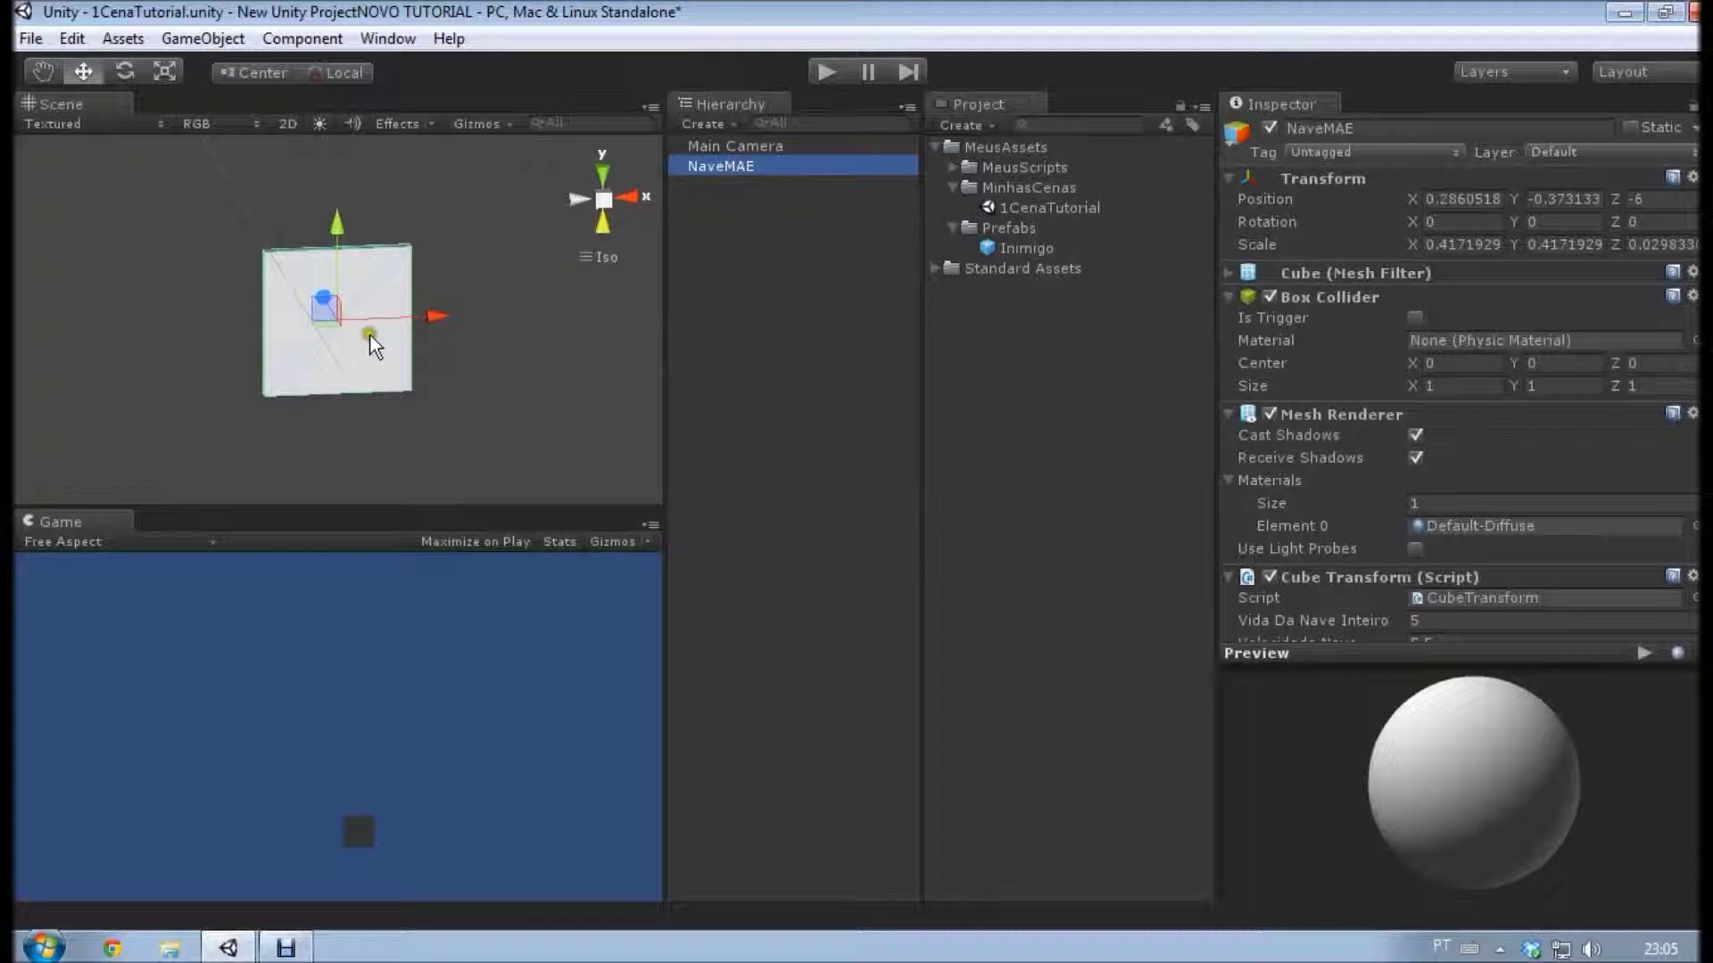
Orbit around the NaveMAE cube and toggle its Mesh Renderer off and back on.
left_click_drag(371, 335, 428, 413, "alt")
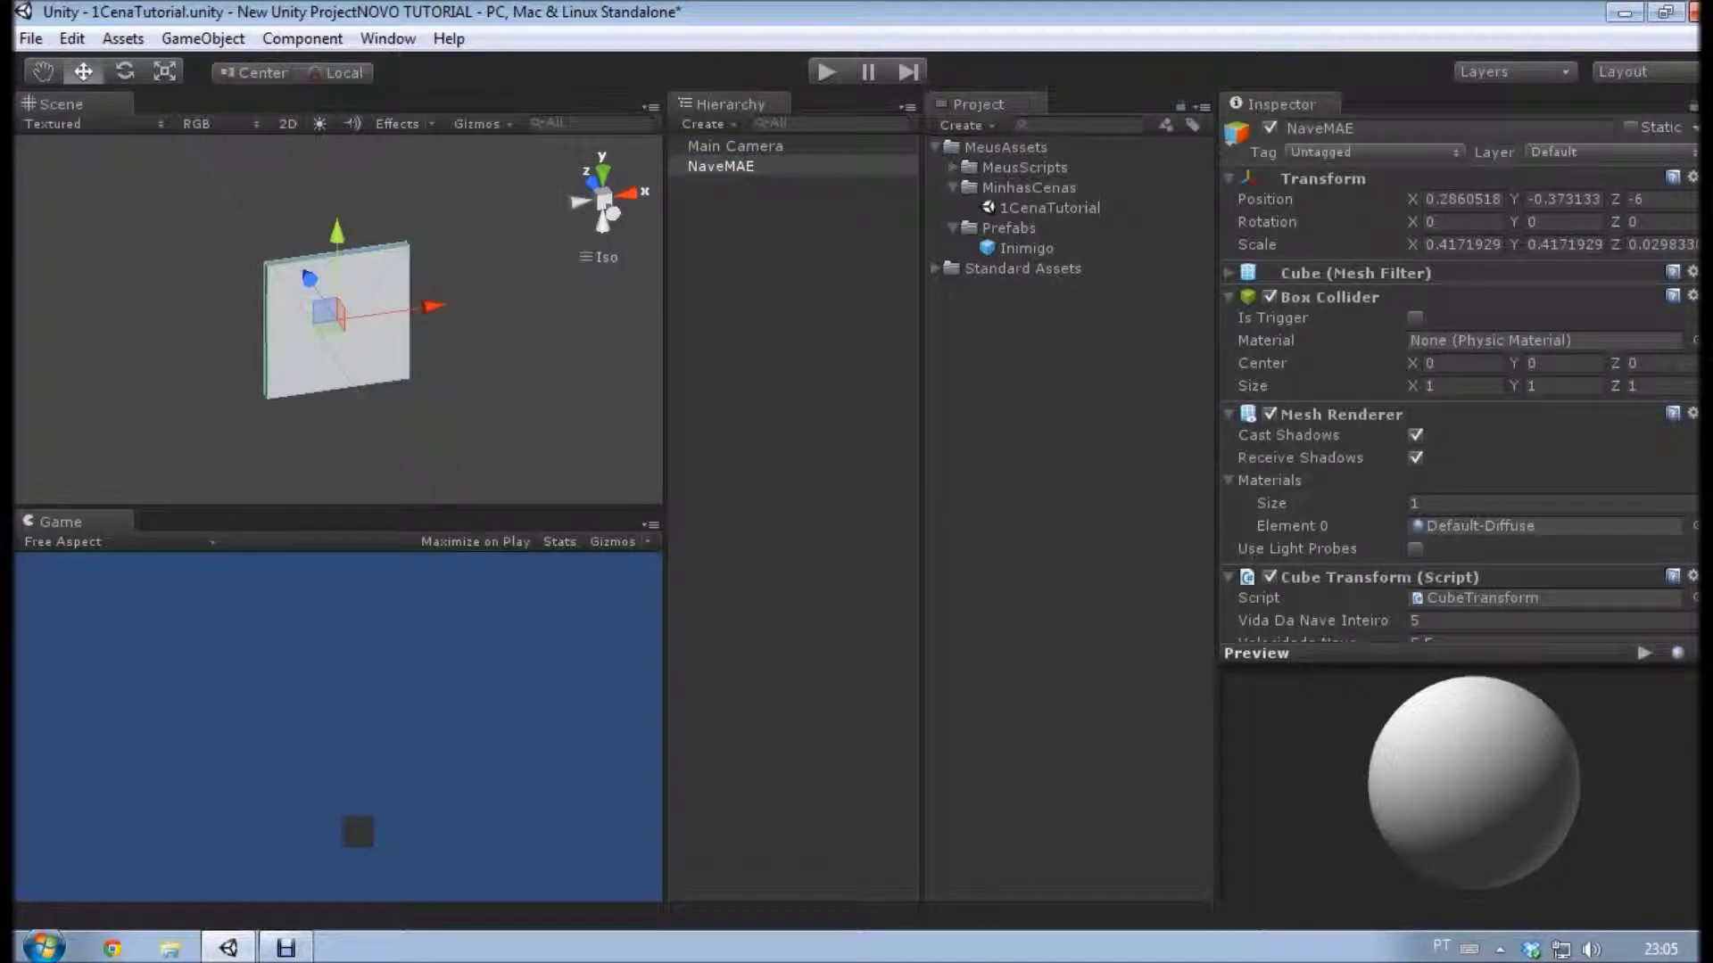
scroll(1272, 299, "down", 3)
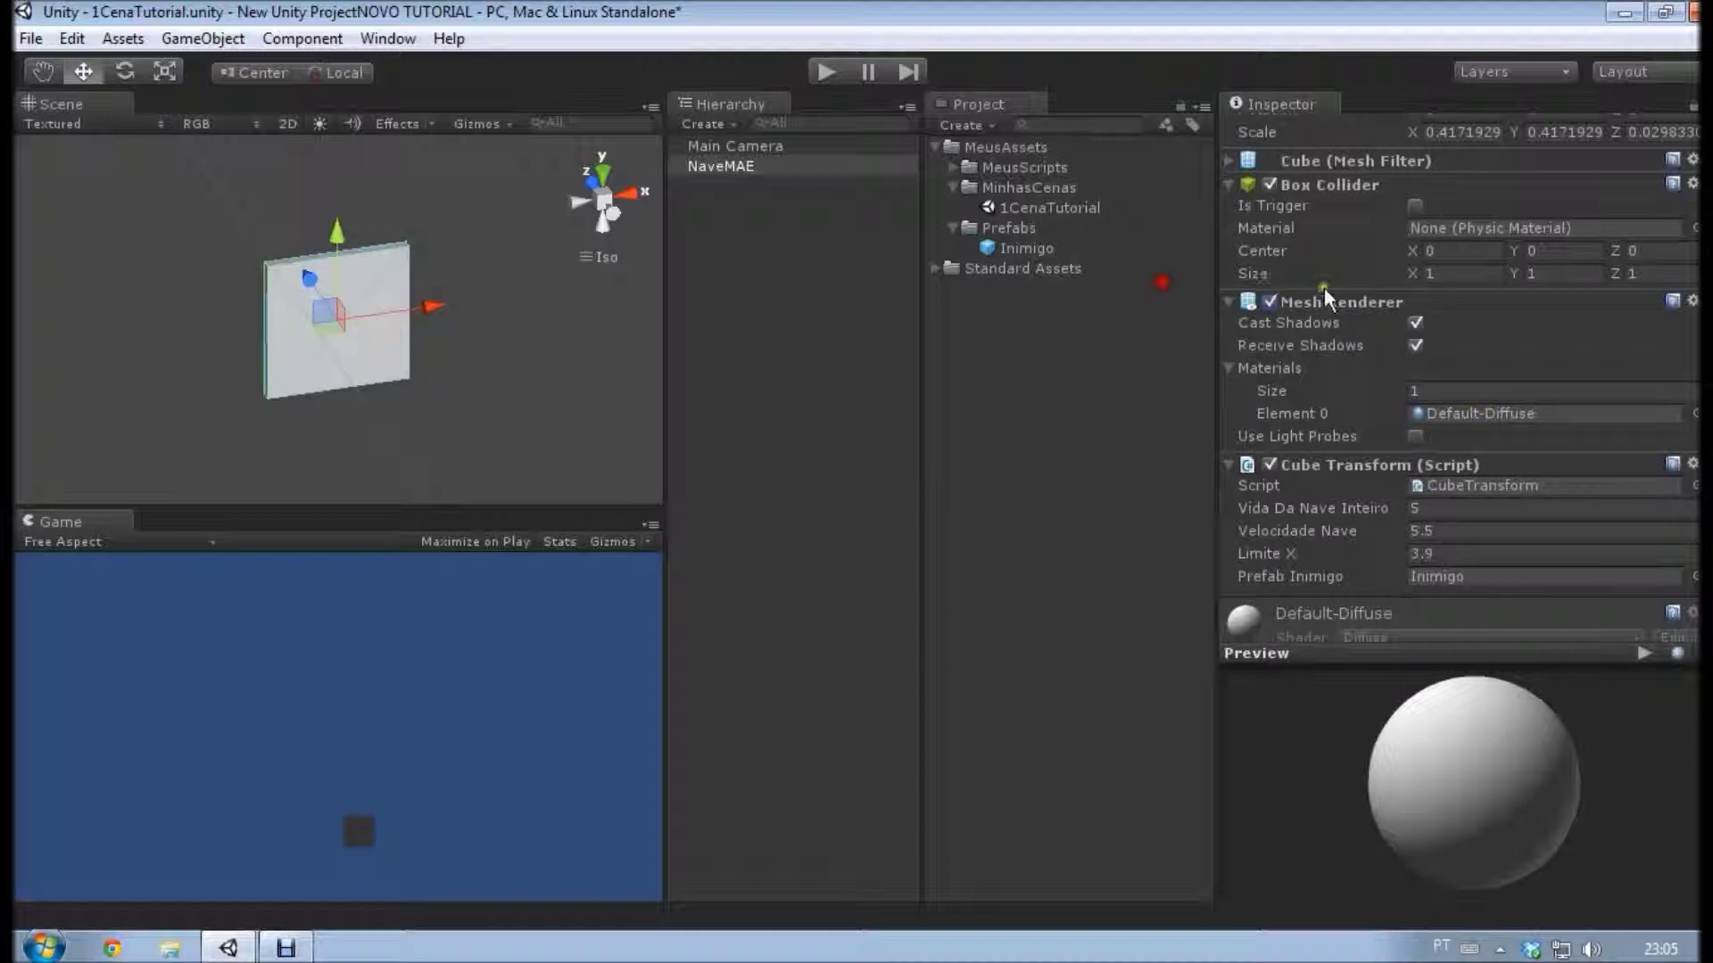
scroll(1288, 302, "up", 1)
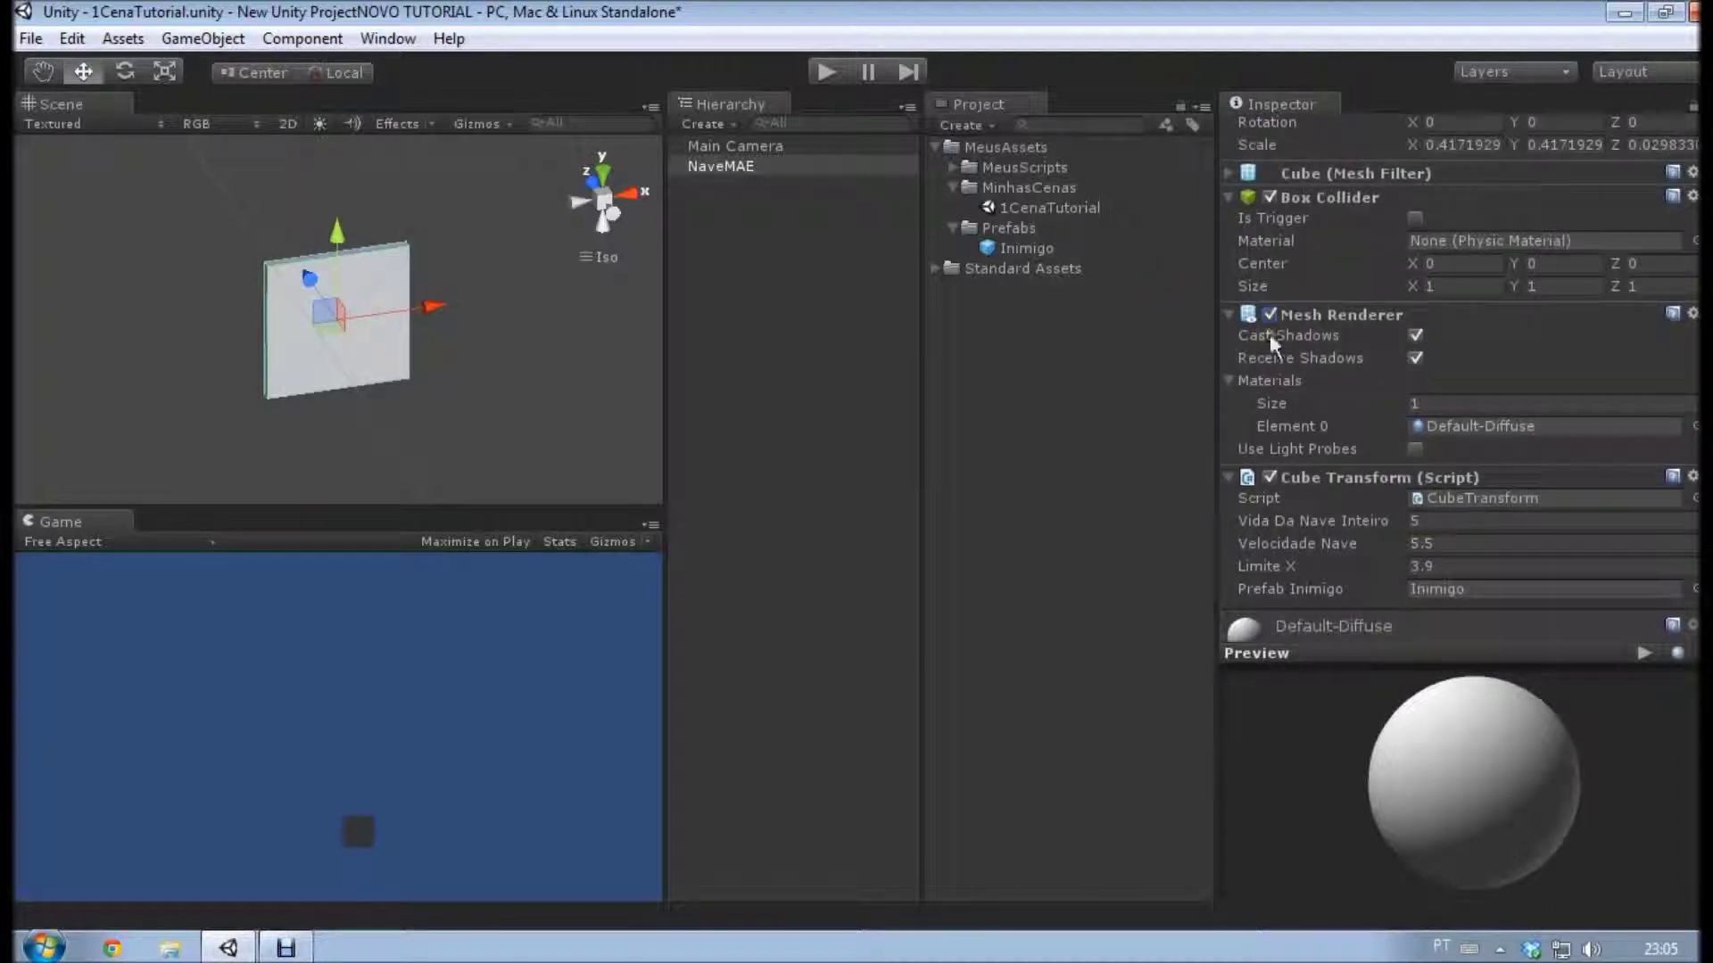
left_click(1272, 312)
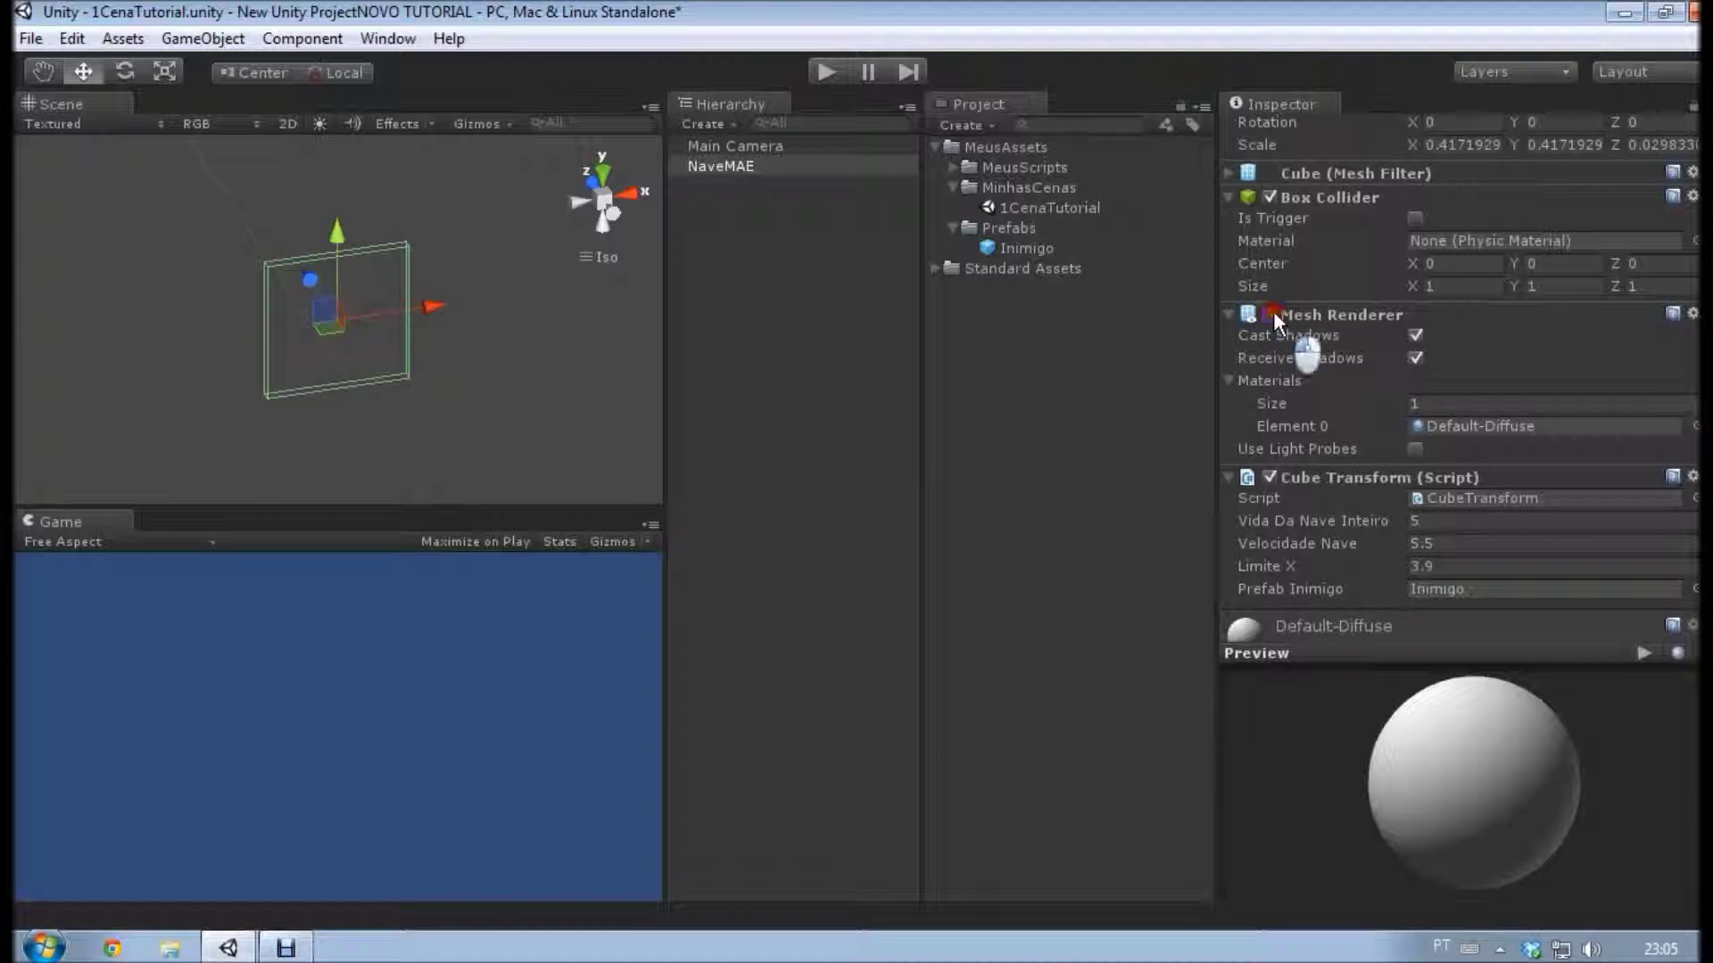
left_click(1272, 312)
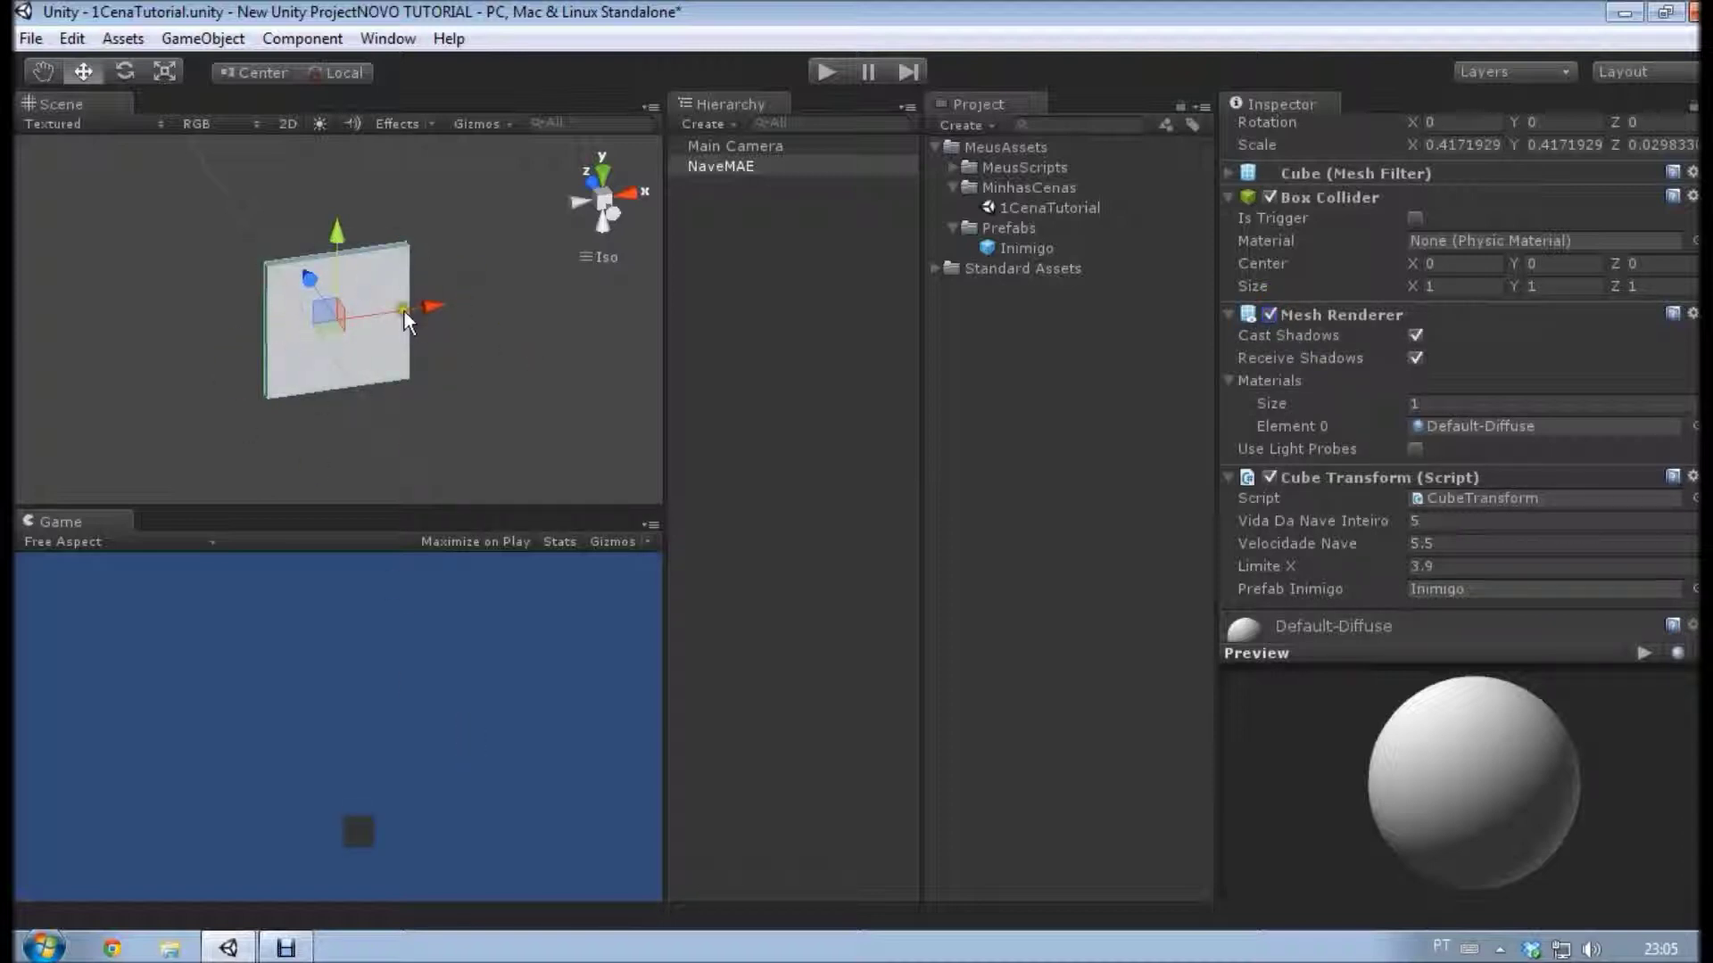
right_click_drag(404, 312, 530, 289)
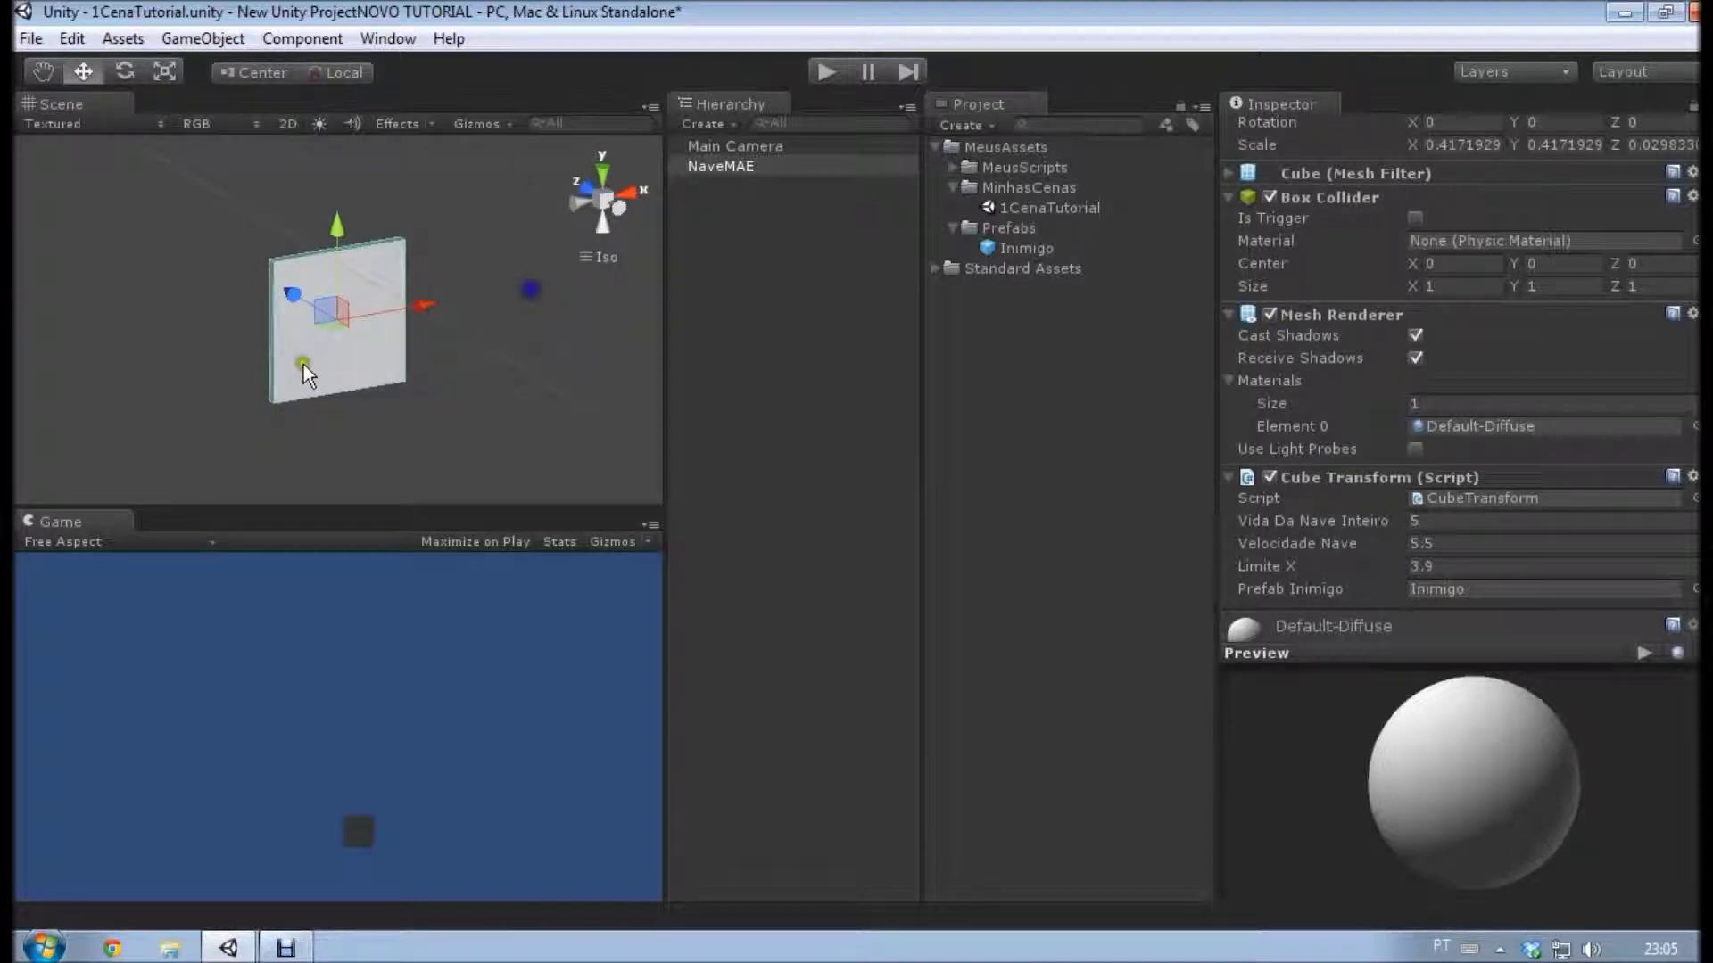
Collapse and re-expand the renderer sections, then browse Element 0 materials and close without changing.
left_click(1231, 382)
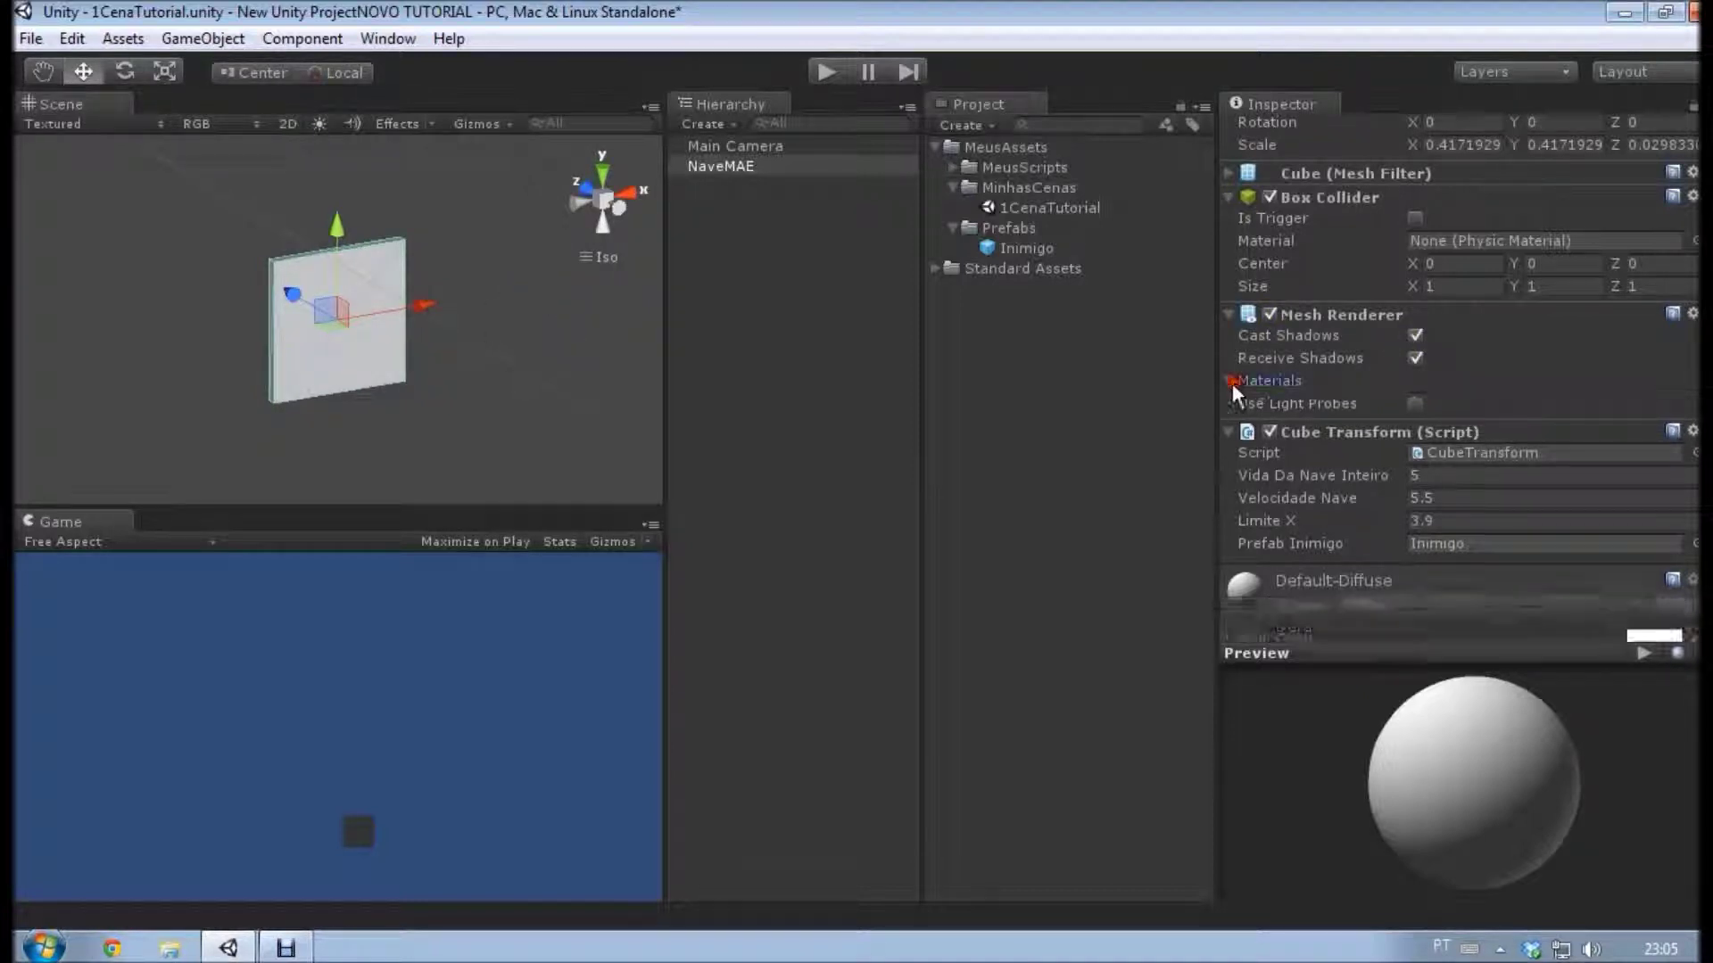
left_click(1229, 383)
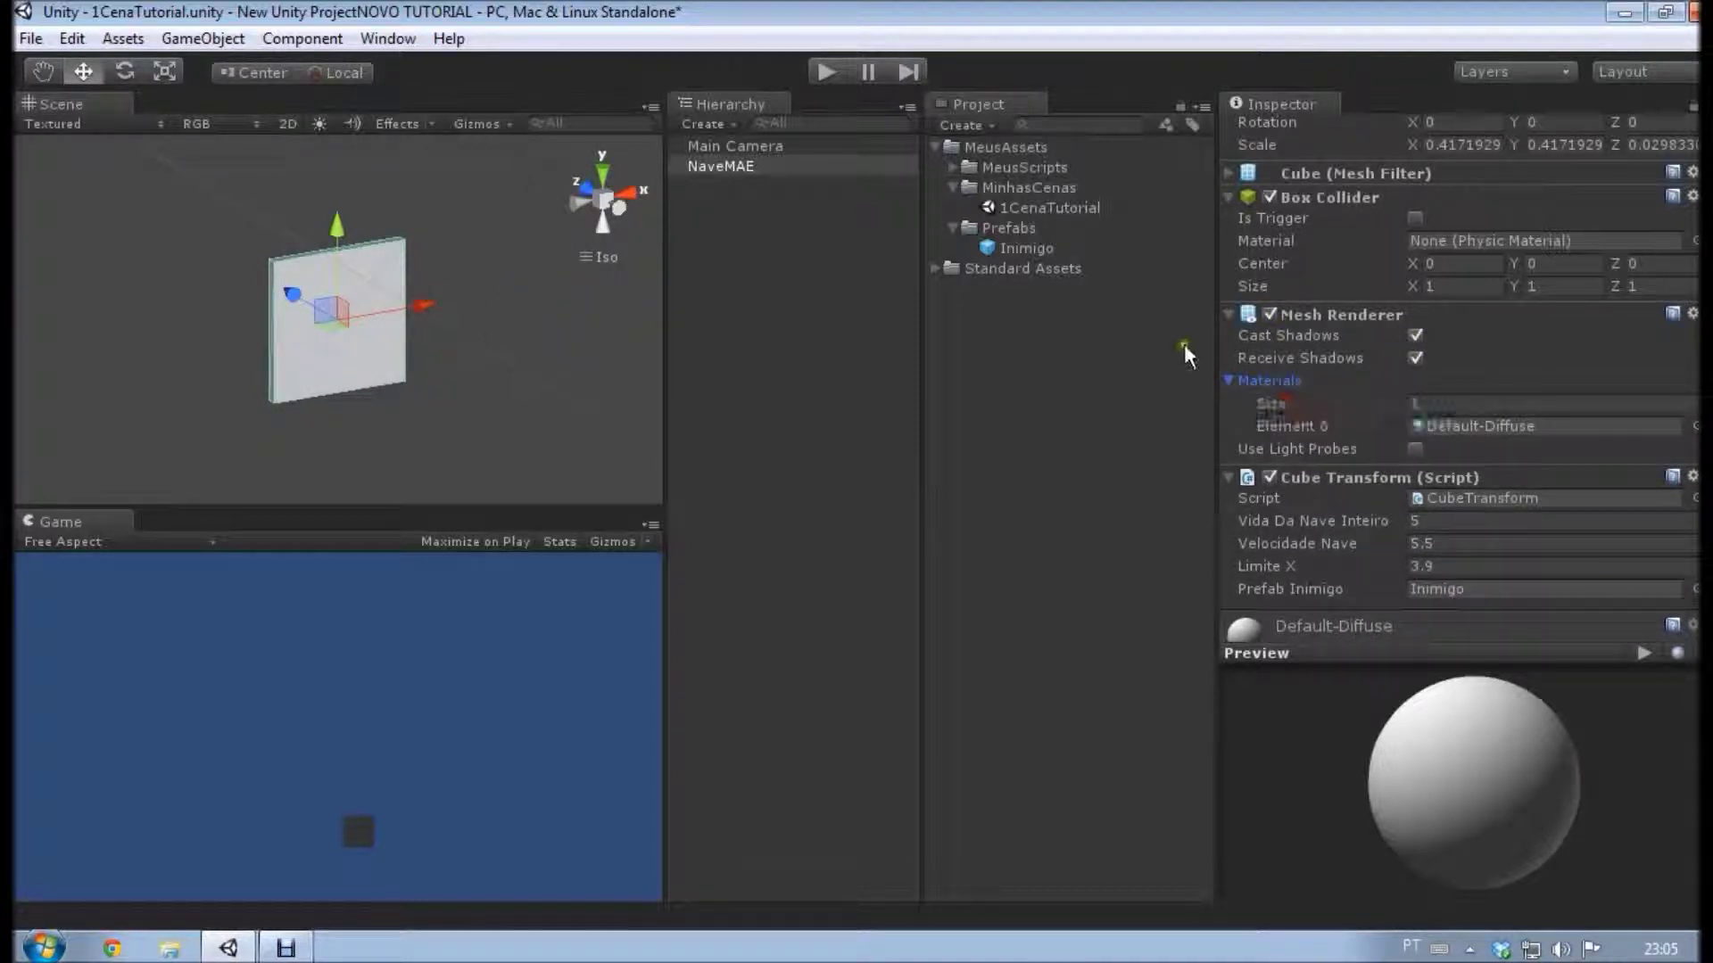
left_click(1228, 314)
left_click(1228, 315)
left_click(1693, 427)
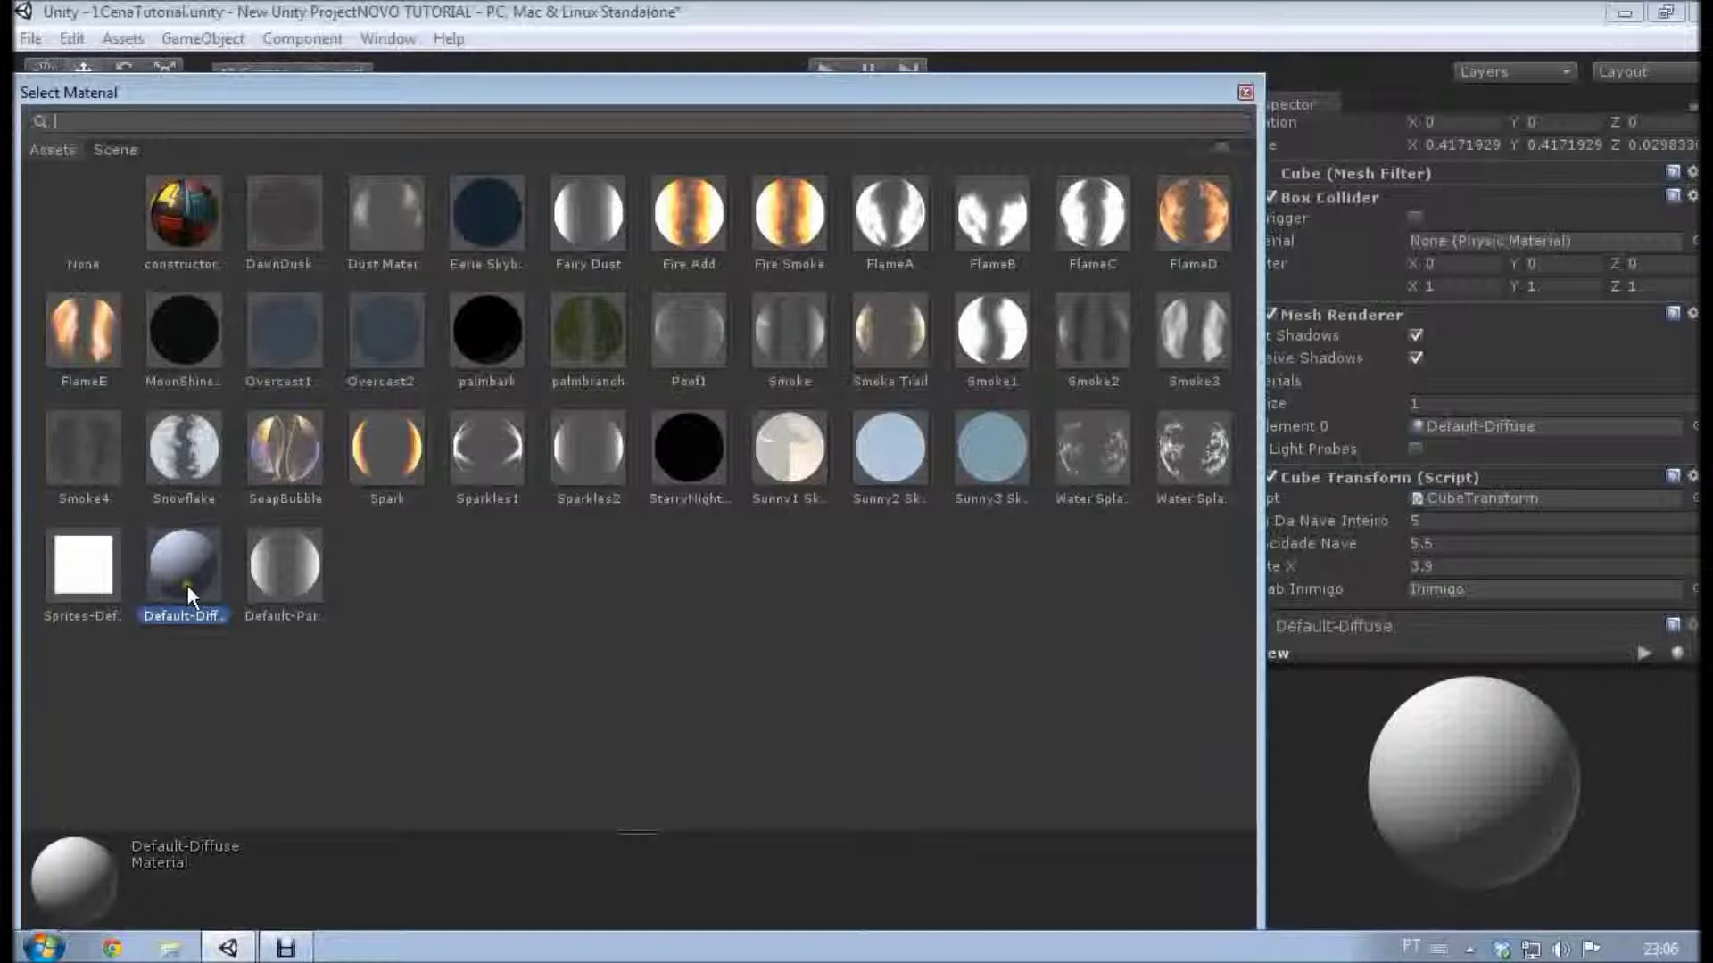
left_click(1248, 92)
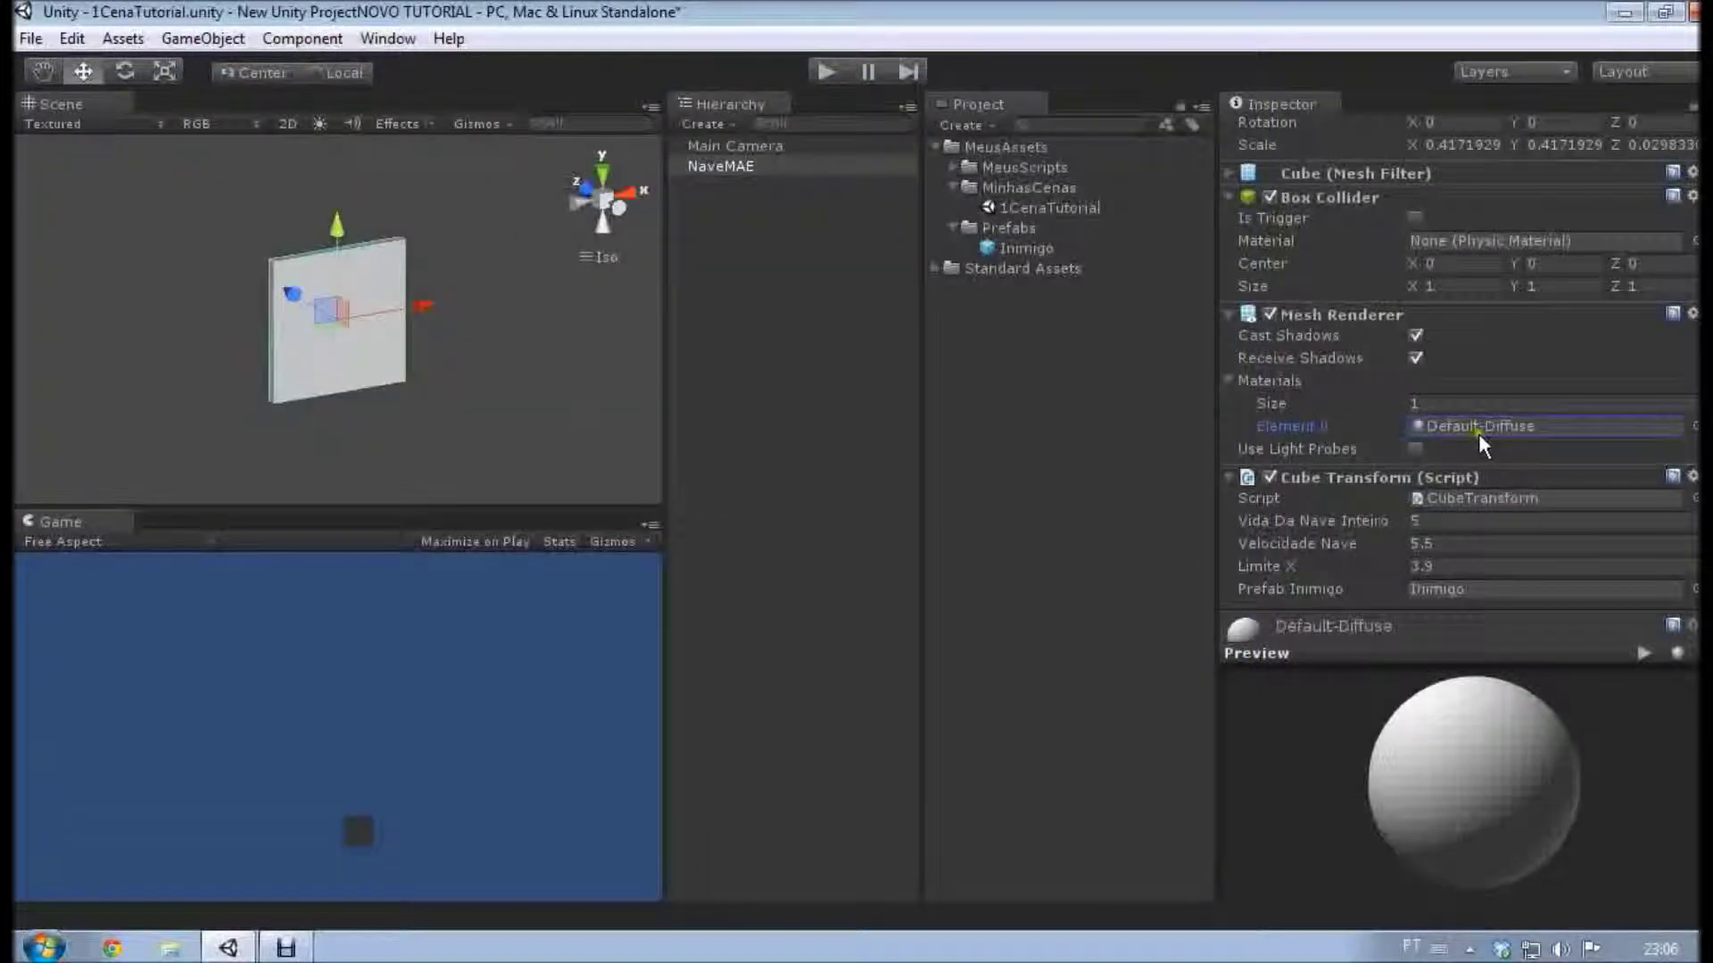
Orbit to view the cube's sides, then select NaveMAE and the MeusAssets folder.
right_click_drag(516, 448, 596, 444)
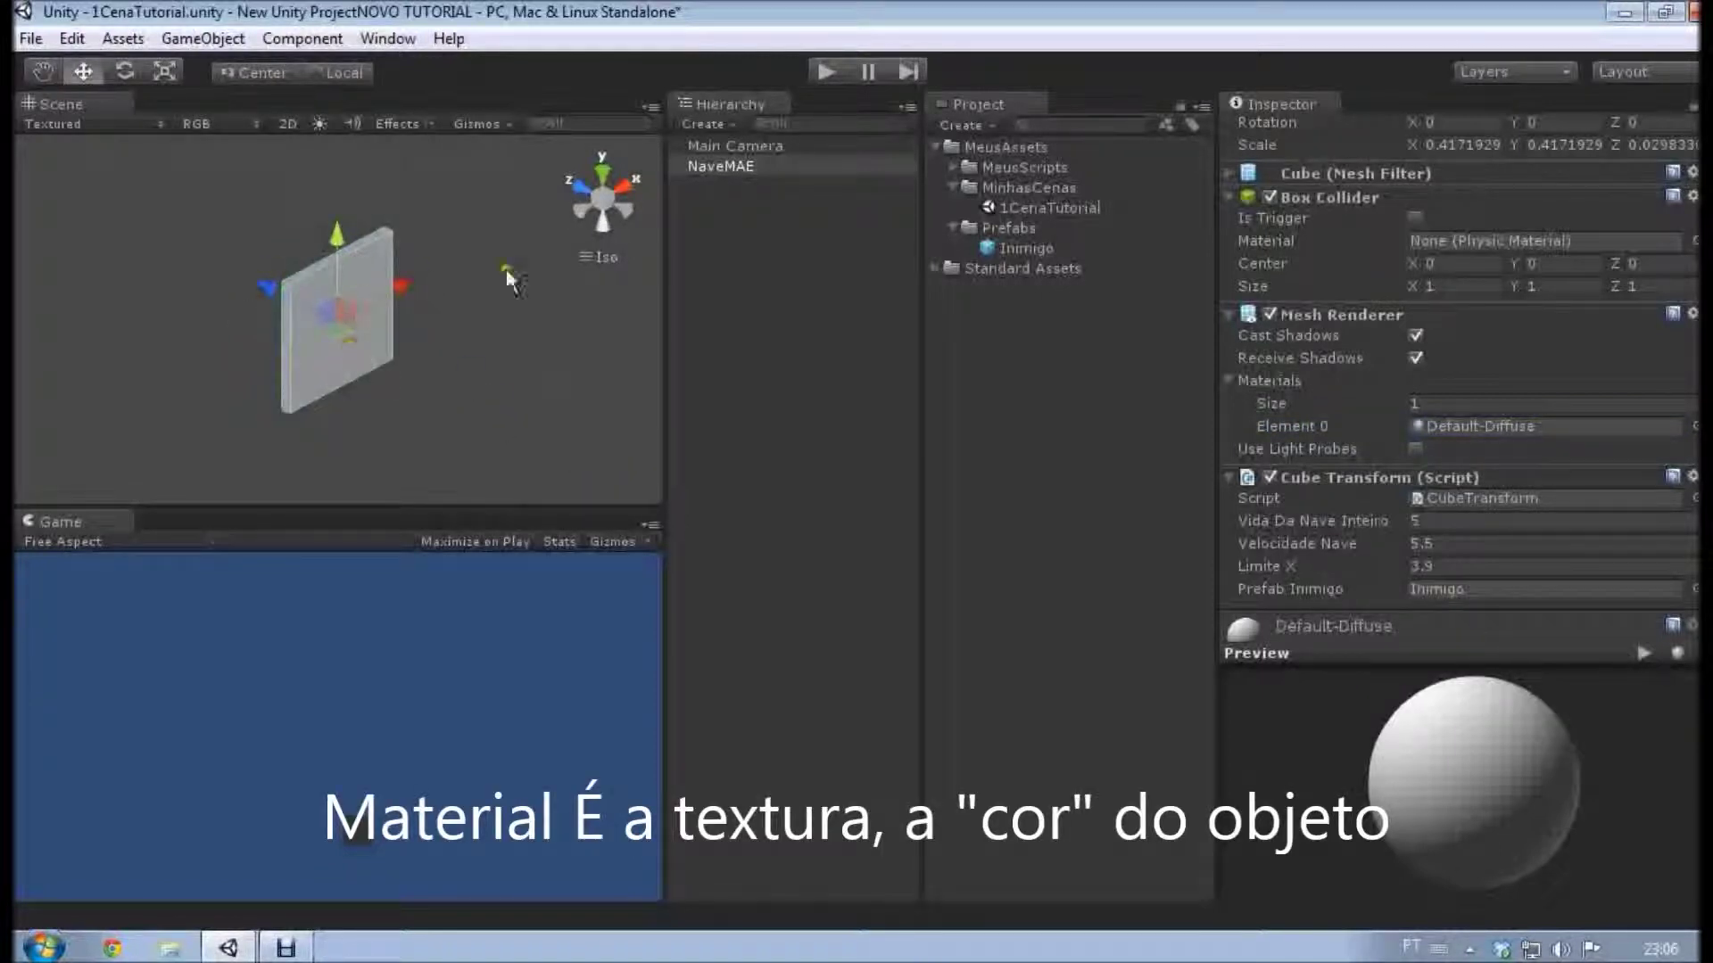
right_click_drag(502, 367, 315, 333)
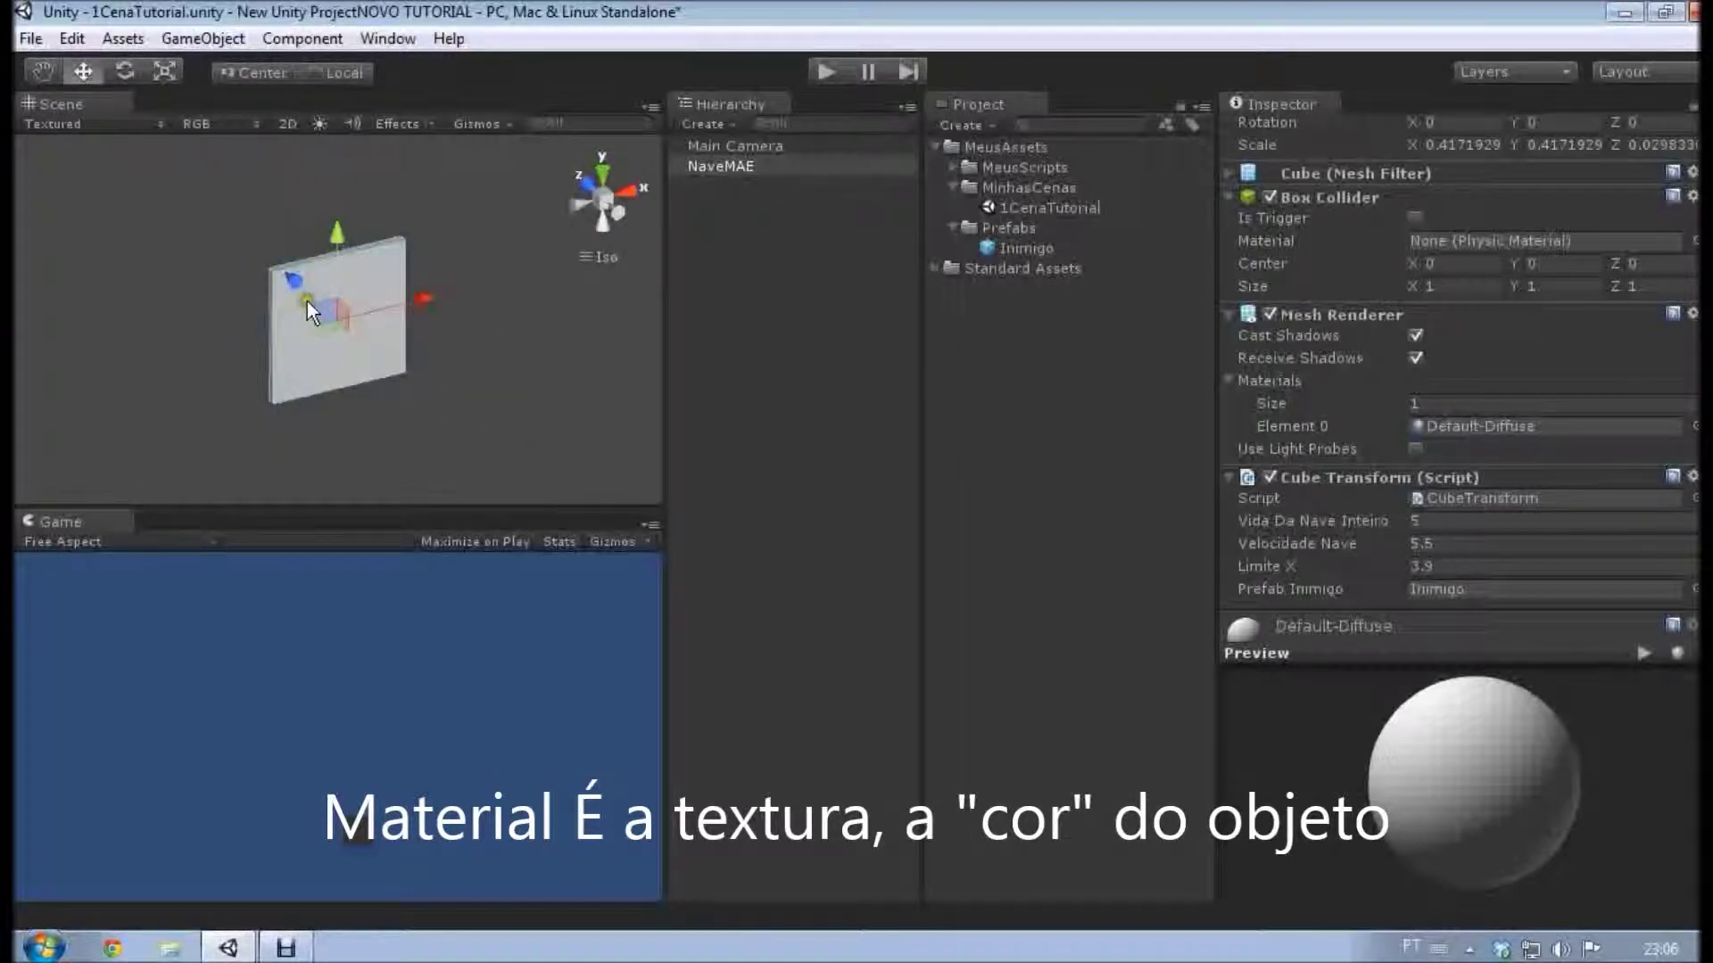
left_click_drag(307, 302, 375, 324, "alt")
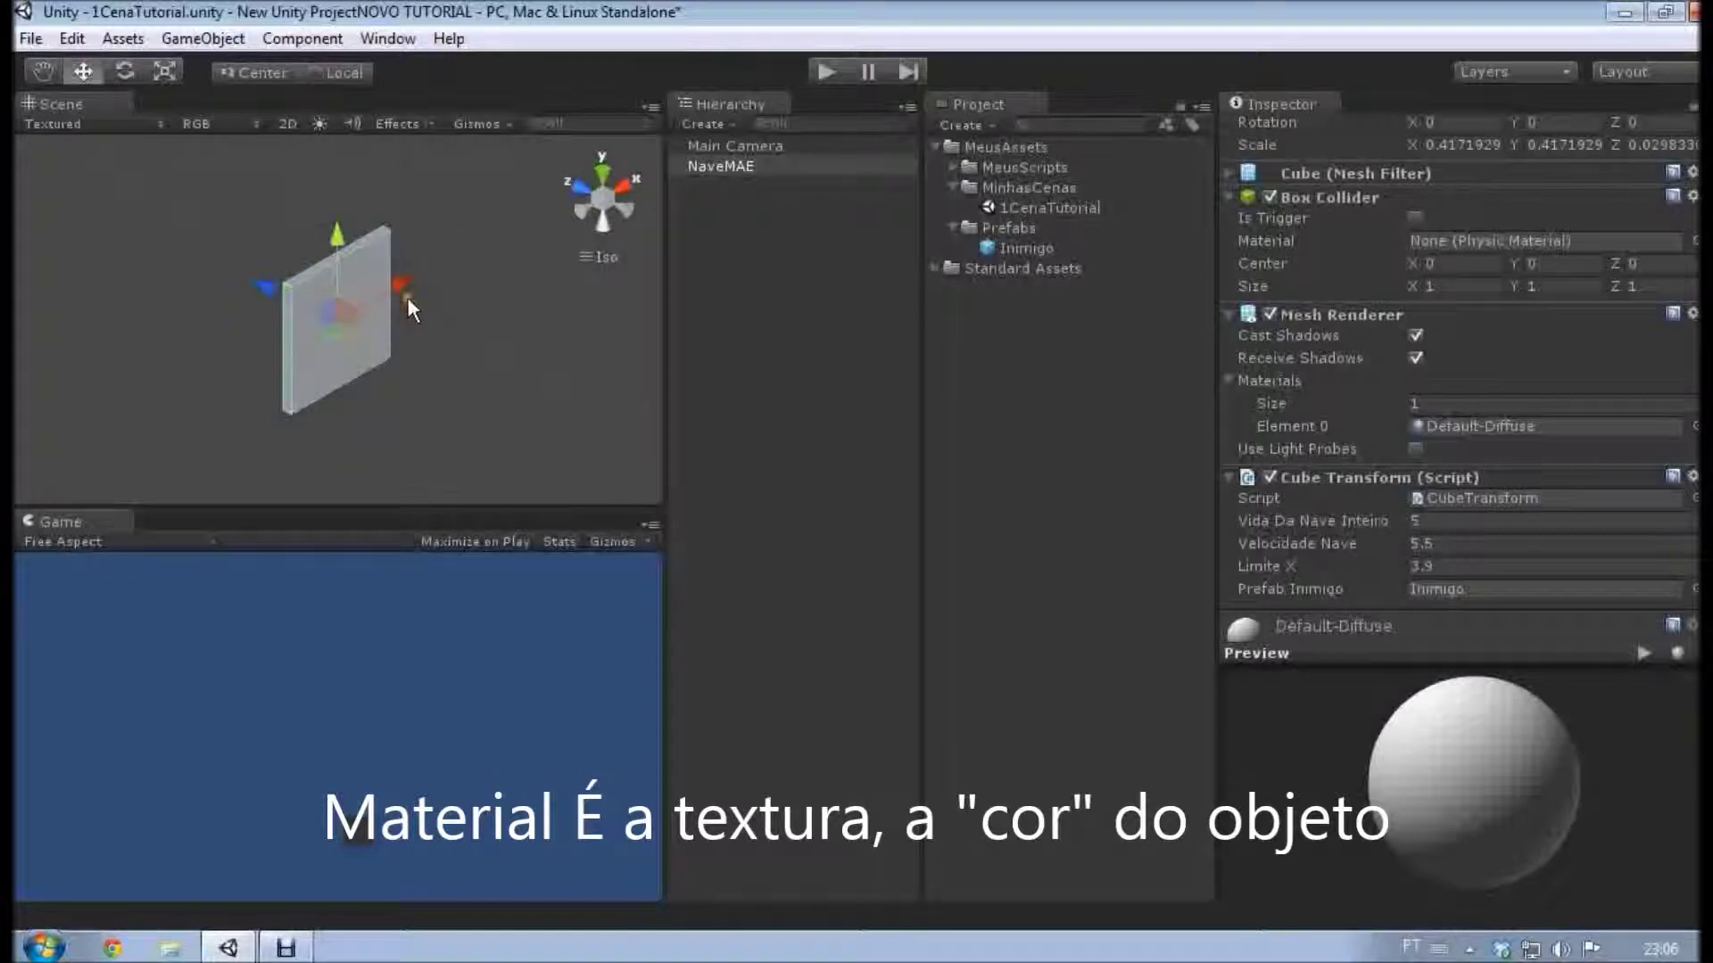
left_click_drag(426, 392, 374, 420, "alt")
left_click(746, 163)
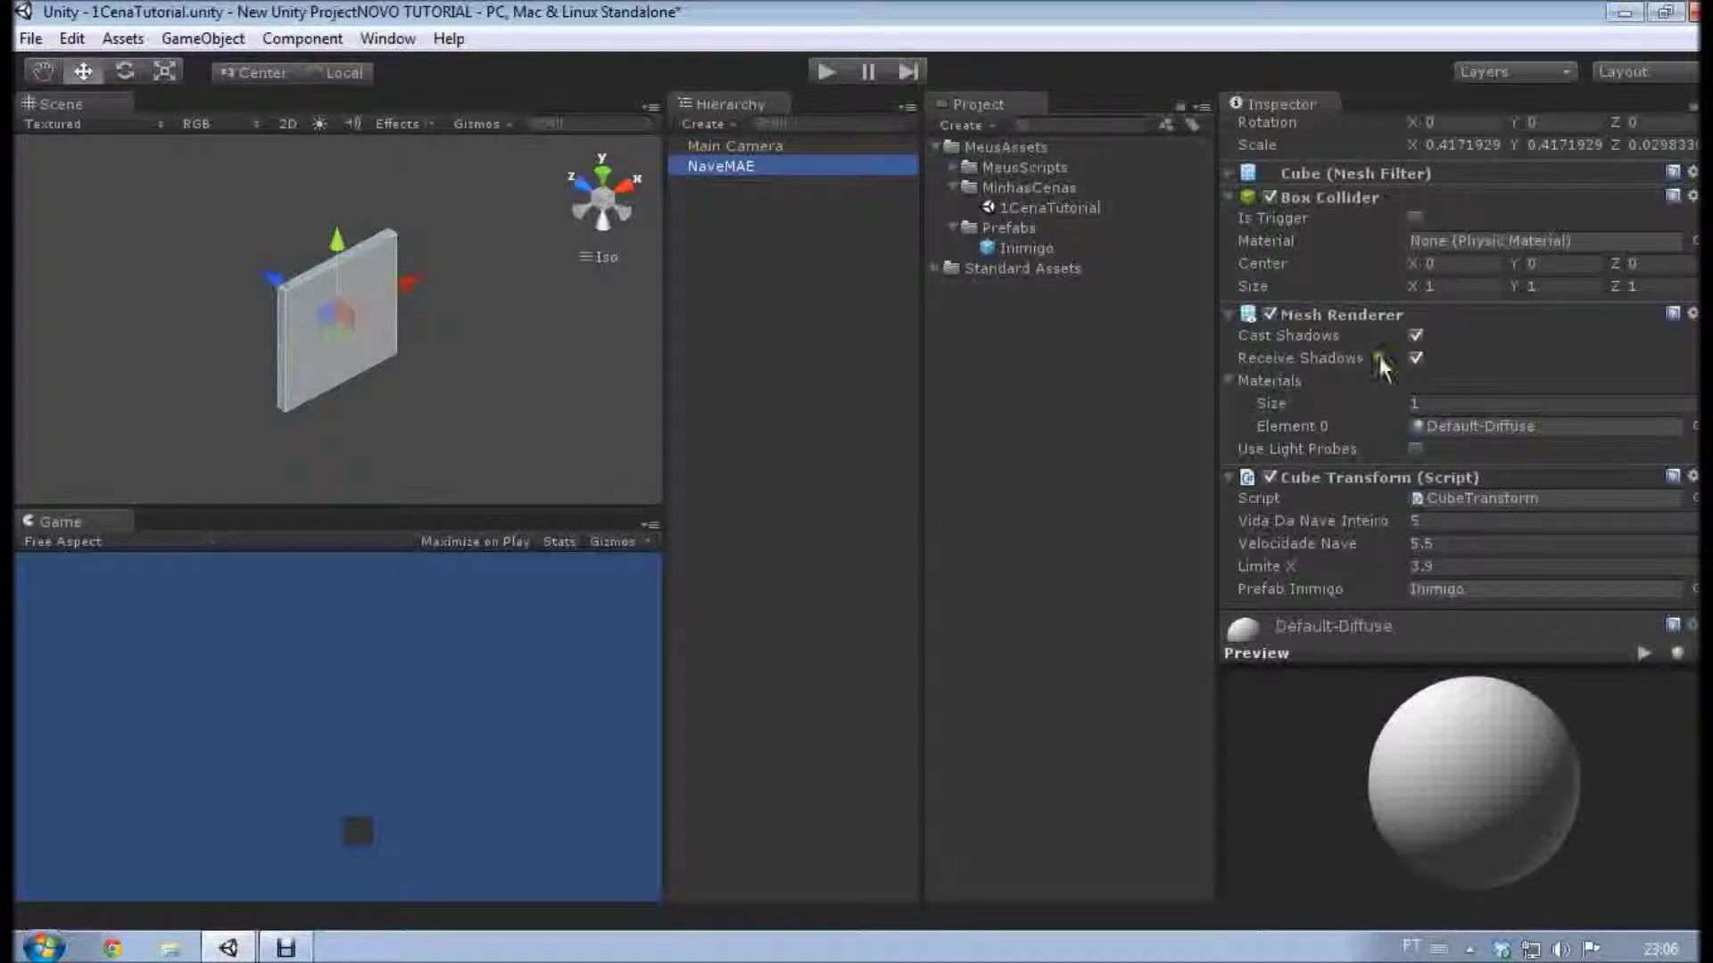
left_click(1024, 147)
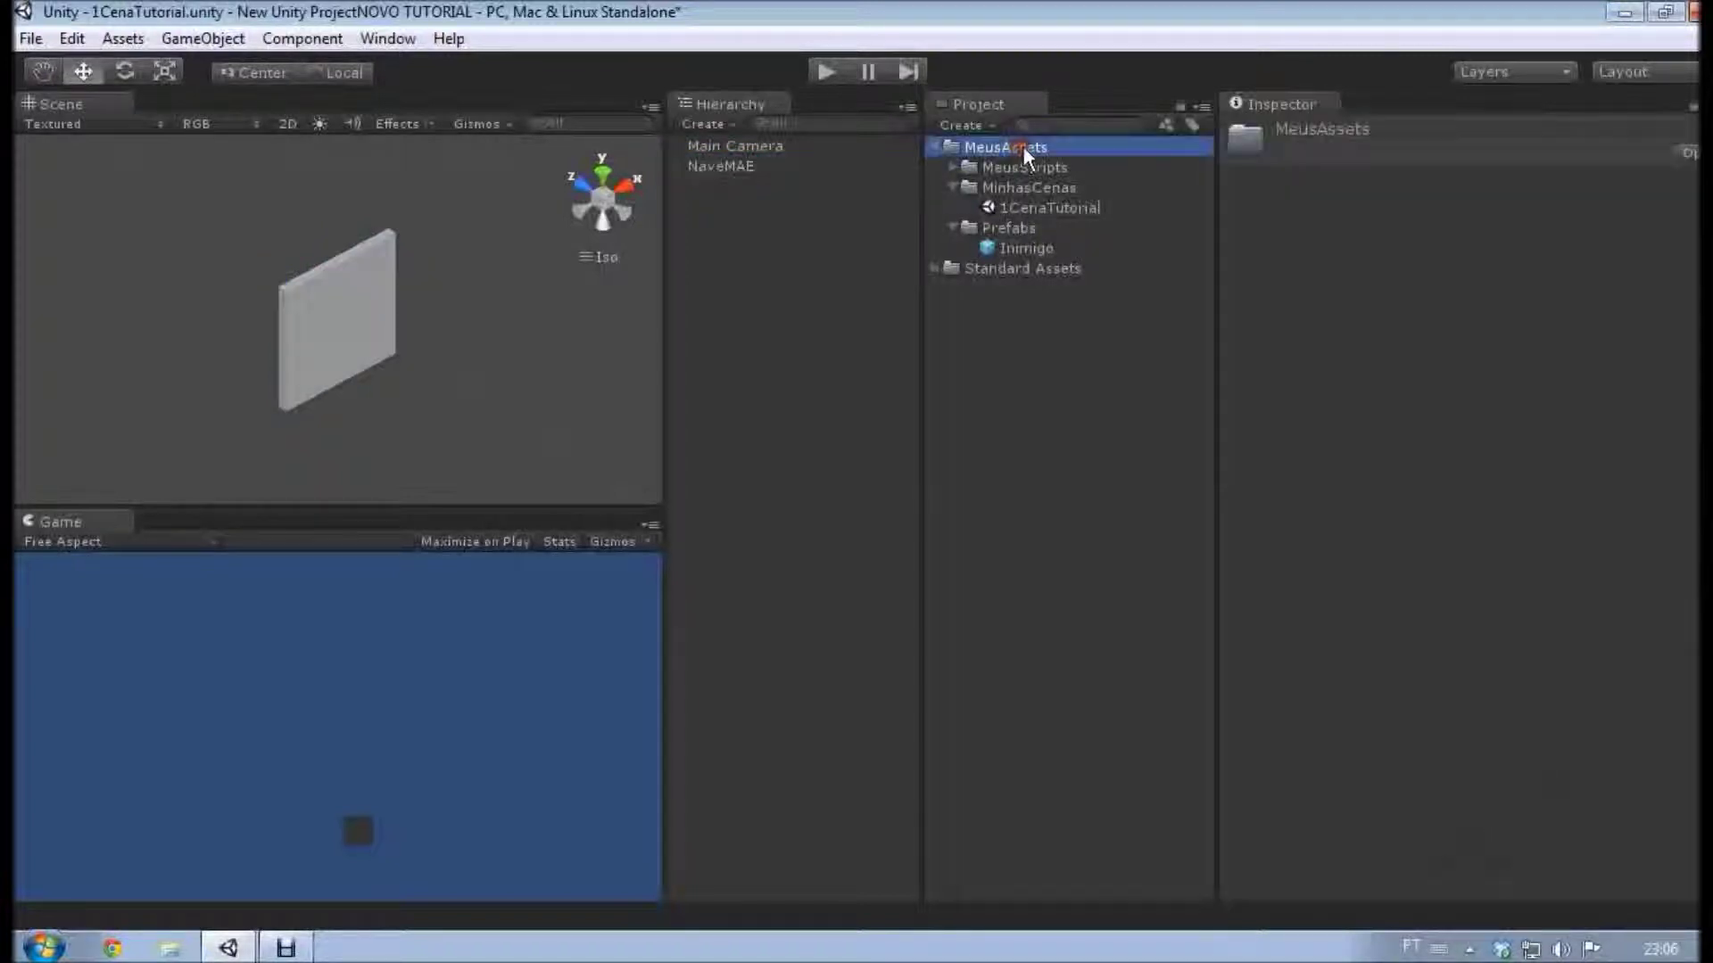
Create a folder named MeusMateriais inside MeusAssets.
right_click(1030, 150)
mouse_move(1097, 160)
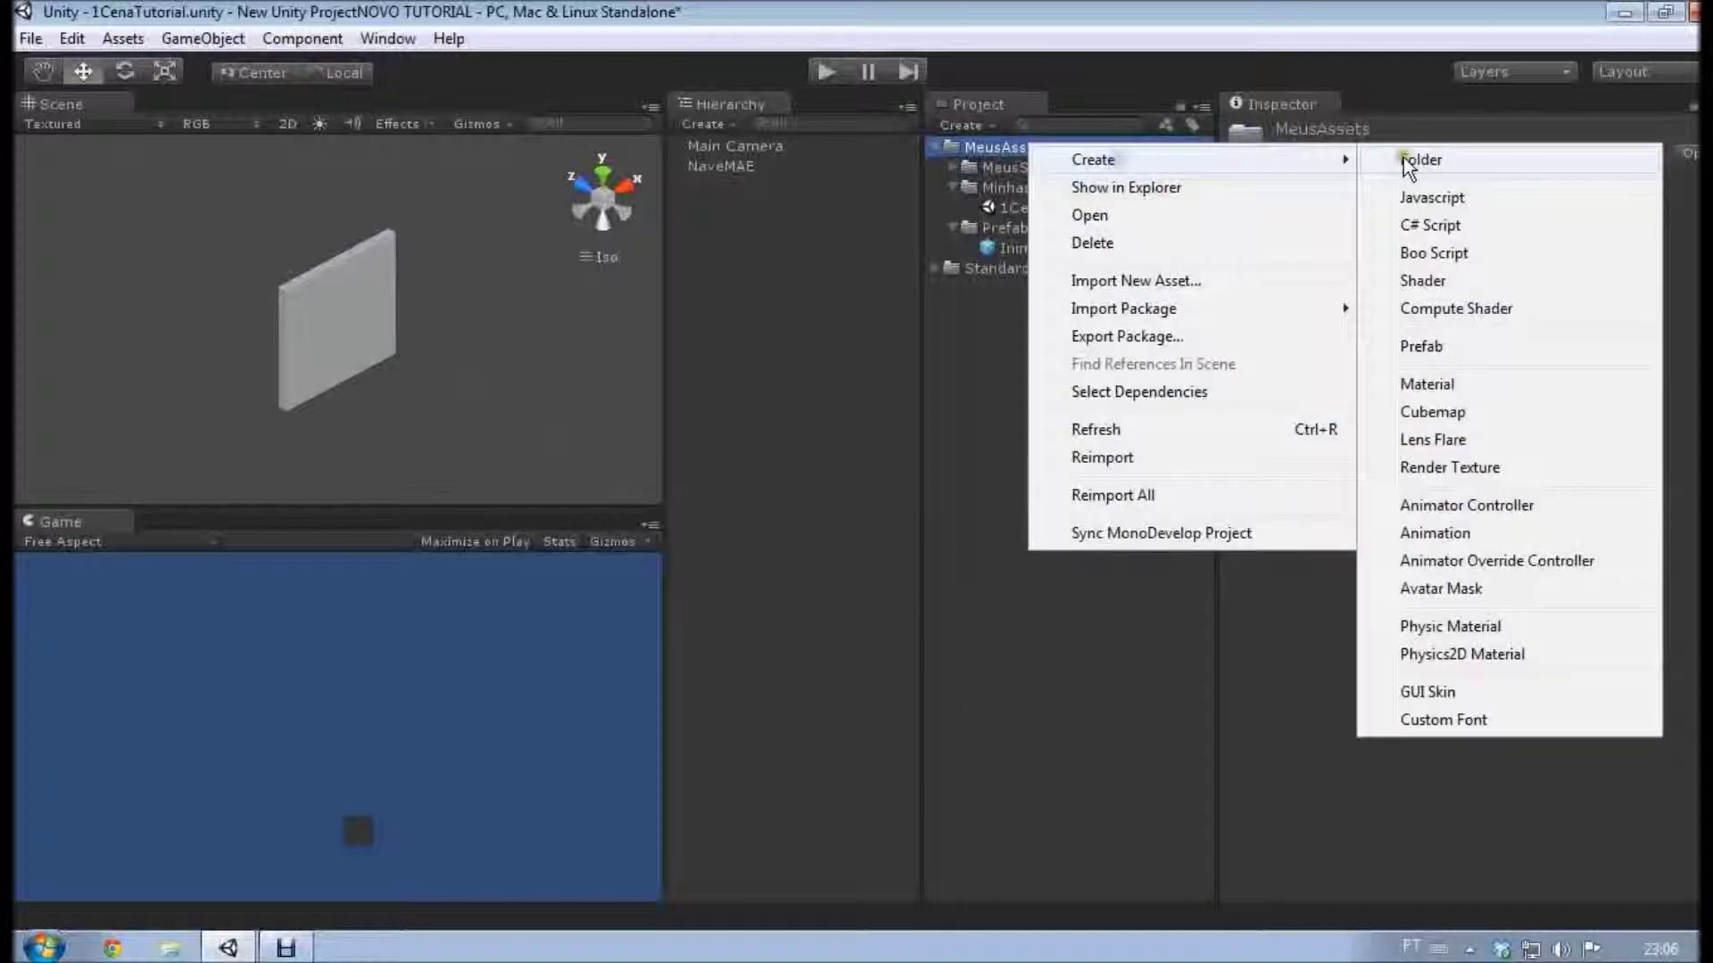
left_click(1409, 160)
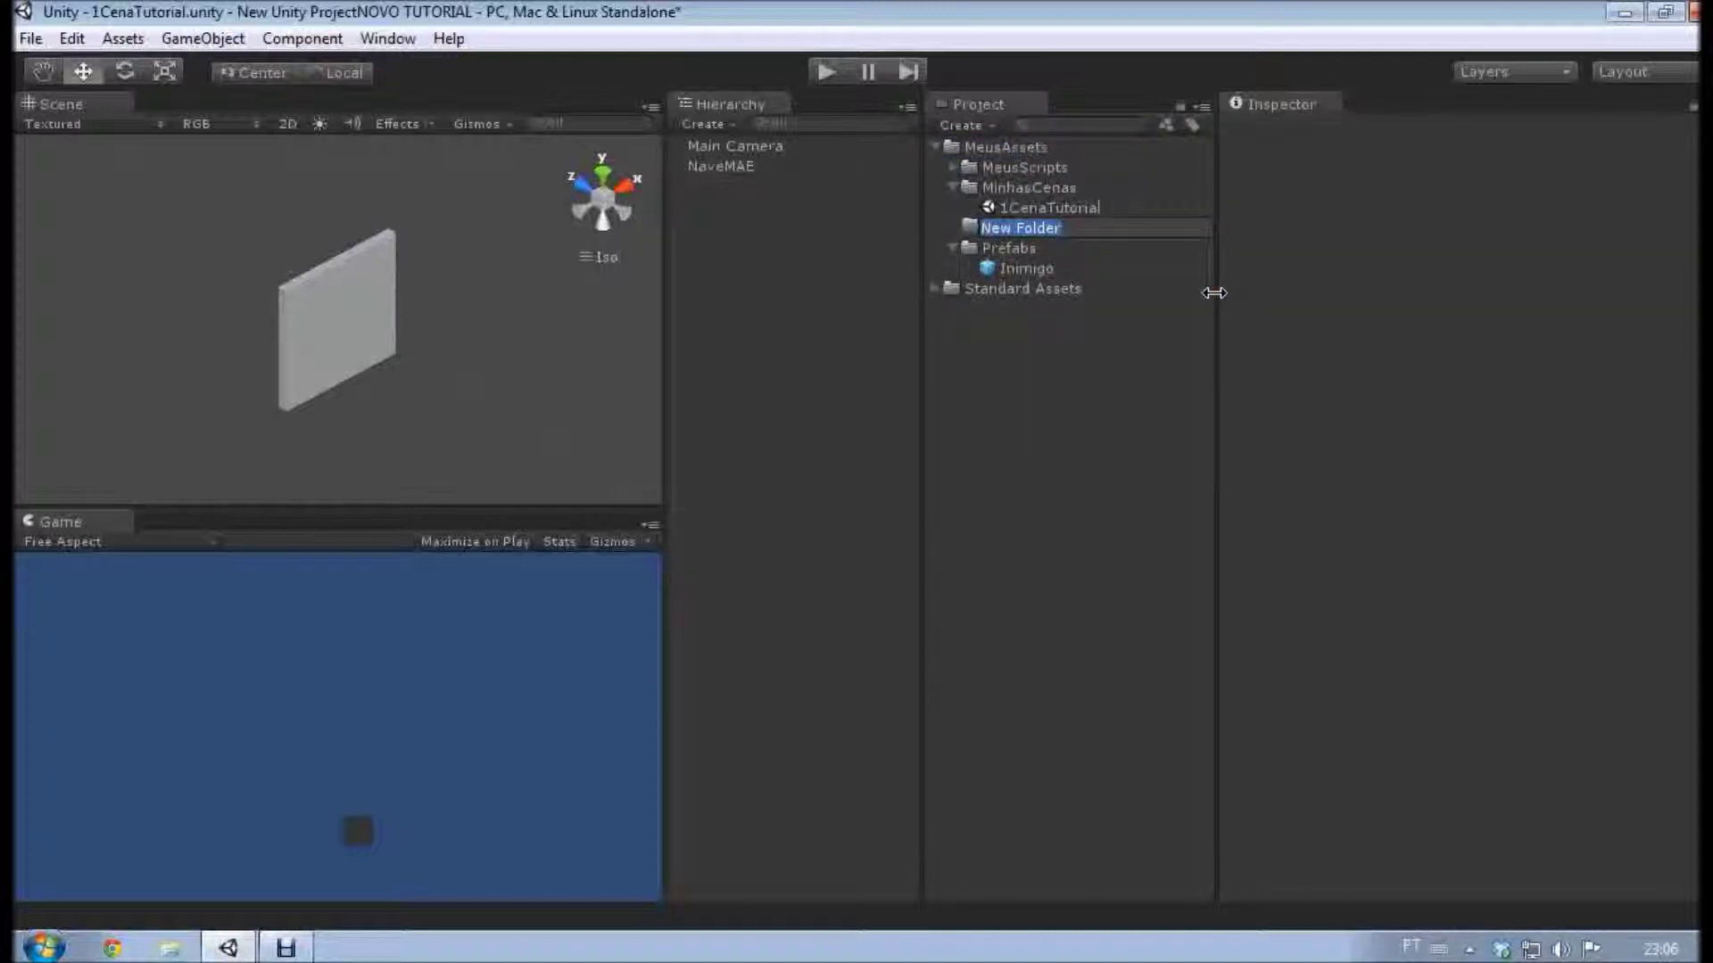
type("MeusMateriais")
key("Return")
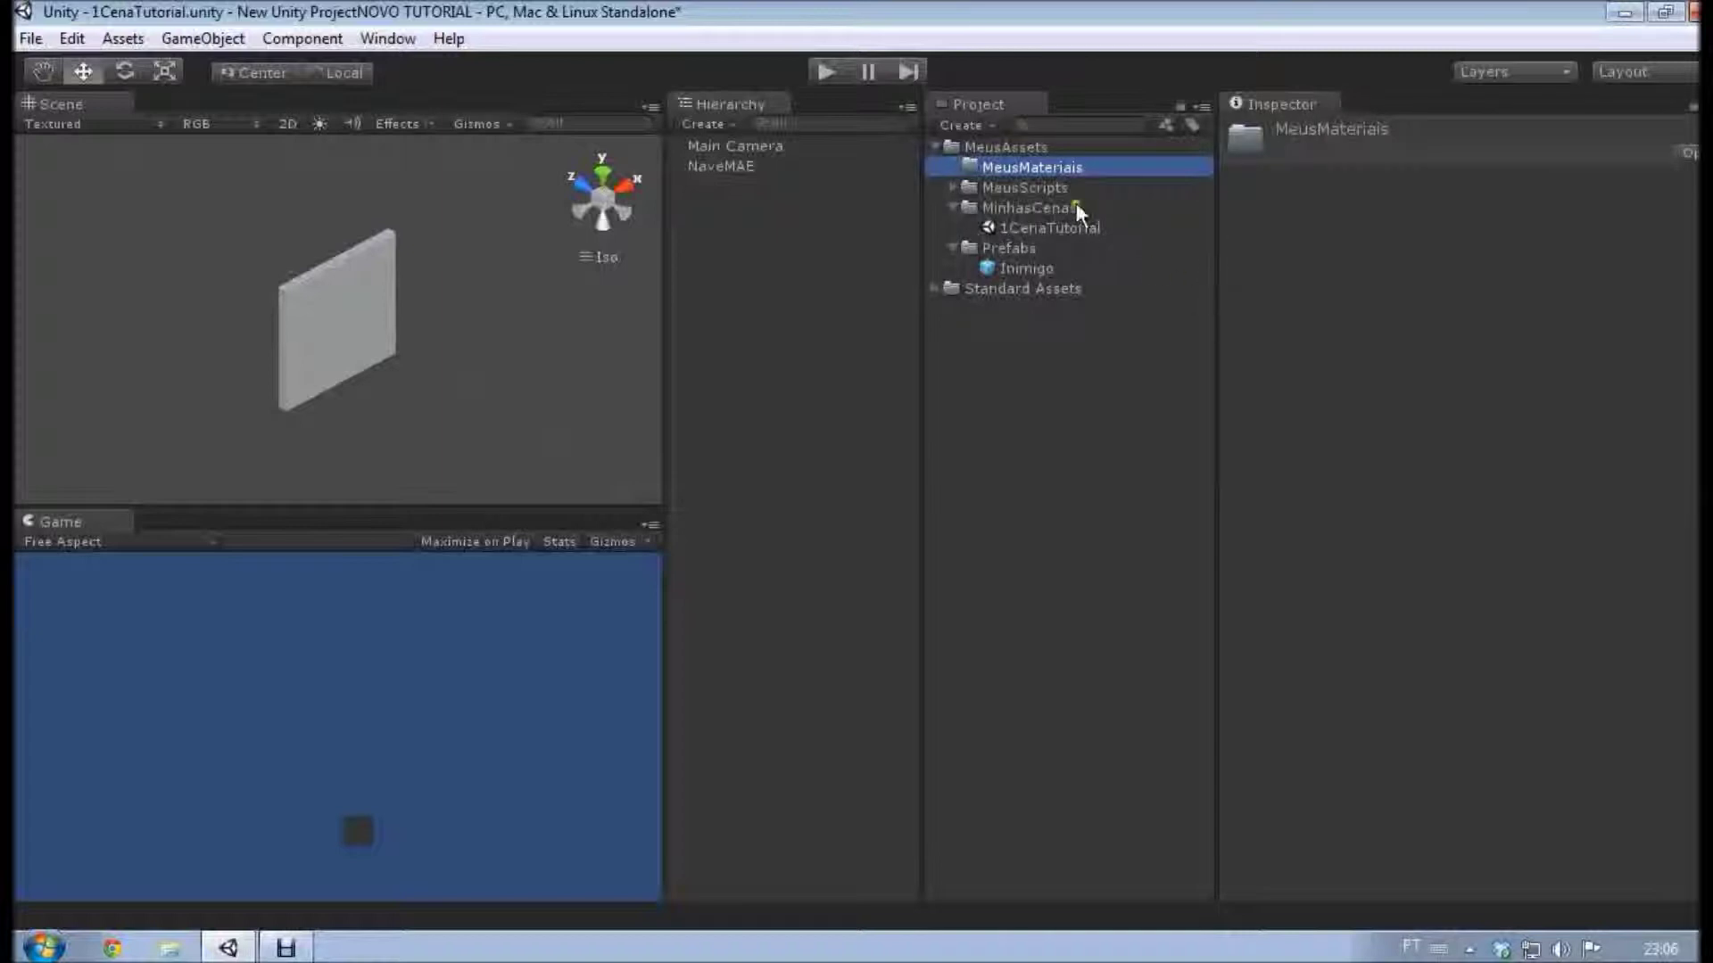
Create a new material in MeusMateriais and name it MaterialNave.
right_click(1045, 166)
mouse_move(1106, 183)
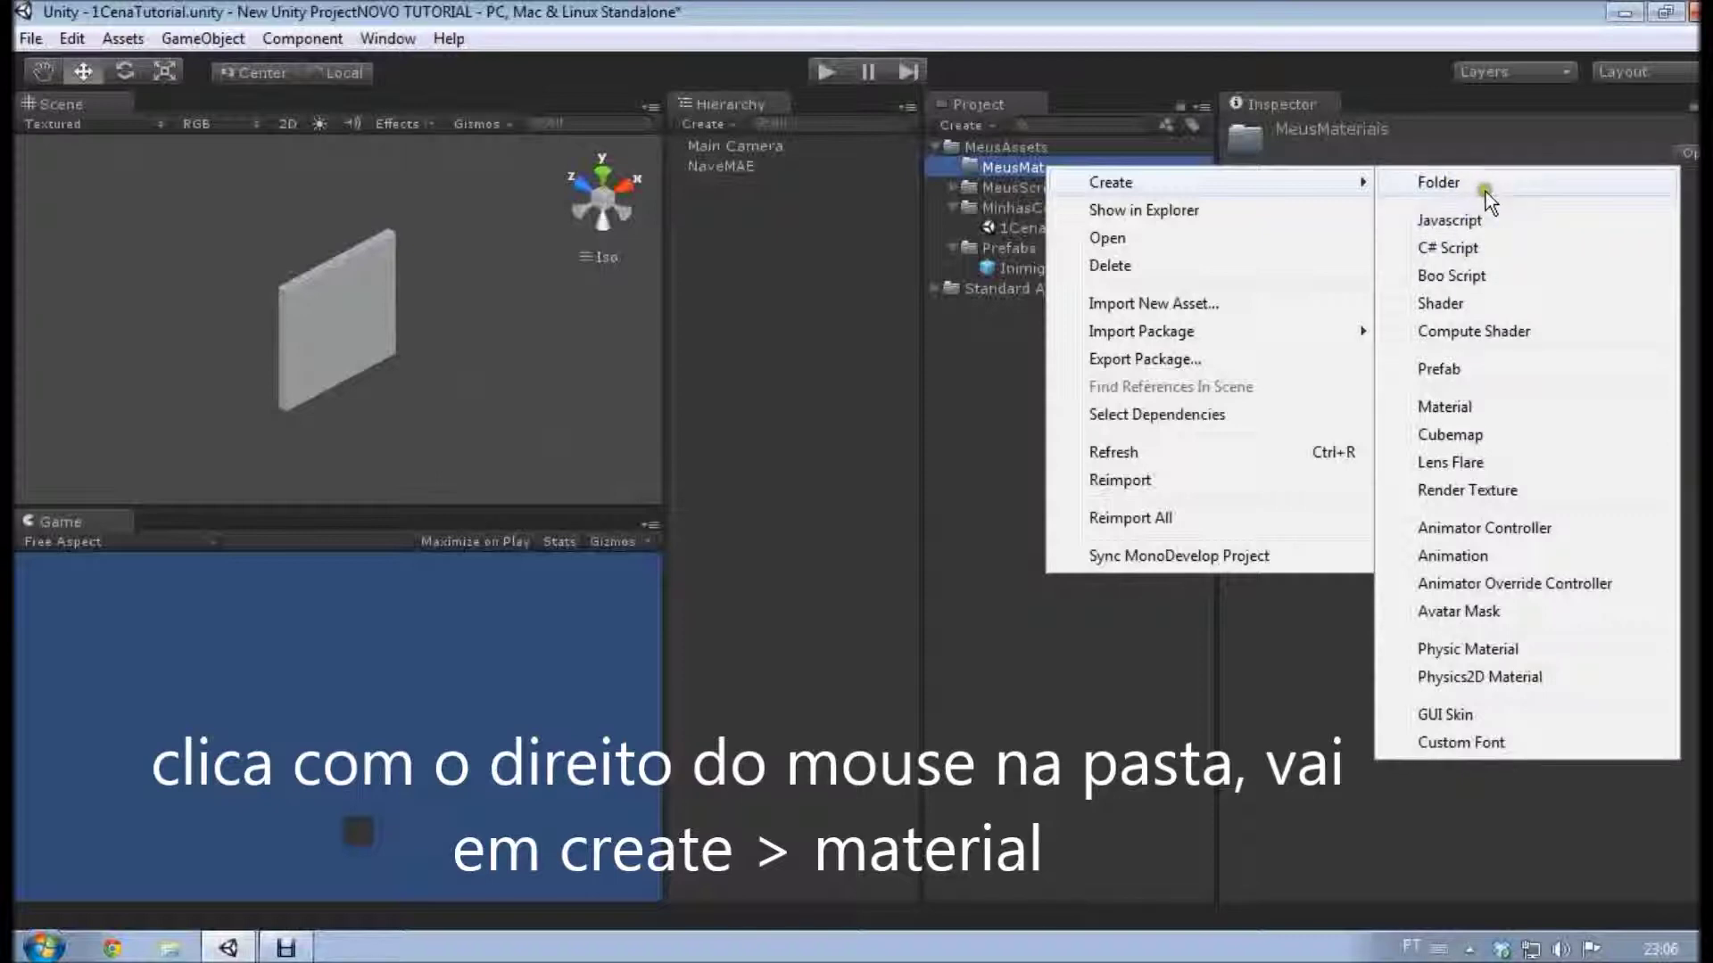
left_click(1443, 409)
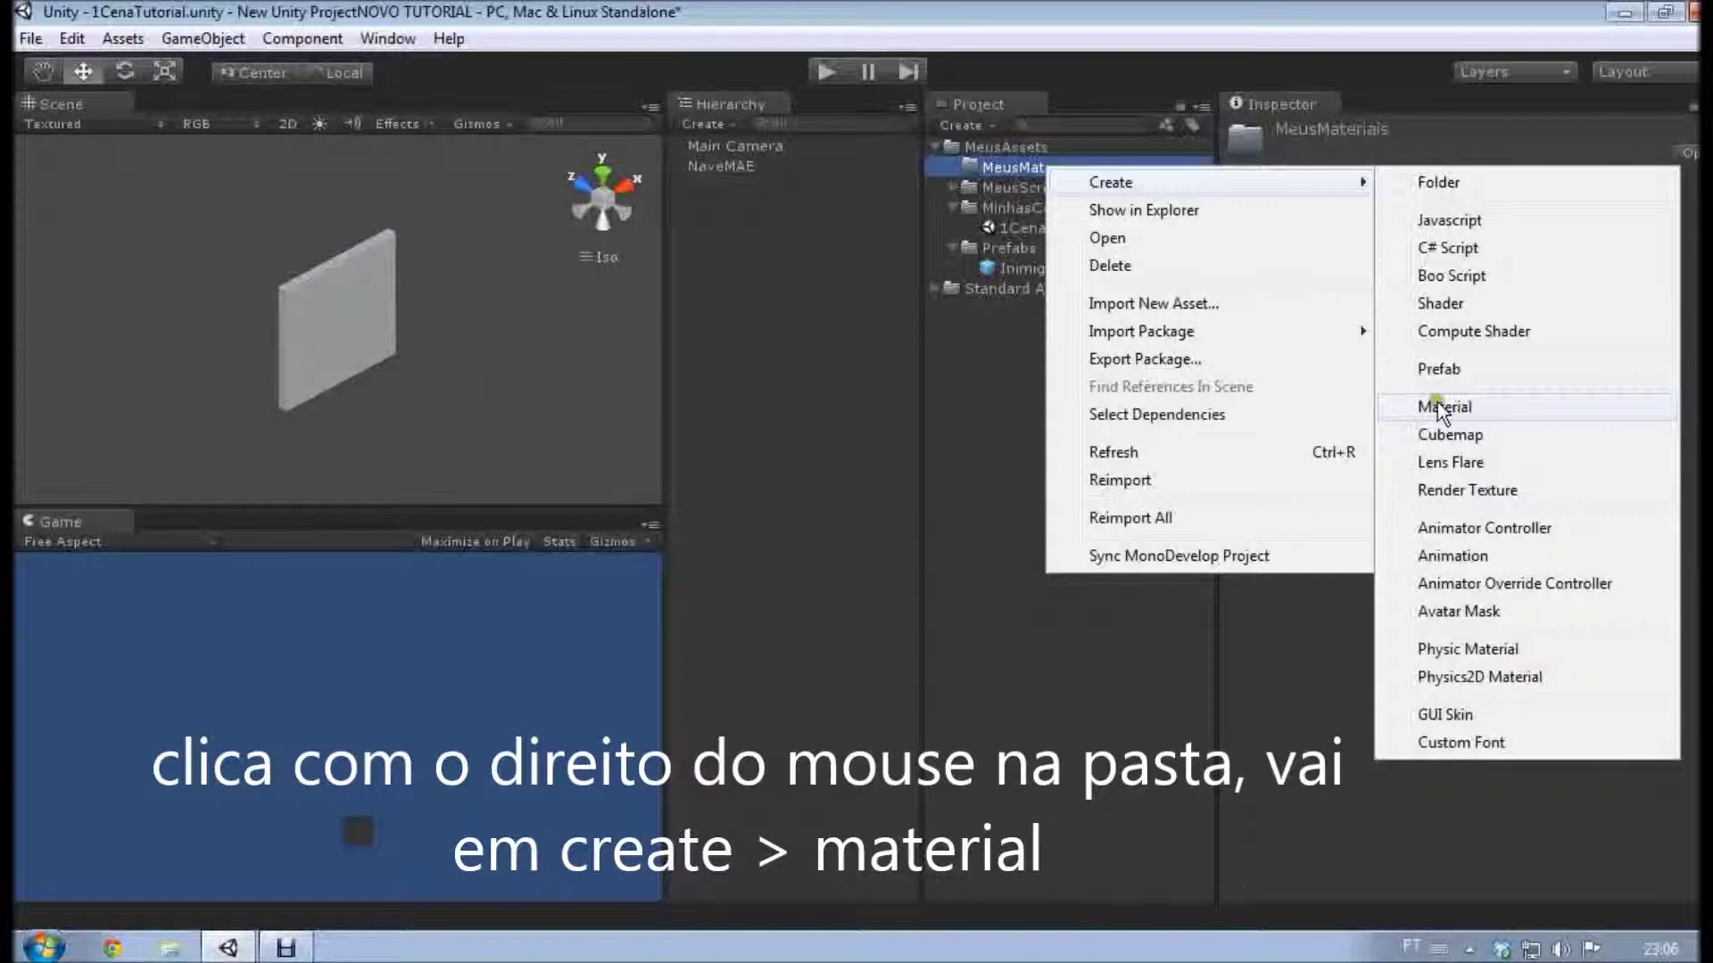
left_click(1452, 408)
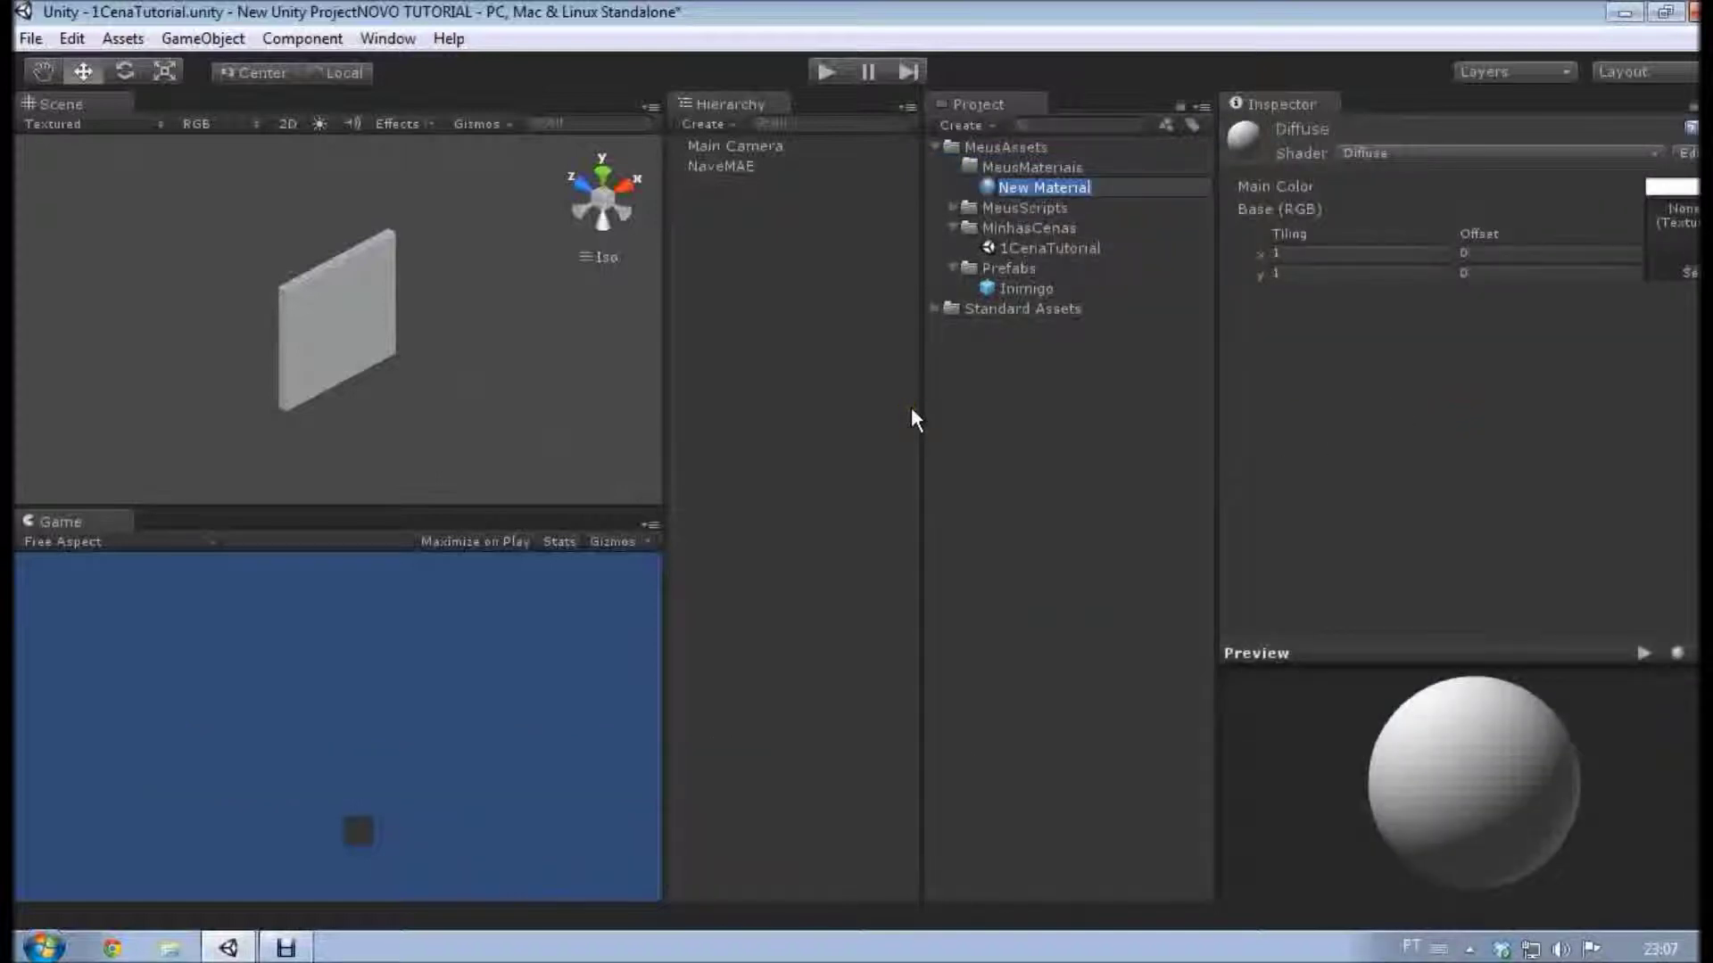
key("BackSpace")
type("MaterialNave")
key("Return")
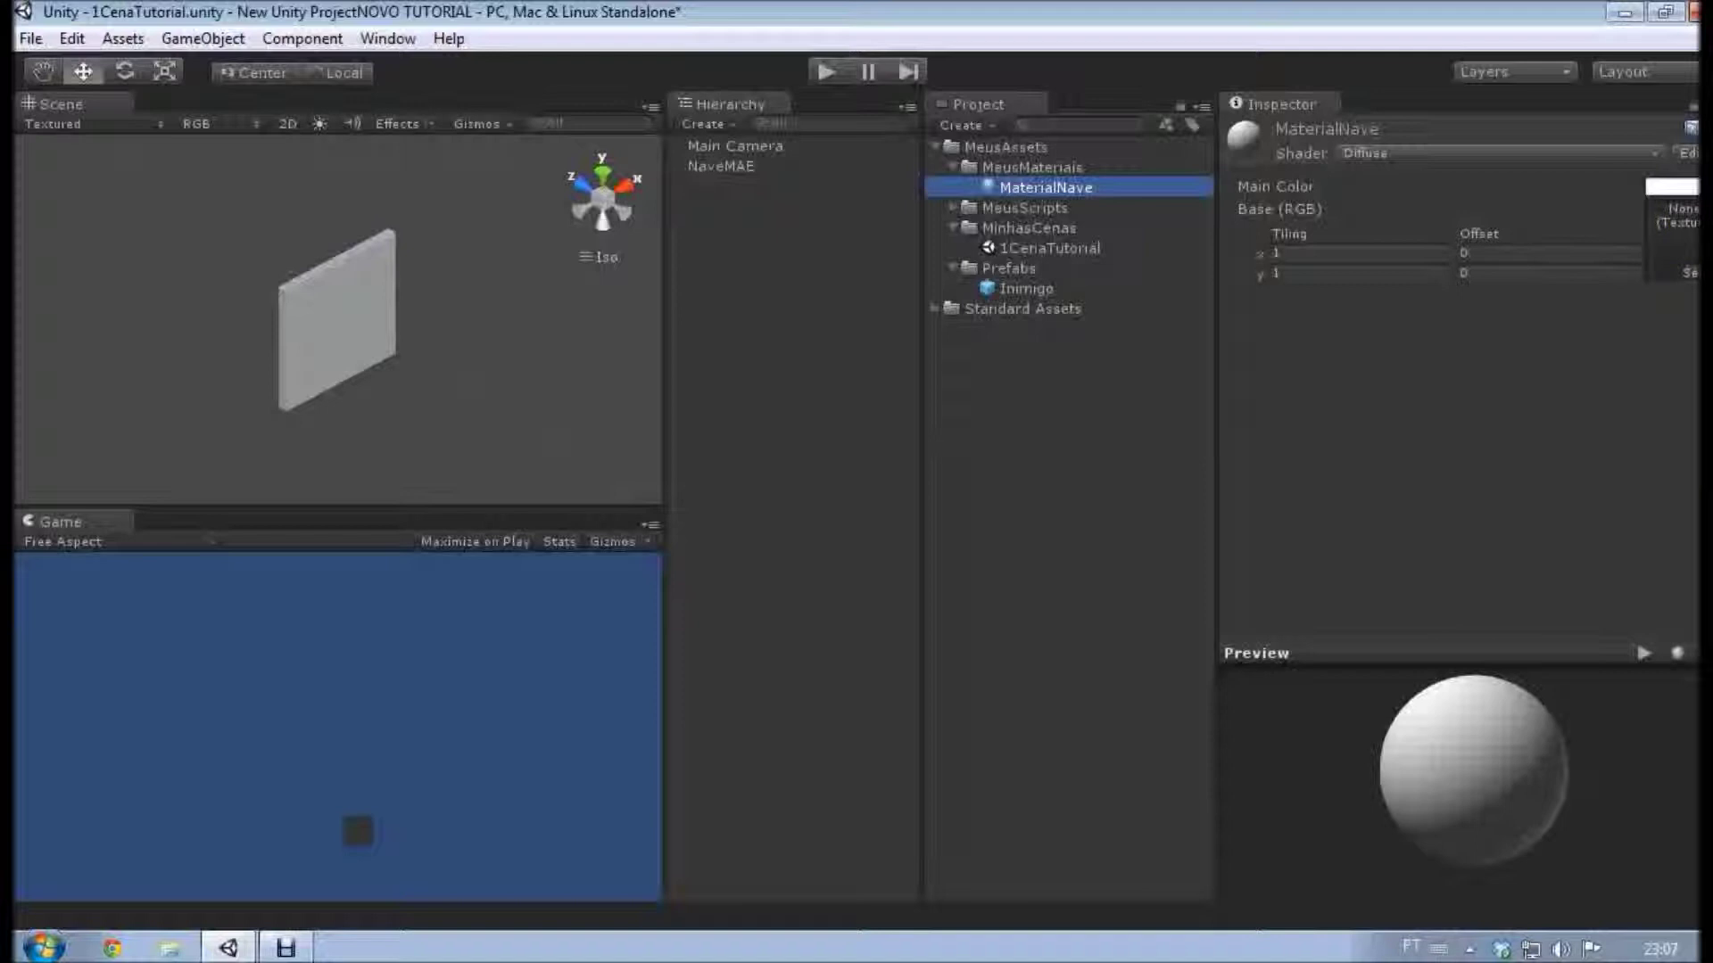
Assign the Cliff (Layered Rock) texture to MaterialNave's Base (RGB) slot and preview it.
left_click(1685, 272)
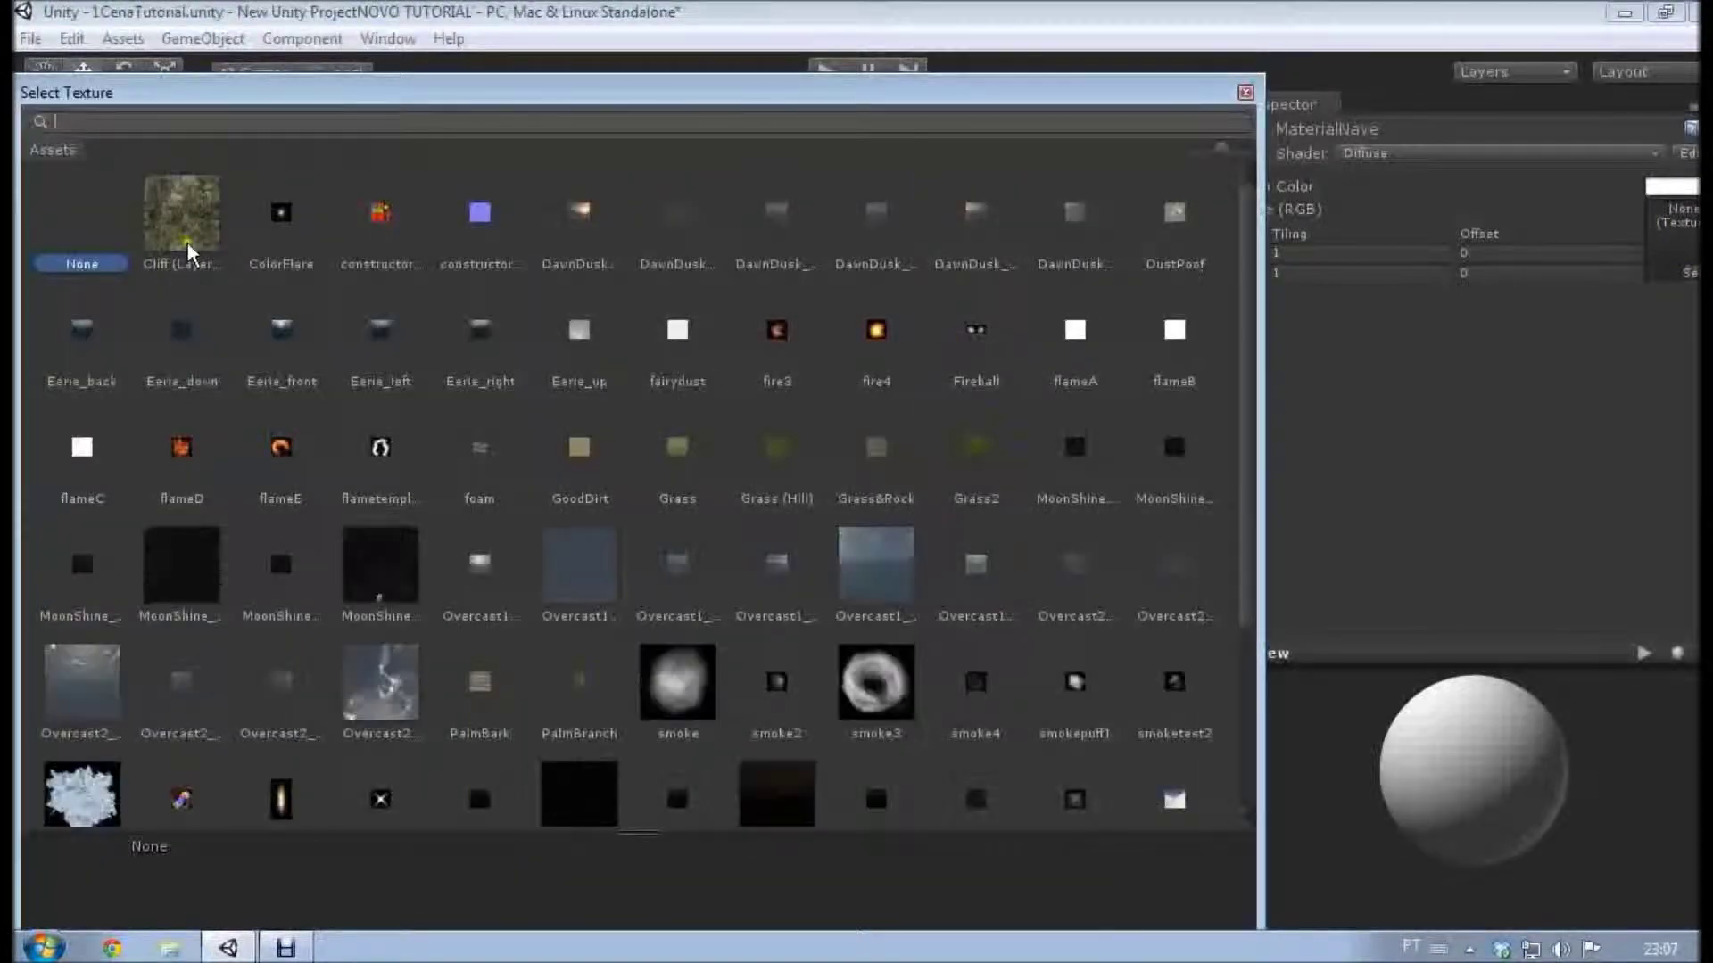
left_click(183, 214)
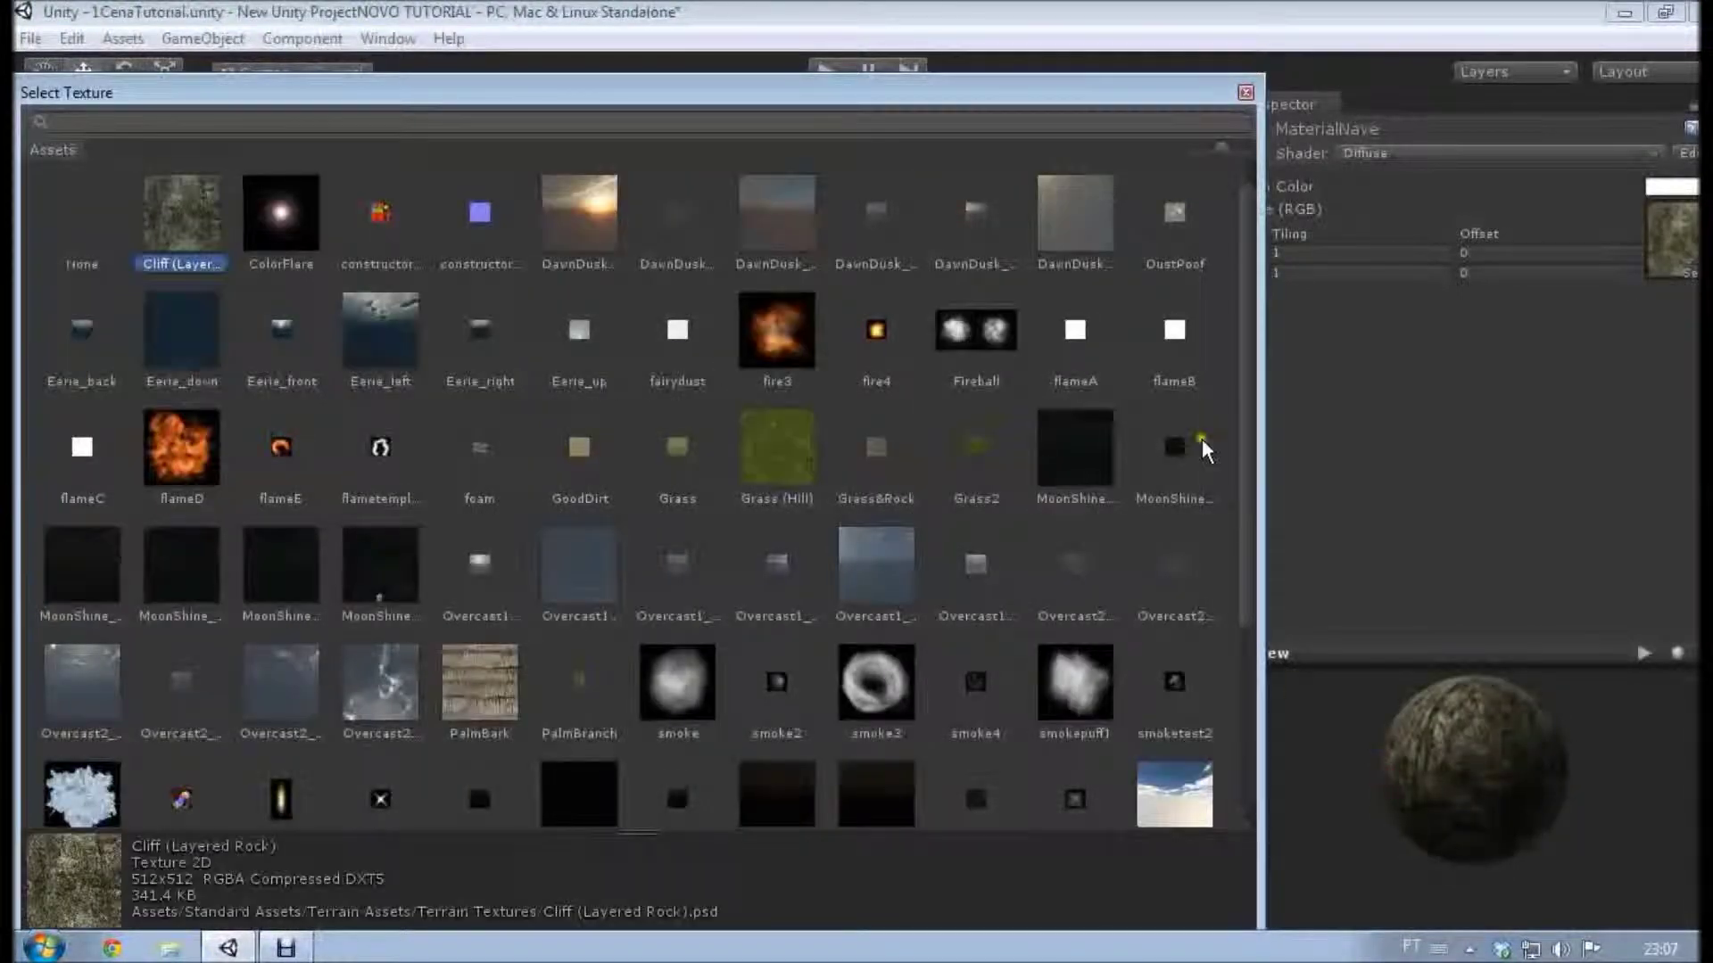
left_click(1245, 92)
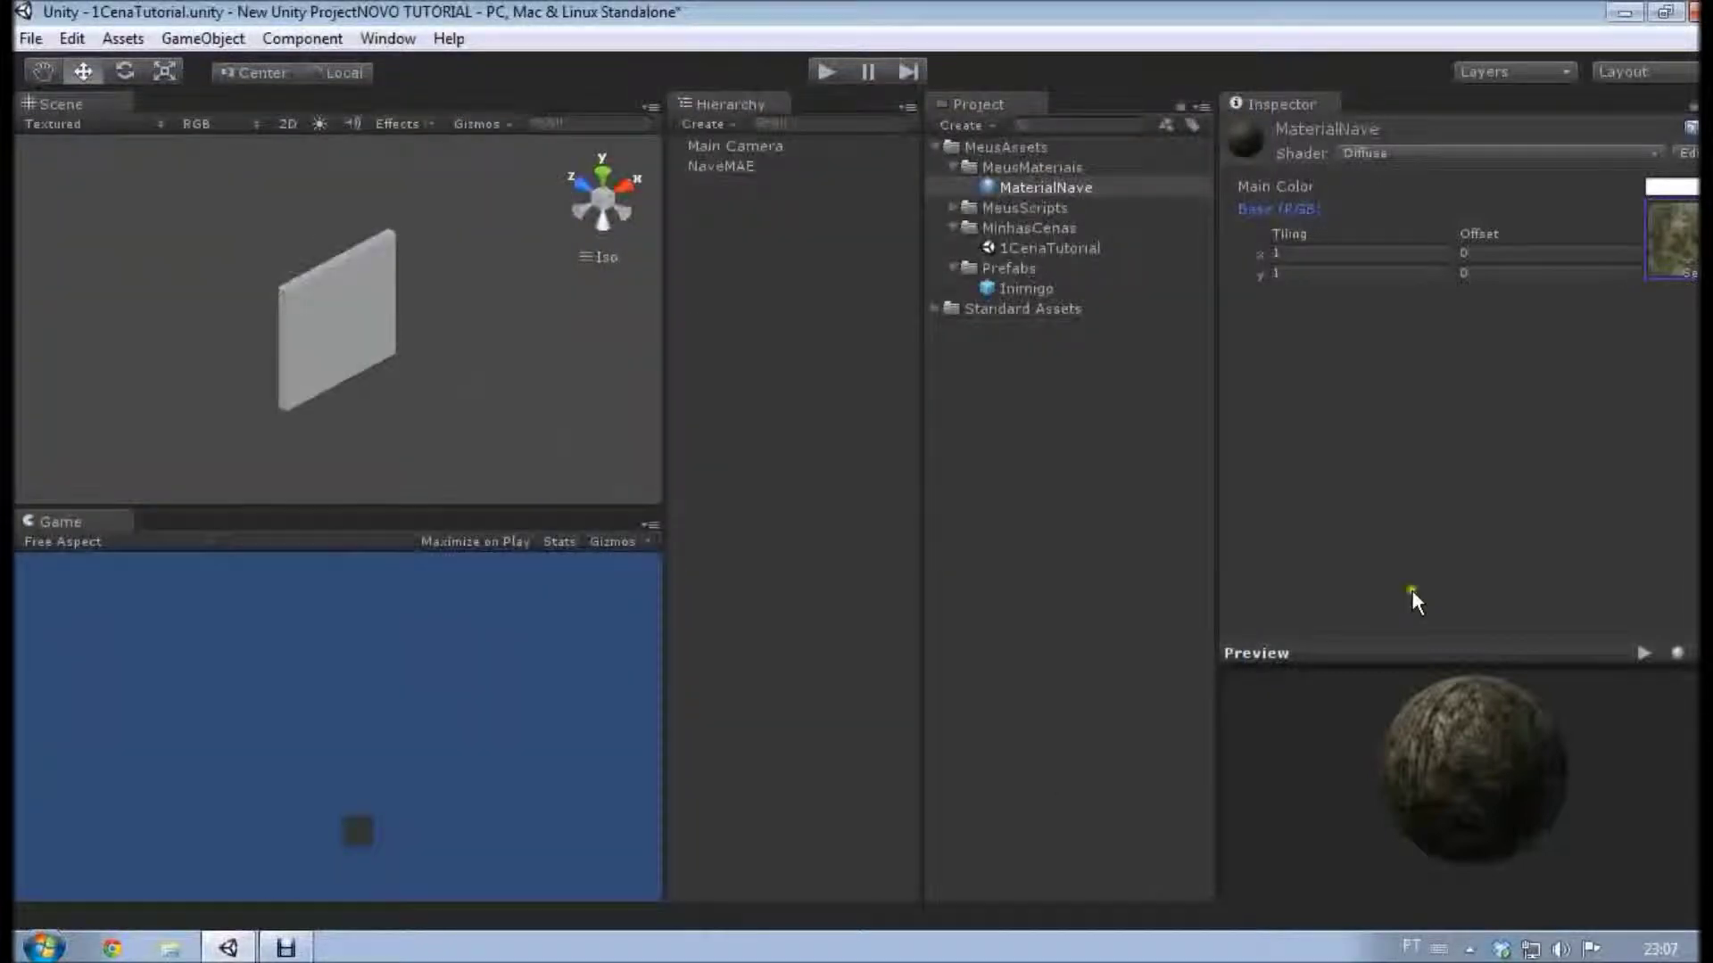
left_click_drag(1463, 750, 1681, 333)
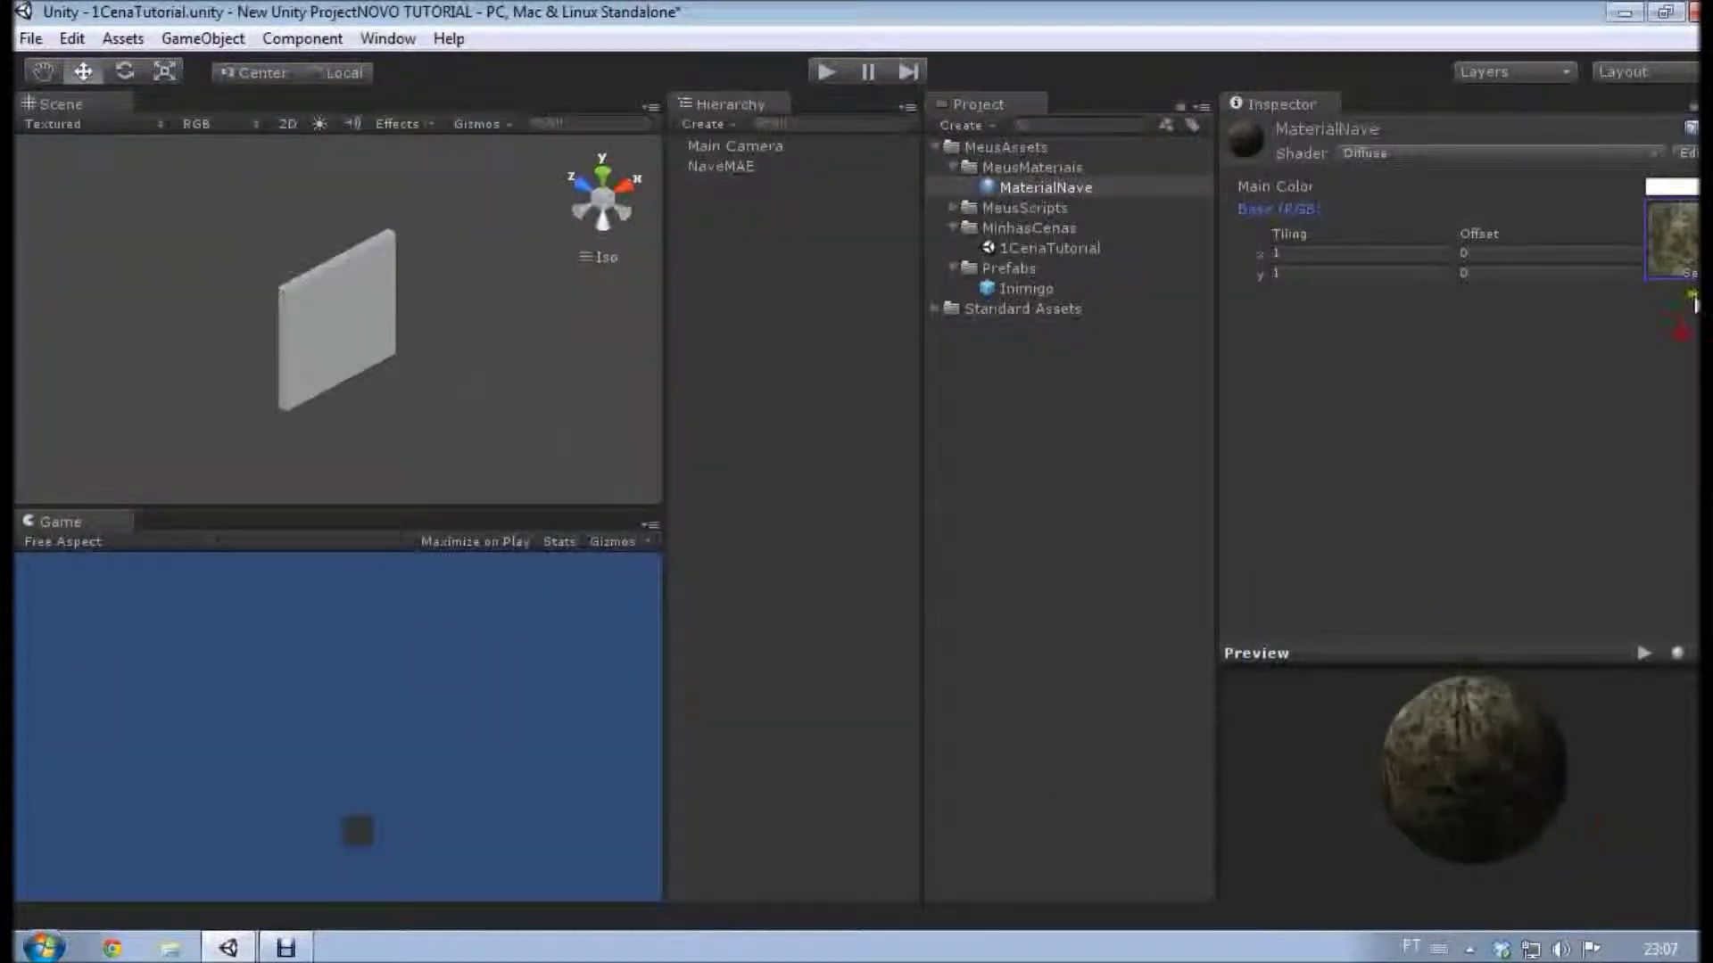
Locate the assigned texture in the project, then set MaterialNave's Base (RGB) texture to None.
left_click(1689, 258)
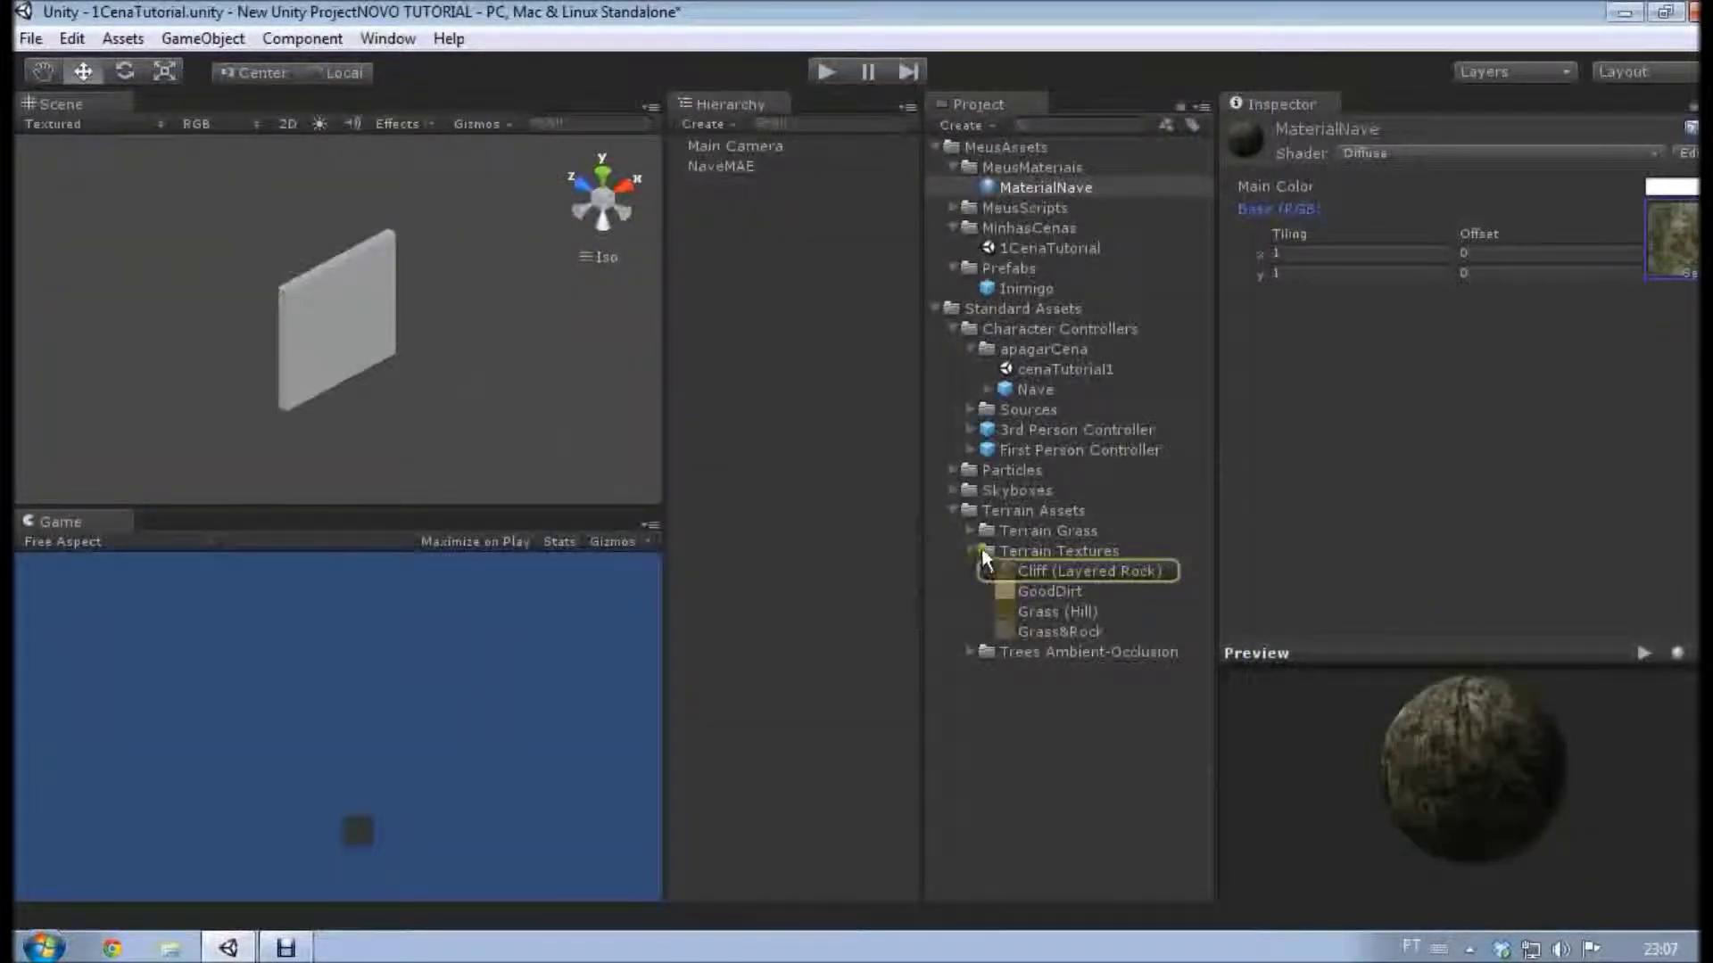
left_click(970, 550)
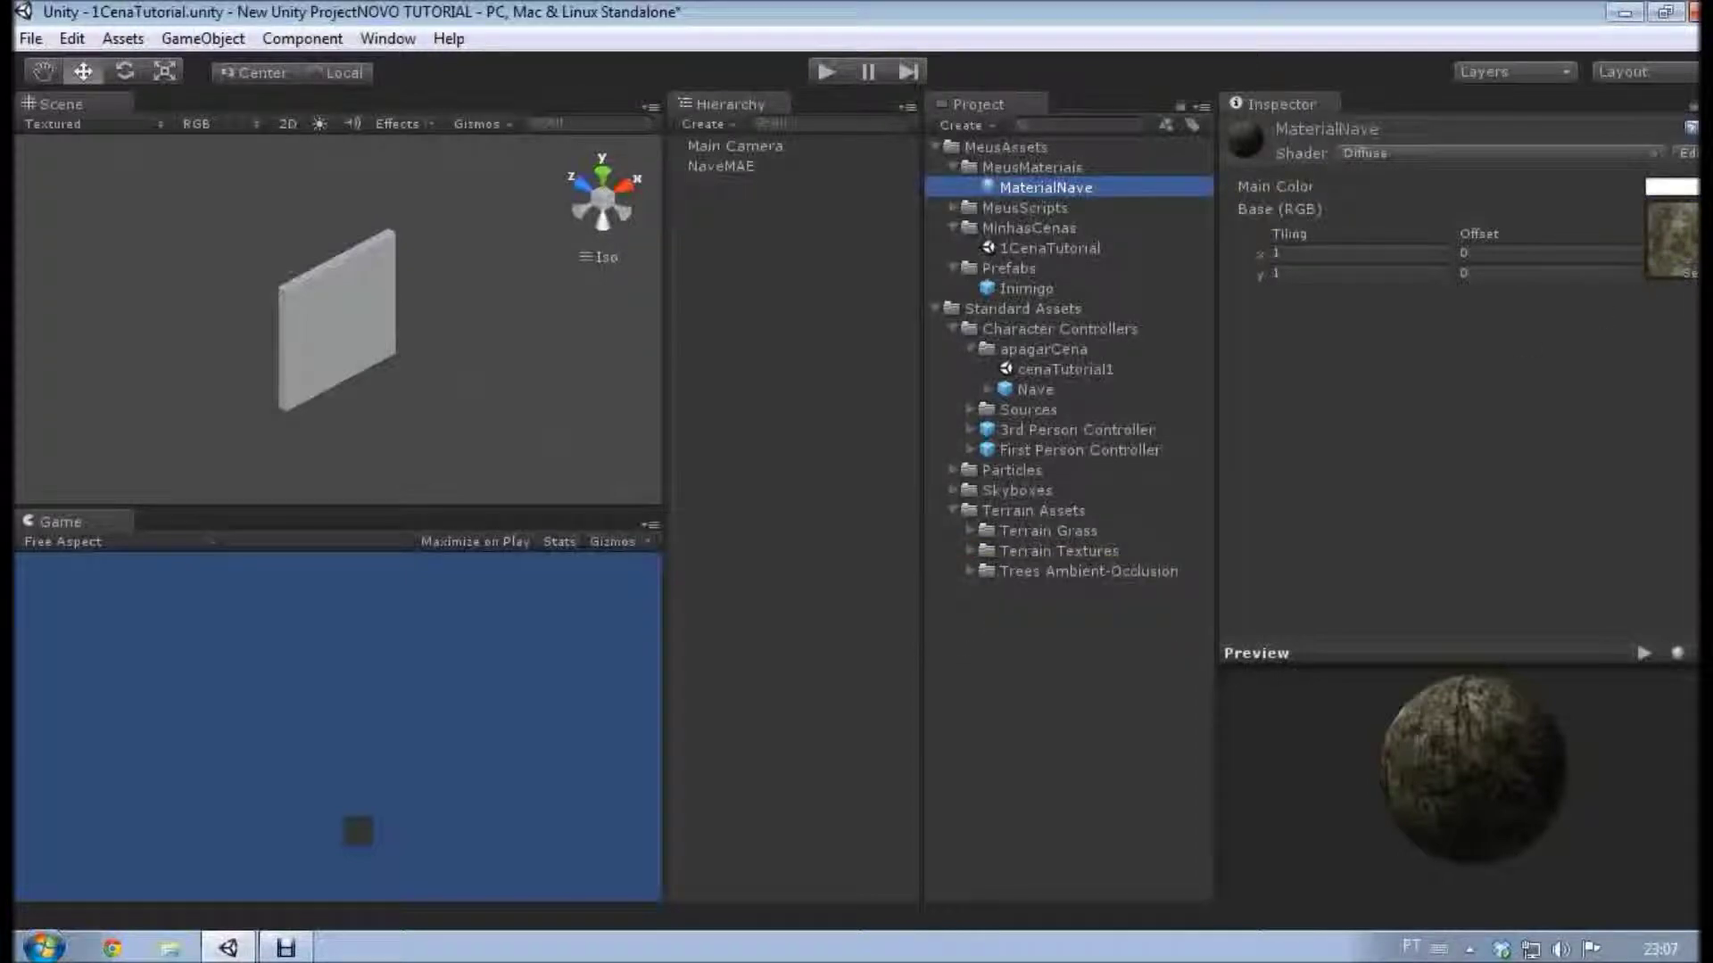
left_click(1689, 272)
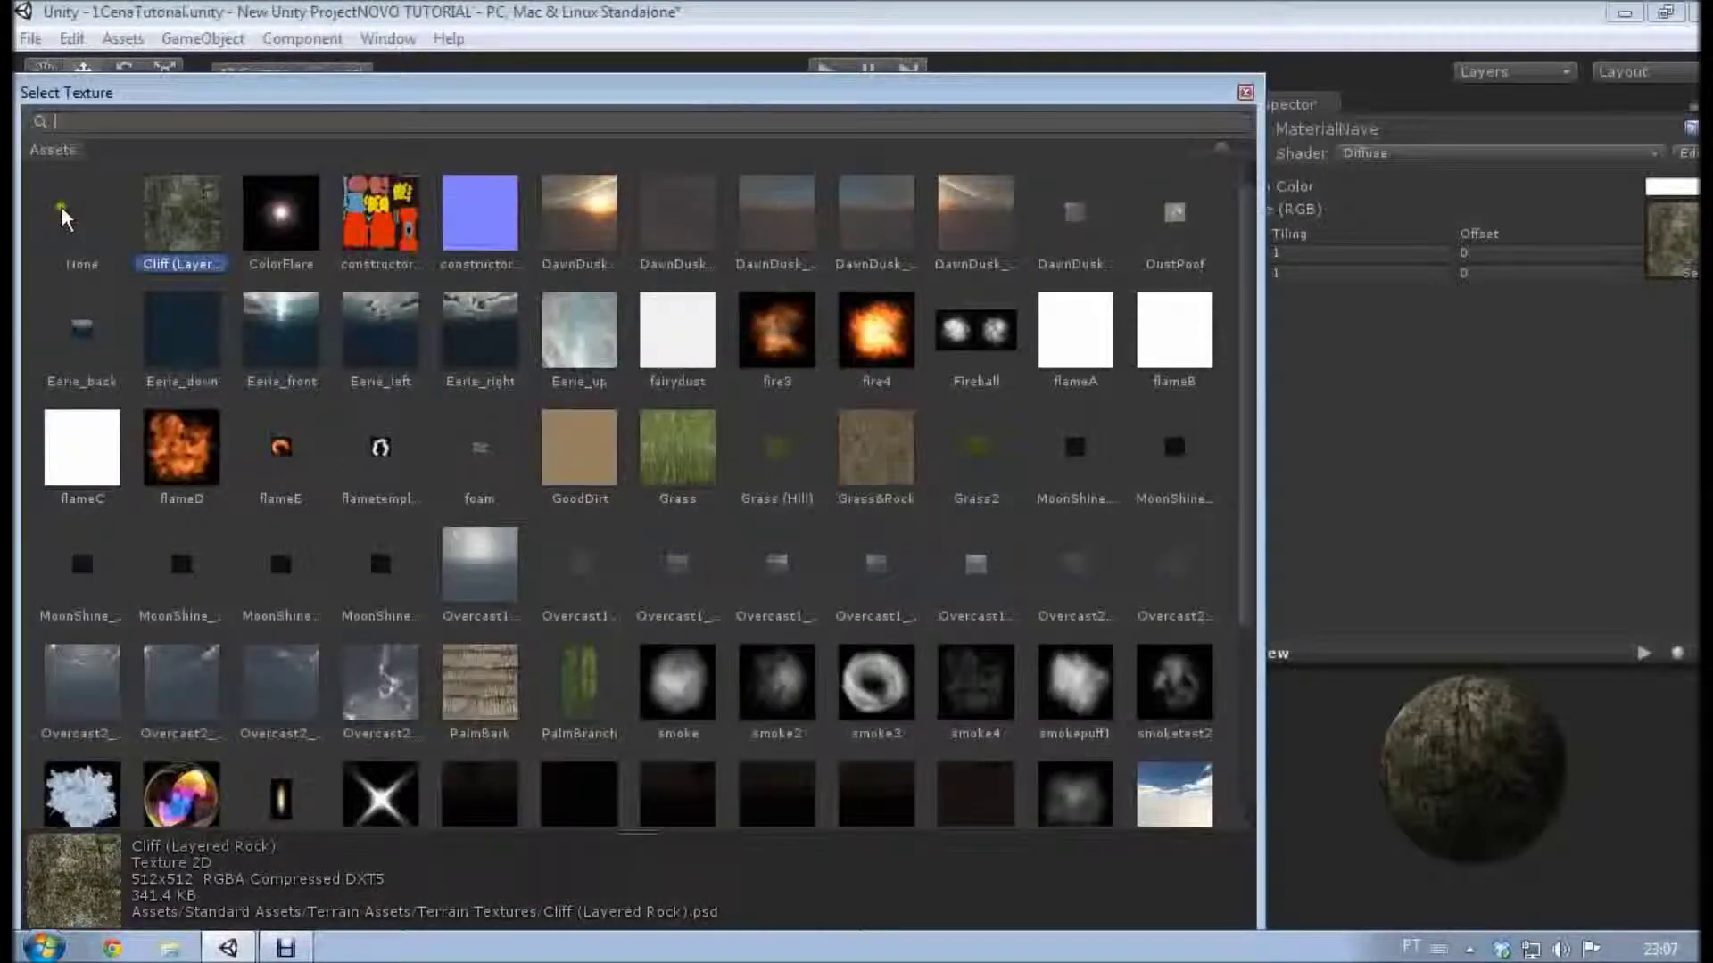
double_click(64, 217)
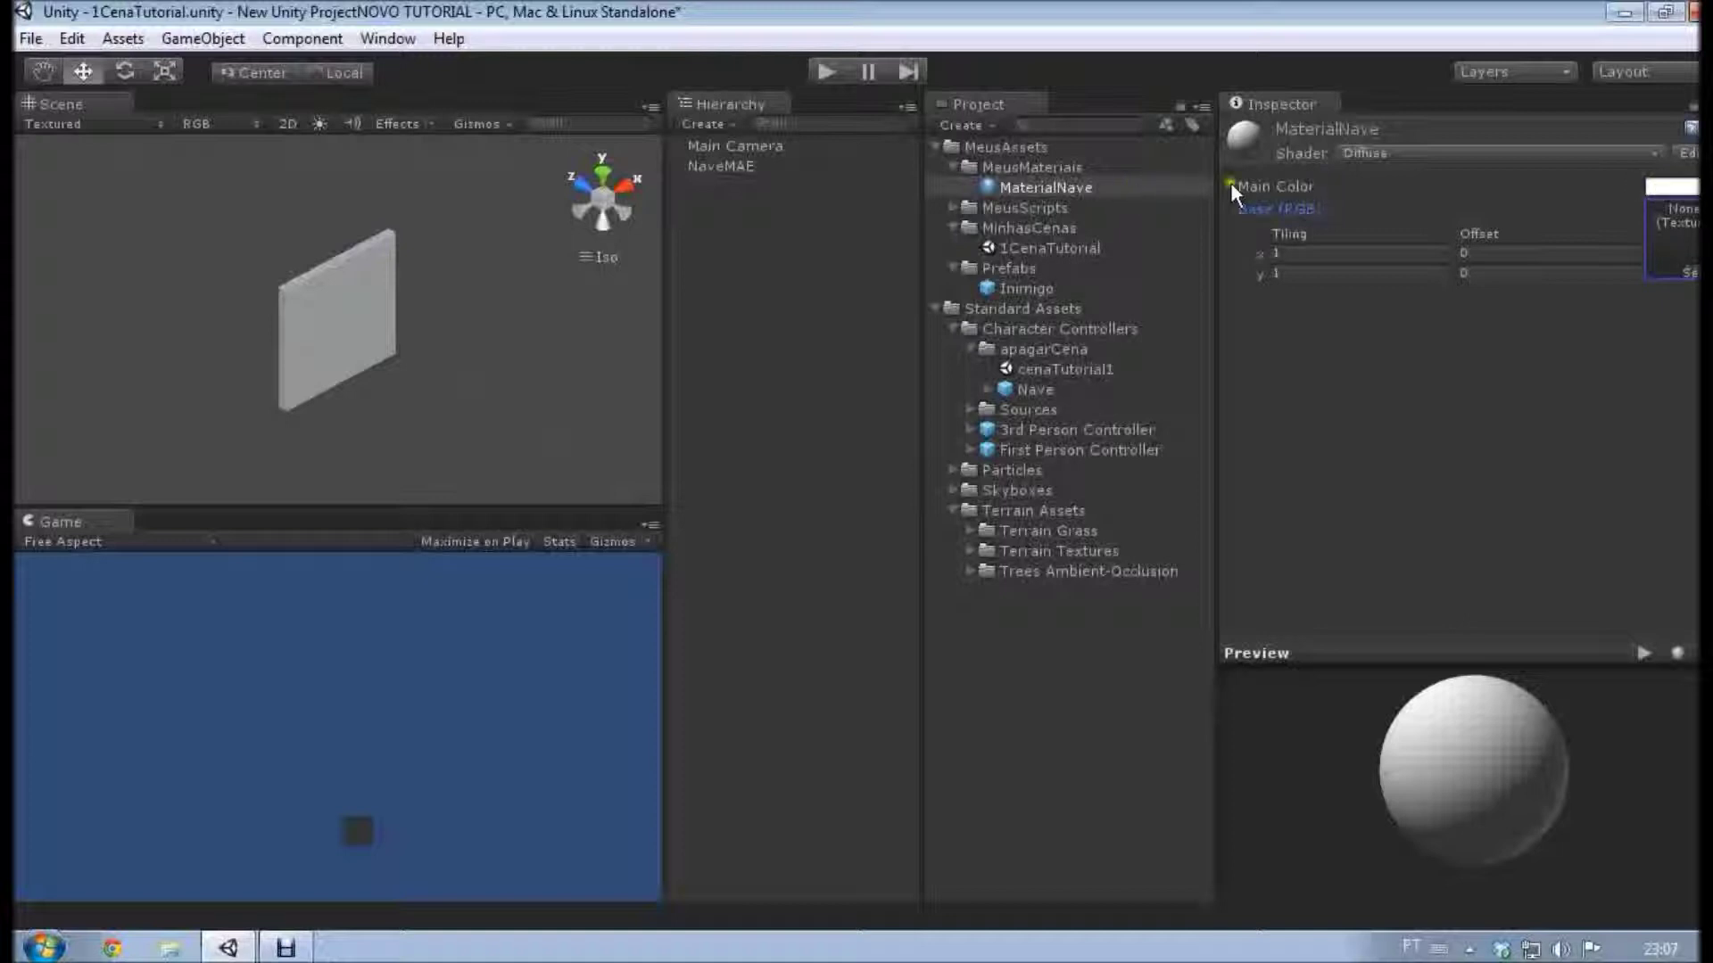
Set MaterialNave's Main Color to pure blue (H 240, S 255, V 255), then select NaveMAE.
left_click(1665, 187)
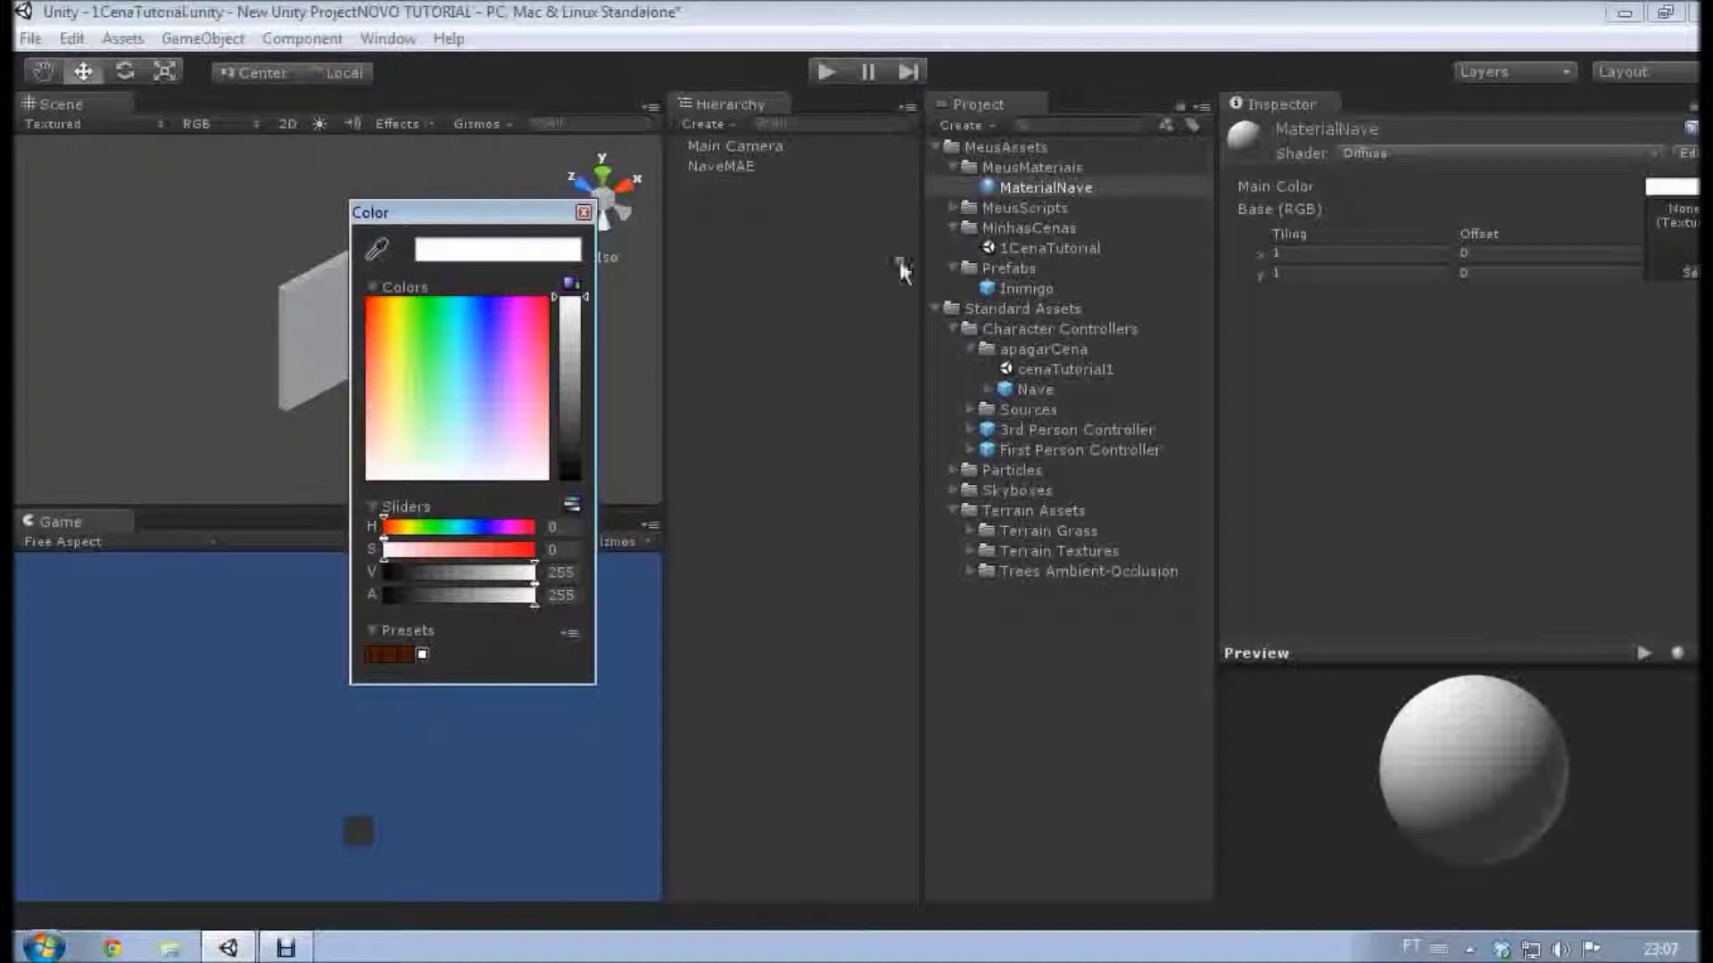
left_click_drag(481, 439, 486, 293)
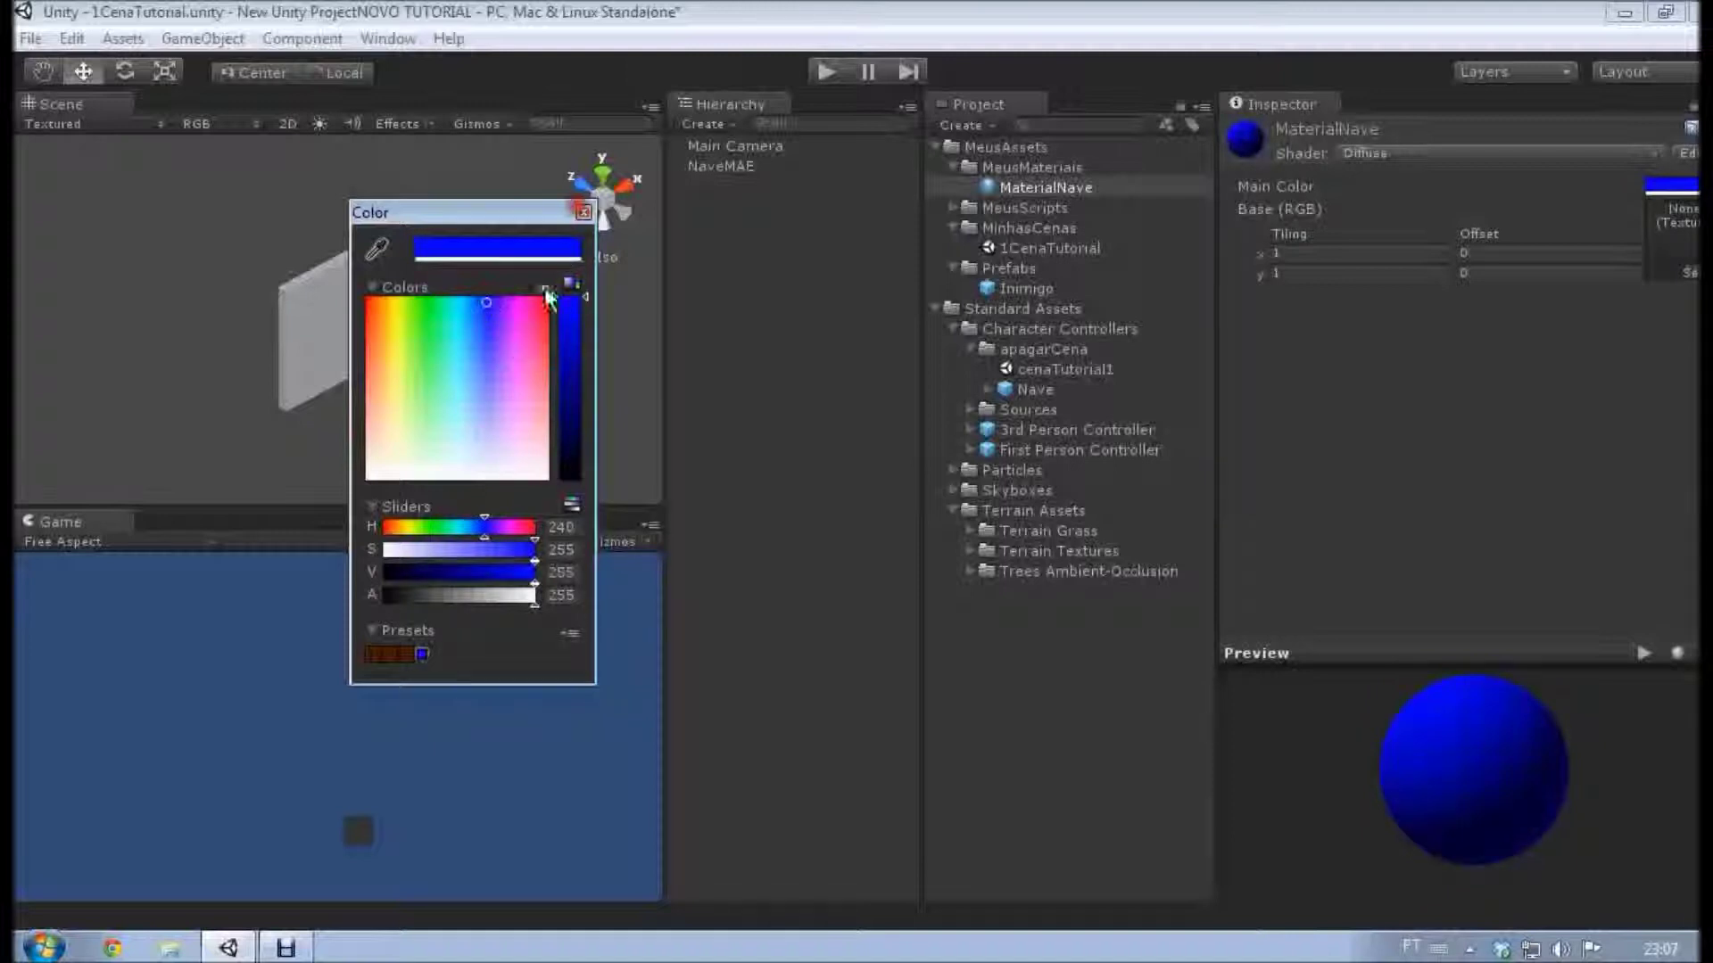
left_click(583, 213)
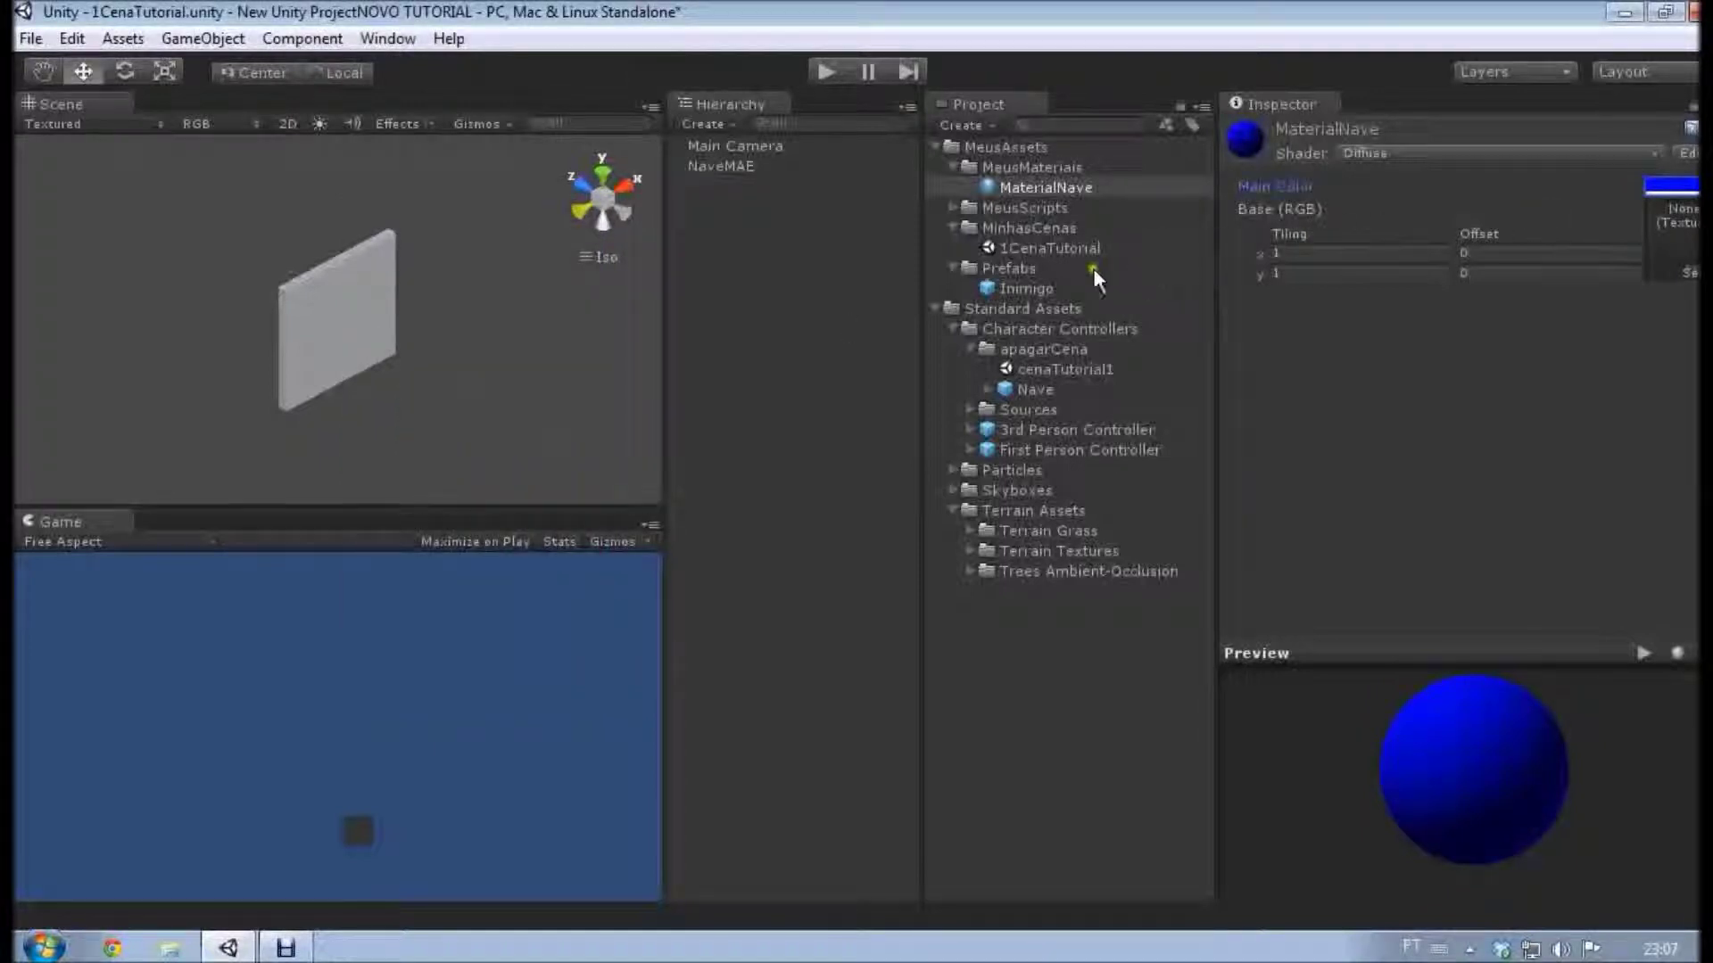
left_click(1095, 191)
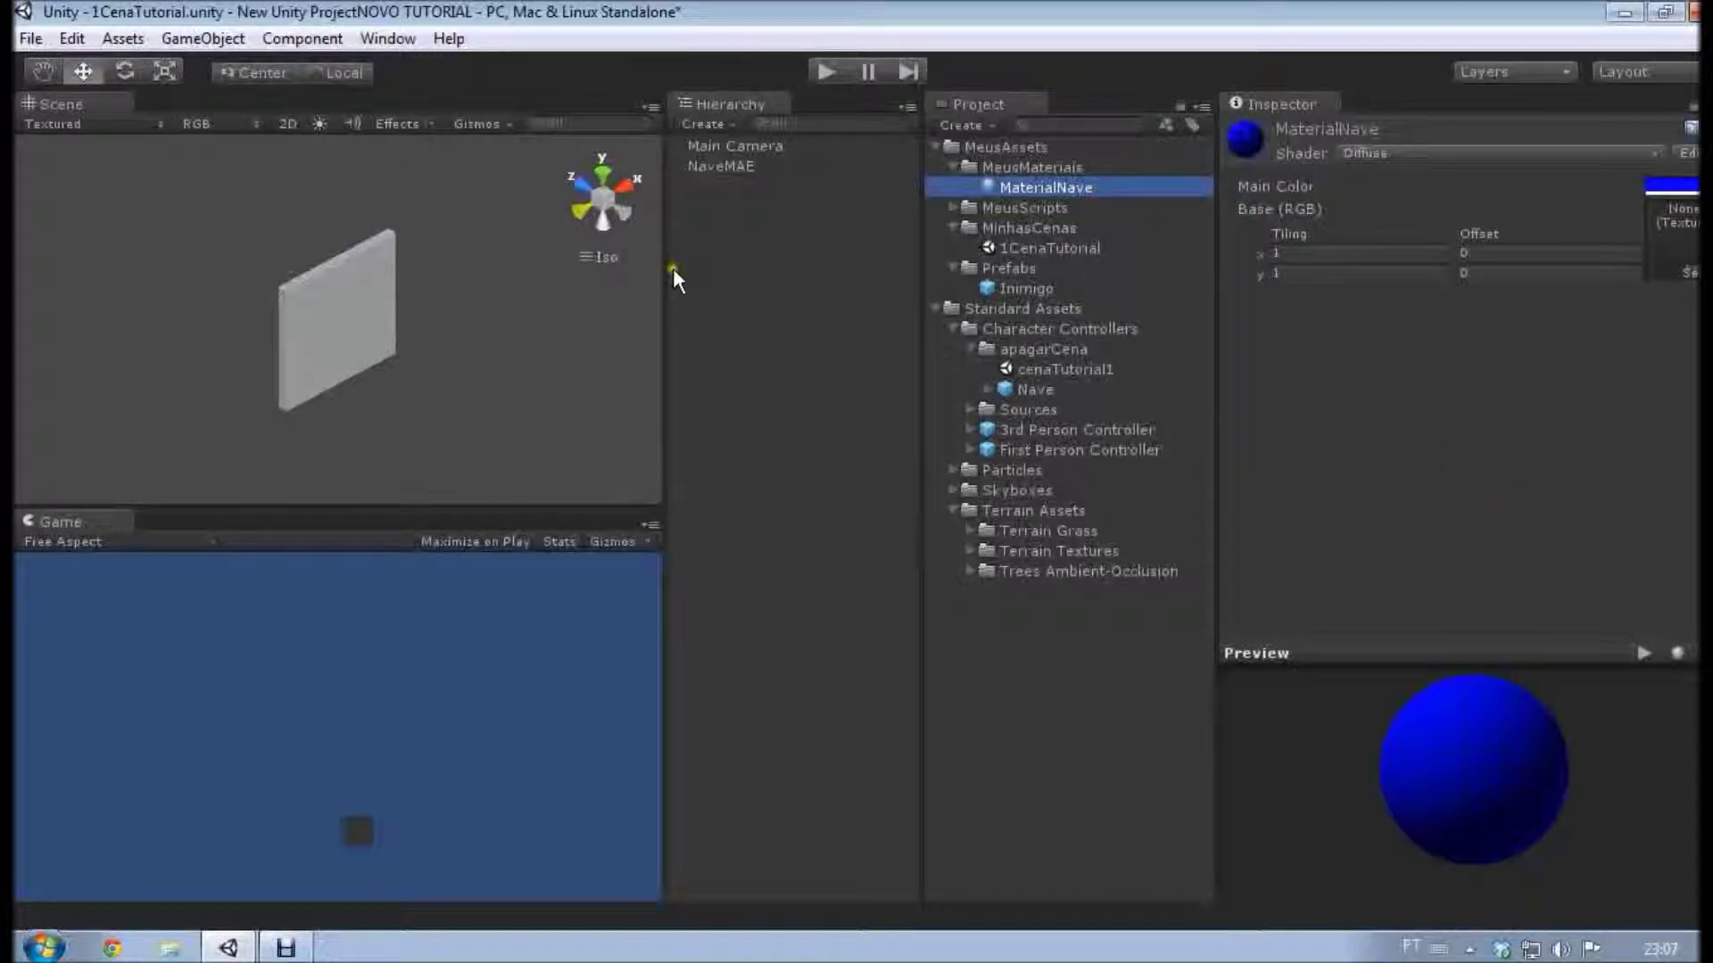
left_click(705, 164)
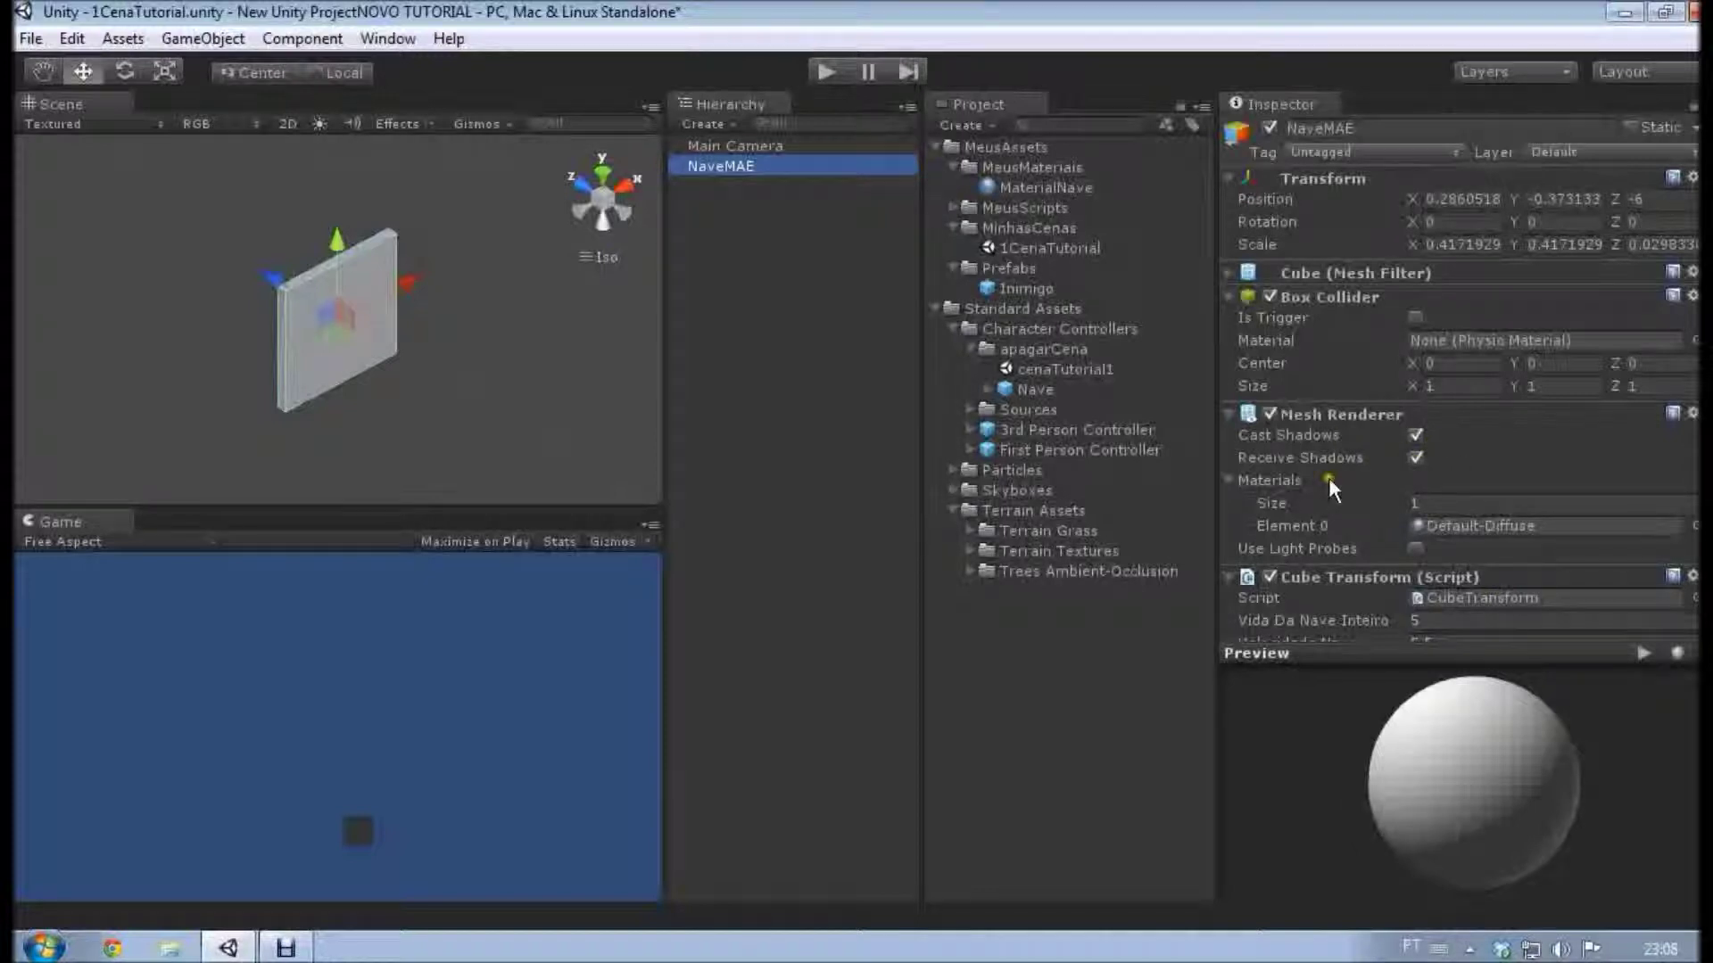
Toggle NaveMAE's Mesh Renderer and try MaterialNave, leaving Element 0 as Default-Diffuse.
scroll(1329, 478, "down", 2)
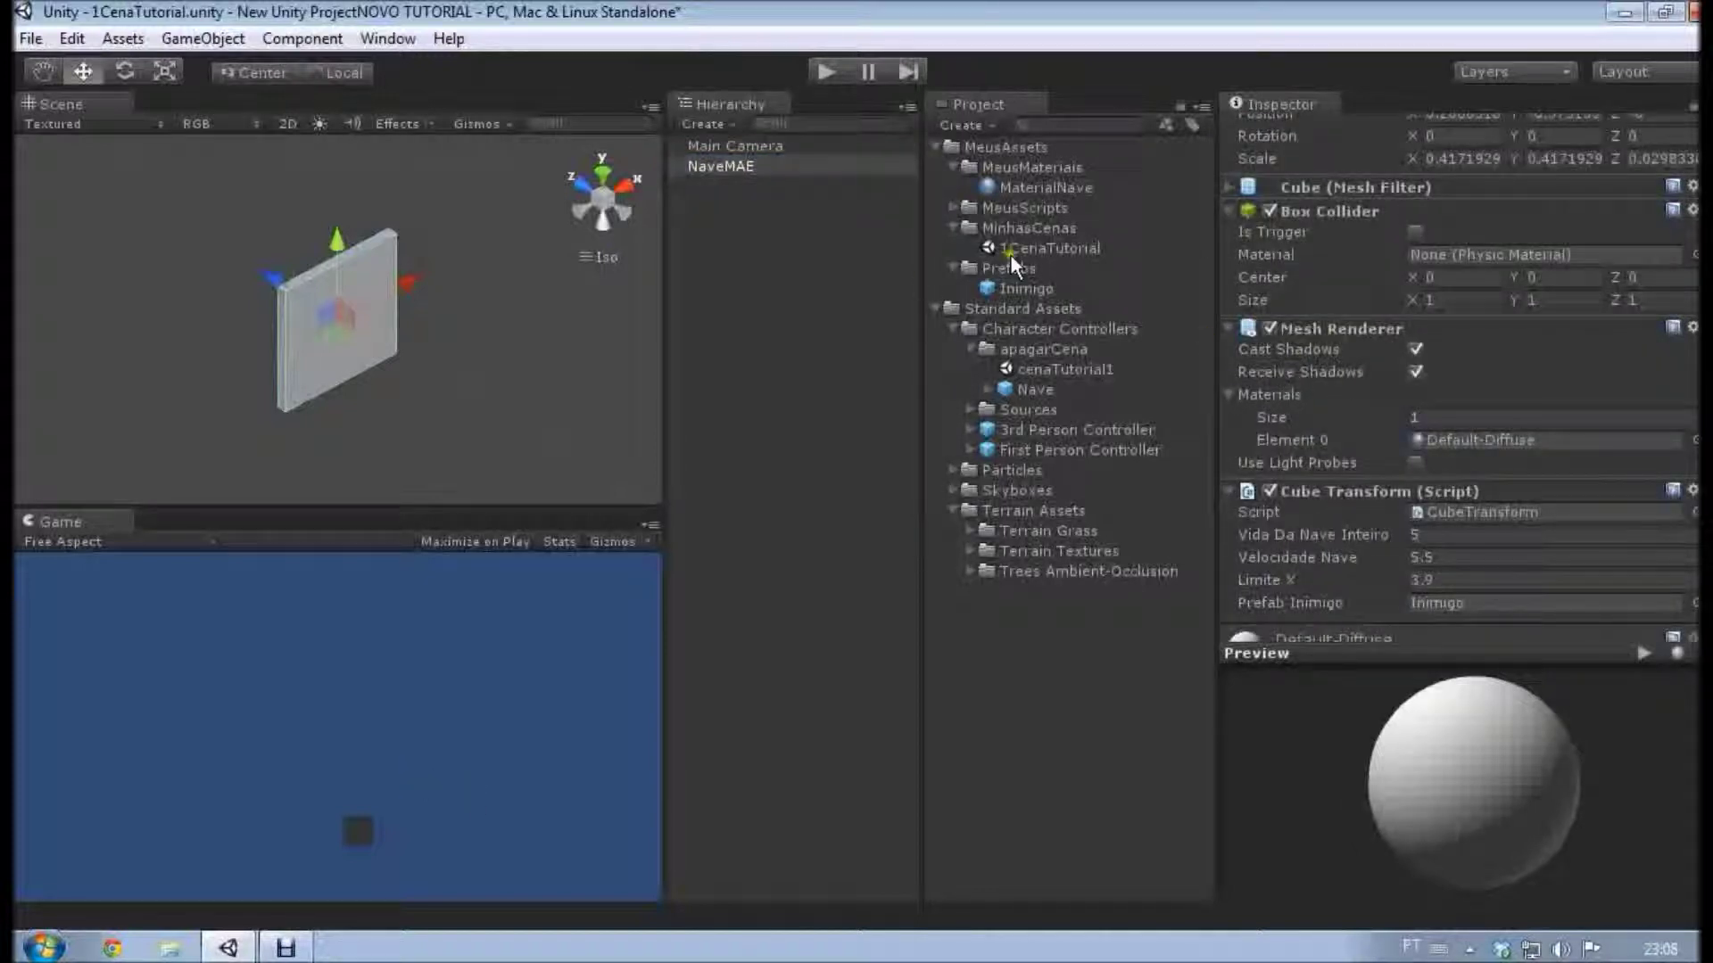
left_click(1276, 333)
left_click(1276, 334)
left_click_drag(1003, 183, 1529, 446)
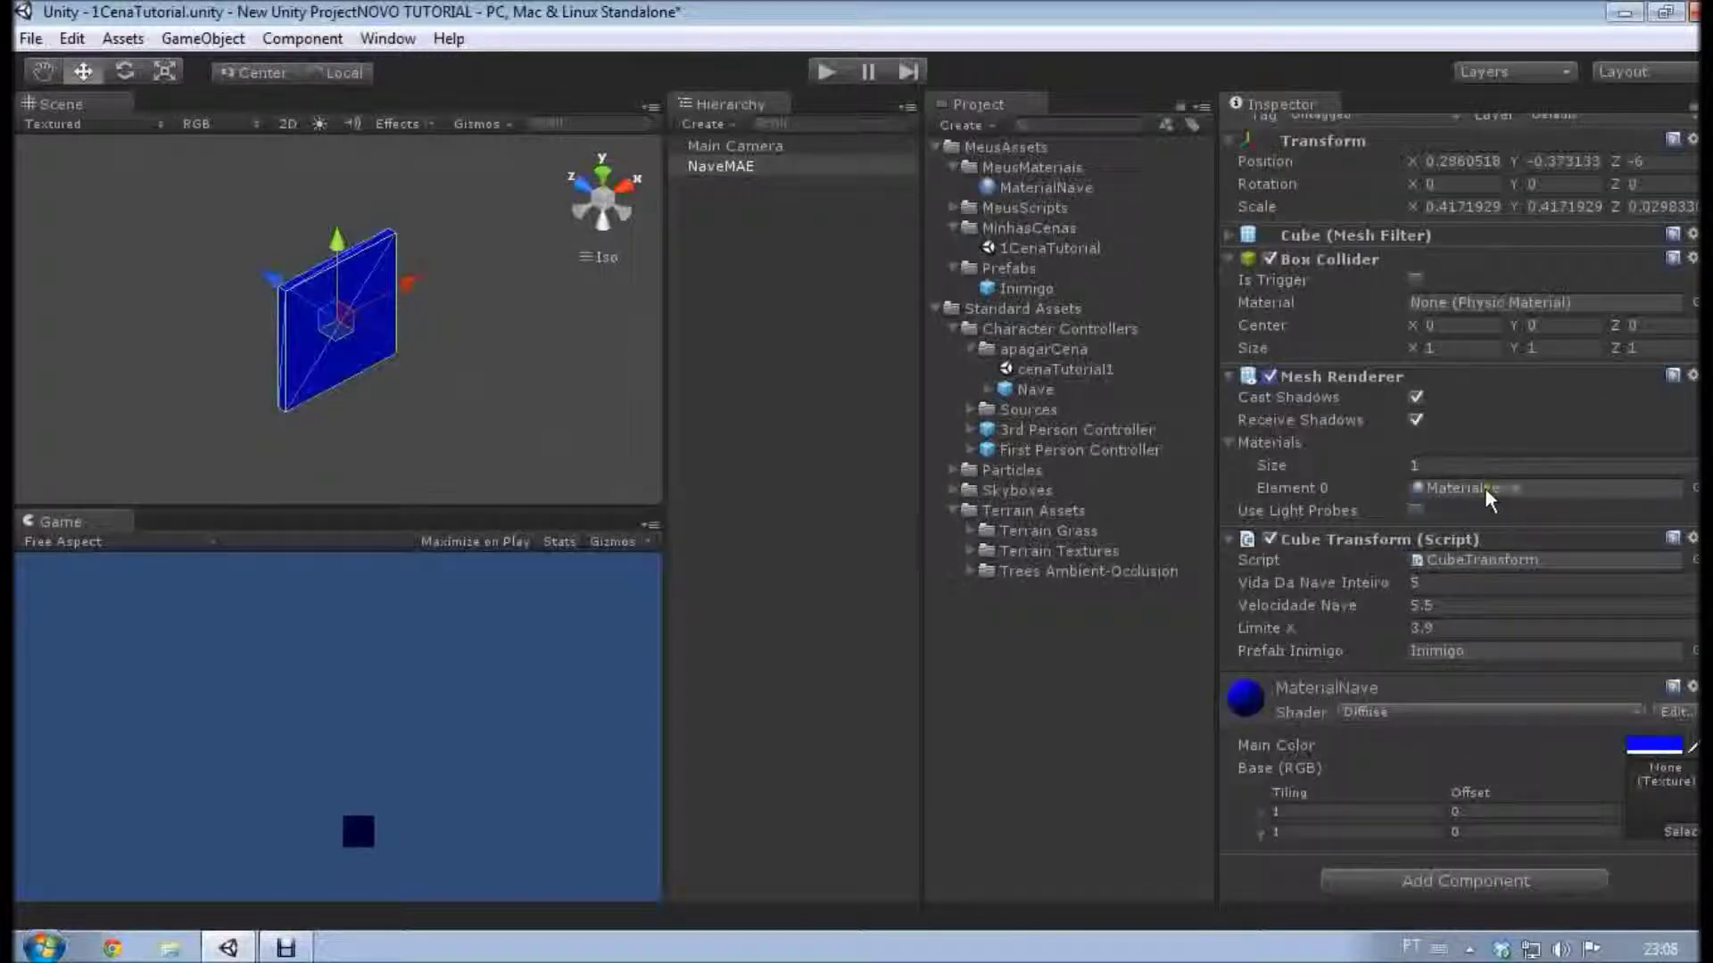
left_click(1694, 488)
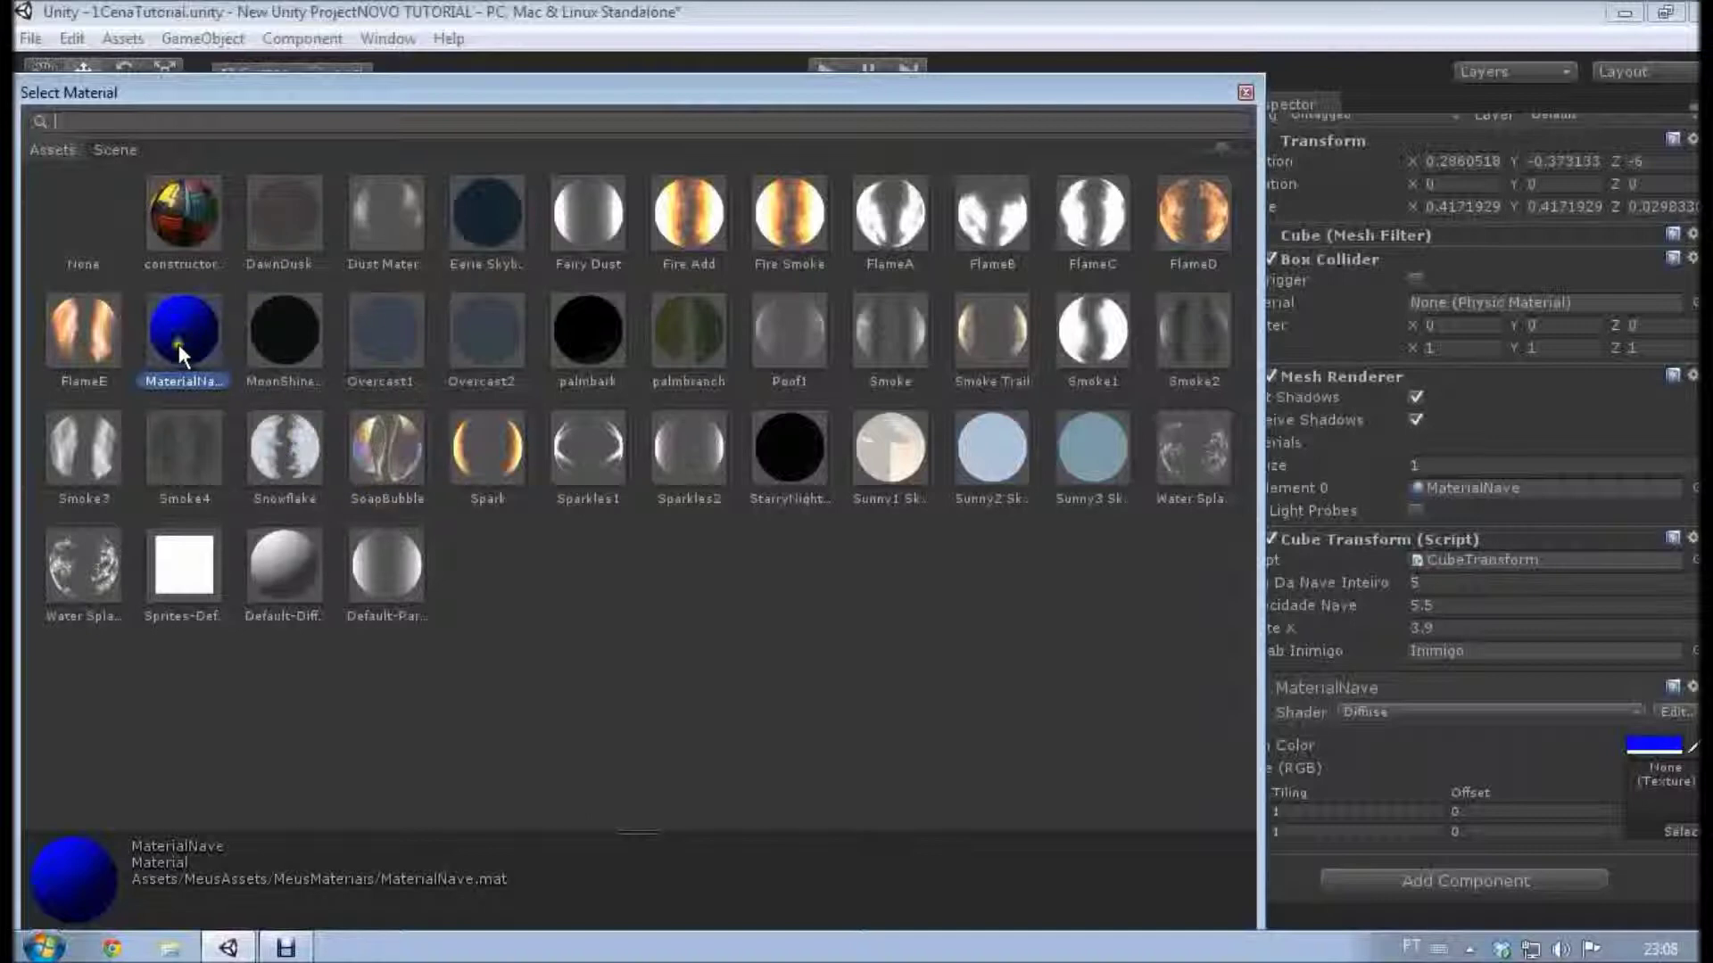
double_click(275, 574)
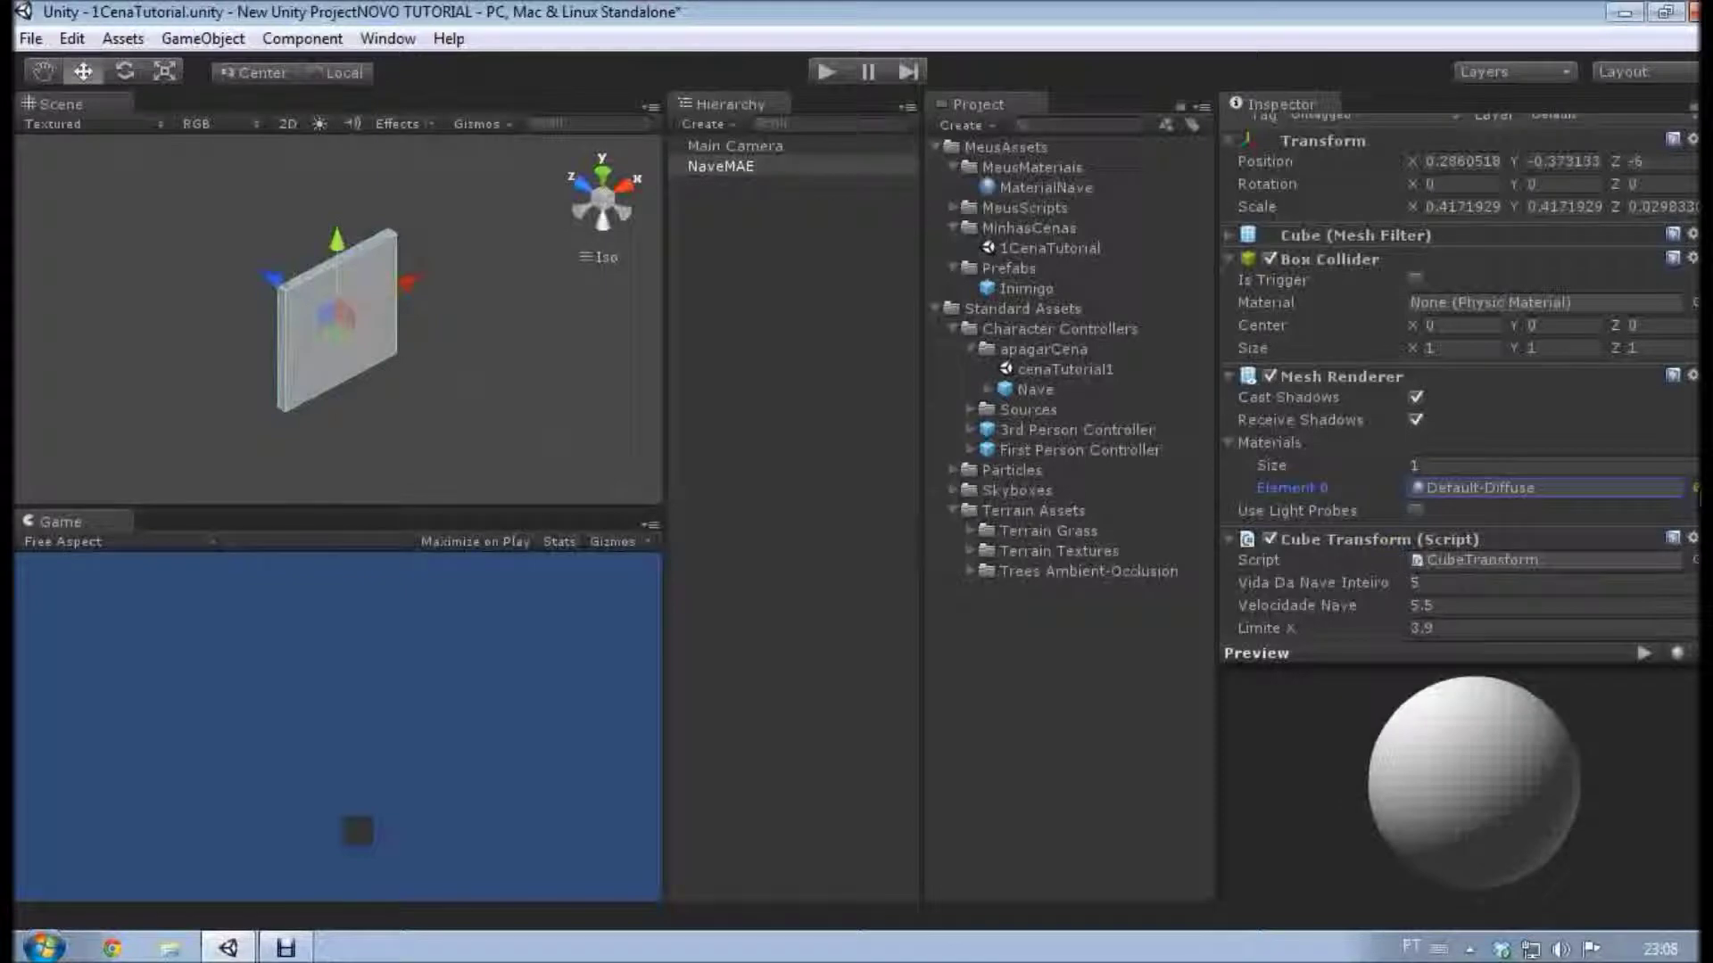
Assign MaterialNave to NaveMAE's Element 0 so the cube renders solid blue.
left_click(1693, 488)
double_click(190, 357)
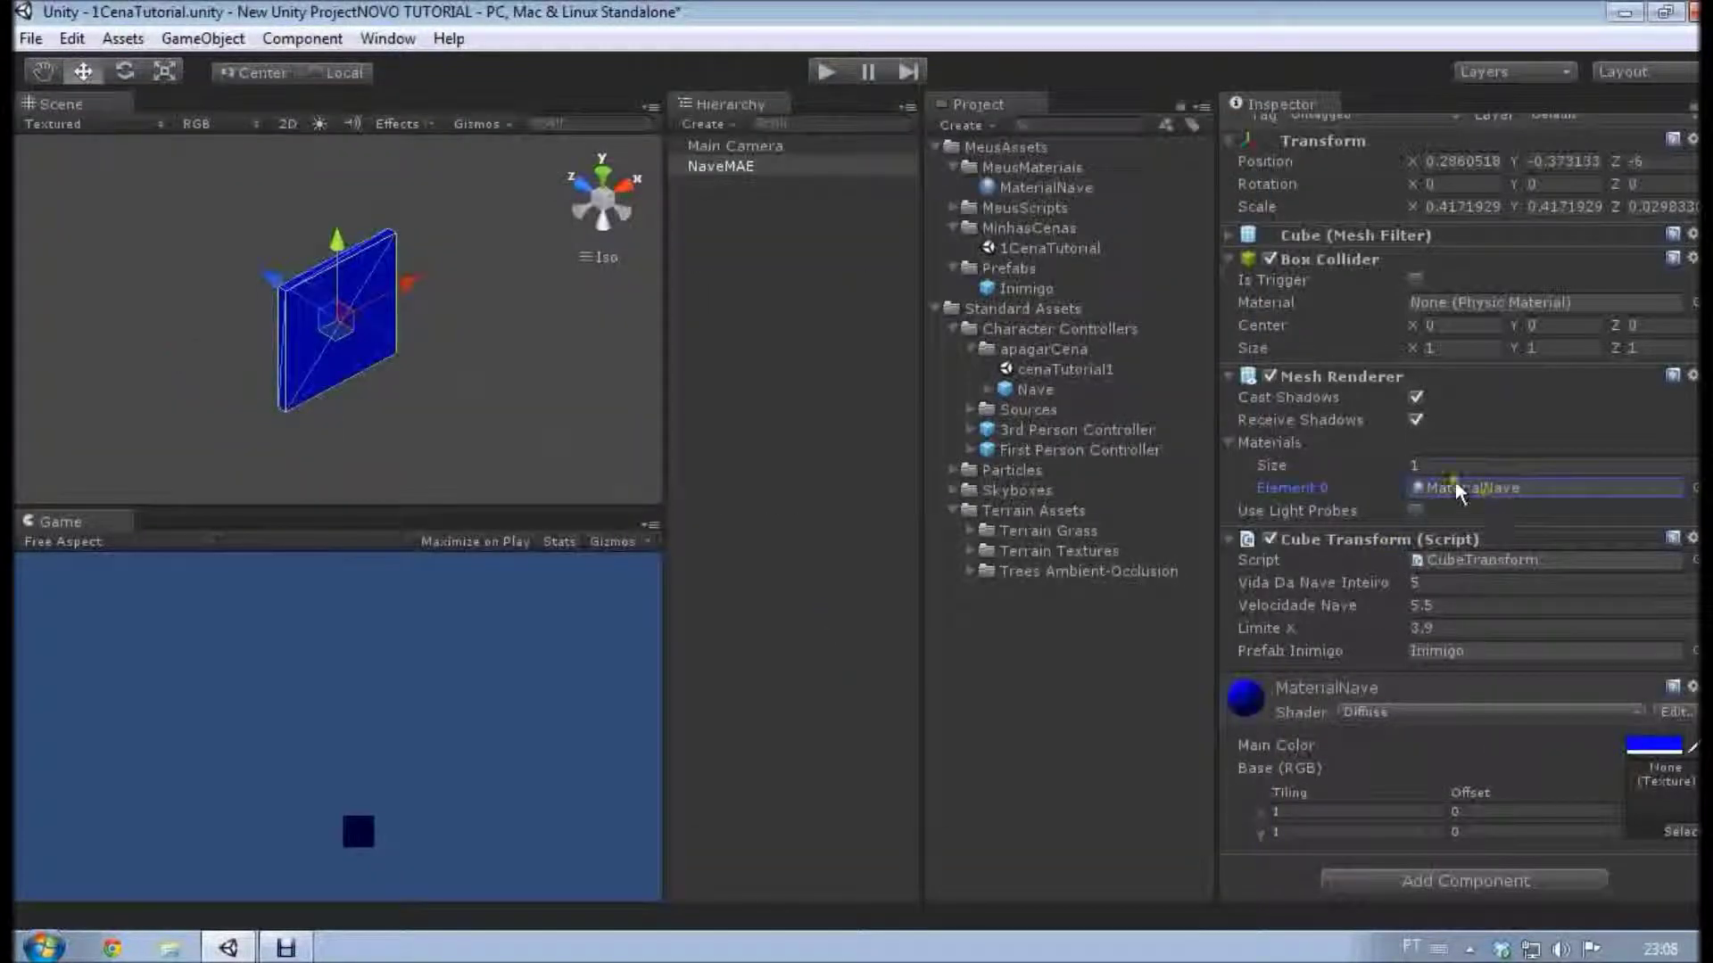
left_click_drag(1046, 187, 1511, 487)
left_click_drag(1058, 189, 750, 163)
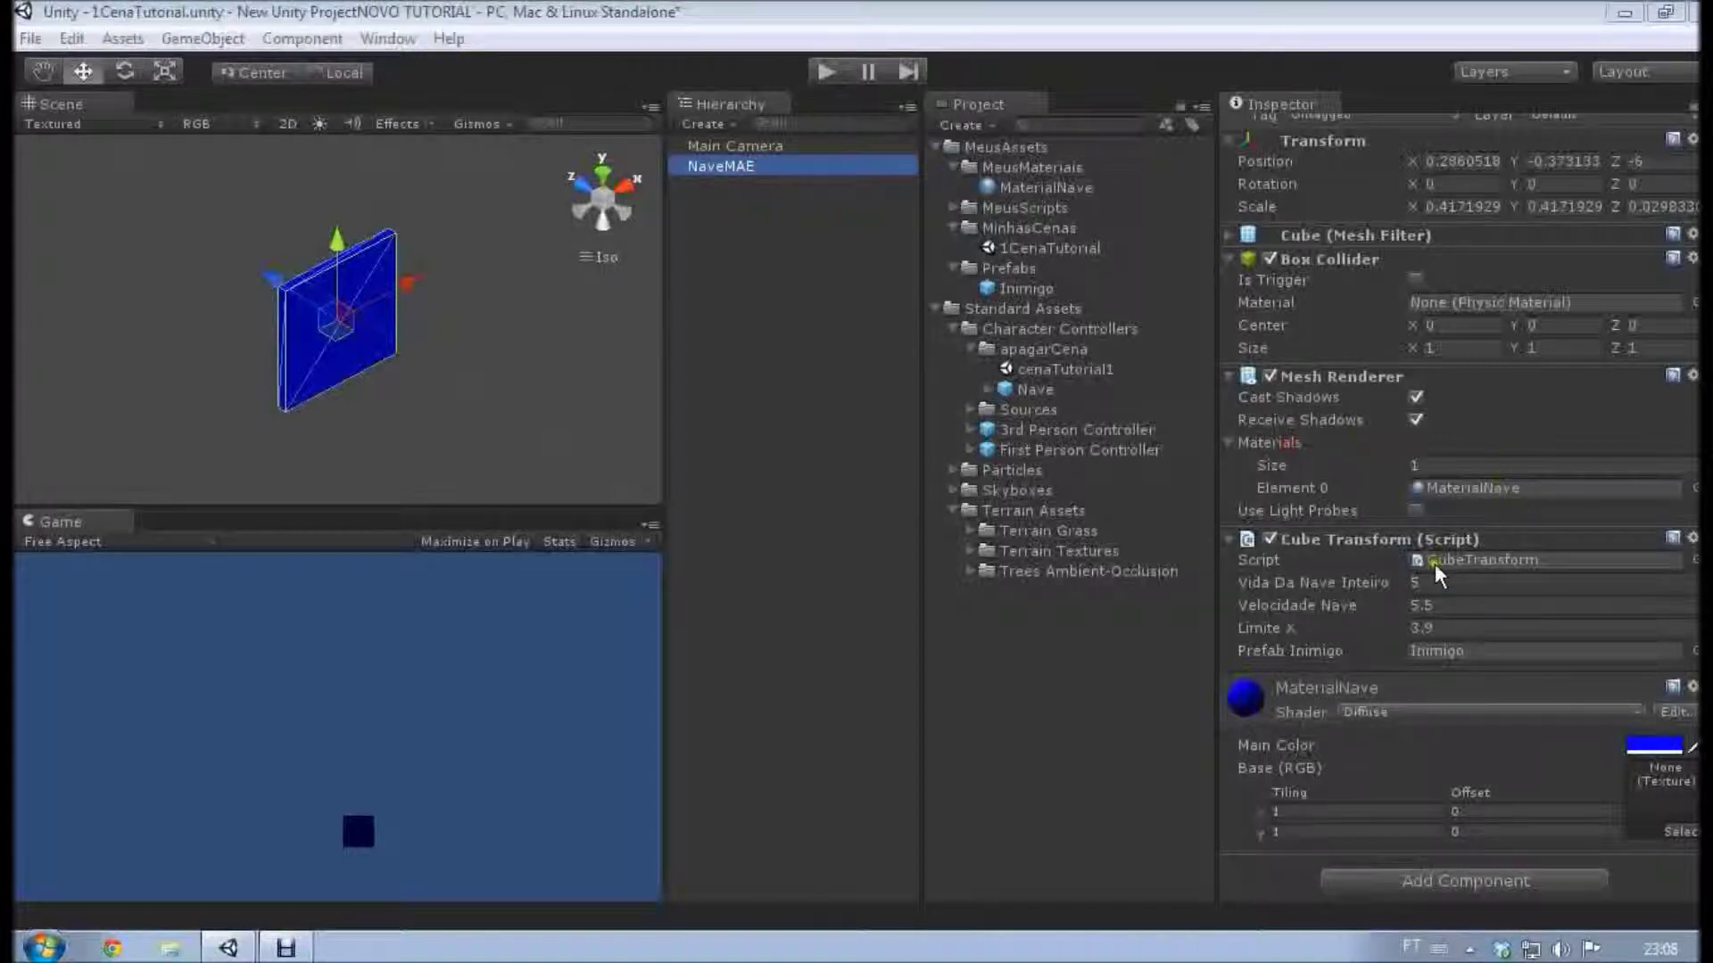
left_click(1268, 377)
left_click(1267, 376)
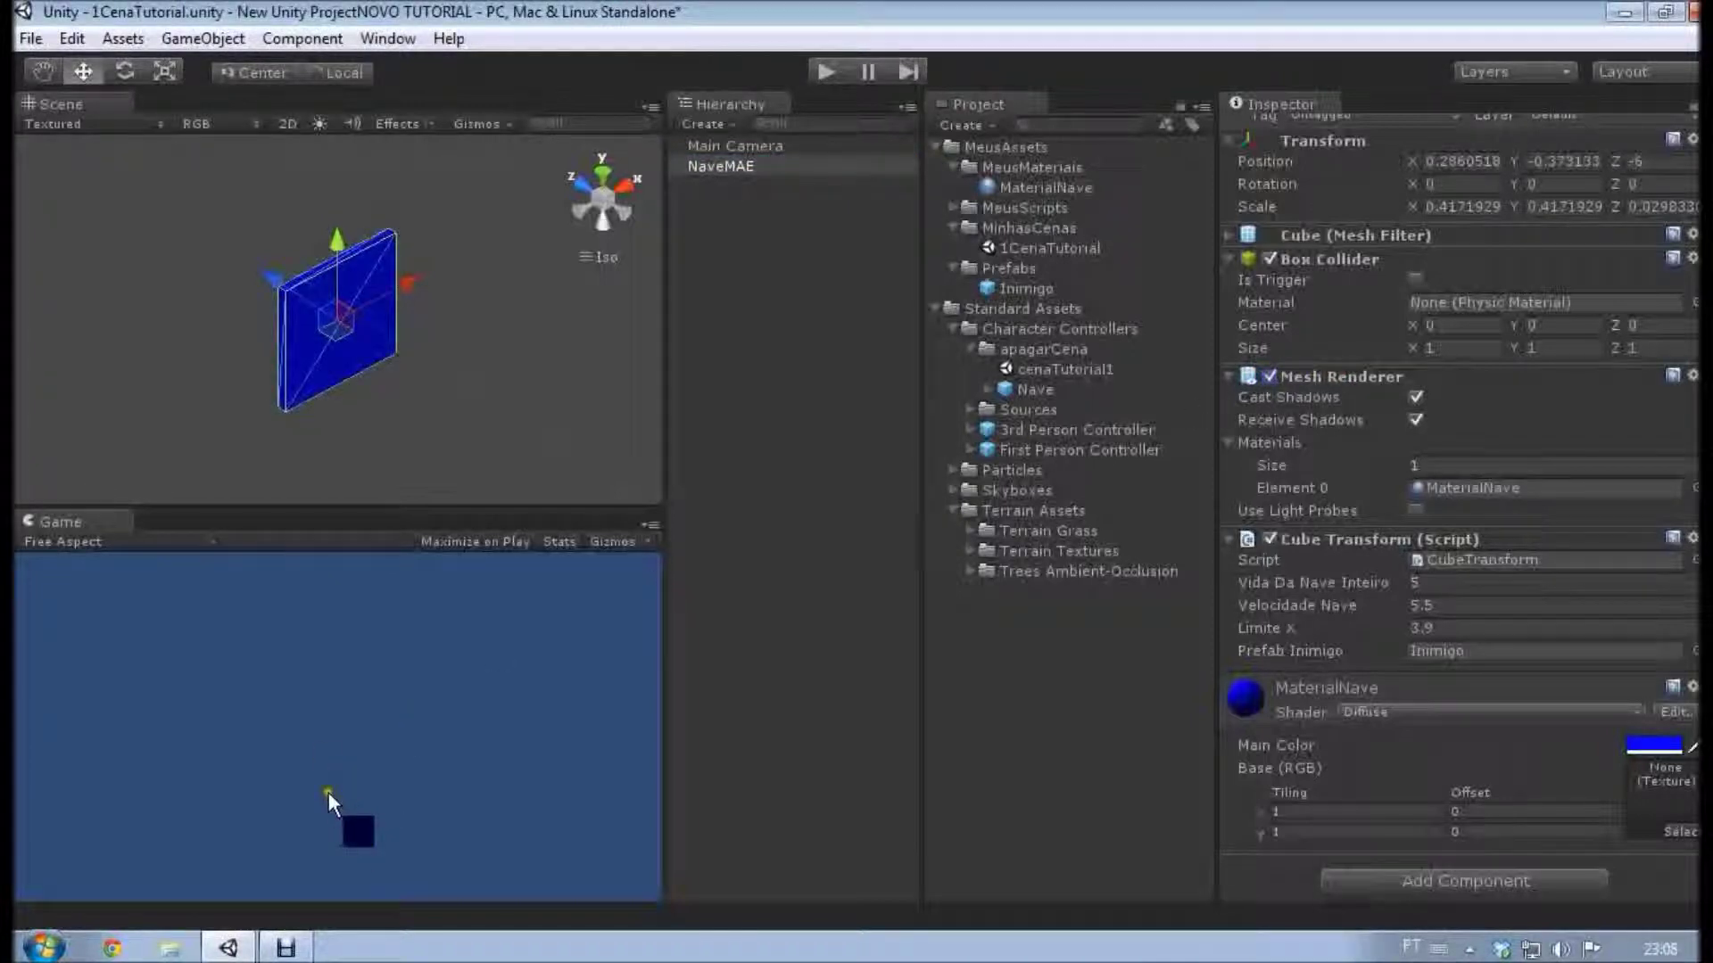
Collapse Standard Assets and drag the Inimigo prefab into the Hierarchy to add an instance.
left_click(733, 164)
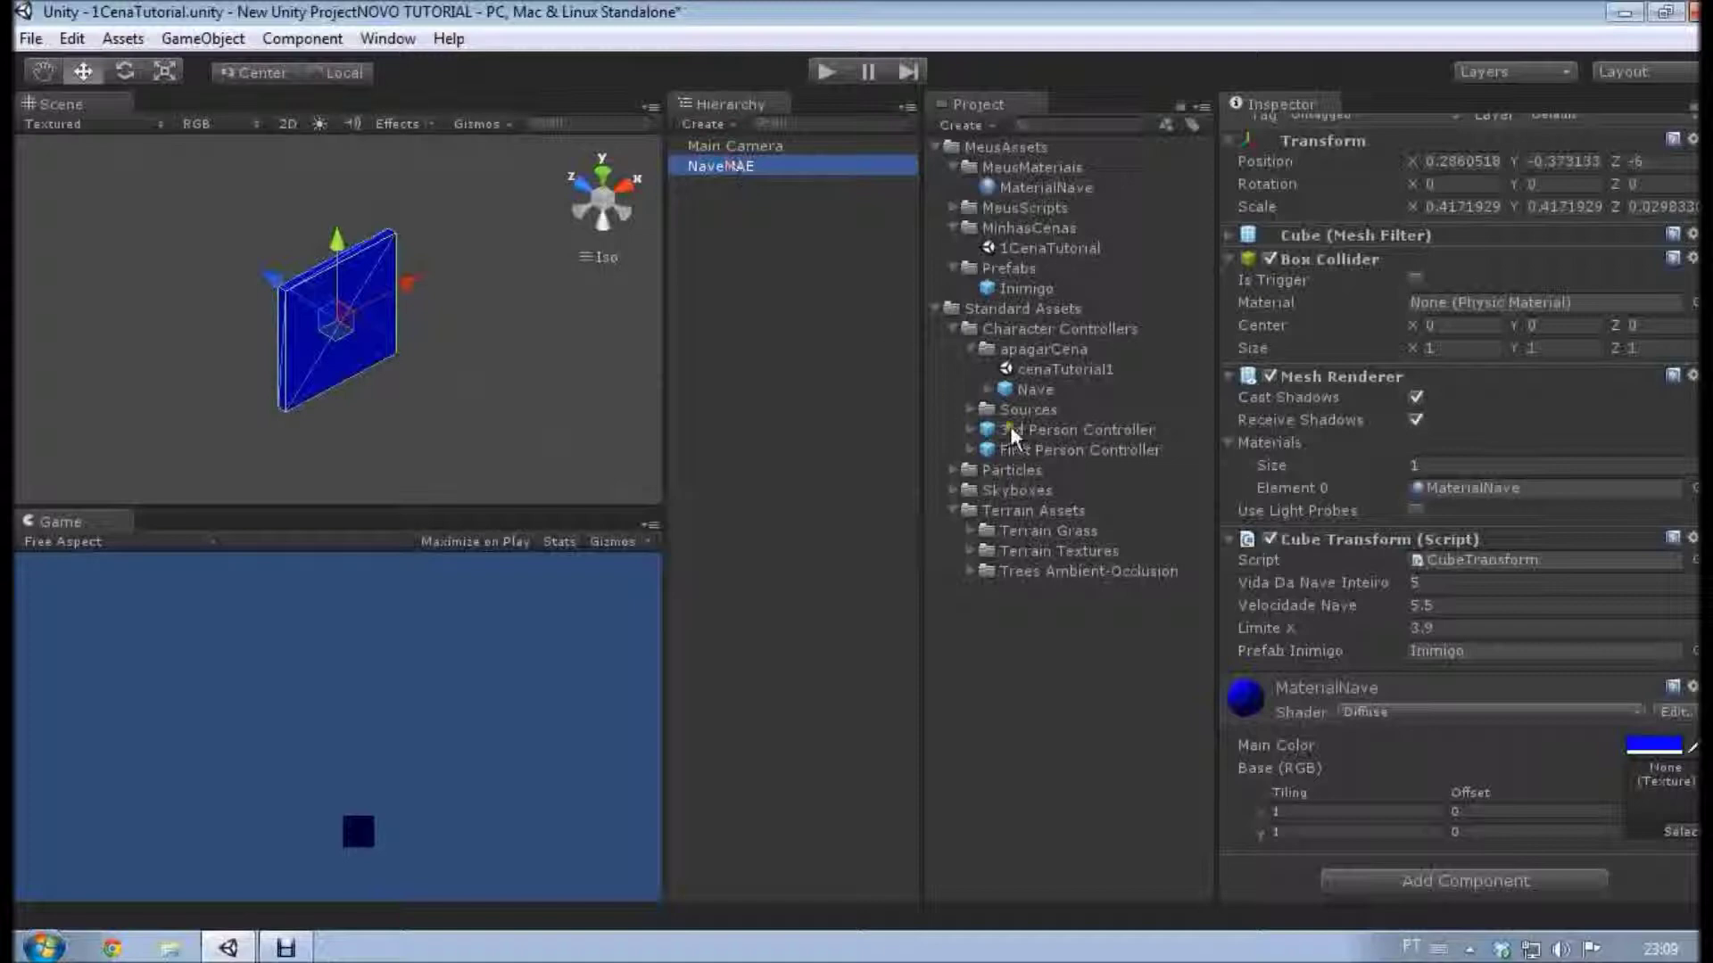
left_click(1030, 165)
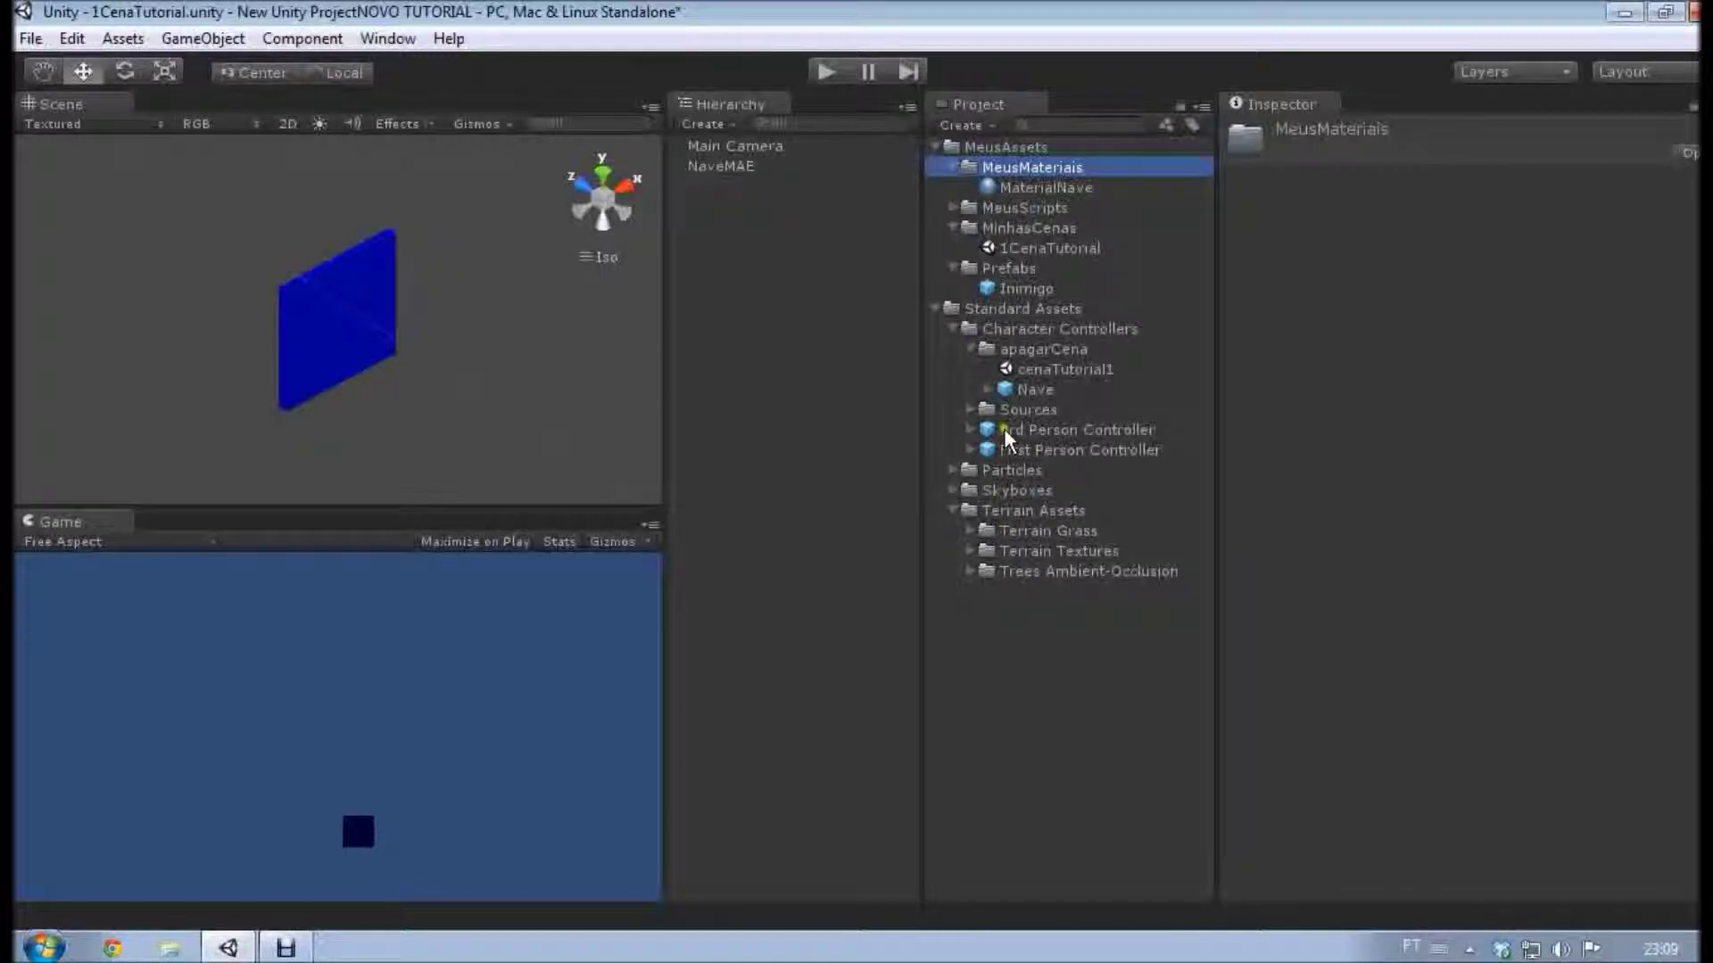
left_click(933, 310)
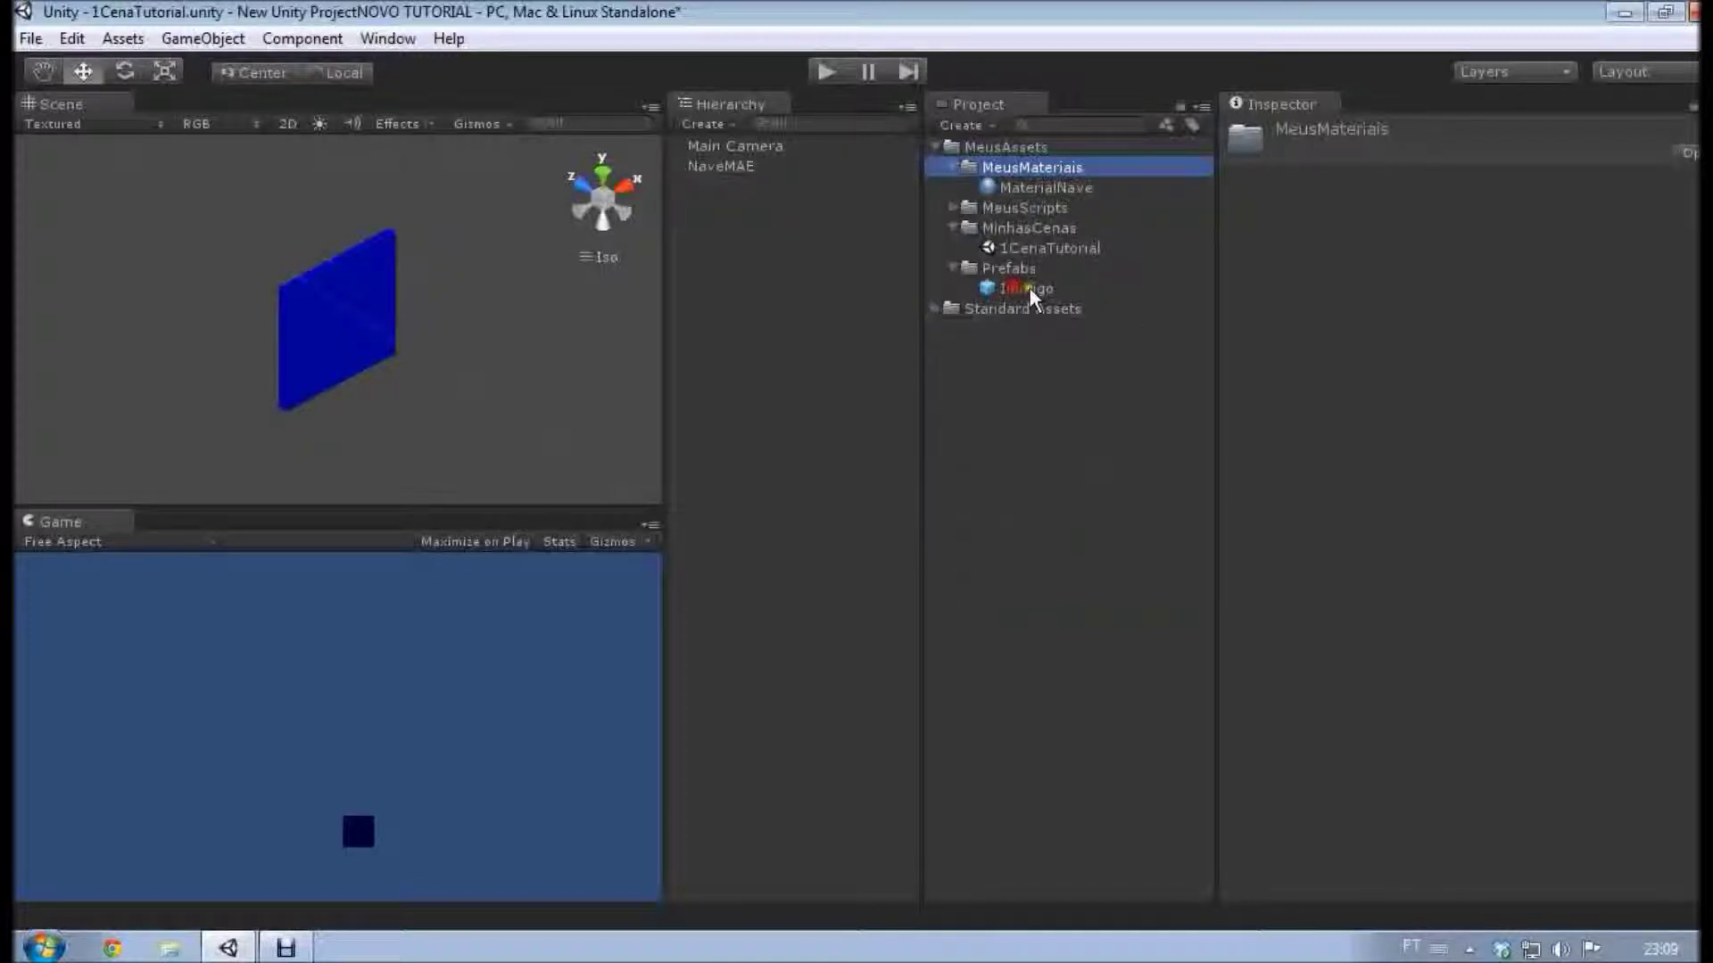
left_click_drag(1030, 287, 746, 377)
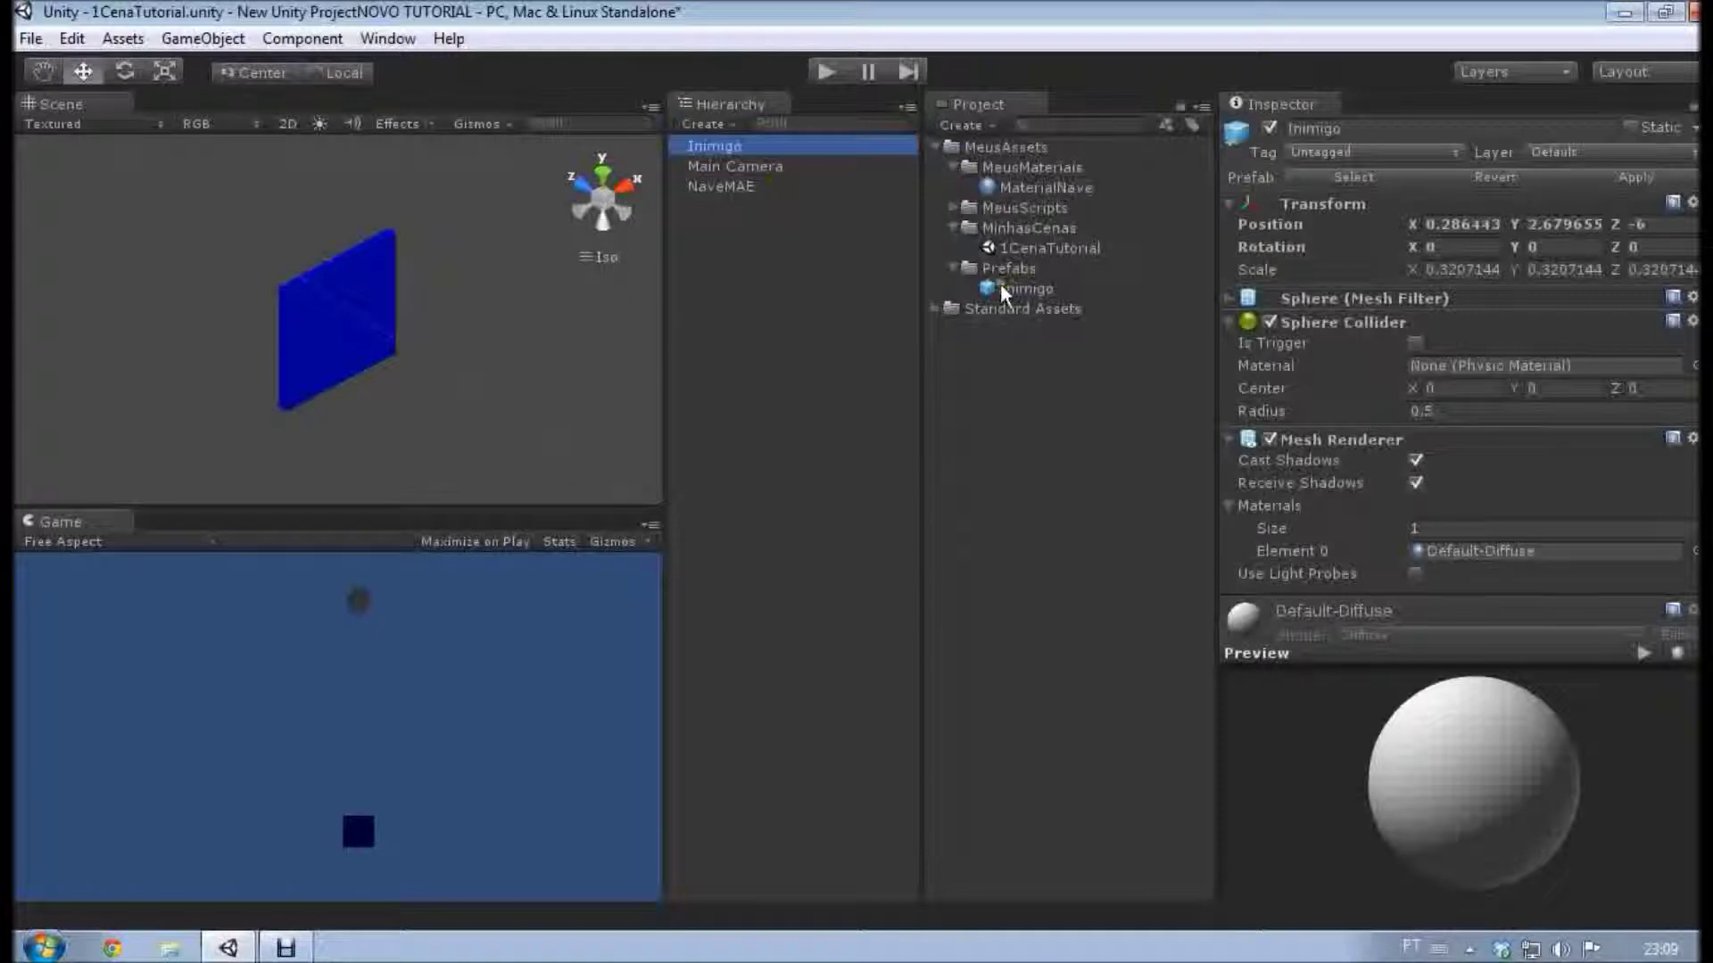
left_click(1028, 298)
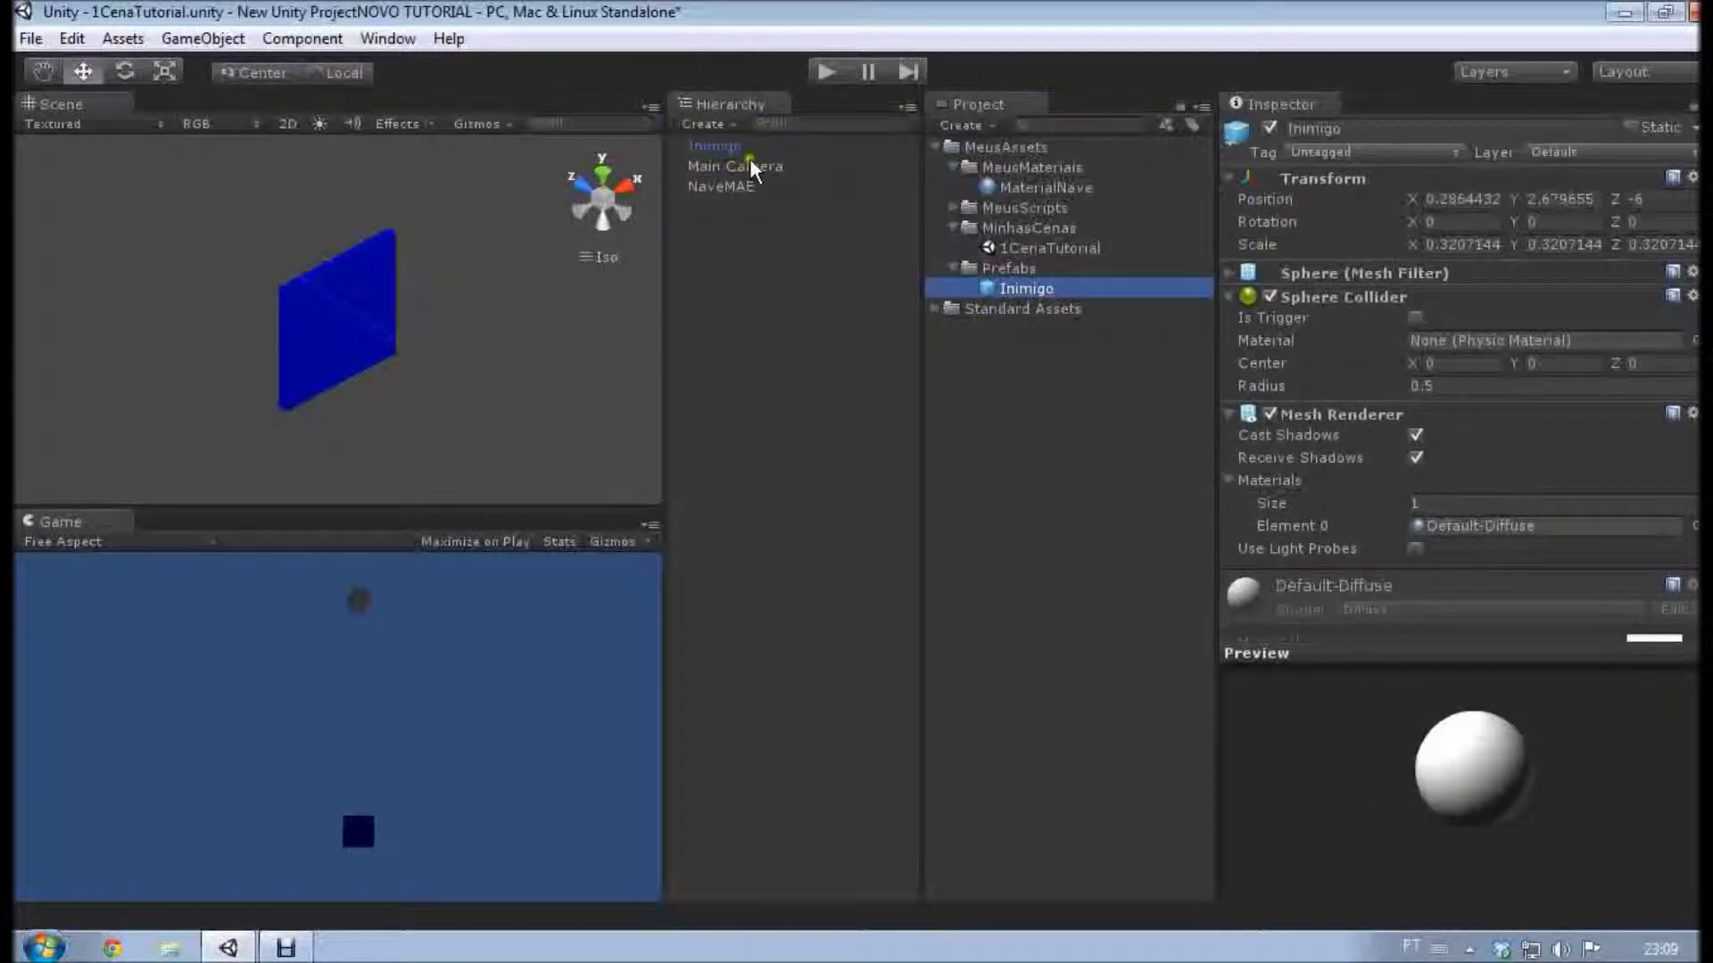
left_click(1028, 167)
Create a new material named MaterialInimigo in the MeusMateriais folder.
right_click(1027, 167)
mouse_move(1089, 179)
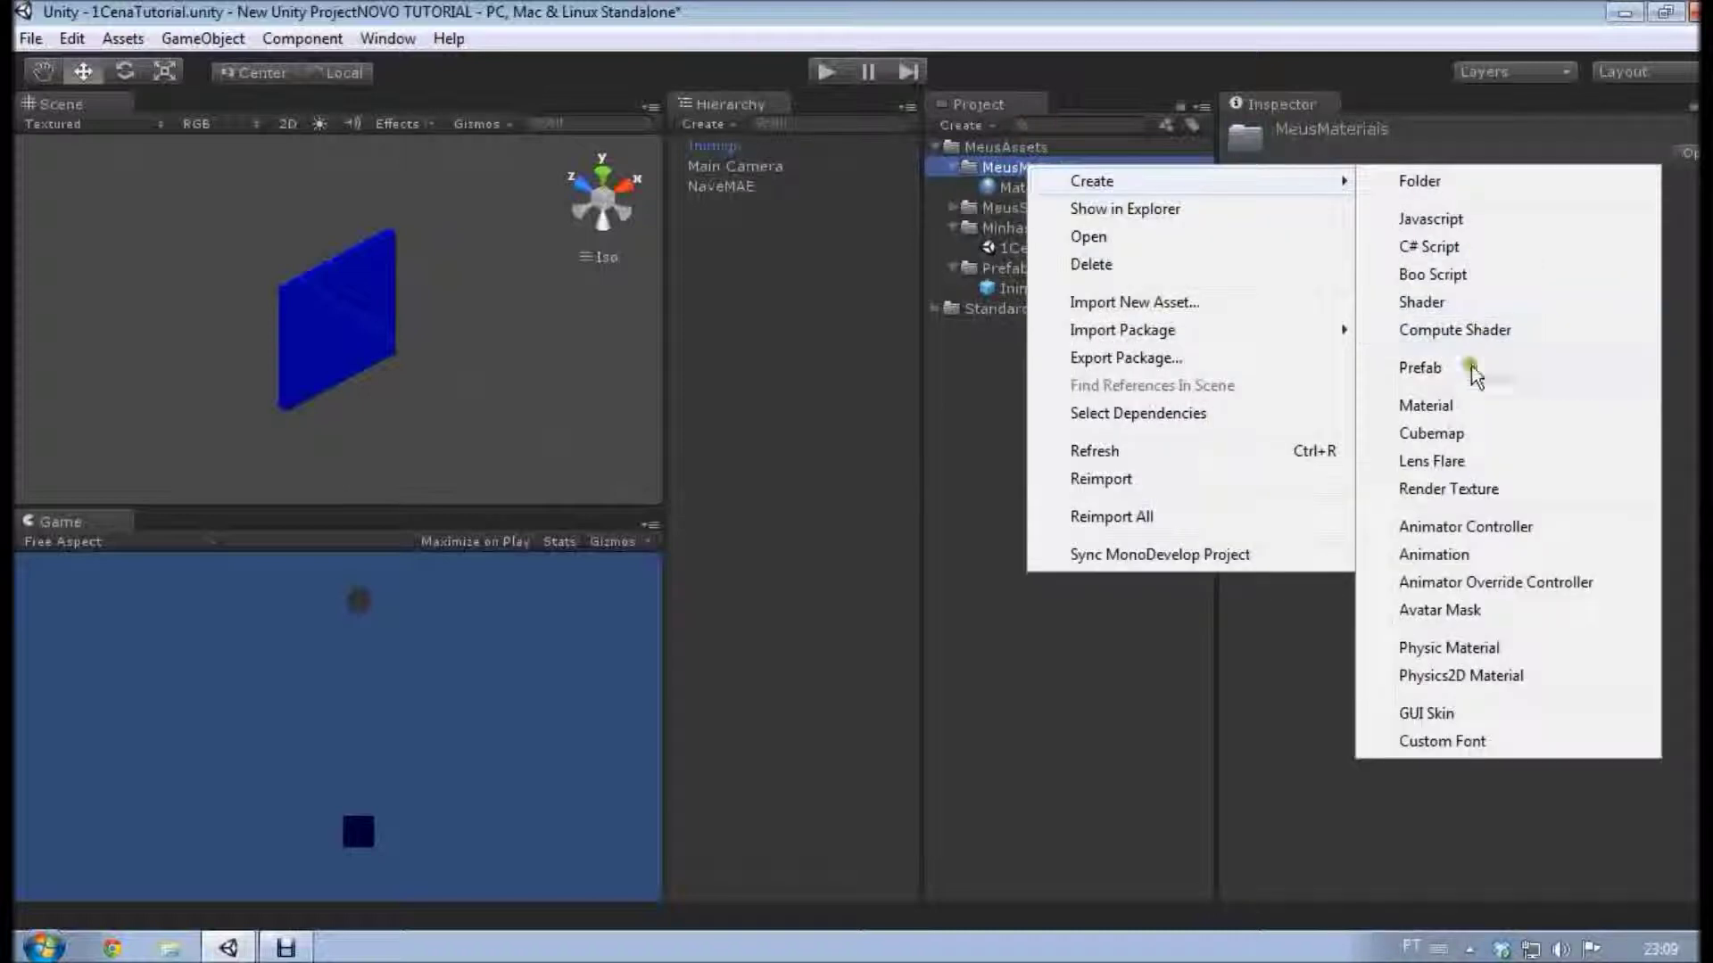
left_click(1445, 404)
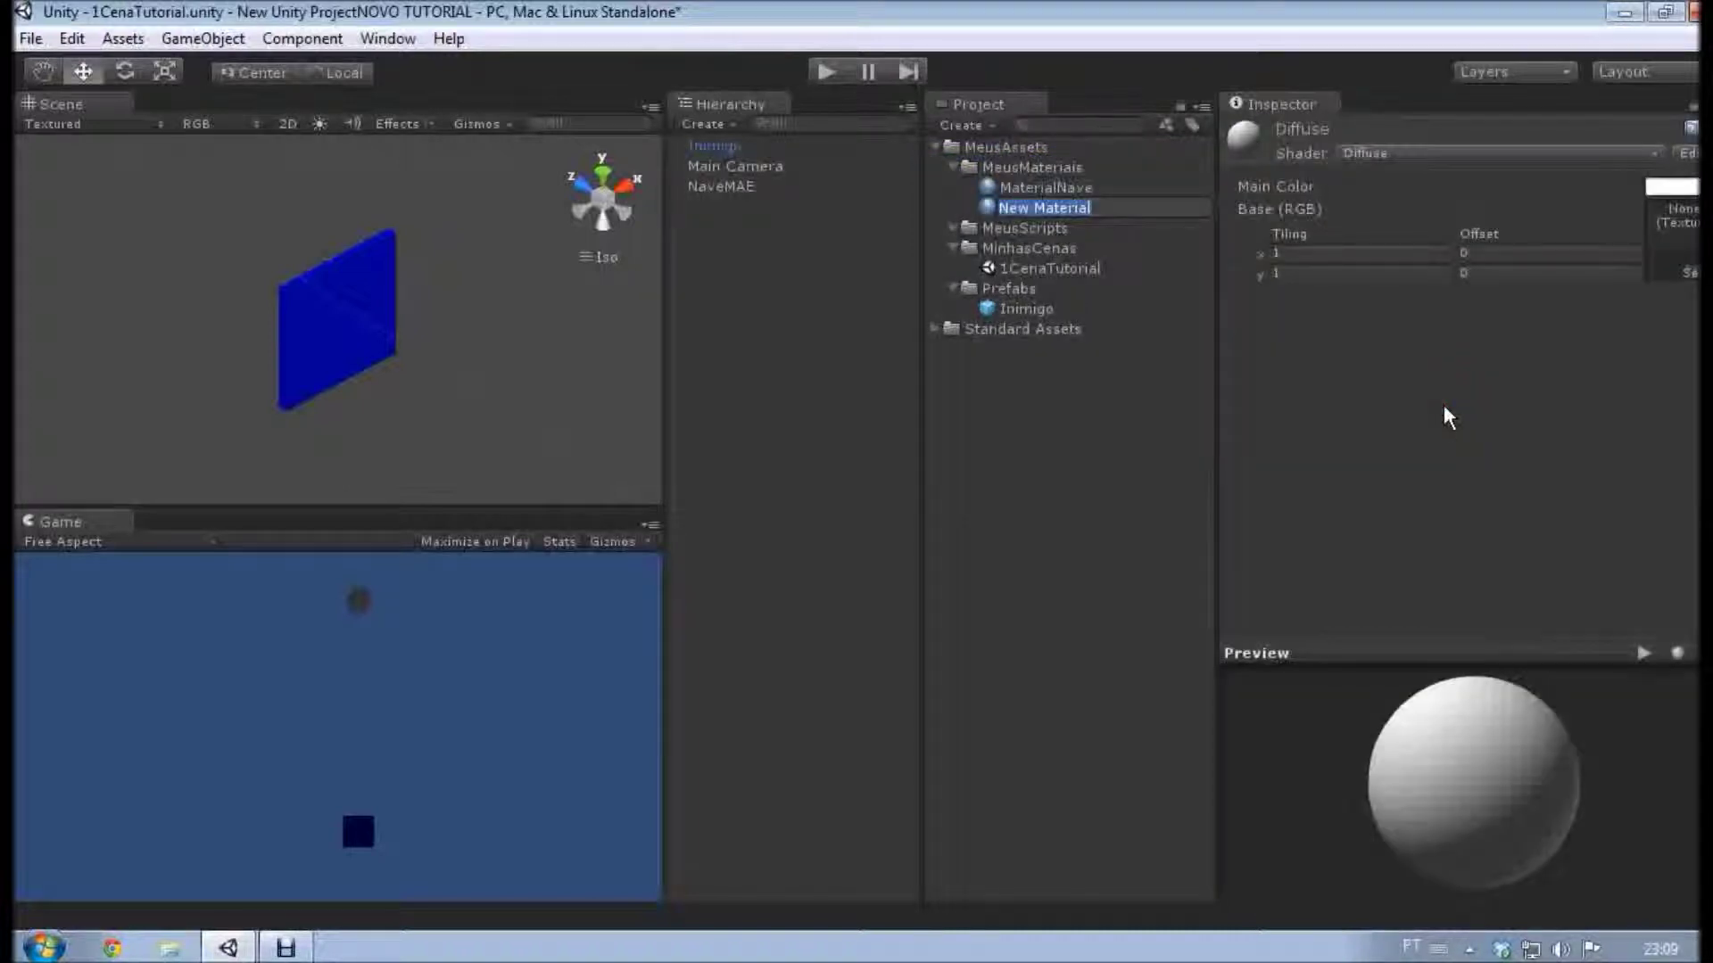
type("MaterialInimigo")
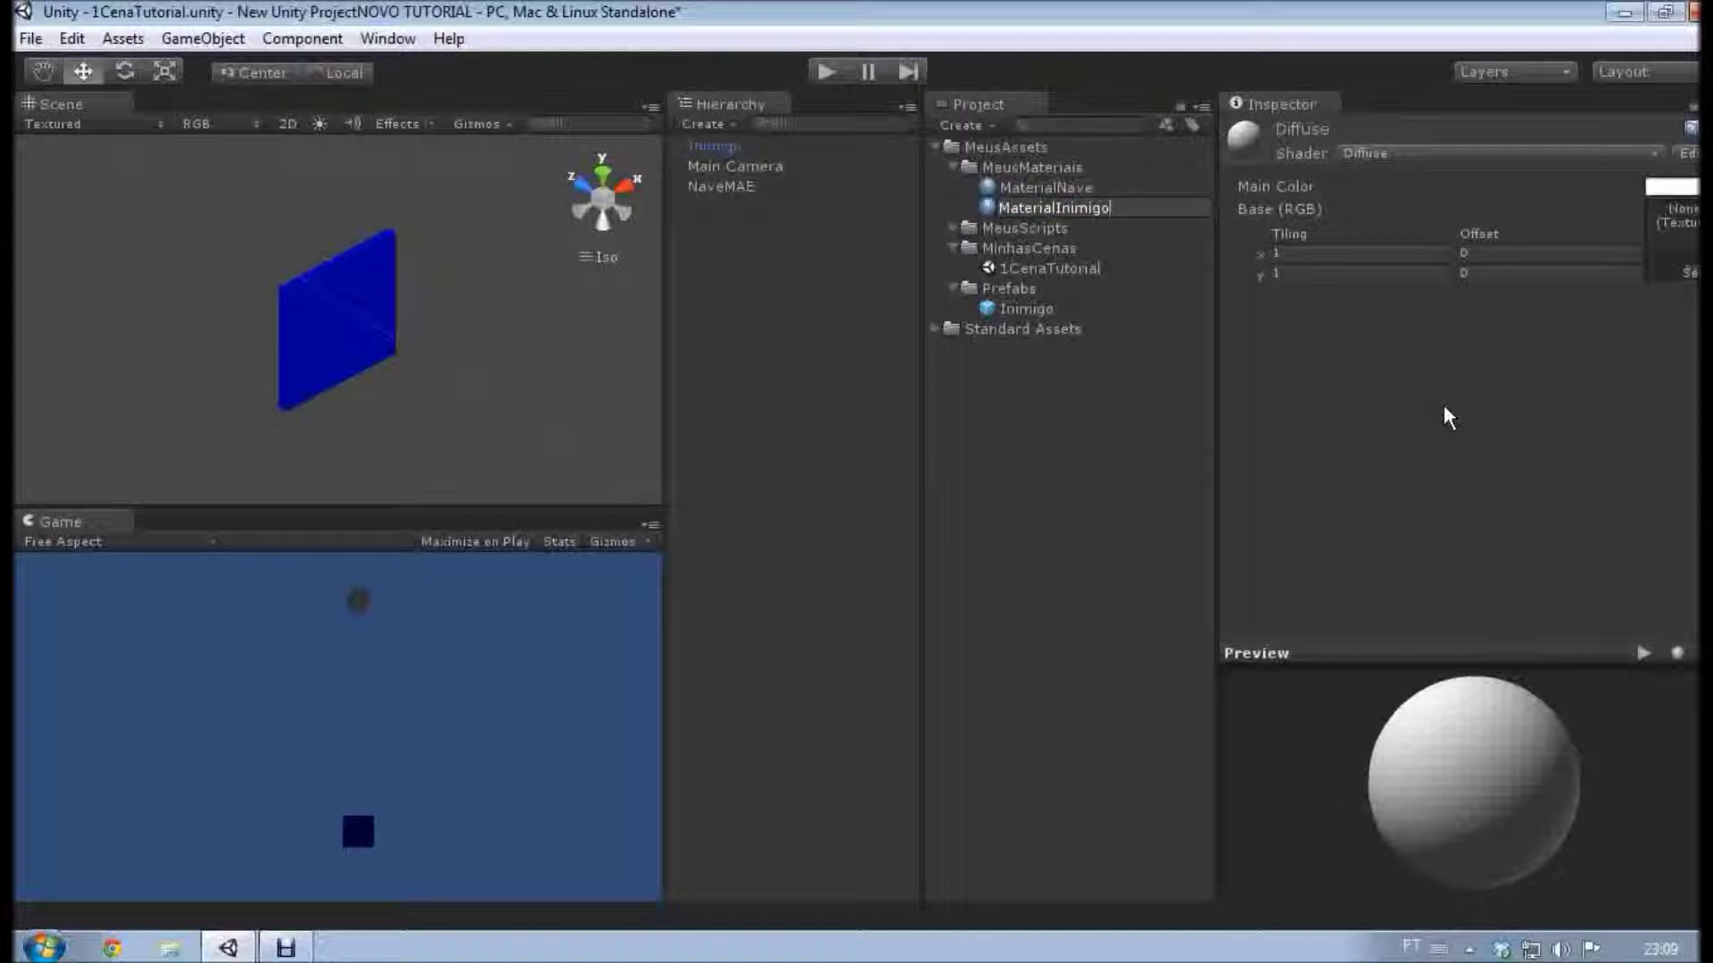
key("Return")
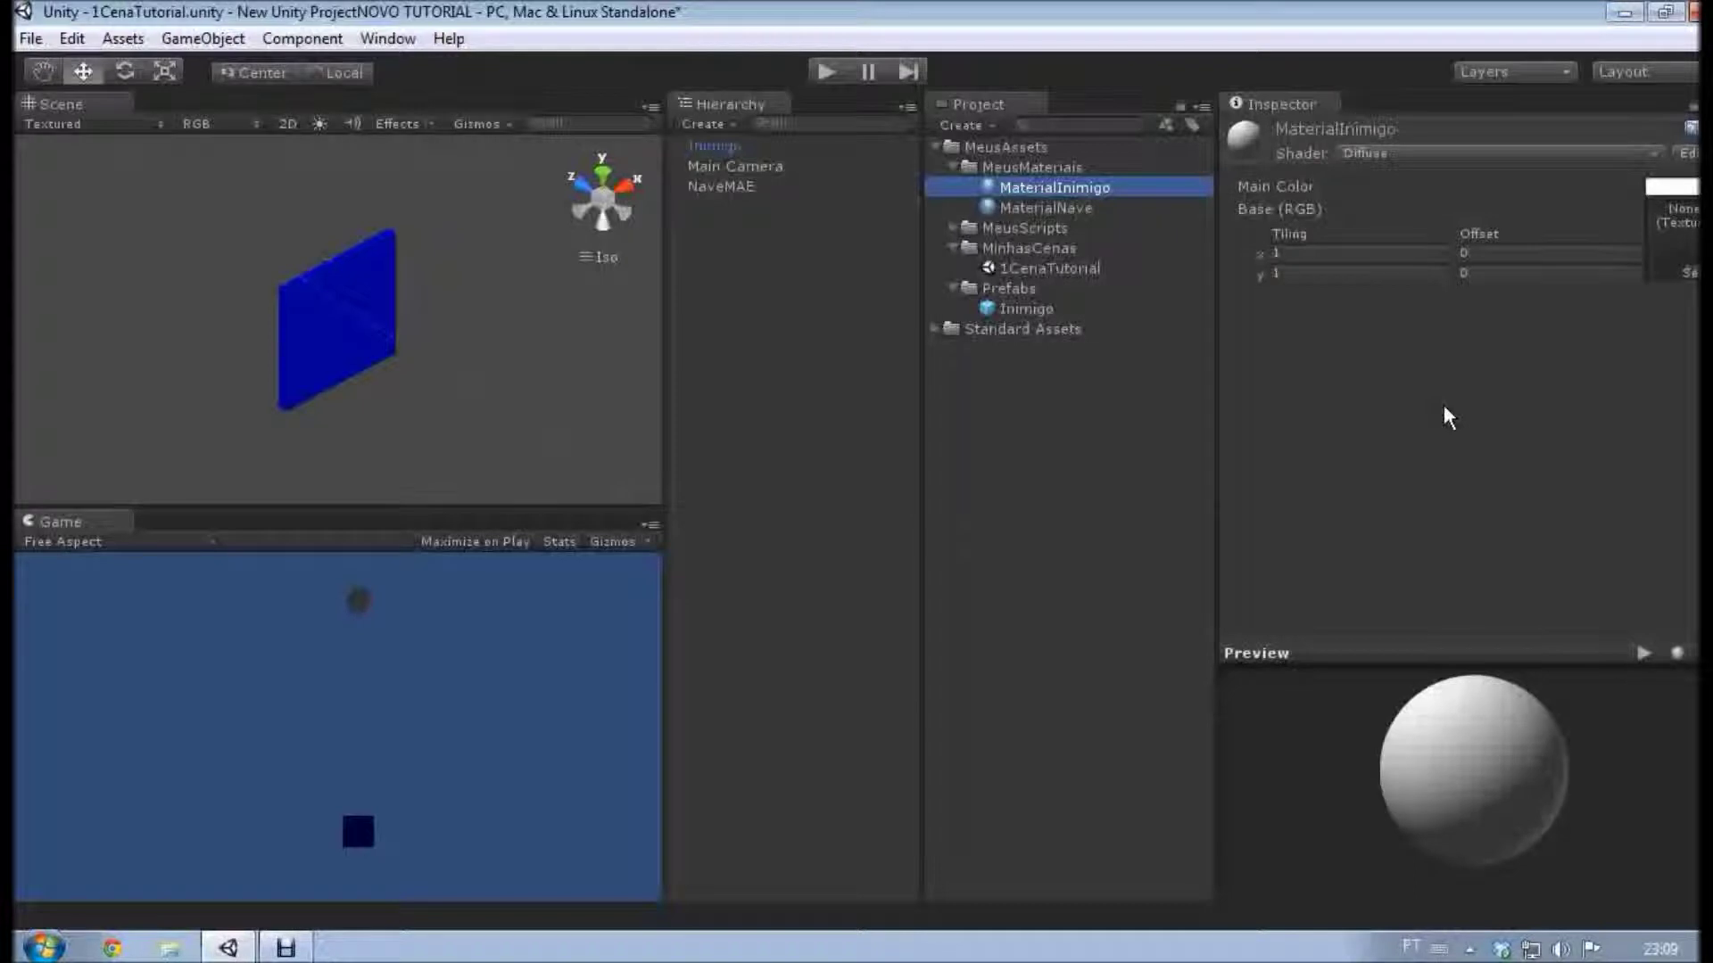
Set MaterialInimigo's Main Color to pure red.
left_click(1677, 189)
left_click_drag(487, 405, 314, 287)
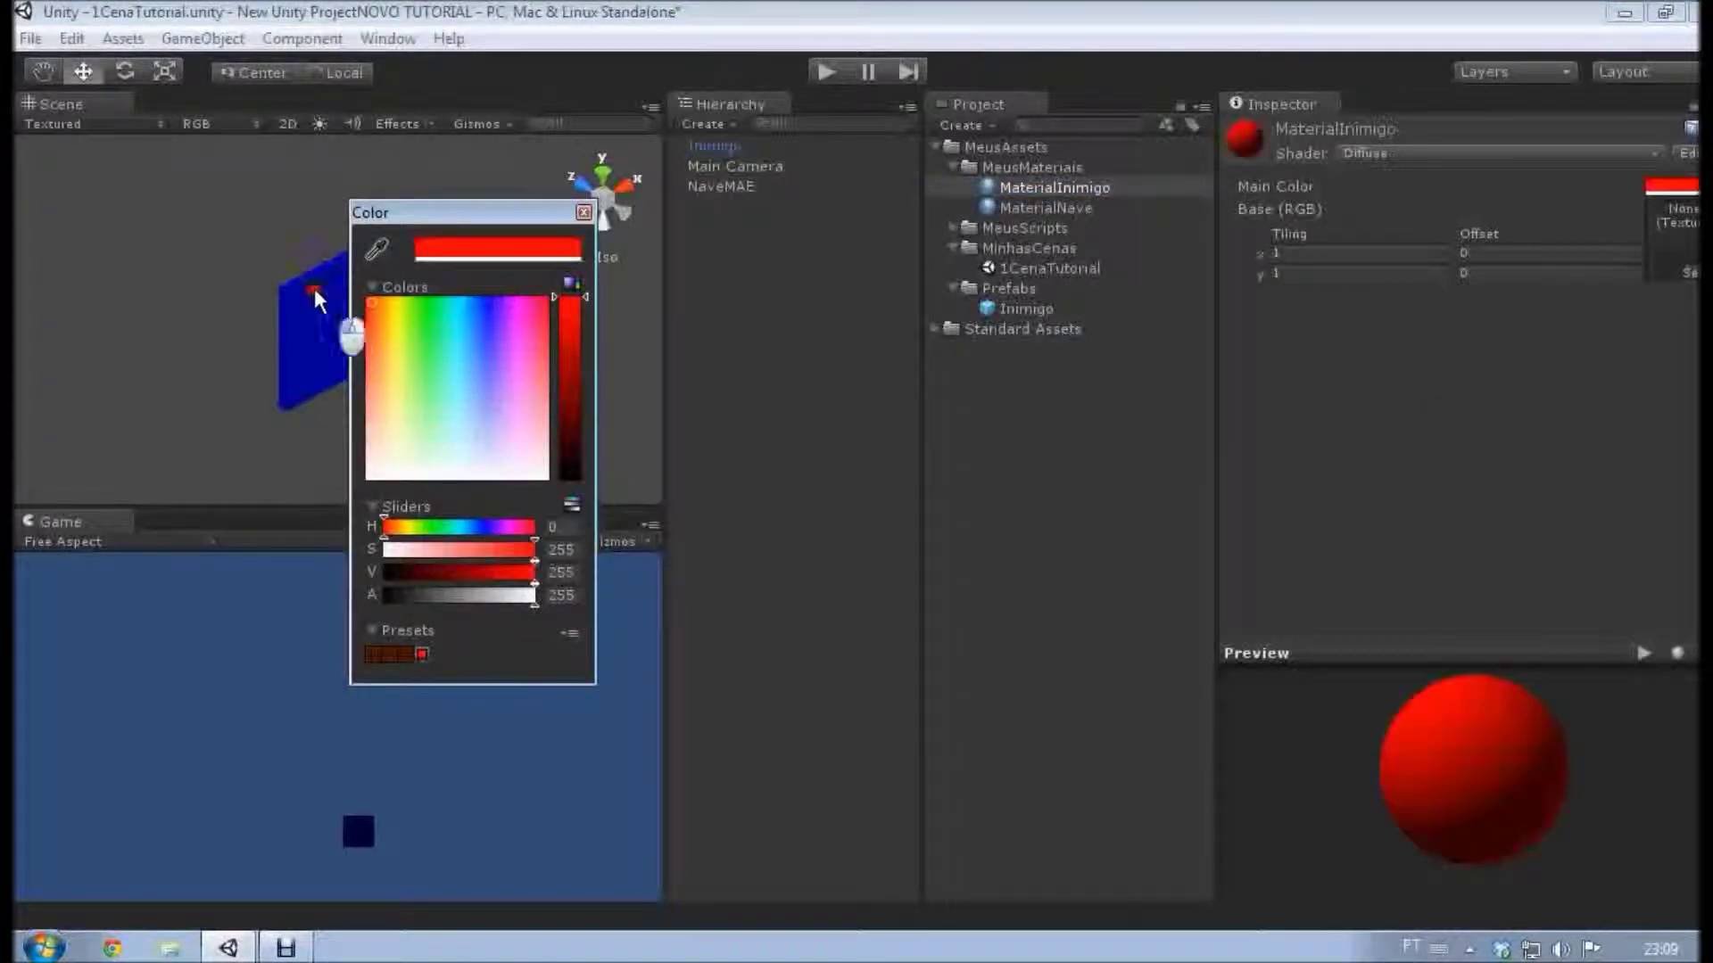
left_click(583, 213)
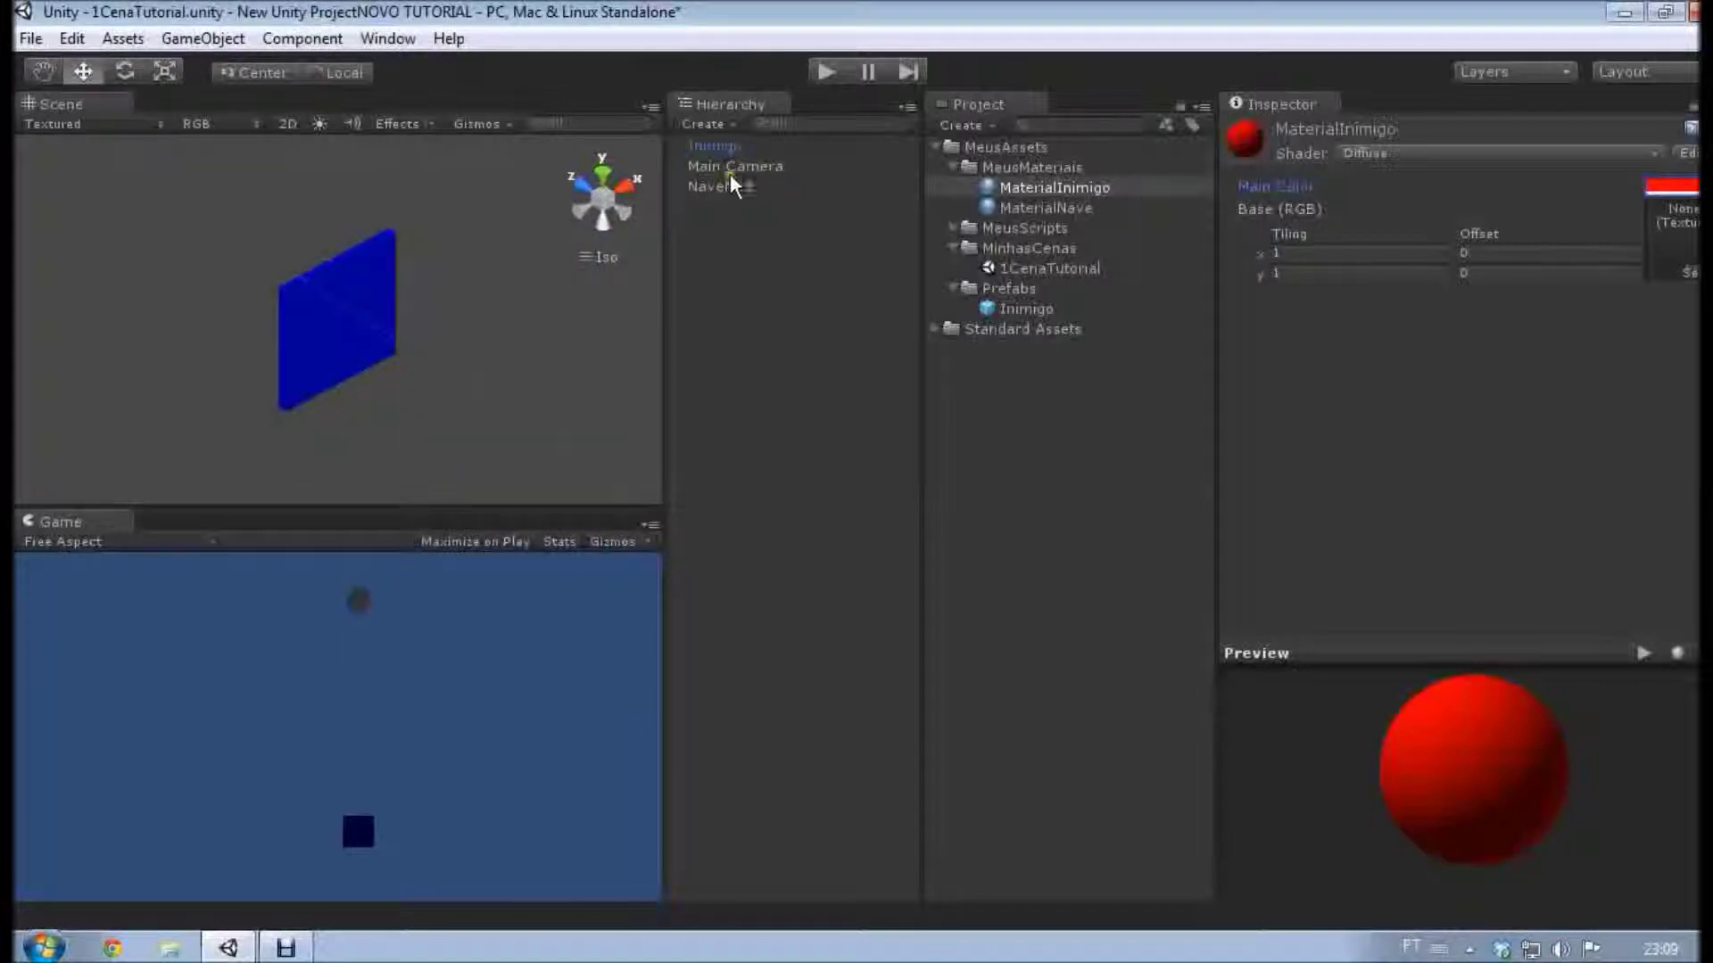
Assign MaterialInimigo to the scene Inimigo instance's Mesh Renderer Element 0.
left_click(721, 147)
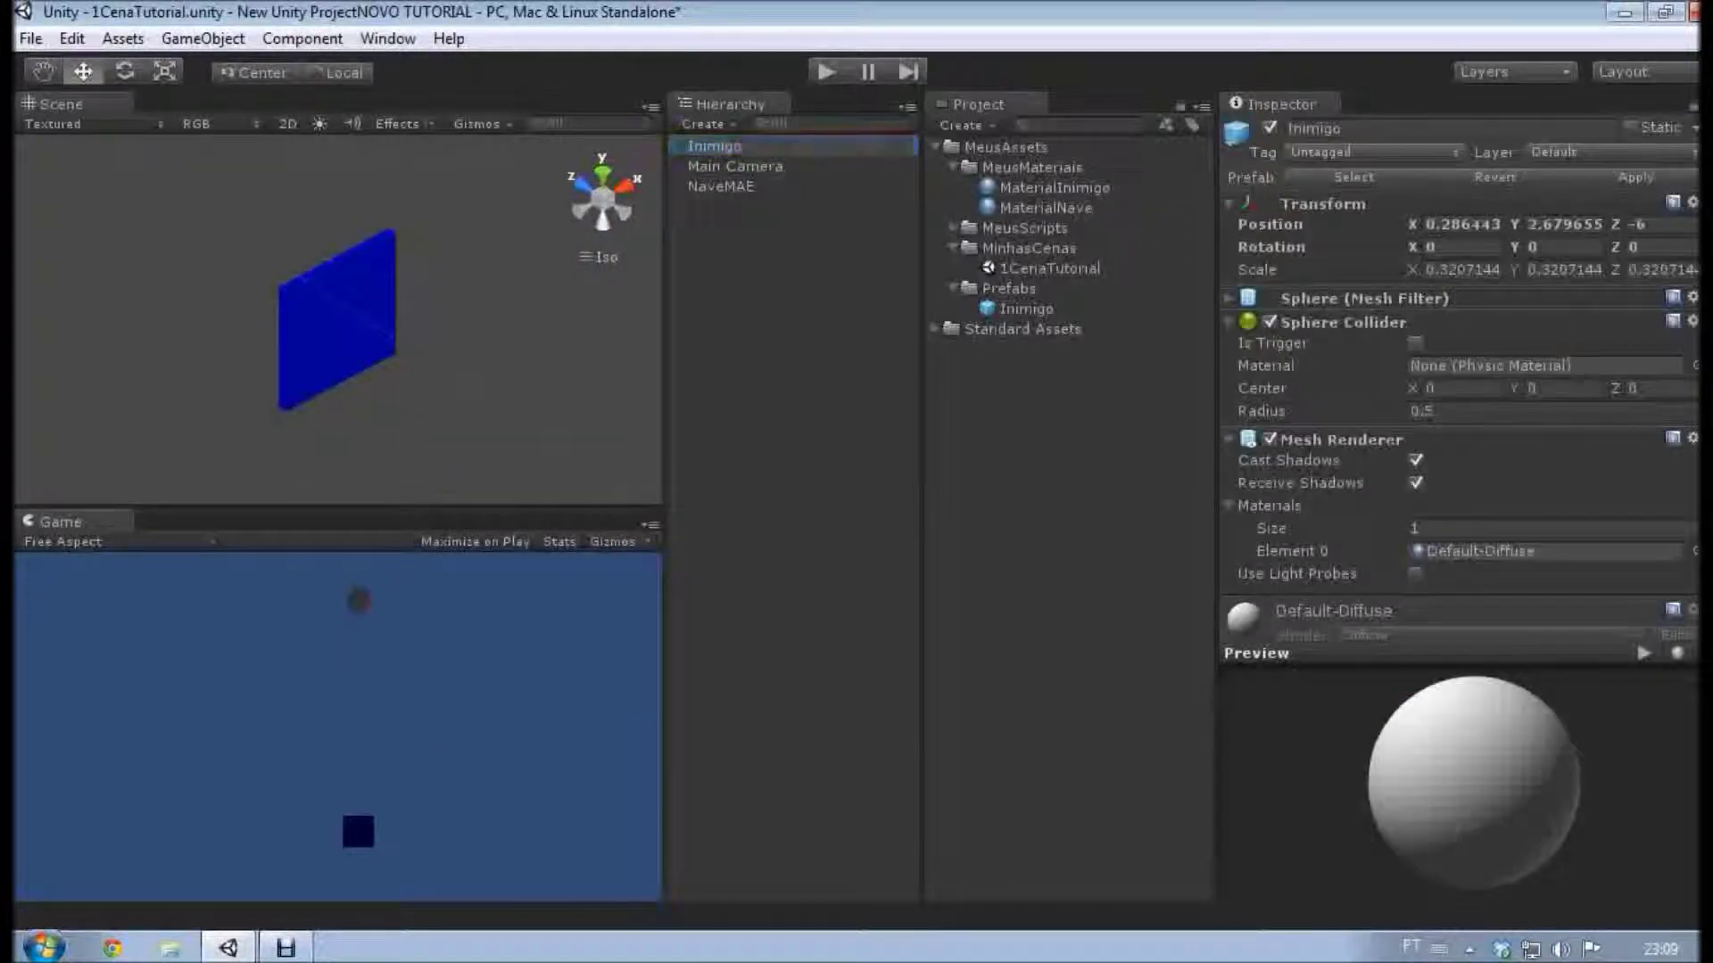
scroll(1463, 383, "down", 4)
left_click(1417, 389)
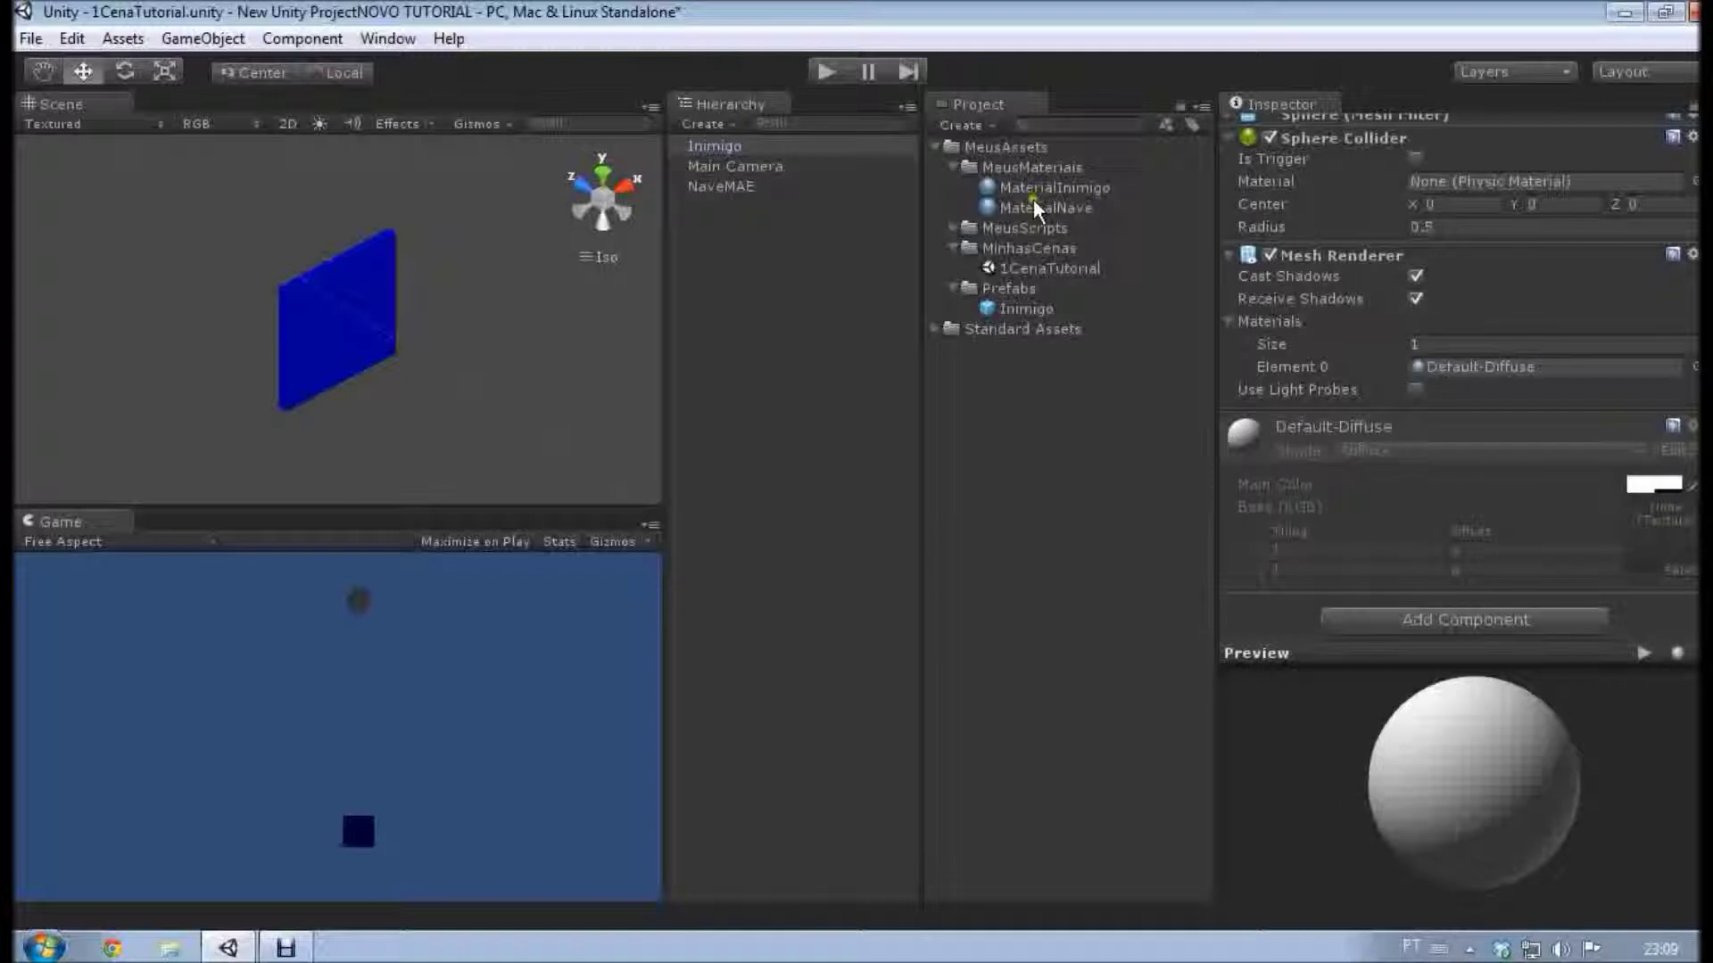
left_click_drag(1019, 181, 1514, 366)
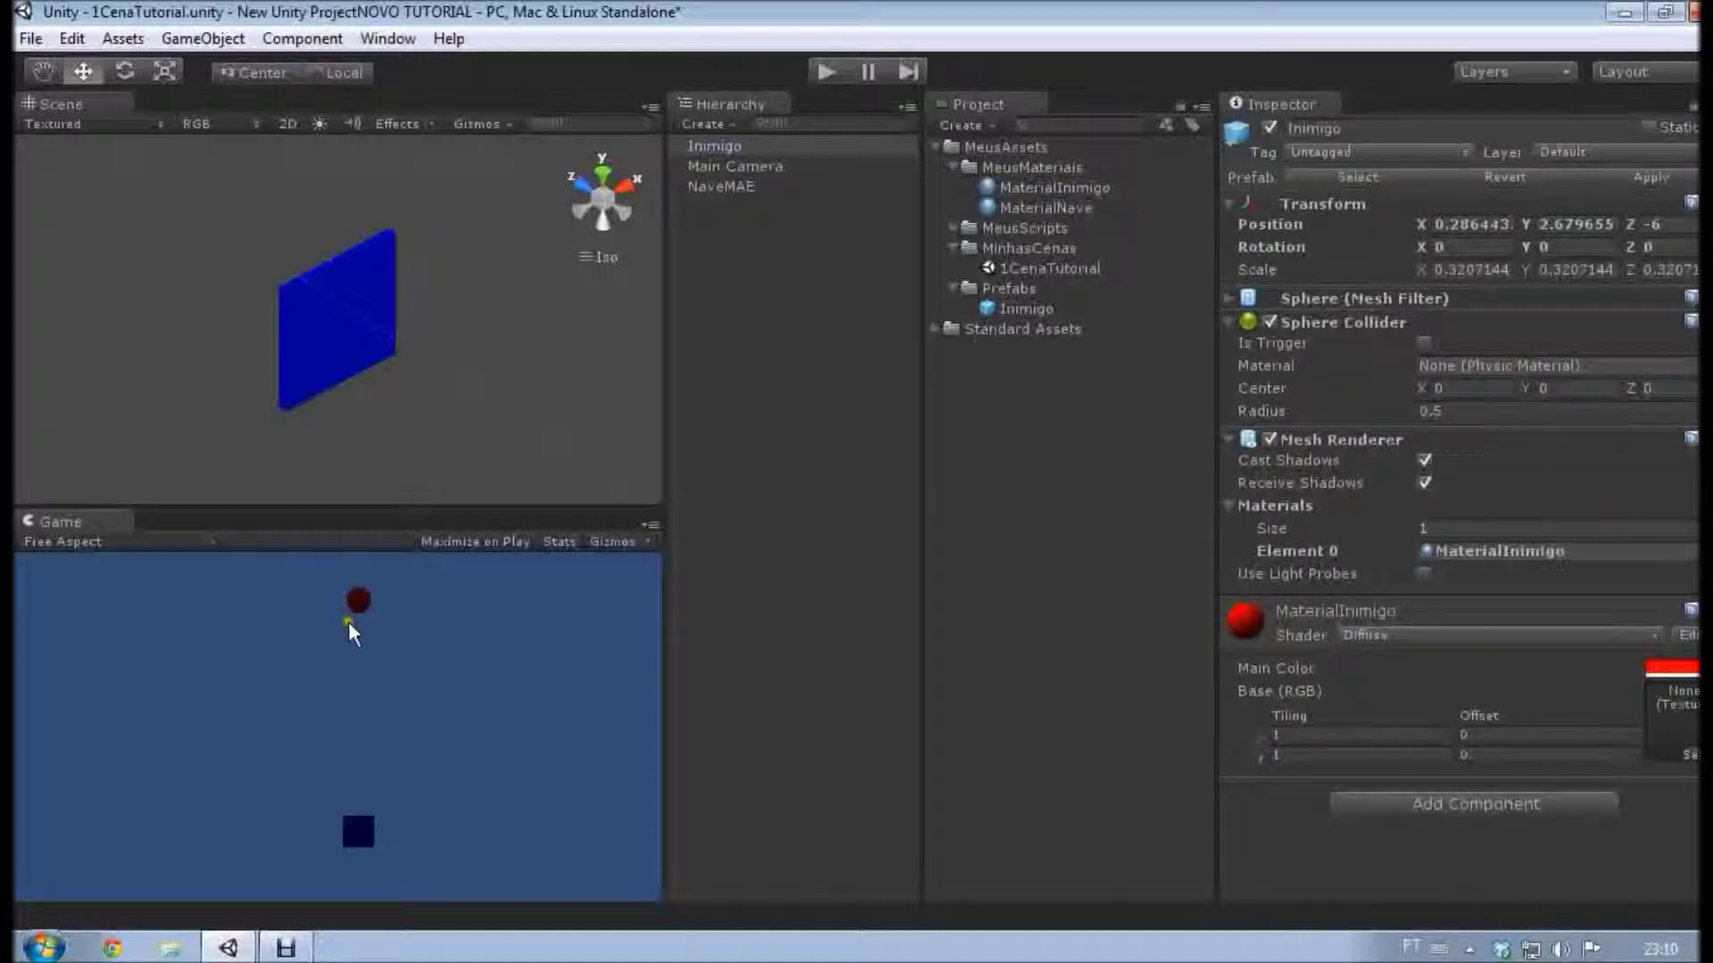
Compare the red Inimigo instance with the prefab asset, which still uses Default-Diffuse.
left_click(742, 148)
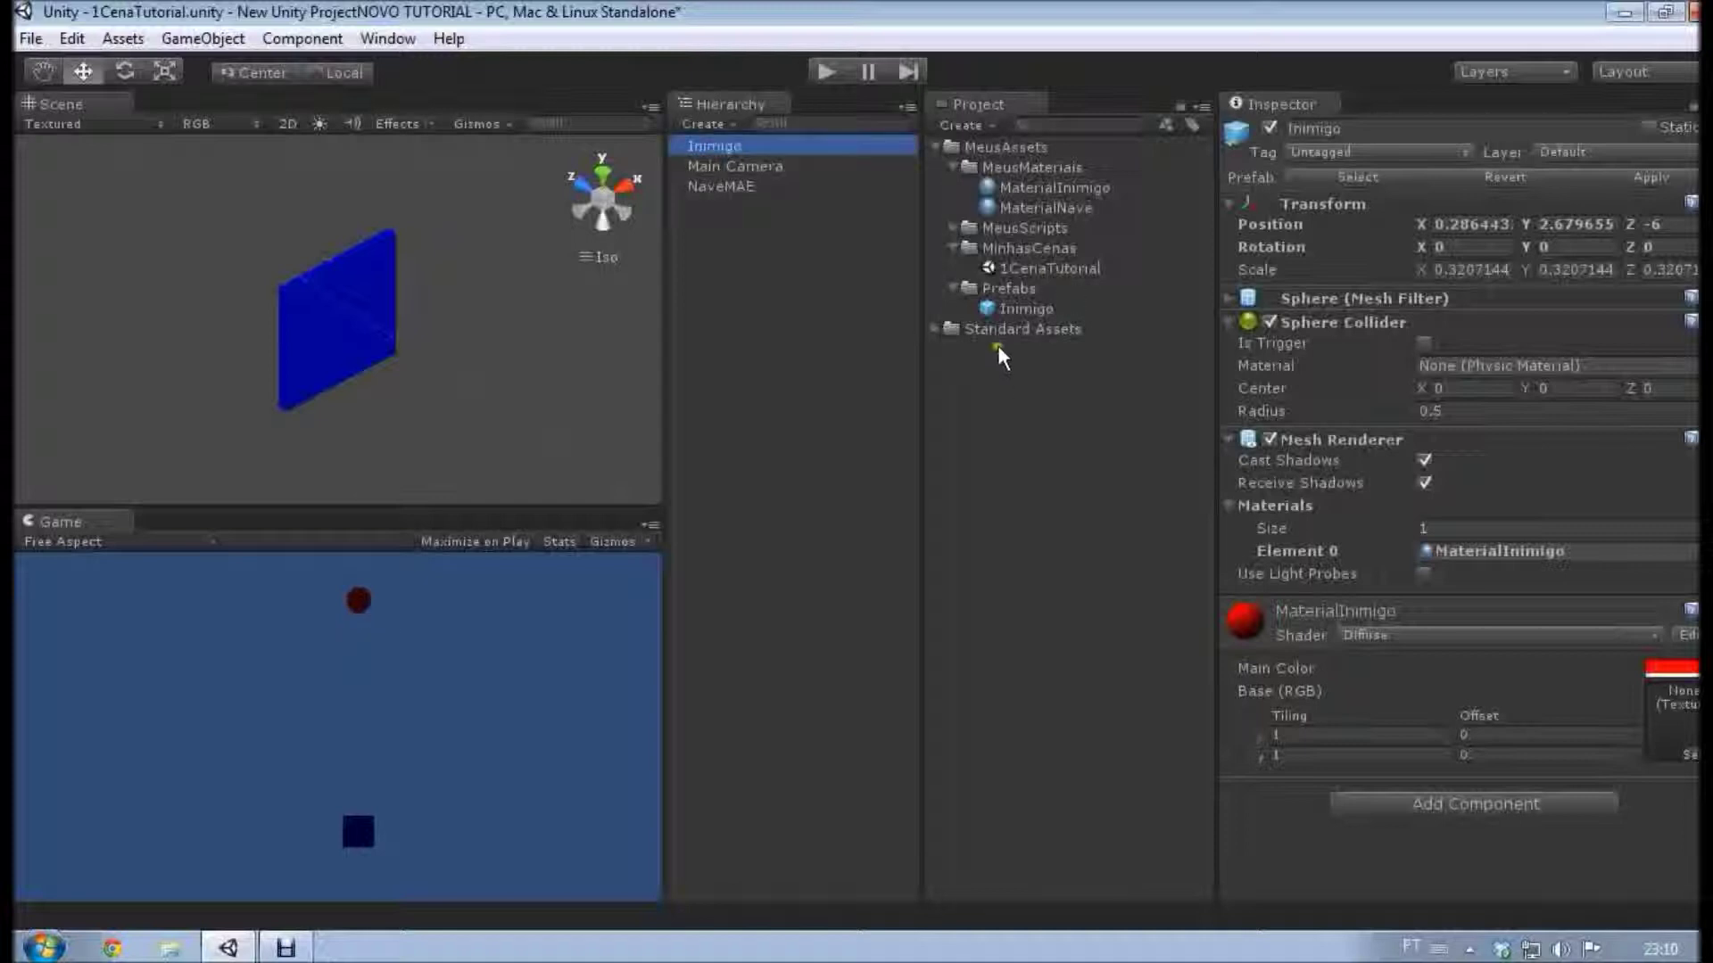
left_click(1022, 309)
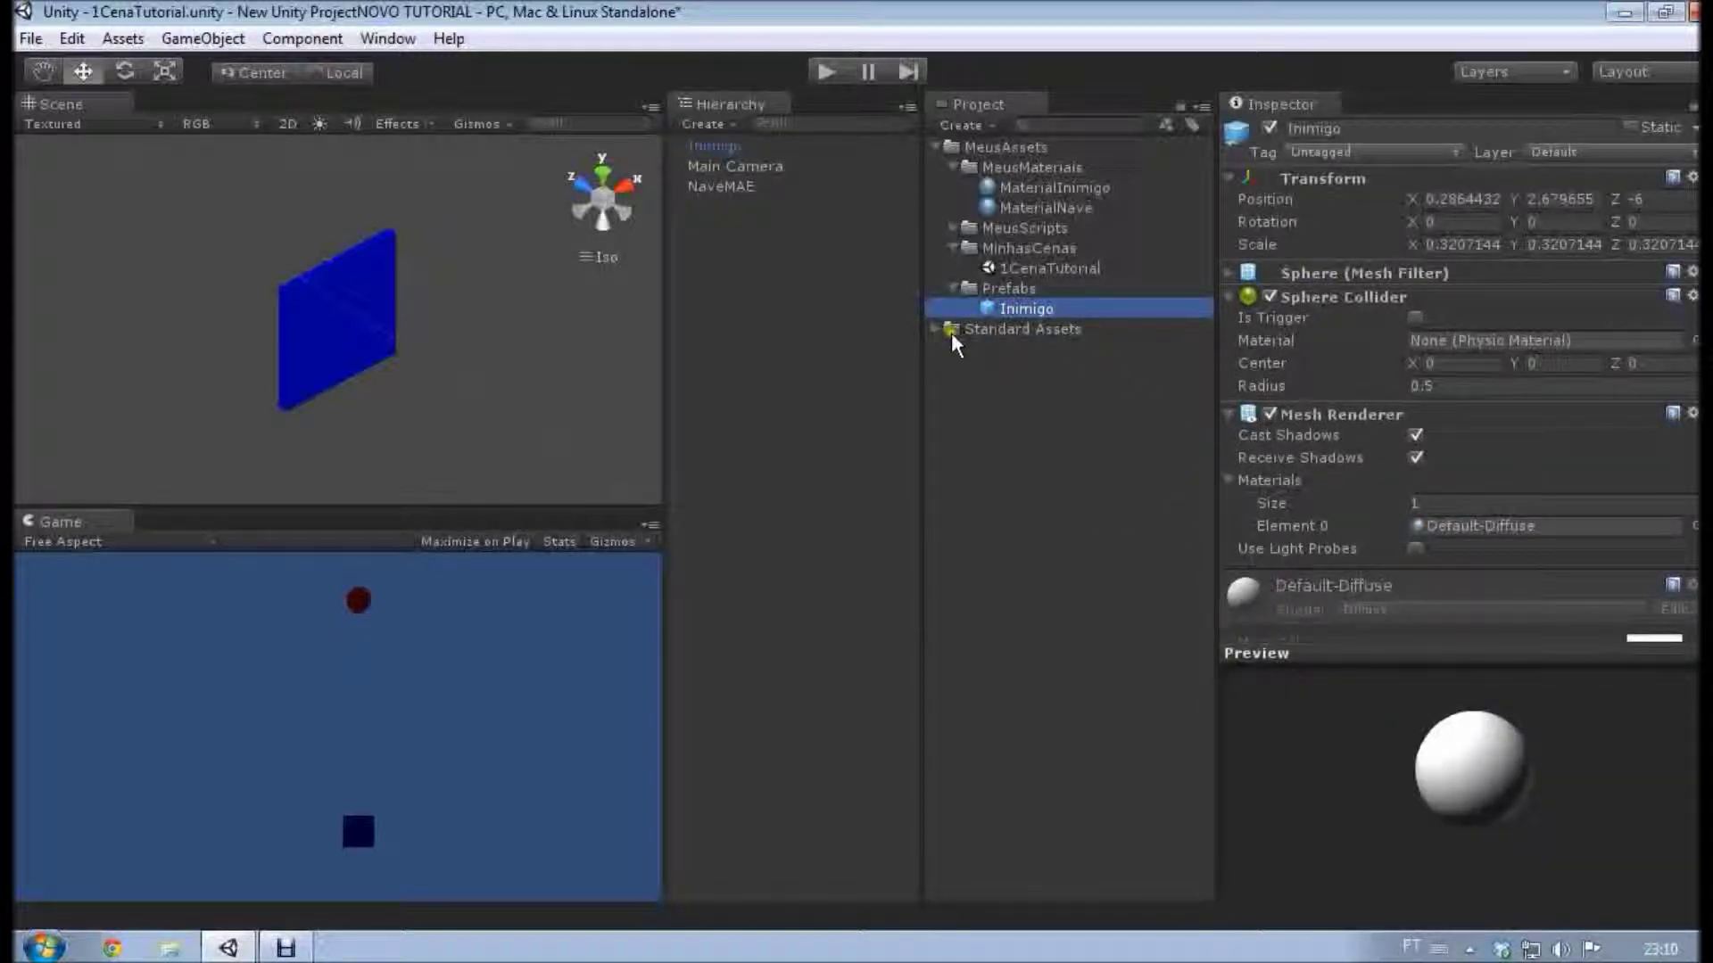
left_click(718, 145)
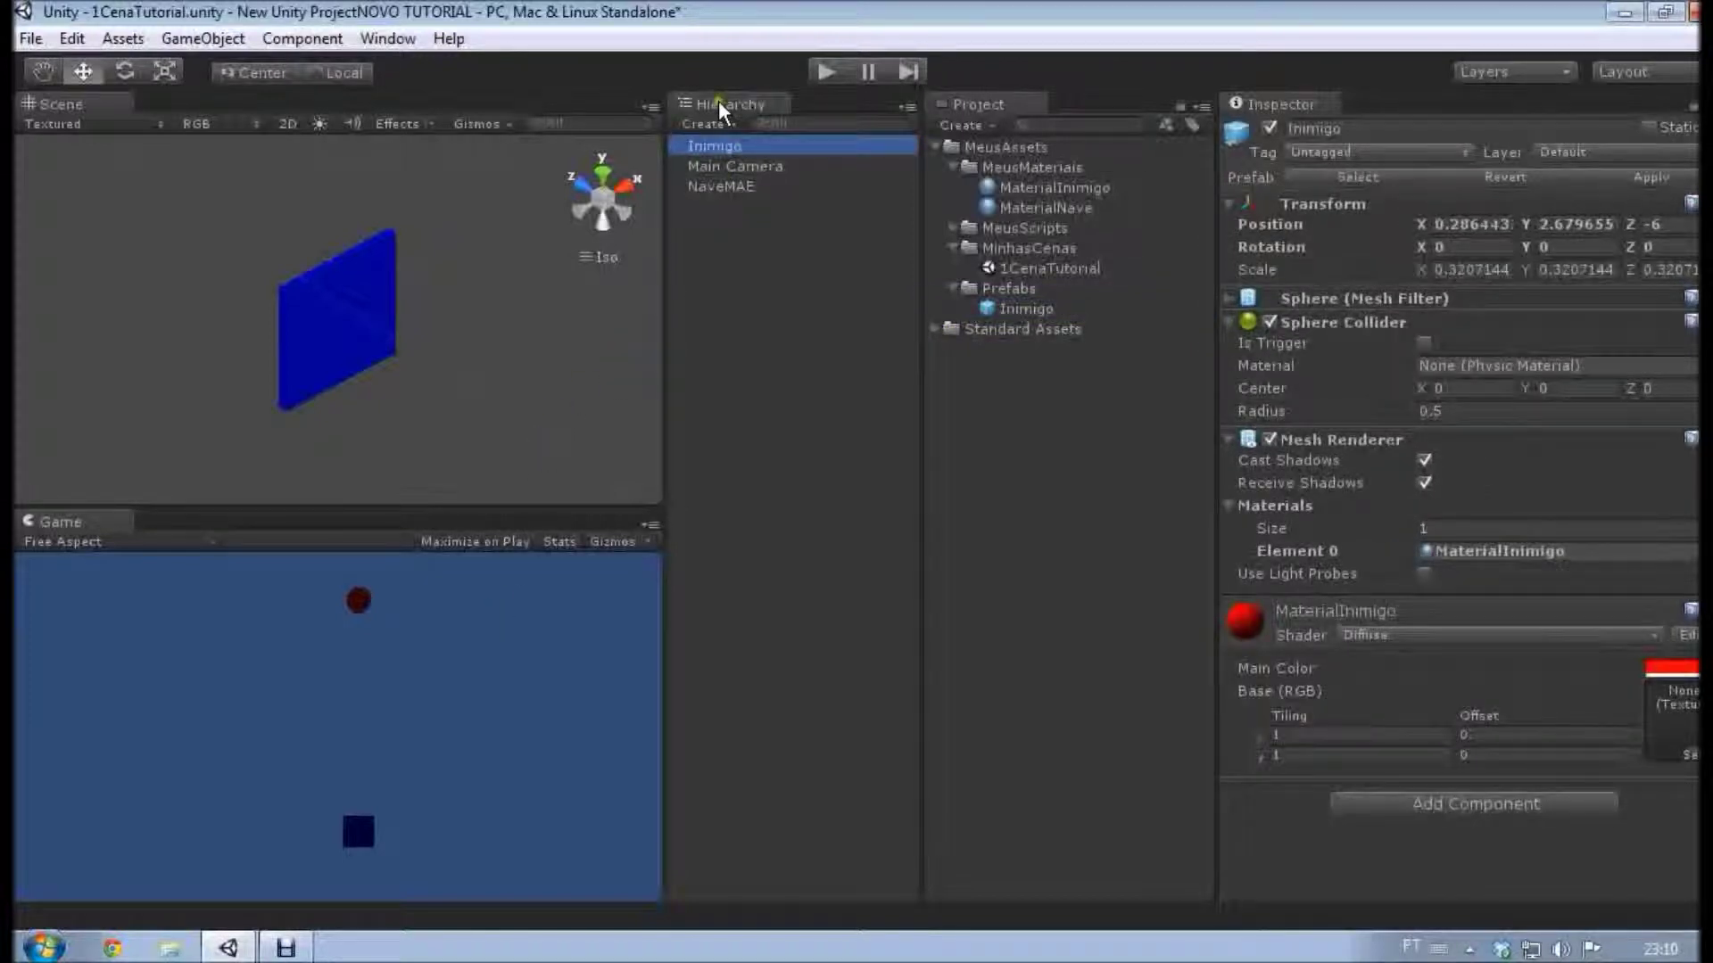
left_click(721, 186)
left_click(720, 147)
left_click(1066, 307)
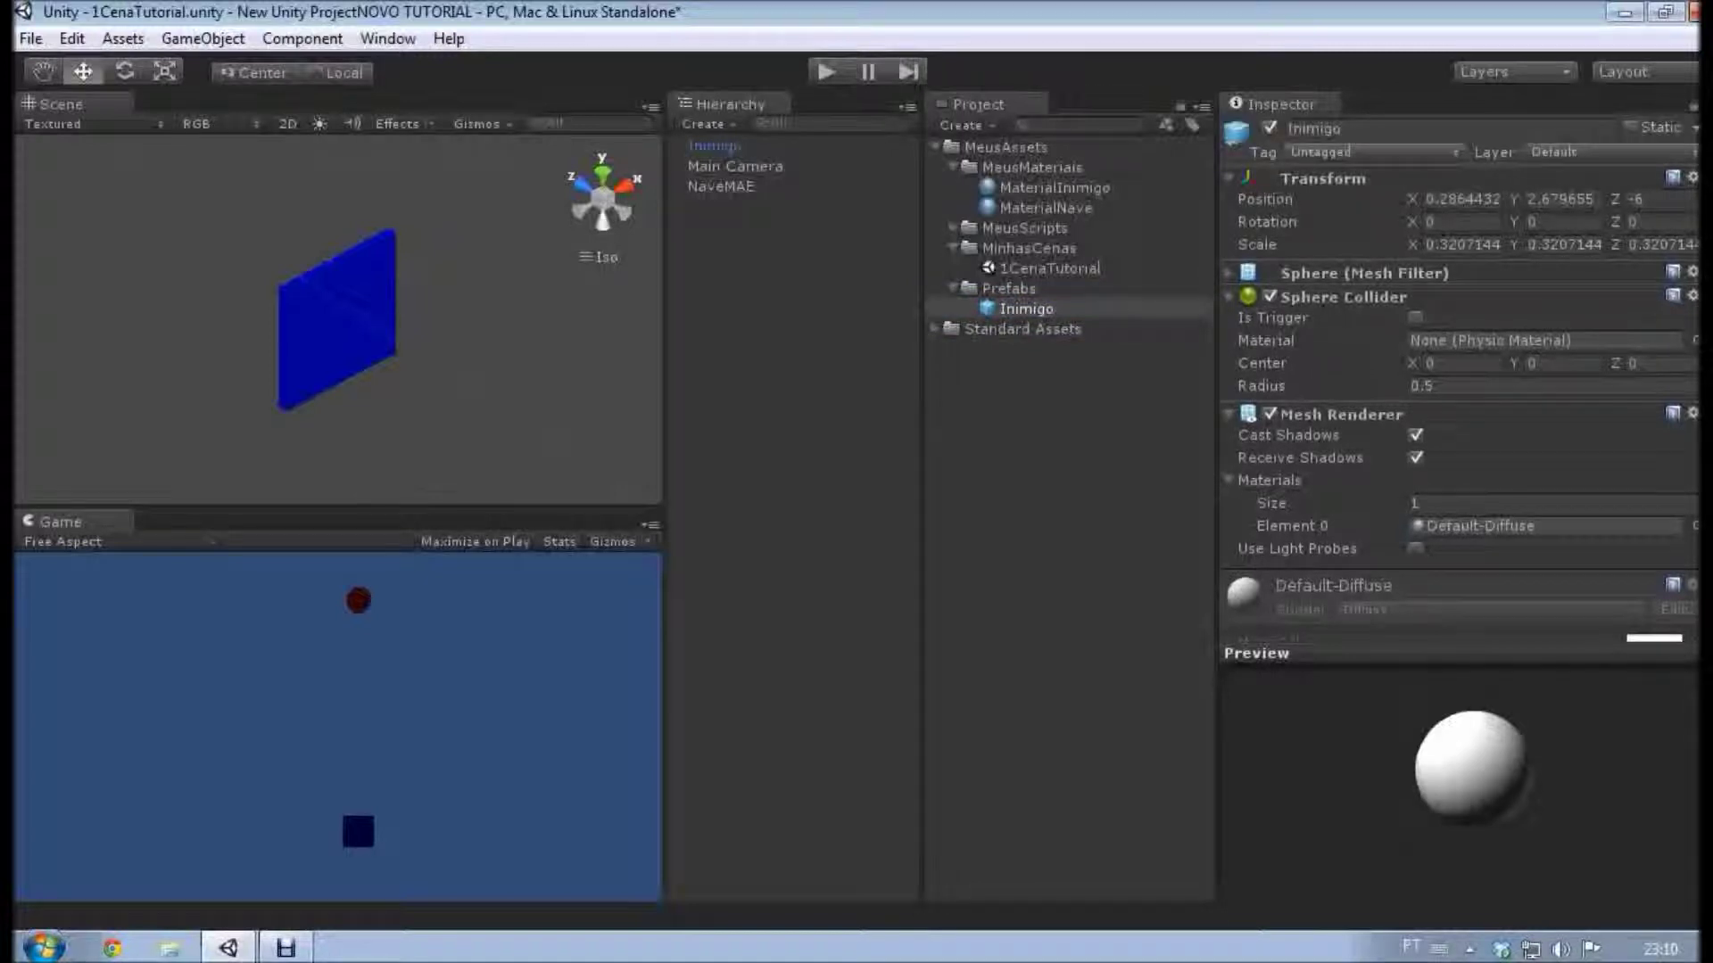
Drag MaterialInimigo onto the Inimigo prefab's Element 0 and confirm it matches the scene instance.
scroll(1460, 375, "down", 2)
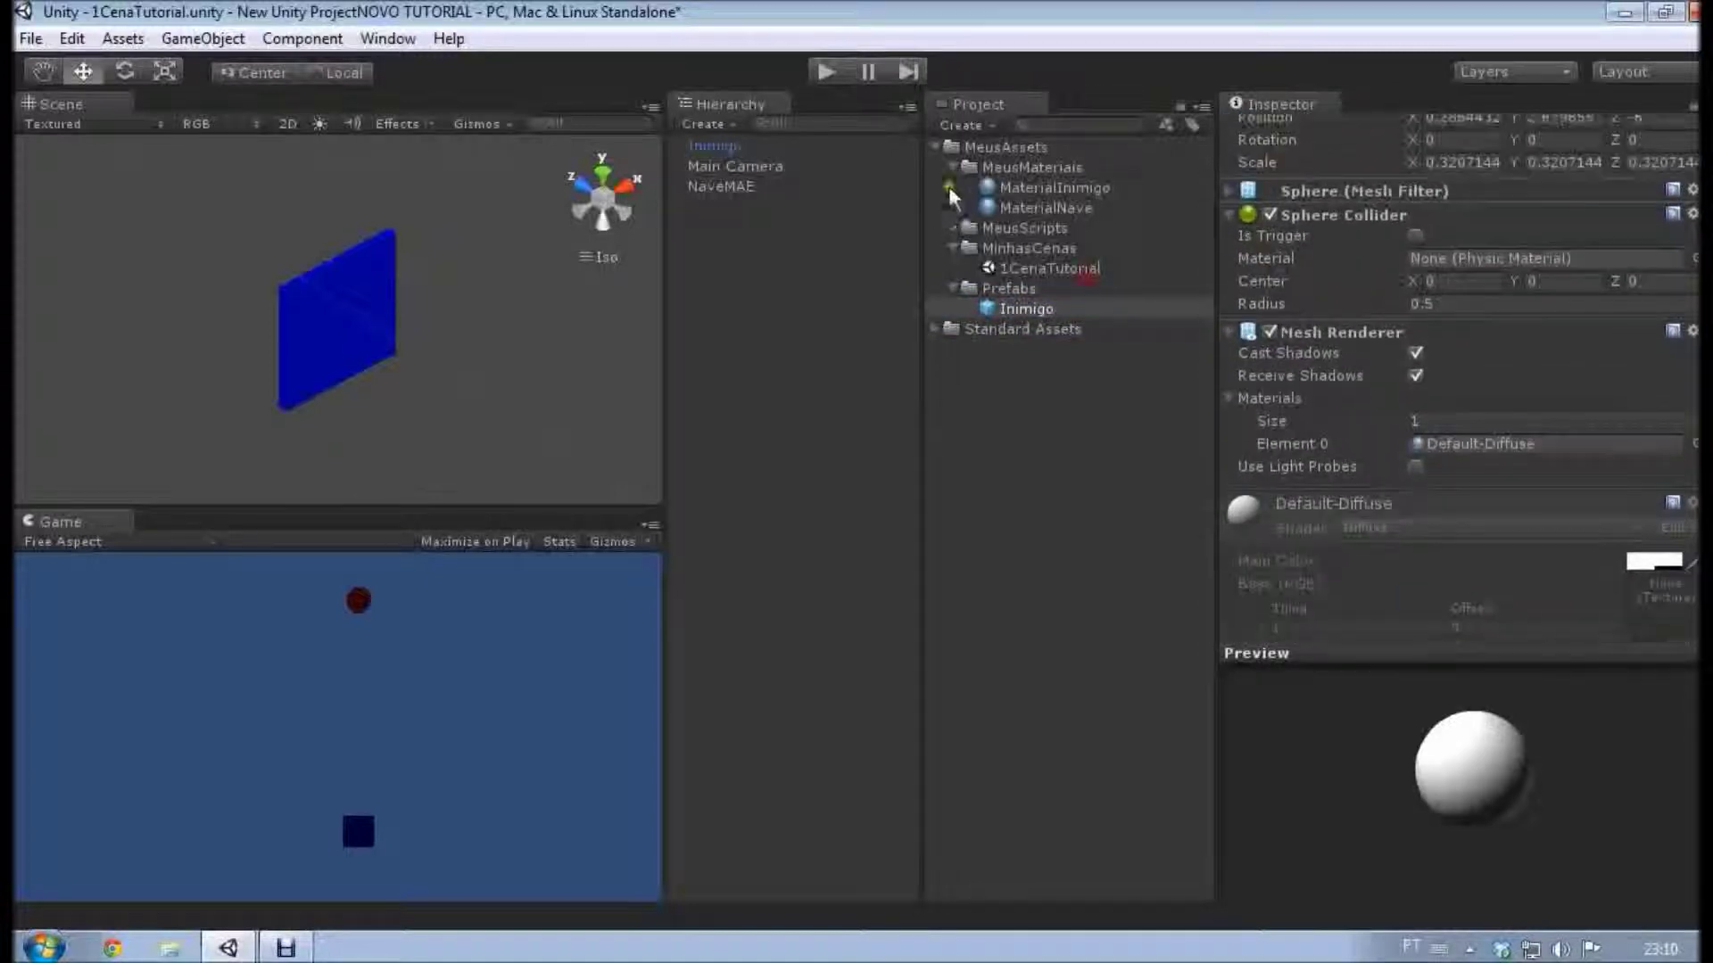
left_click_drag(1030, 191, 1568, 453)
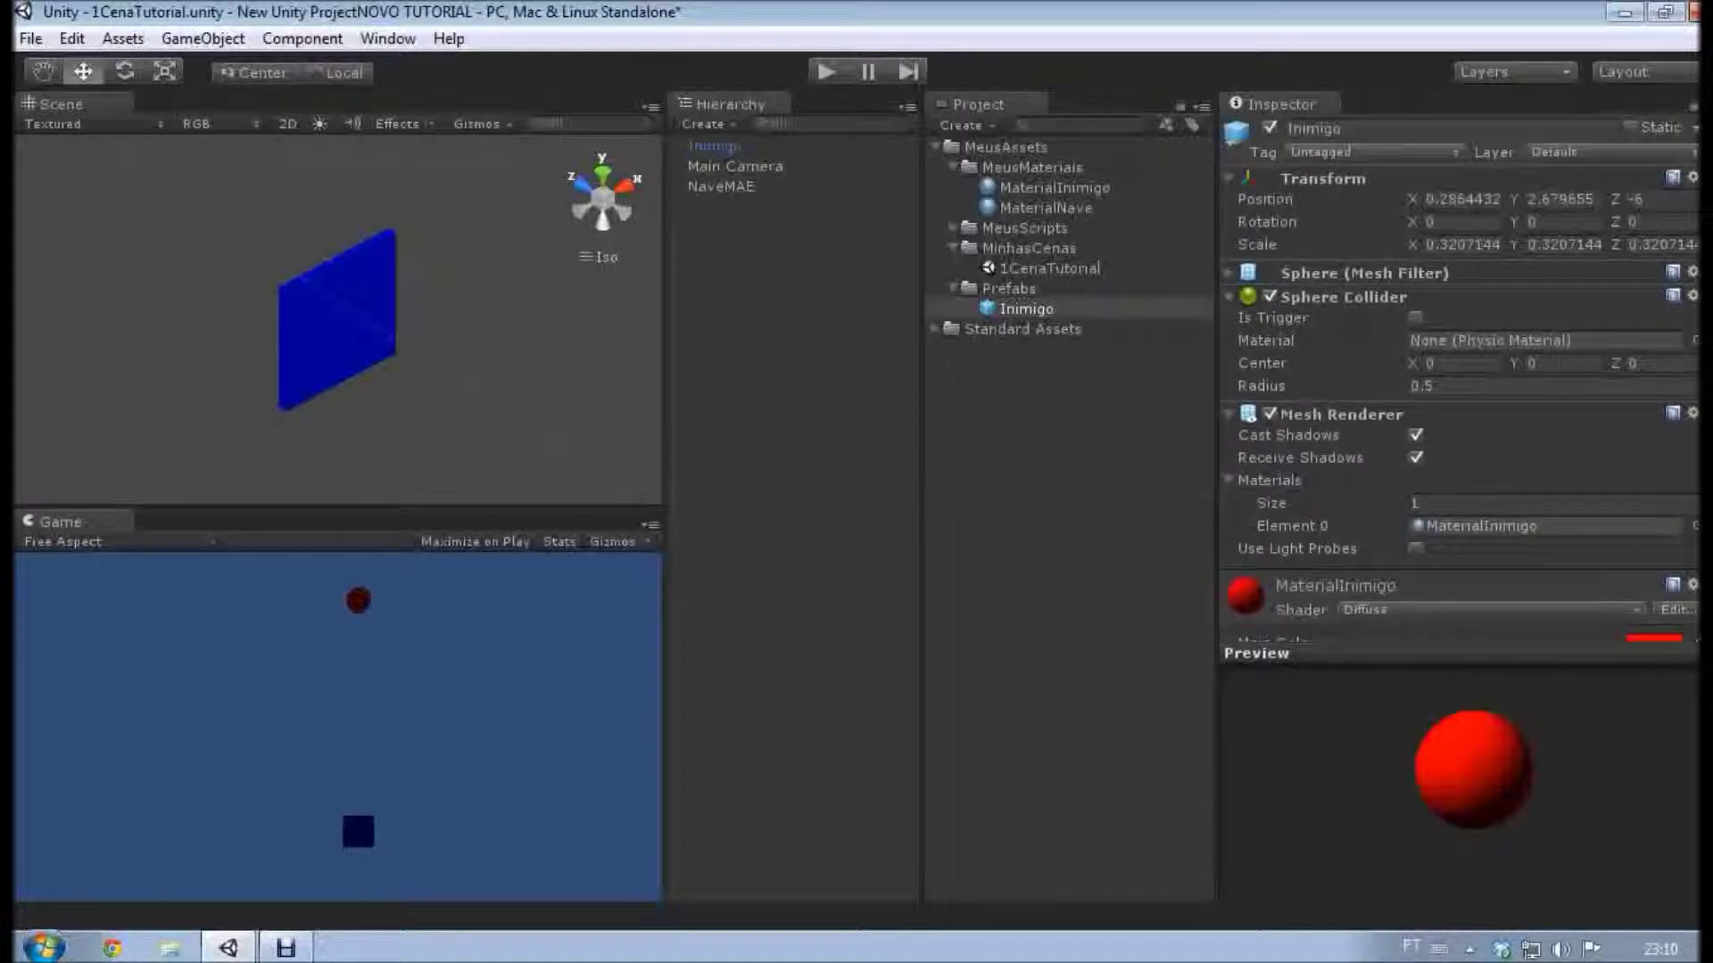
left_click(1026, 308)
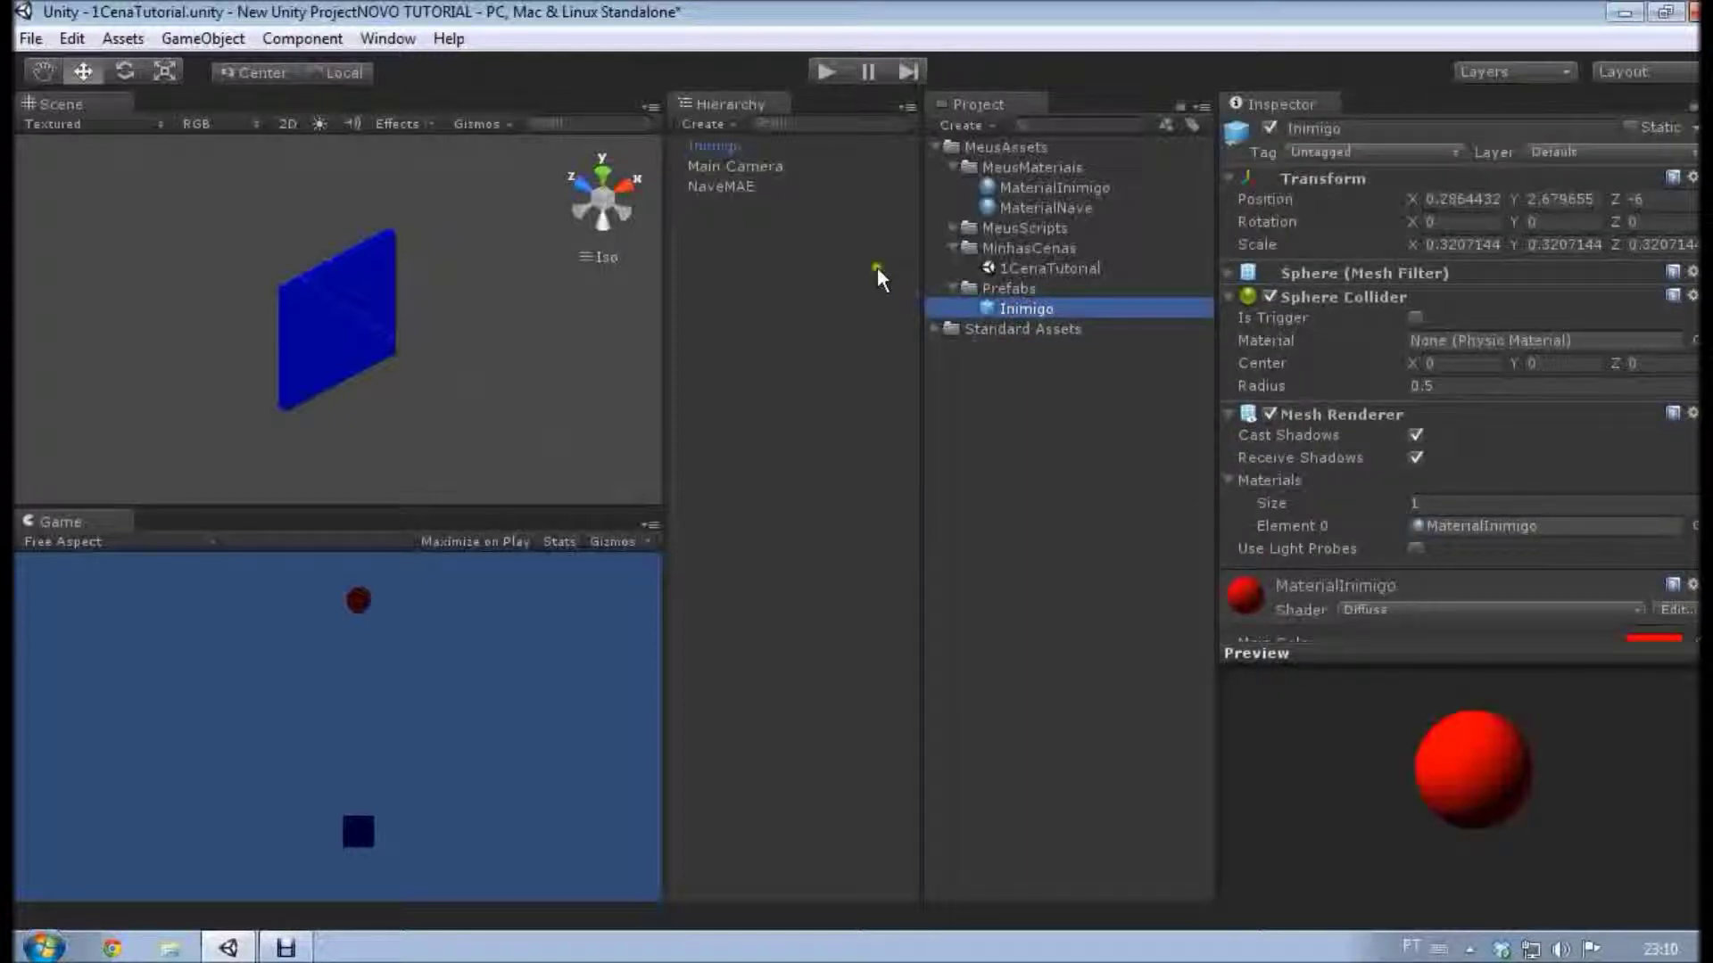
left_click(728, 146)
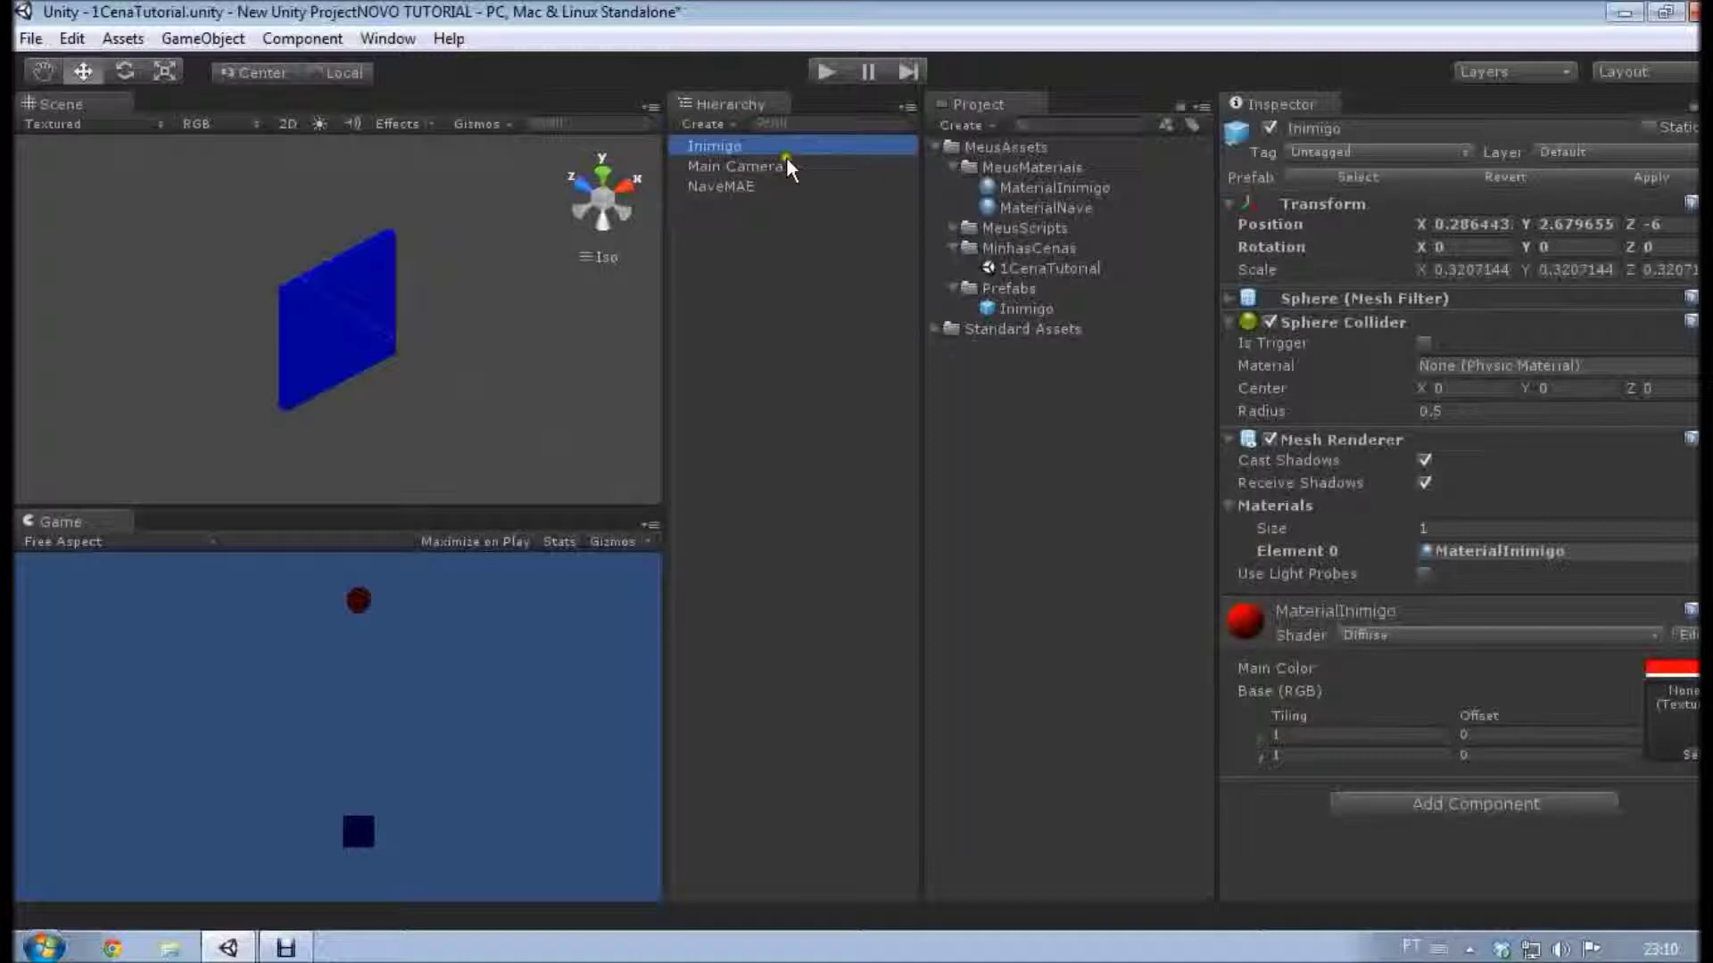
left_click(1026, 307)
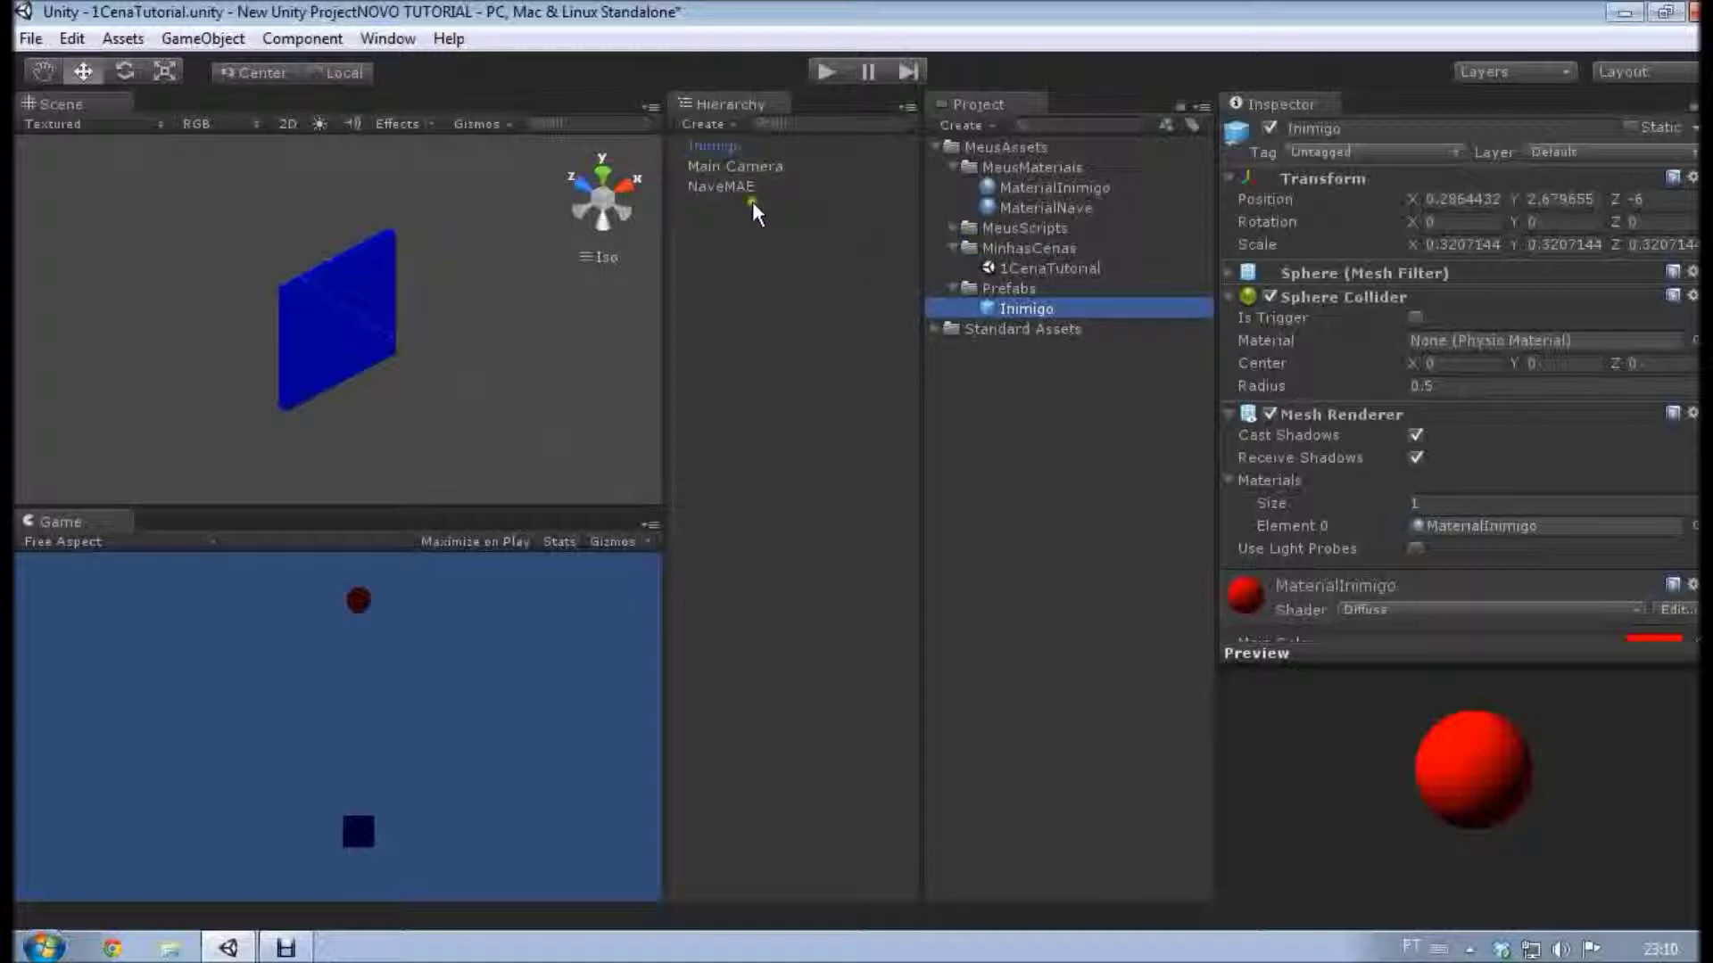
left_click(747, 167)
left_click(737, 181)
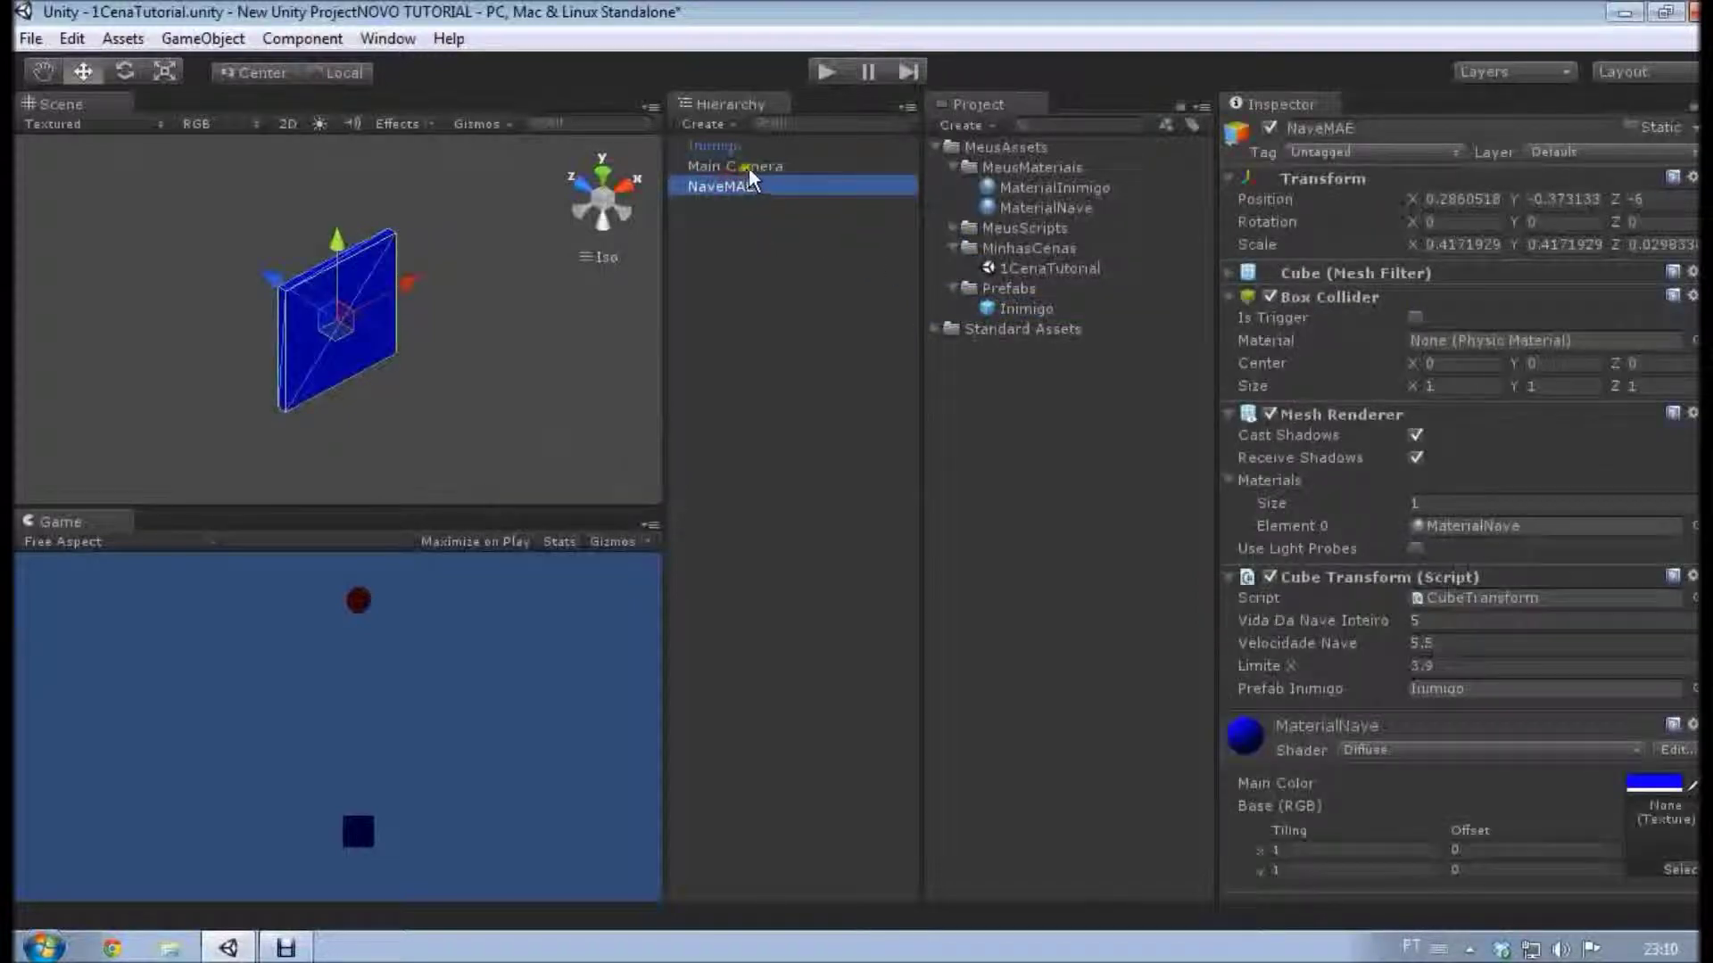
left_click(748, 168)
left_click(764, 146)
left_click(728, 161)
left_click(694, 180)
left_click(726, 165)
left_click(750, 146)
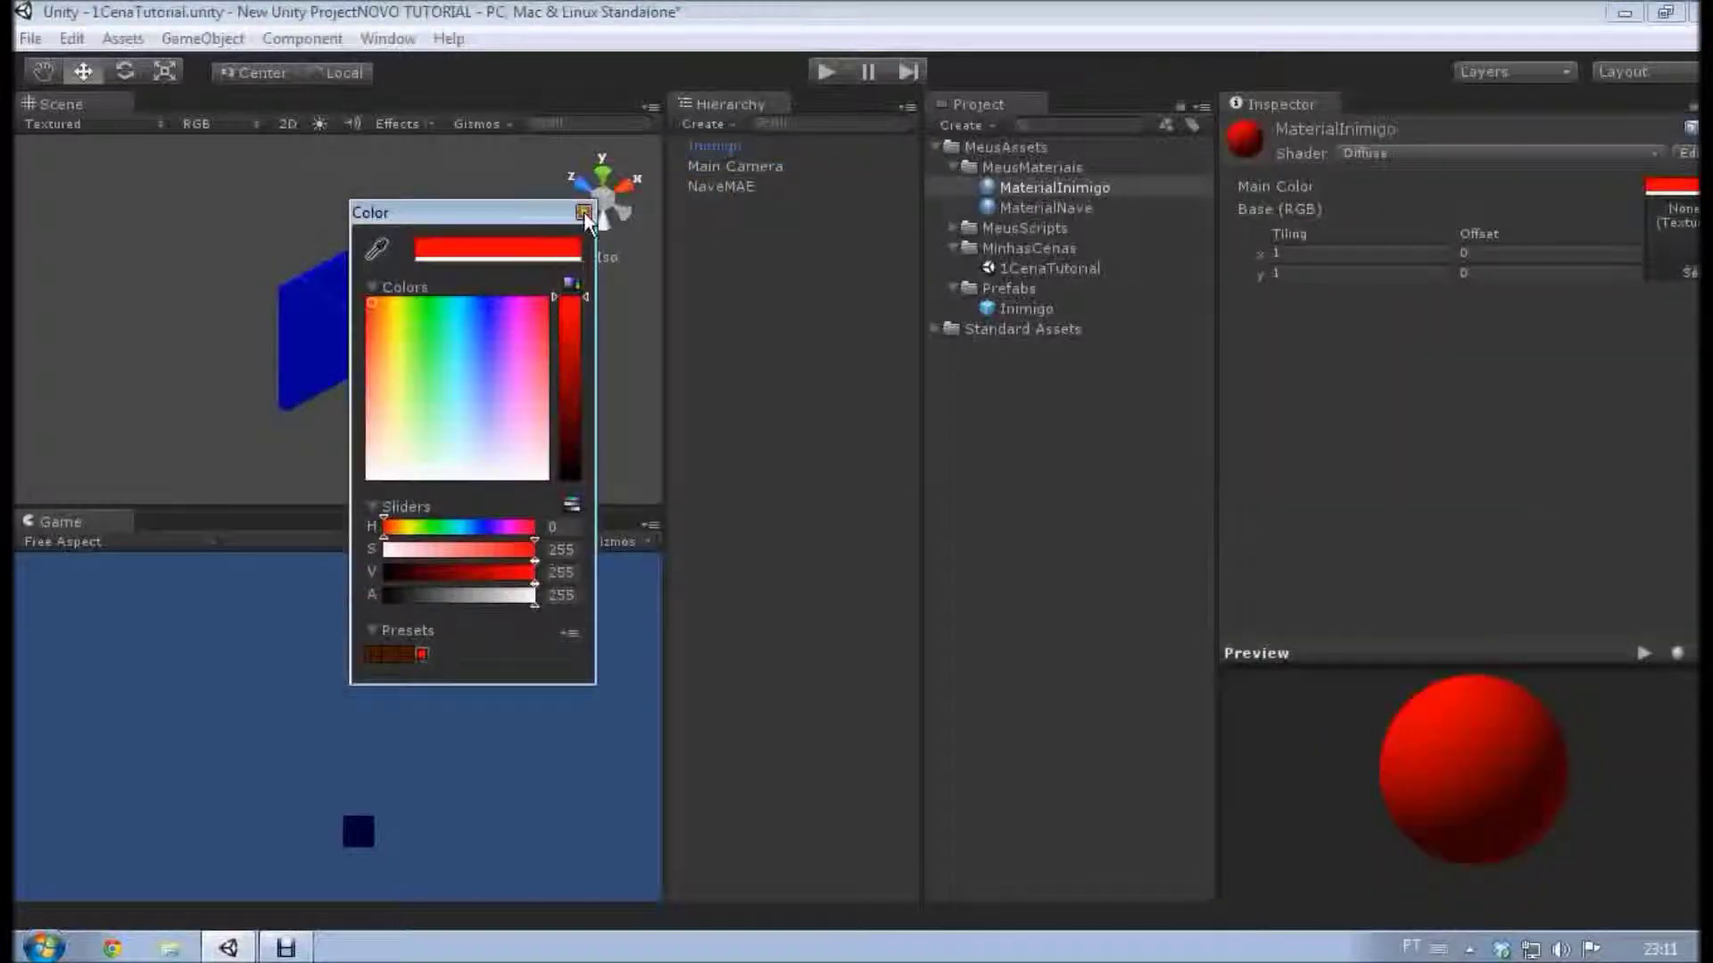
left_click(584, 211)
left_click(1667, 186)
left_click(584, 211)
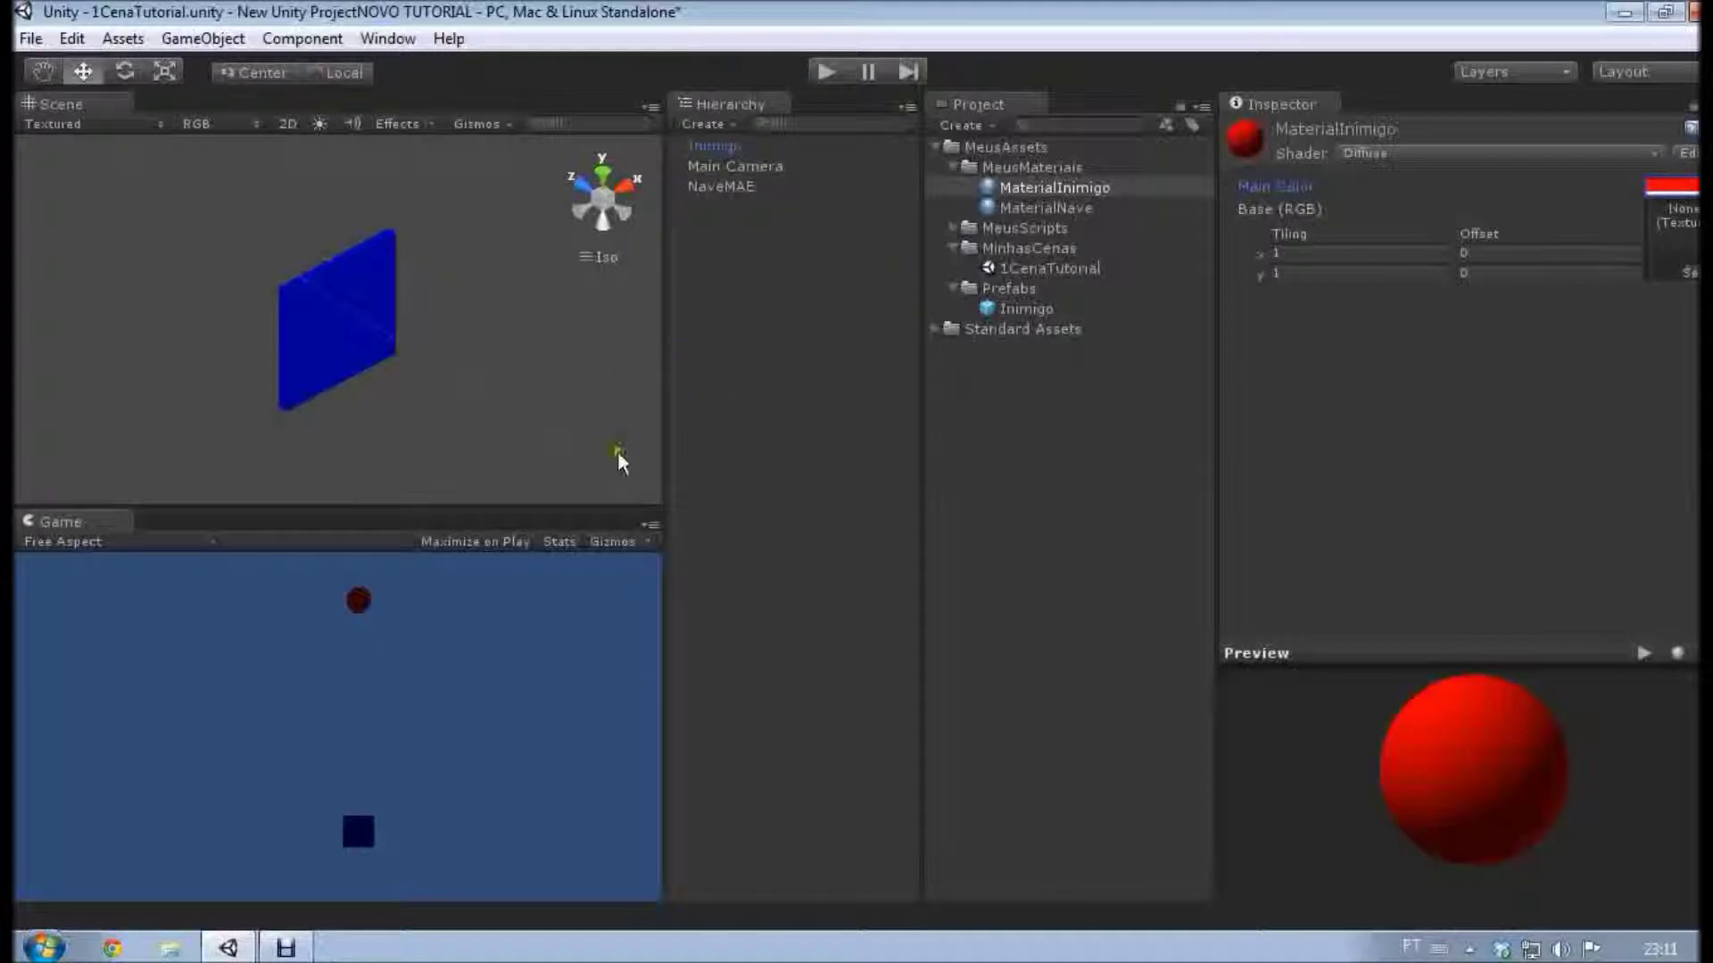
left_click(1088, 186)
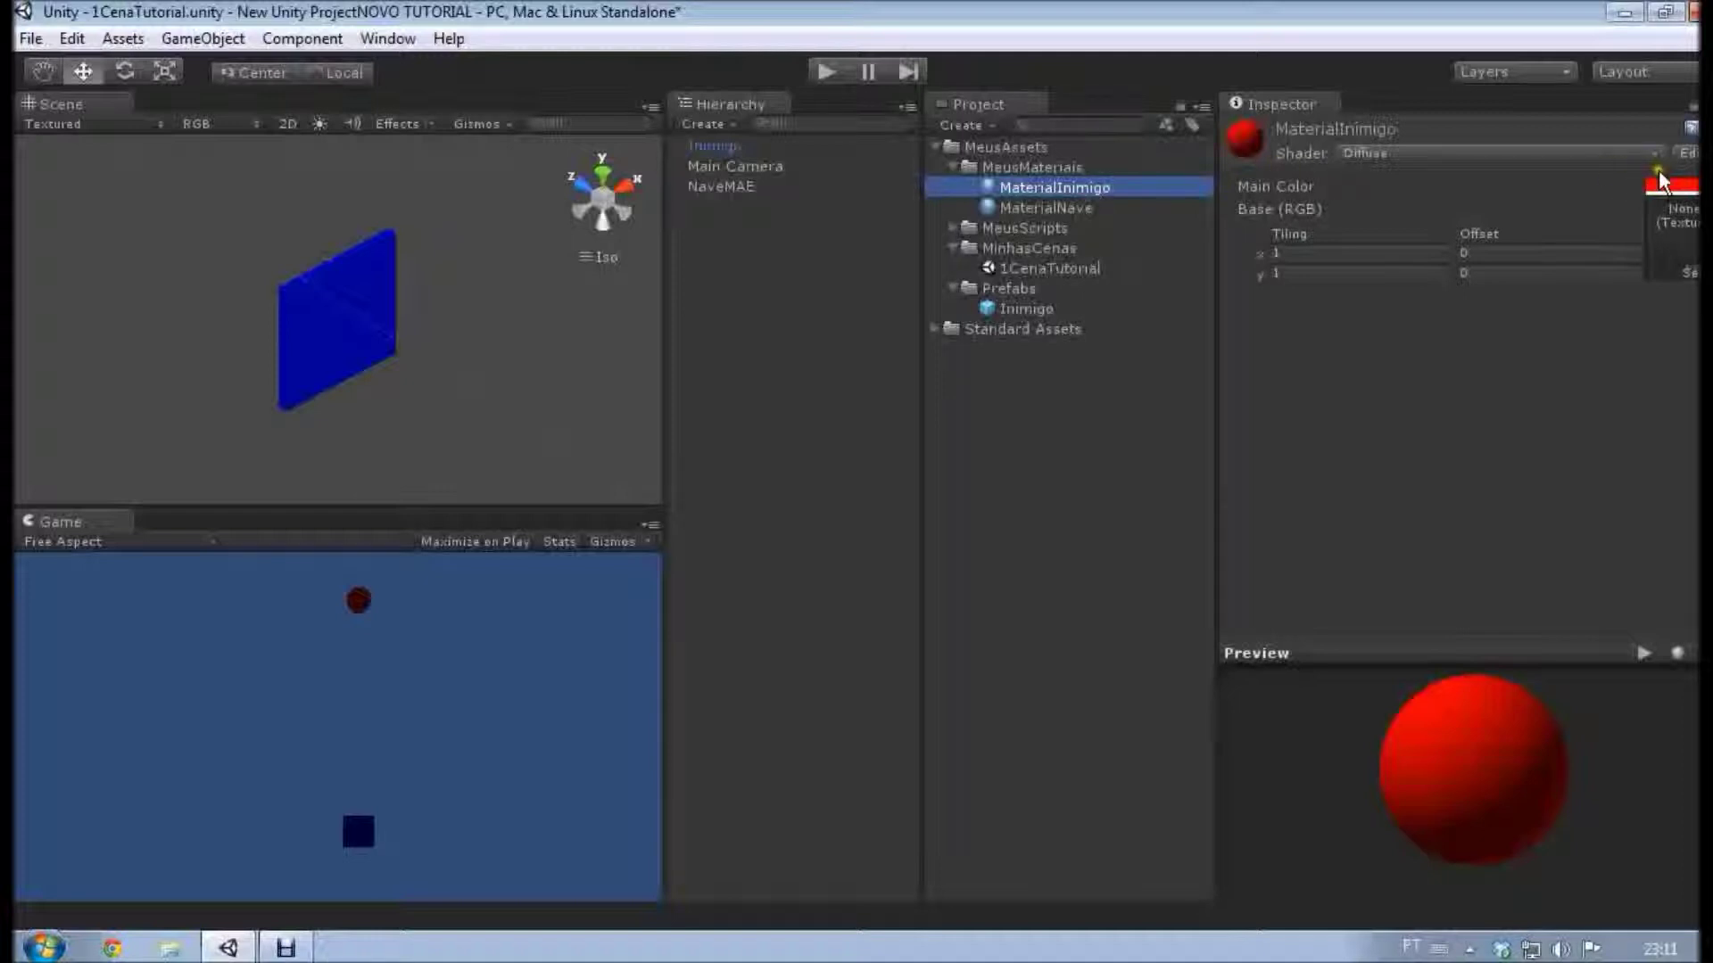
left_click(1049, 206)
left_click(1089, 183)
left_click(1040, 205)
left_click(1067, 189)
left_click(735, 148)
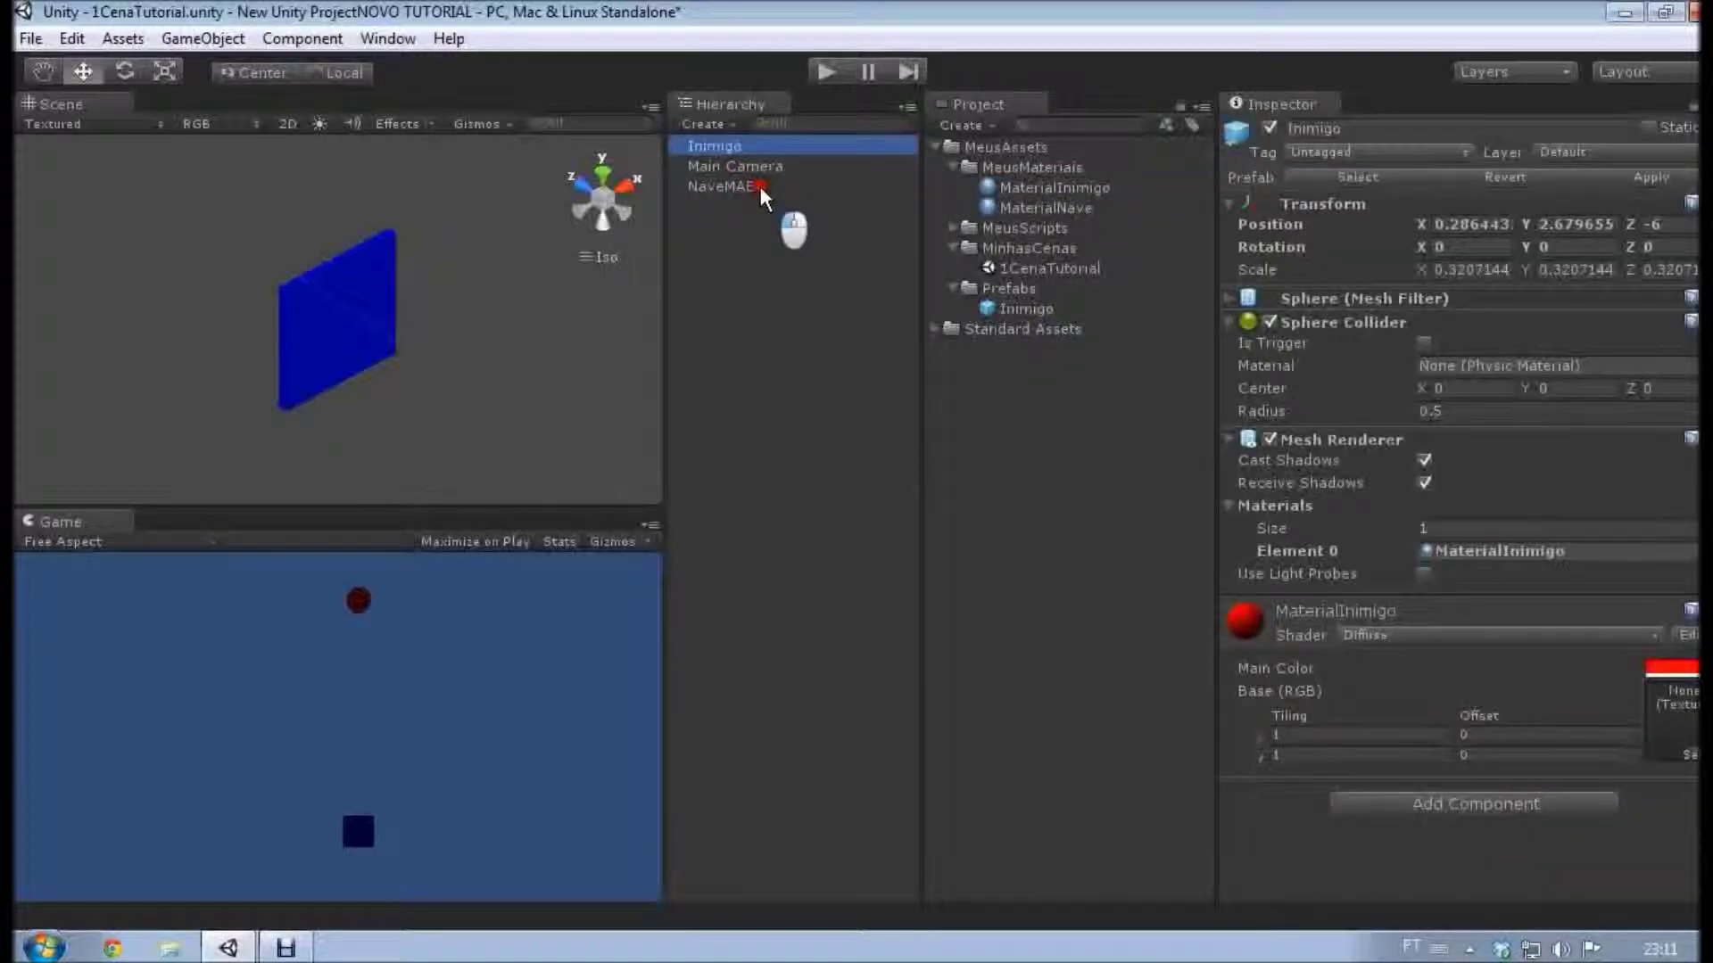
Drag NaveMAE left along X, then undo the move with Ctrl+Z.
left_click(754, 185)
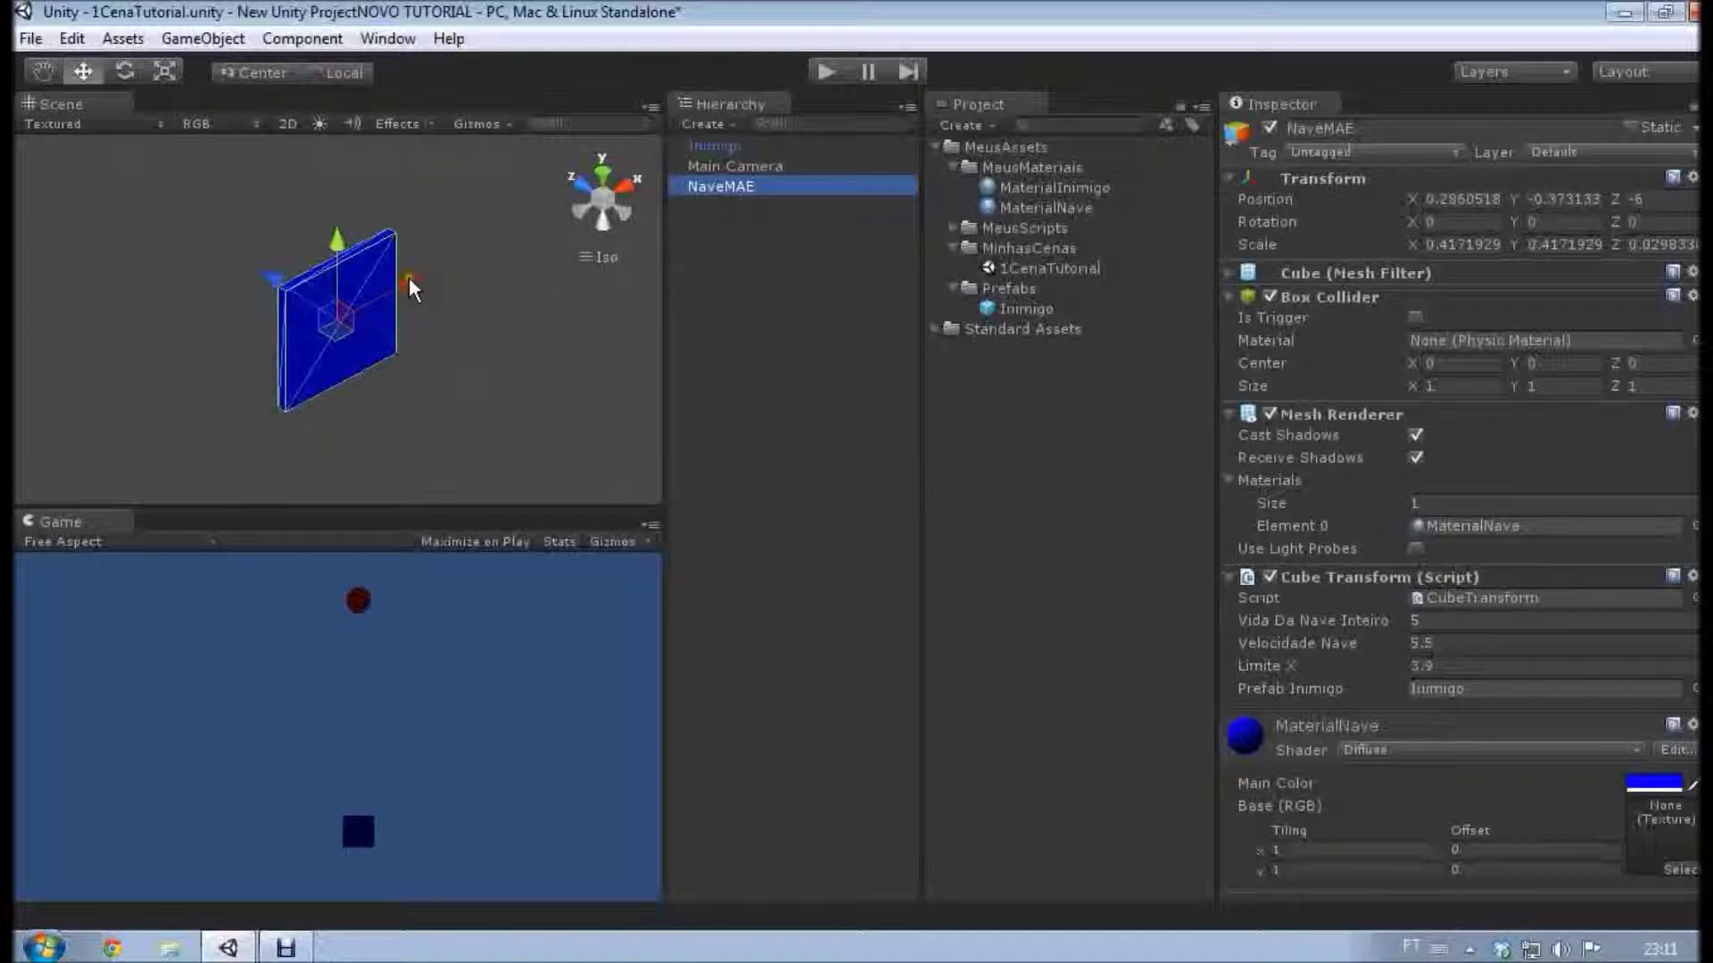
left_click_drag(408, 277, 77, 400)
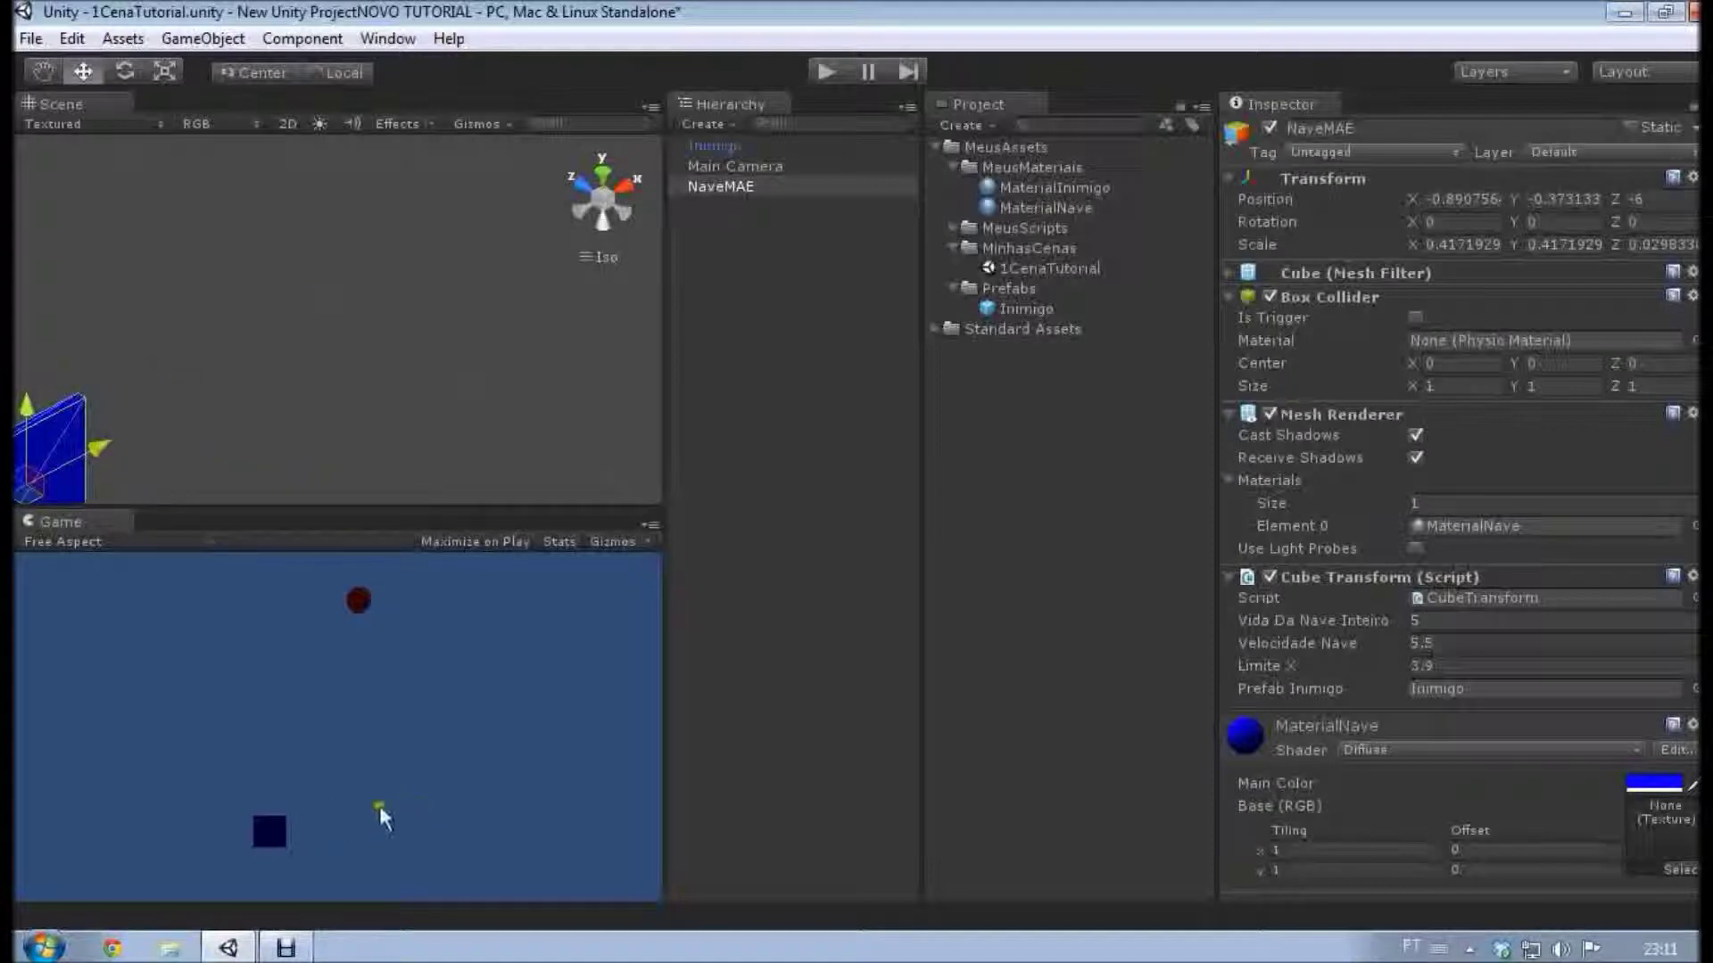
key("ctrl+z")
left_click(703, 189)
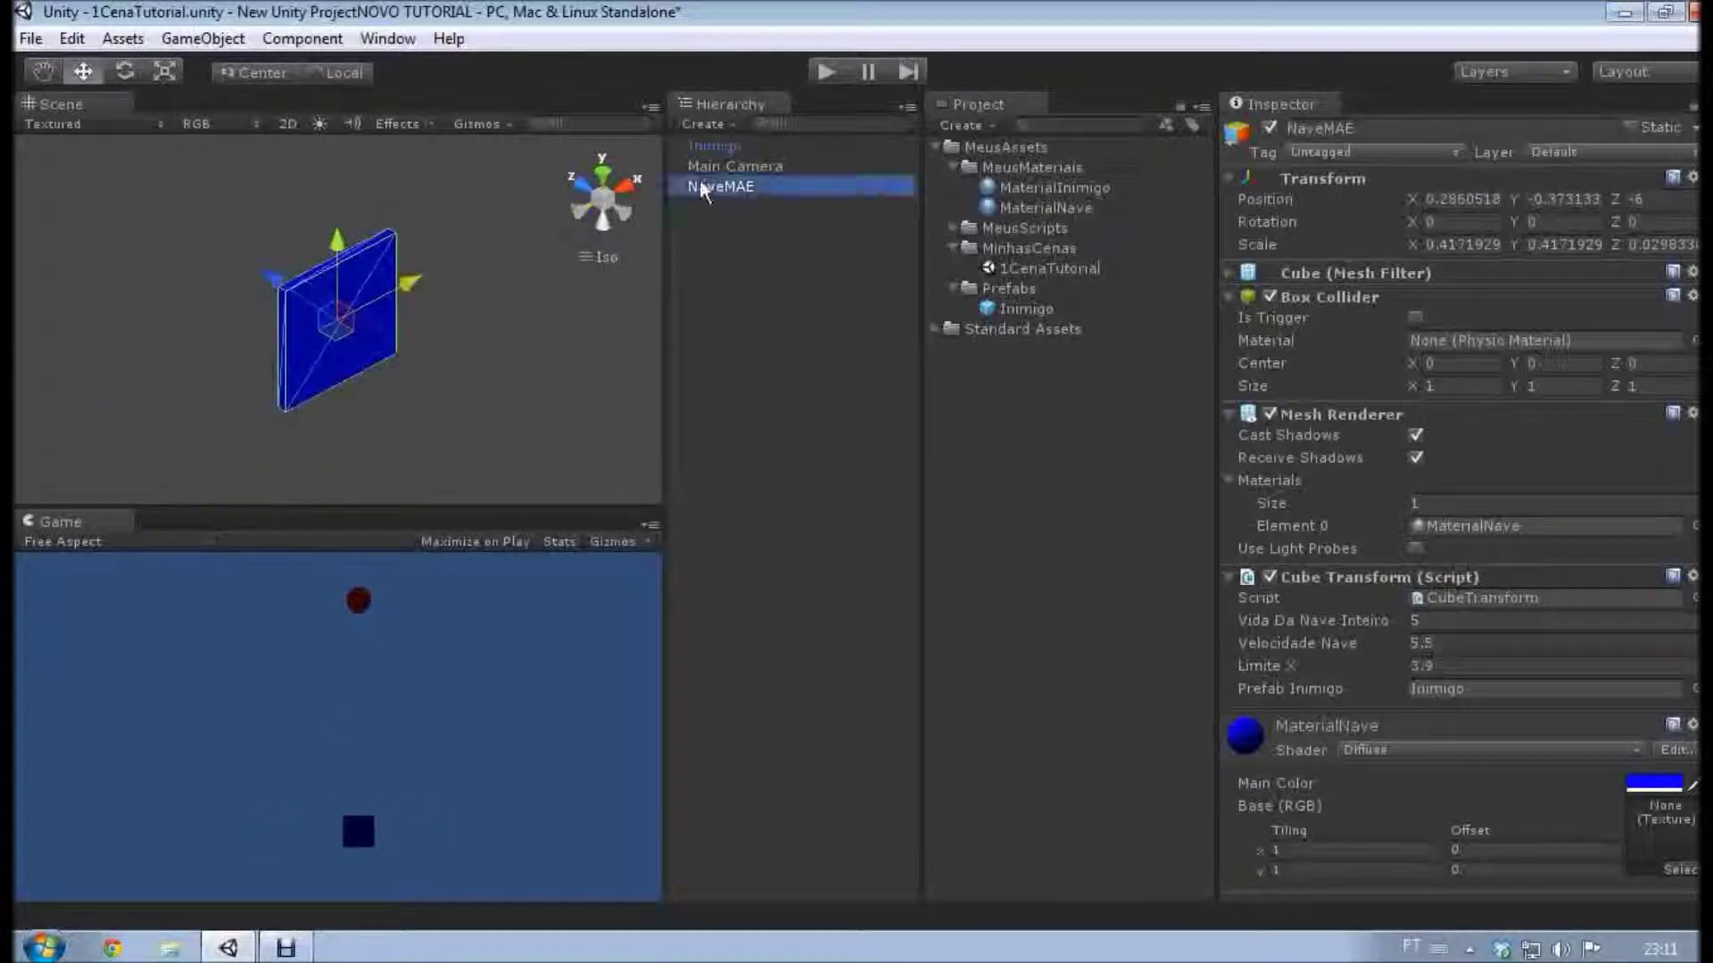
Check the Inimigo prefab and MaterialInimigo, then expand MeusScripts and view CubeTransform's code.
left_click(1004, 309)
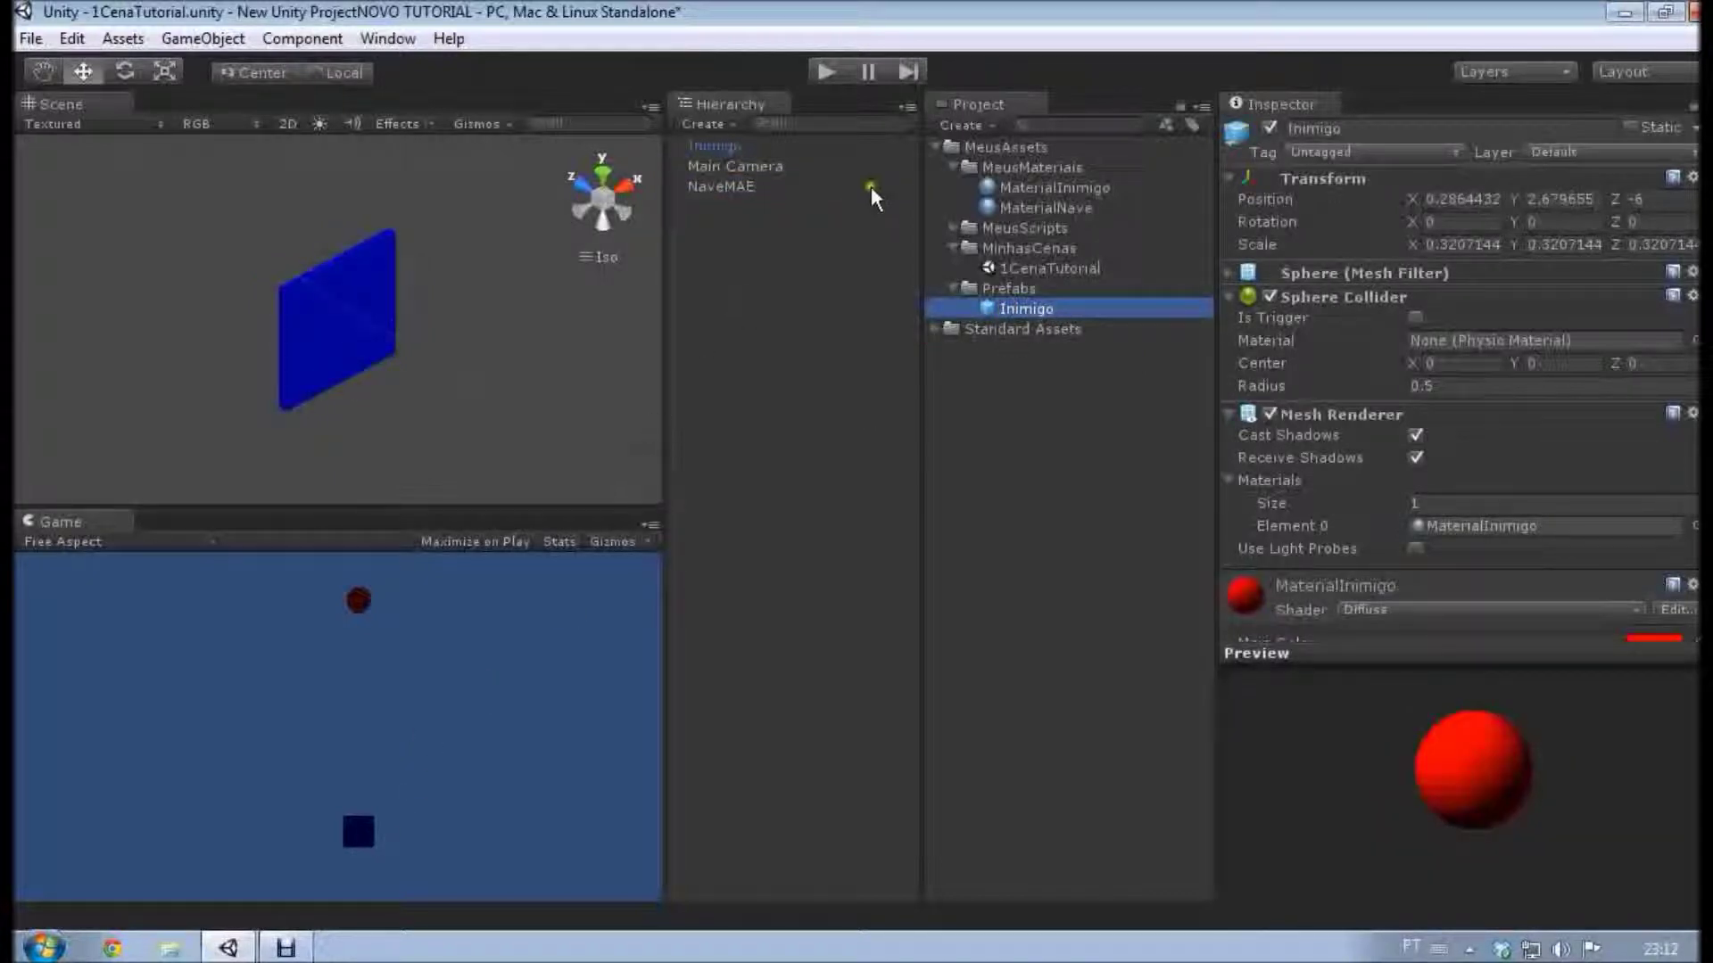
left_click(936, 329)
left_click(1056, 189)
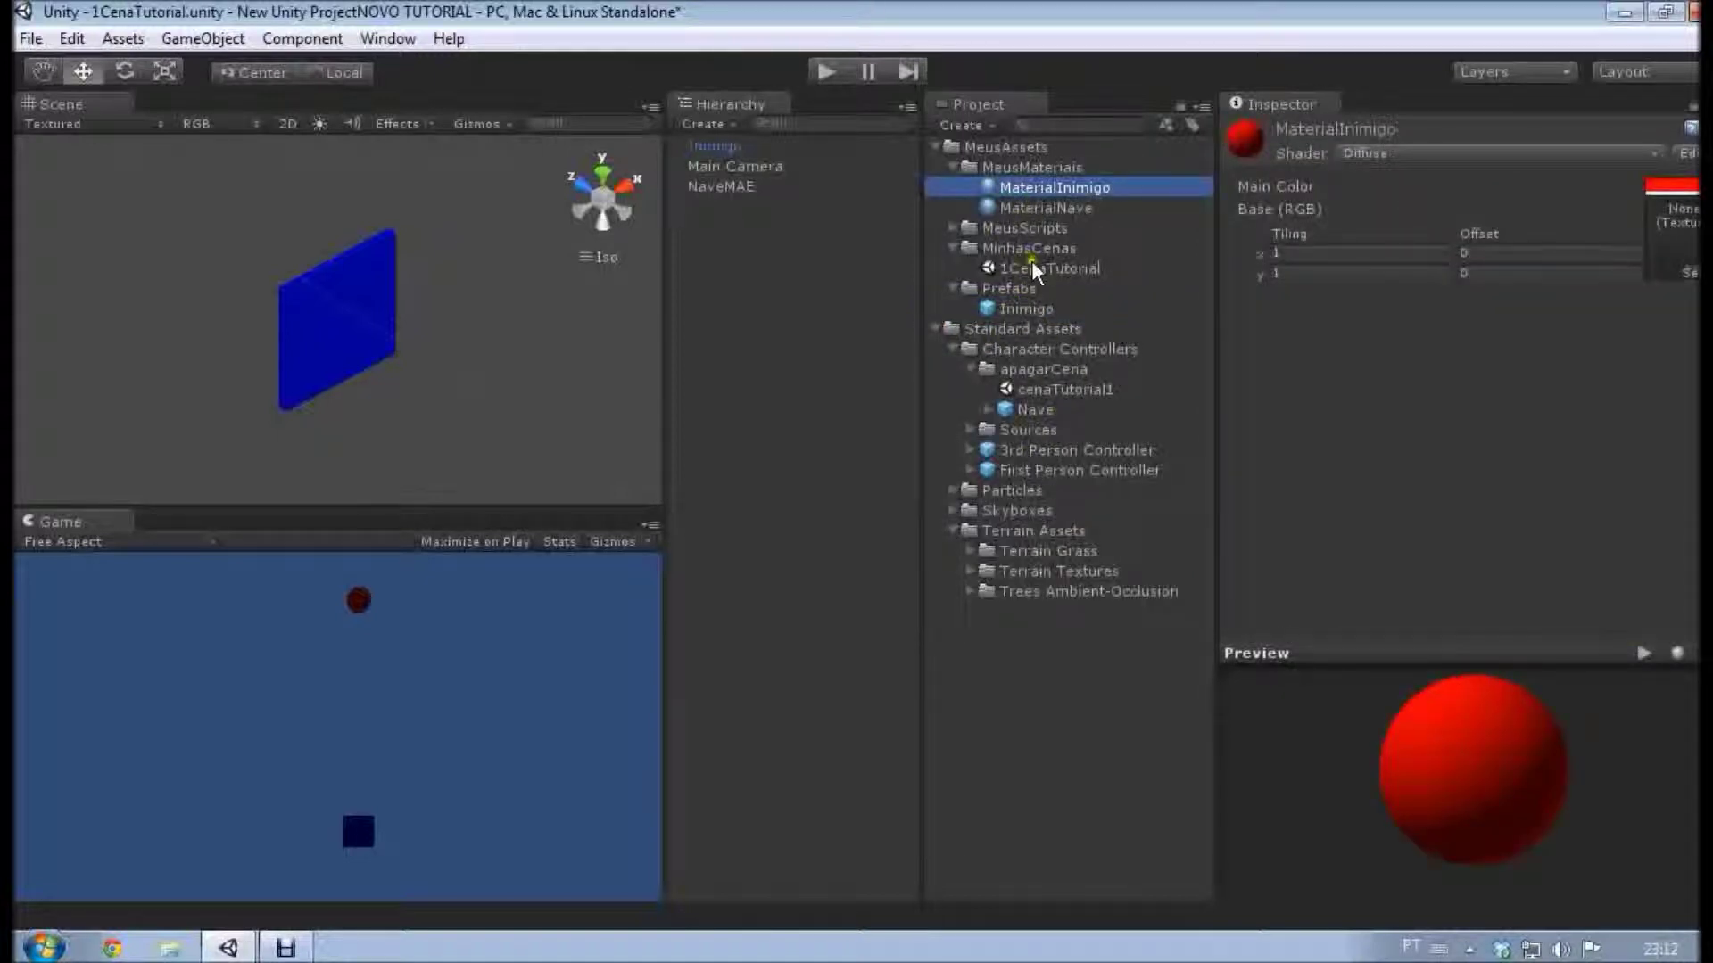
left_click(940, 329)
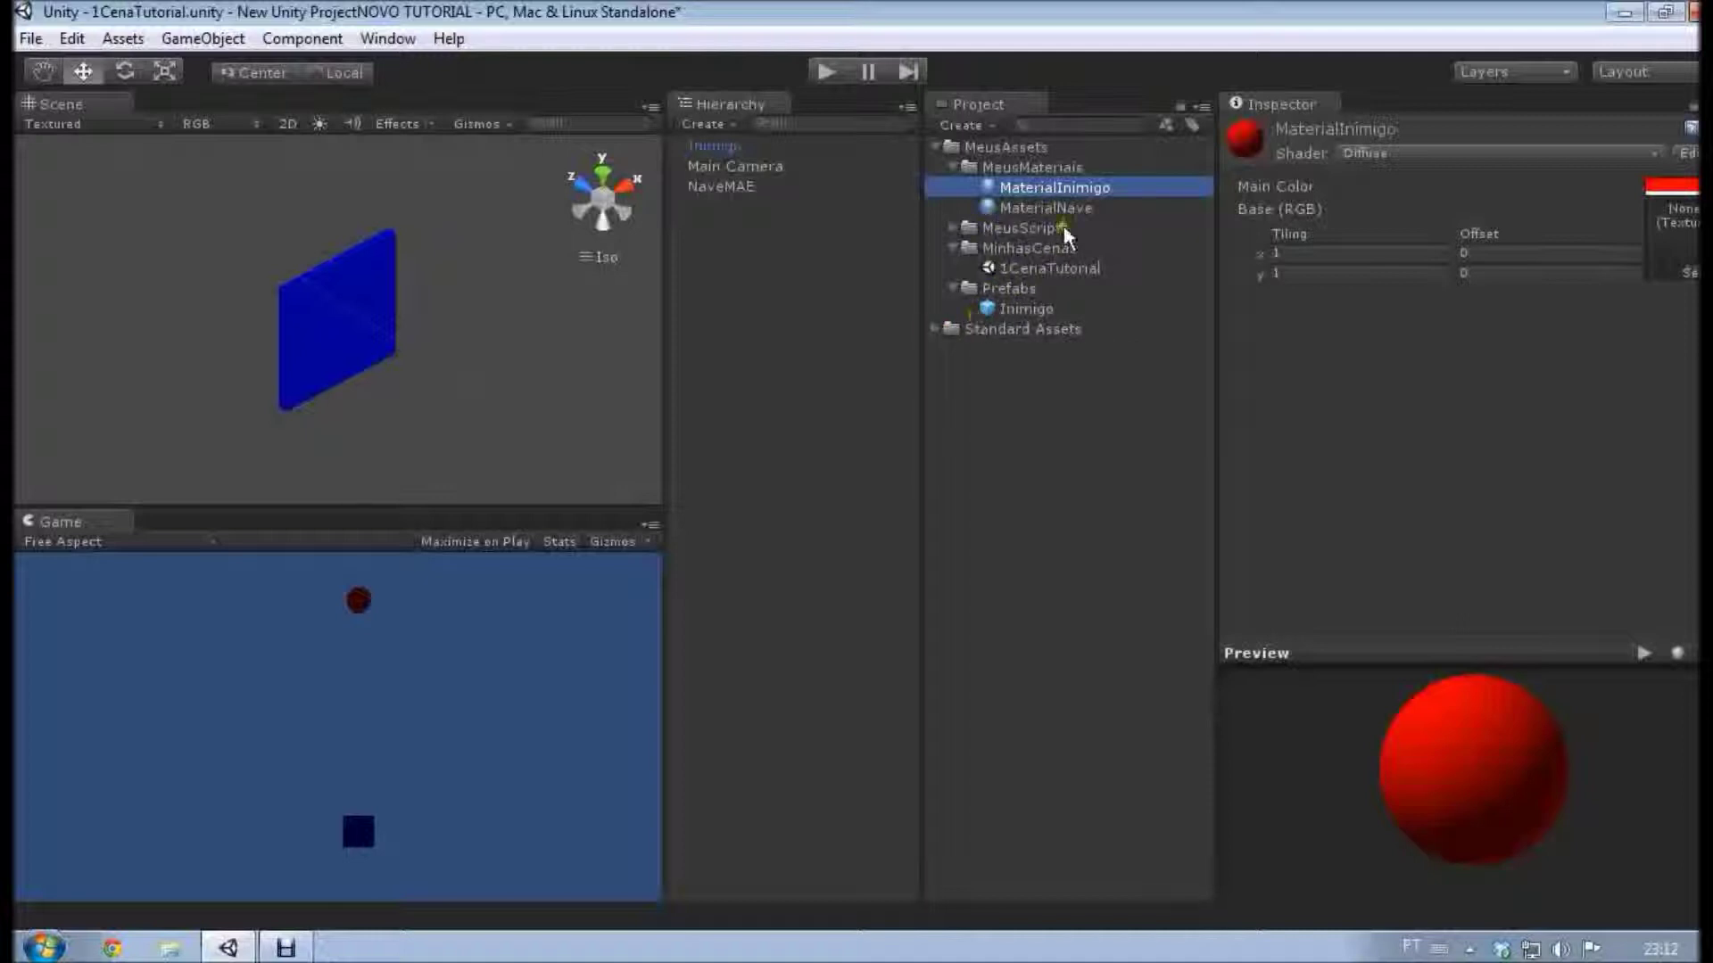
left_click(950, 227)
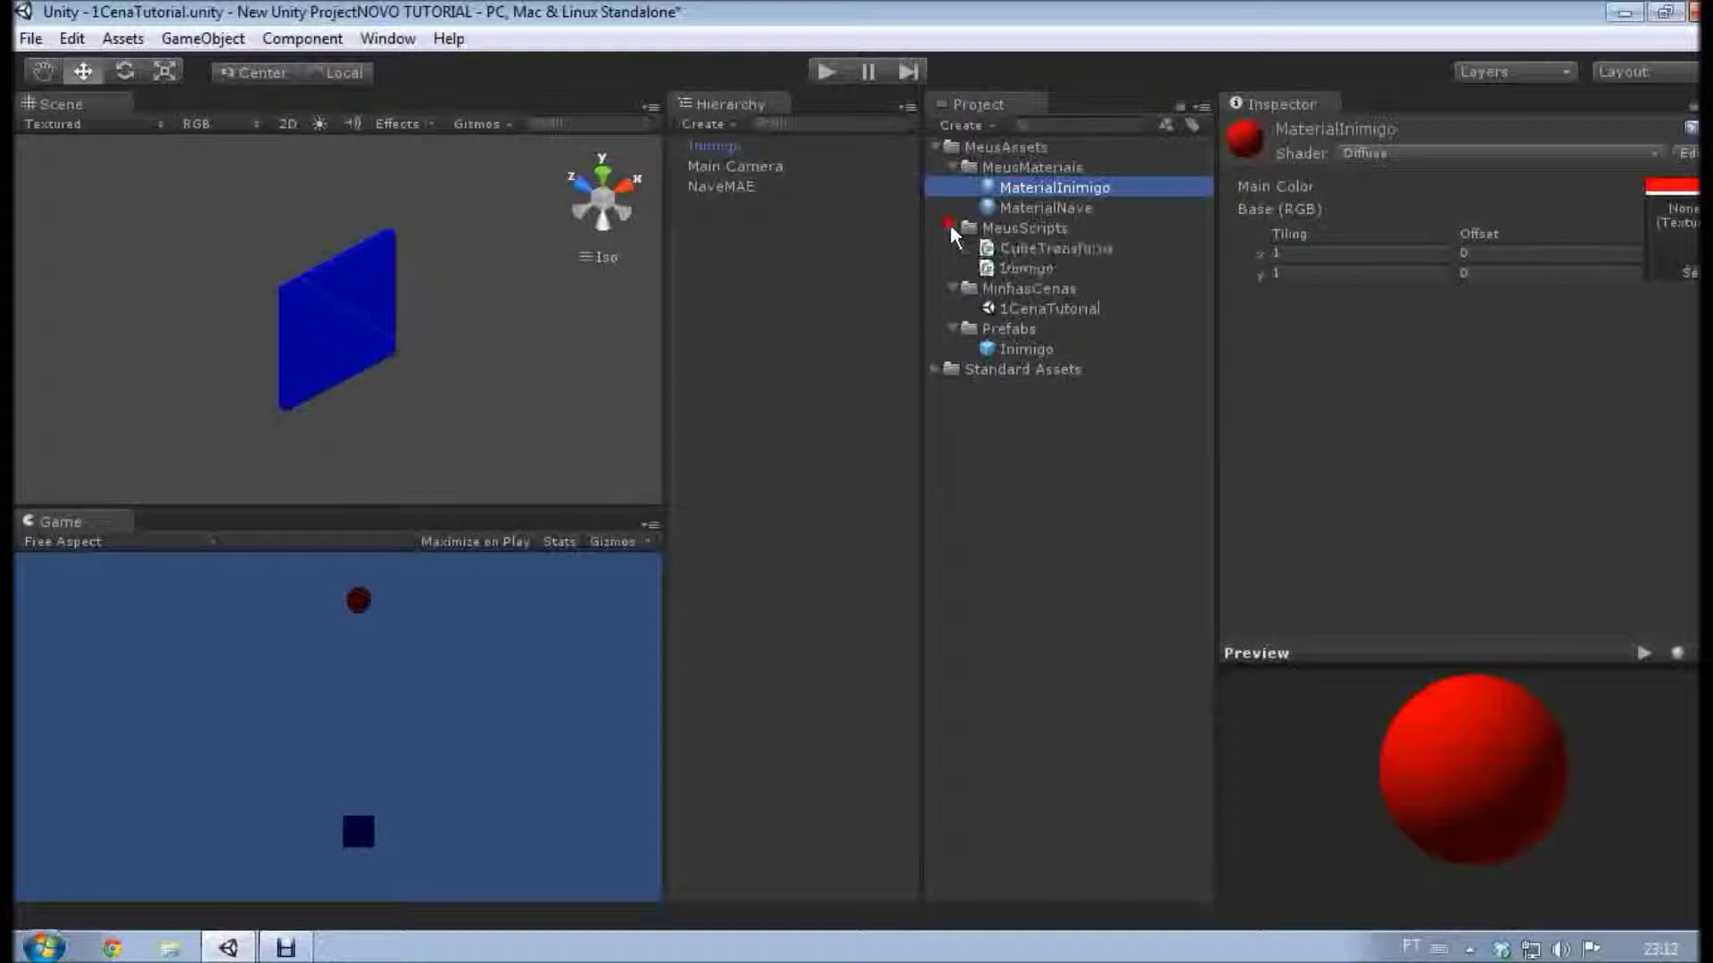
left_click(1047, 250)
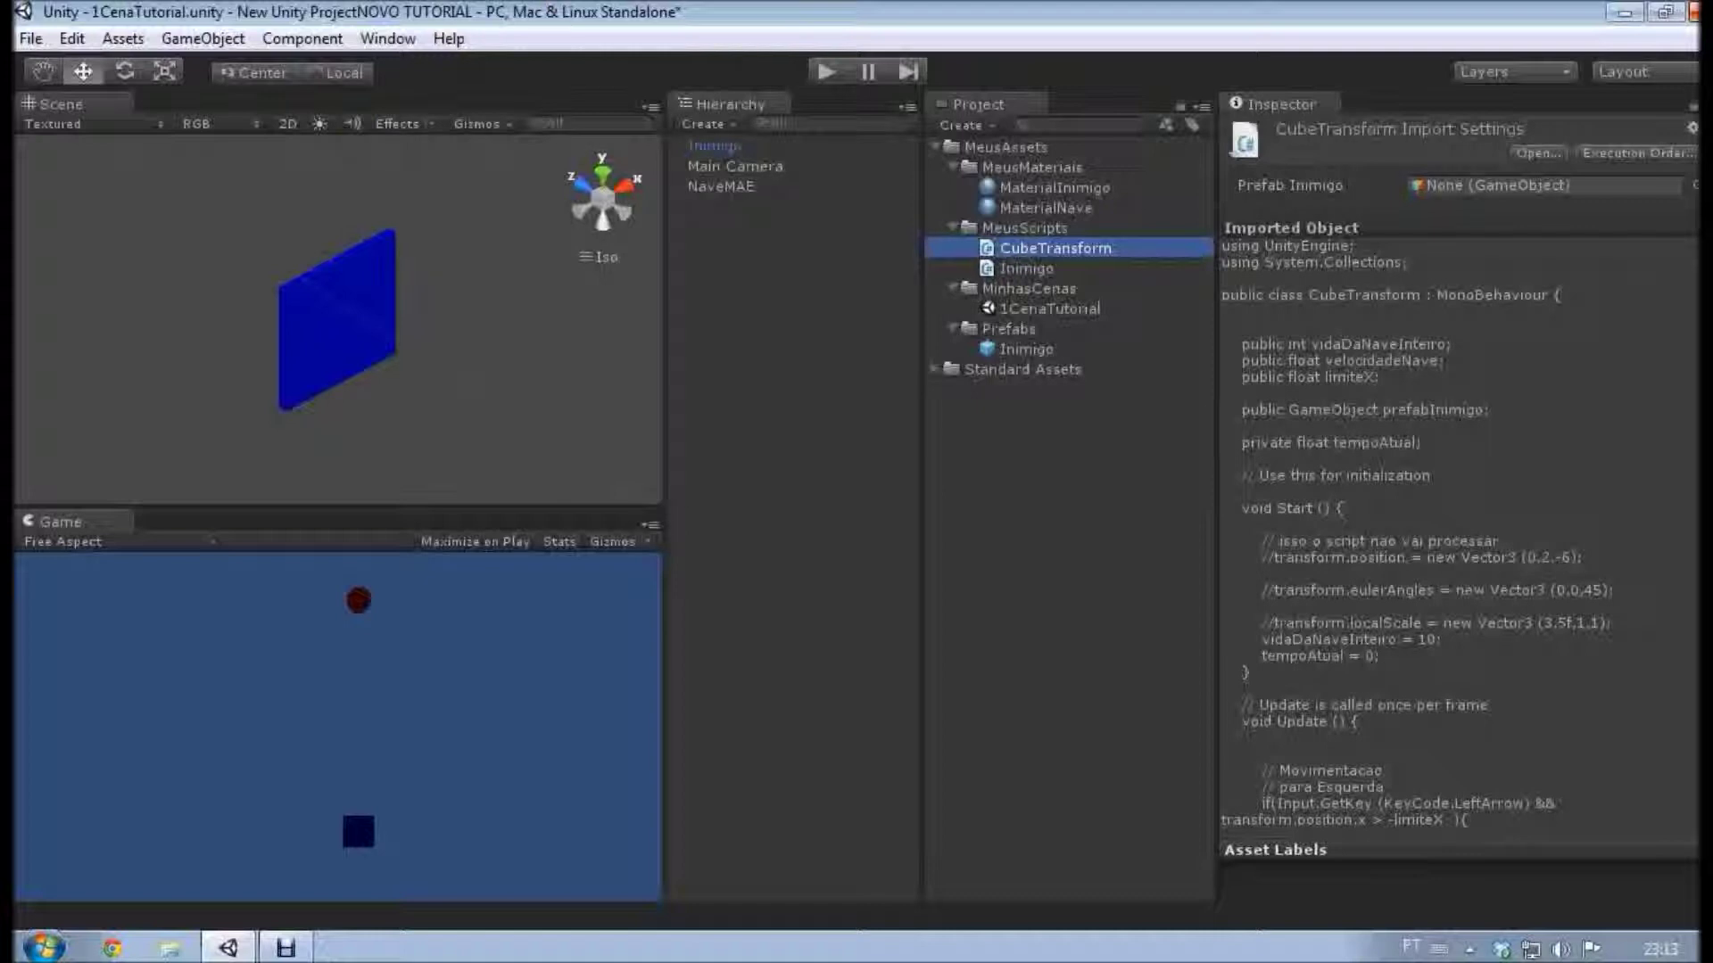
Look over the File menu and Inimigo script, then save the current scene.
left_click(31, 38)
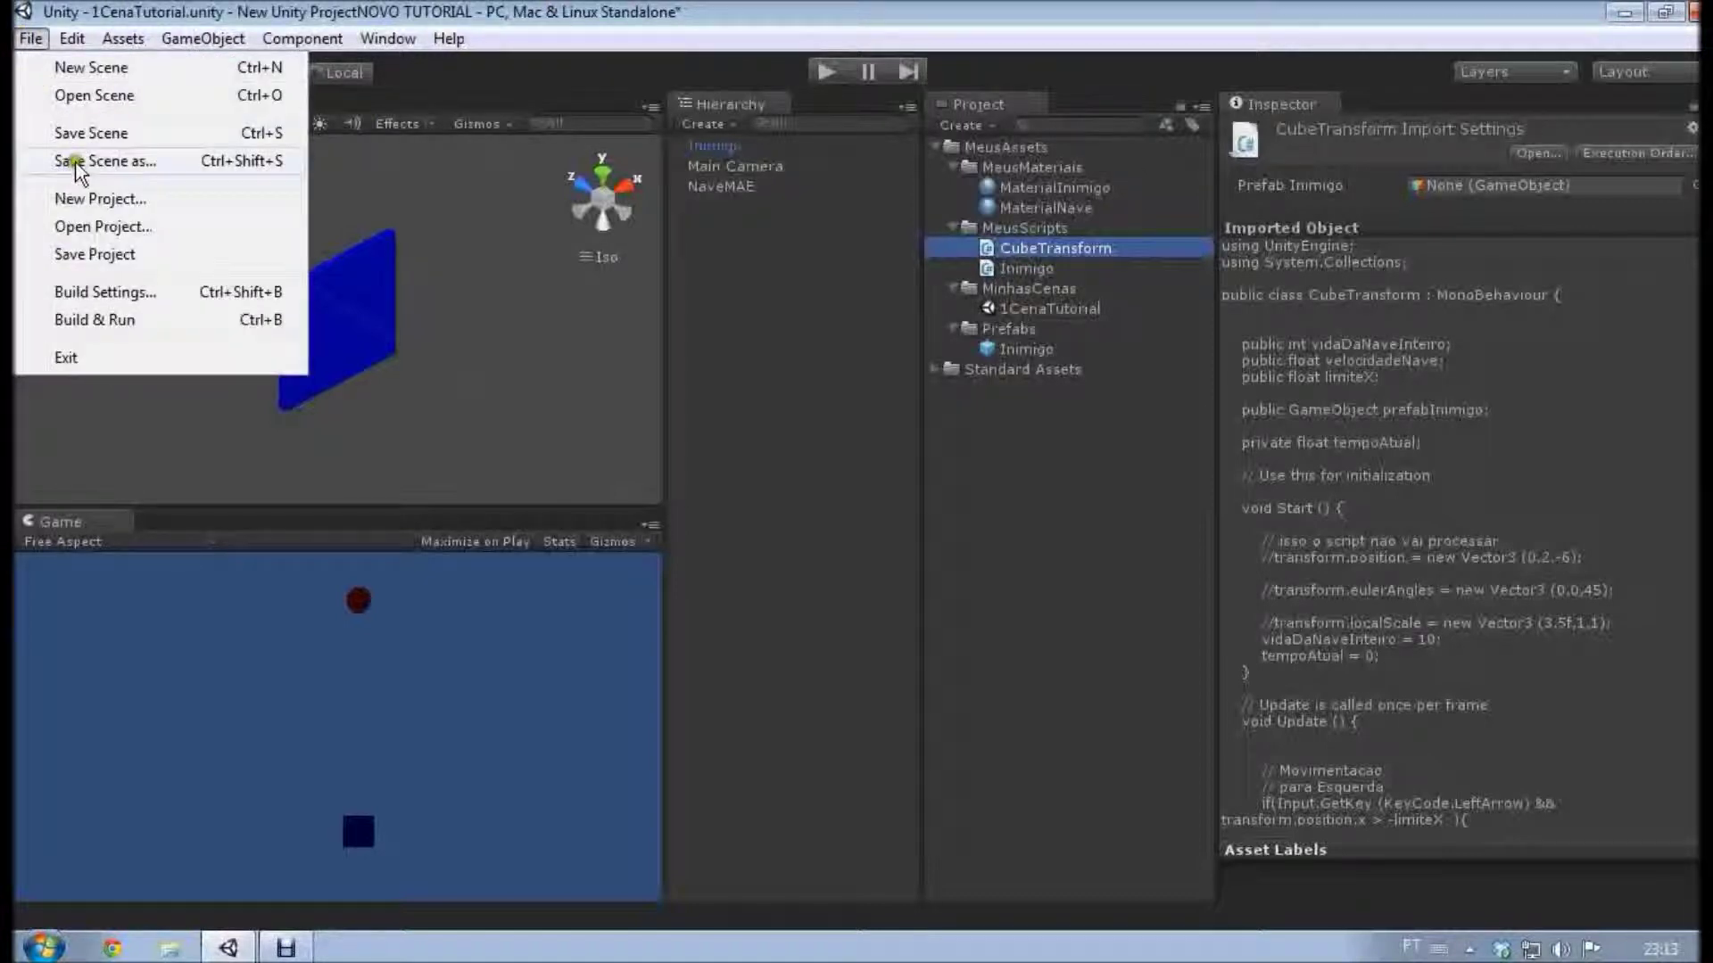
left_click(960, 5)
left_click(1024, 269)
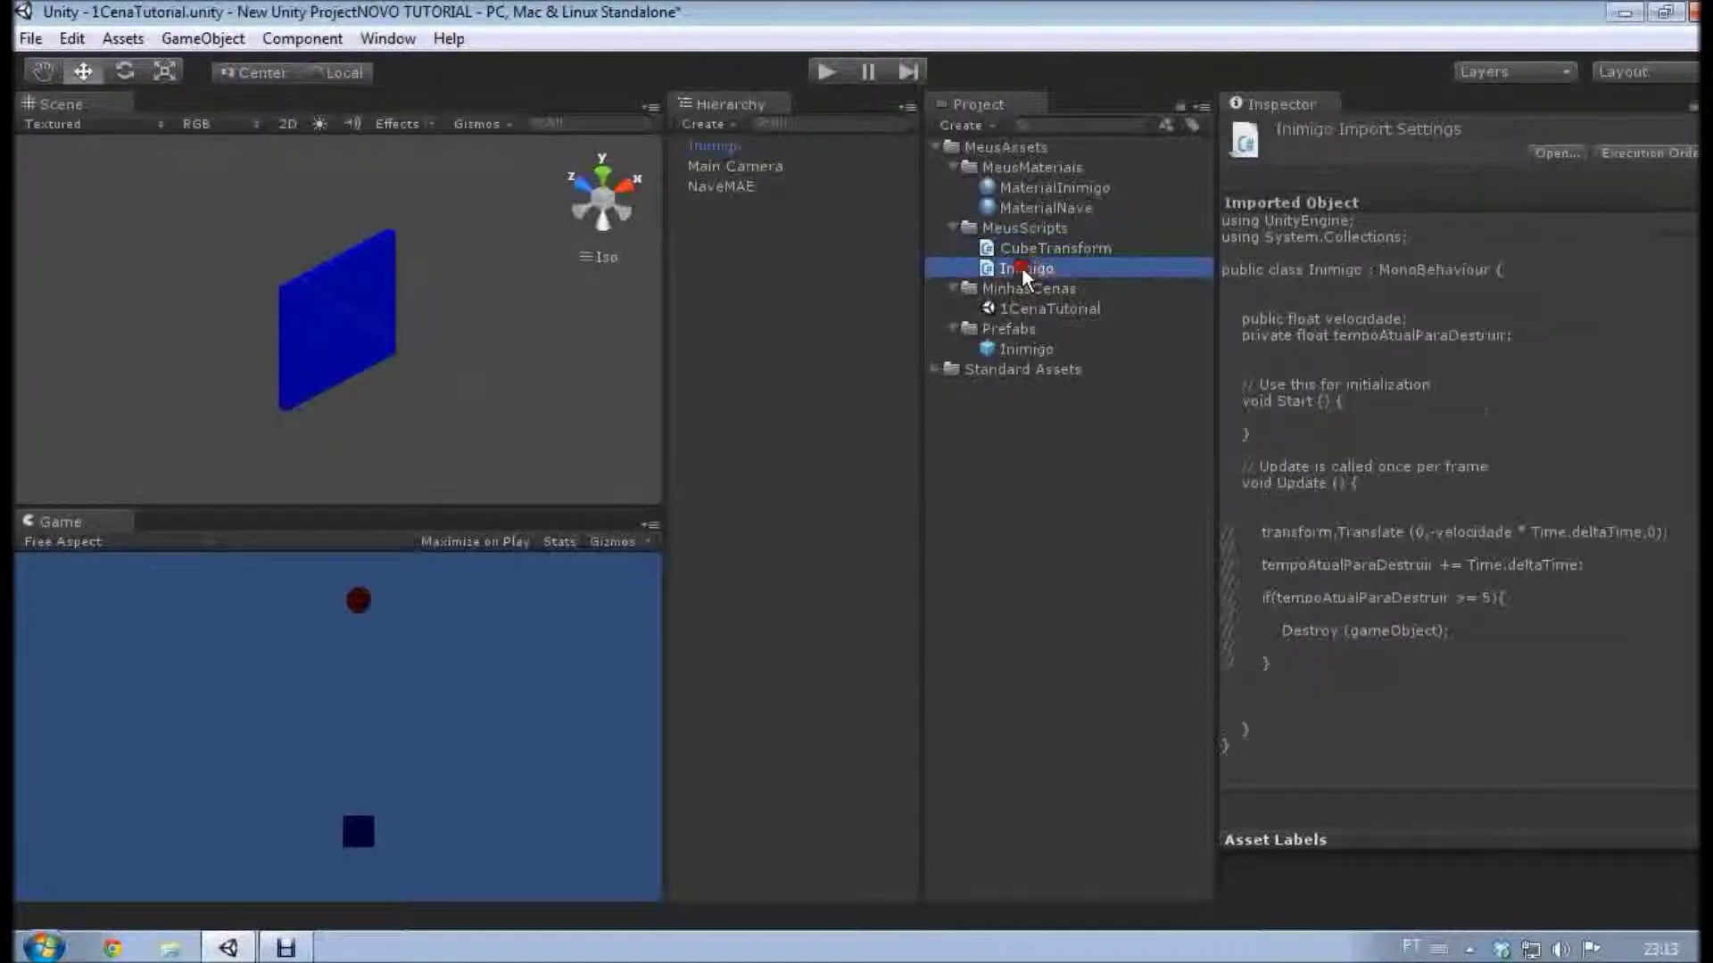
left_click(714, 145)
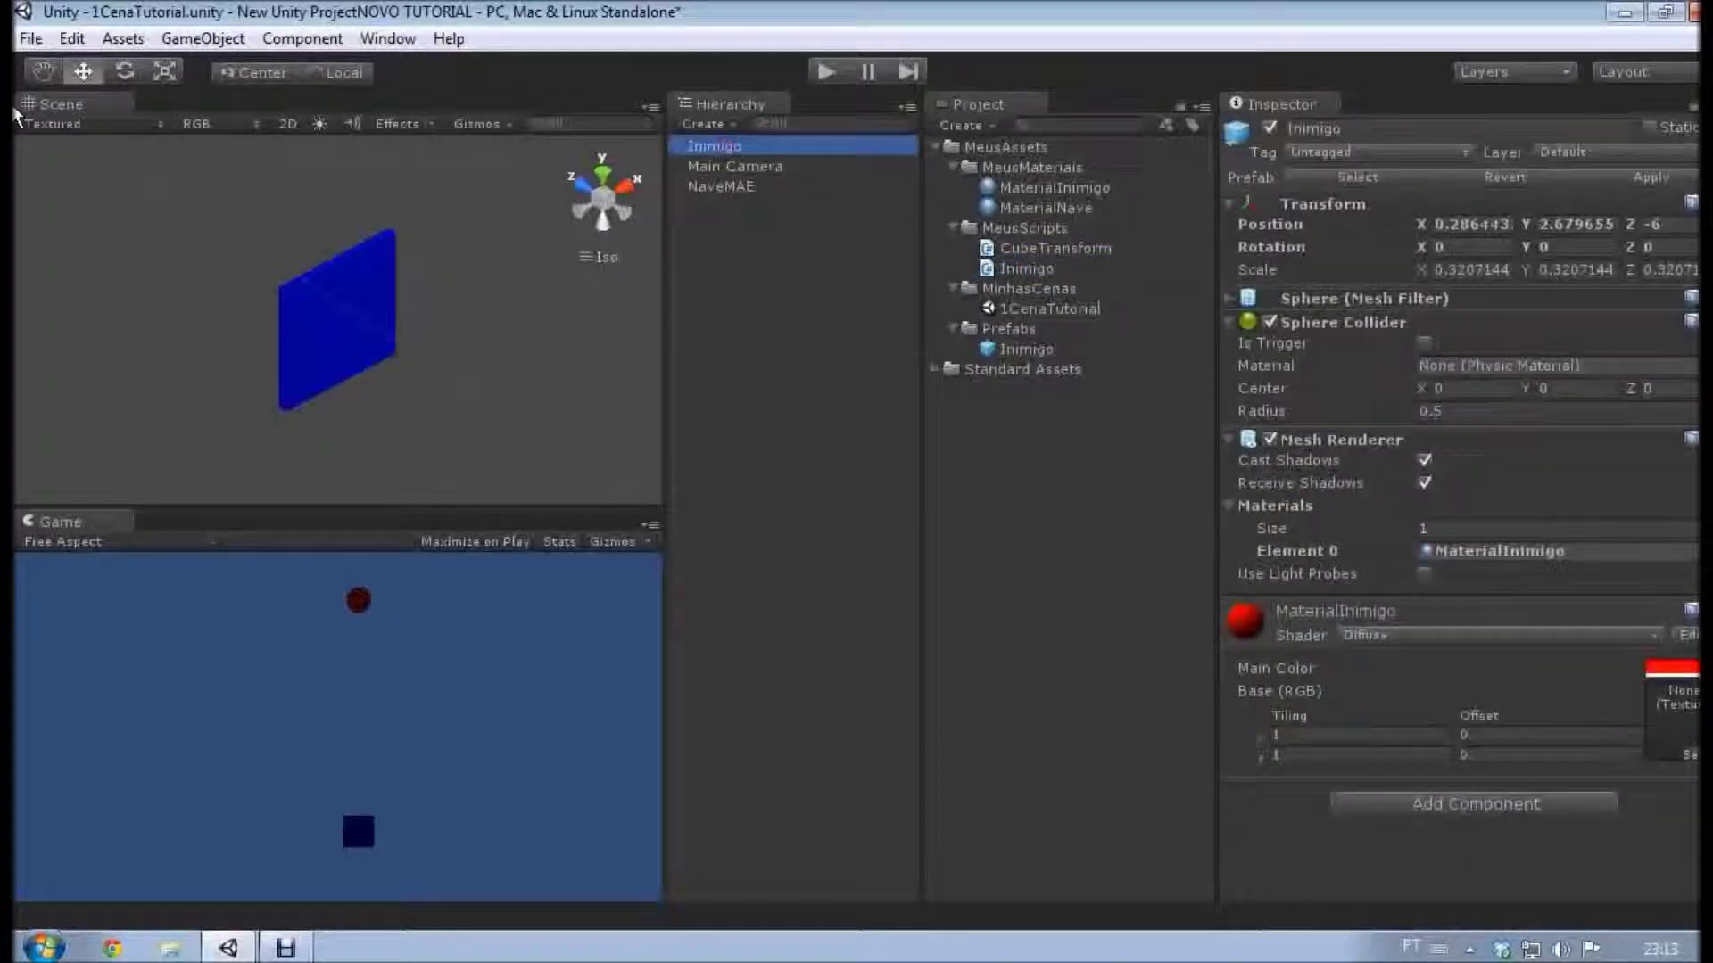
left_click(31, 38)
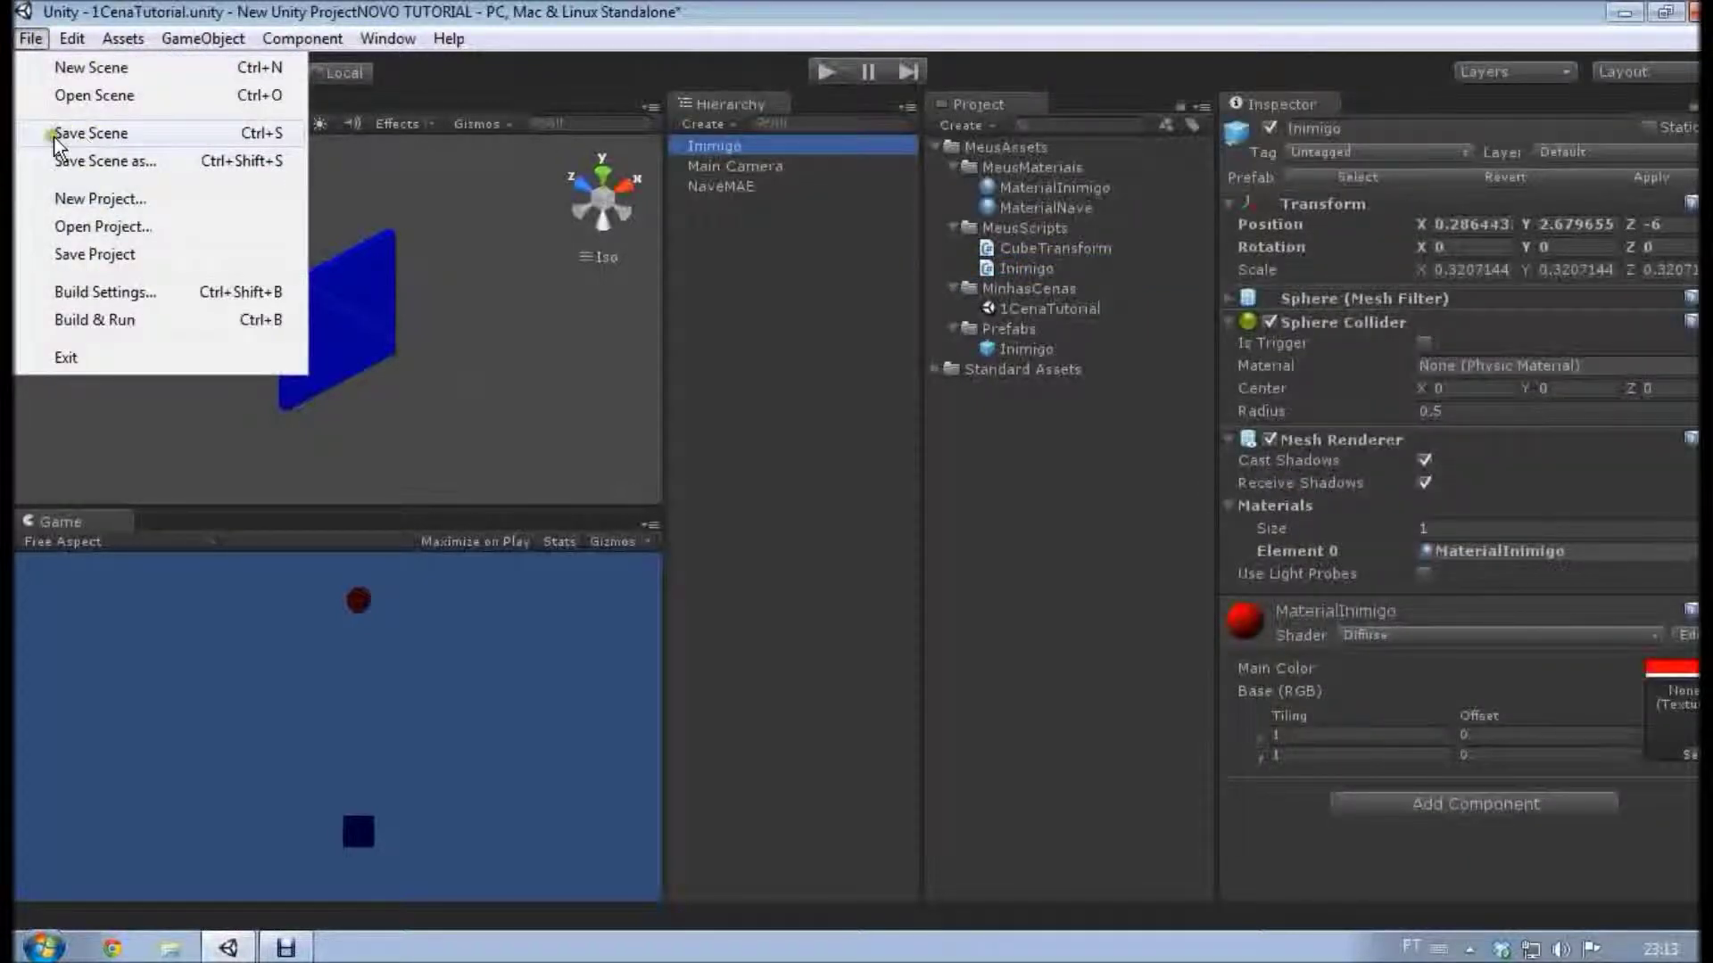
left_click(702, 286)
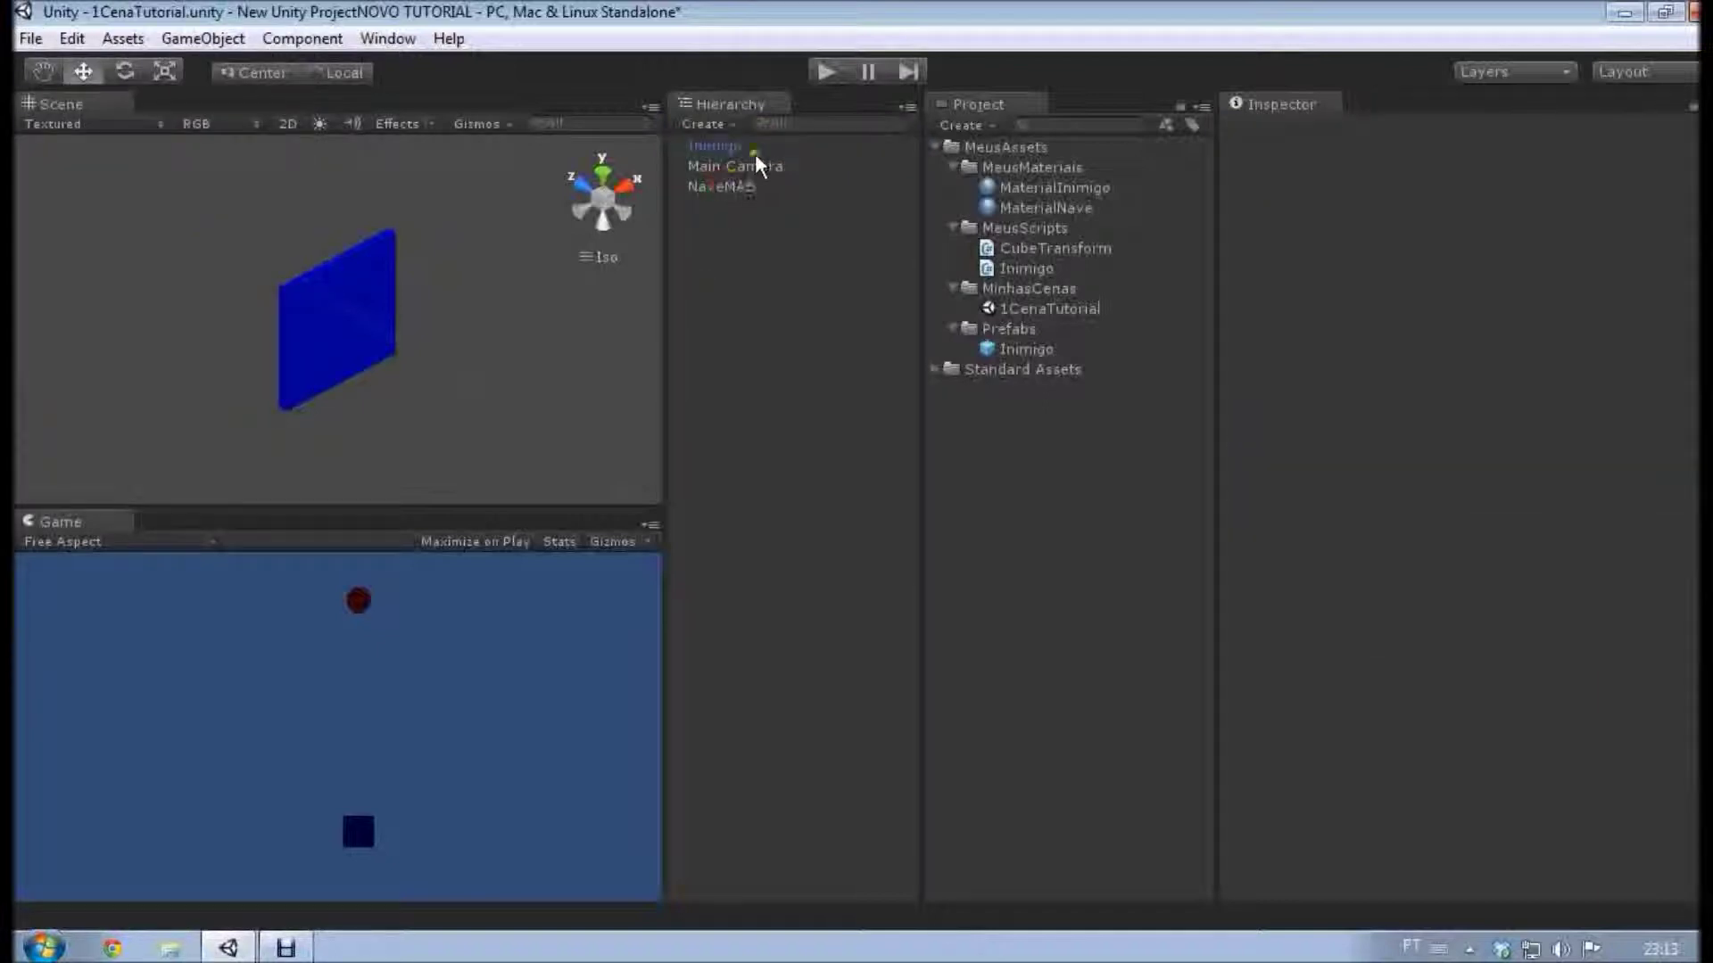
Inspect Inimigo, Main Camera and NaveMAE in turn, then select the MaterialInimigo material.
left_click(755, 151)
left_click(738, 169)
left_click(721, 179)
left_click(764, 164)
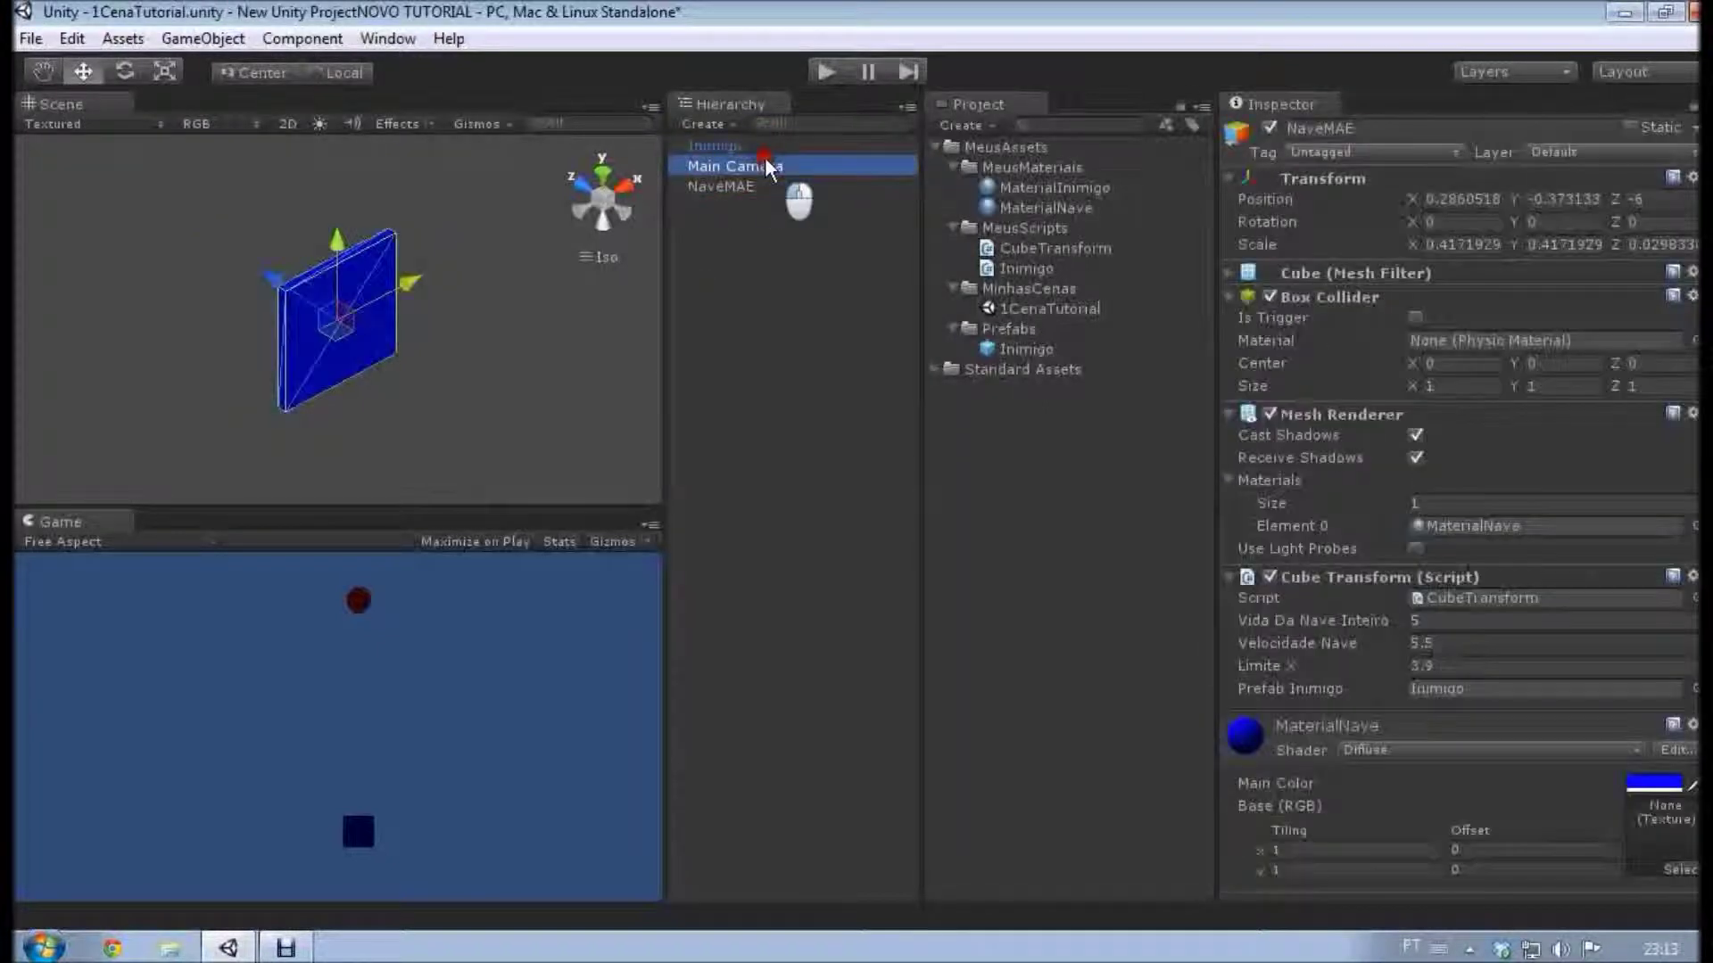
left_click(712, 186)
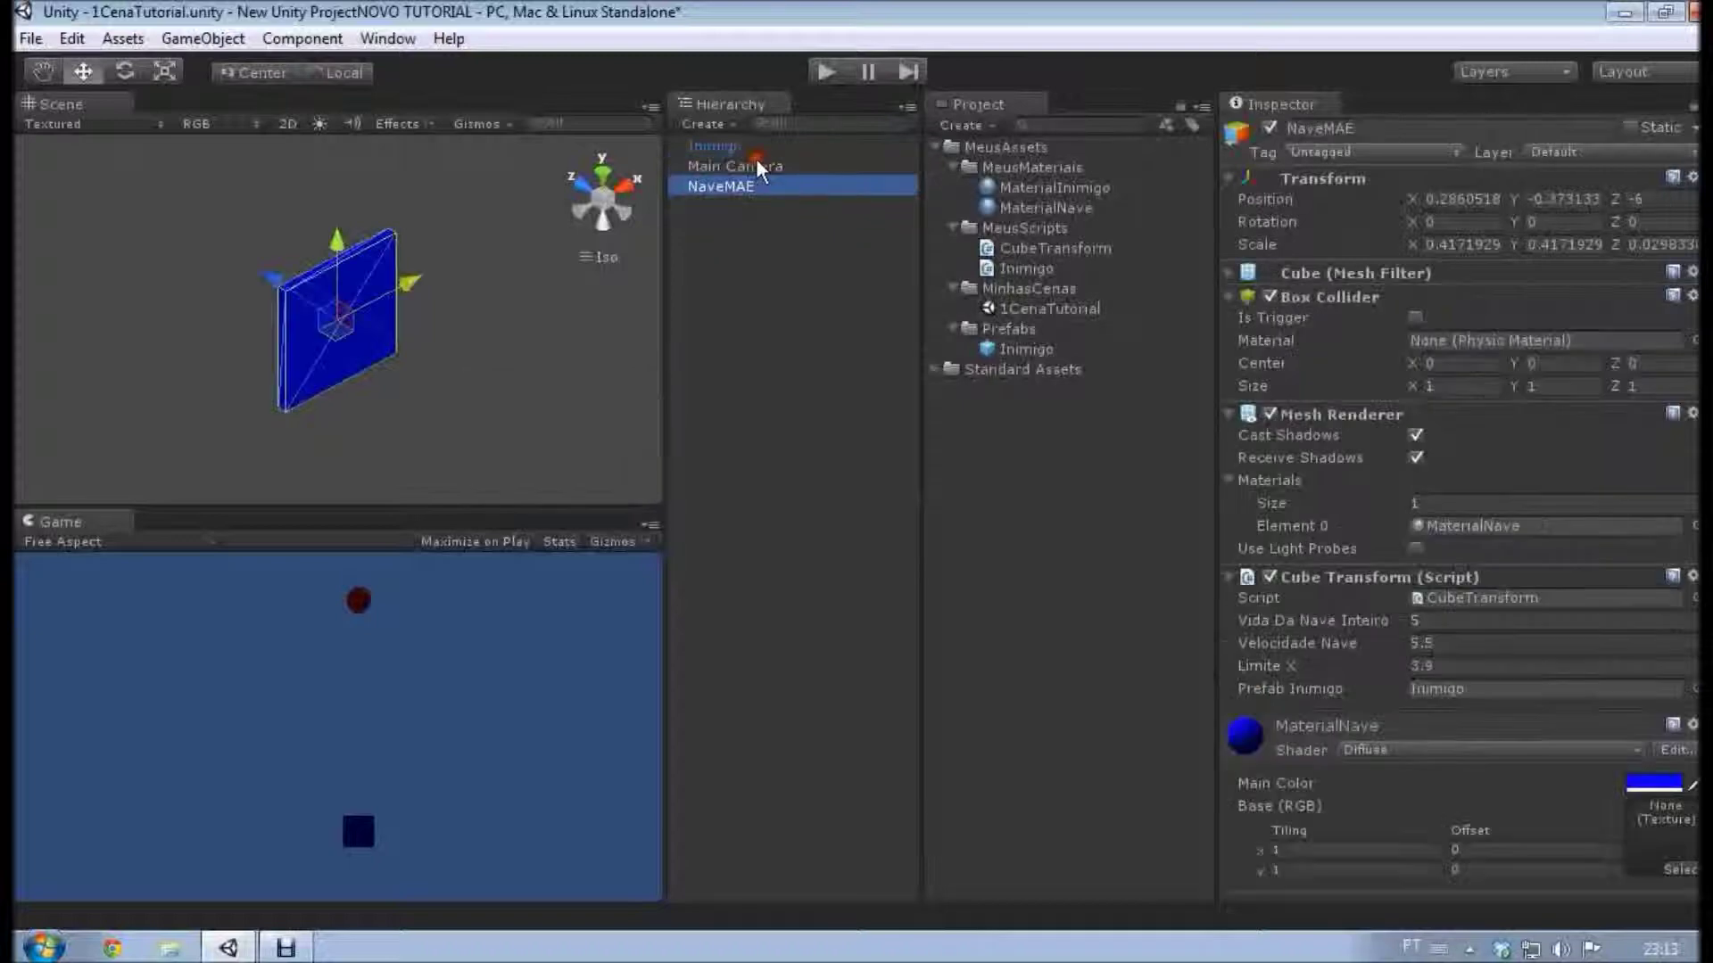
left_click(757, 160)
left_click(769, 146)
left_click(739, 163)
left_click(710, 187)
left_click(744, 166)
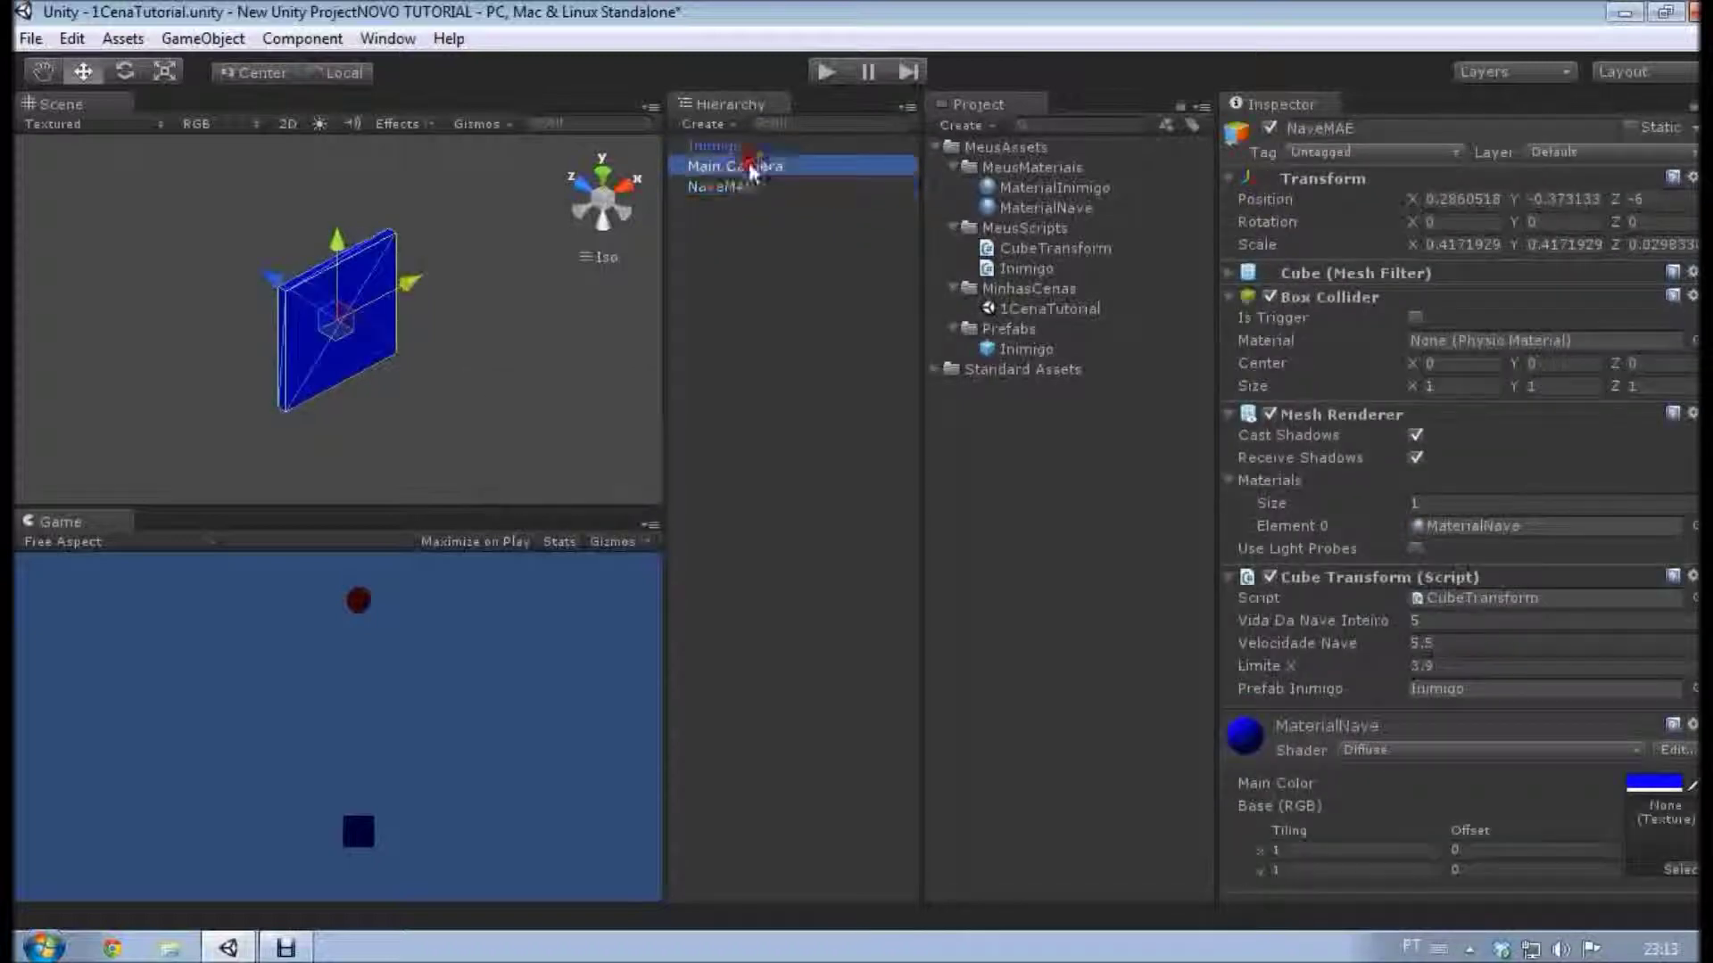
left_click(770, 147)
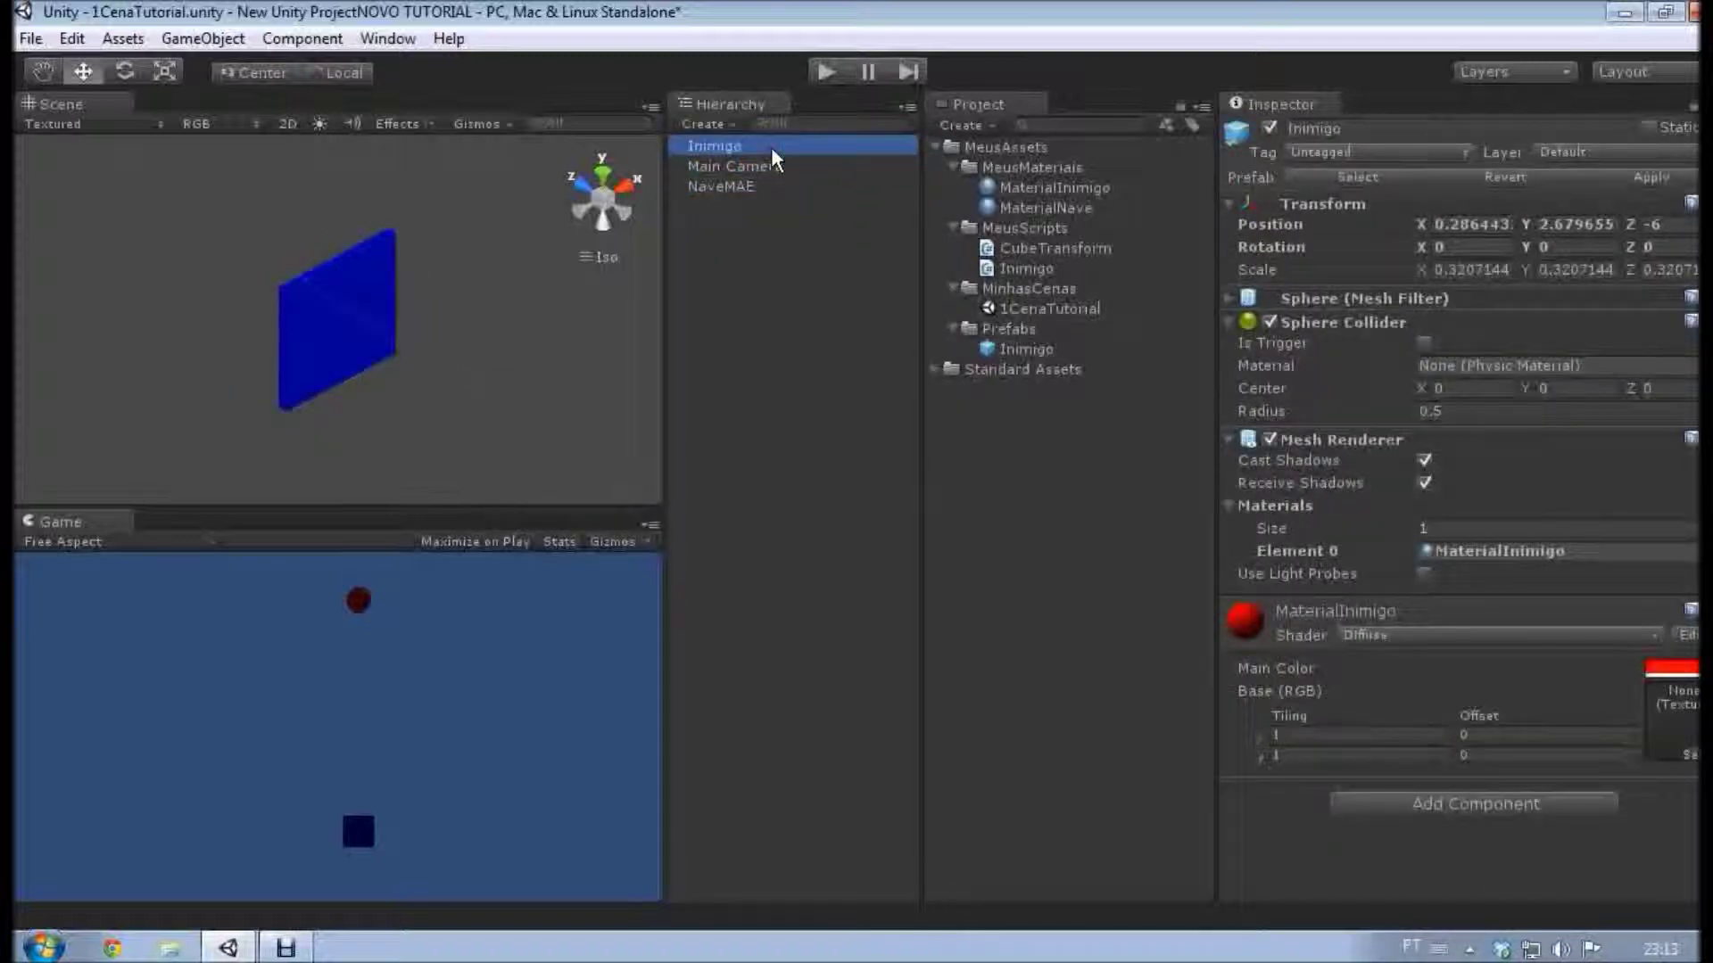
left_click(1067, 186)
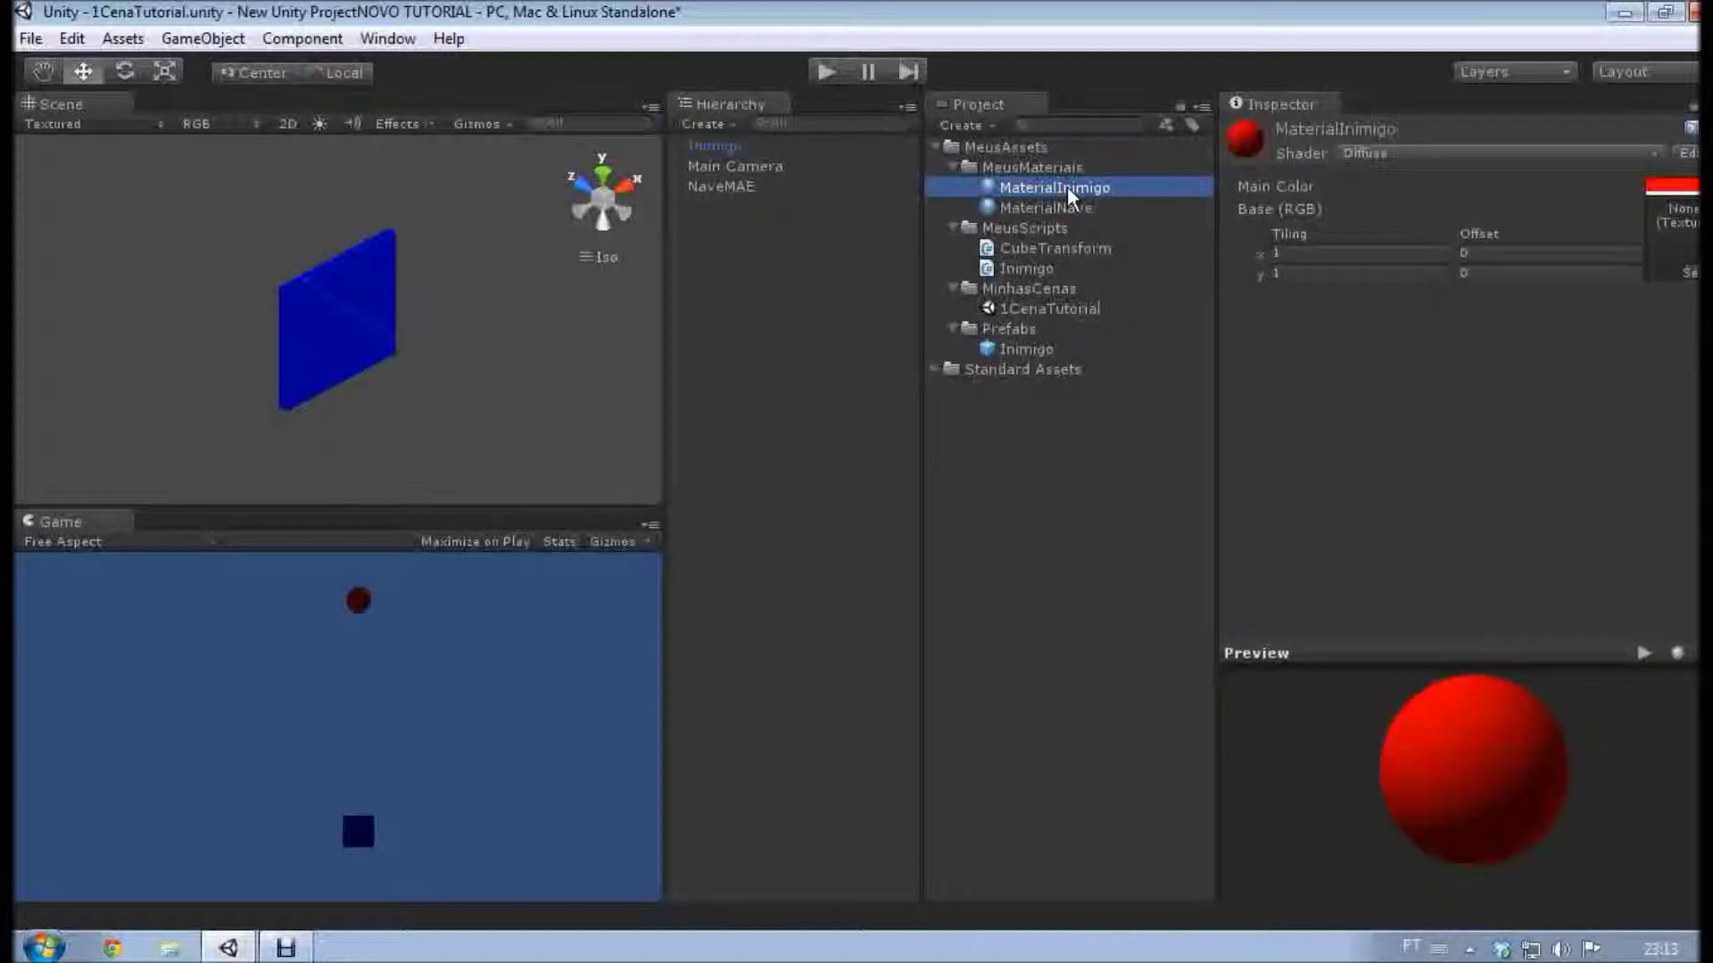
Try shifting MaterialInimigo's colour away from red, then undo it back to red.
left_click(1656, 187)
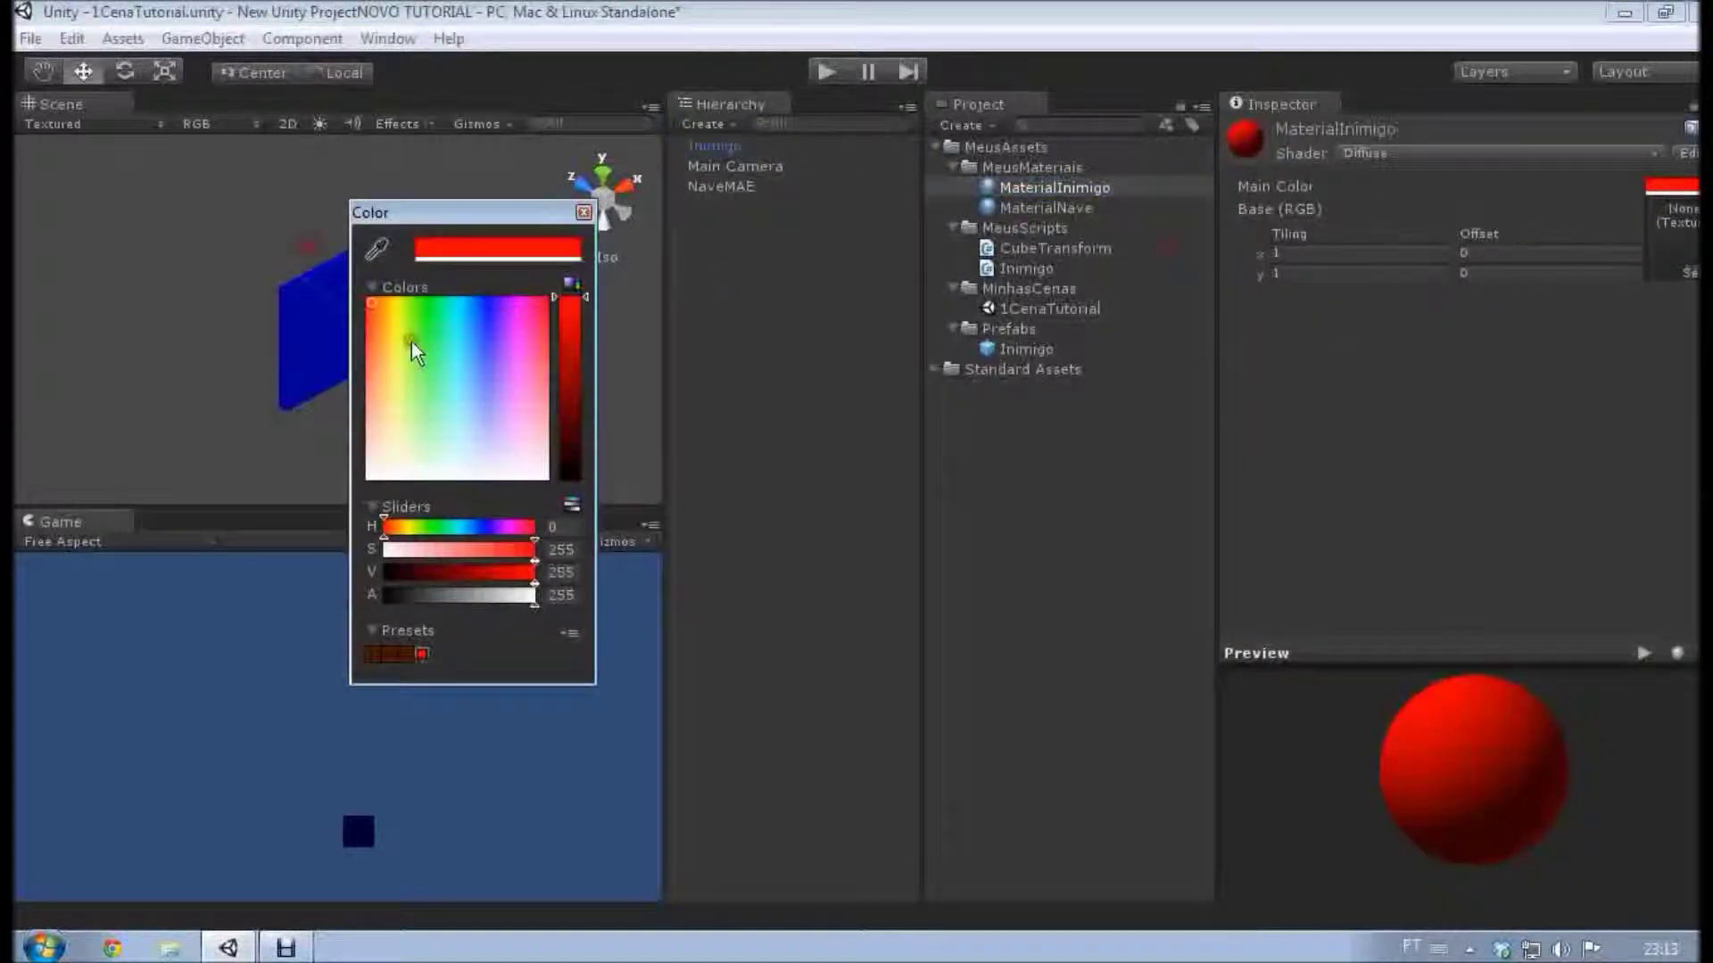
left_click_drag(411, 340, 433, 282)
left_click(704, 304)
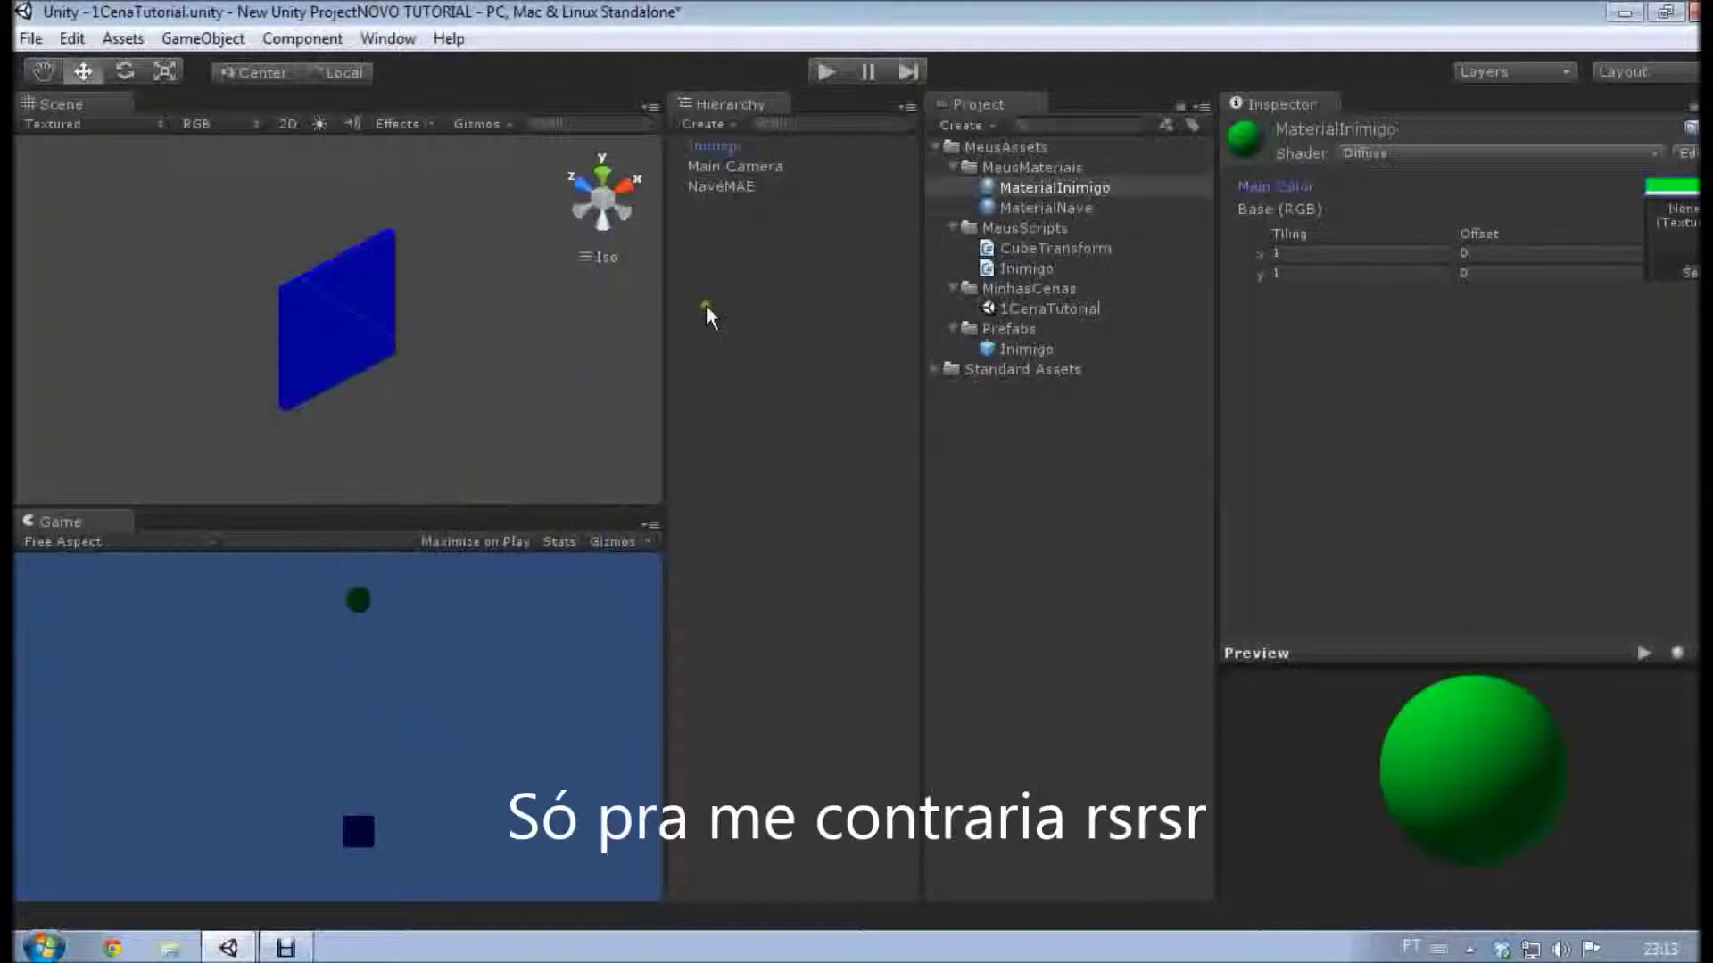
key("ctrl+z")
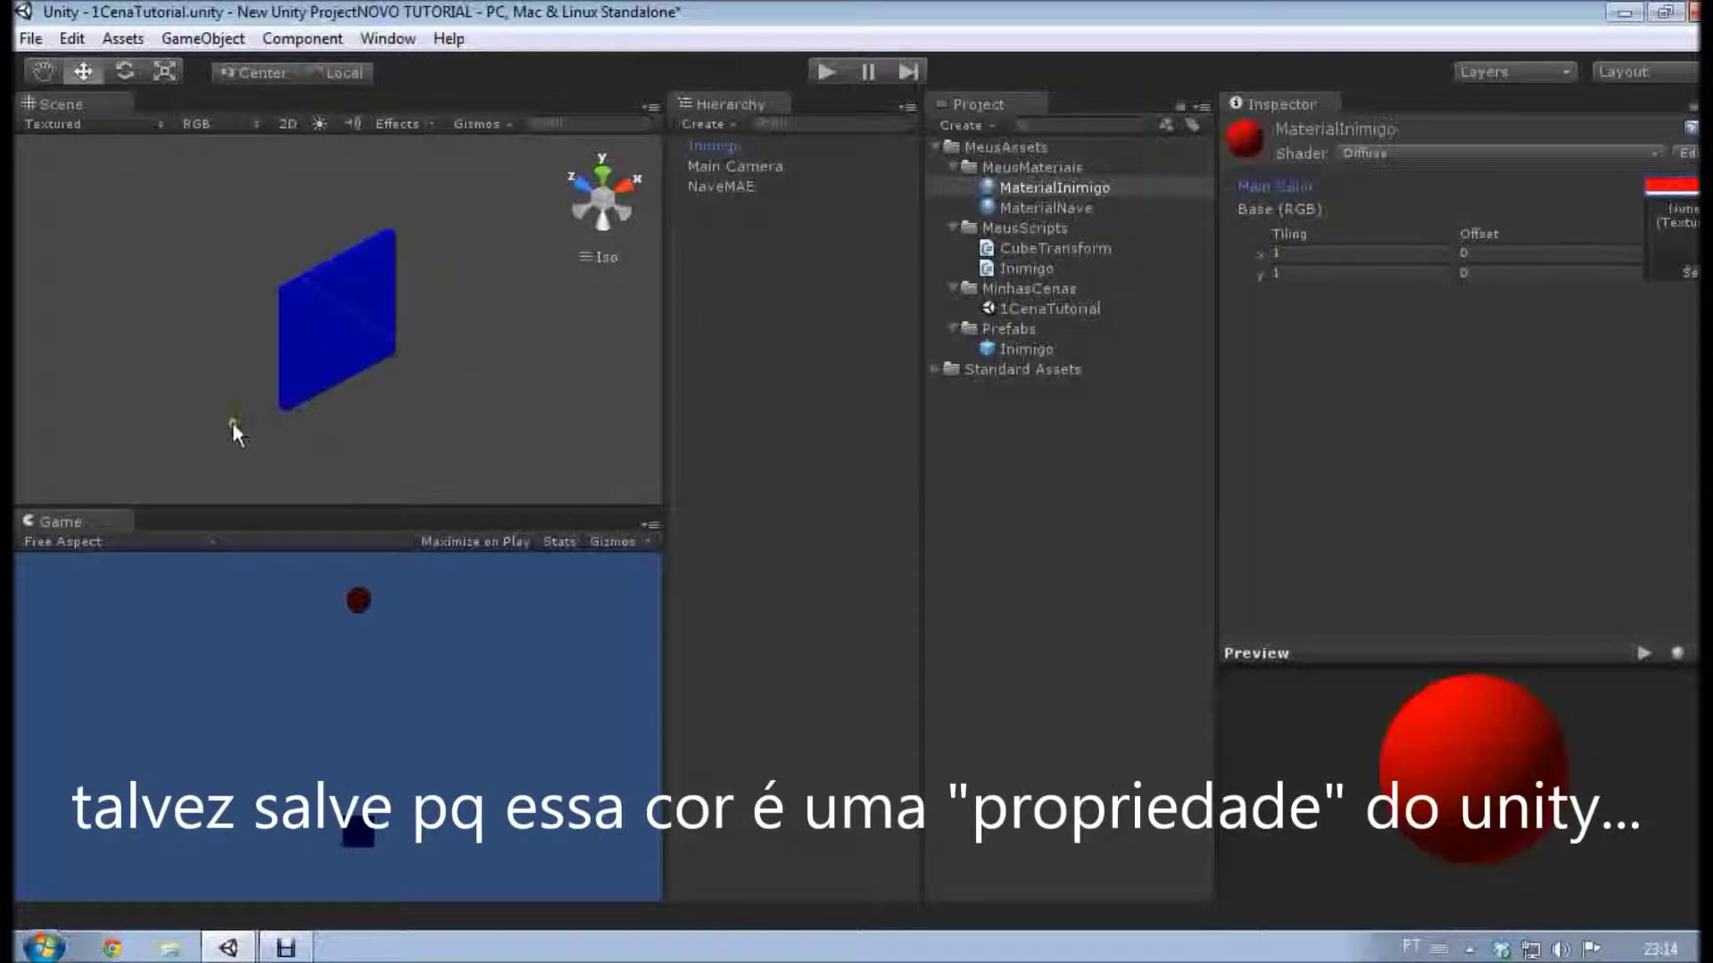
Disable the Inimigo prefab's Mesh Renderer to hide the red enemy sphere.
left_click(745, 149)
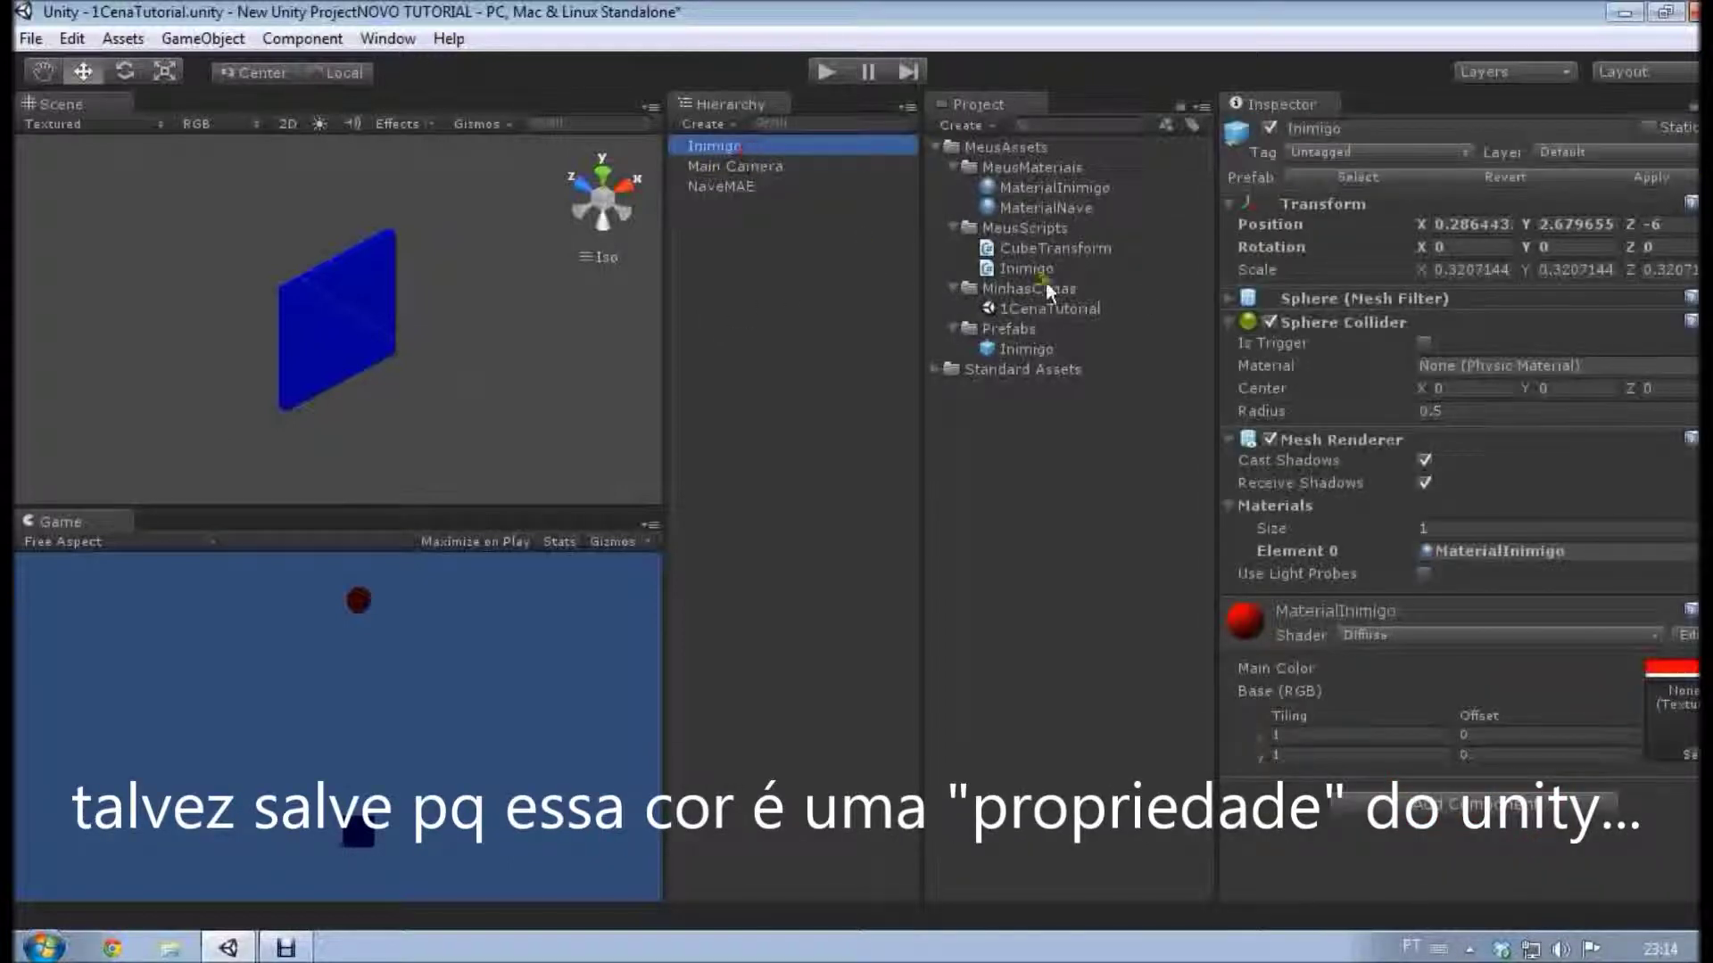
left_click(1004, 353)
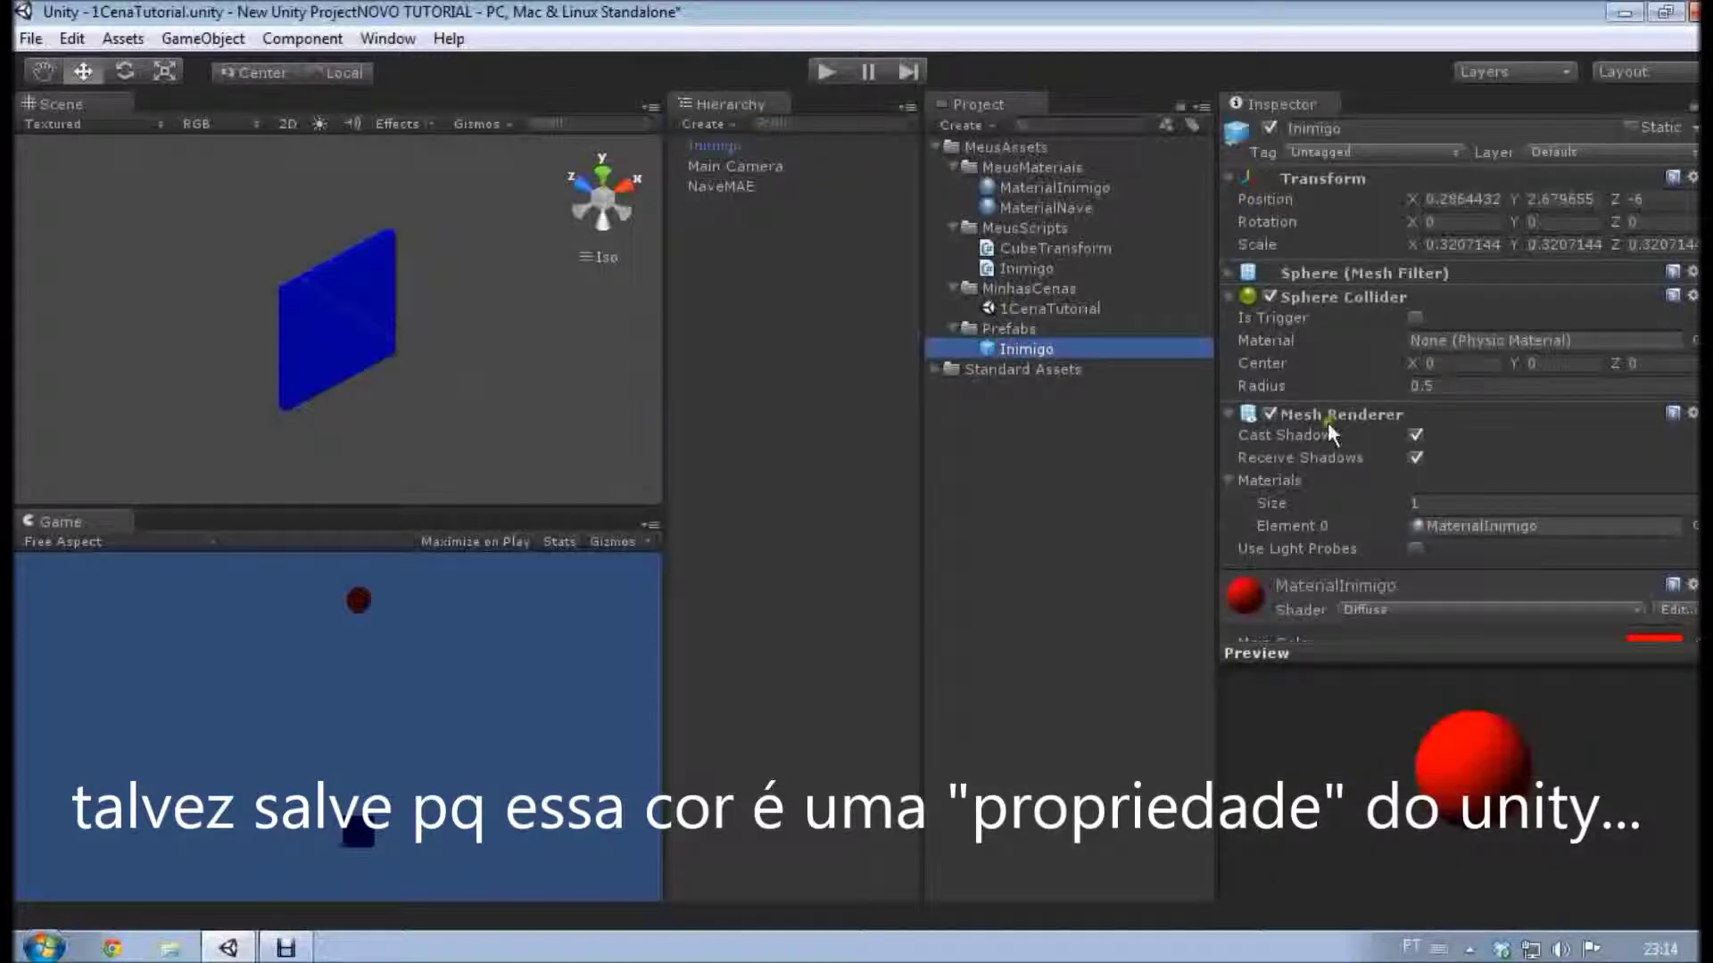
left_click(1270, 415)
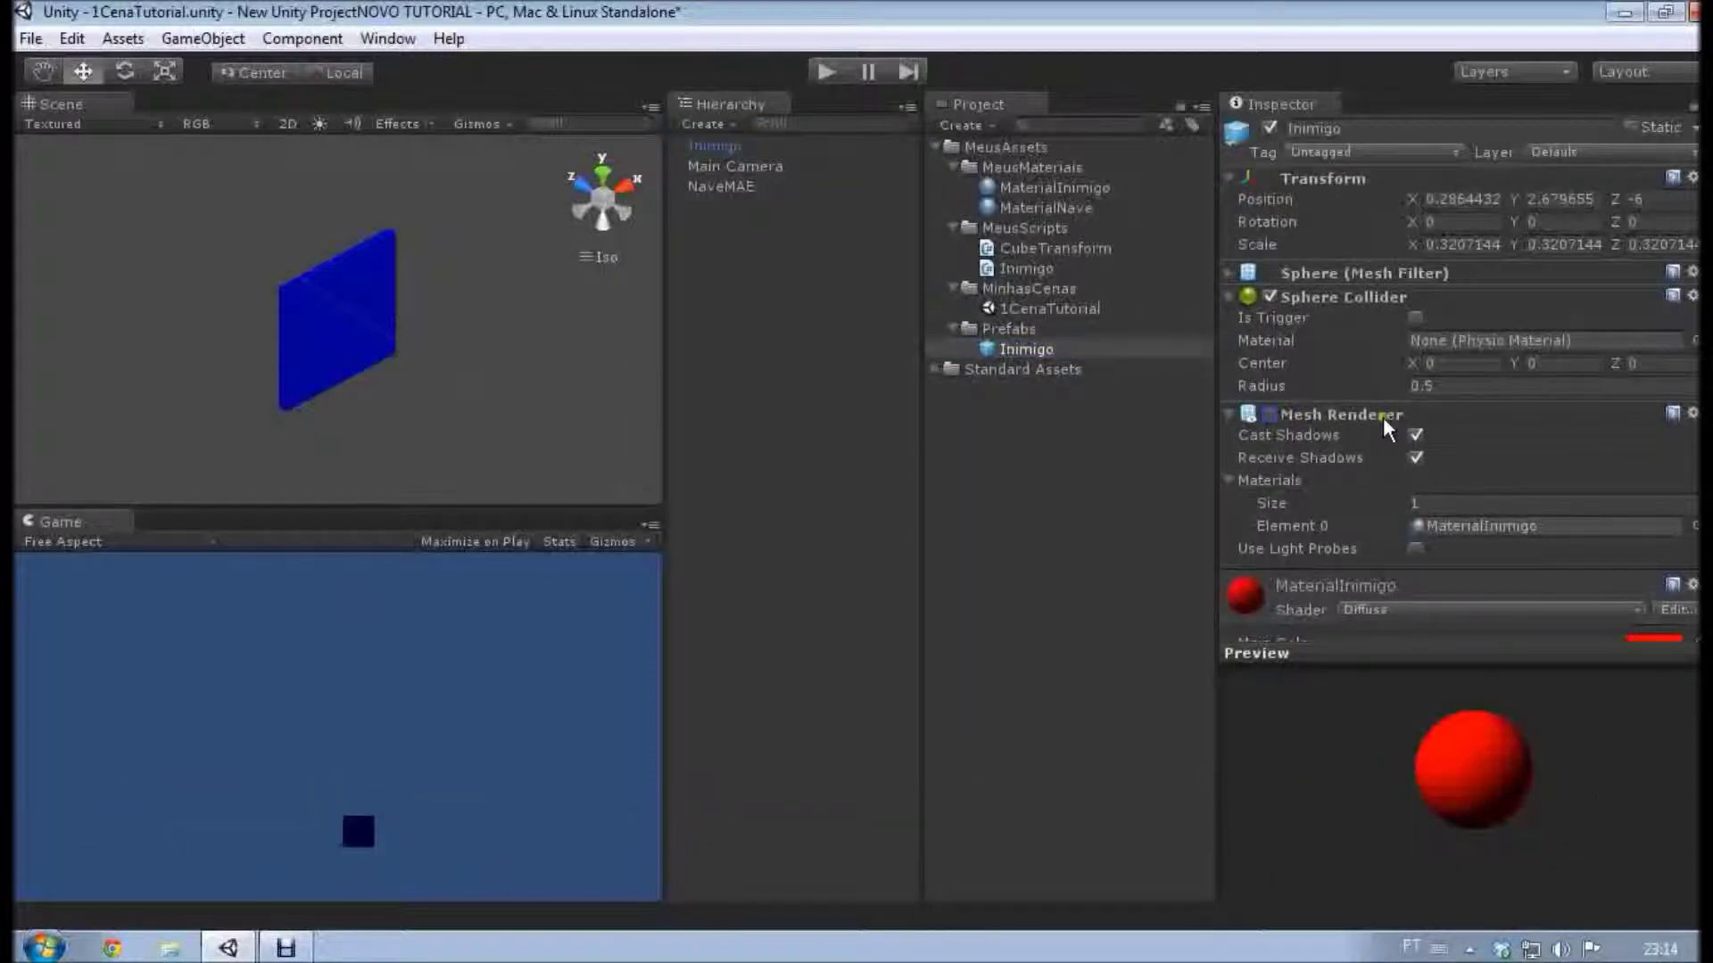
key("ctrl+z")
Toggle the Mesh Renderer on the Inimigo prefab and scene object off and on, ending enabled.
left_click(1004, 349)
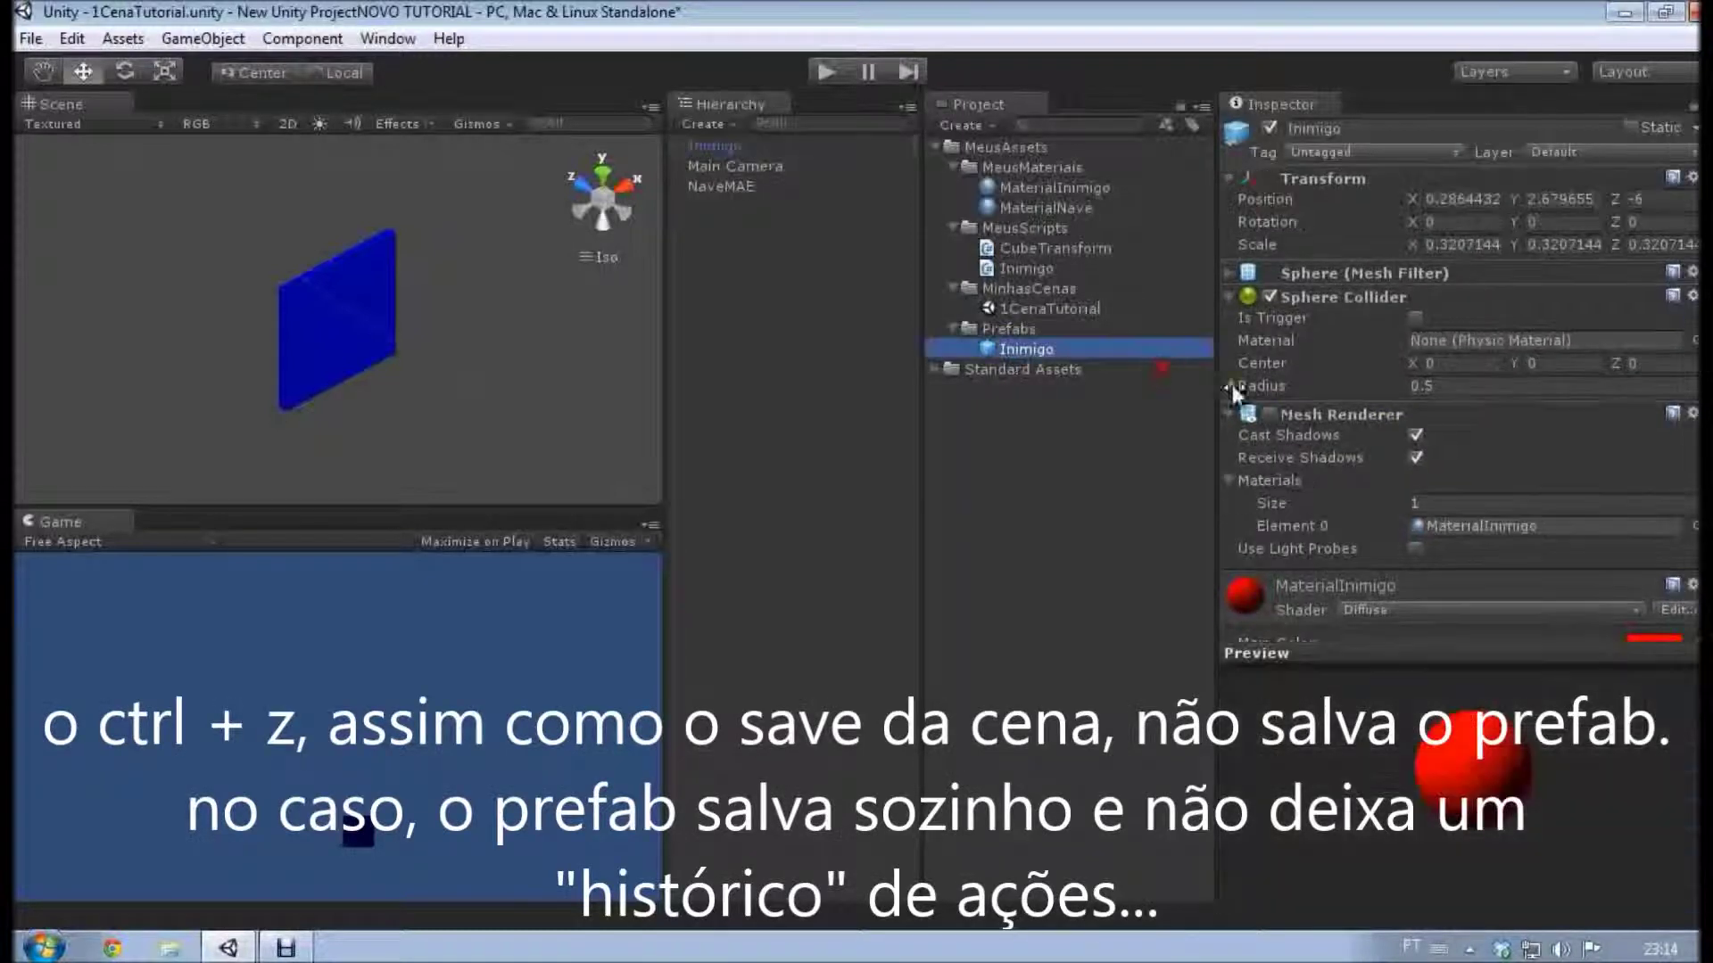
left_click(1267, 416)
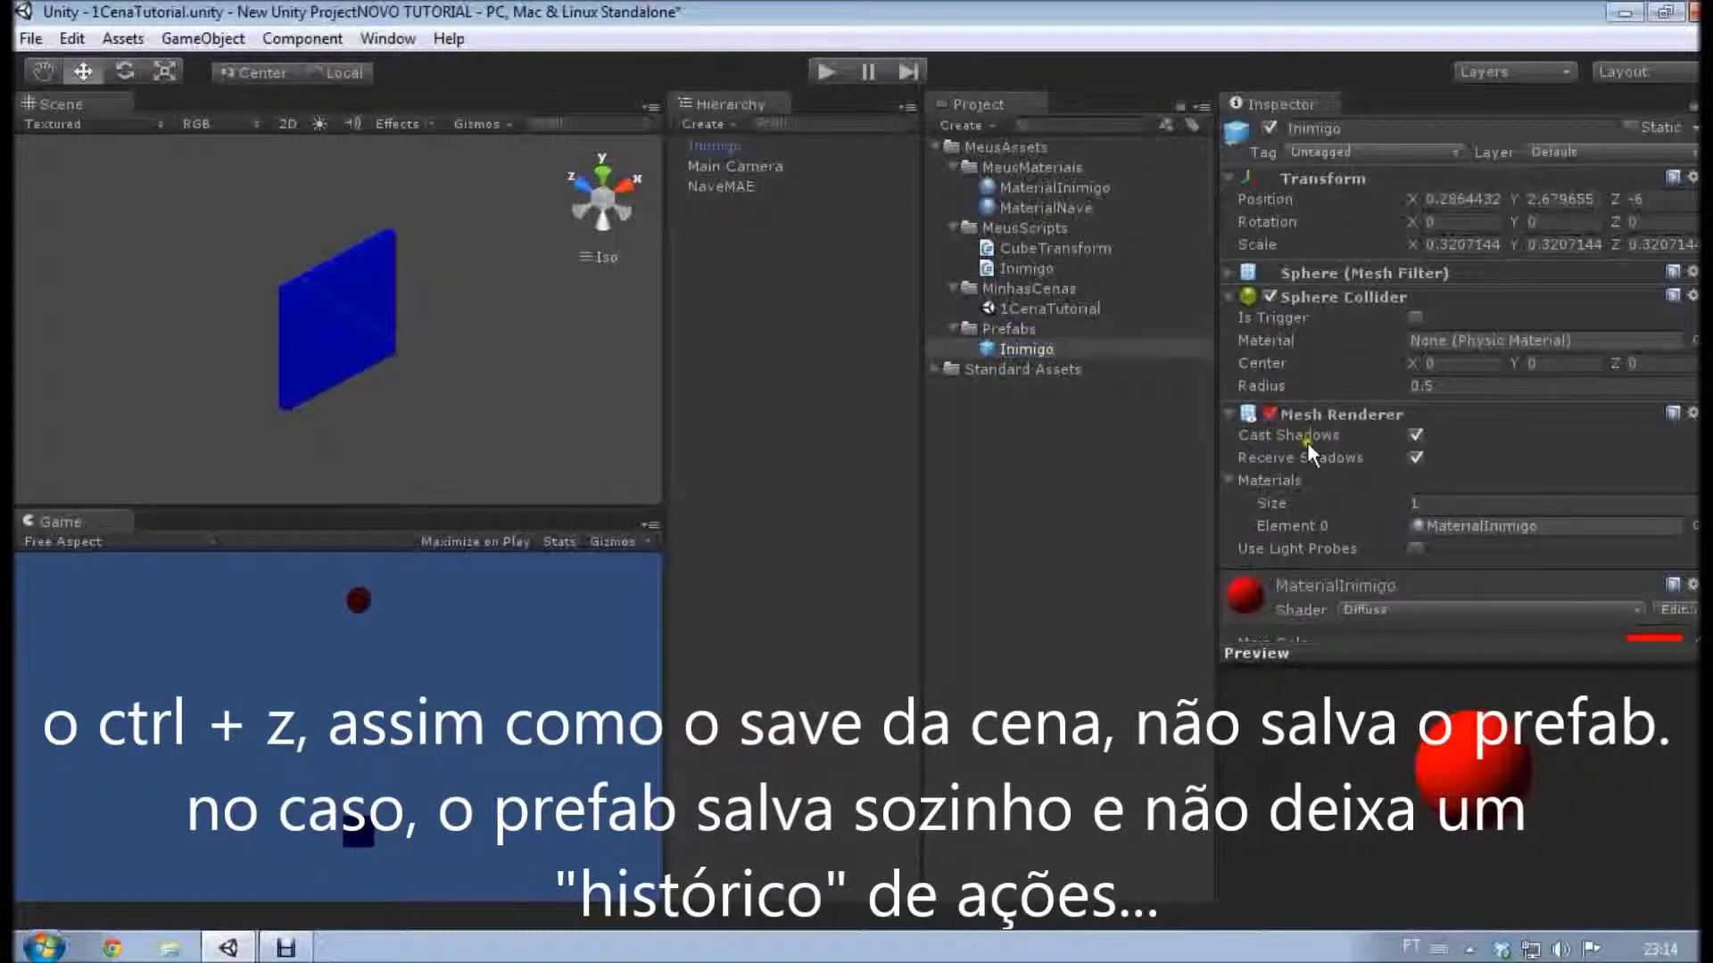
left_click(1268, 413)
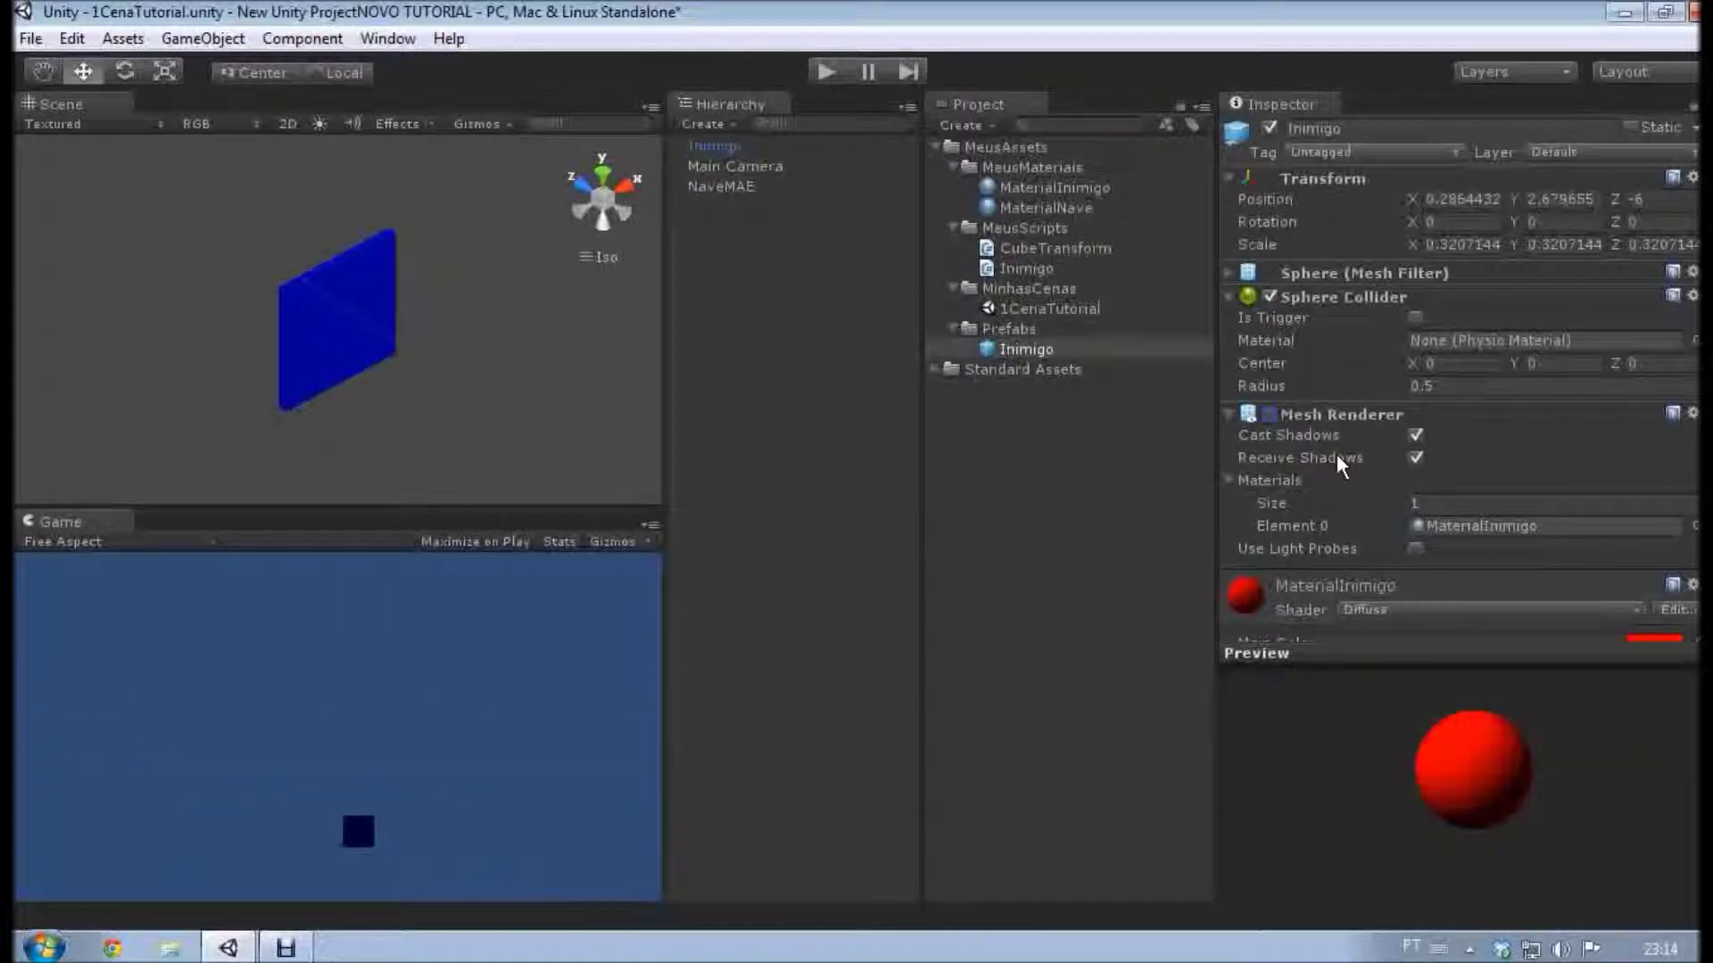
left_click(1270, 415)
left_click(718, 145)
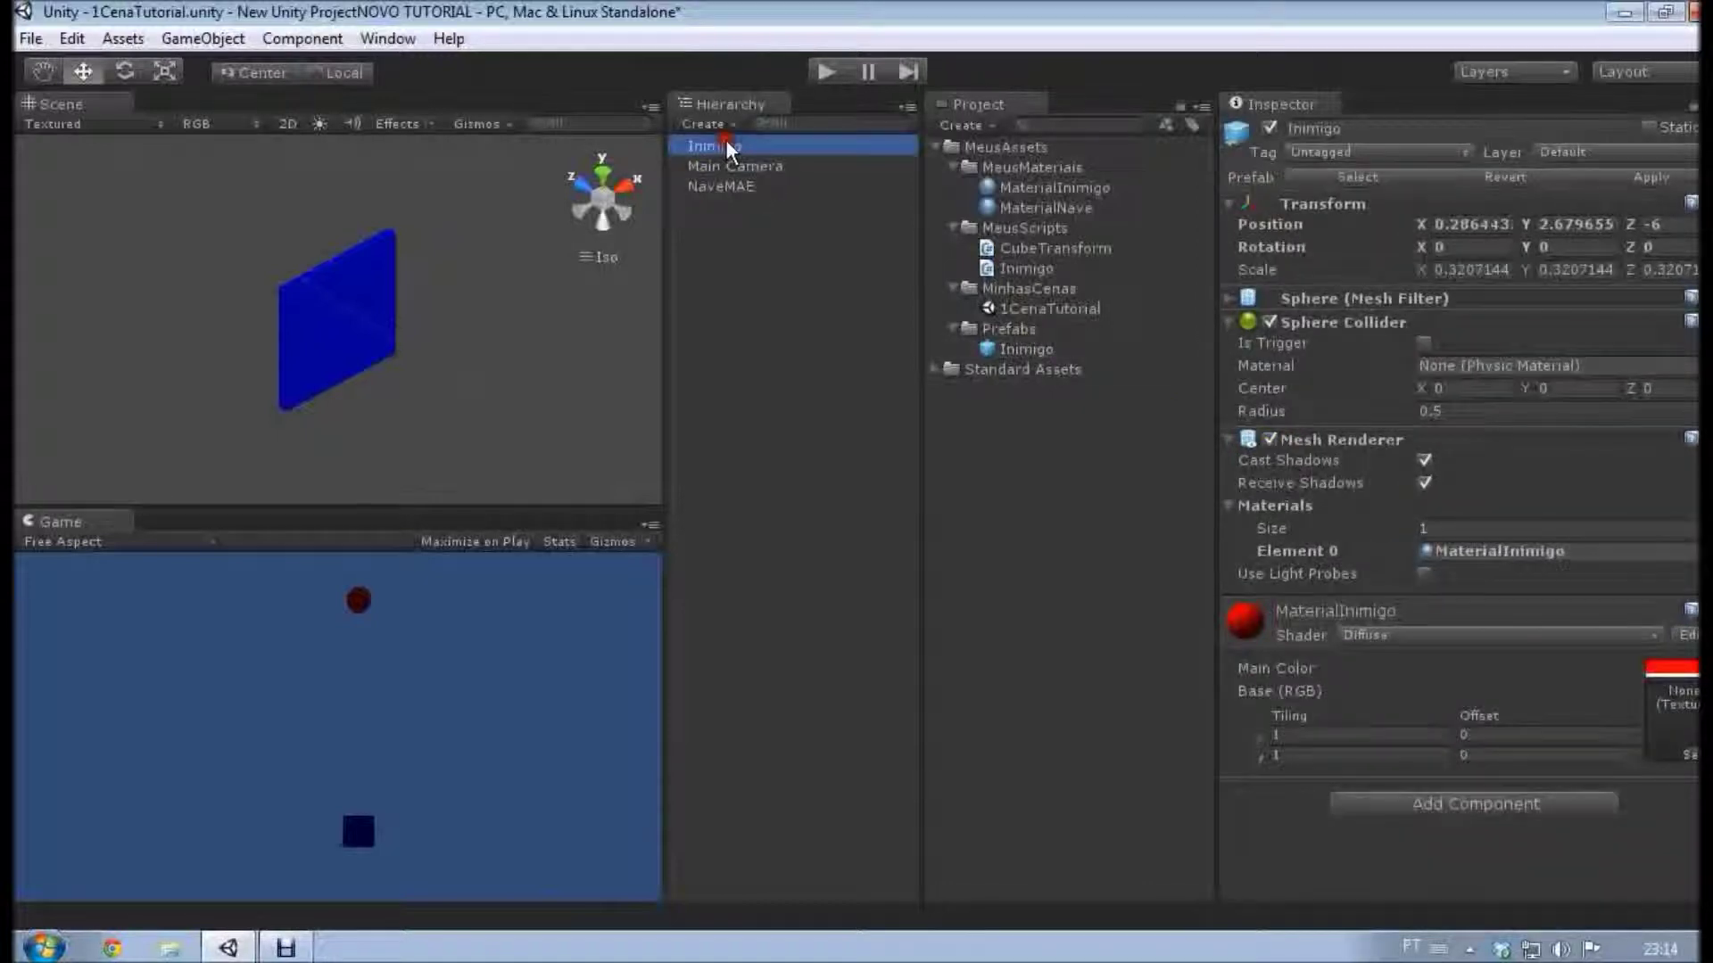
left_click(1270, 440)
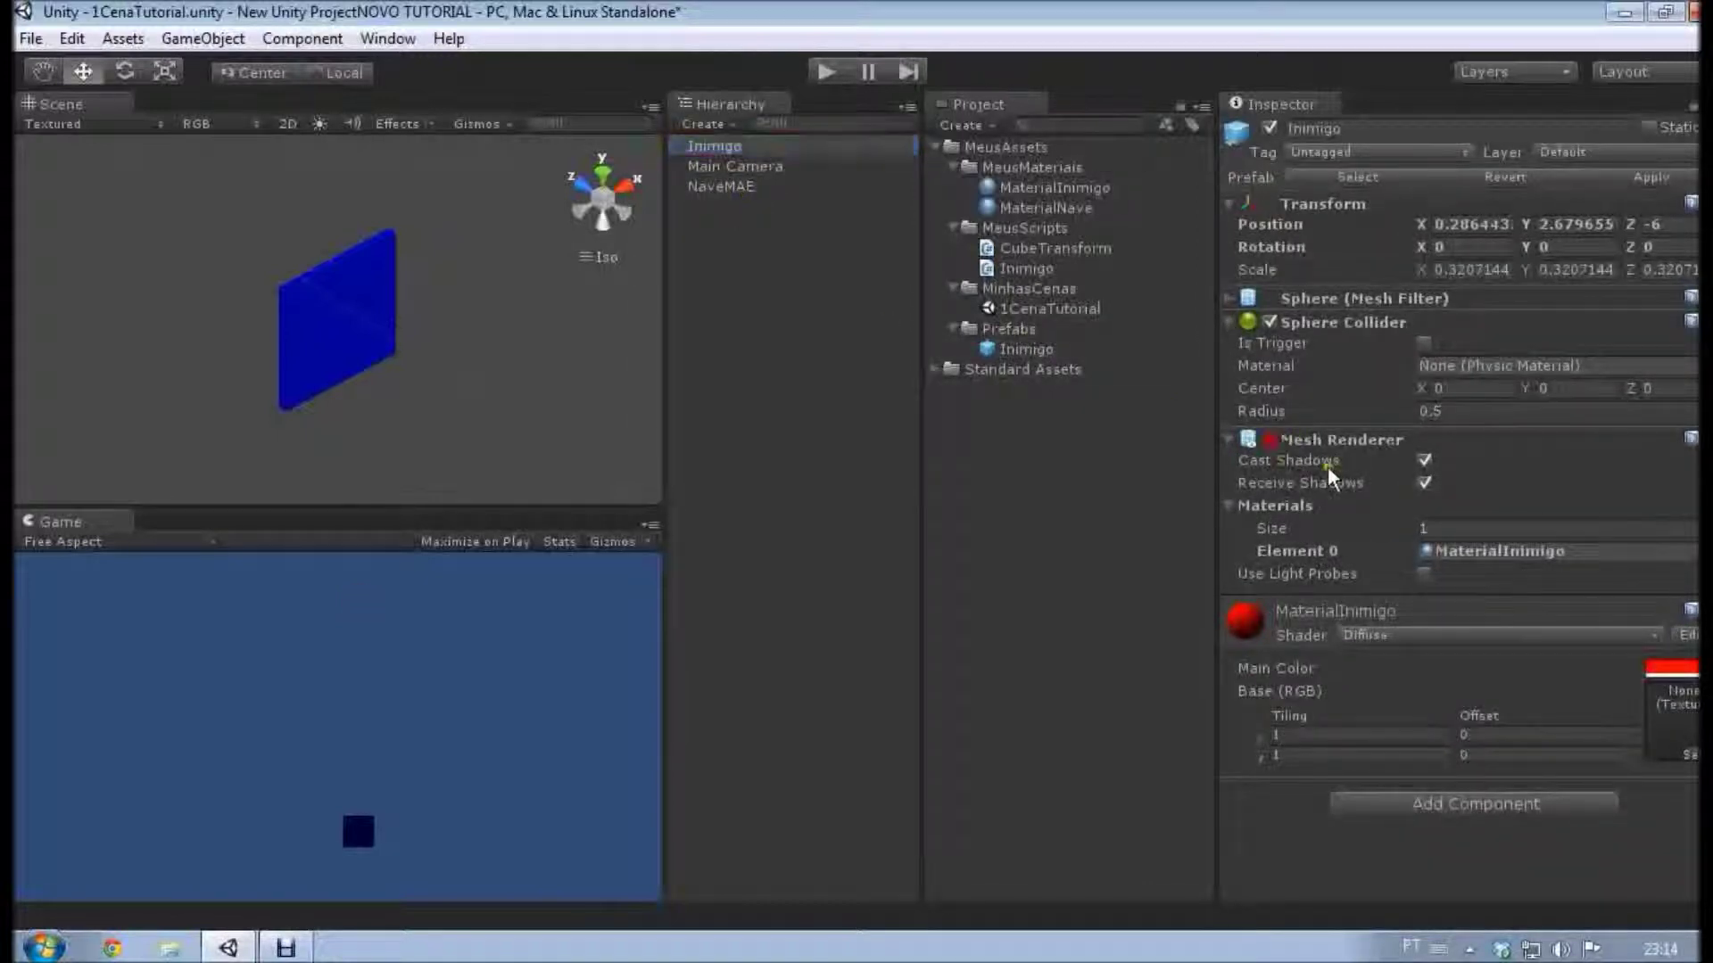
left_click(1270, 440)
Switch the prefab's Mesh Renderer and Sphere Collider off and back on, leaving both checked.
left_click(999, 346)
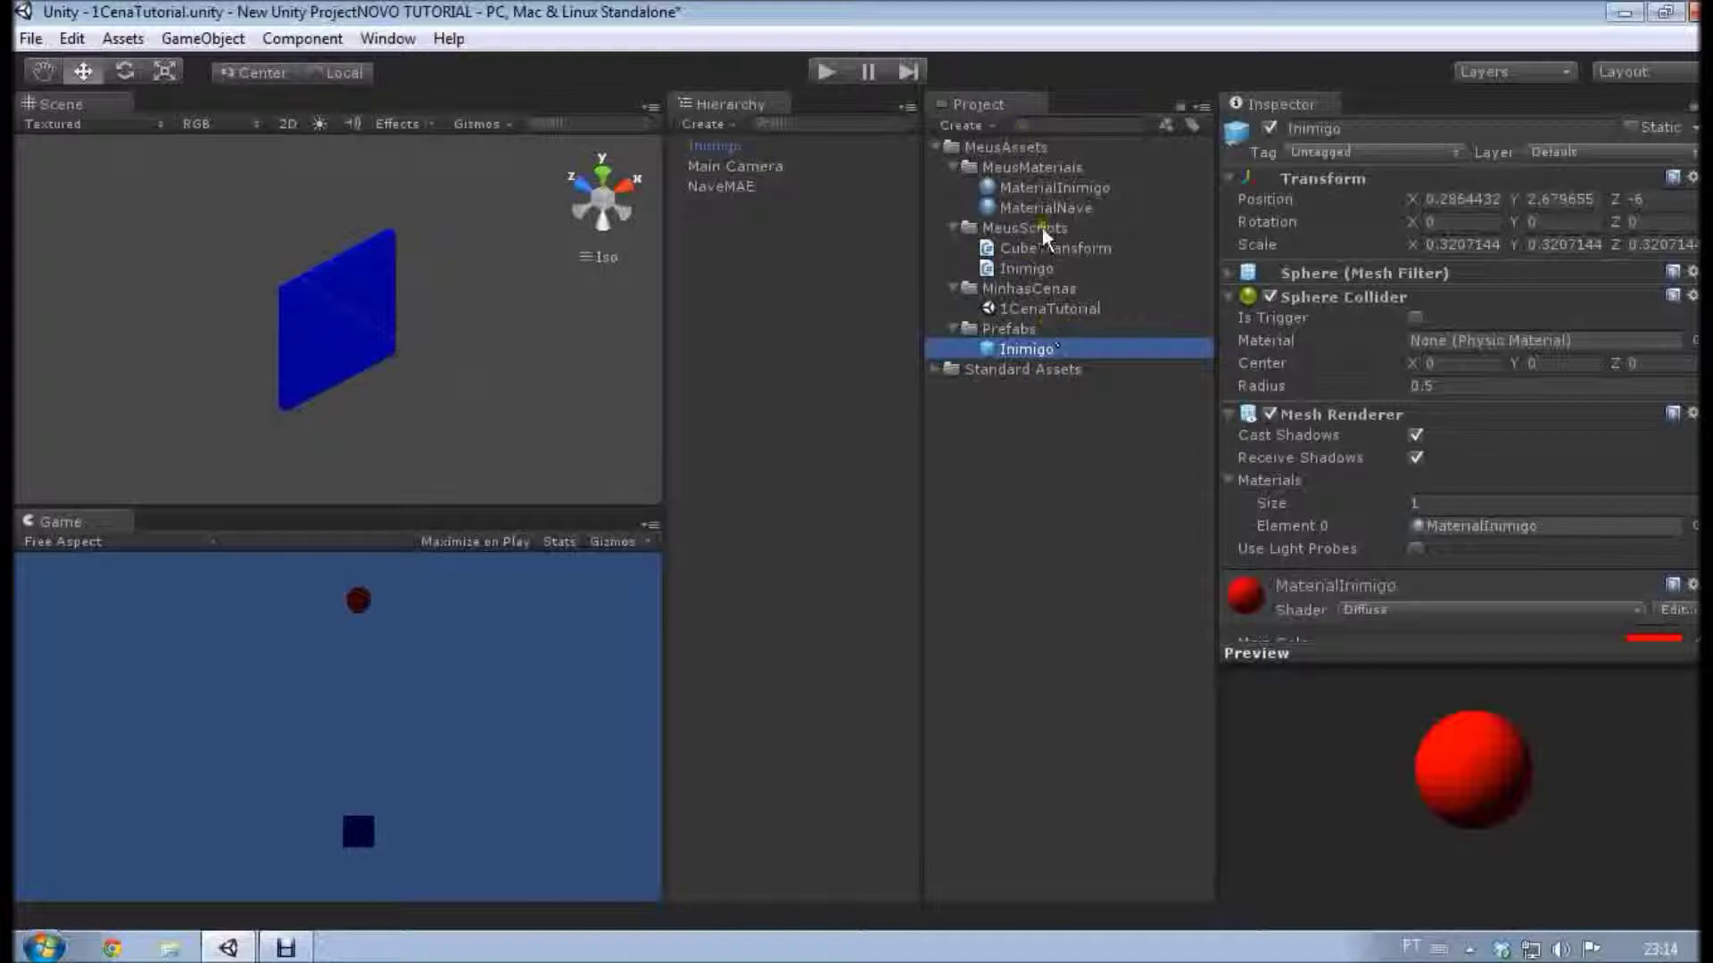
left_click(1270, 414)
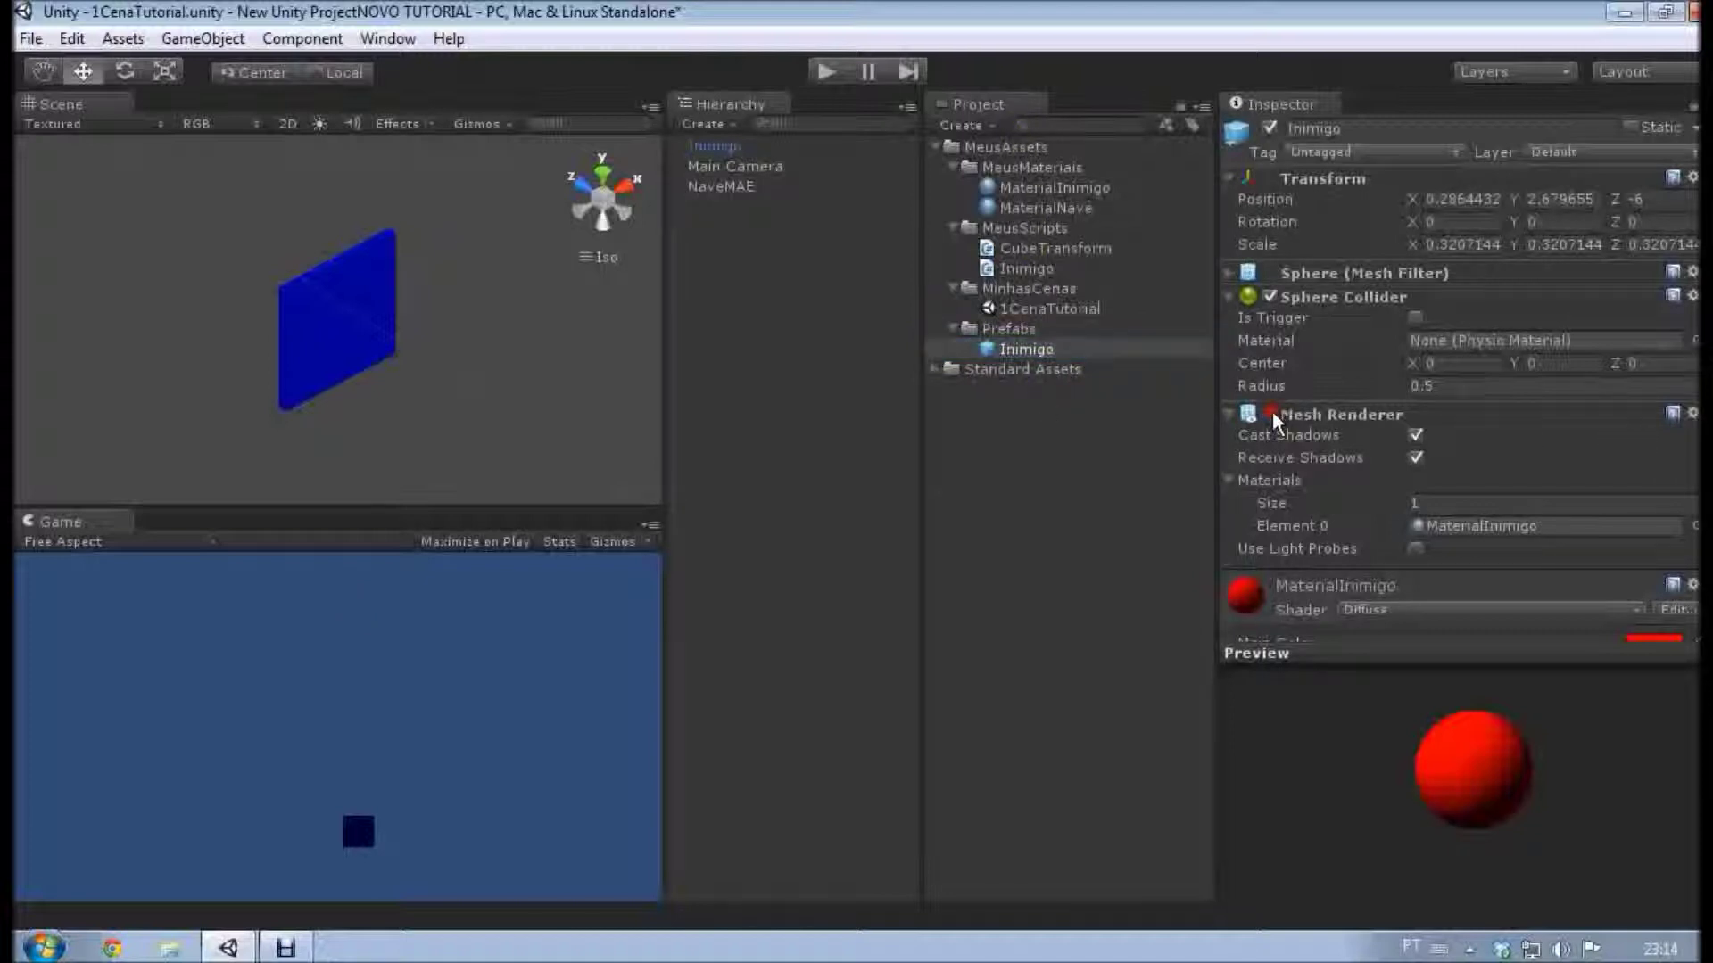
left_click(1272, 300)
left_click(1271, 301)
left_click(1270, 414)
scroll(1321, 330, "down", 3)
scroll(1392, 357, "up", 3)
left_click(736, 144)
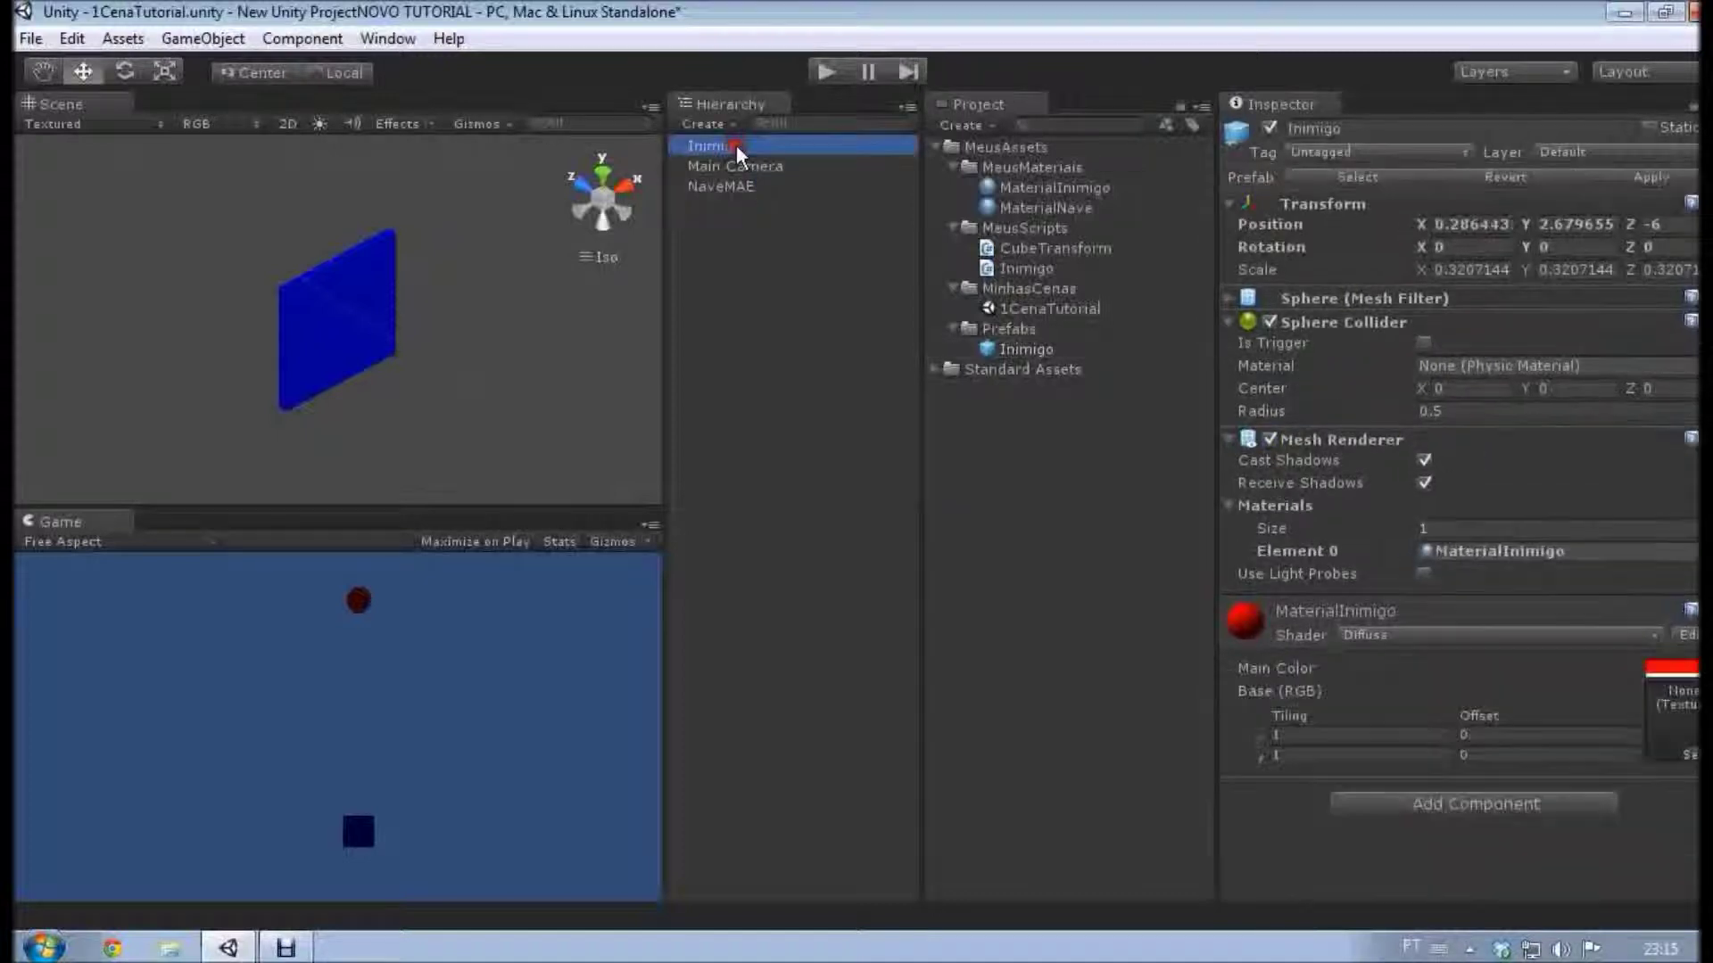
left_click(1106, 347)
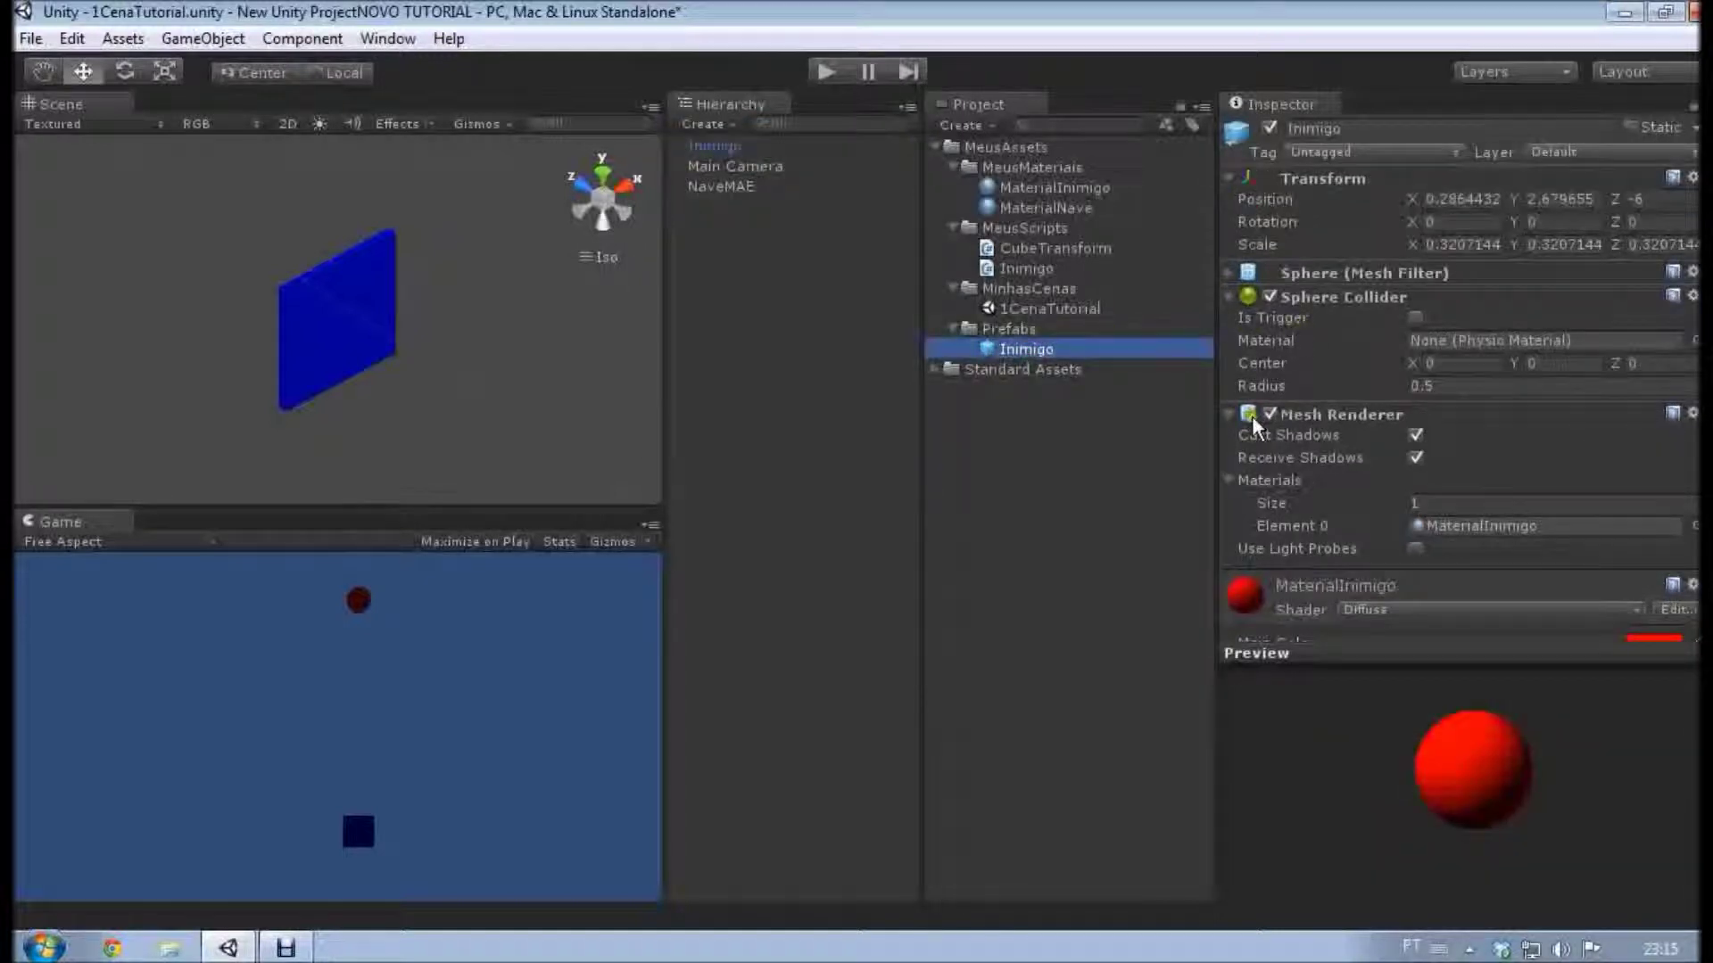
Toggle the blue NaveMAE cube's Mesh Renderer off and back on.
left_click(724, 147)
left_click(731, 186)
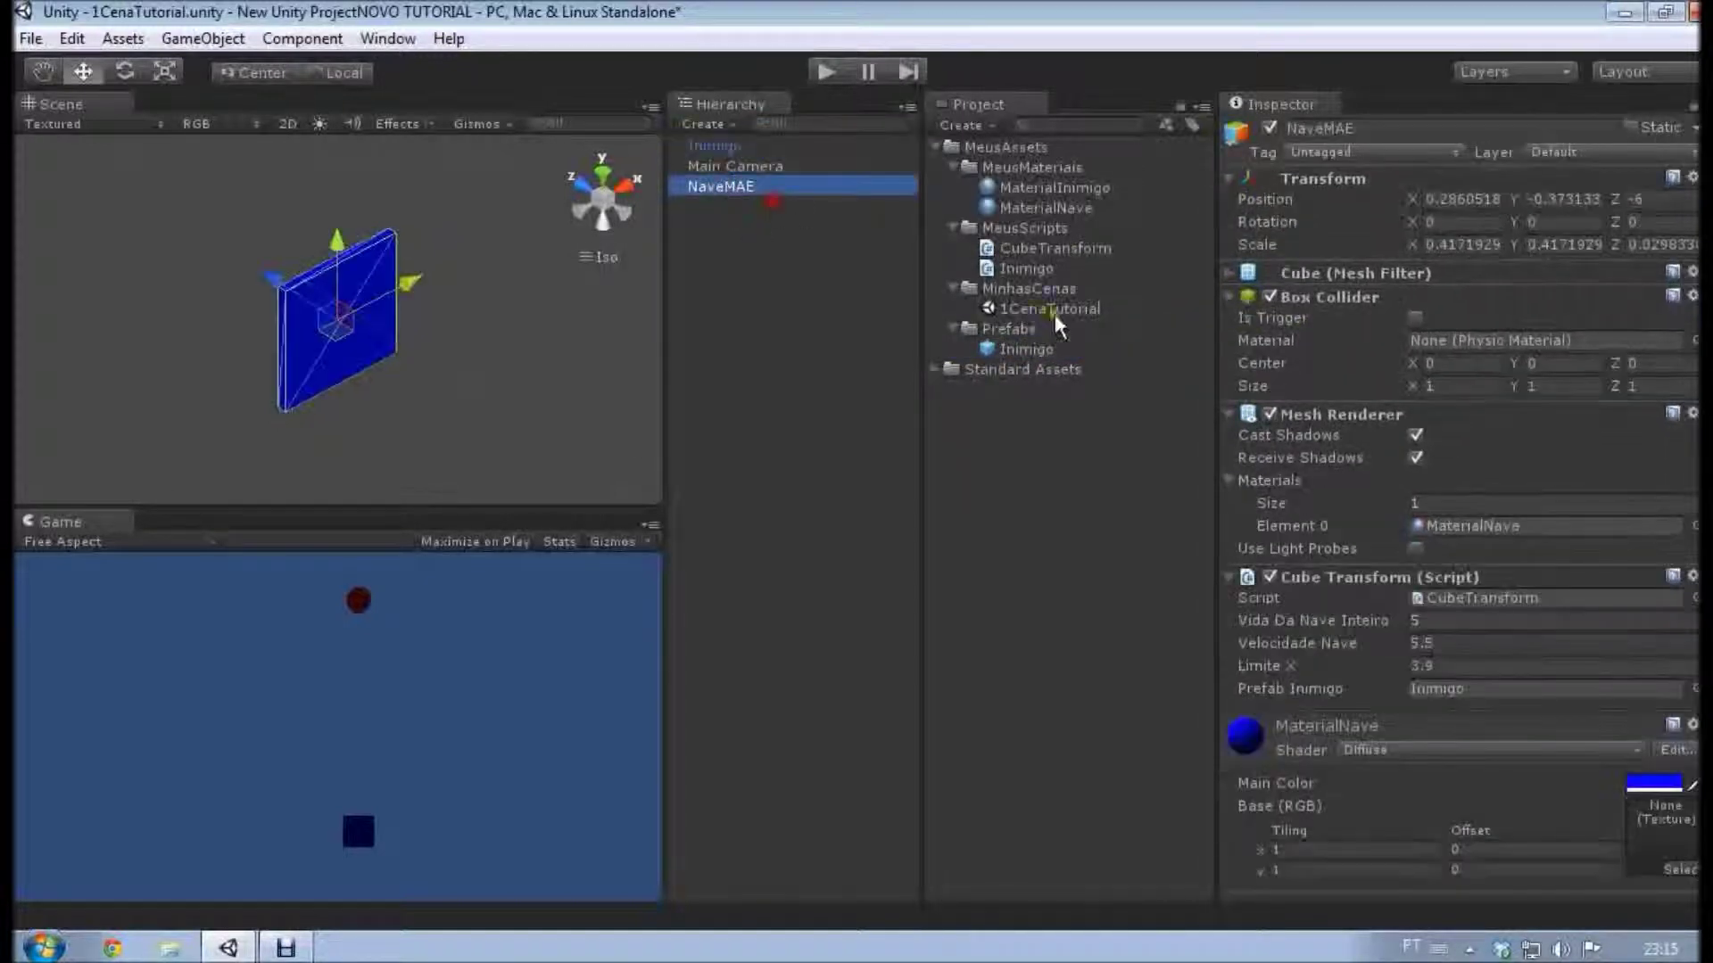
left_click(1271, 414)
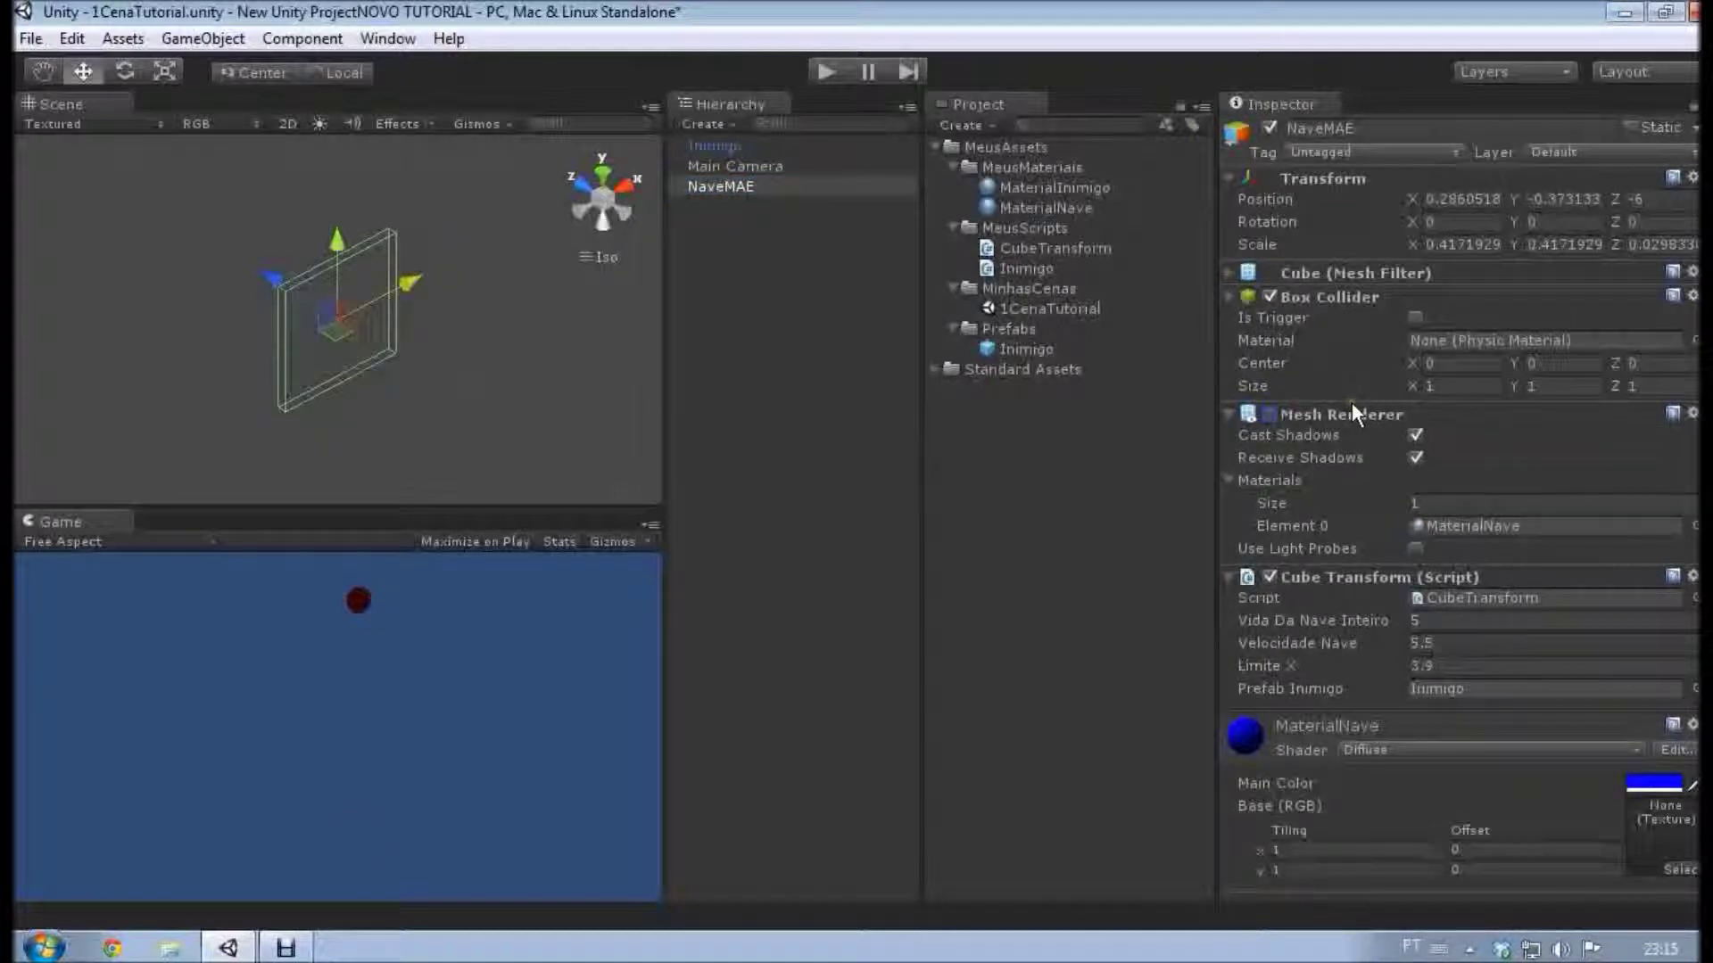
left_click(1270, 414)
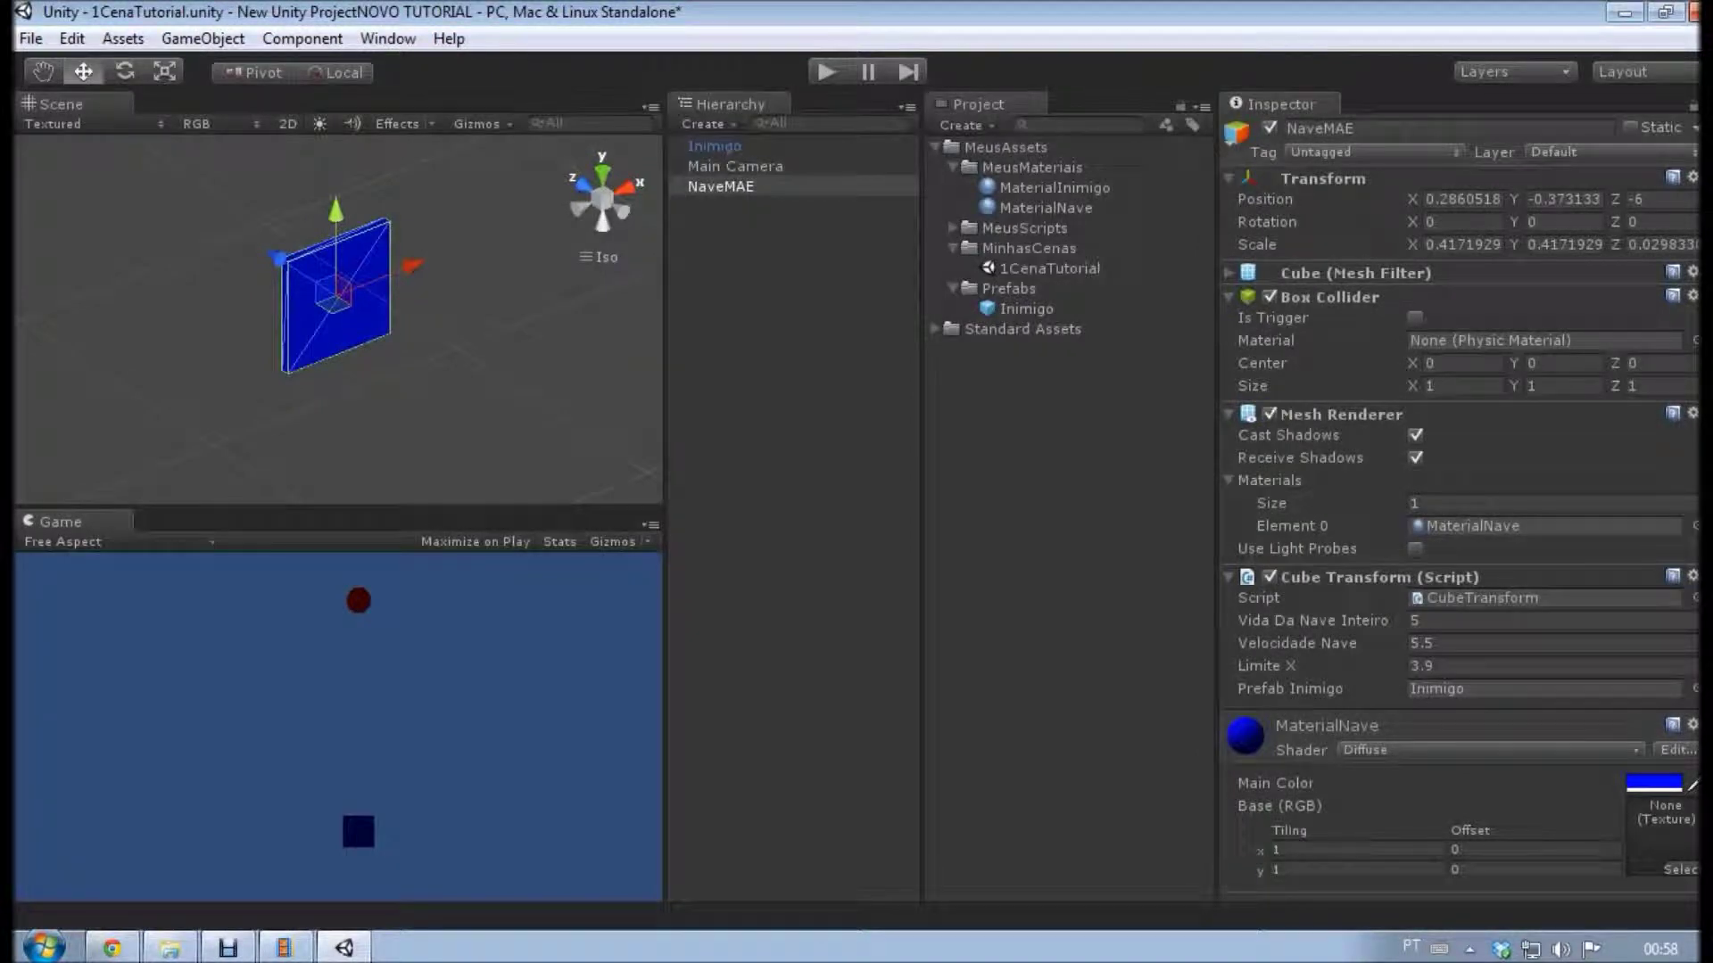
Browse the Inimigo prefab and 1CenaTutorial scene assets in the Project panel.
left_click(1015, 303)
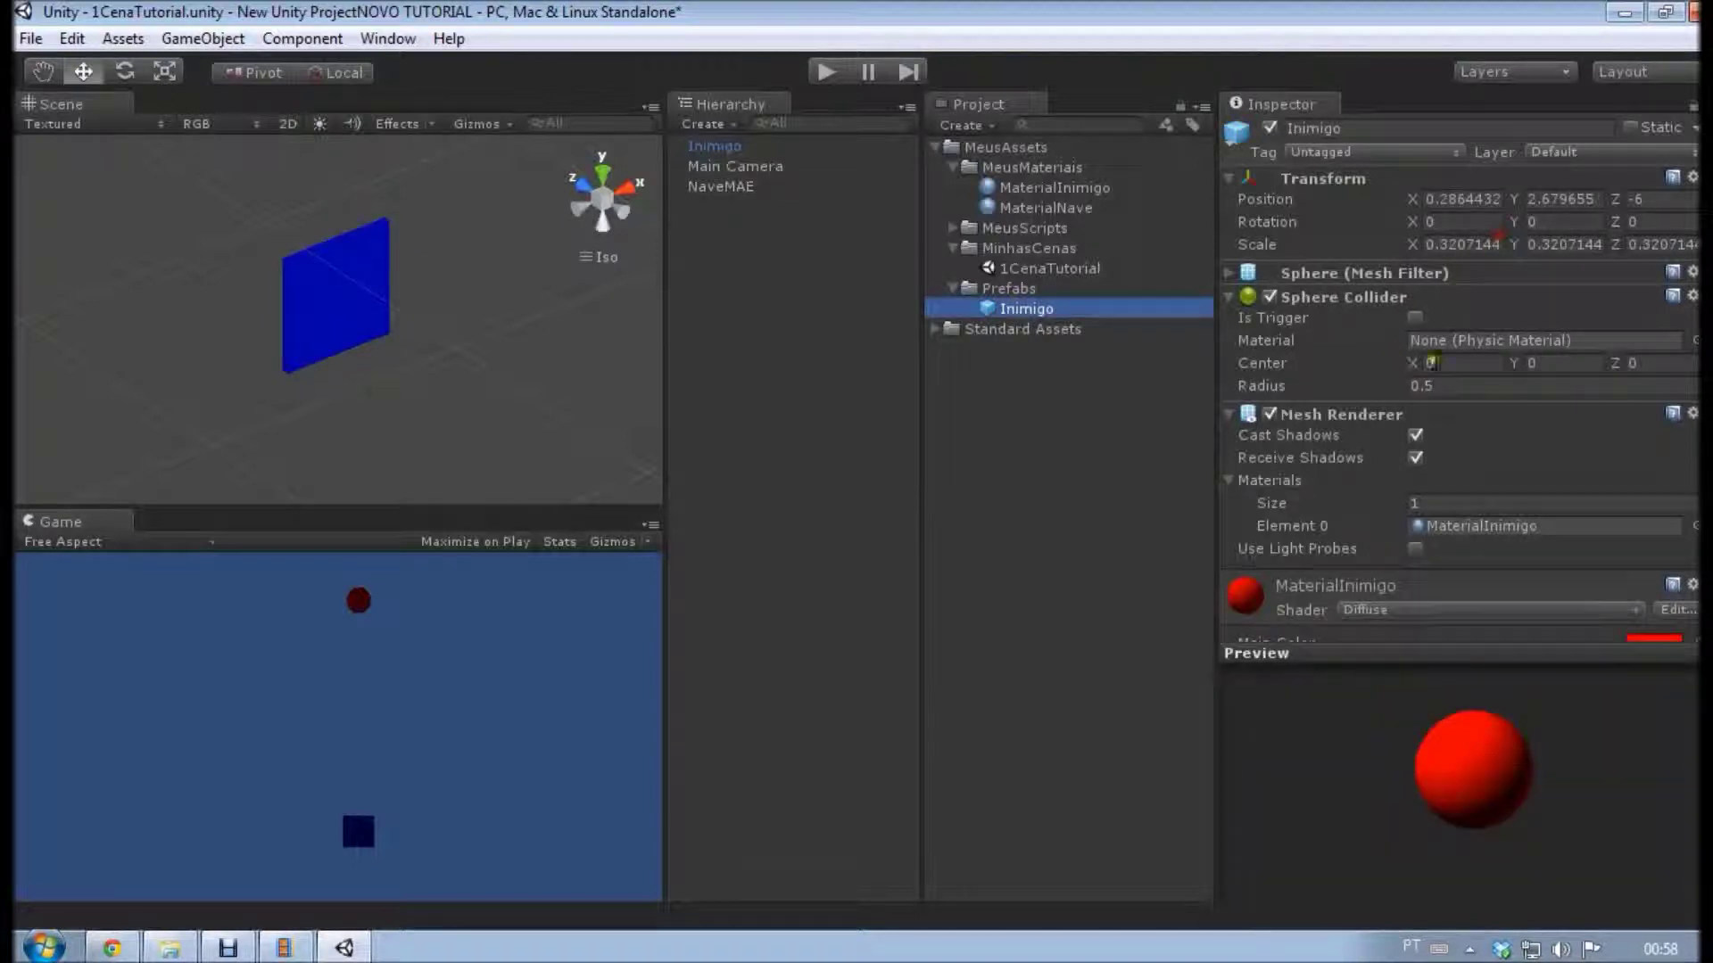
scroll(1471, 338, "down", 3)
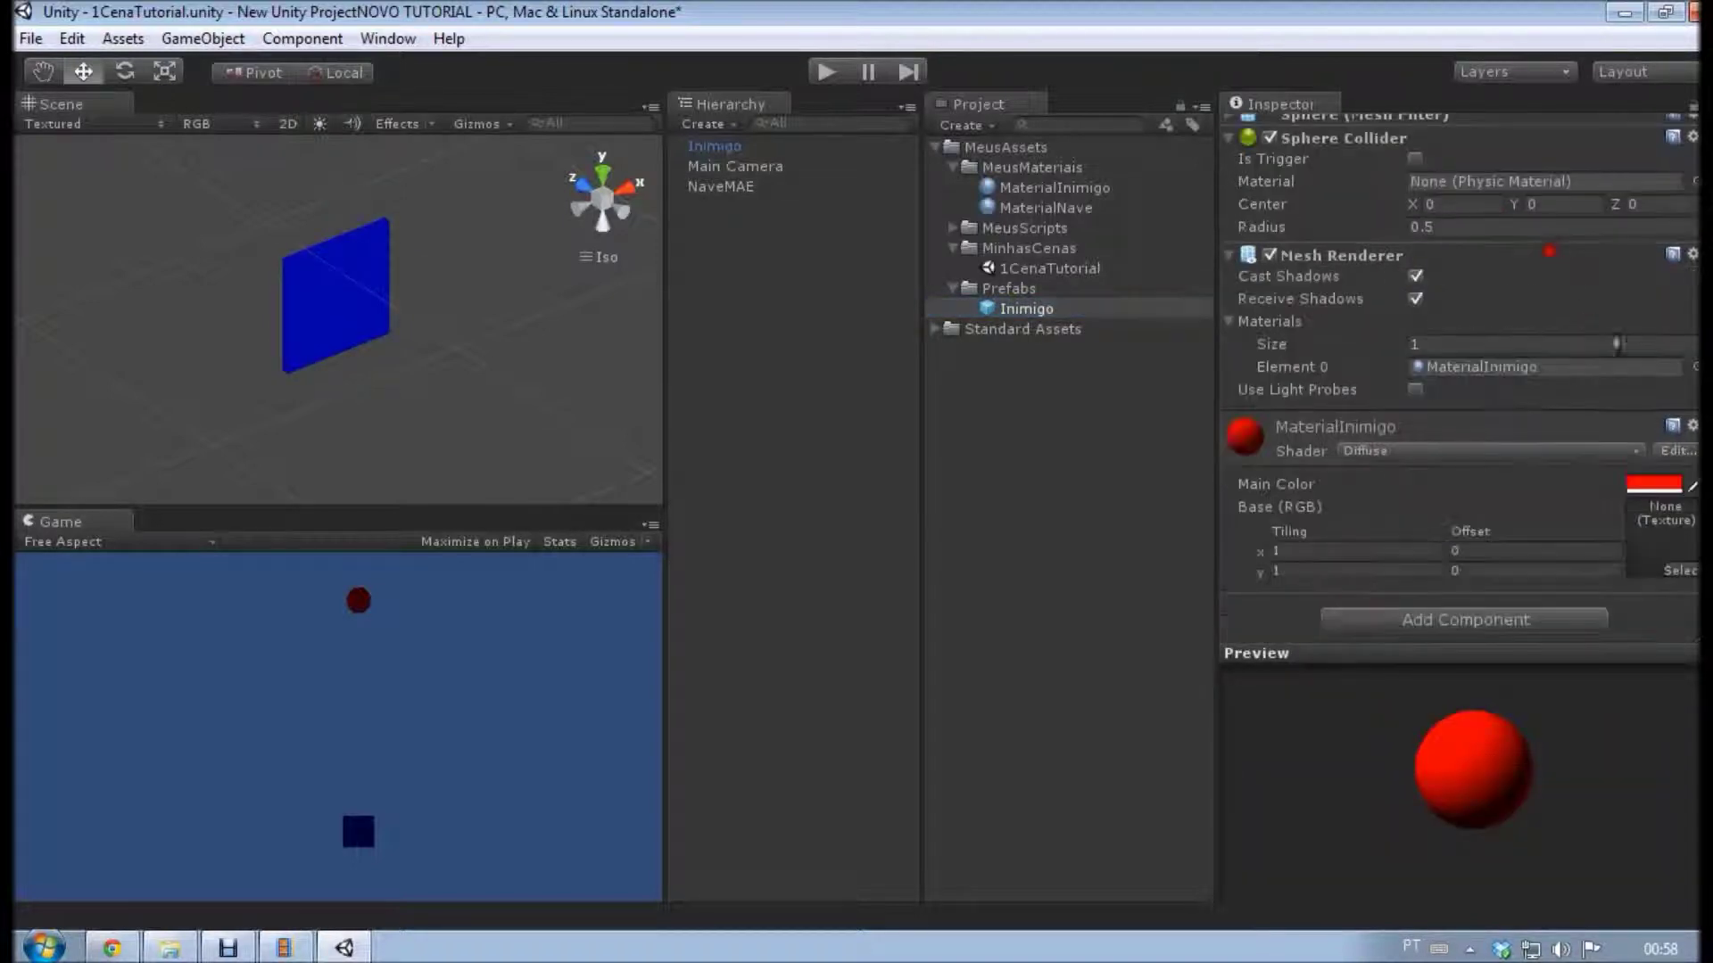
scroll(1404, 280, "up", 3)
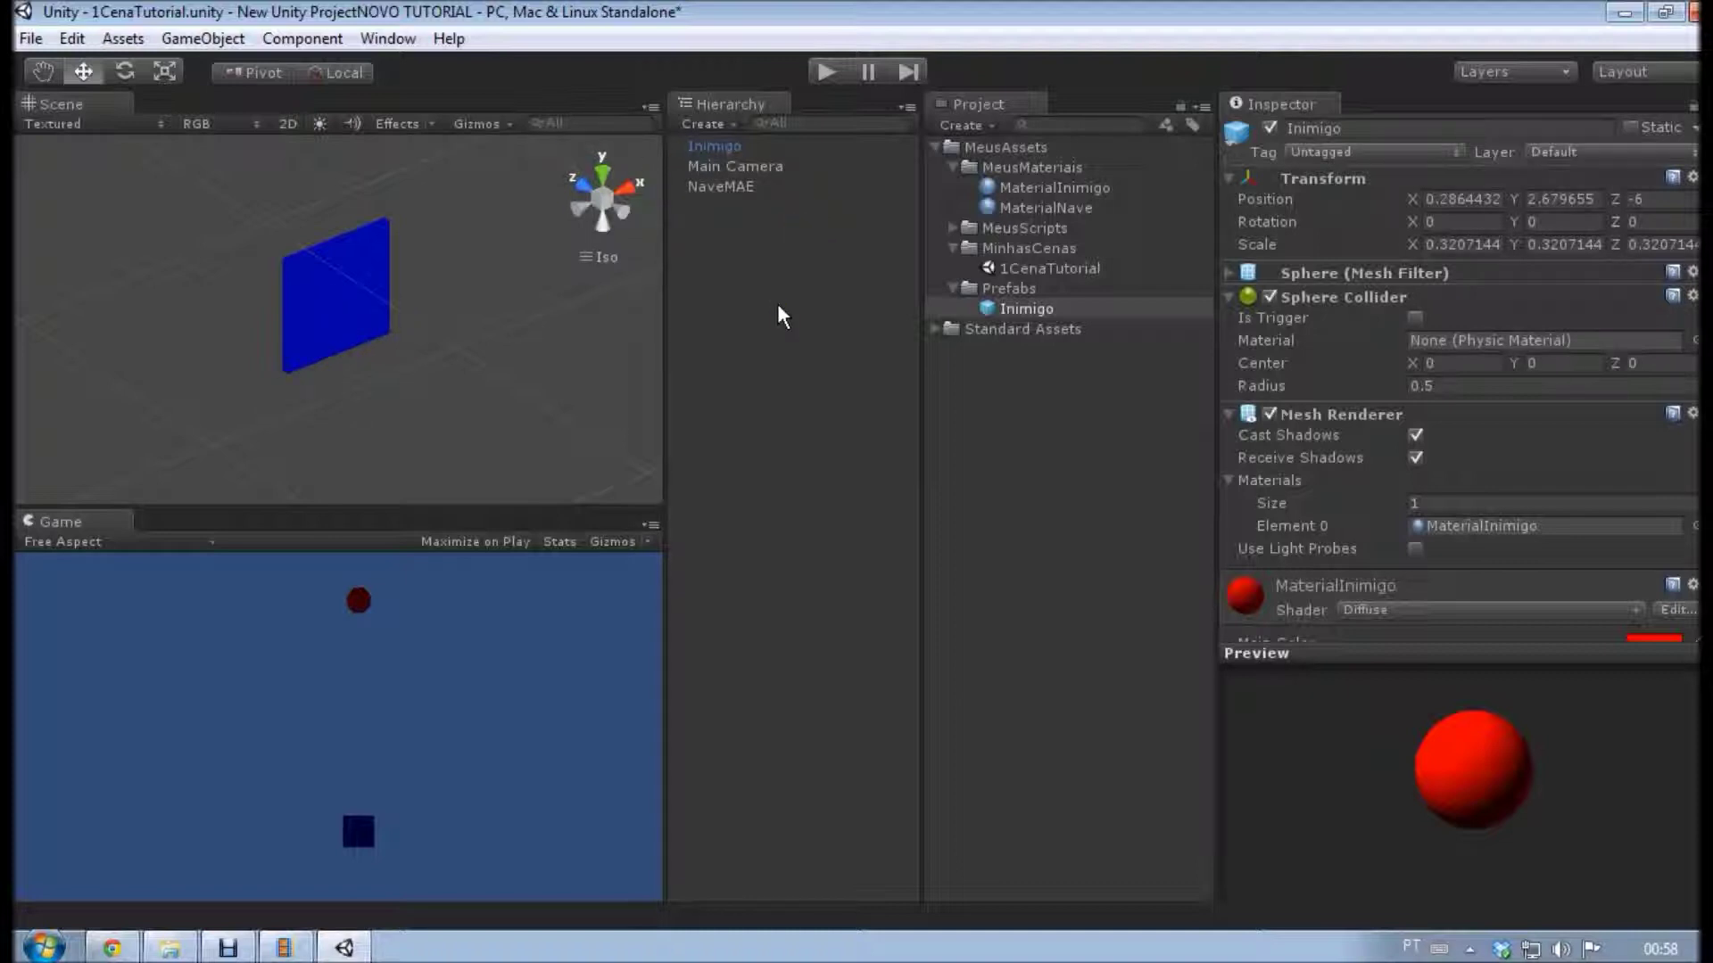
left_click(1012, 268)
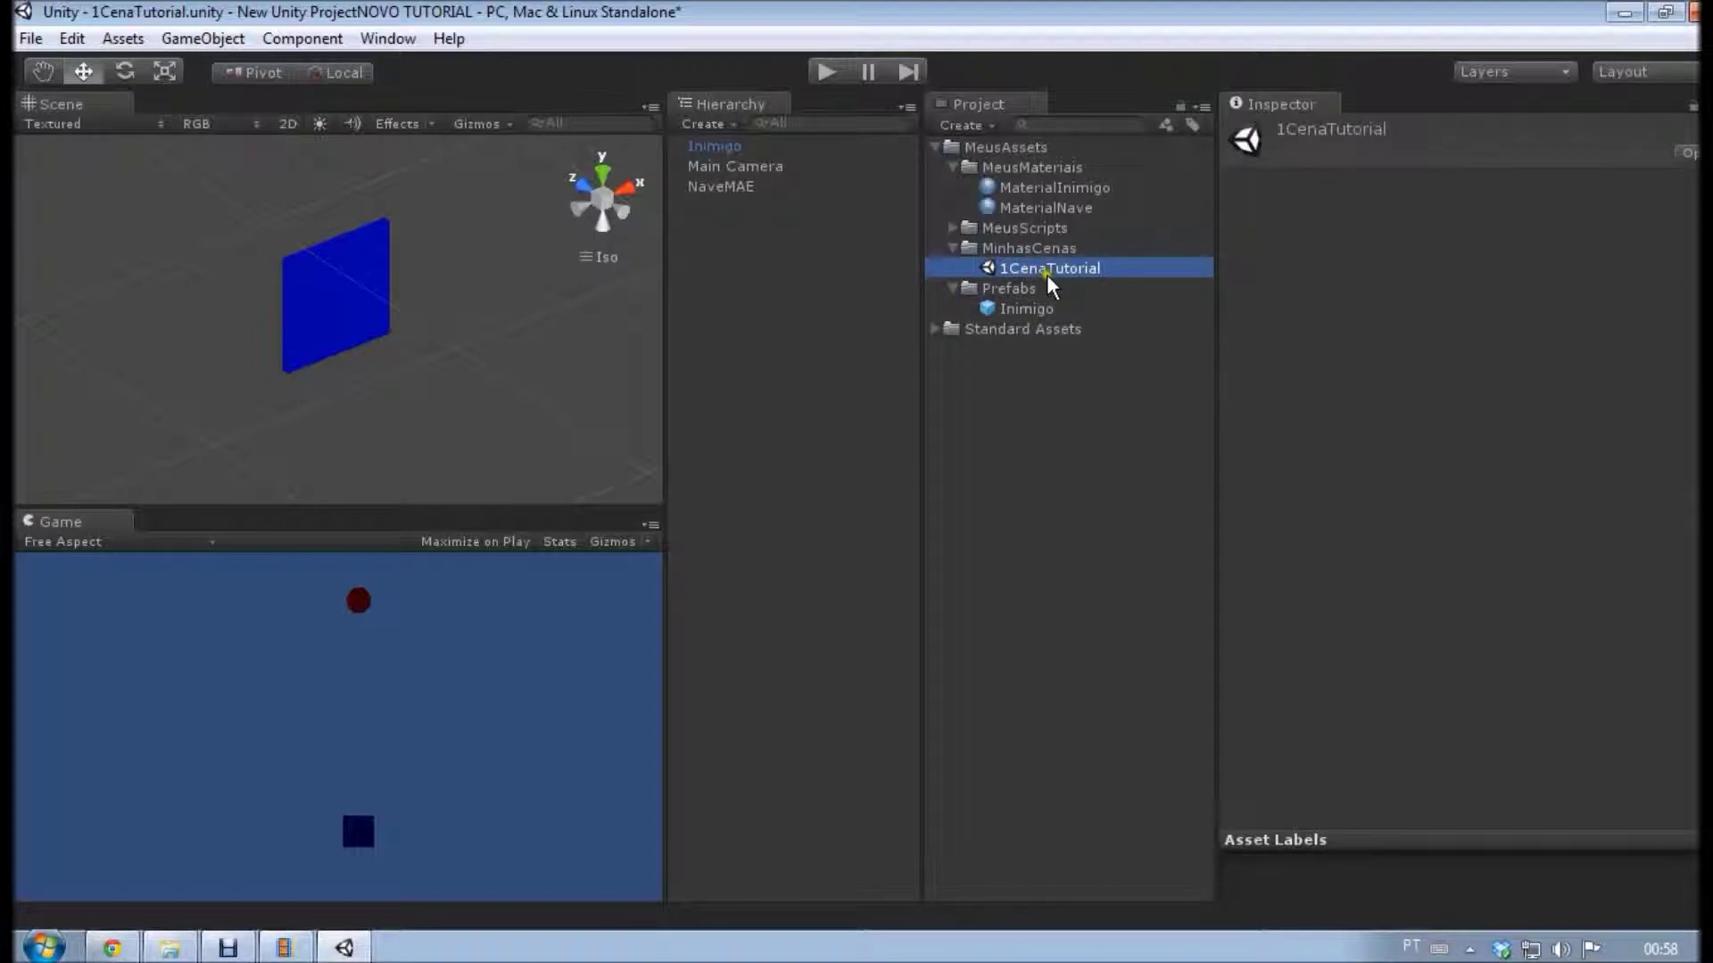
left_click(1022, 307)
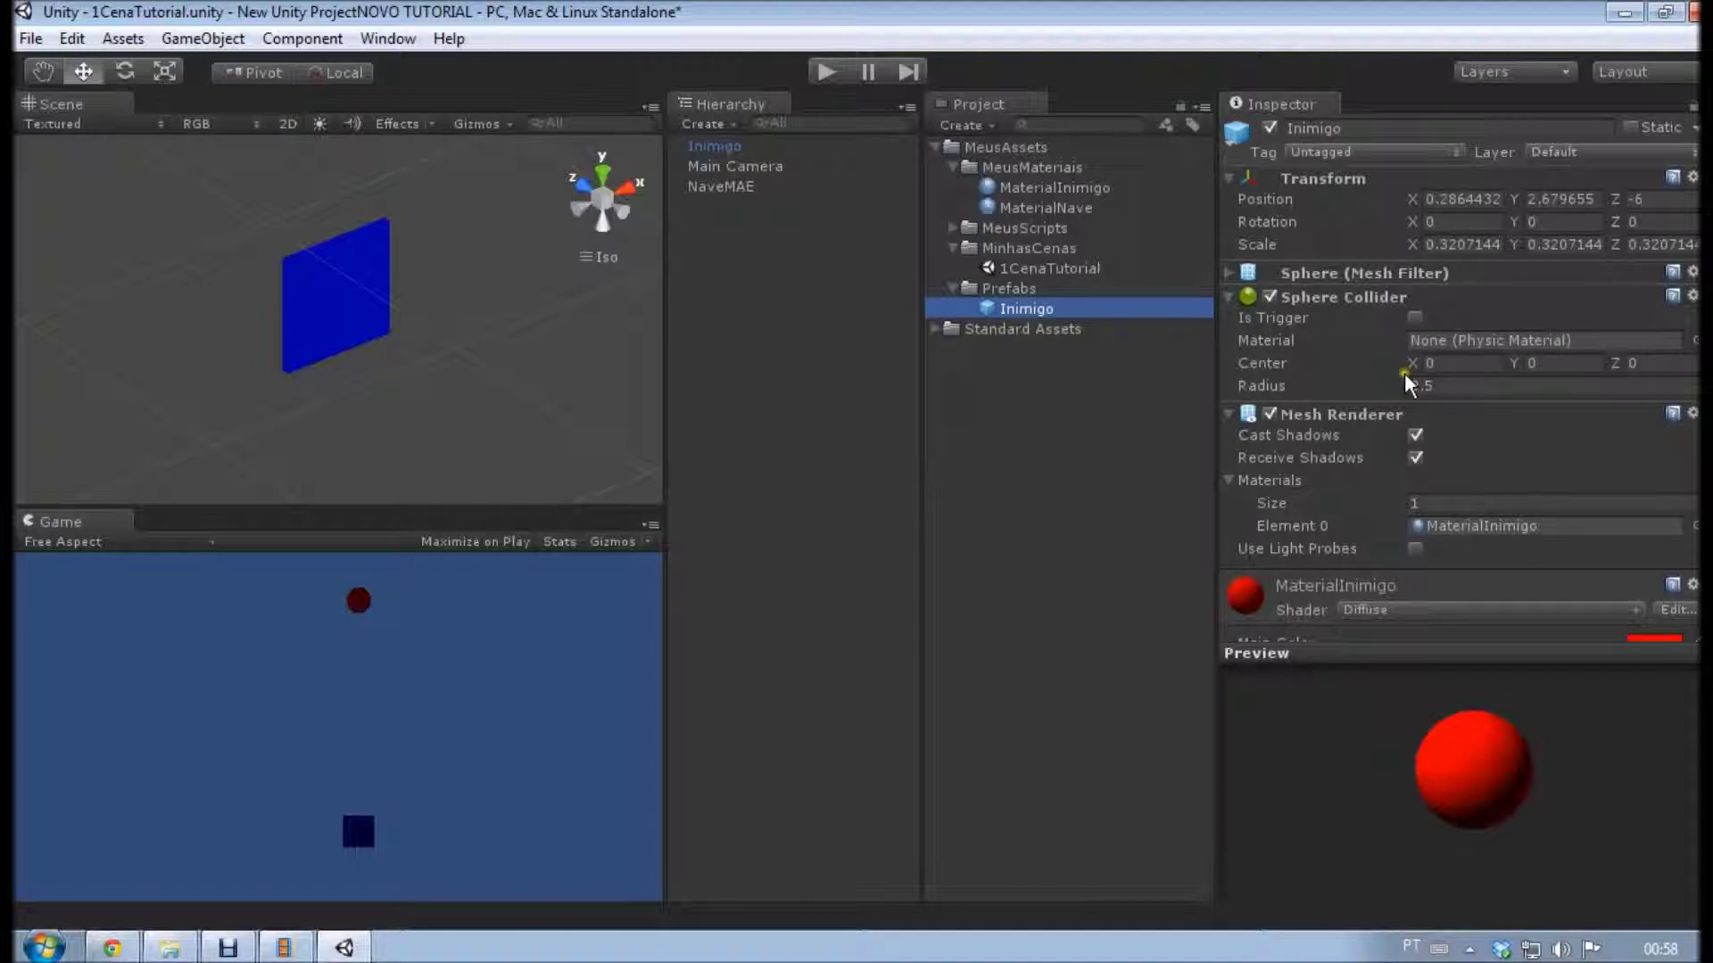
Expand the MeusScripts folder and view the CubeTransform script's code.
left_click(951, 226)
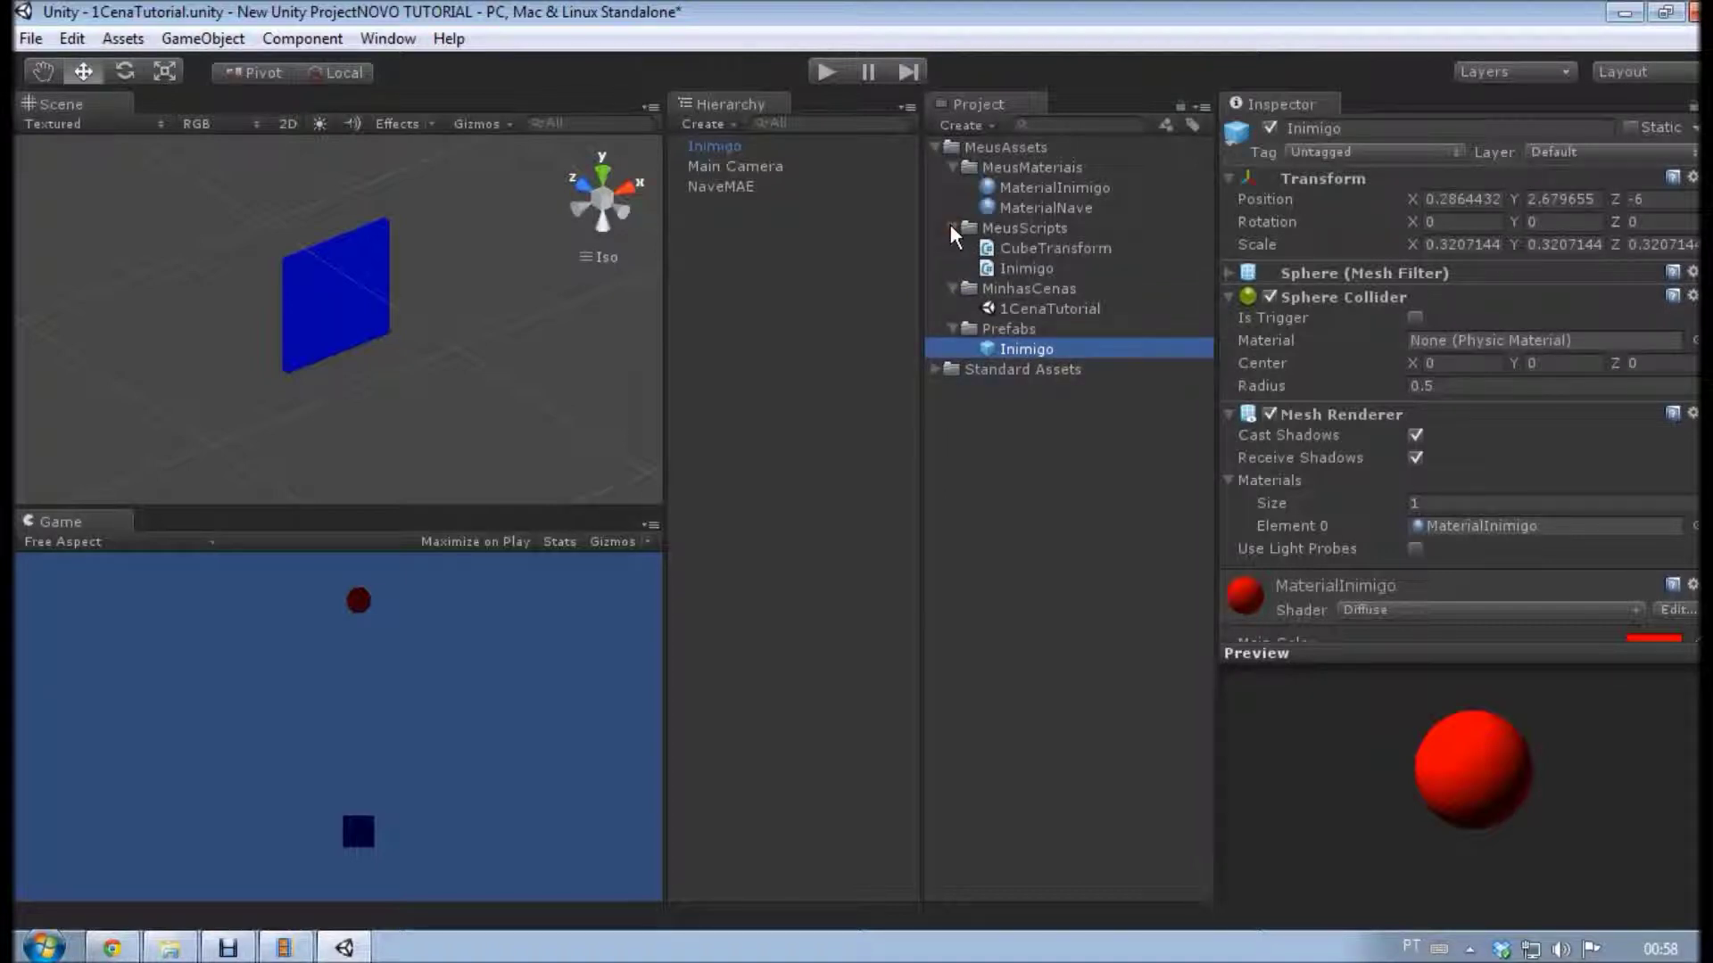
left_click(951, 227)
left_click(951, 226)
left_click(1046, 248)
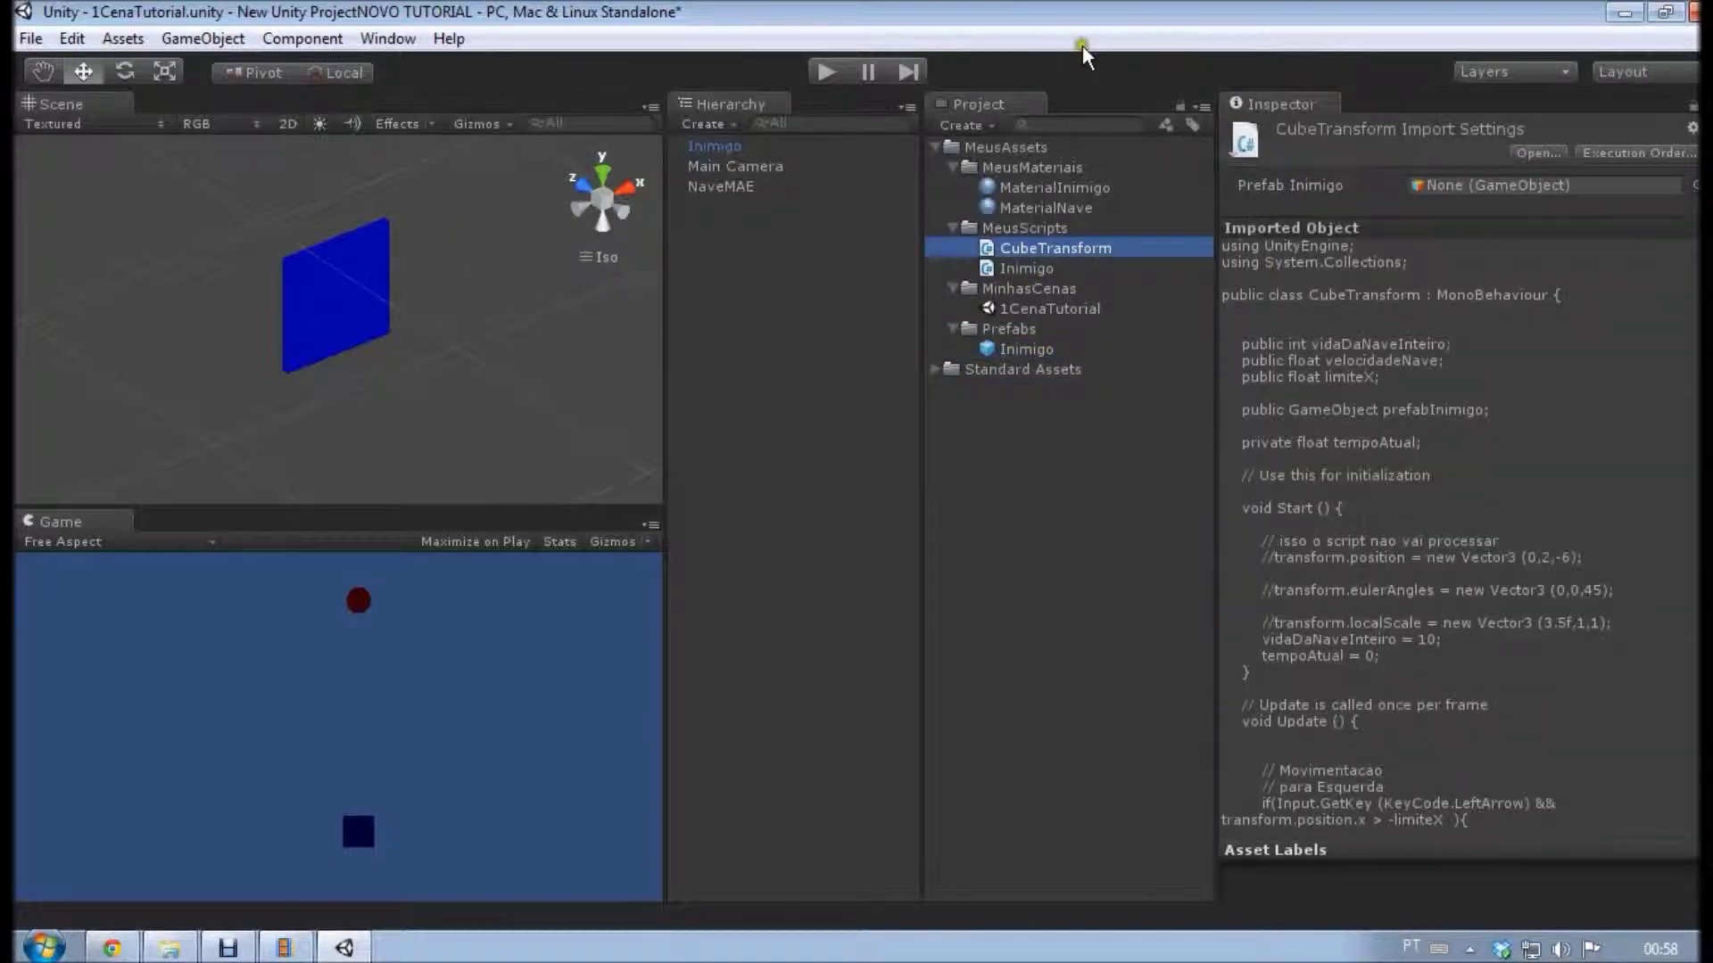
Select 1CenaTutorial, then cycle through Inimigo, Main Camera and NaveMAE in the Hierarchy.
left_click(1038, 309)
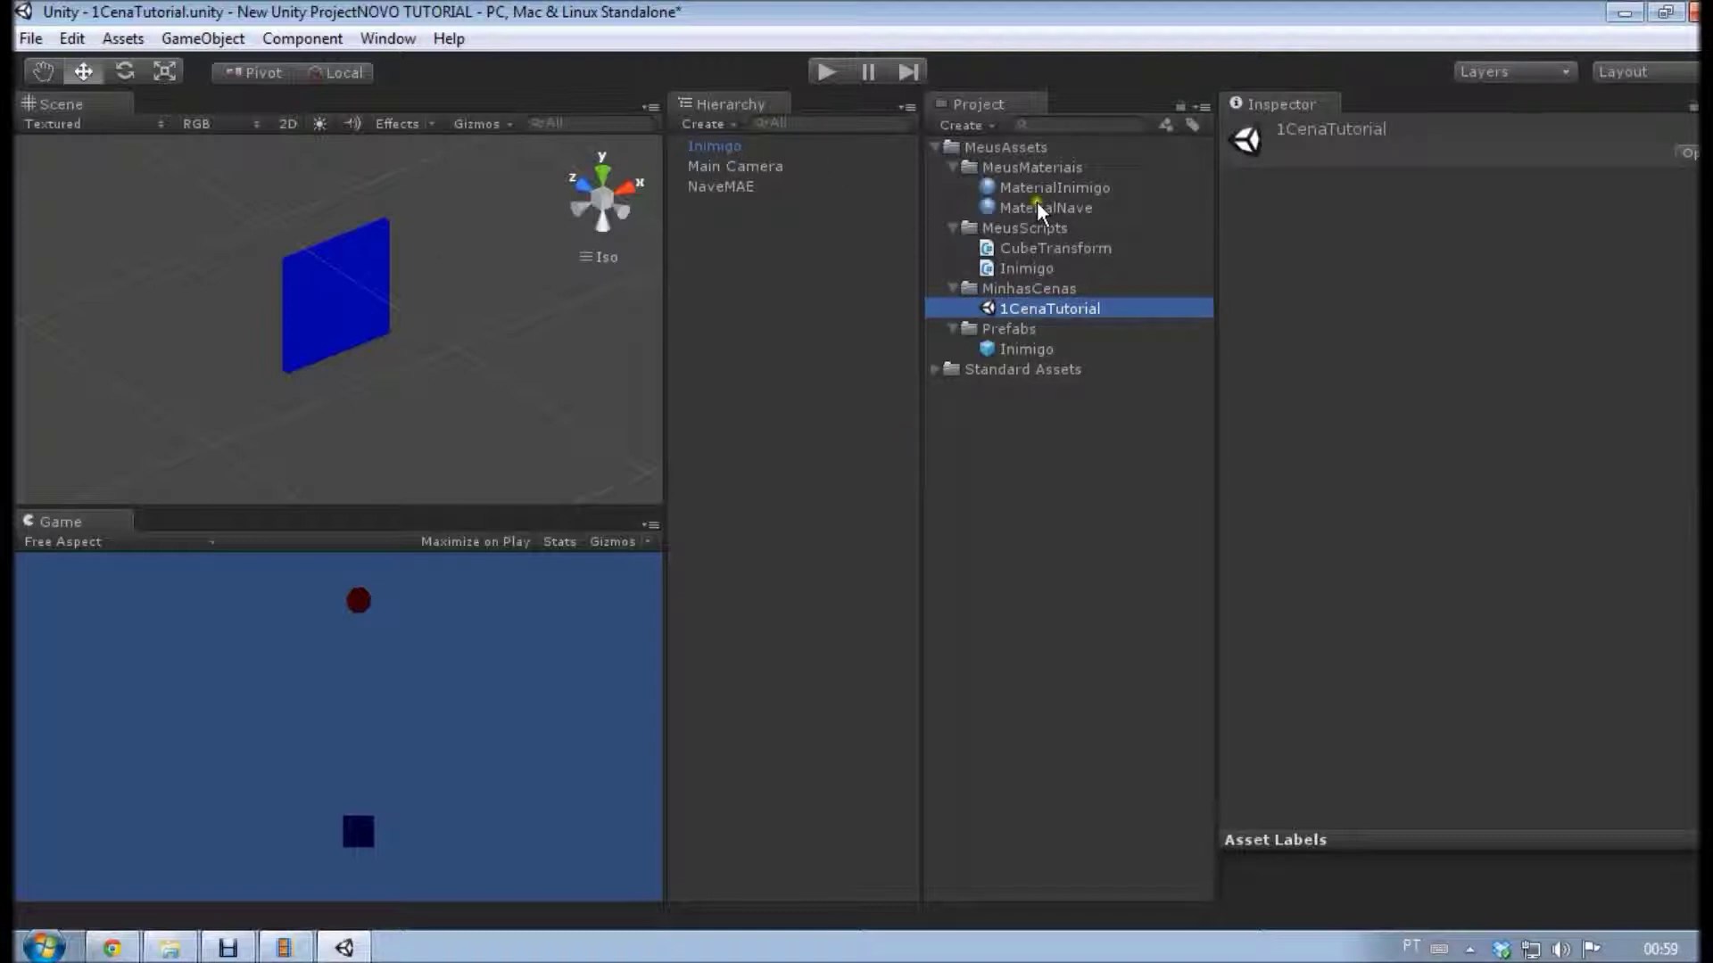
left_click(726, 148)
left_click(703, 173)
left_click(704, 181)
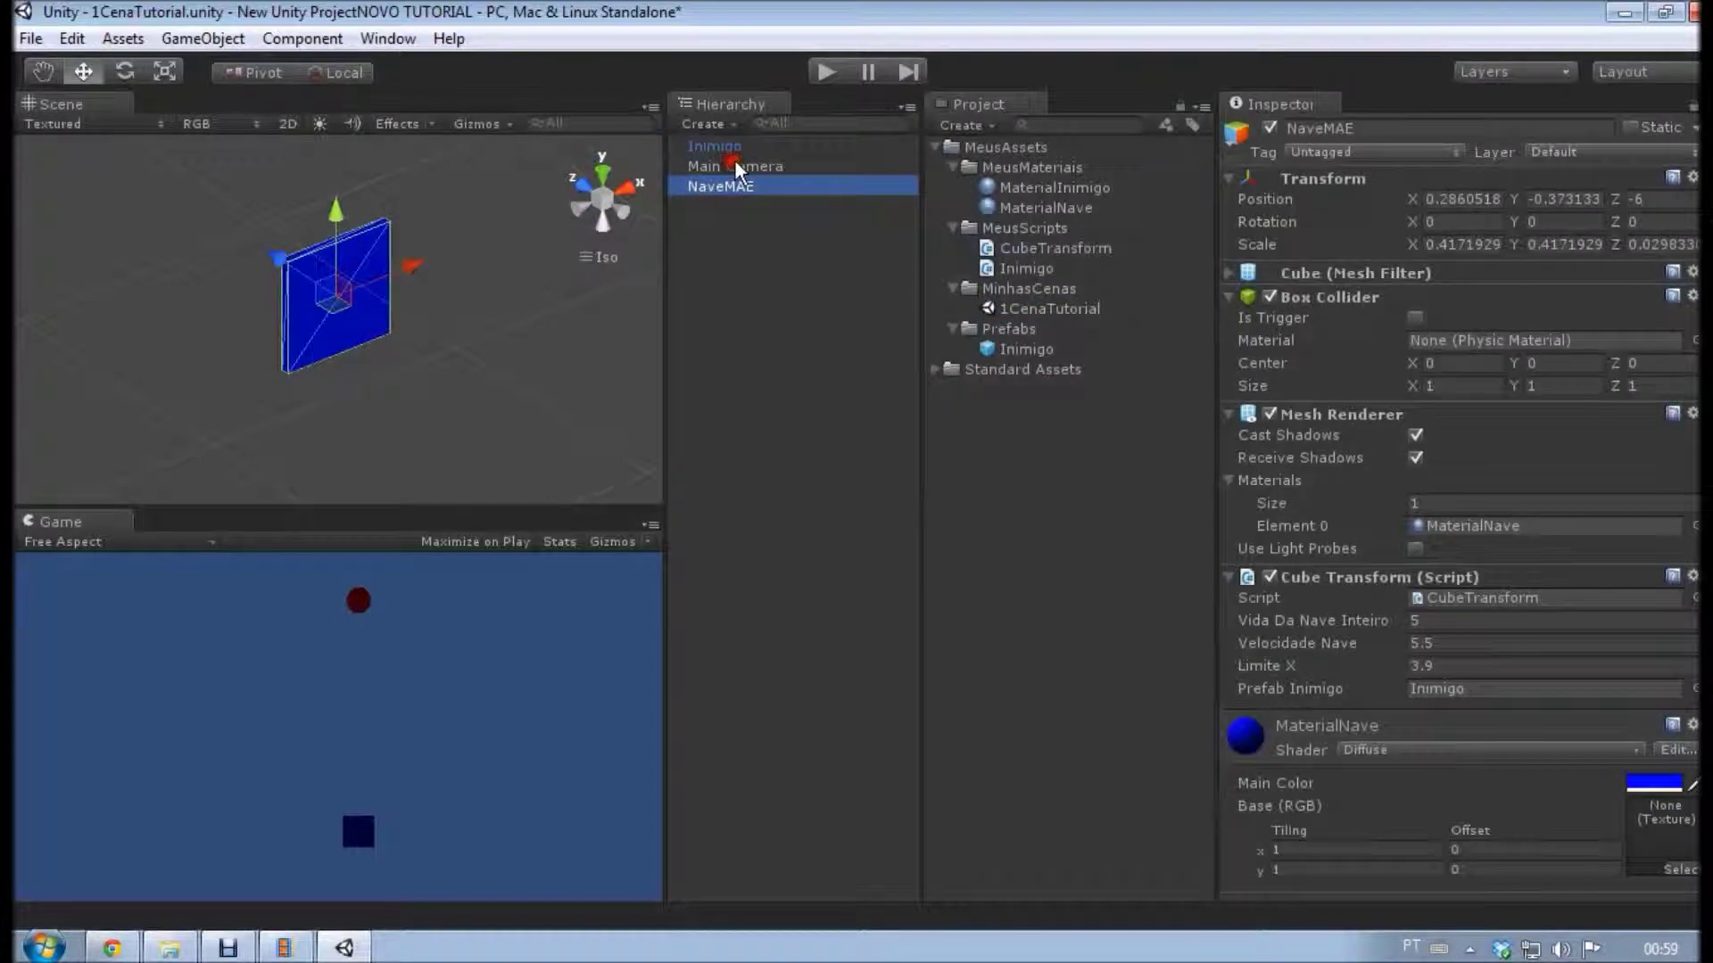
left_click(735, 161)
left_click(767, 147)
left_click(729, 164)
left_click(703, 179)
left_click(724, 164)
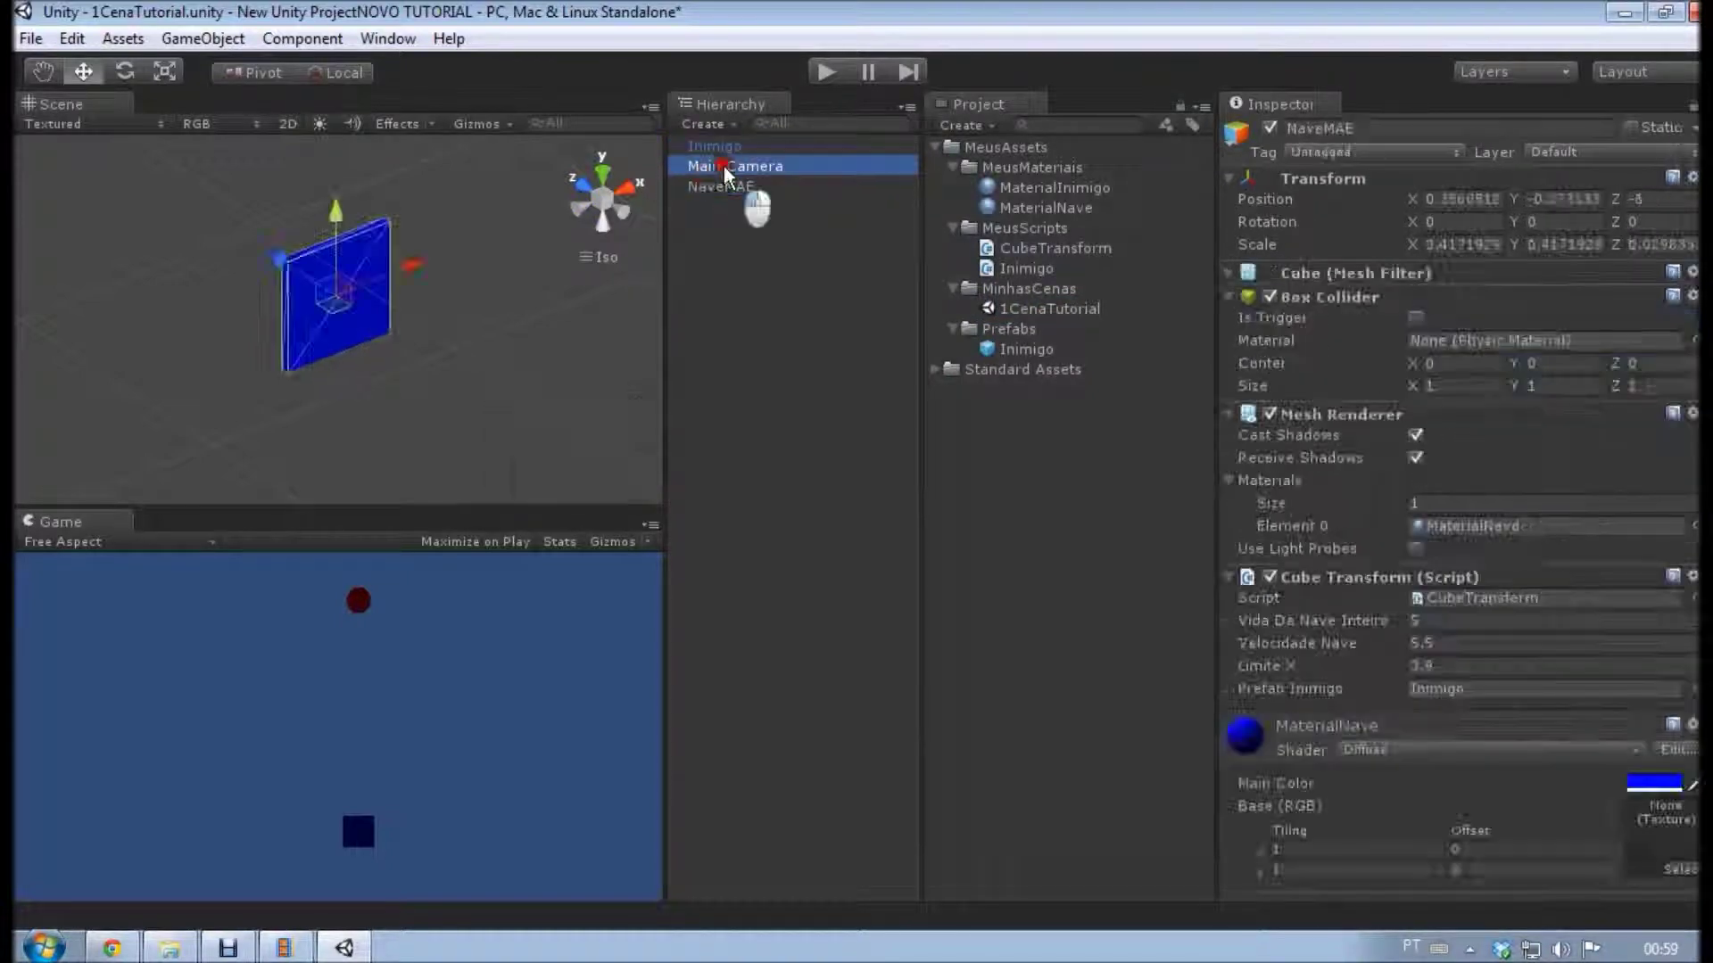
left_click(762, 144)
left_click(692, 184)
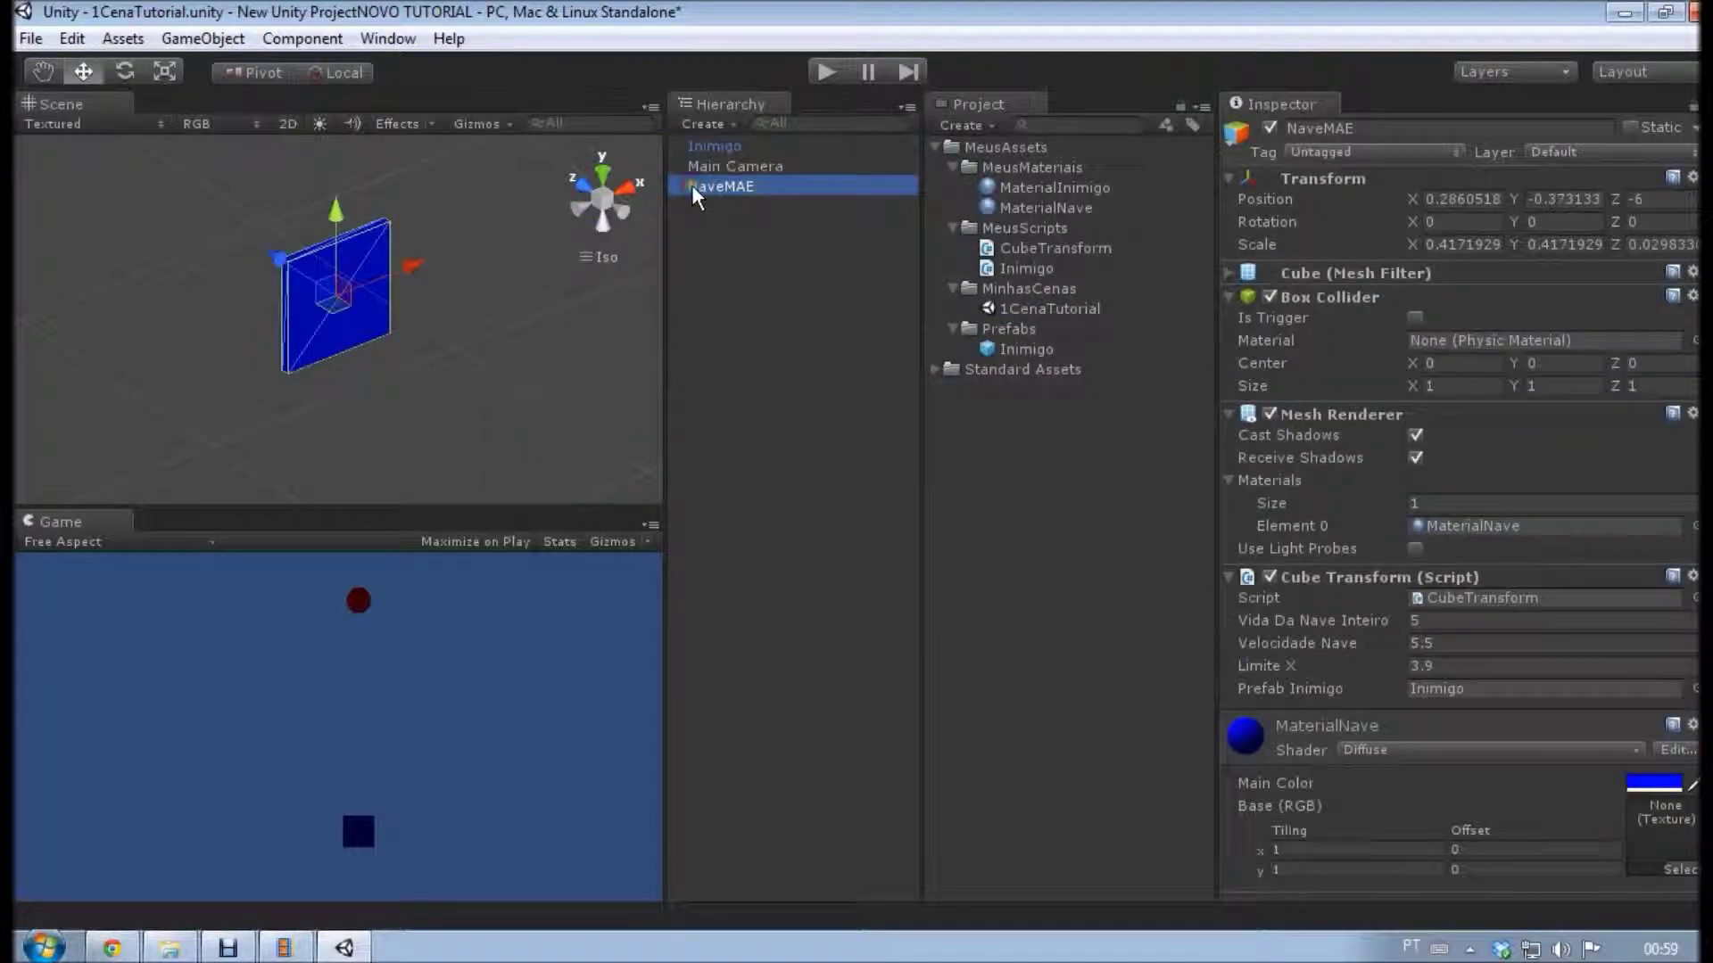
Select the Inimigo prefab and scroll through its Inspector components.
left_click(1034, 348)
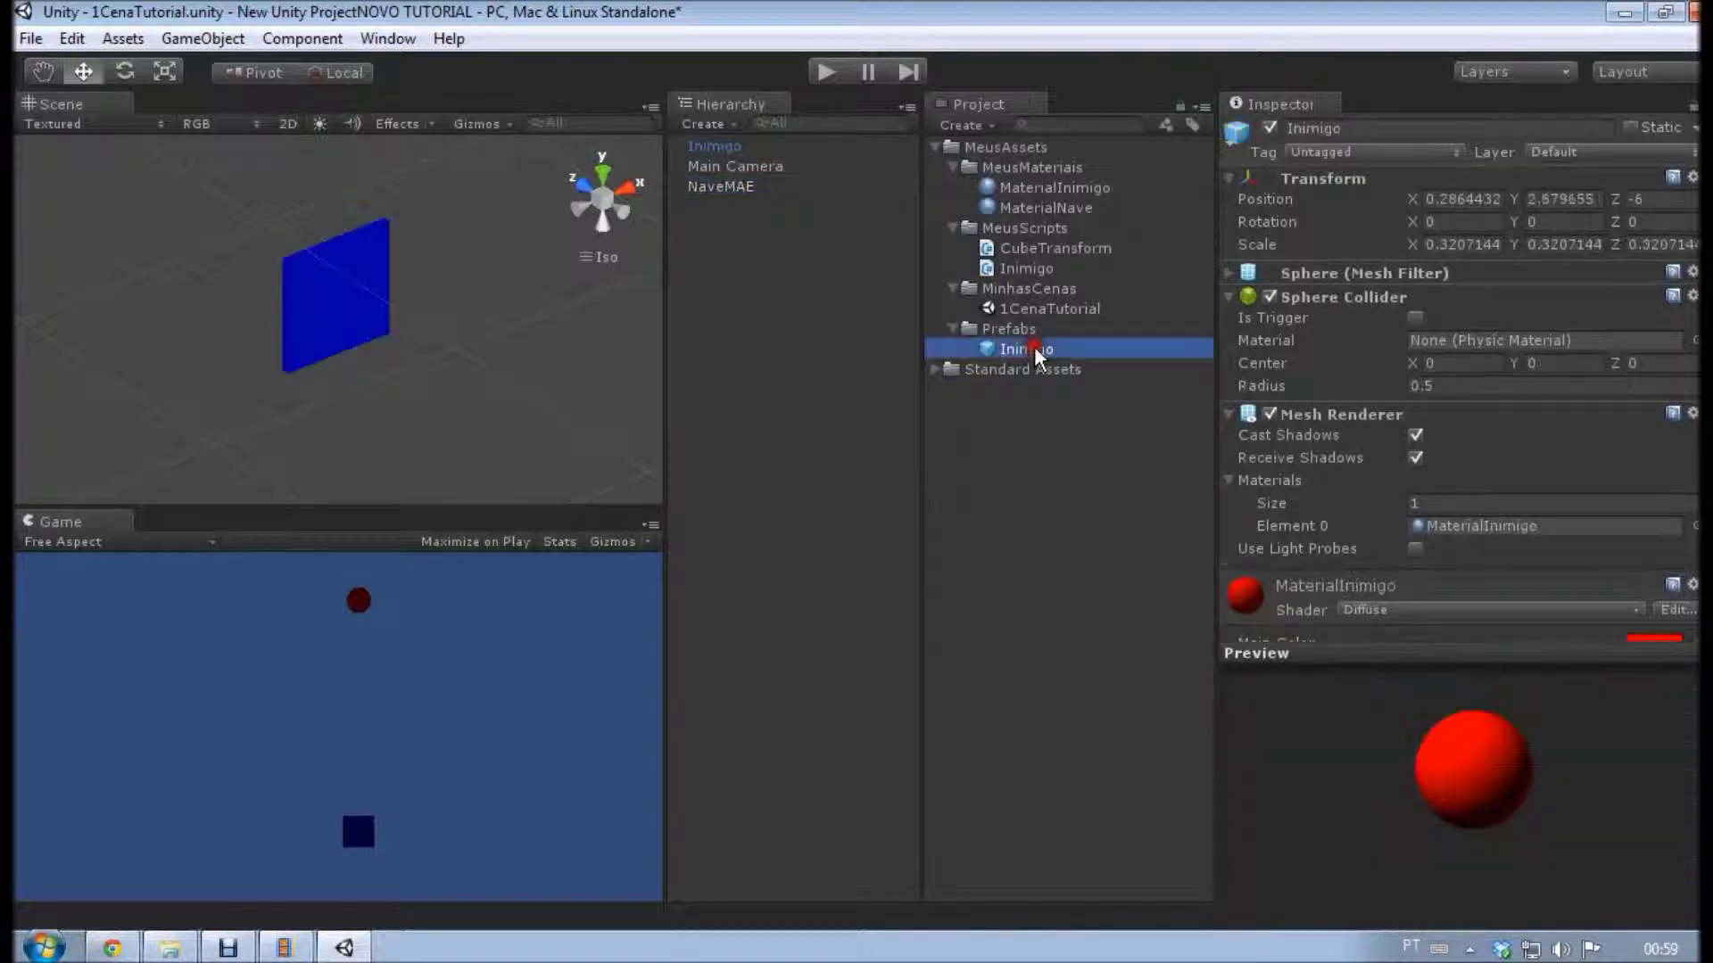
scroll(1463, 374, "down", 3)
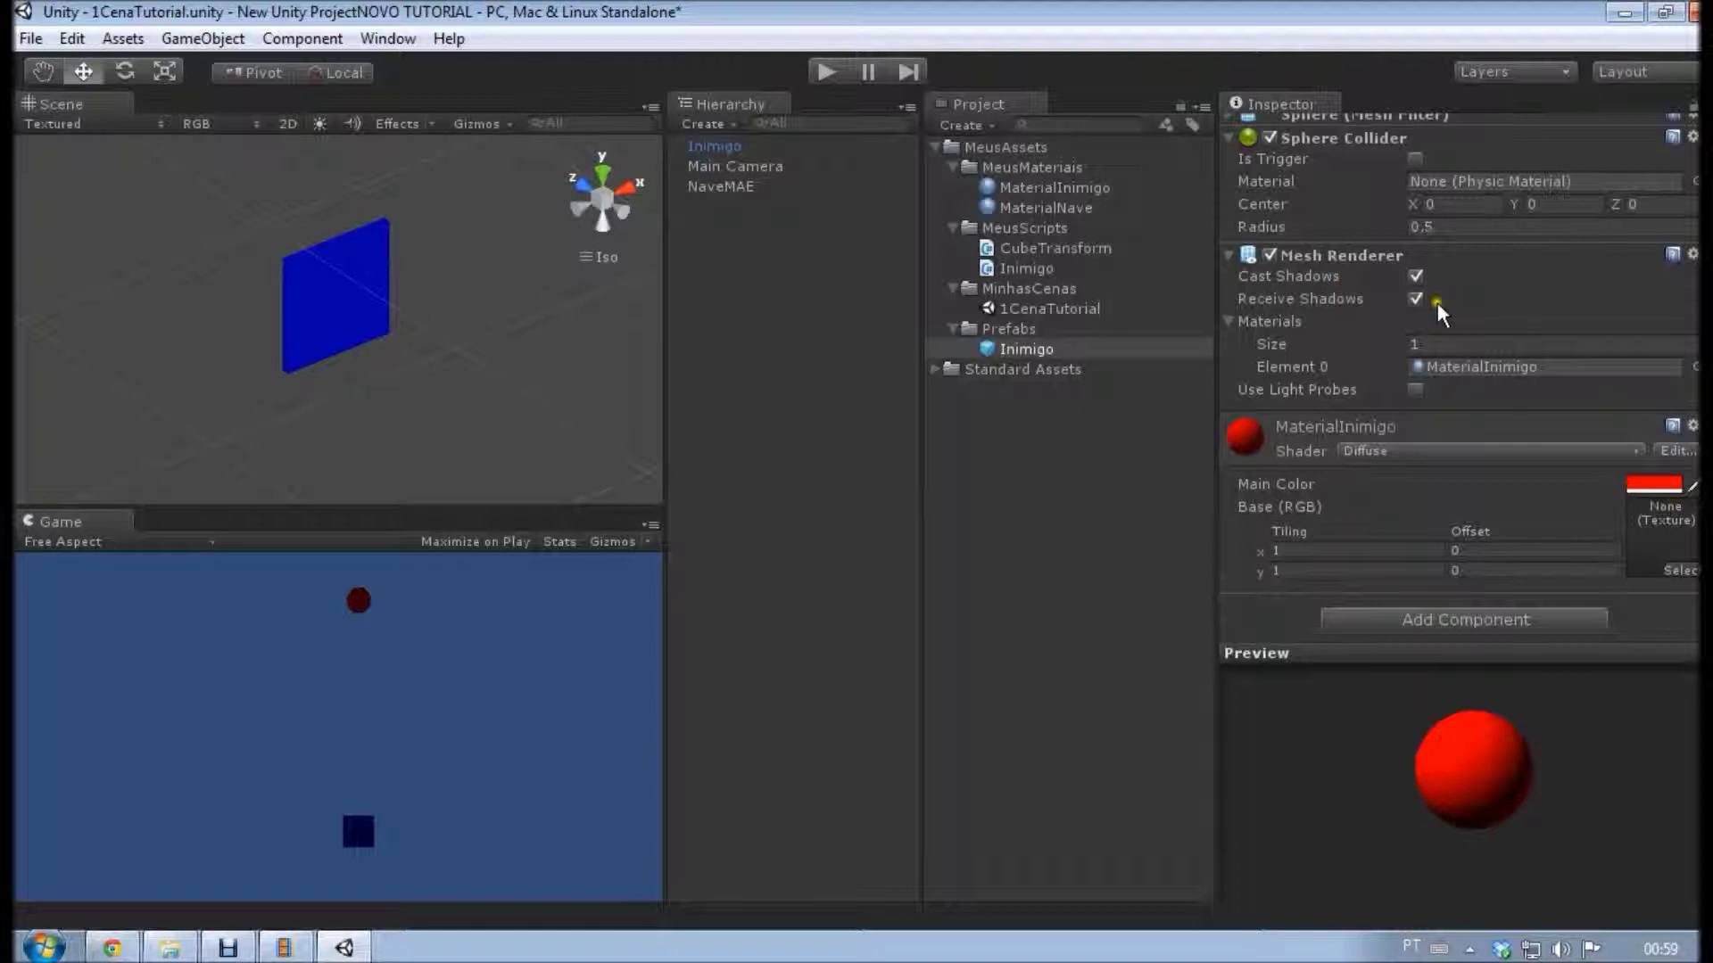
scroll(1437, 303, "up", 3)
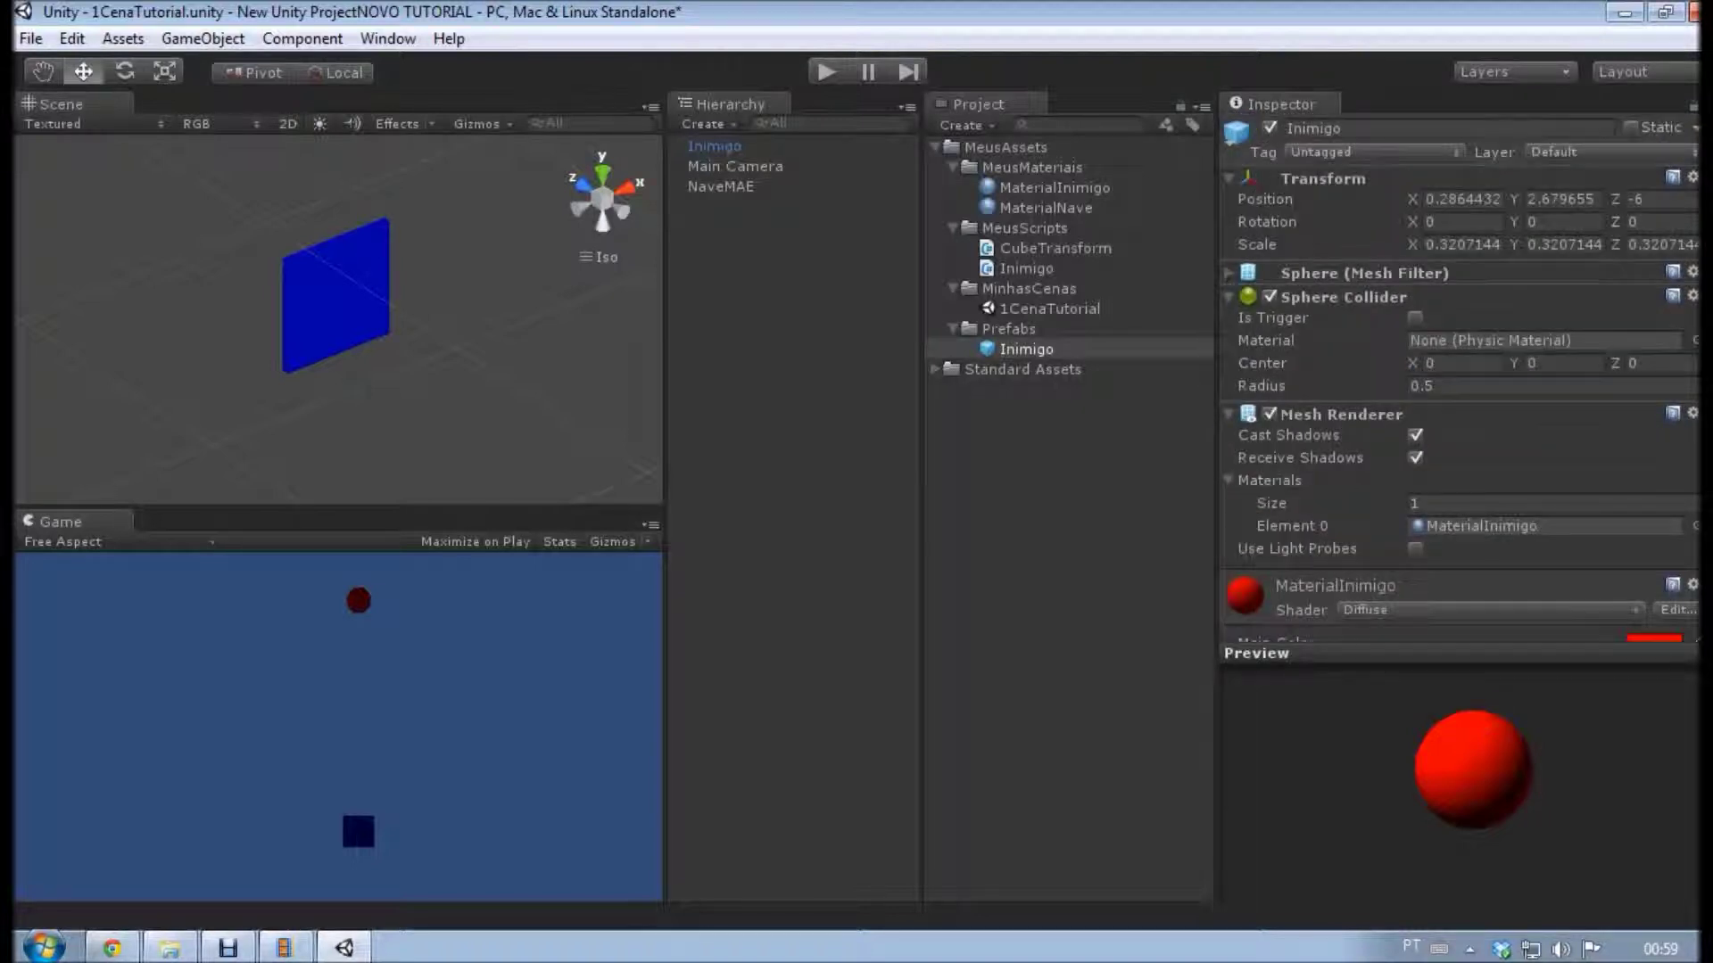
left_click(1115, 343)
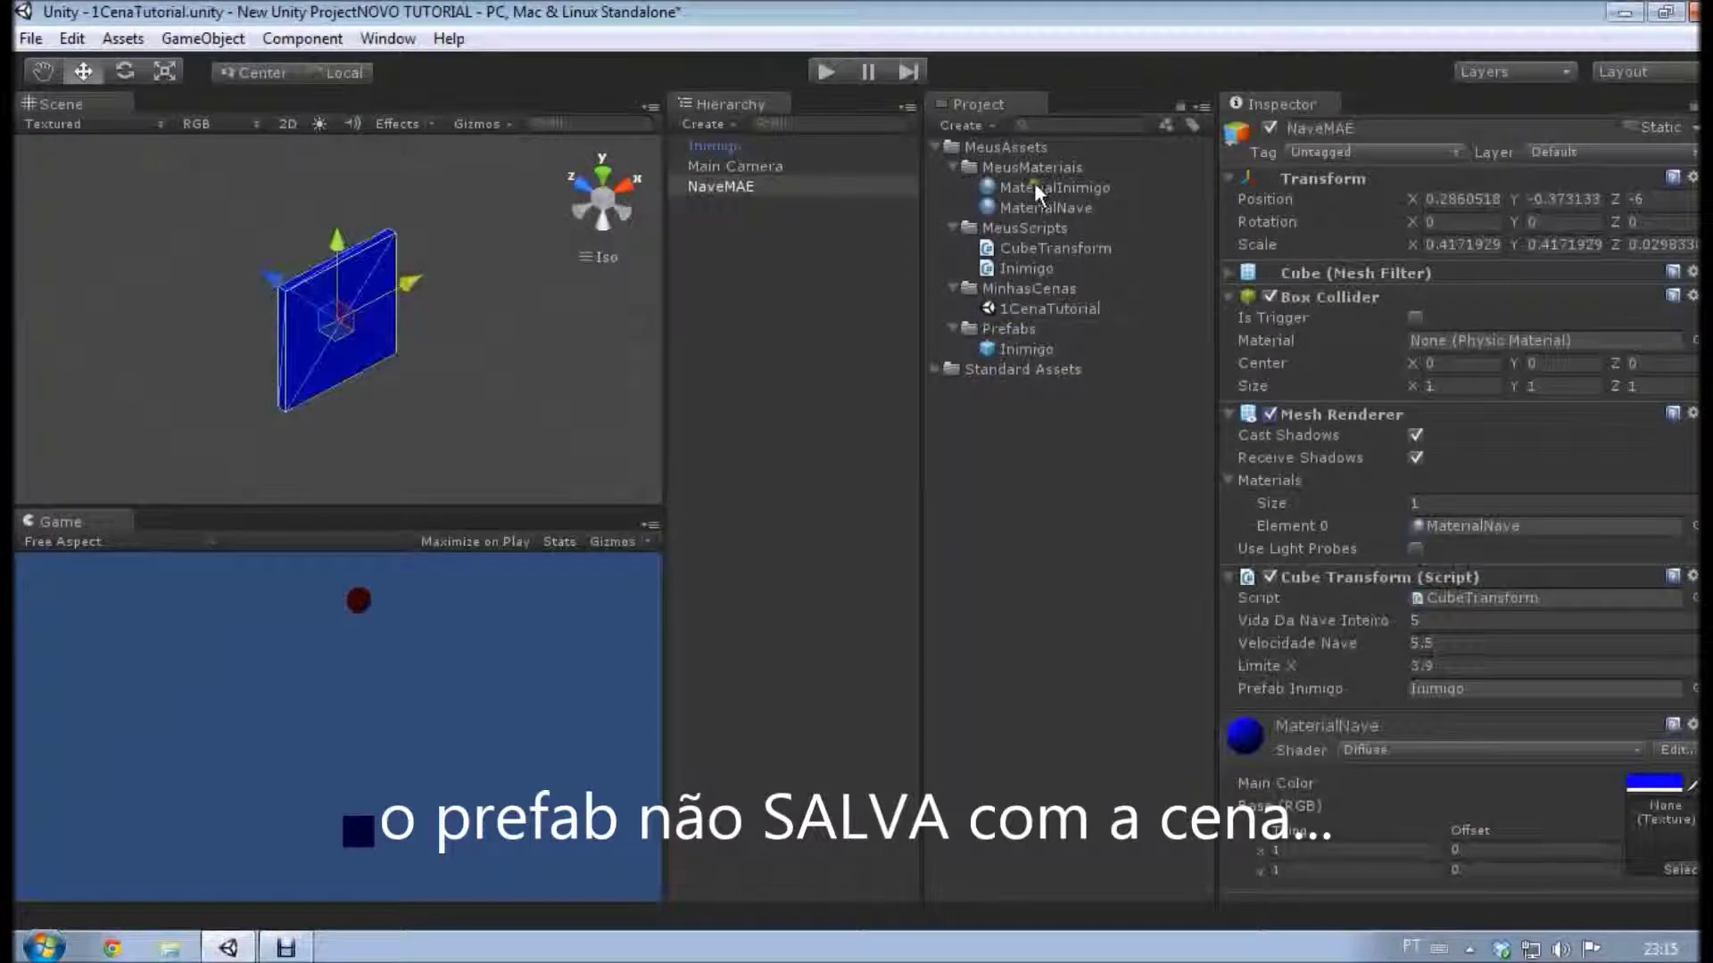
Select the MaterialNave material and collapse and expand its properties.
left_click(1034, 184)
left_click(1072, 207)
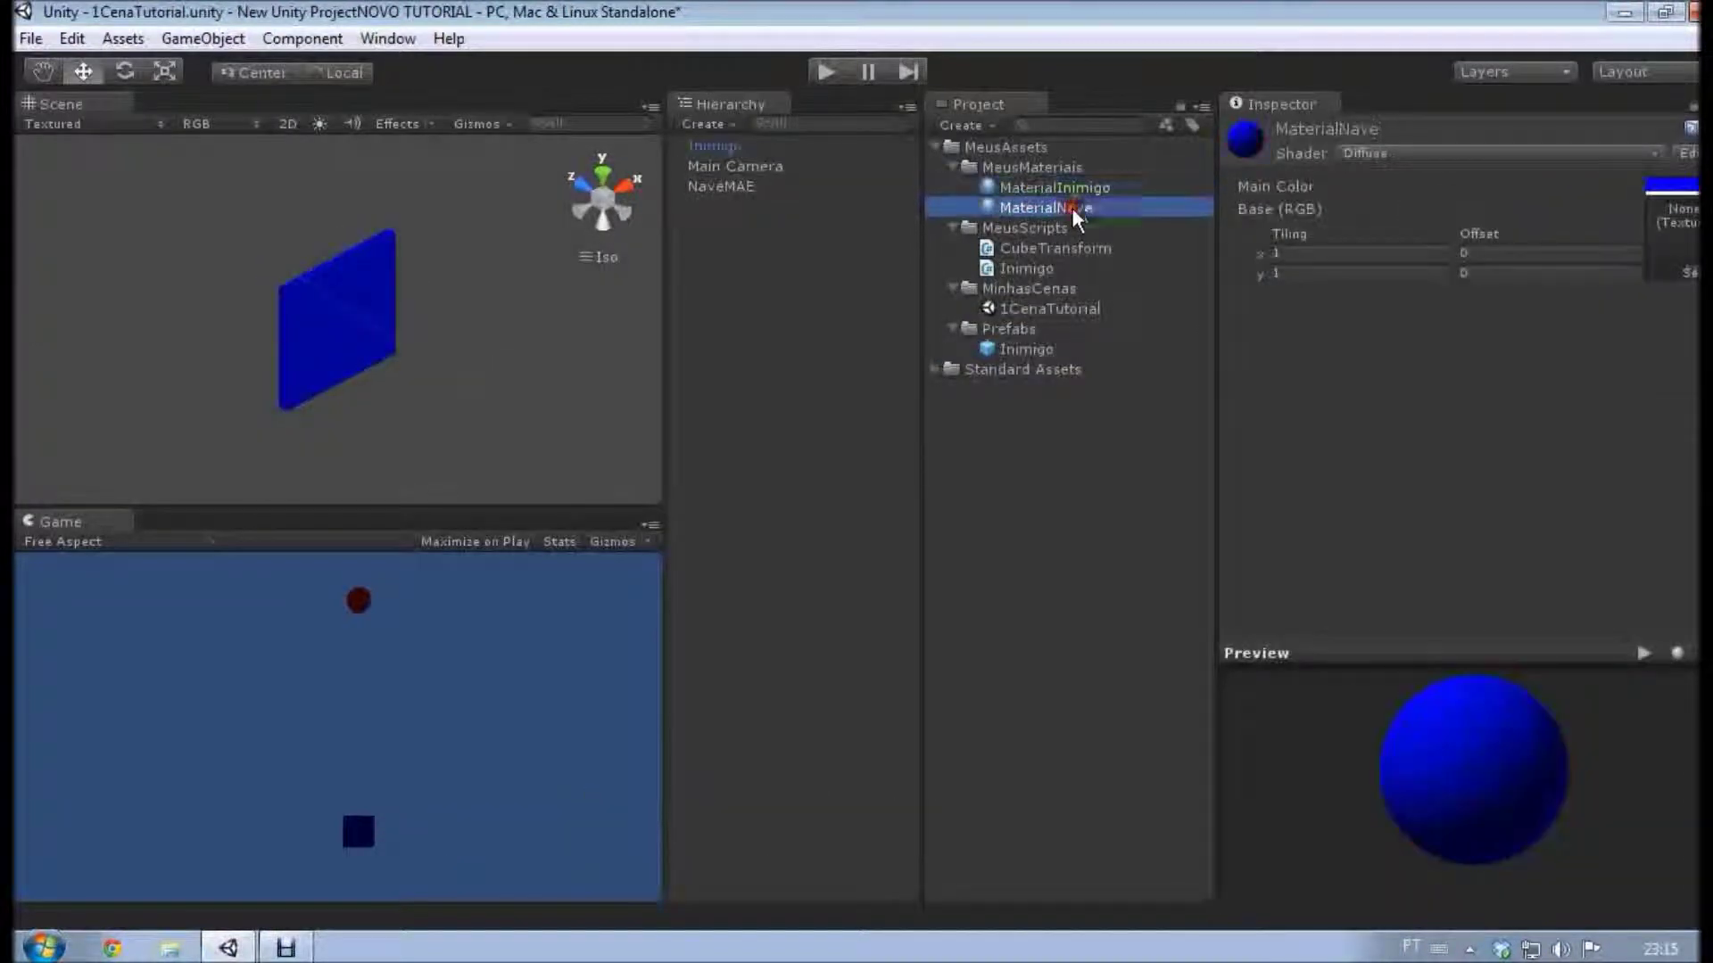
left_click(1085, 190)
left_click(1067, 208)
left_click(1522, 144)
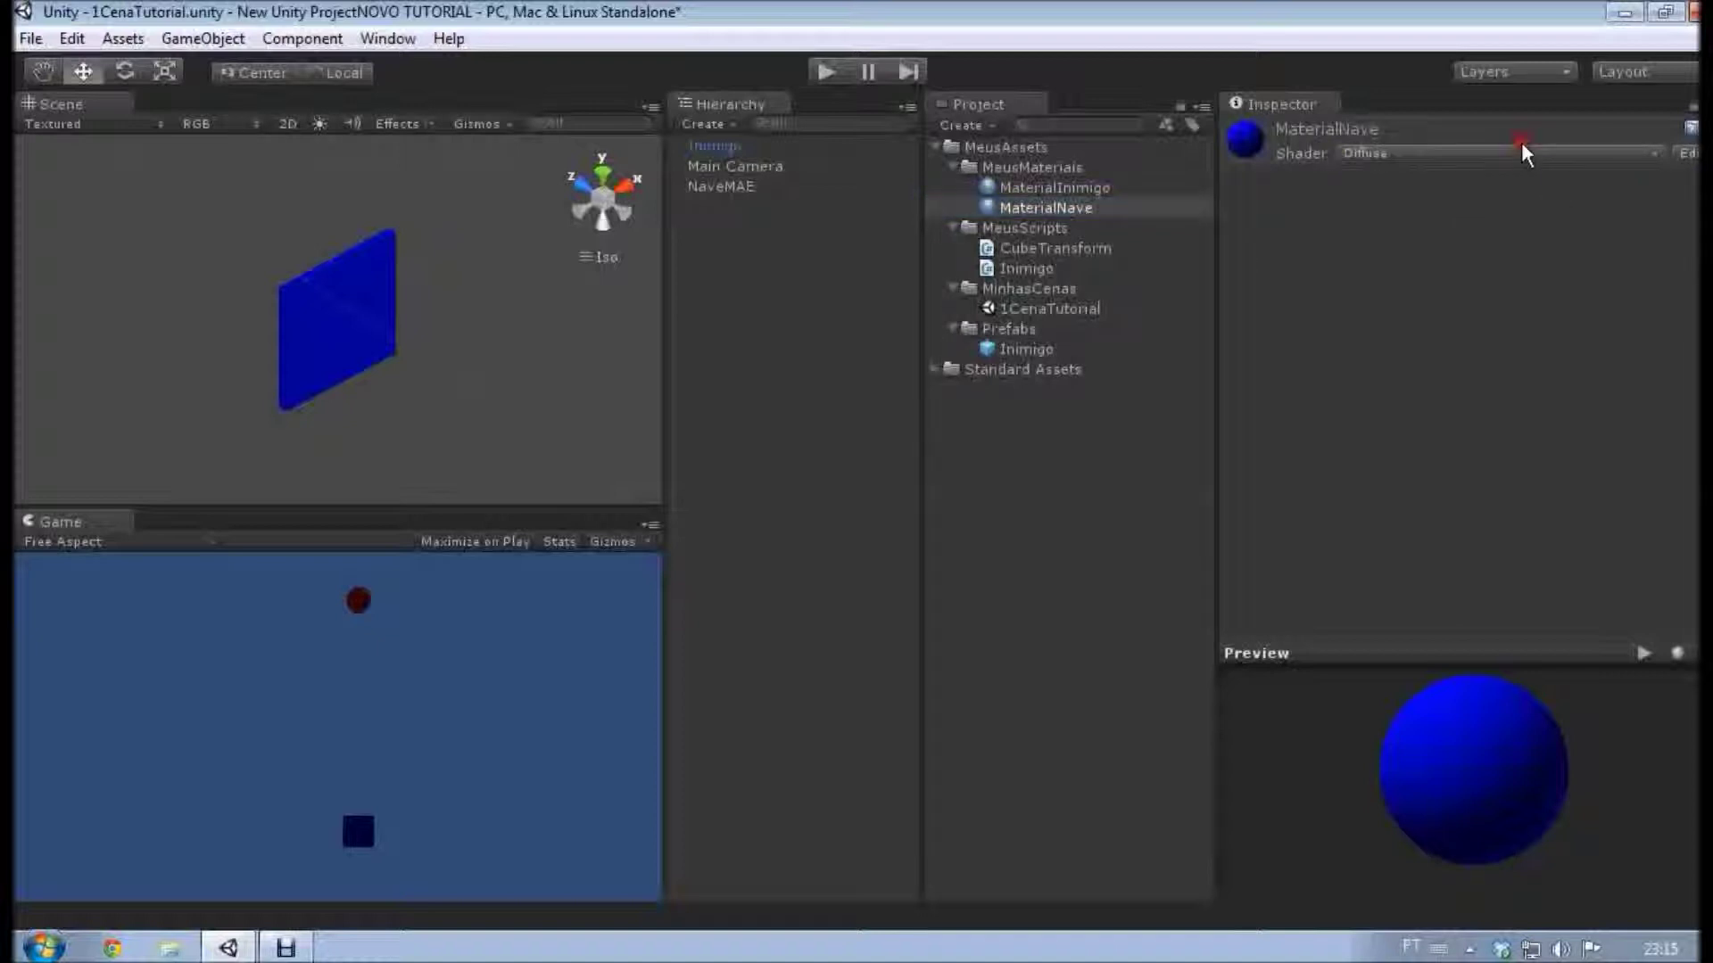
left_click(1465, 129)
left_click(1463, 127)
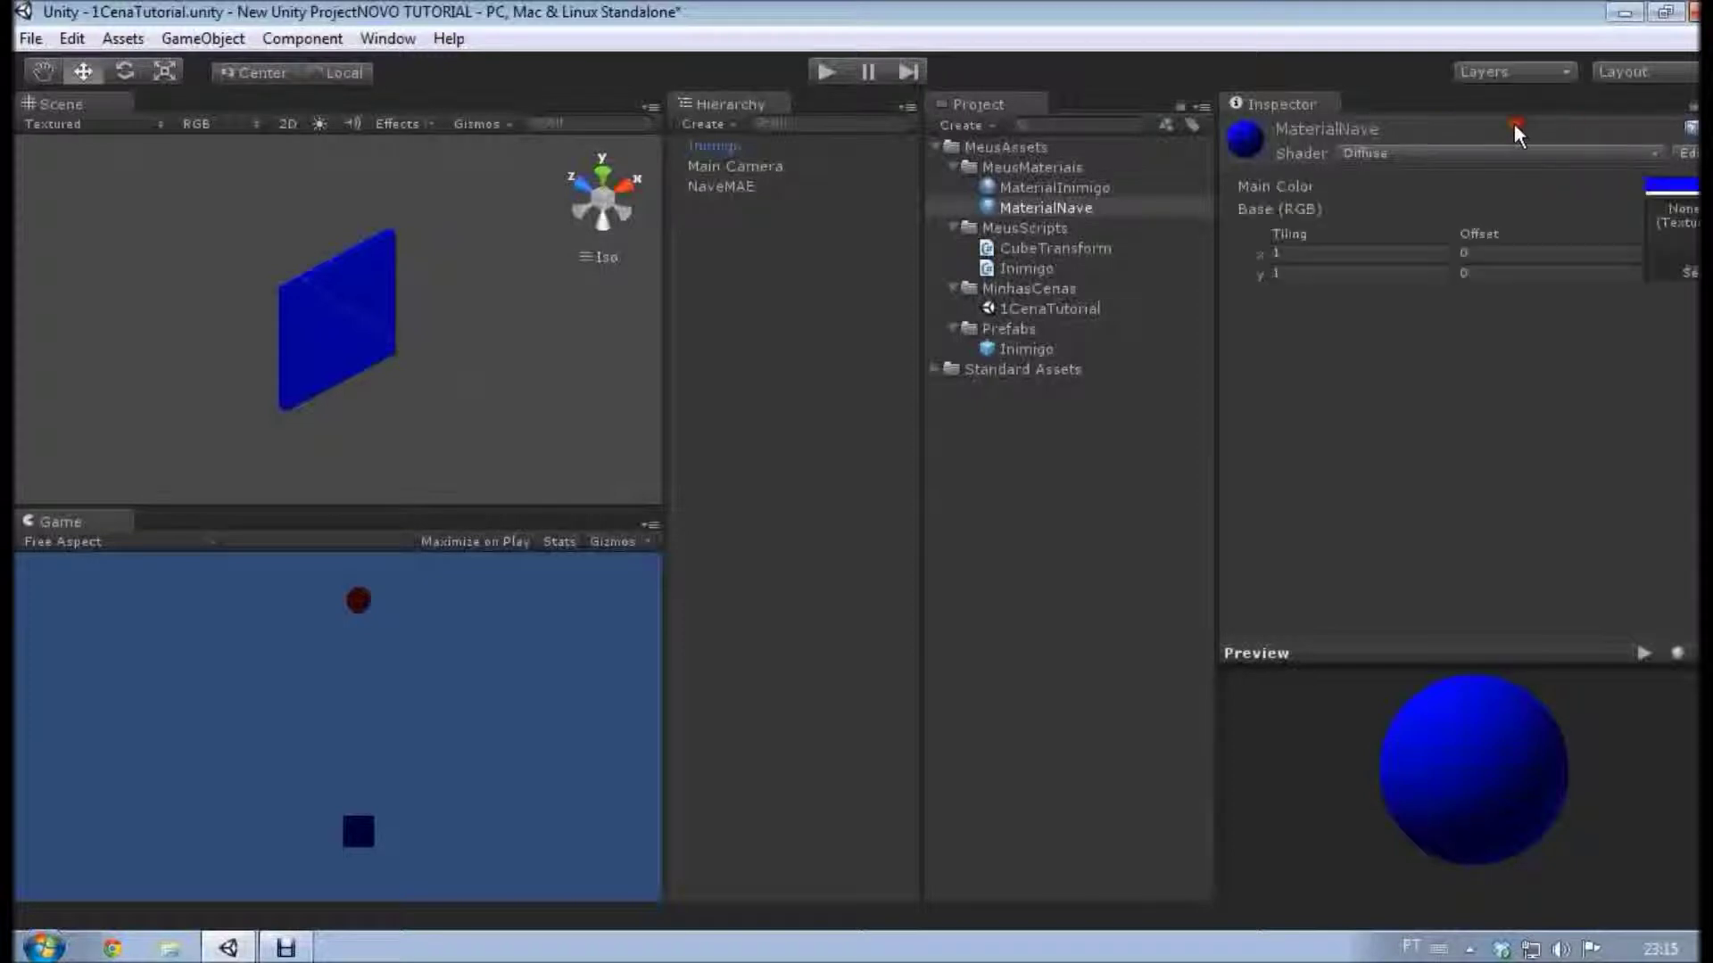
left_click(1545, 110)
left_click(1570, 157)
Set MaterialNave's shader to Reflective > Bumped Specular, turning the cube pale lavender.
left_click(1464, 150)
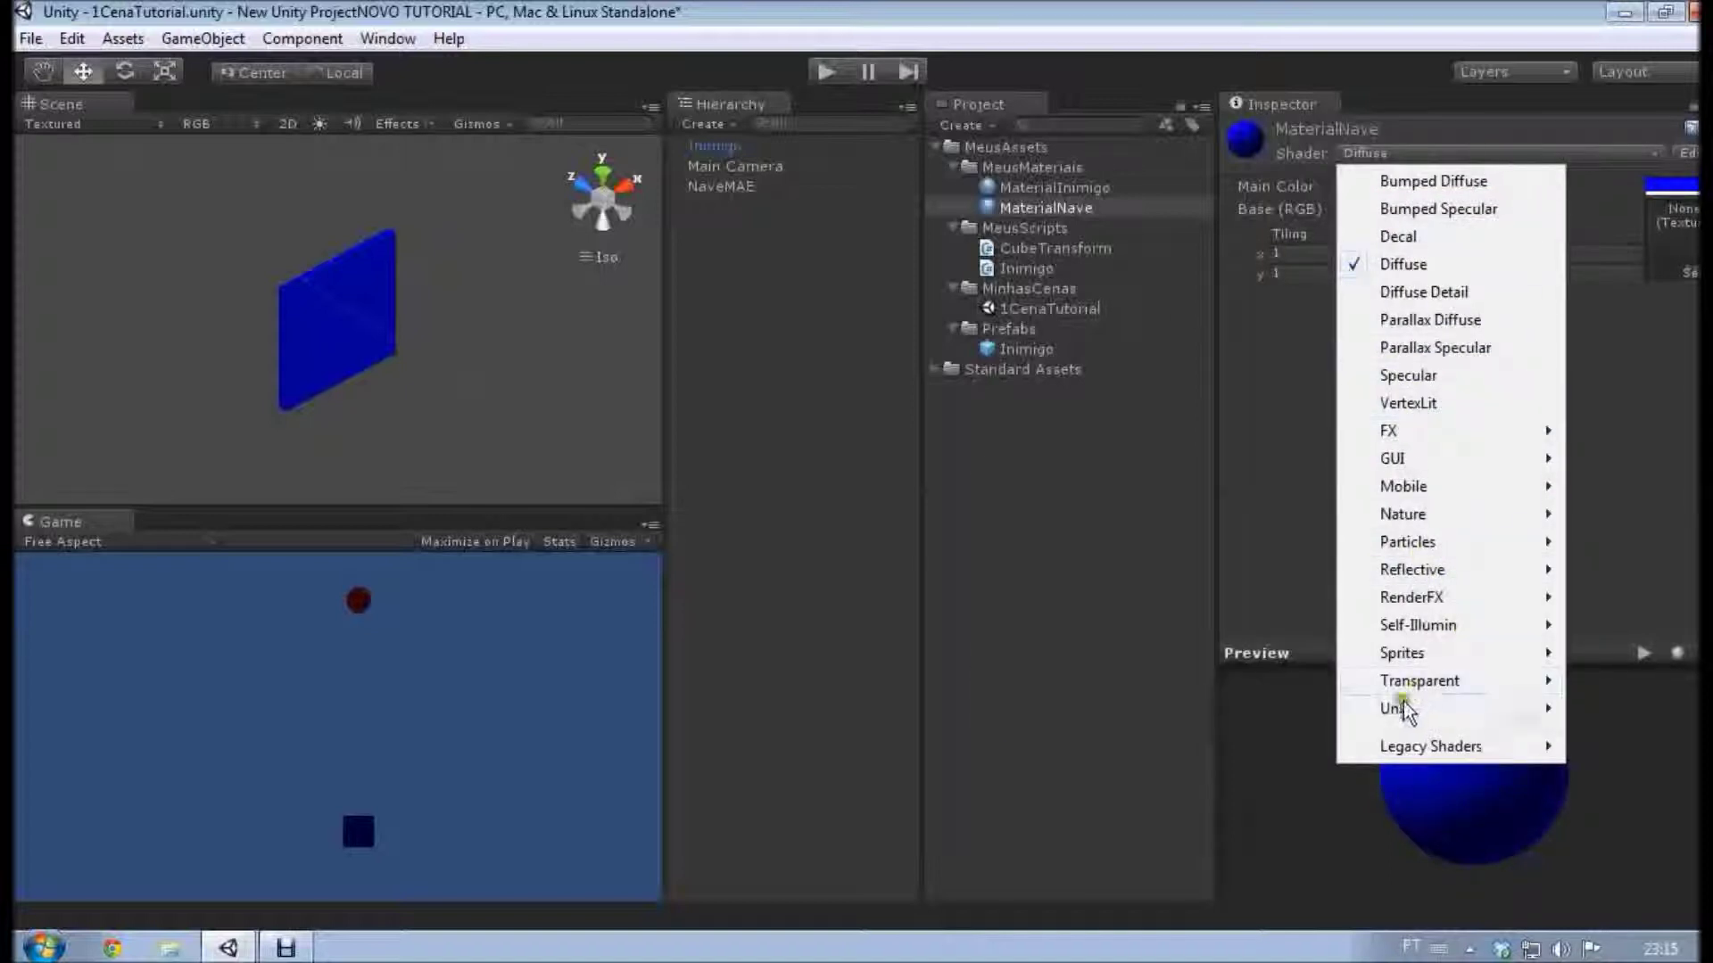
mouse_move(1437, 725)
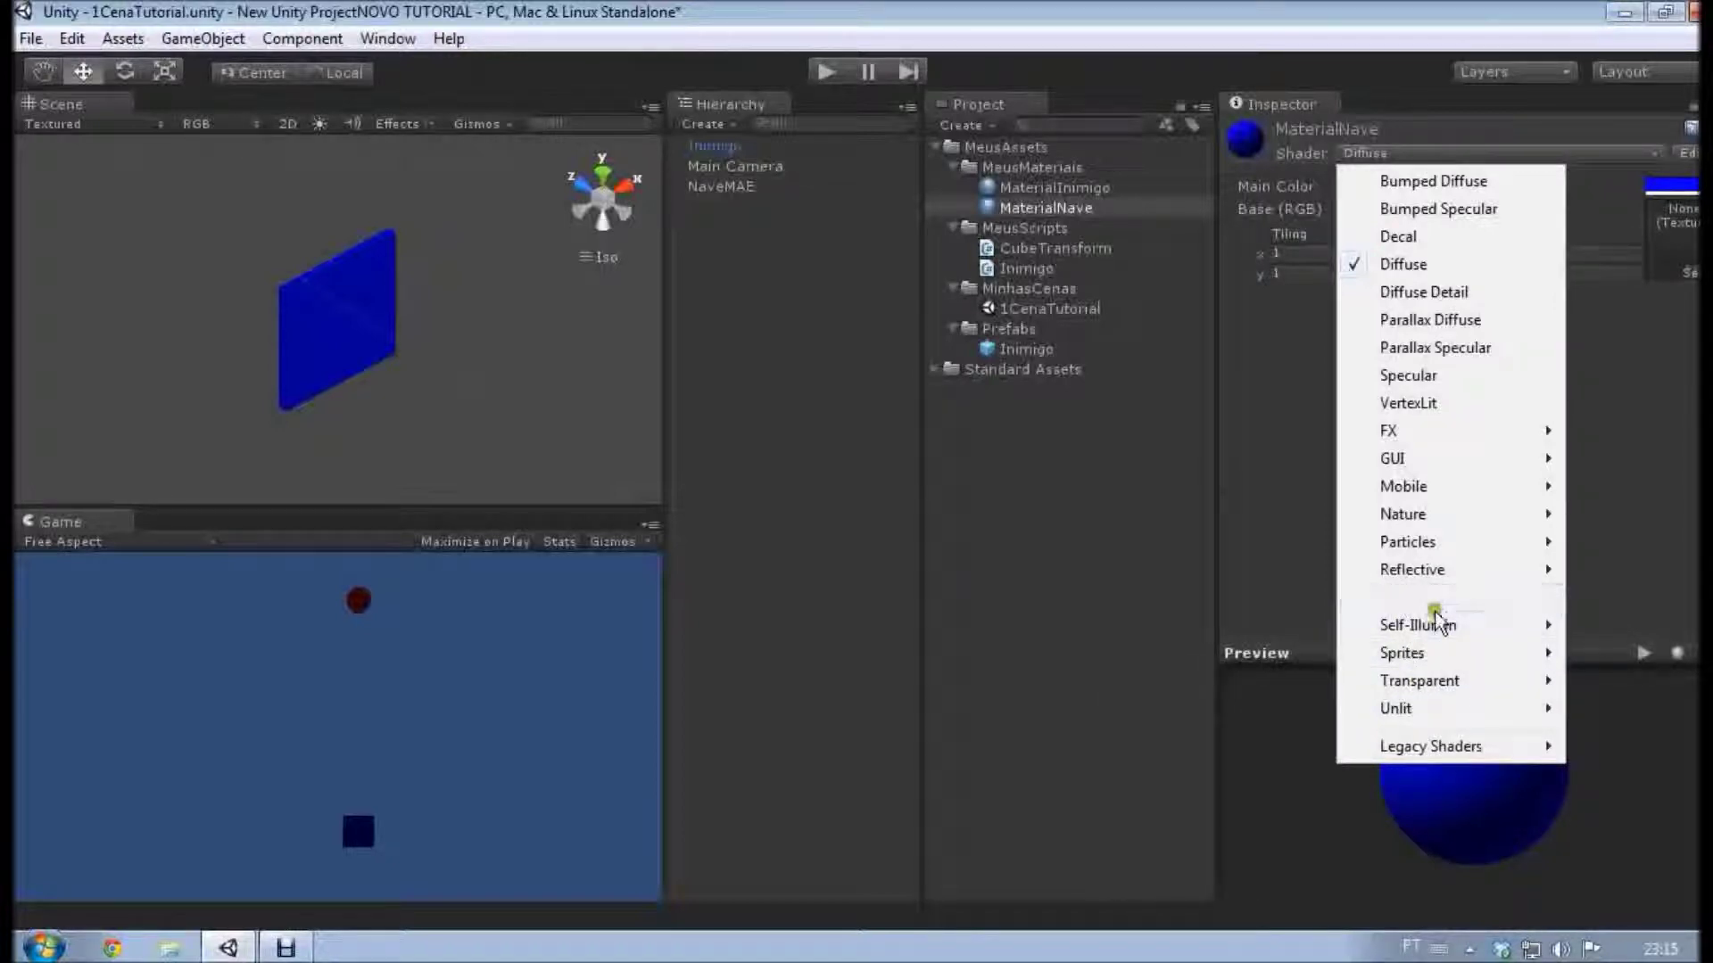
mouse_move(1408, 633)
mouse_move(1418, 572)
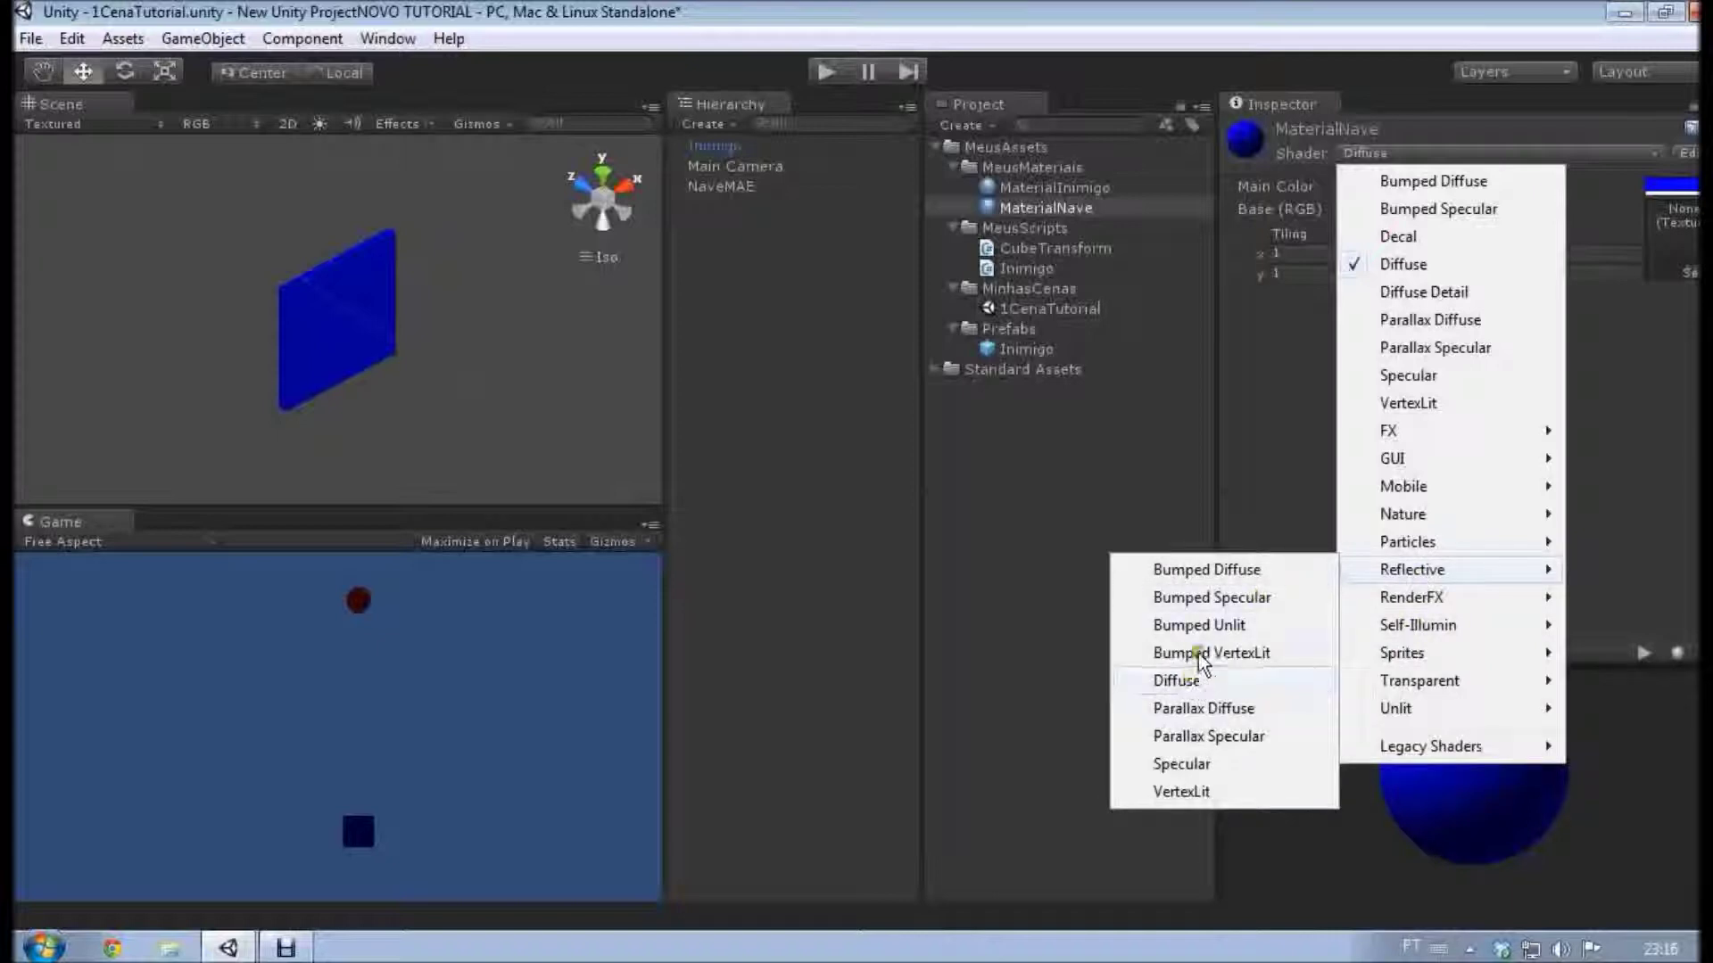
left_click(1208, 595)
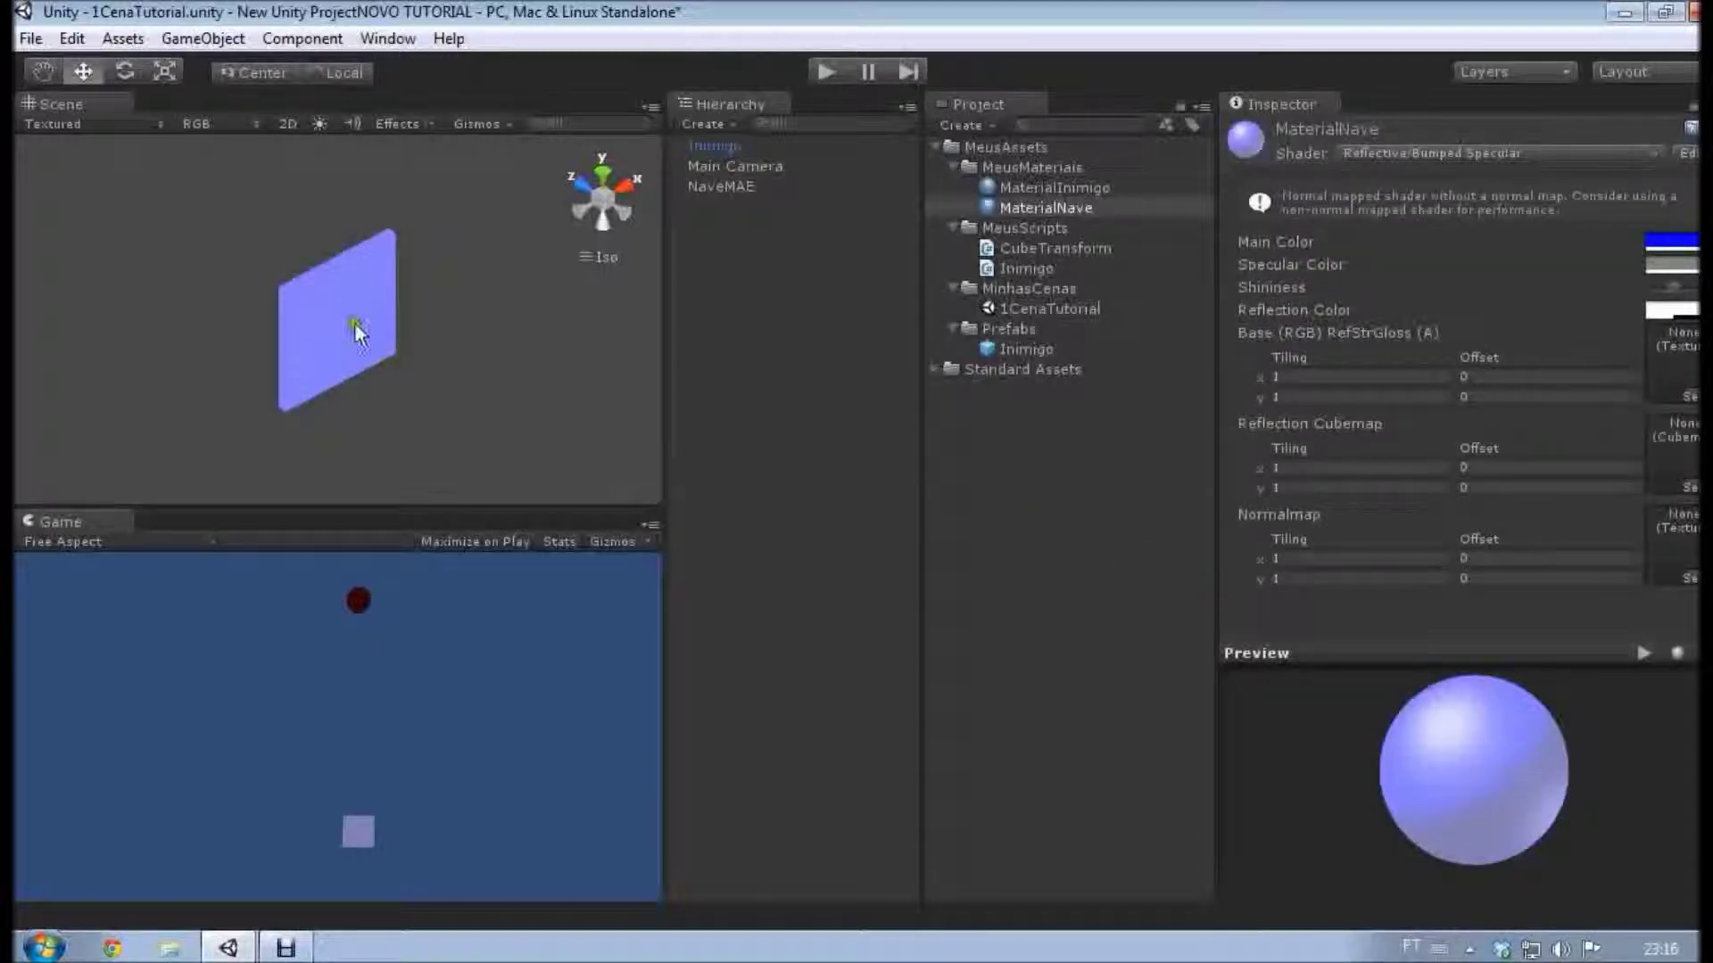
right_click_drag(406, 374, 472, 370)
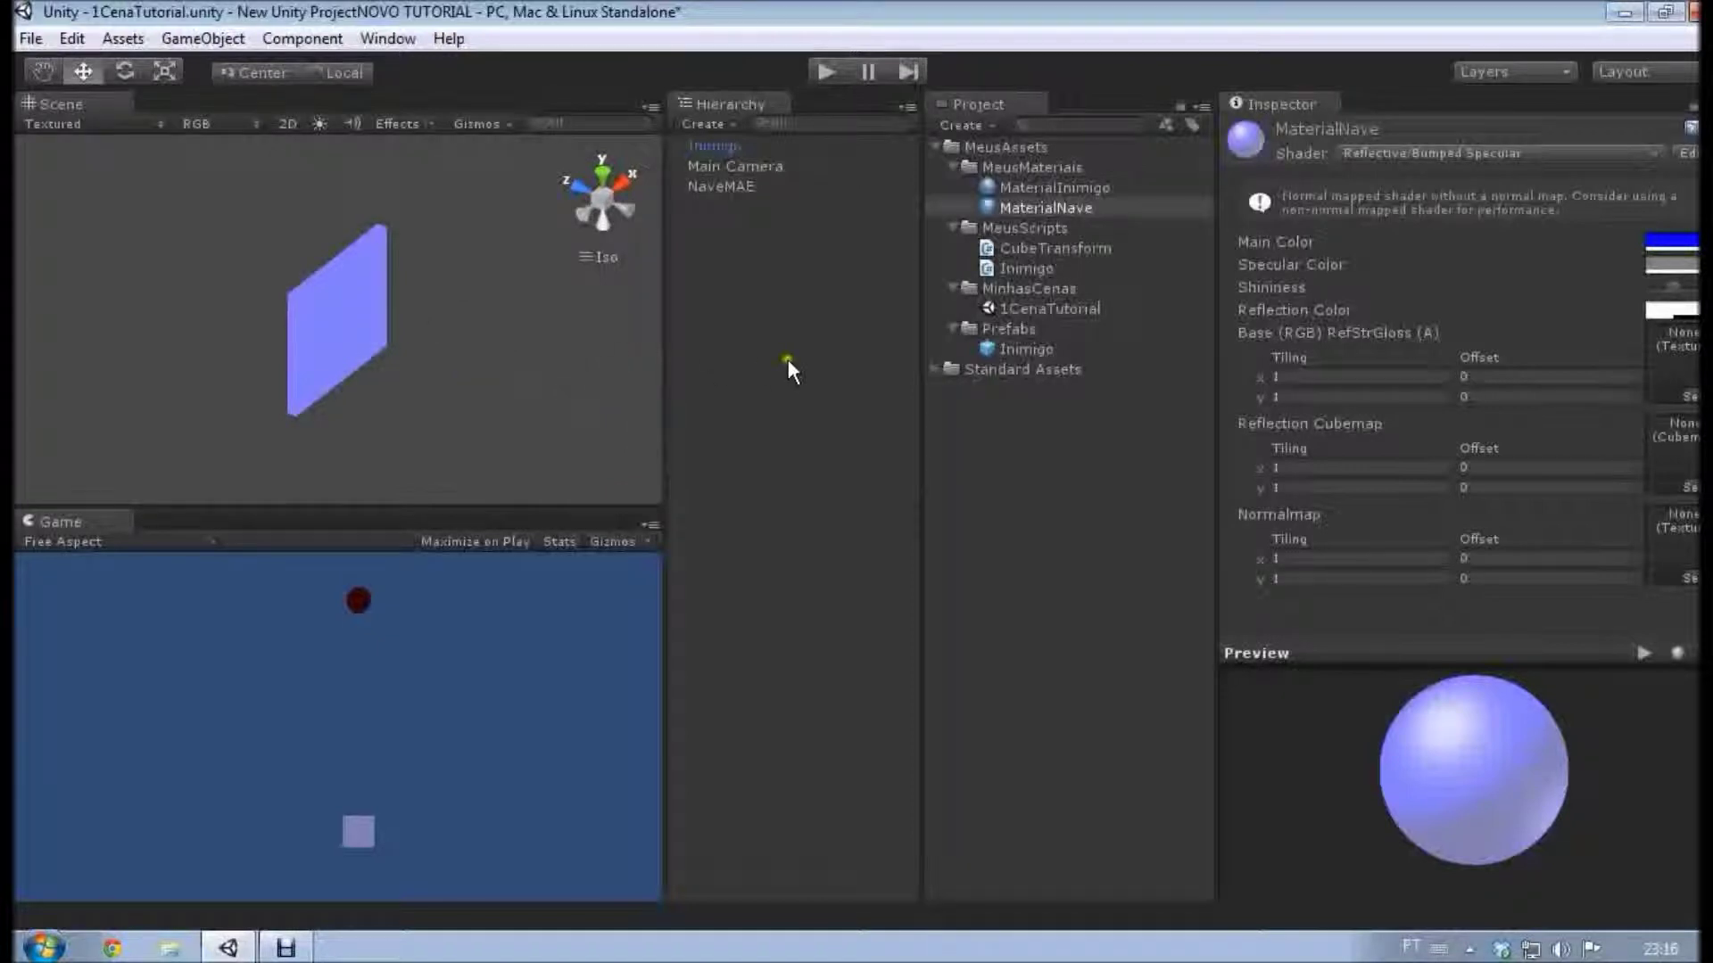
Undo the shader change and confirm MaterialNave is back on Diffuse.
key("ctrl+z")
left_click(1031, 208)
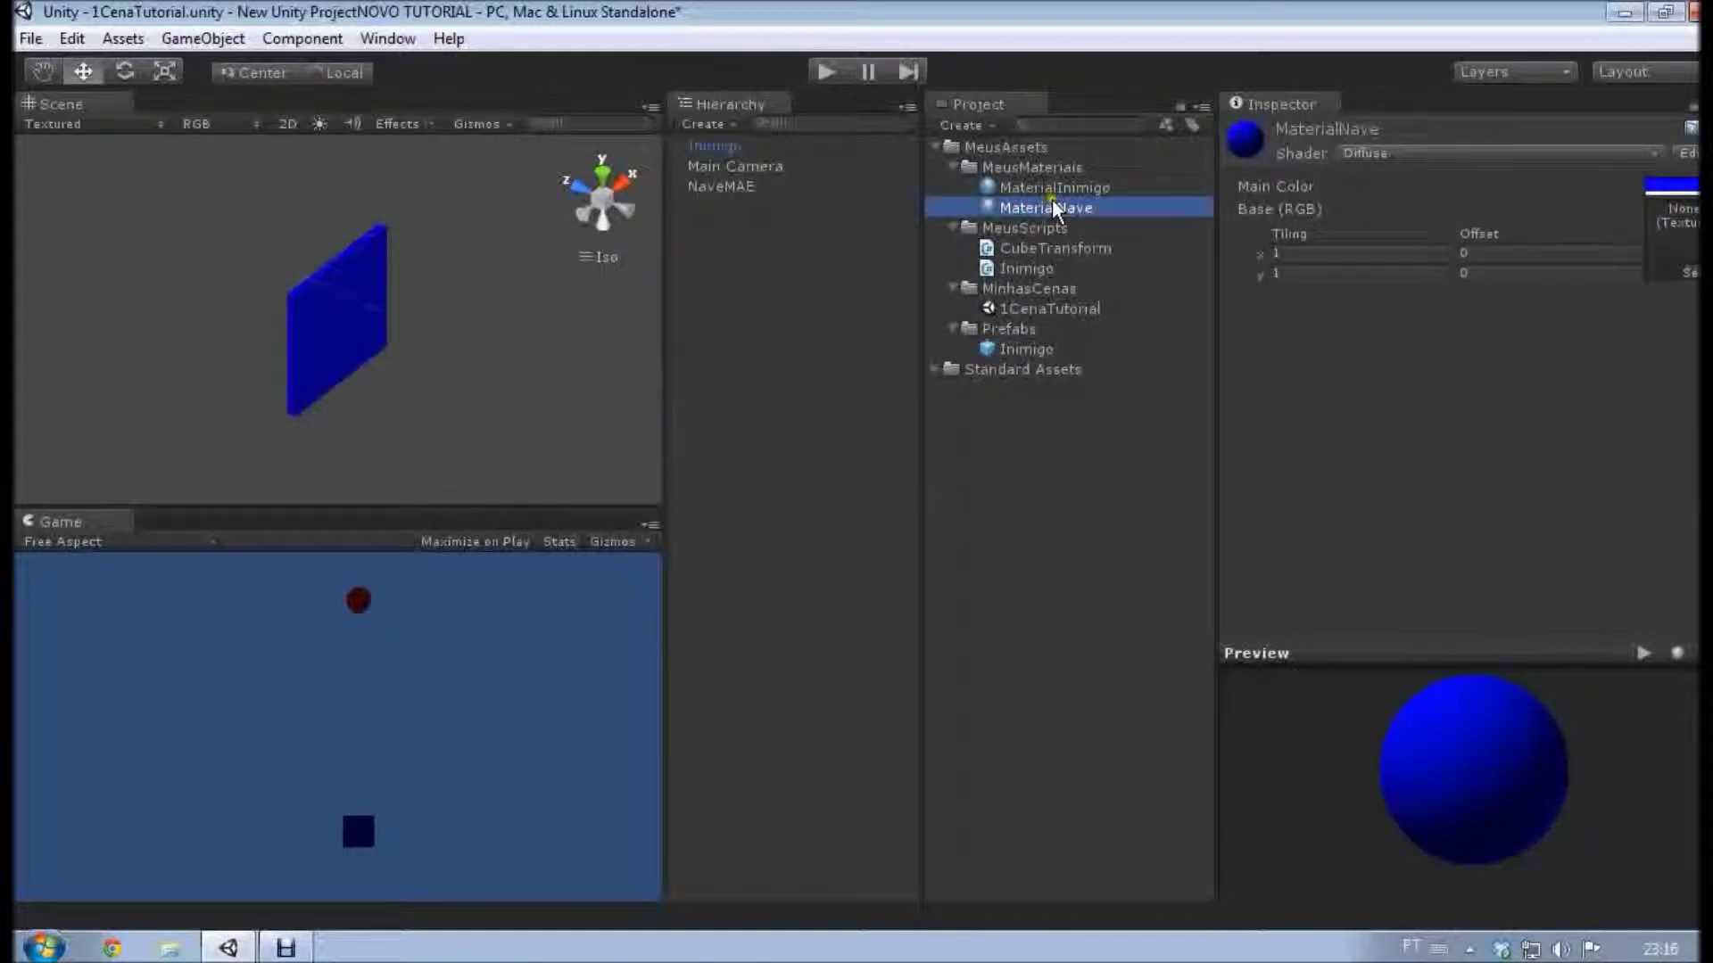
left_click(1060, 191)
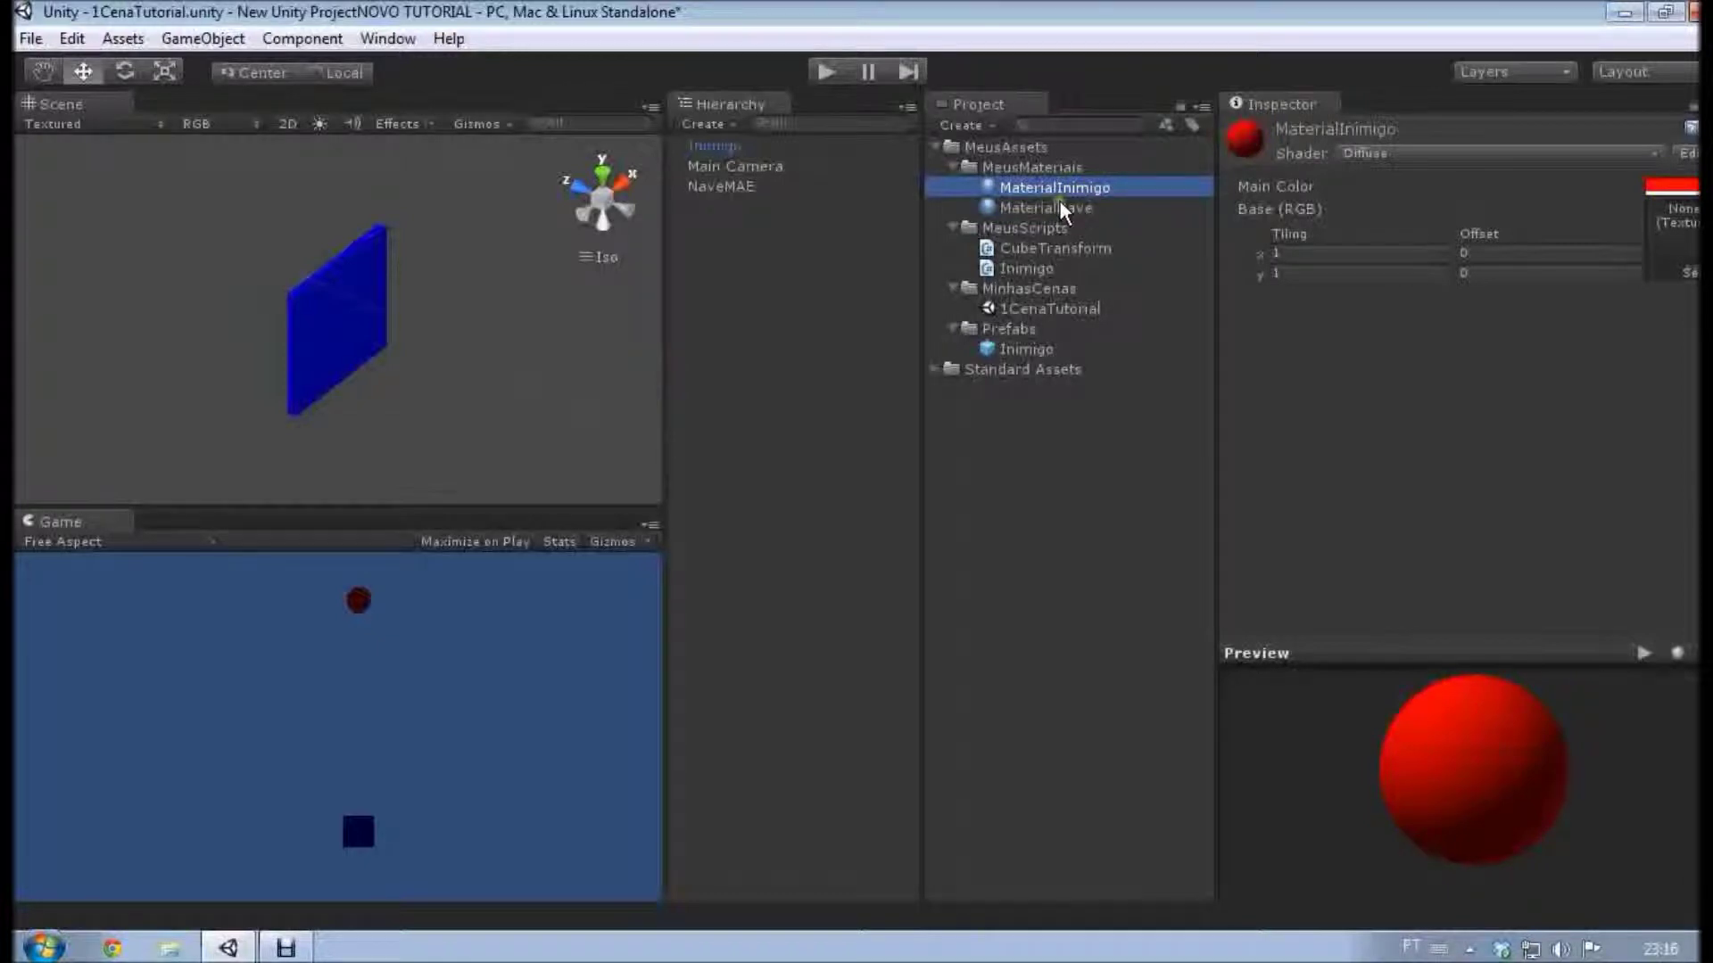
left_click(1058, 206)
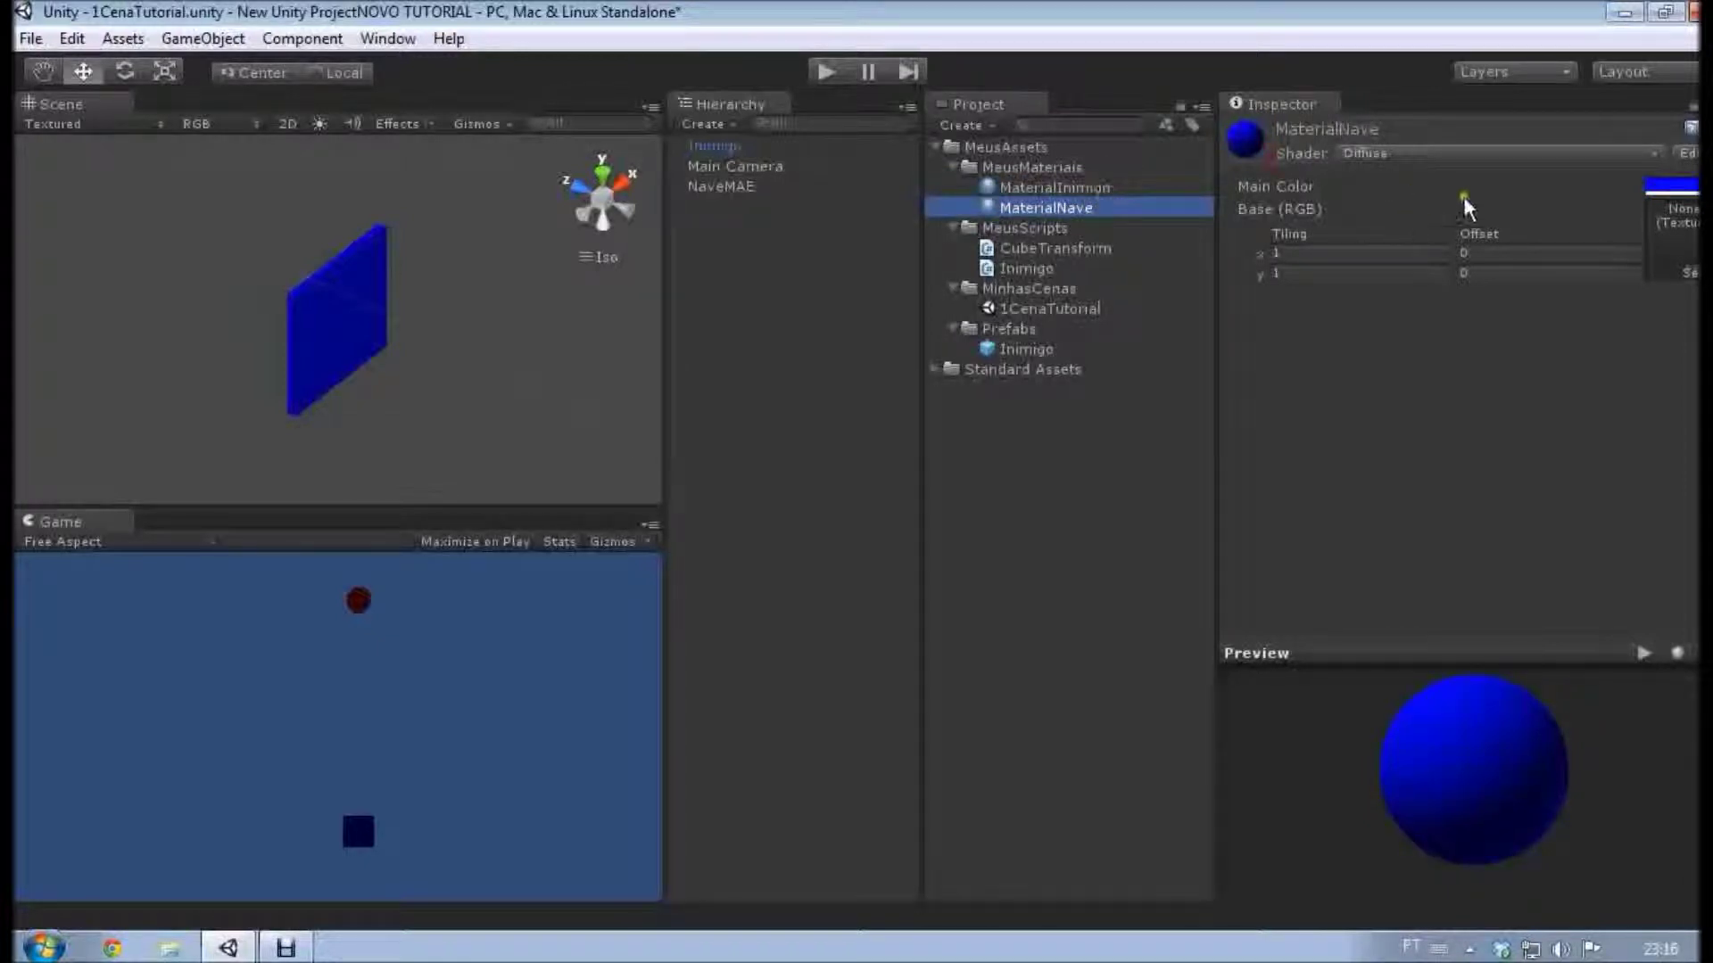
left_click(1500, 153)
left_click(1534, 128)
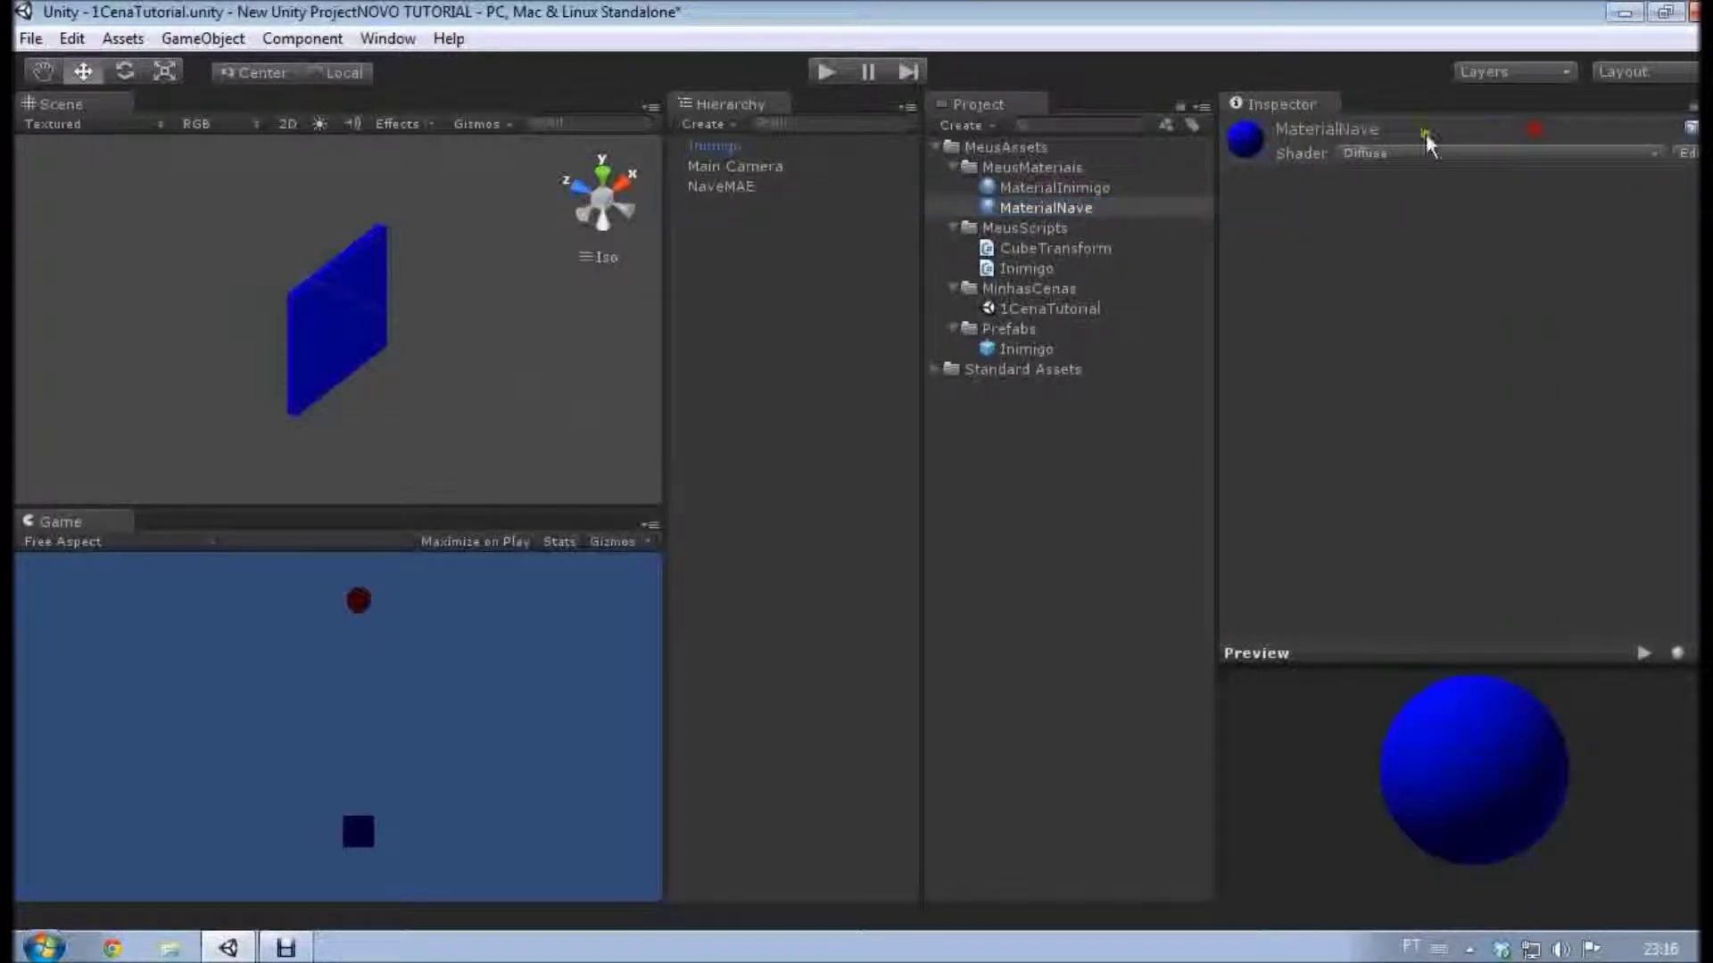
Select the NaveMAE cube in the Hierarchy, viewing it from a new angle.
left_click(734, 186)
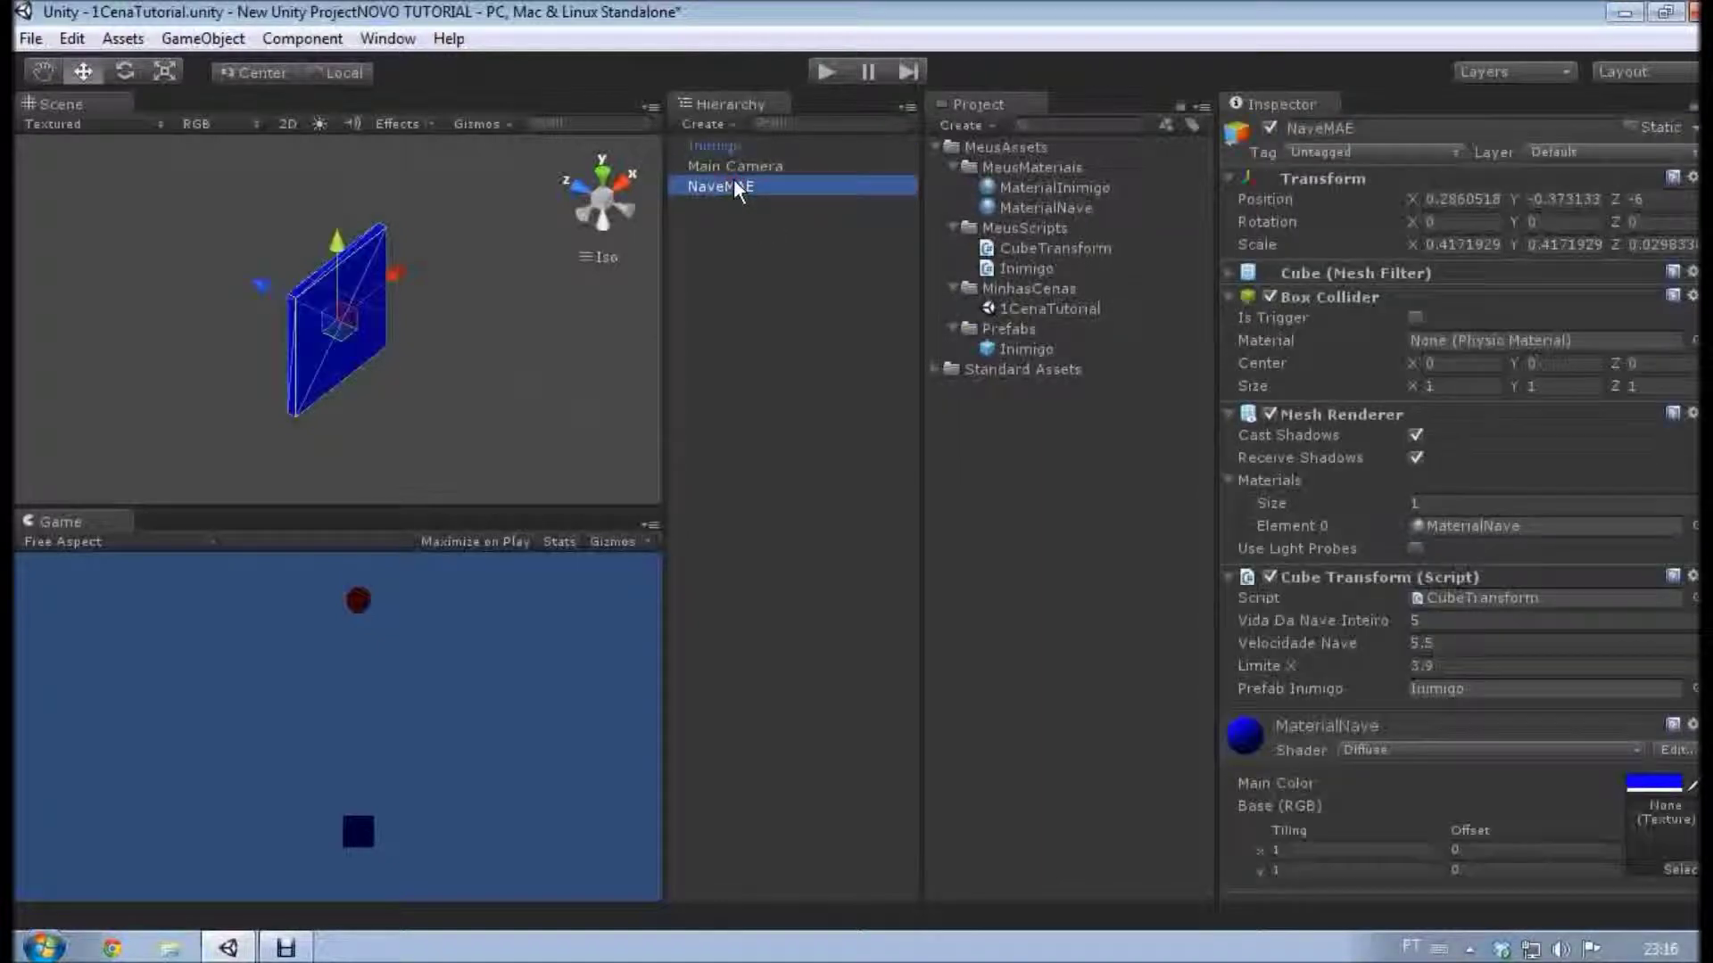
left_click_drag(473, 379, 321, 304, "alt")
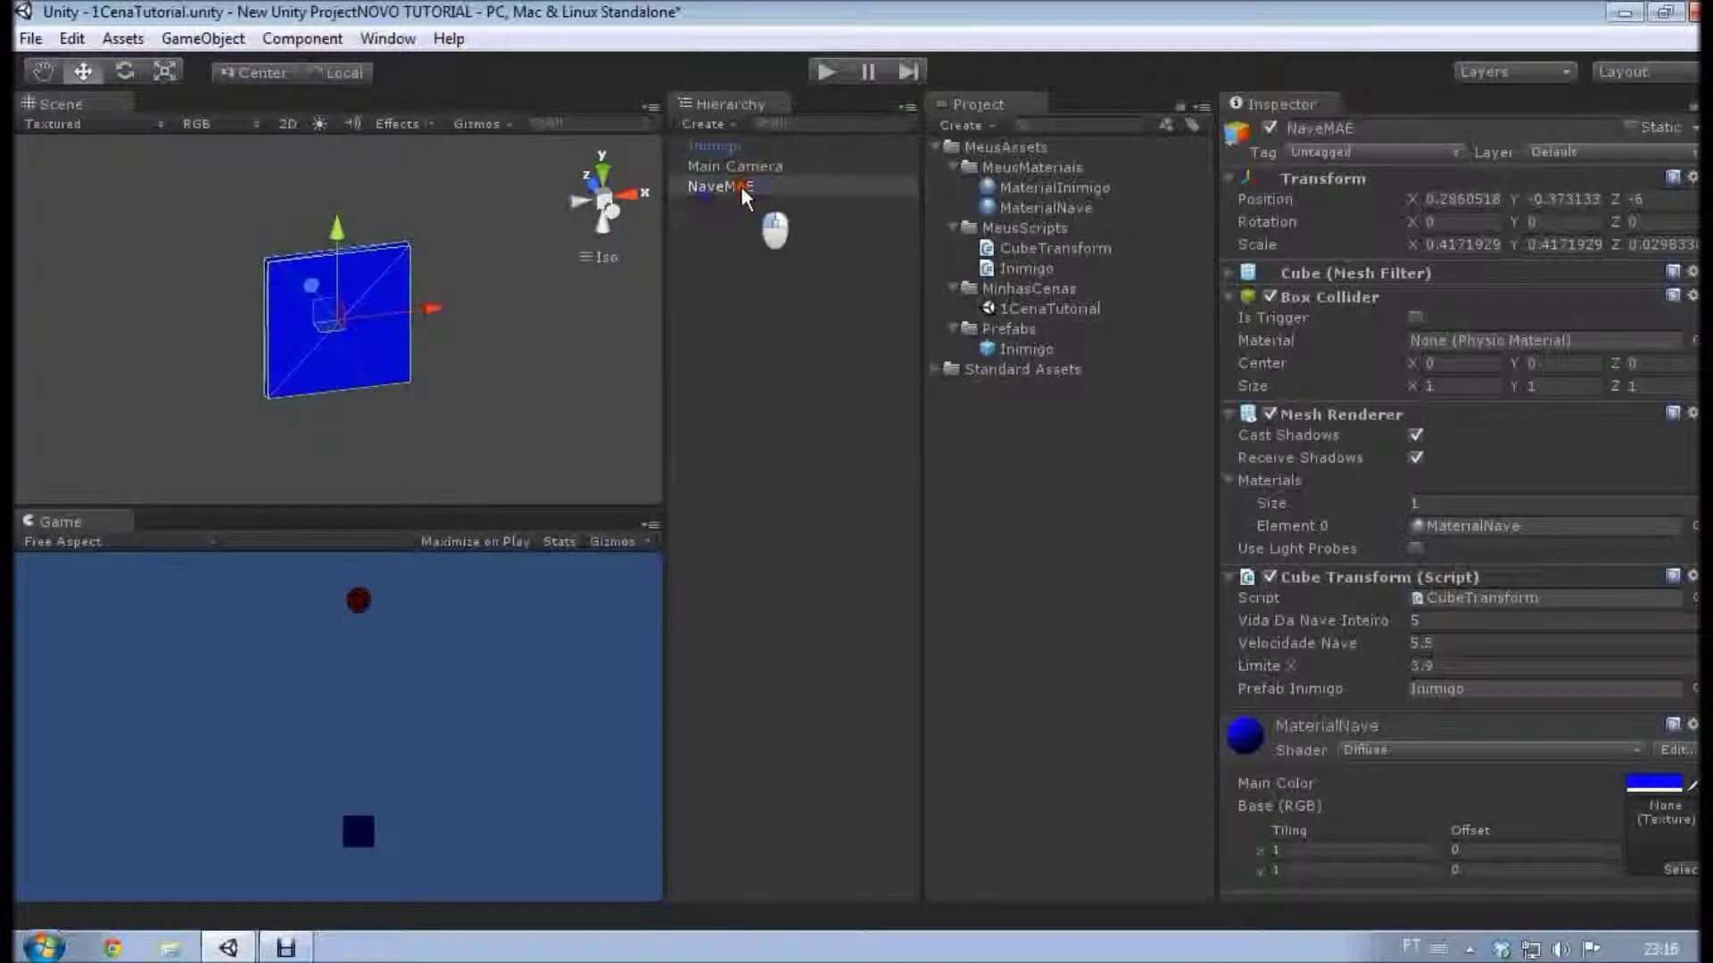
left_click(740, 186)
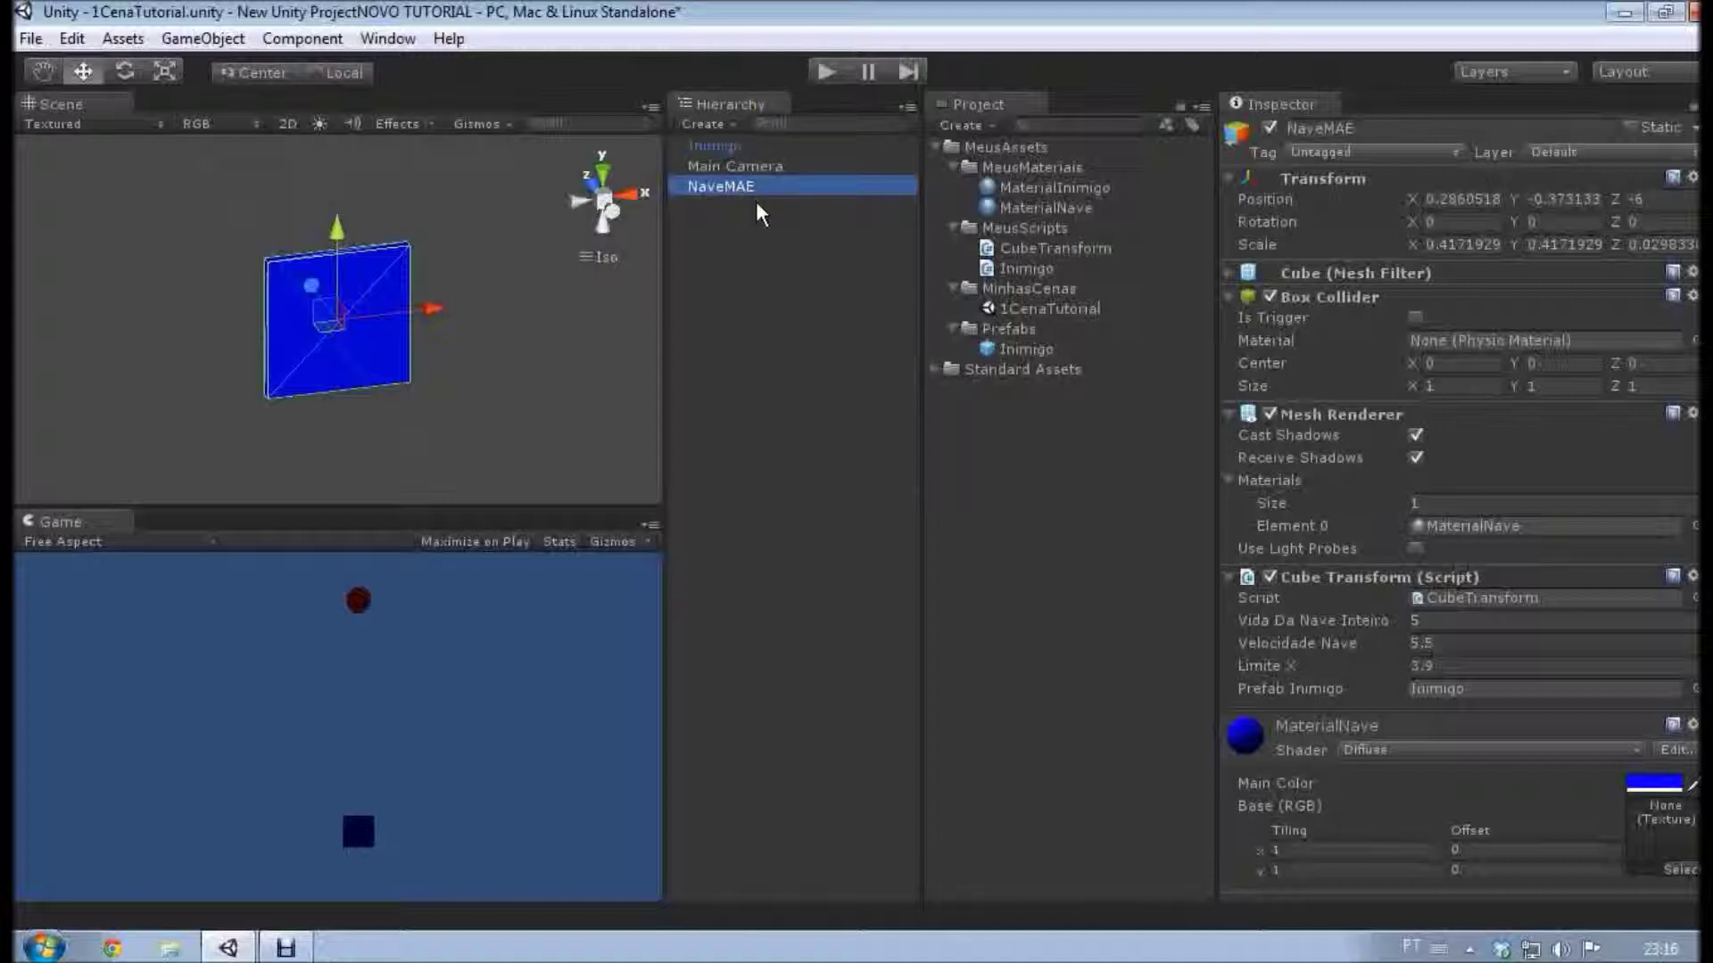
Duplicate NaveMAE twice and drag a copy along X so three blue cubes sit side by side.
key("ctrl+d")
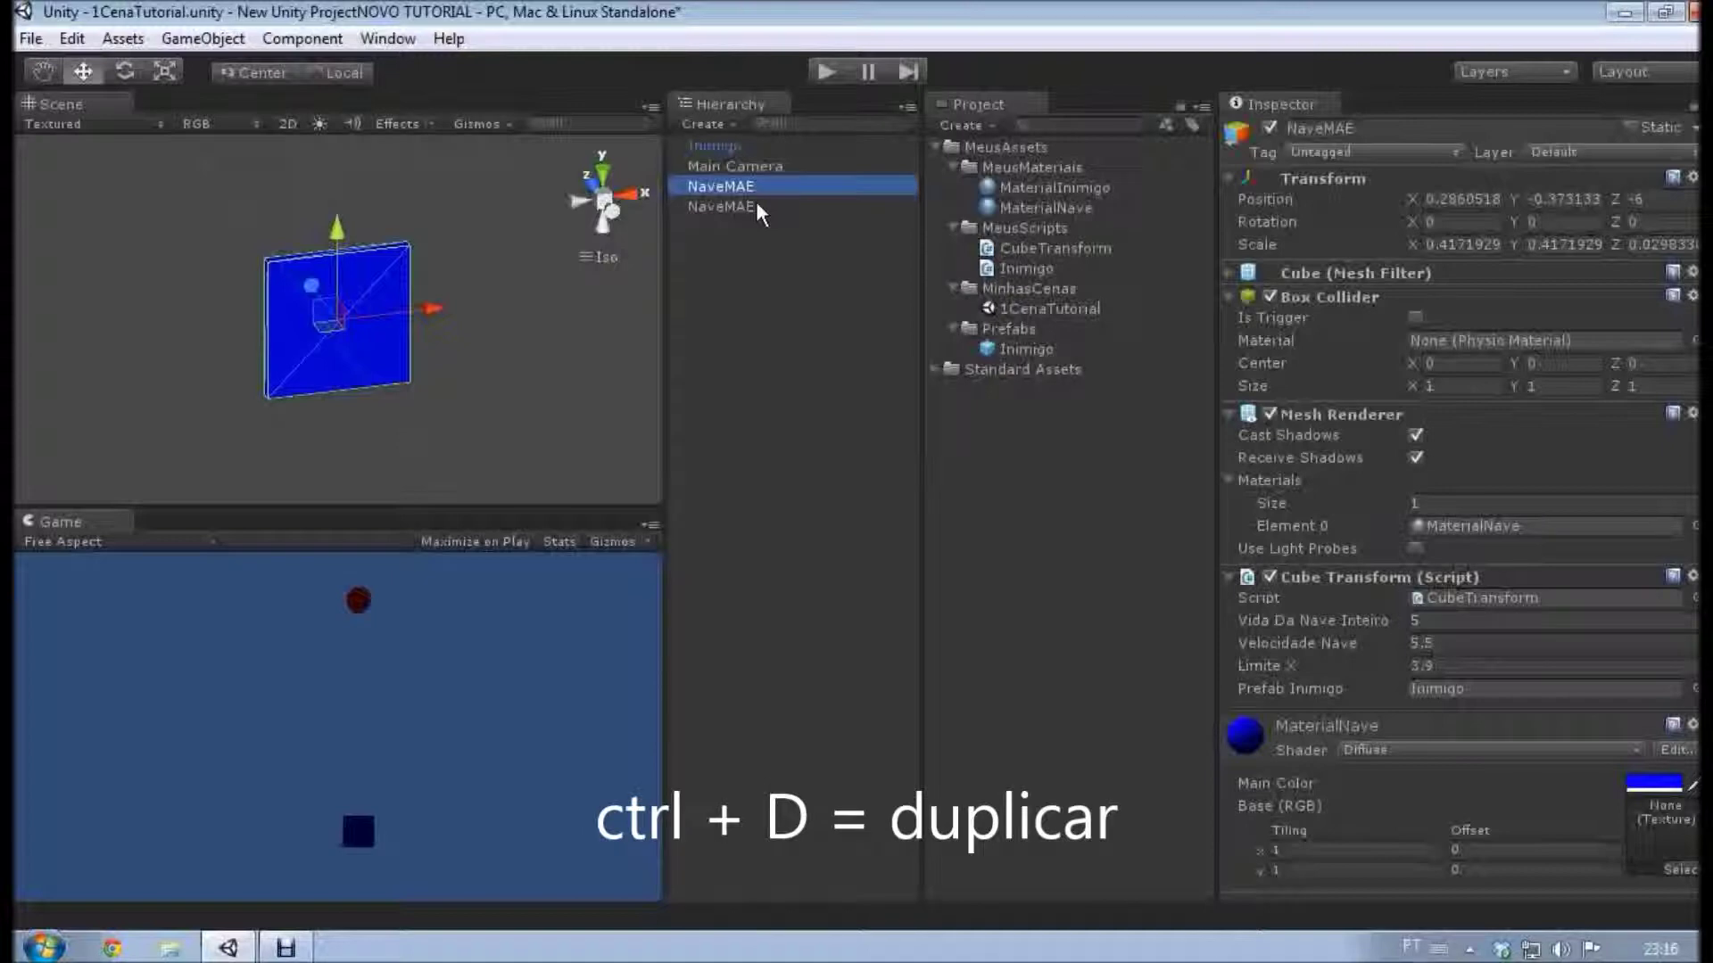
key("ctrl+d")
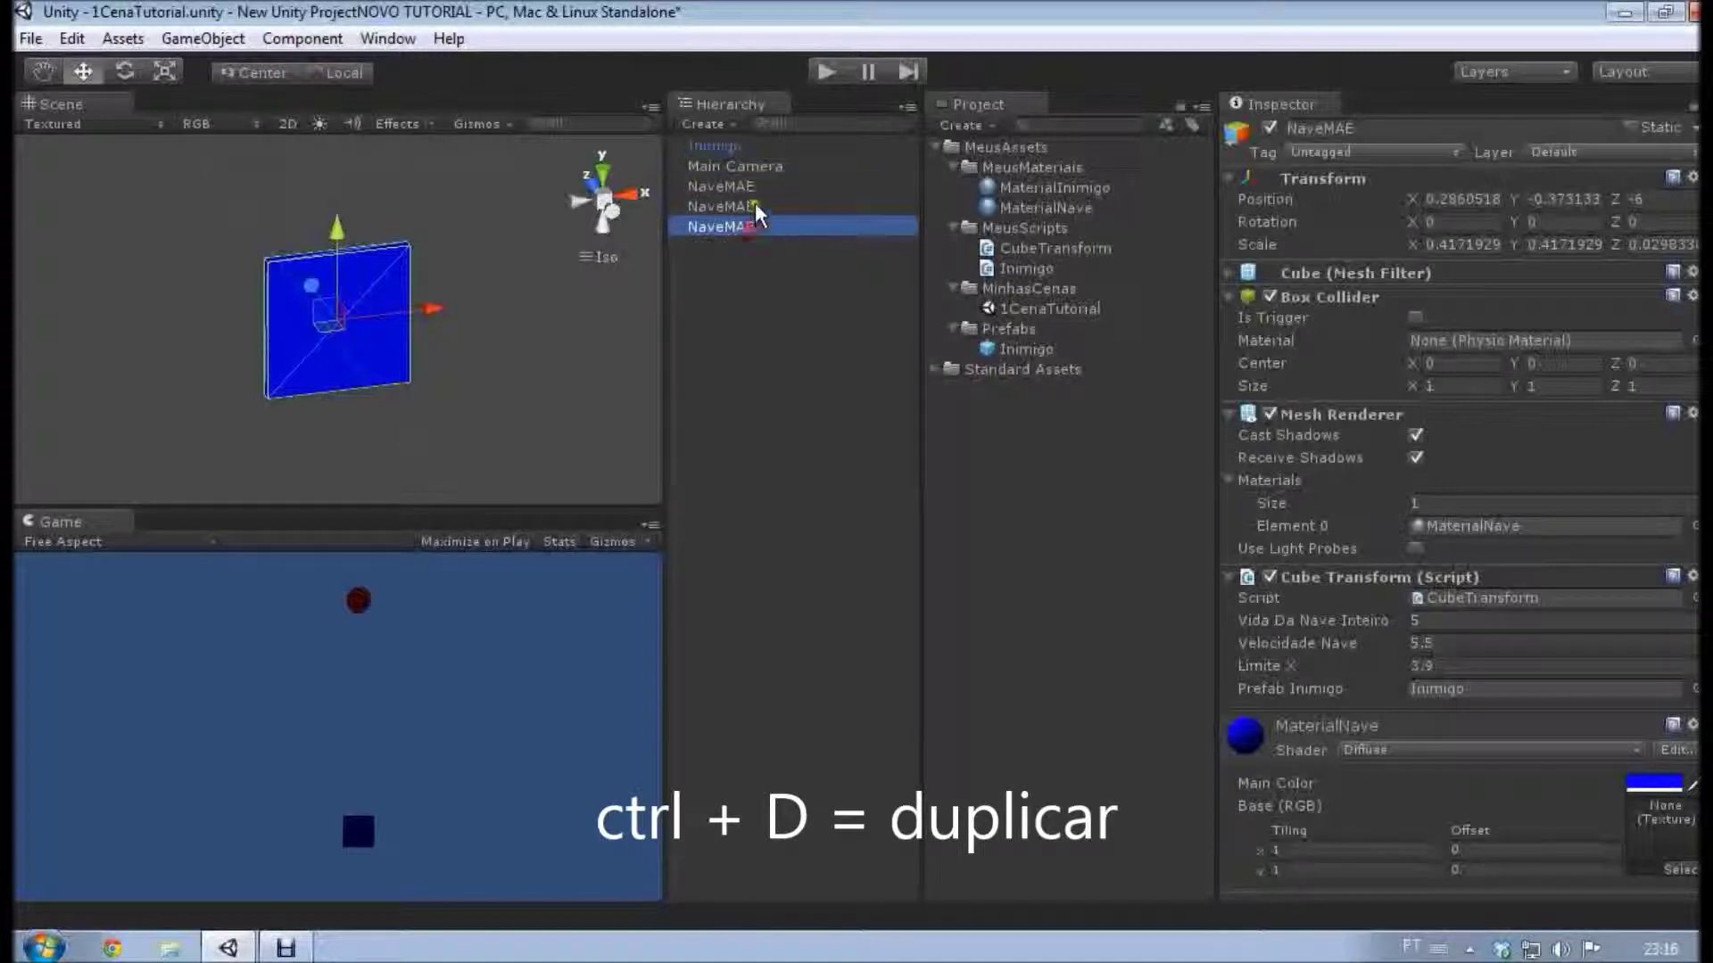
left_click(751, 191)
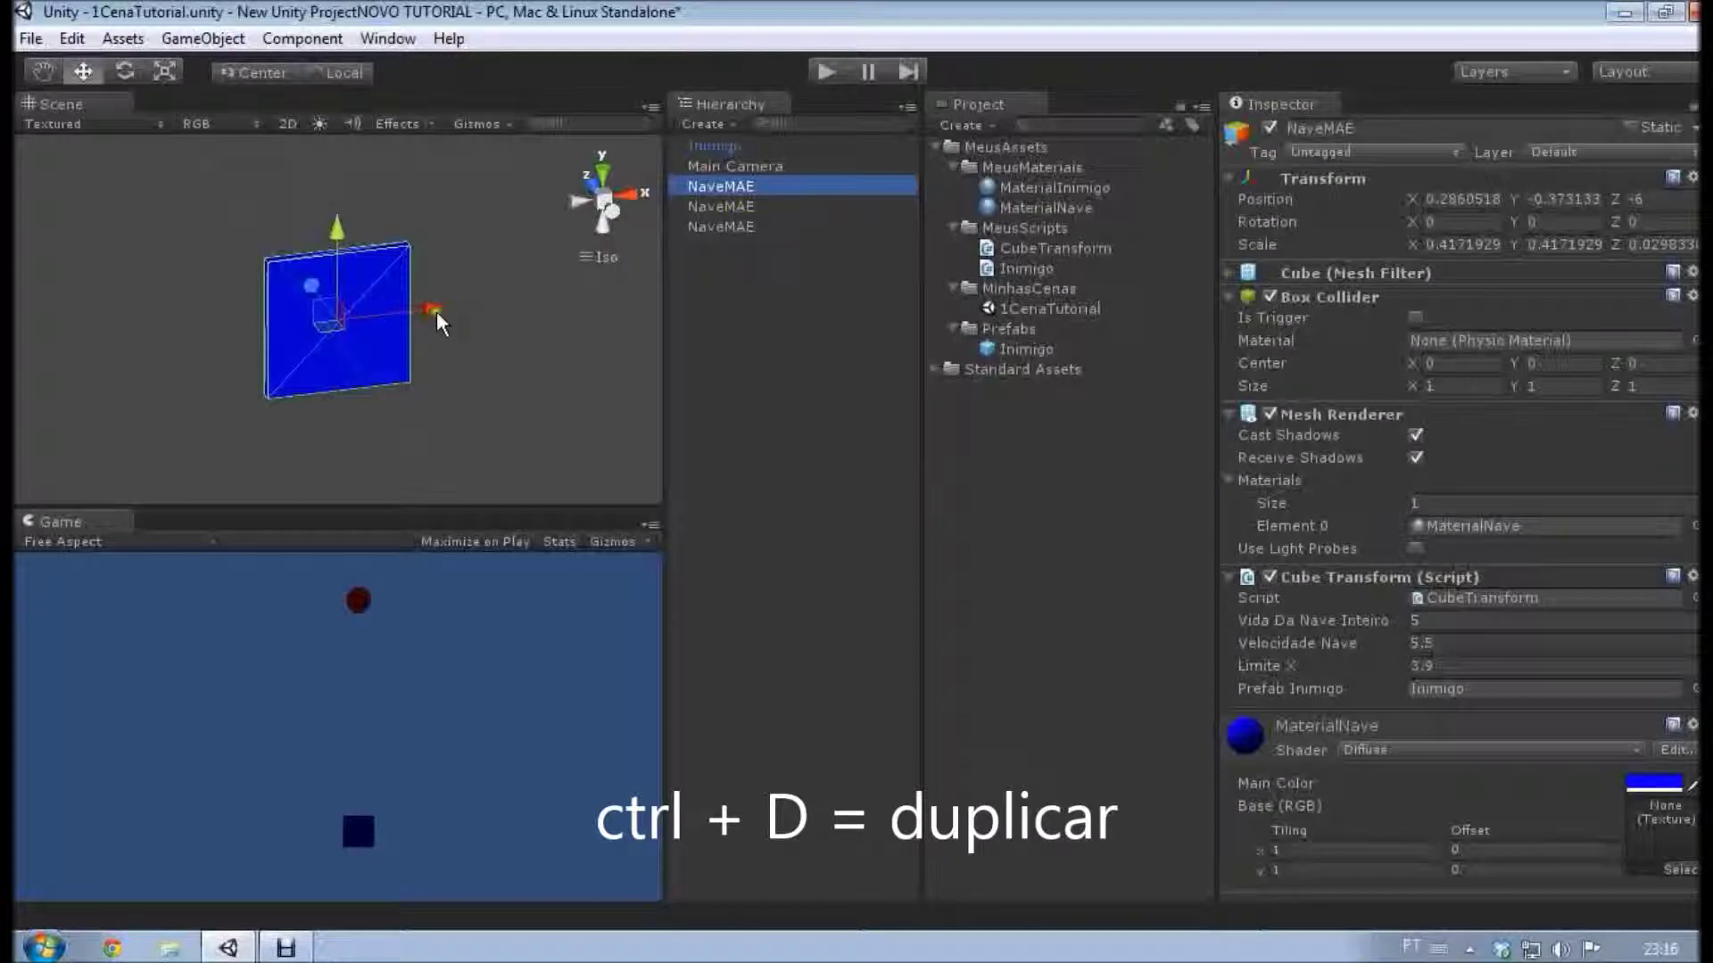
left_click_drag(432, 309, 613, 297)
left_click(712, 227)
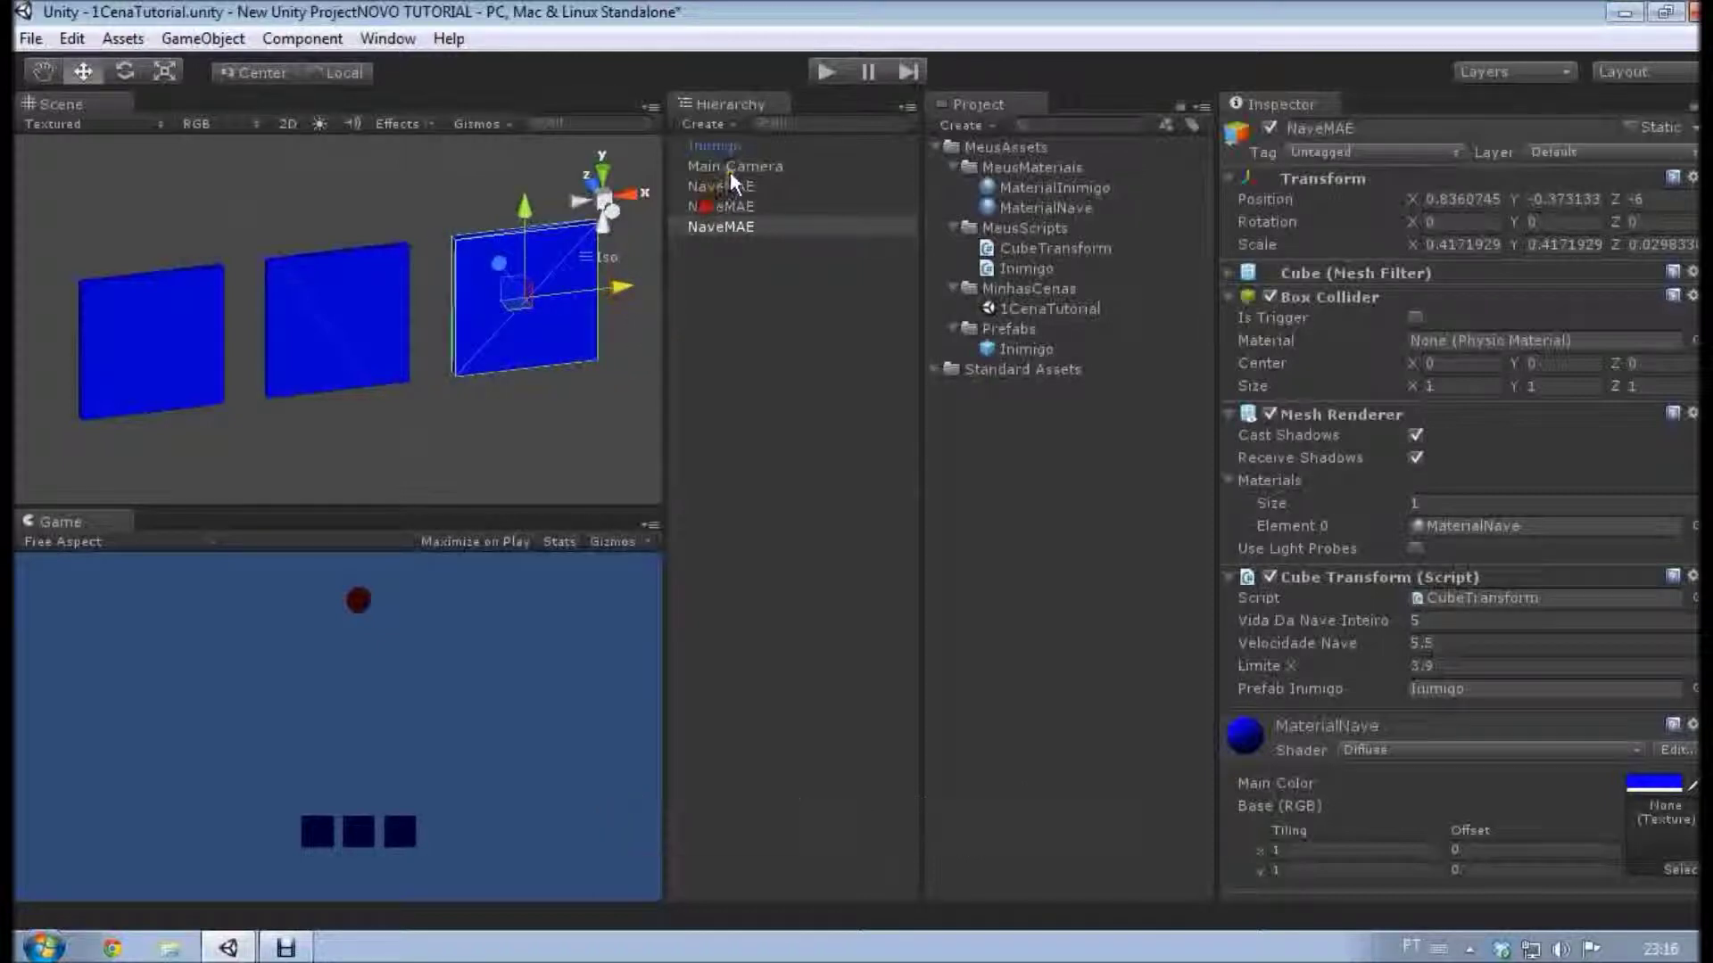
middle_click_drag(398, 288, 448, 303)
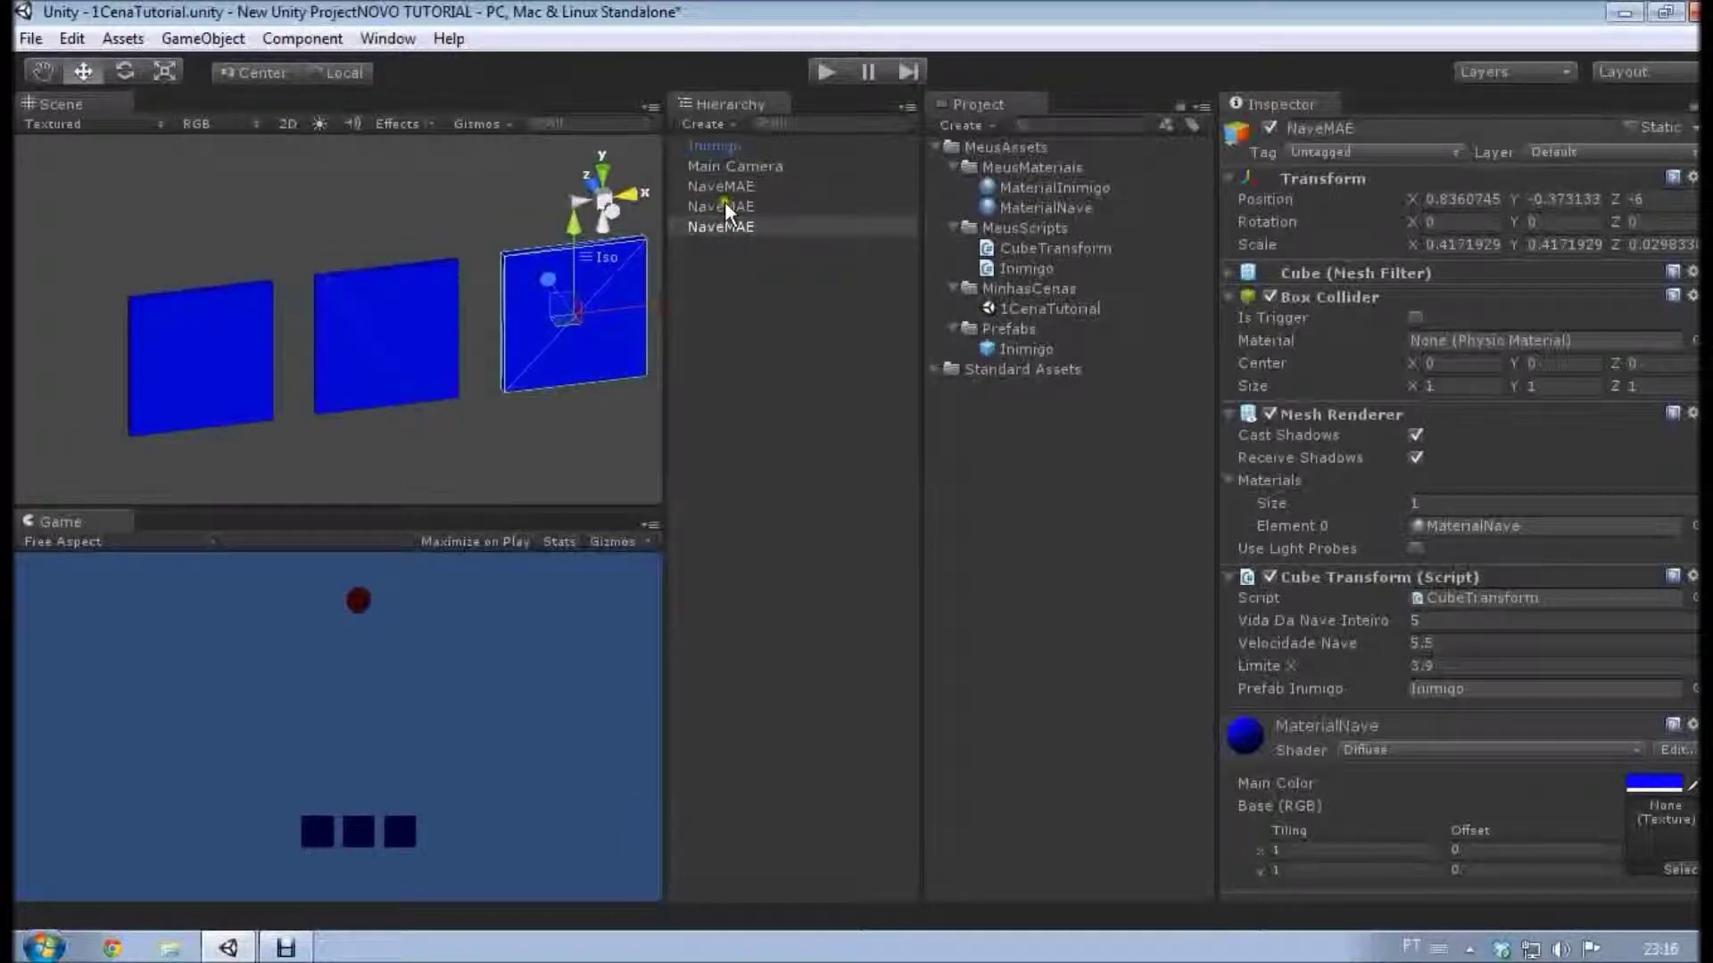
left_click(744, 187)
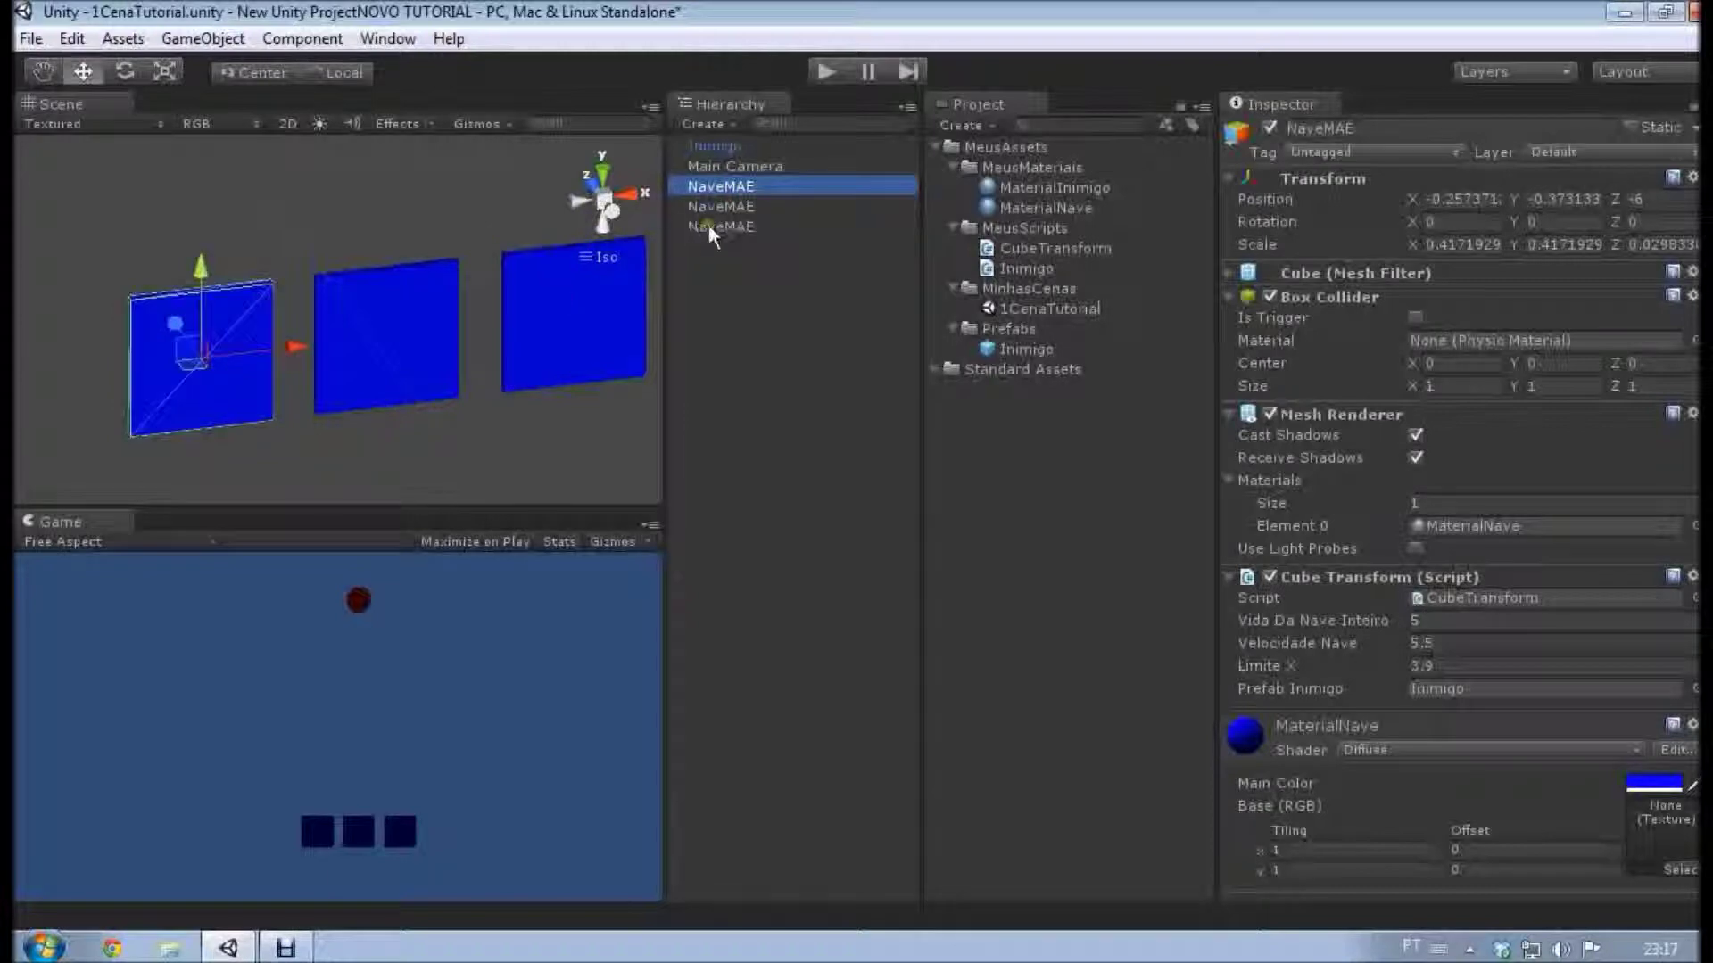
Rename the left cube copy to naveFilha.
left_click(708, 225)
left_click(730, 185)
left_click(741, 185)
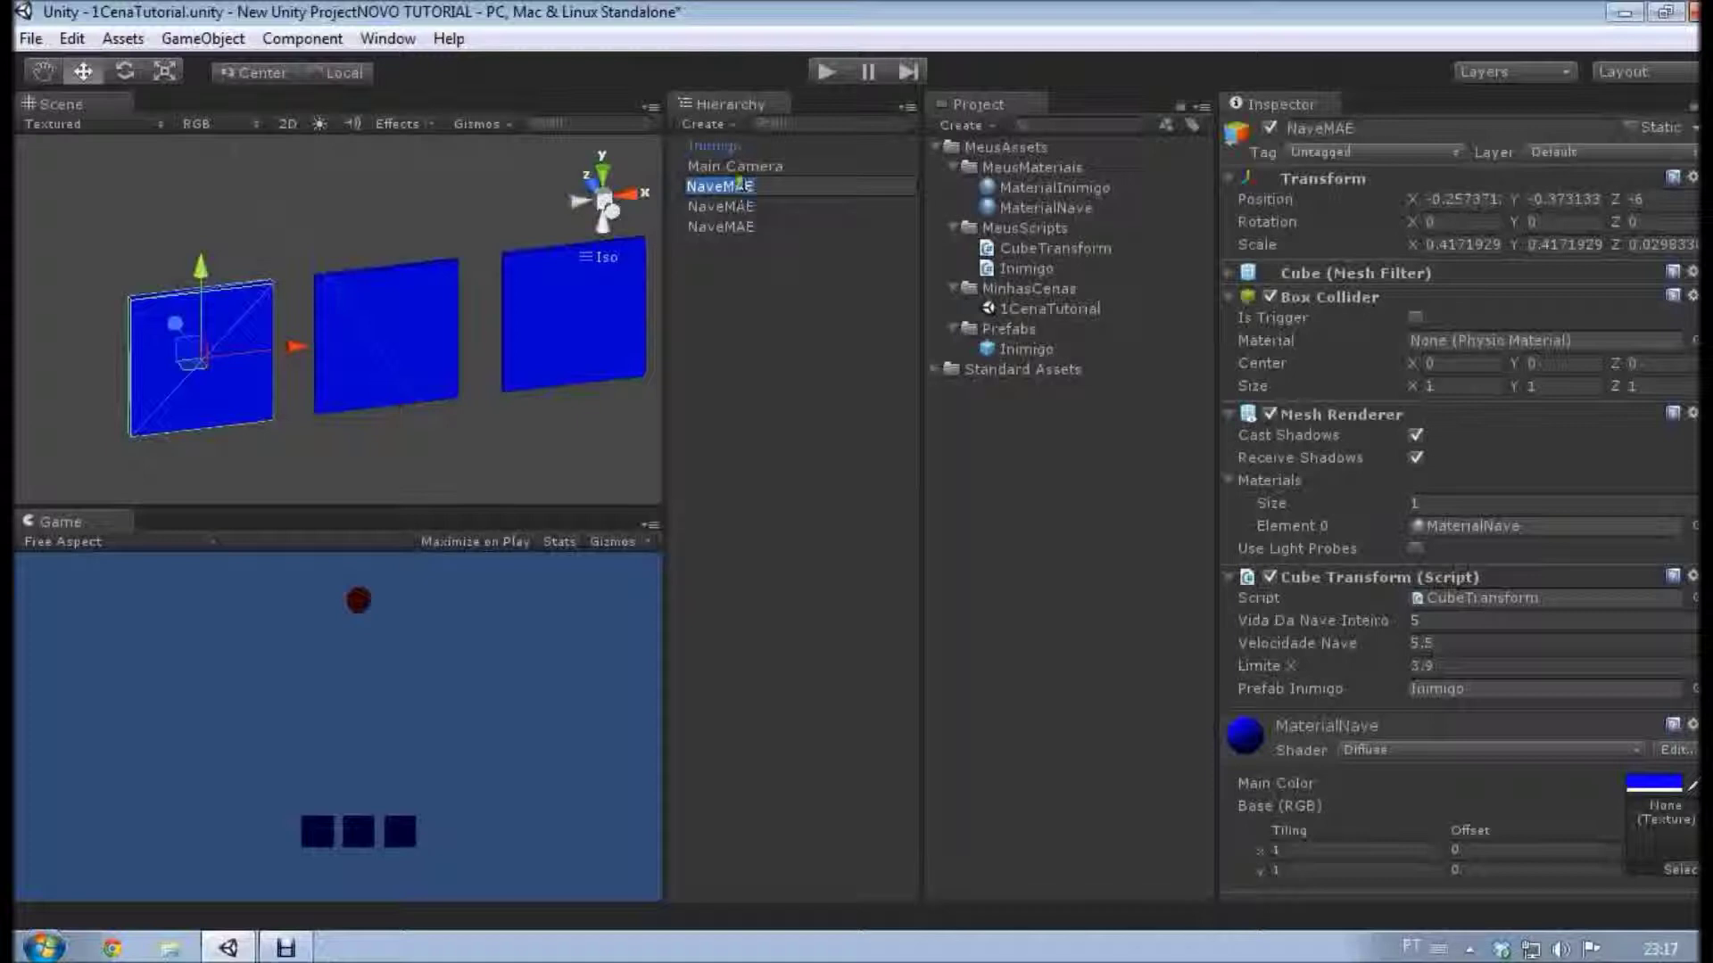
type("naveFilha")
key("Return")
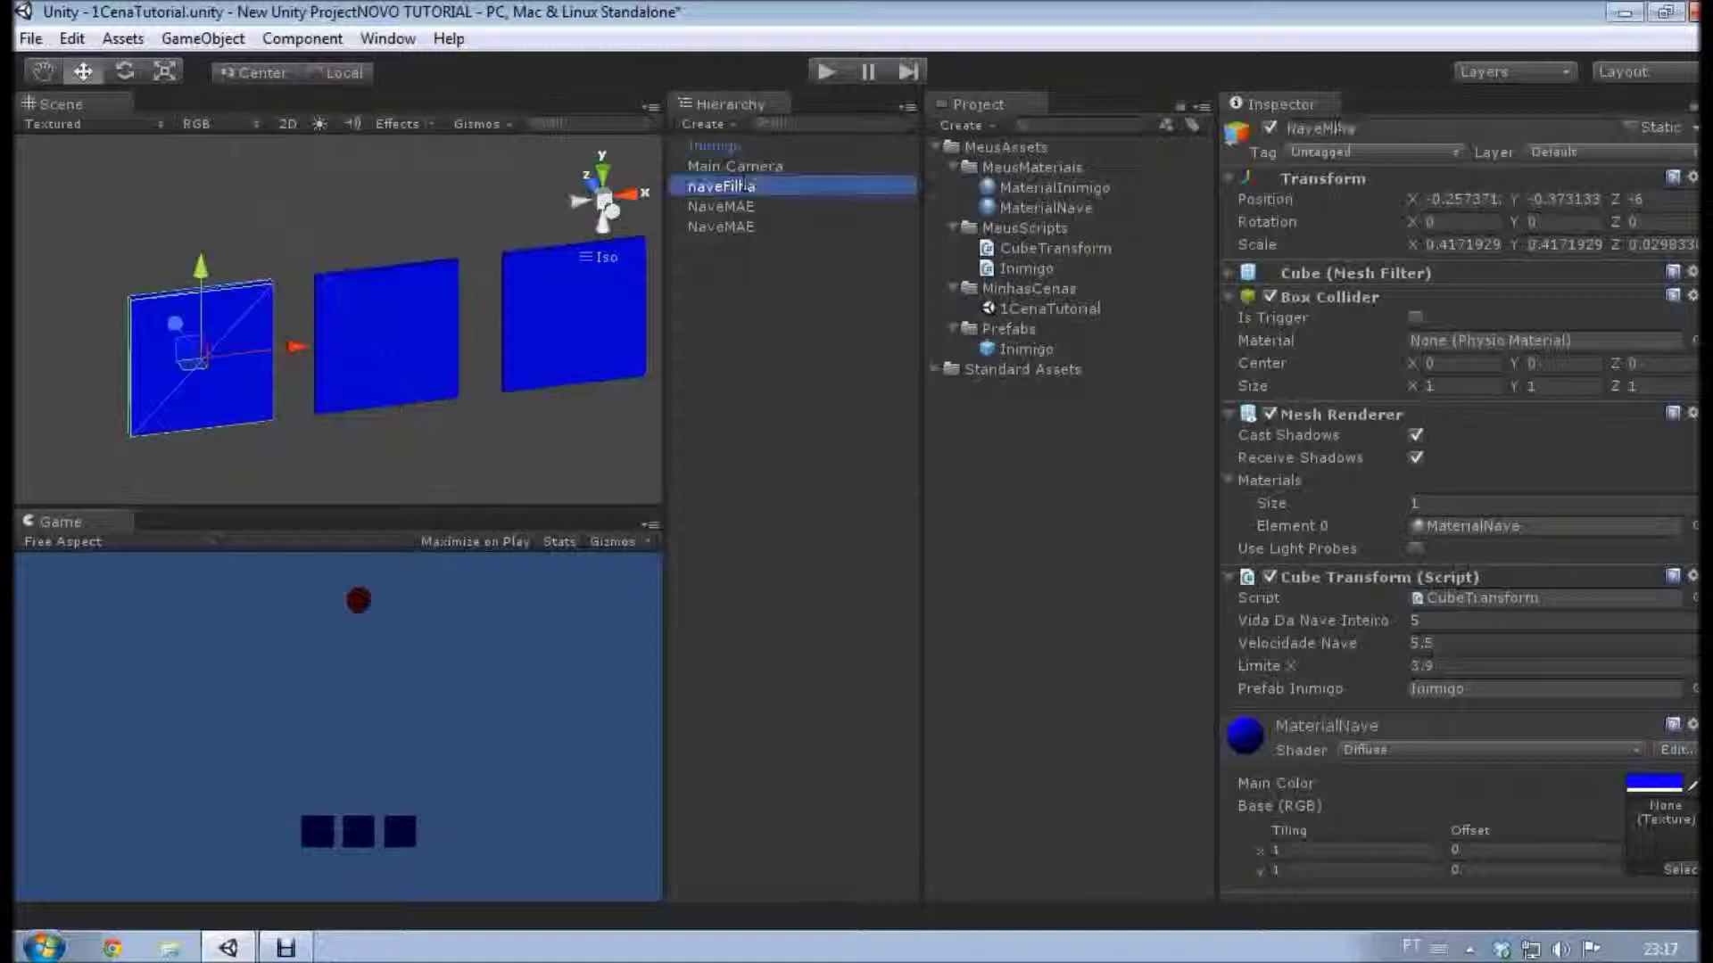
Rename the right cube copy to naveFilha too, then select the middle NaveMAE.
left_click(762, 207)
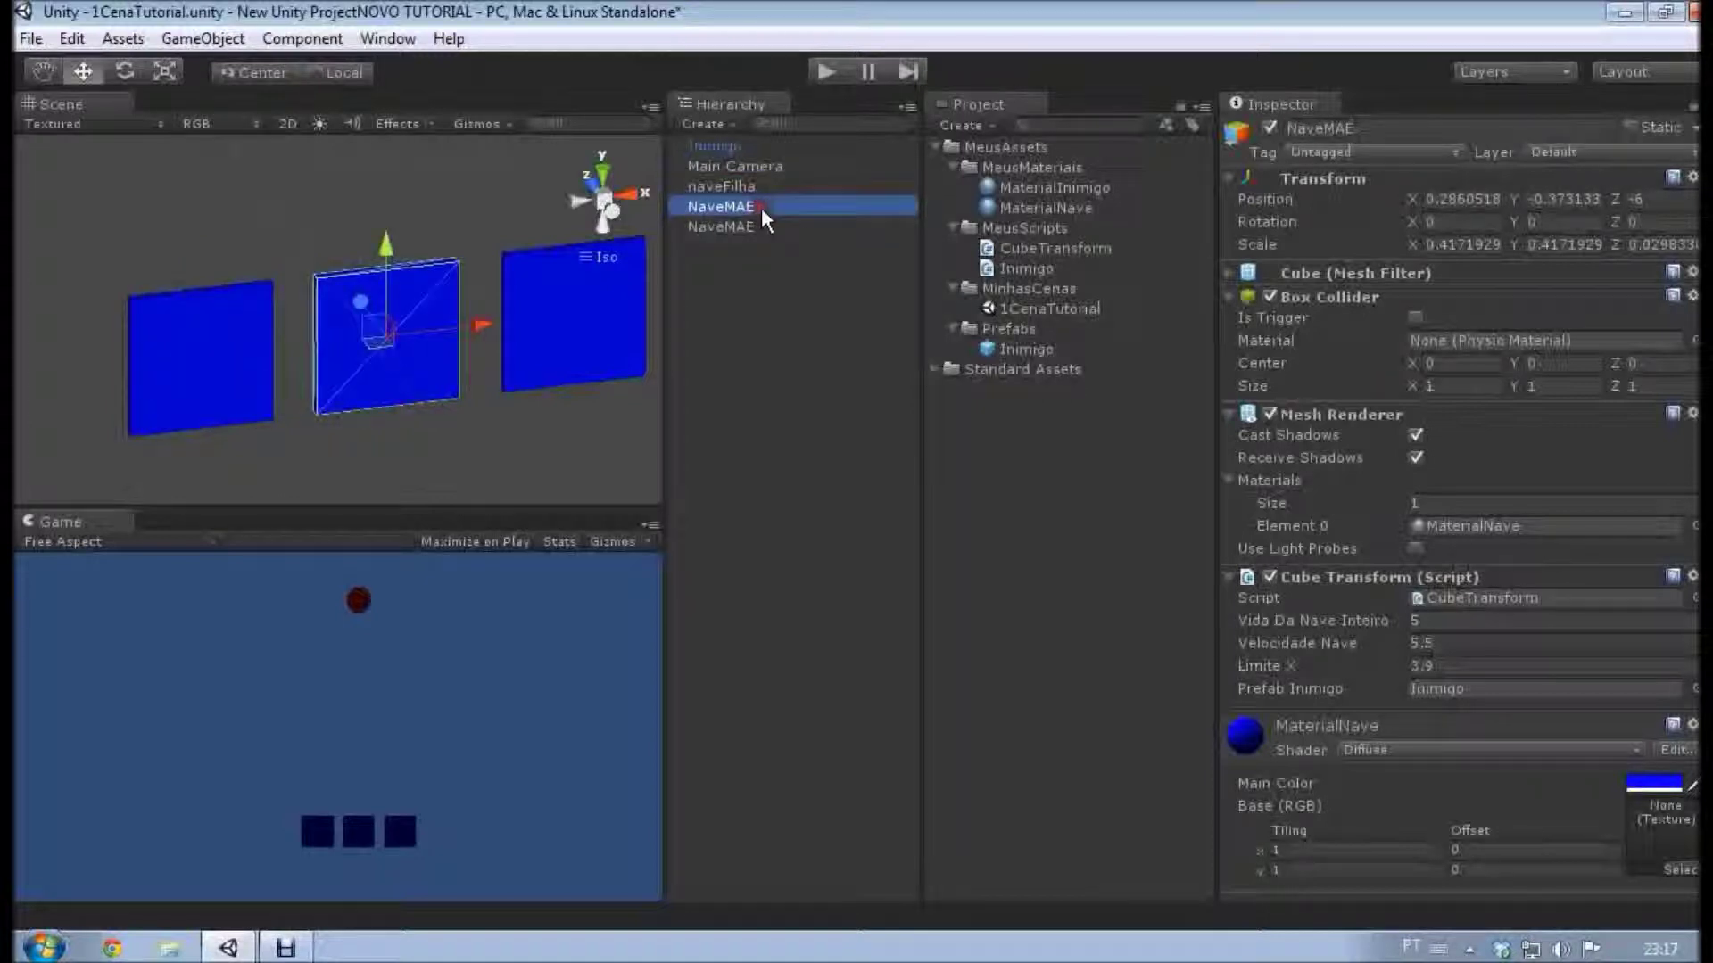
left_click(714, 224)
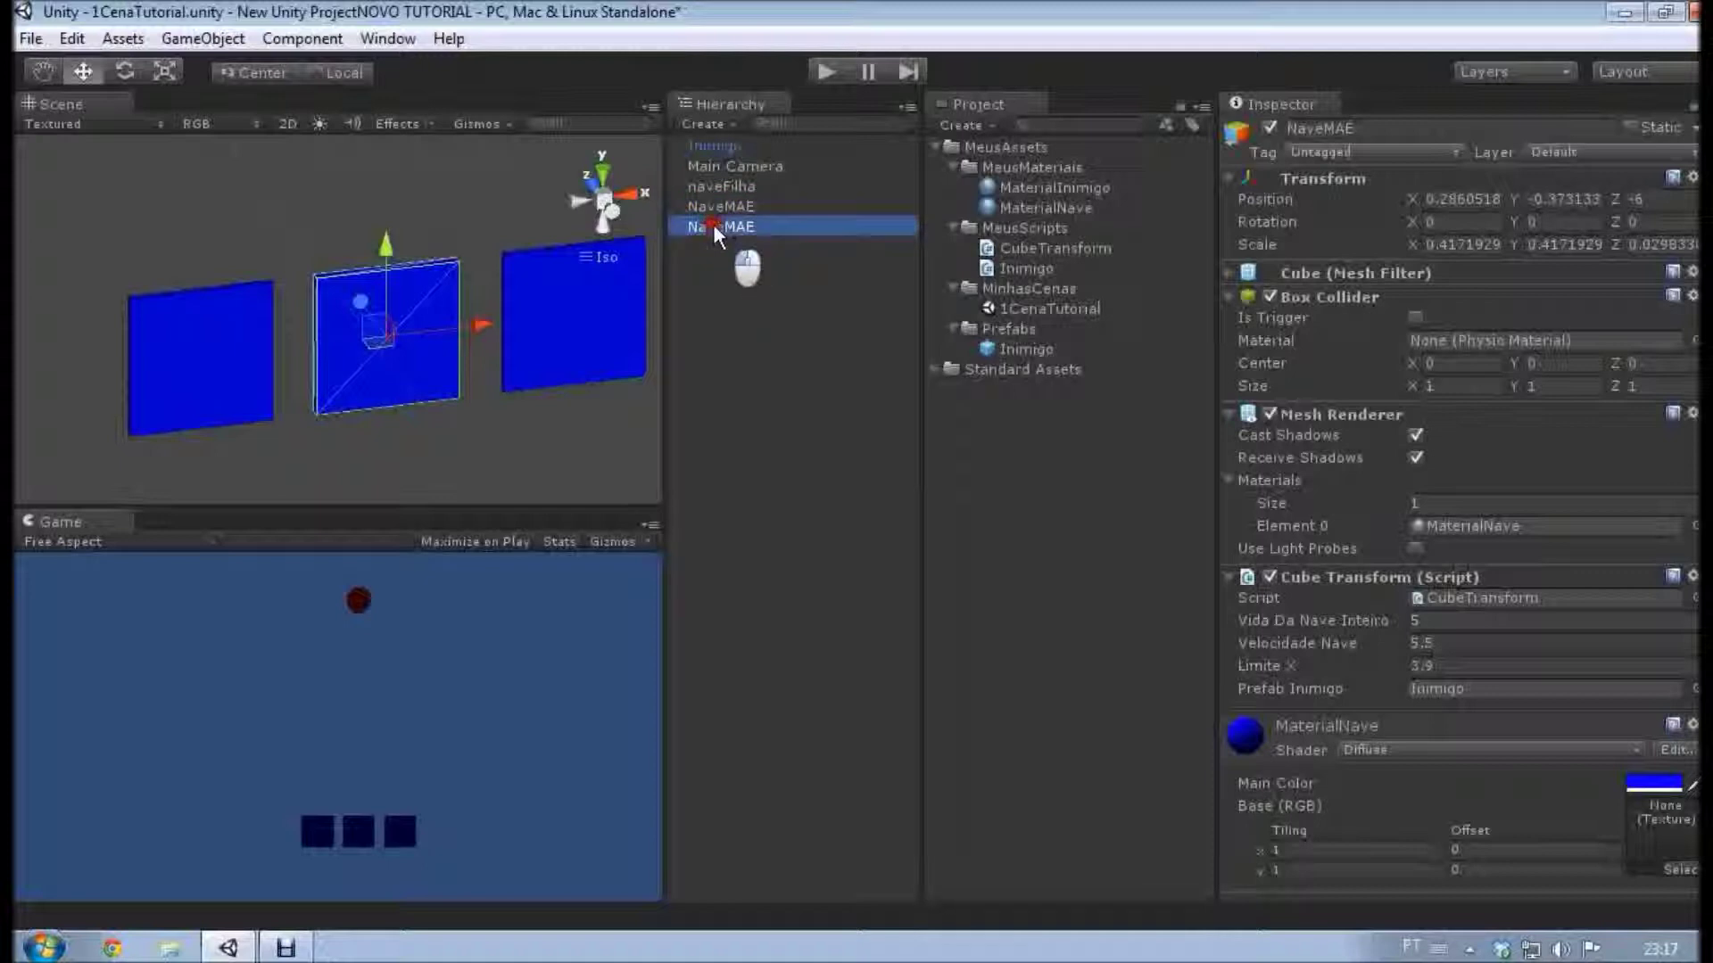
left_click(730, 229)
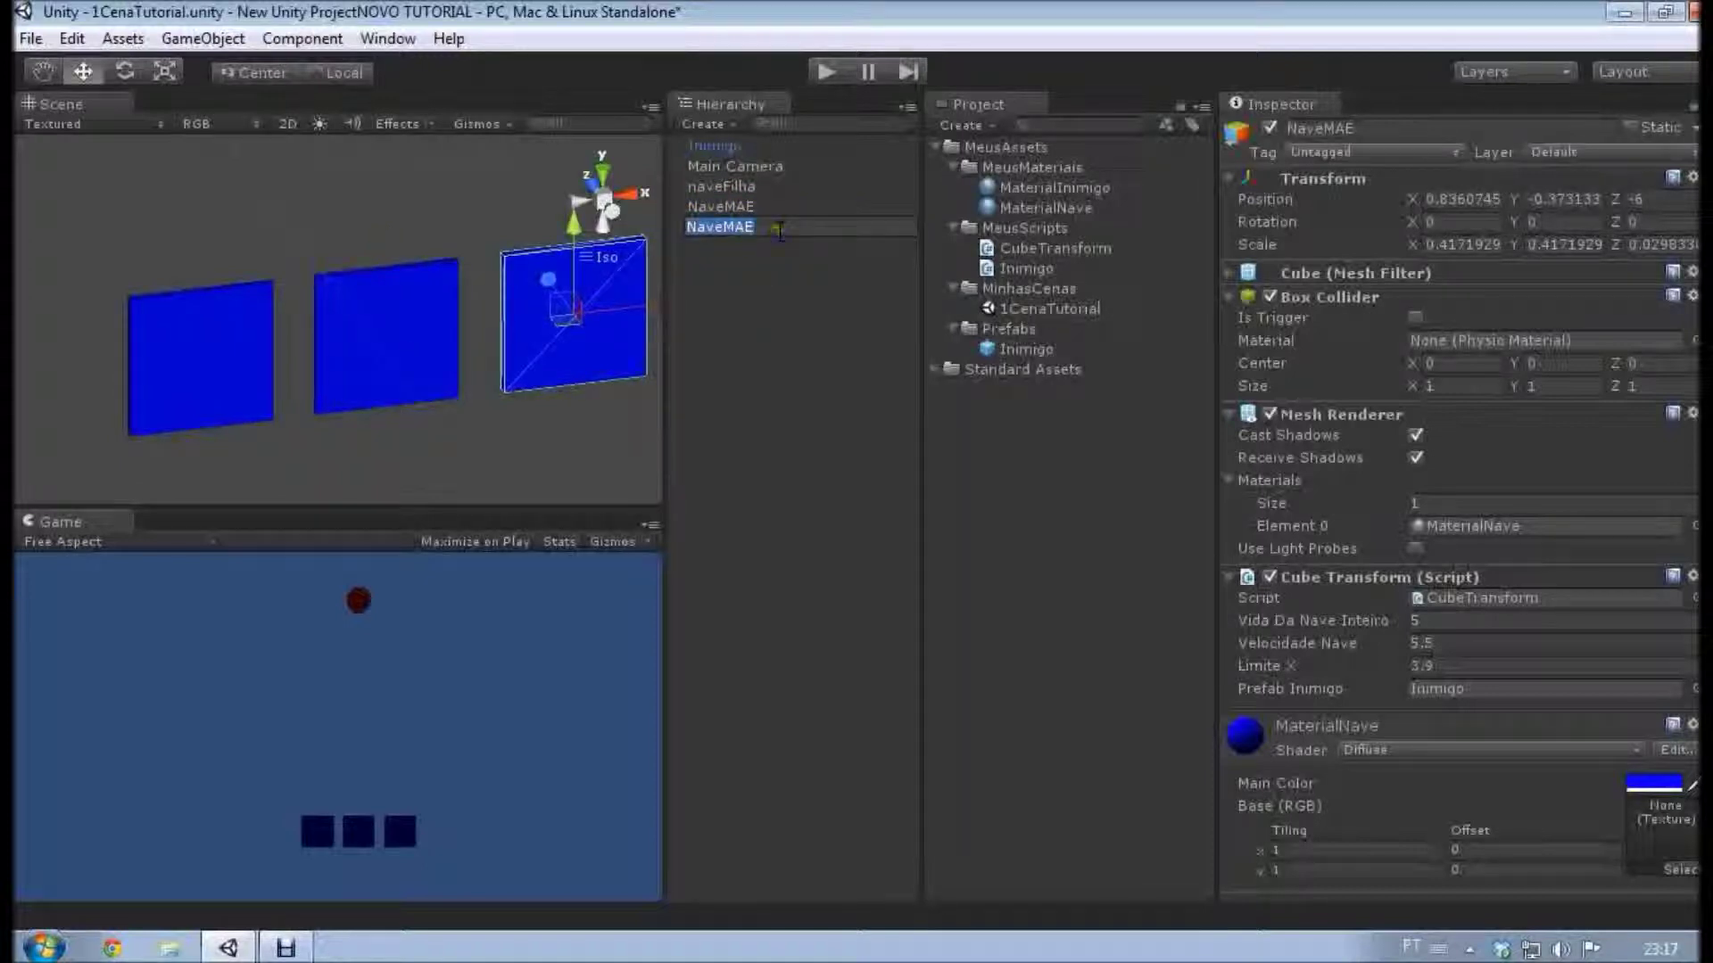
type("naveFilha")
key("Return")
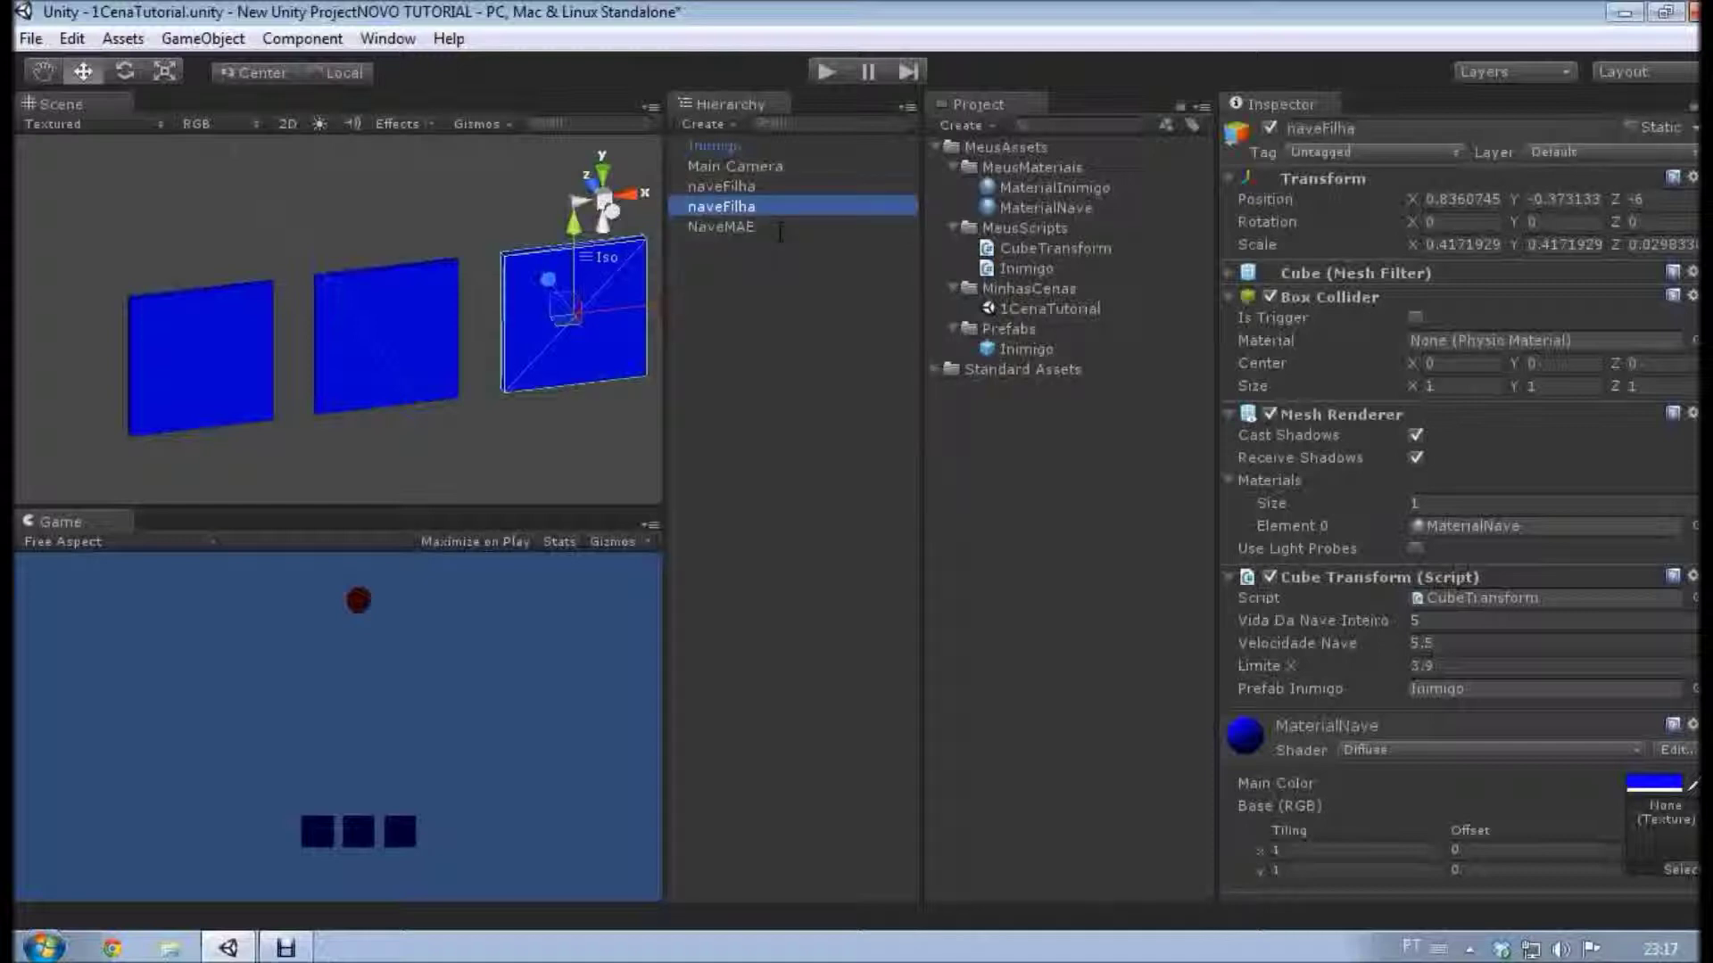
left_click(699, 188)
left_click(694, 204)
left_click(742, 226)
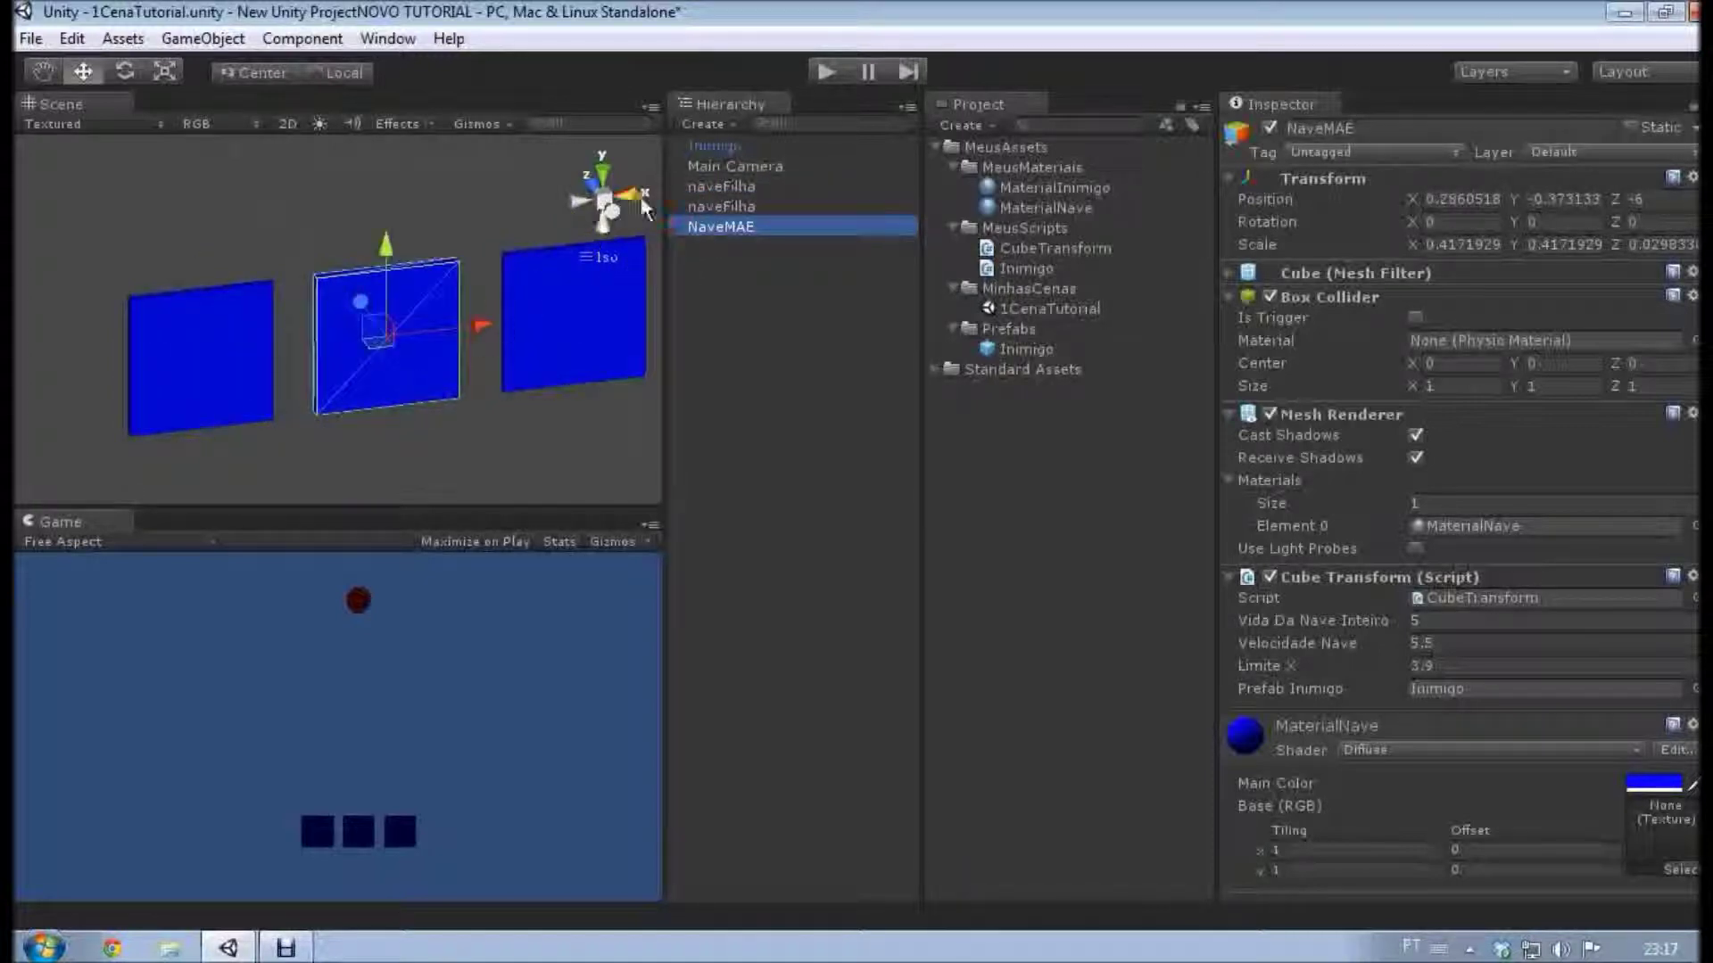
Tilt the first naveFilha about Z and slide it right to overlap NaveMAE.
left_click_drag(405, 242, 345, 221, "alt")
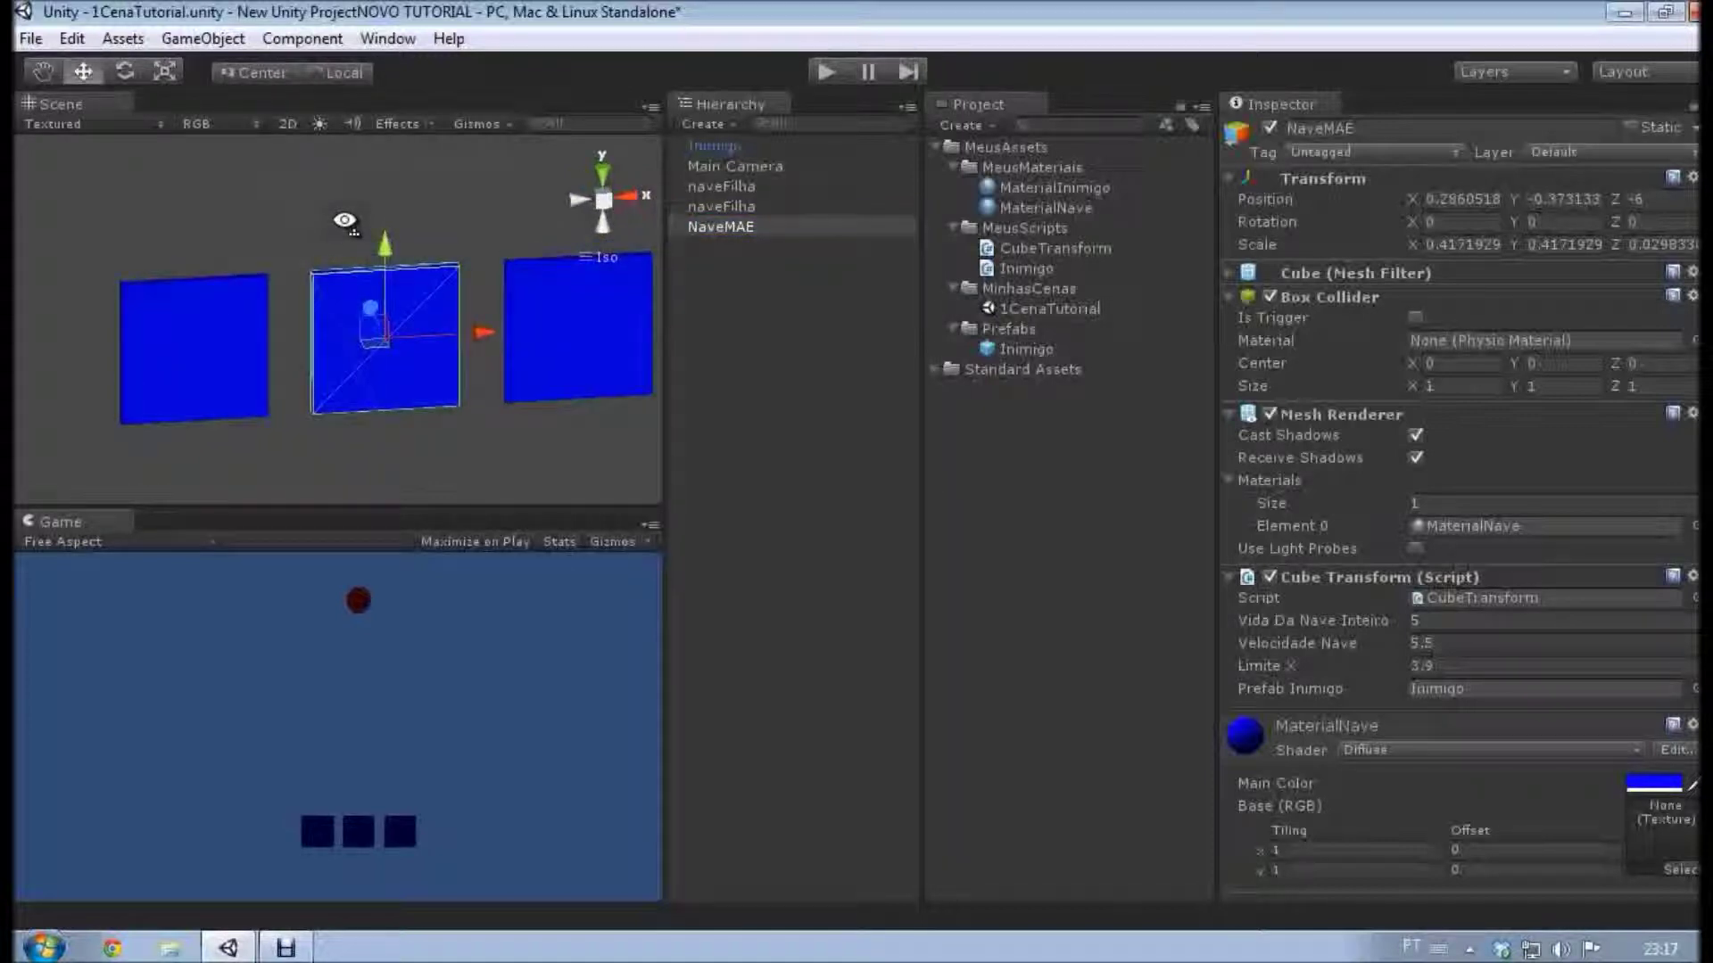
left_click(730, 186)
left_click_drag(241, 241, 330, 315, "alt")
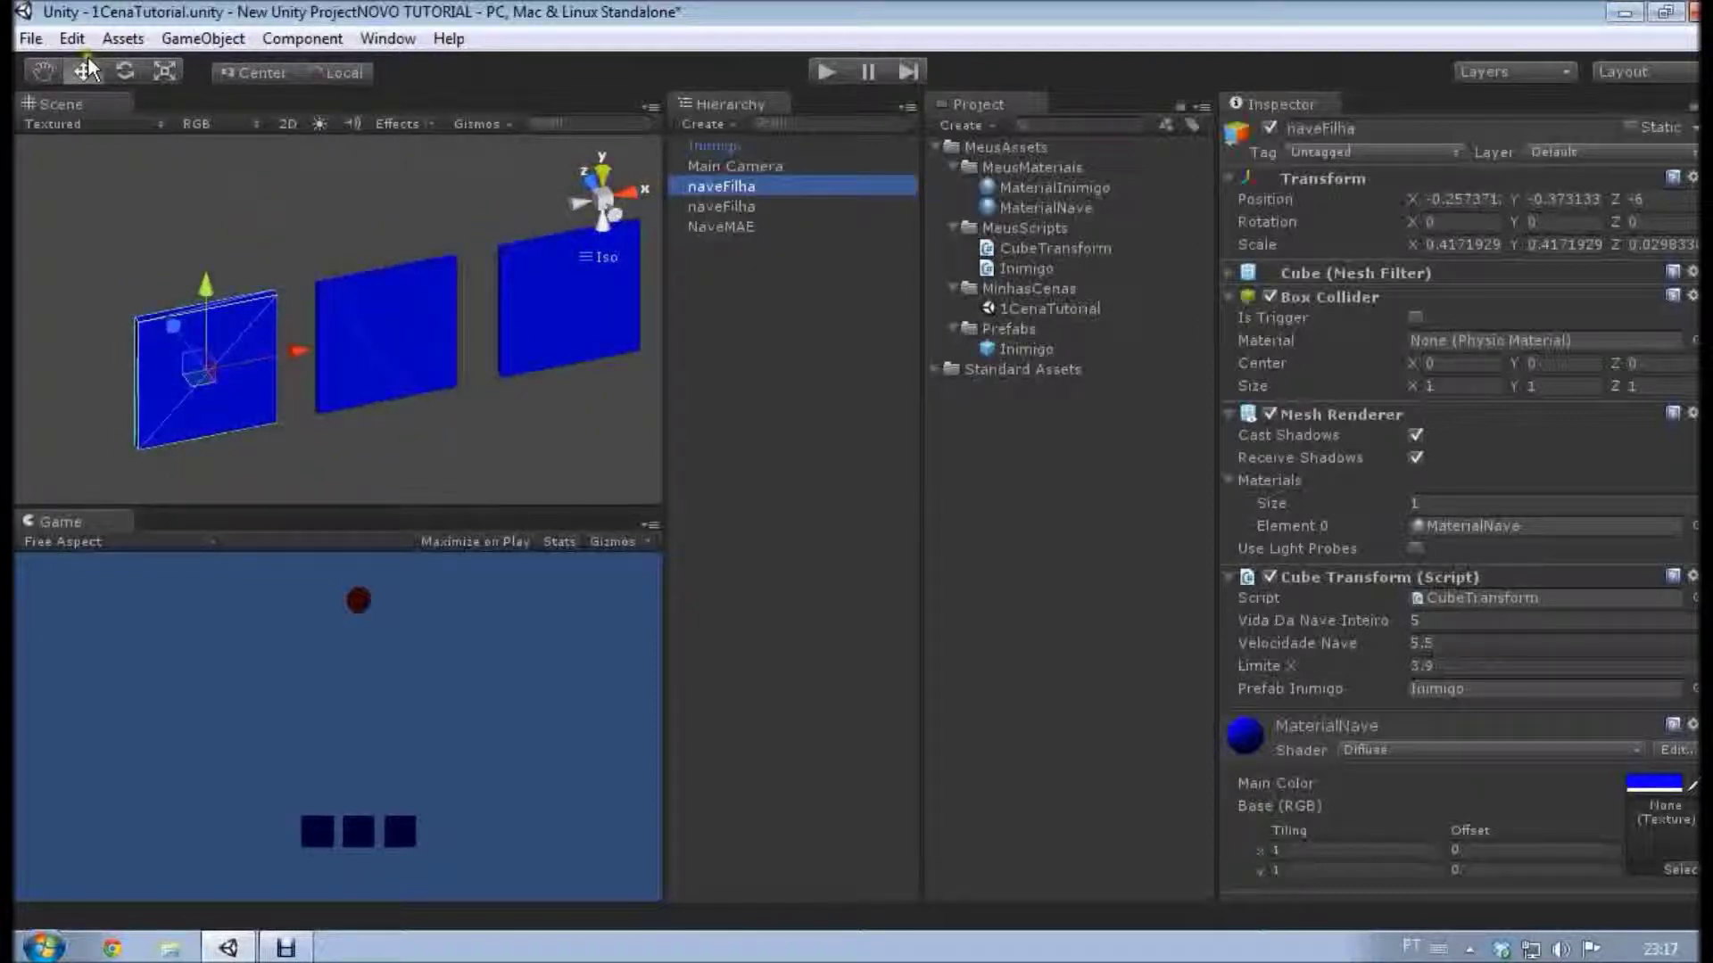
left_click(125, 69)
left_click_drag(184, 284, 83, 389)
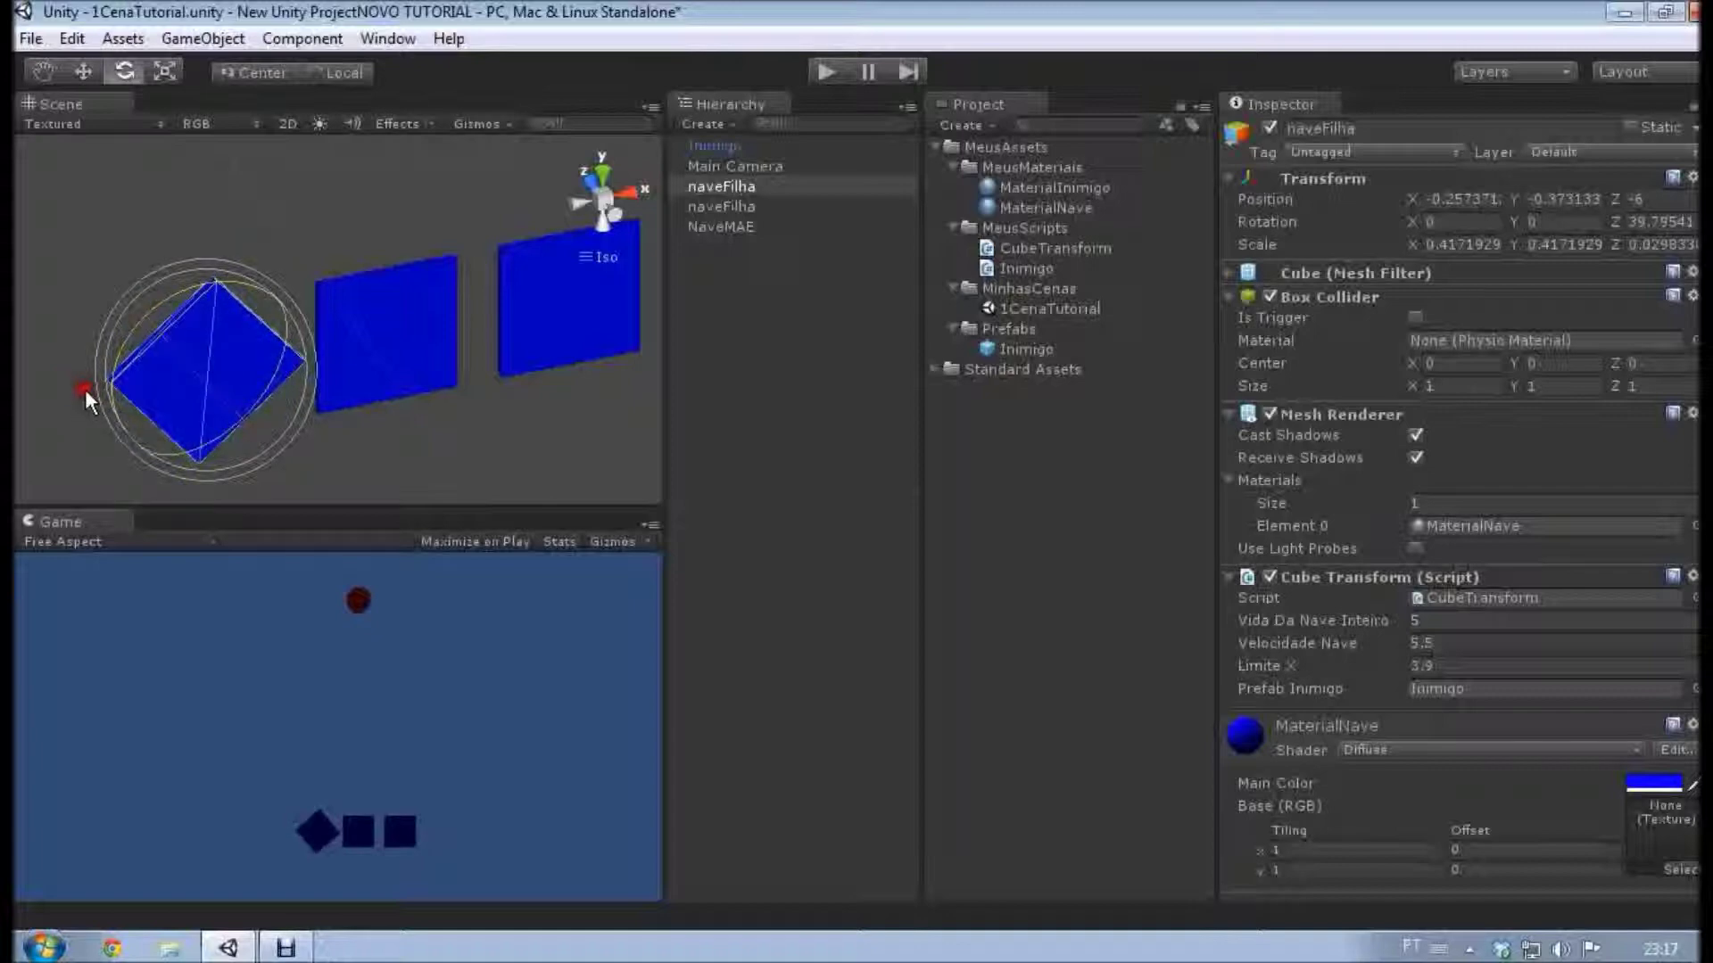
left_click(83, 70)
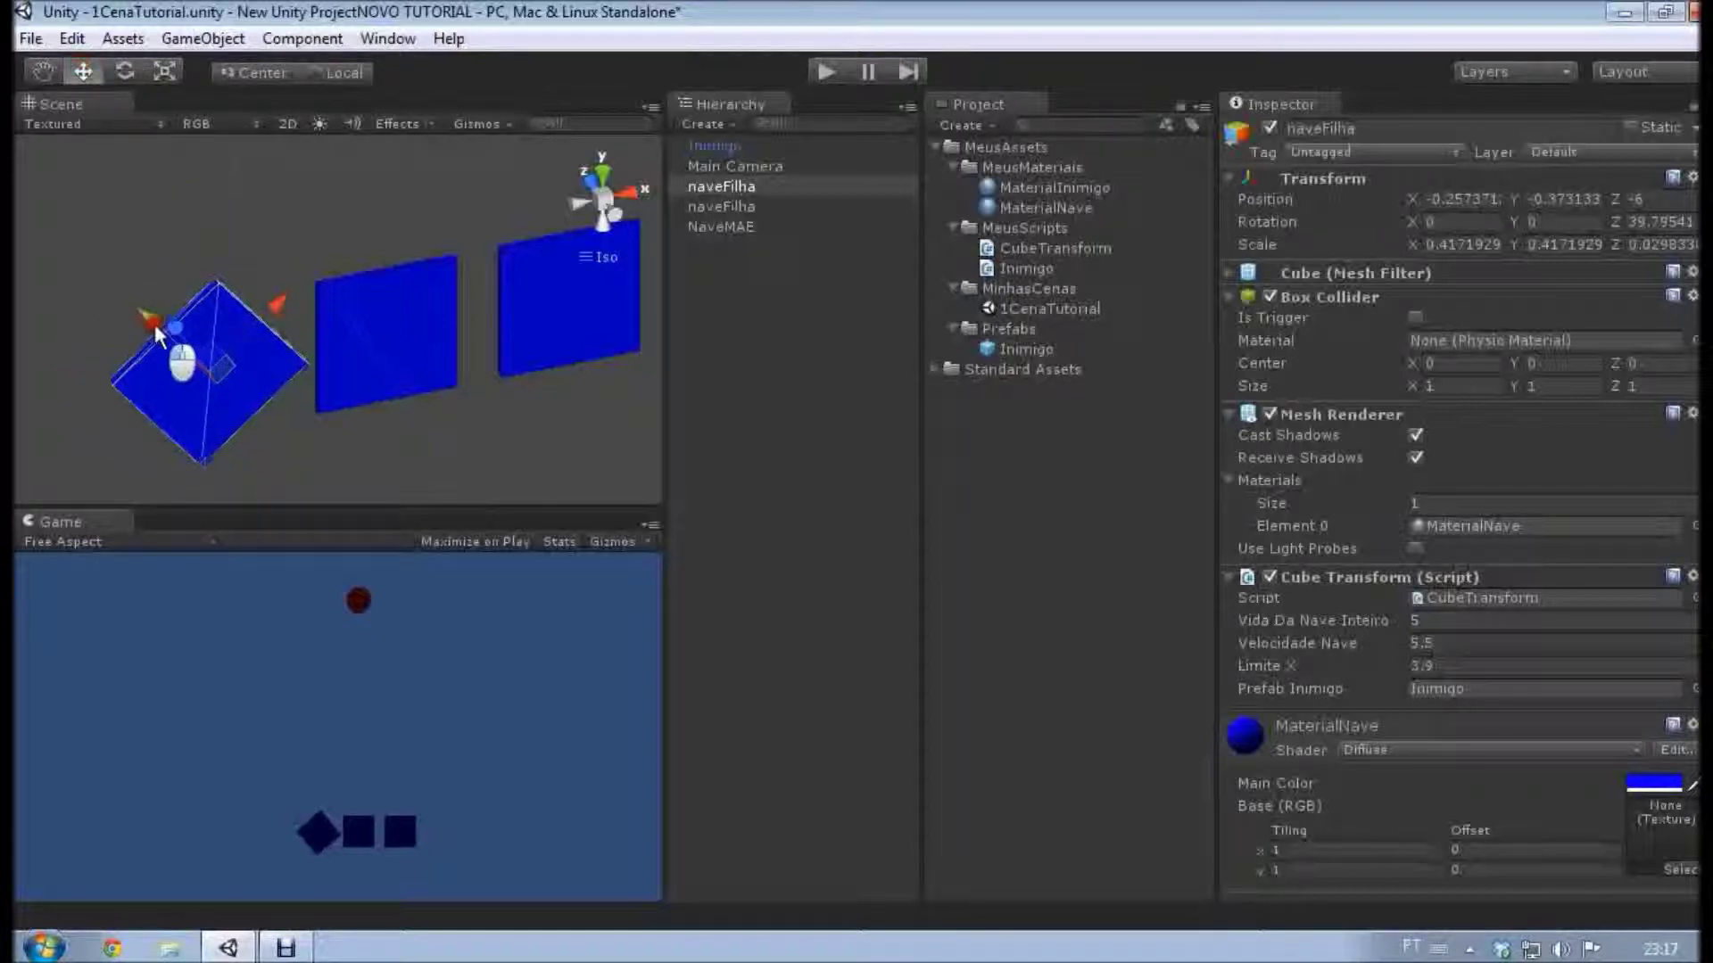
left_click_drag(154, 324, 236, 303)
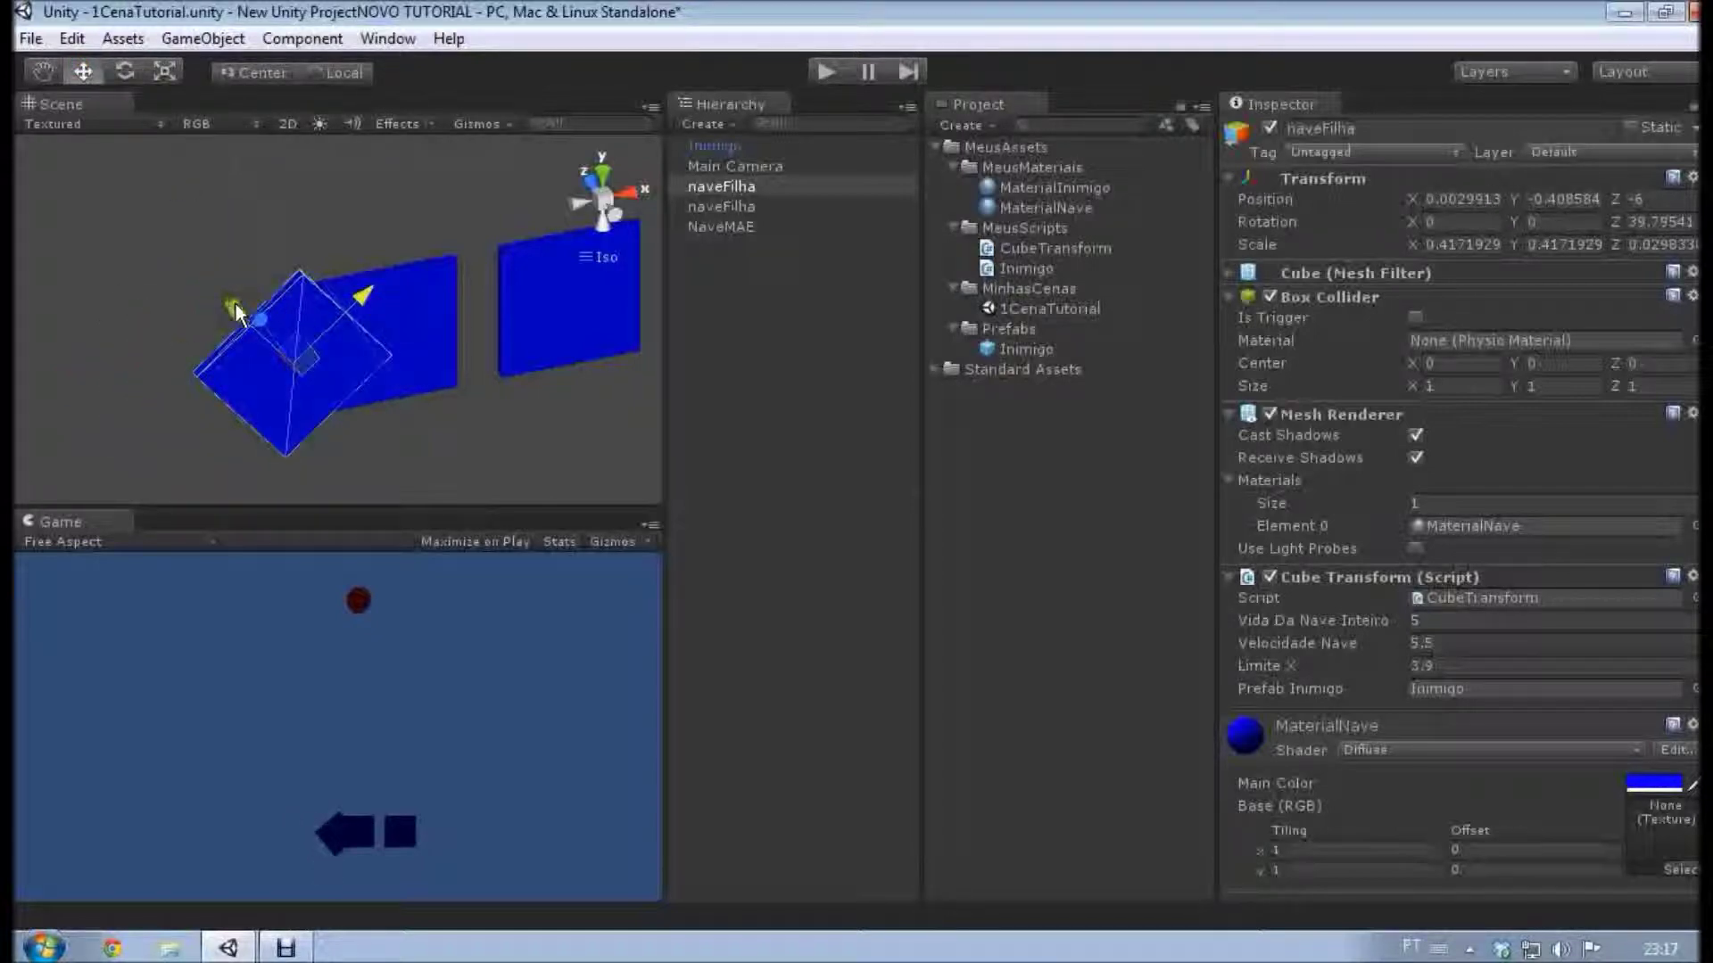
Orbit to a head-on view and check the first naveFilha's Z rotation of about 39.8°.
left_click(745, 206)
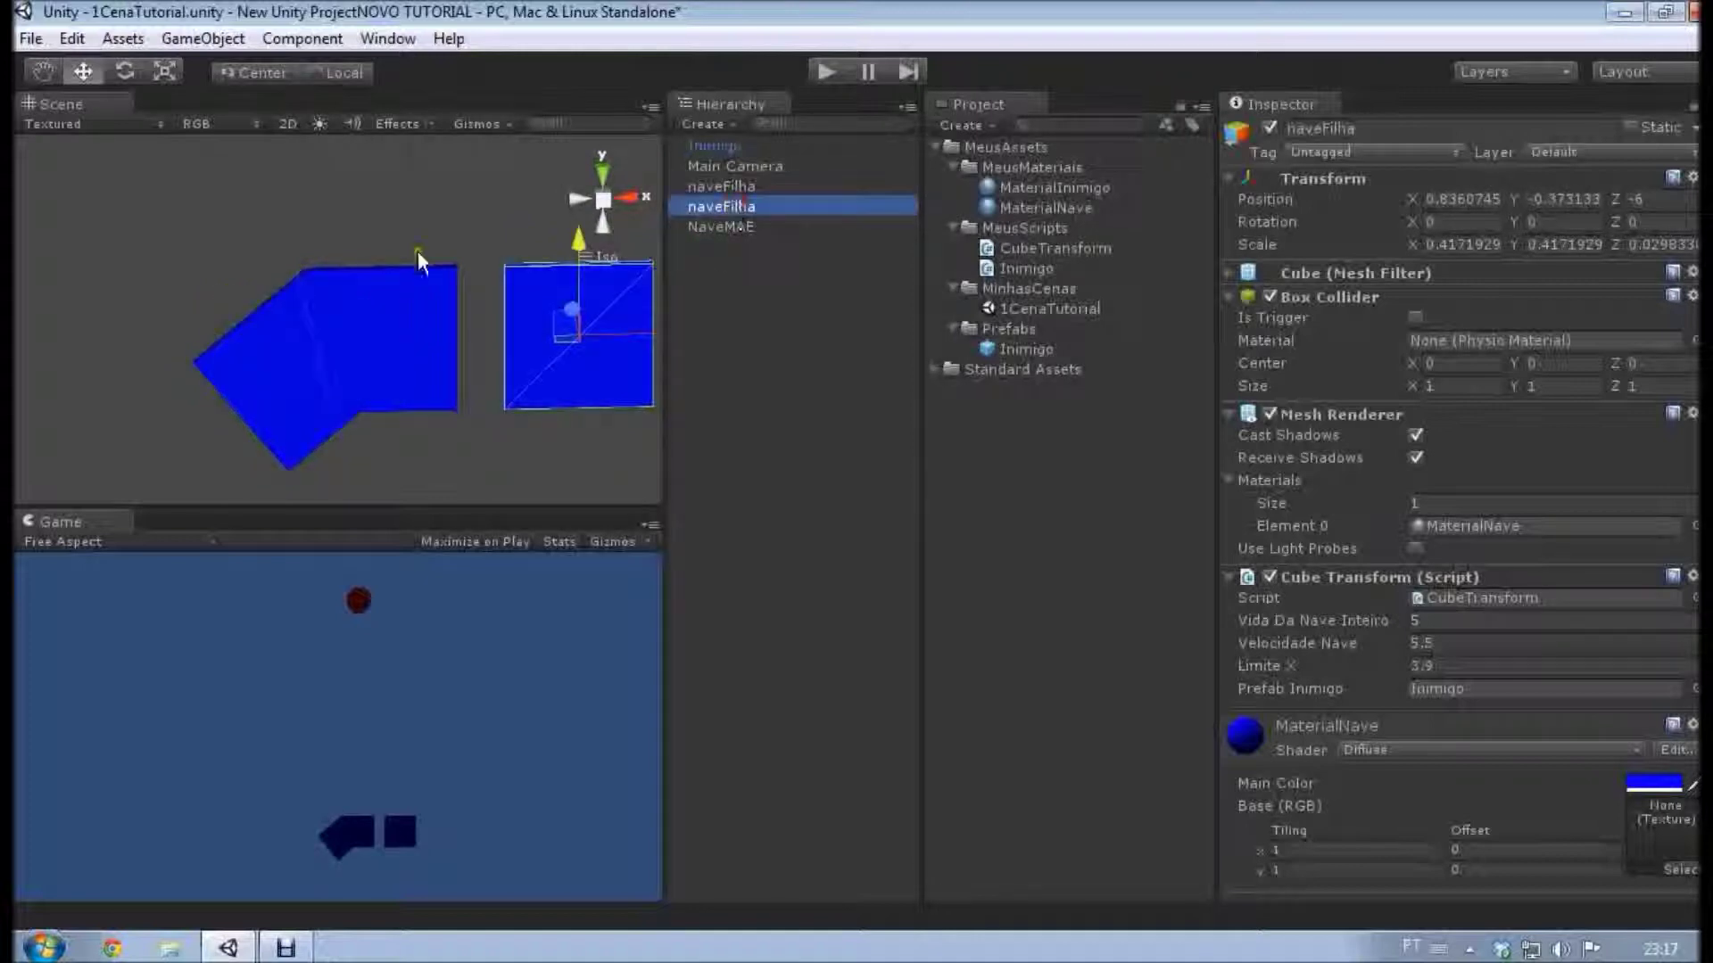
middle_click_drag(372, 259, 268, 303)
left_click(715, 207)
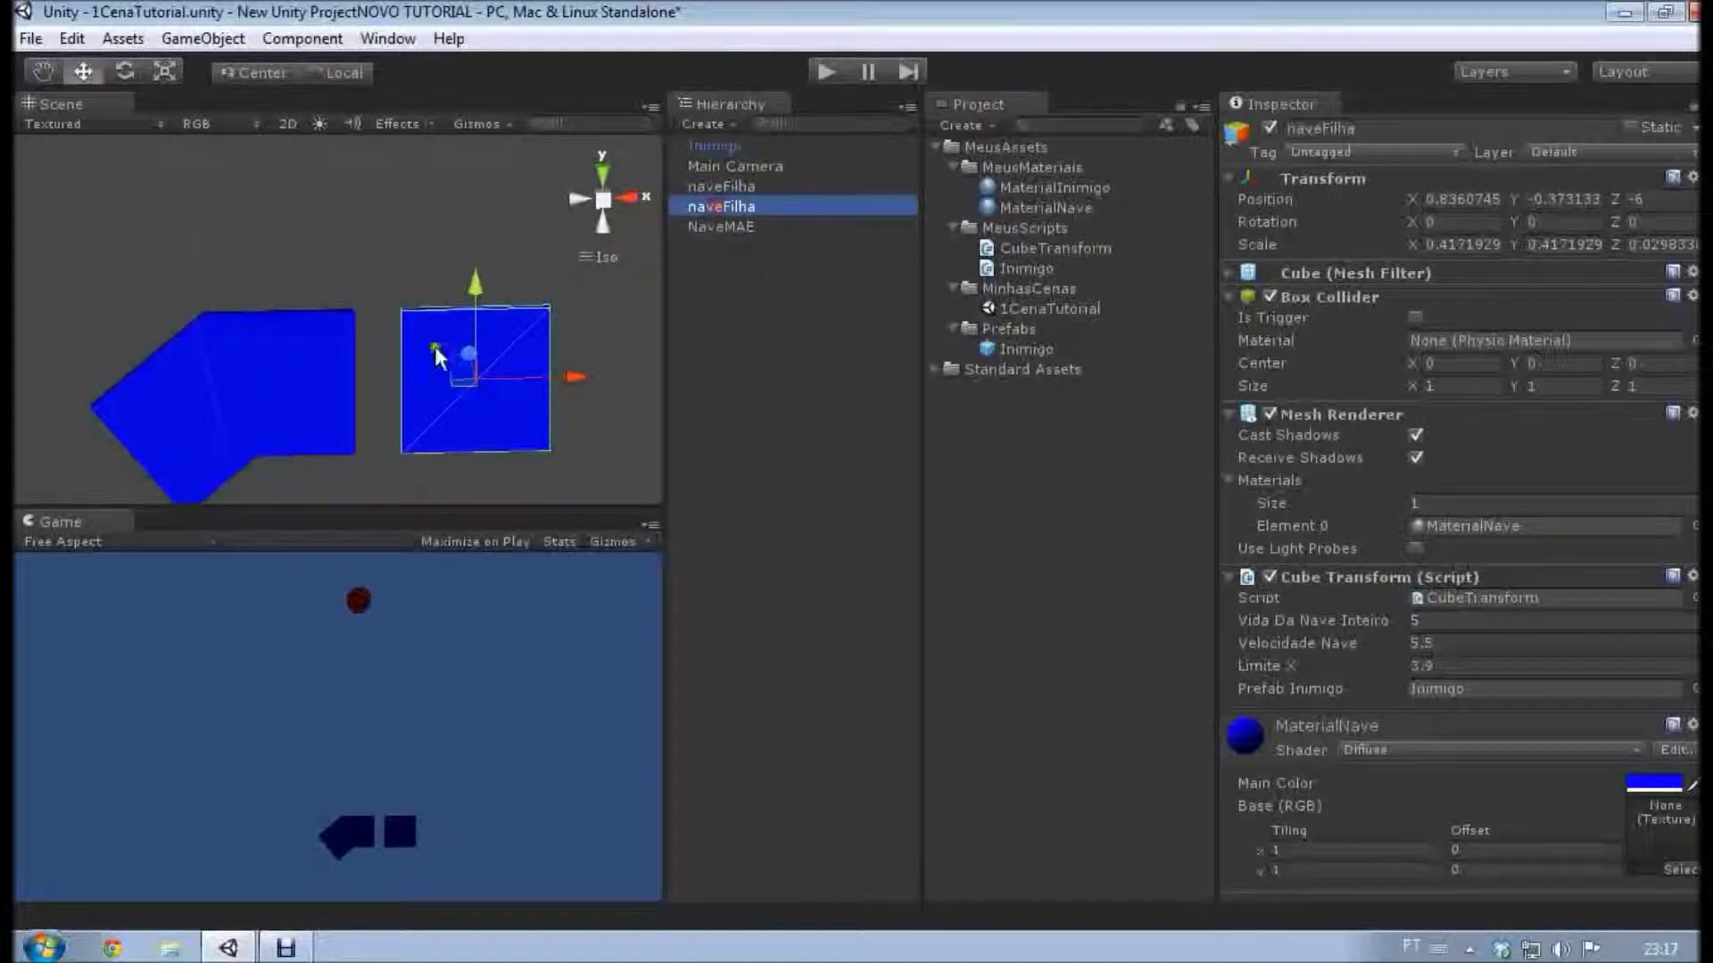
right_click_drag(436, 347, 415, 229)
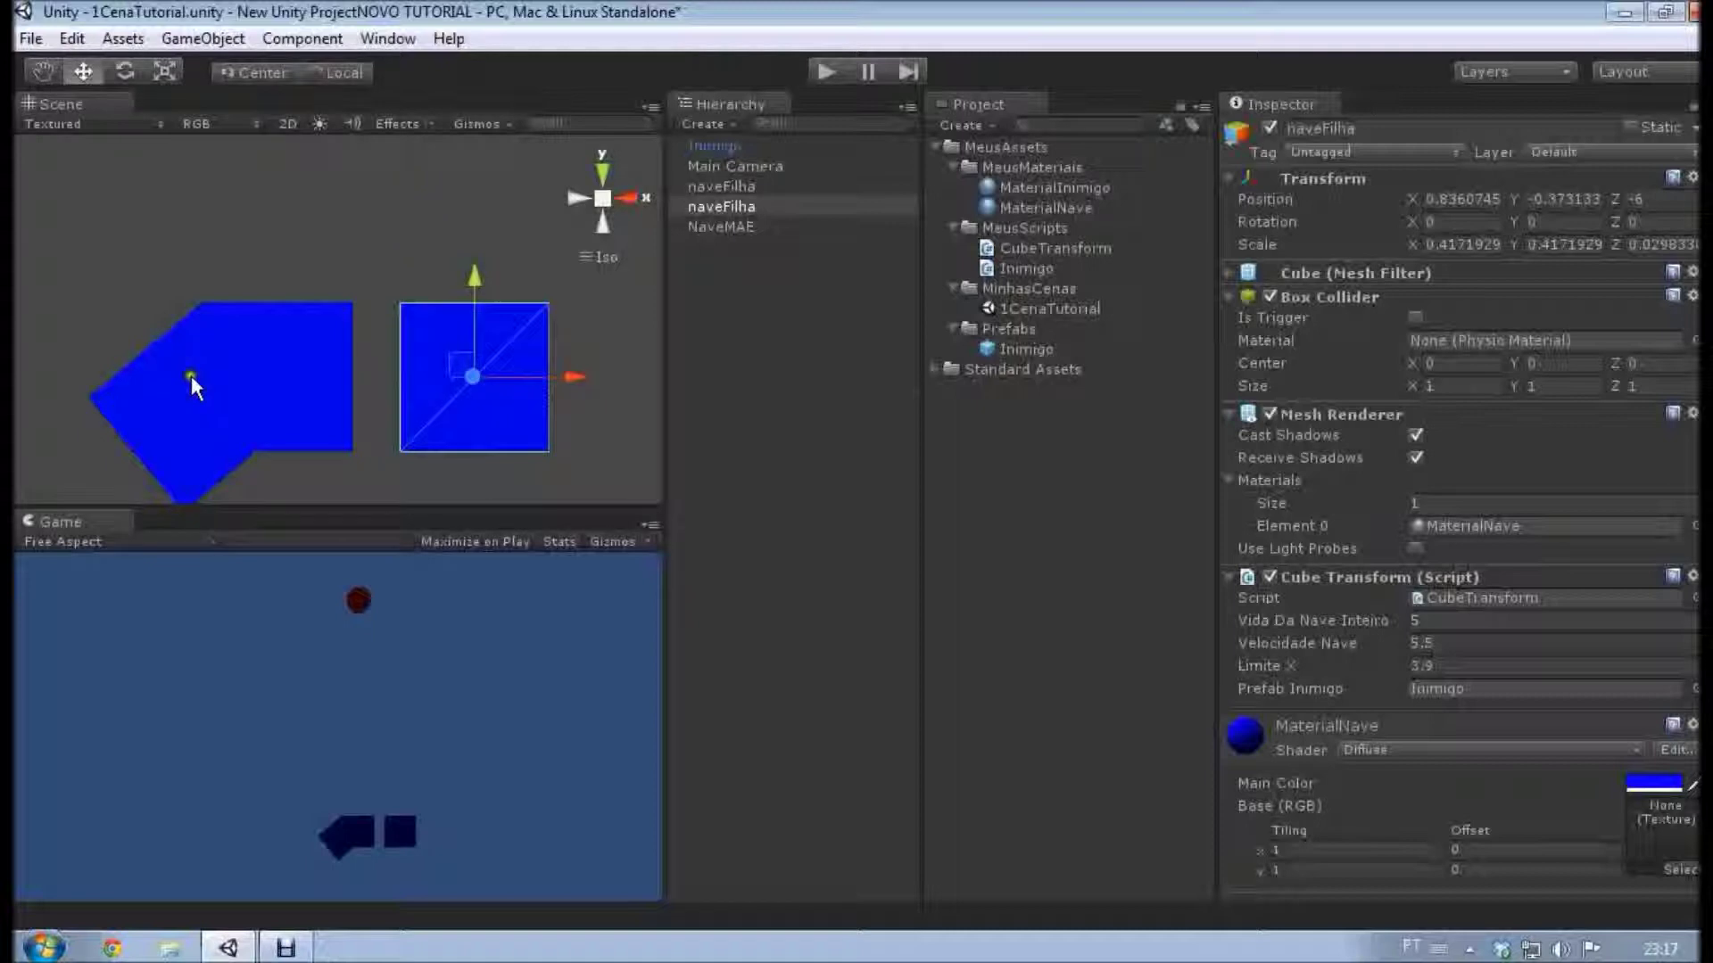
left_click(721, 186)
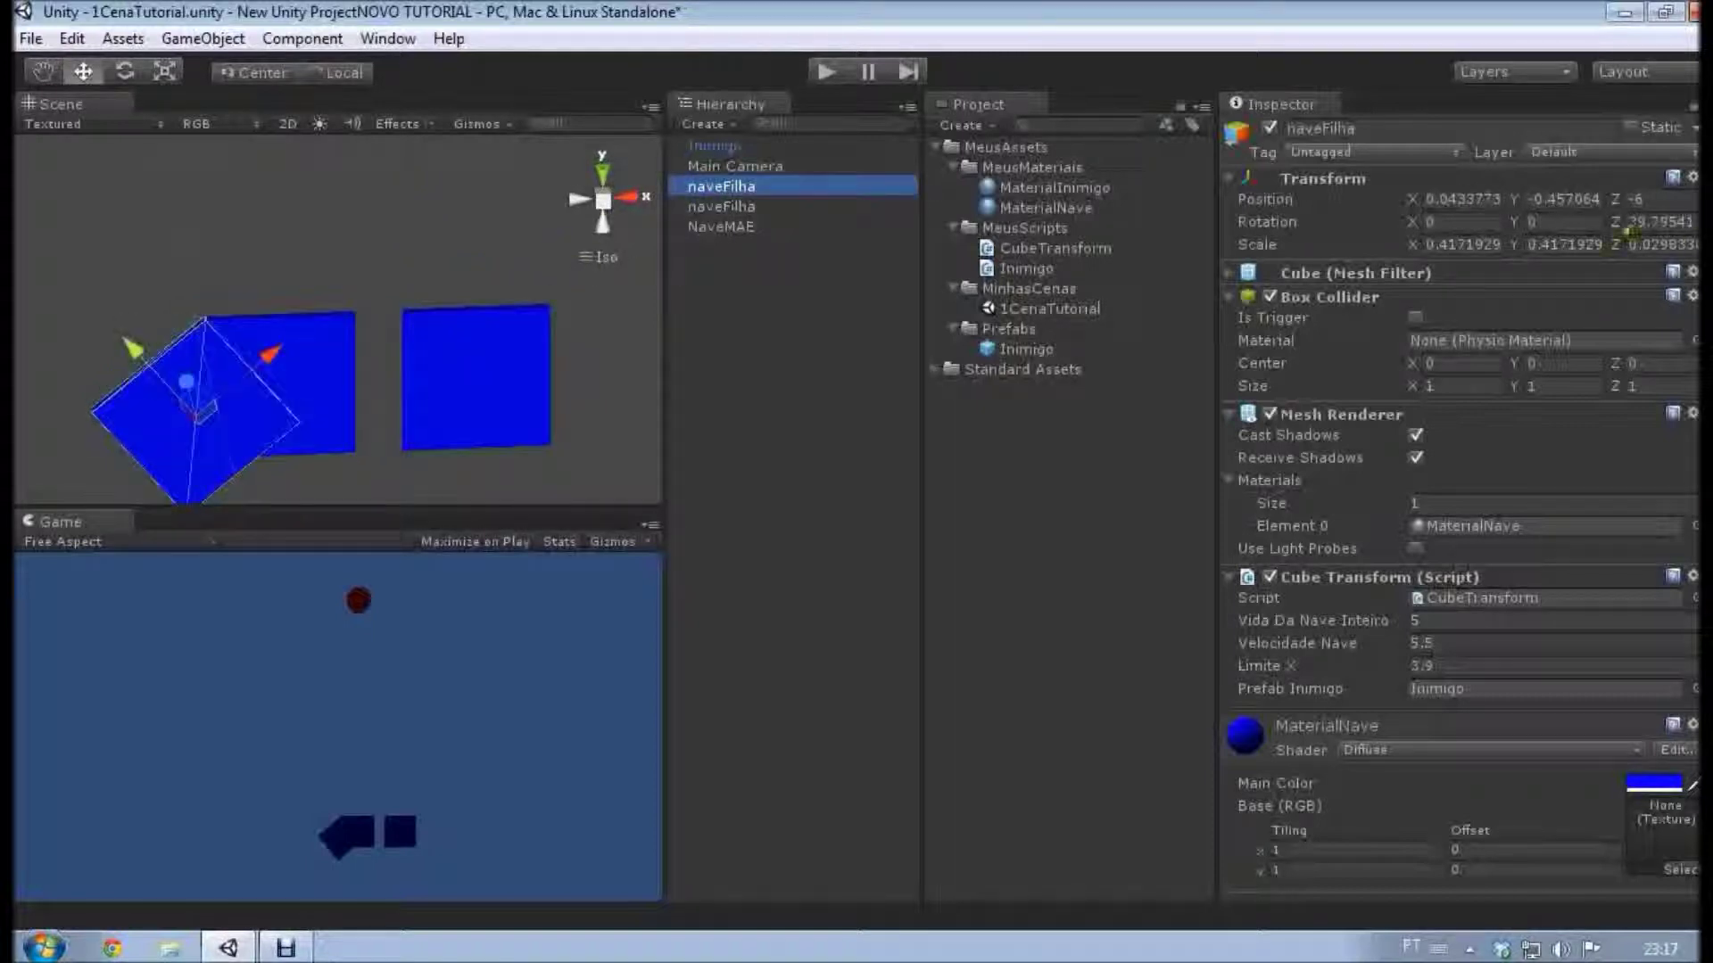
left_click(1644, 221)
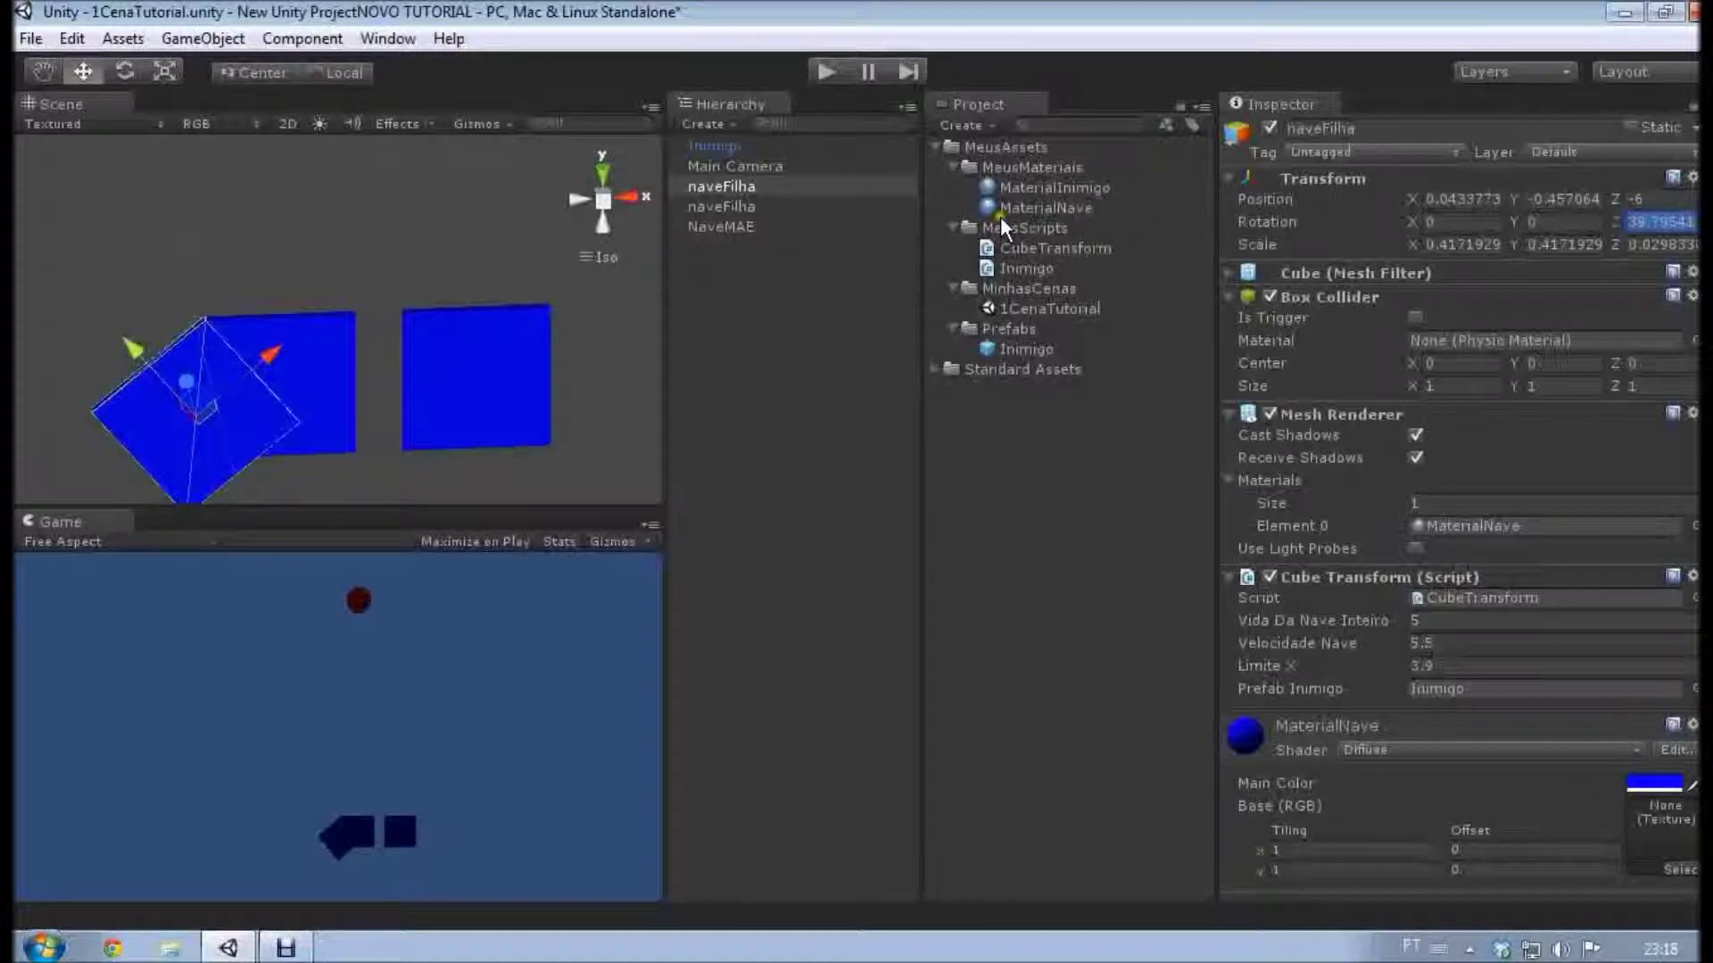
left_click(752, 206)
Give the second naveFilha cube a Z rotation of -39.79541.
left_click(1670, 224)
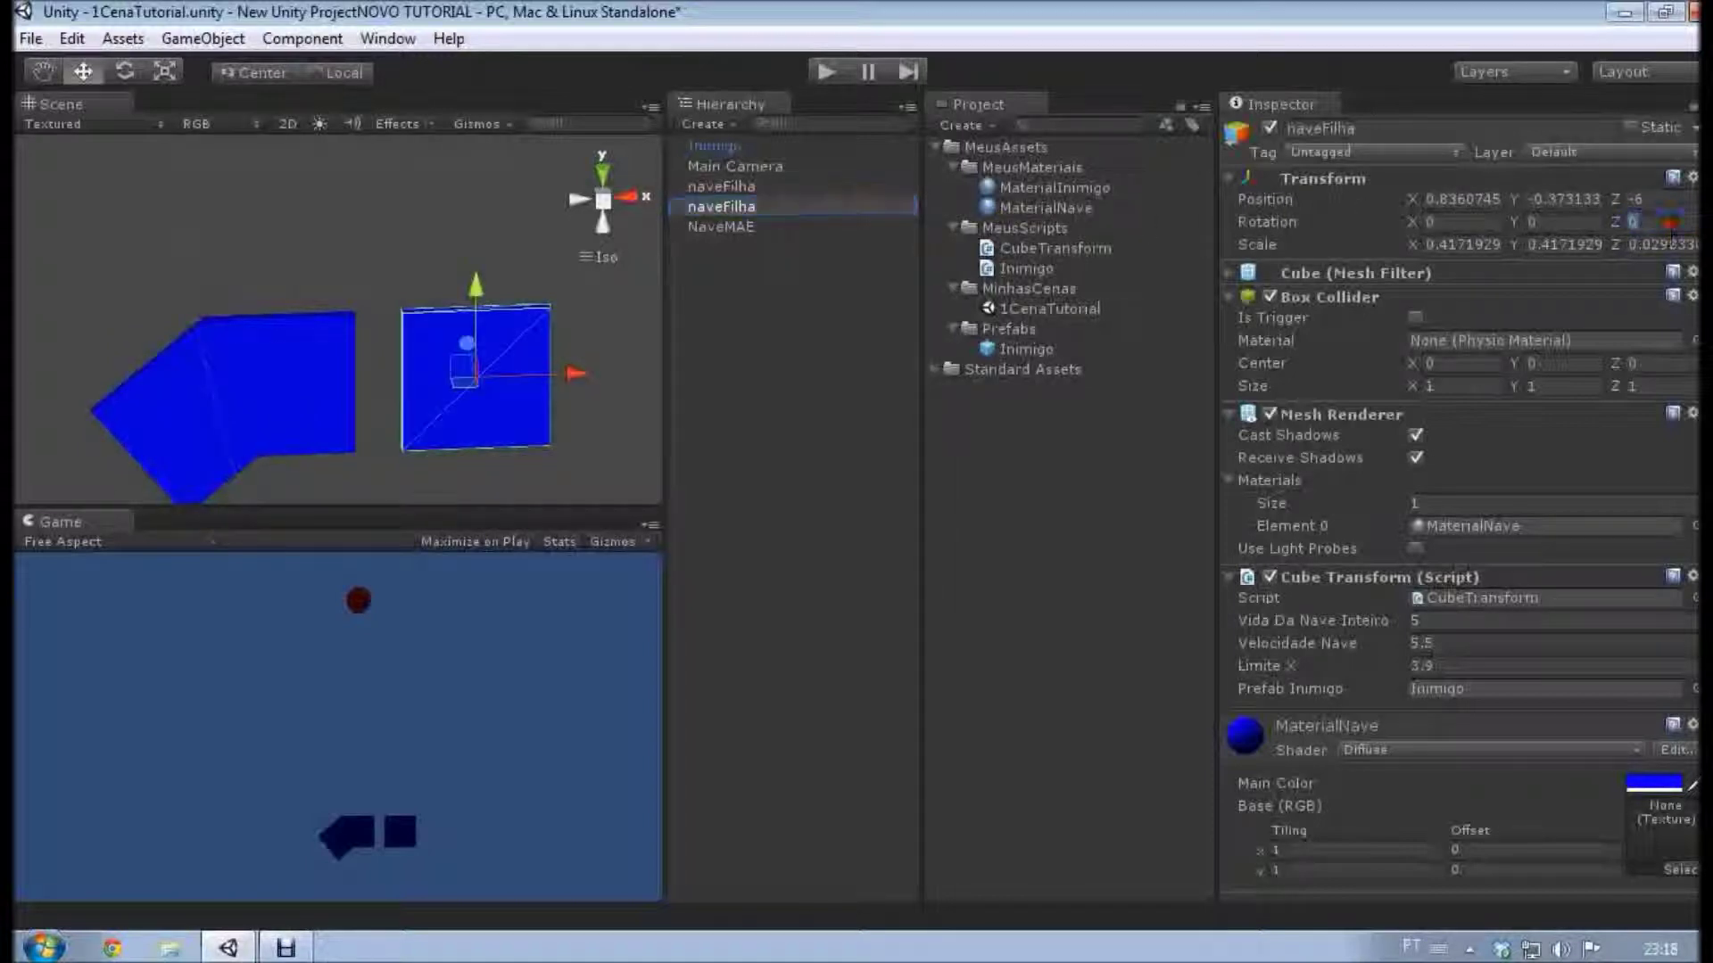
type("40.79541")
left_click(1633, 222)
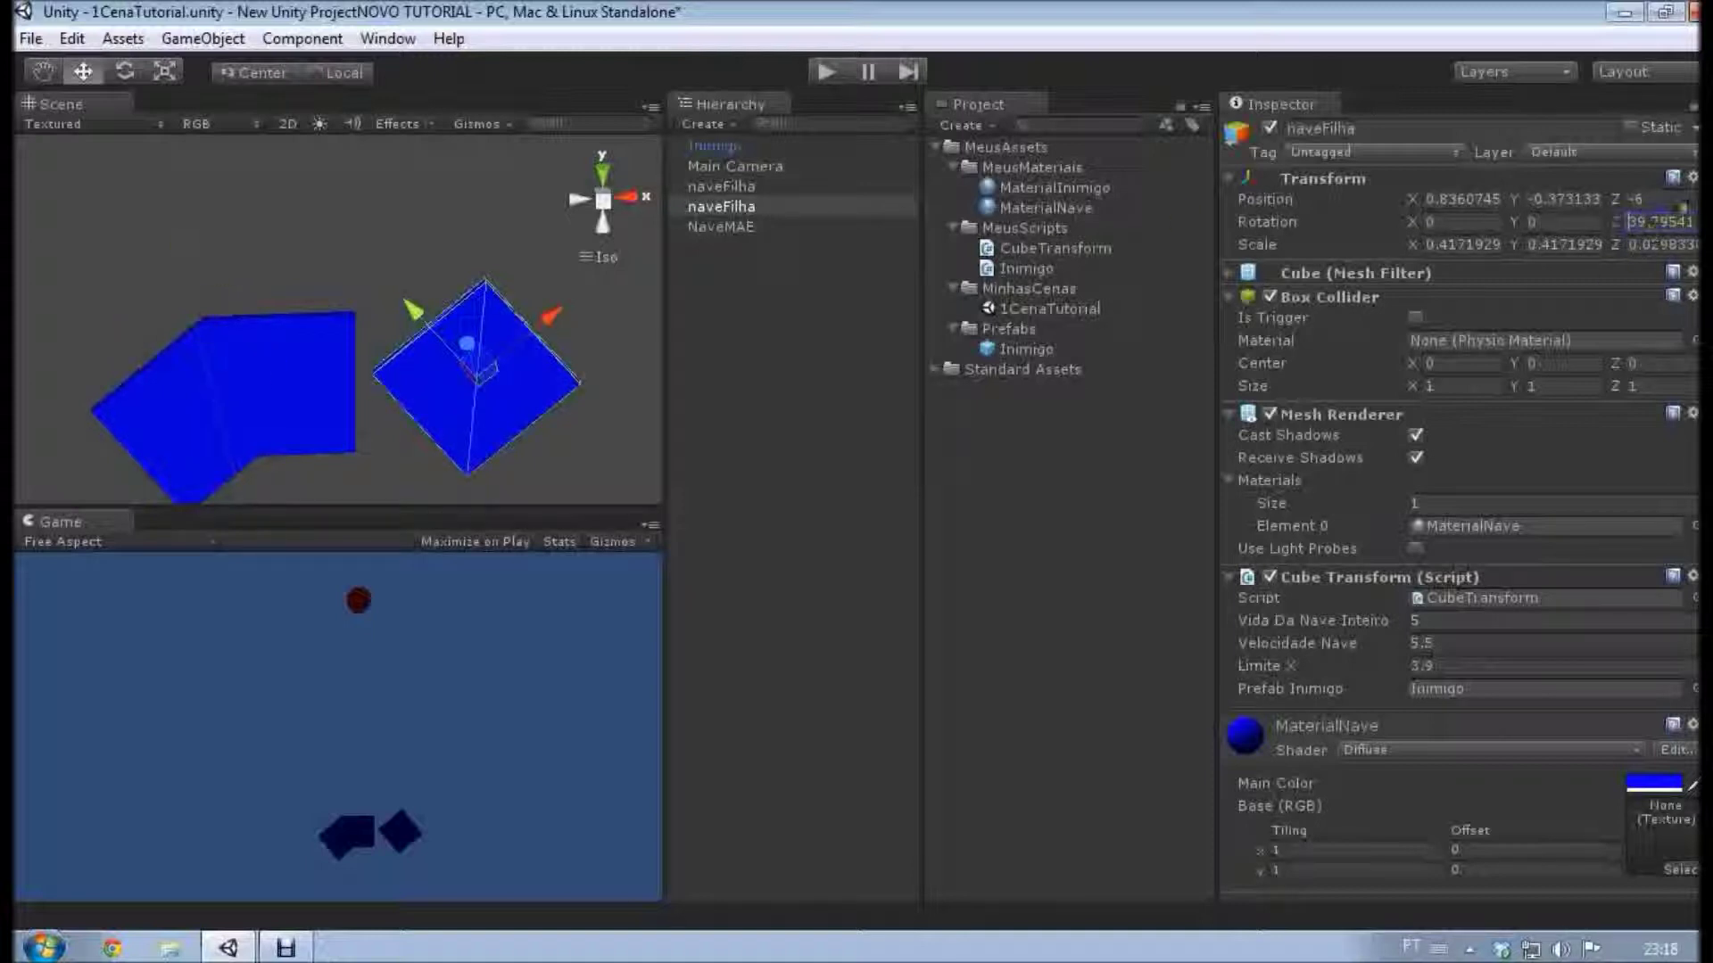
type("-")
key("Return")
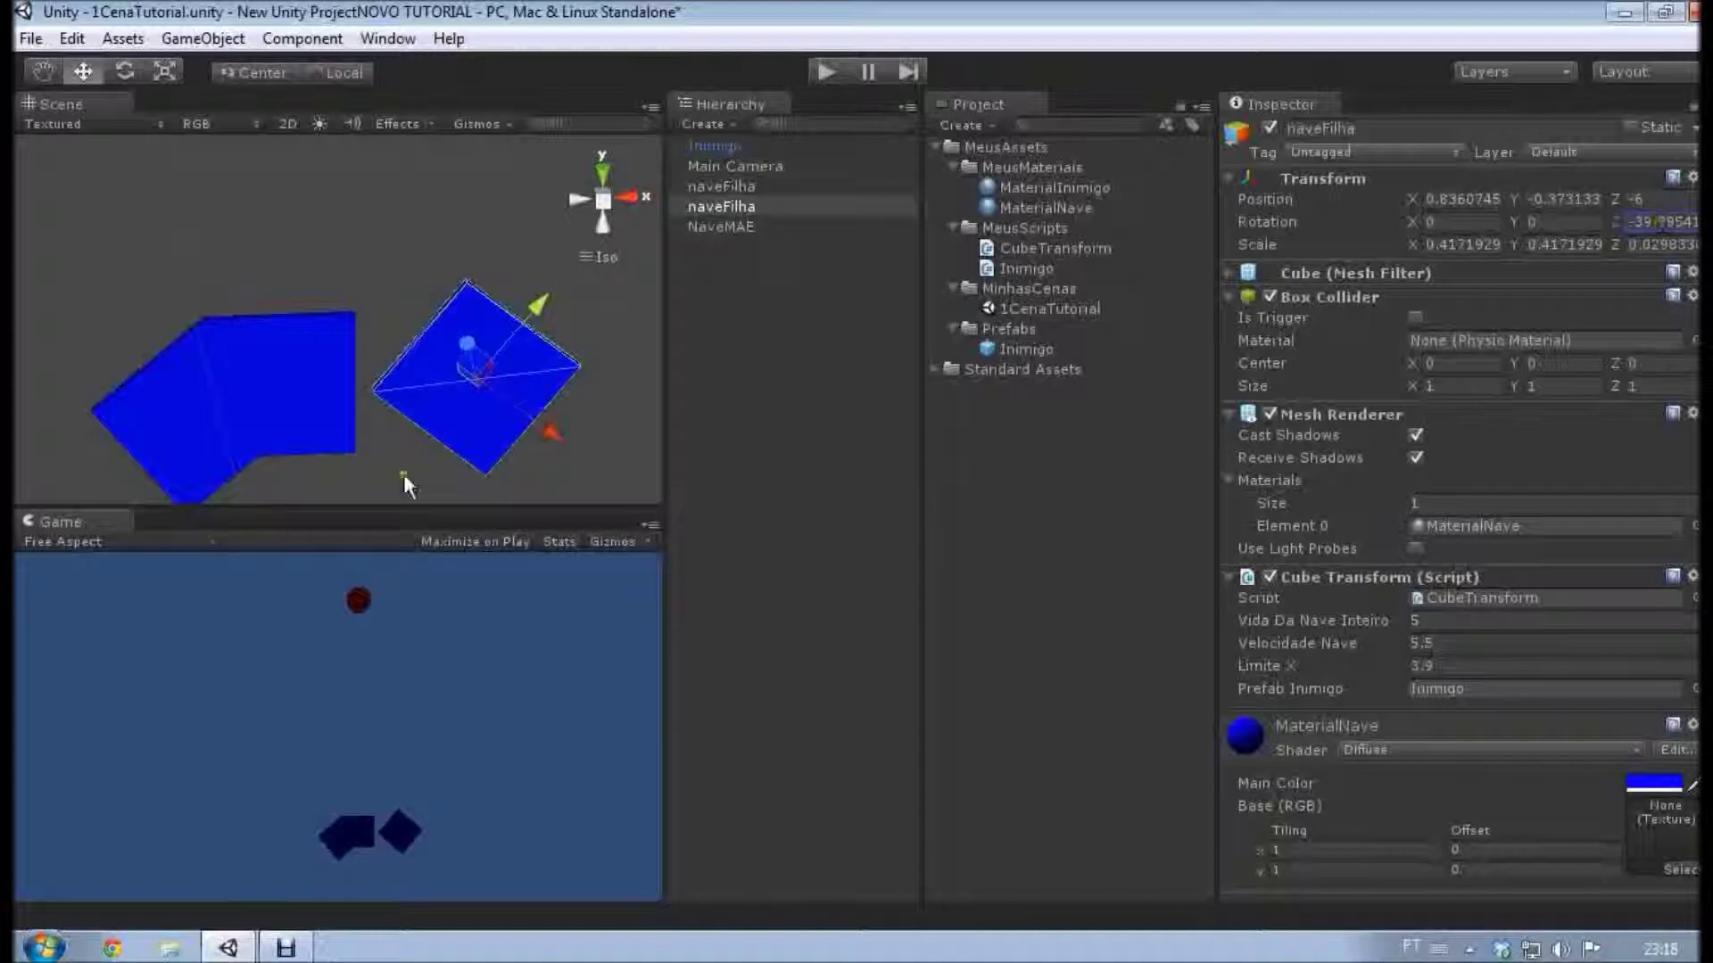
Move the second naveFilha against NaveMAE, then shift NaveMAE left along X.
right_click_drag(403, 477, 412, 223)
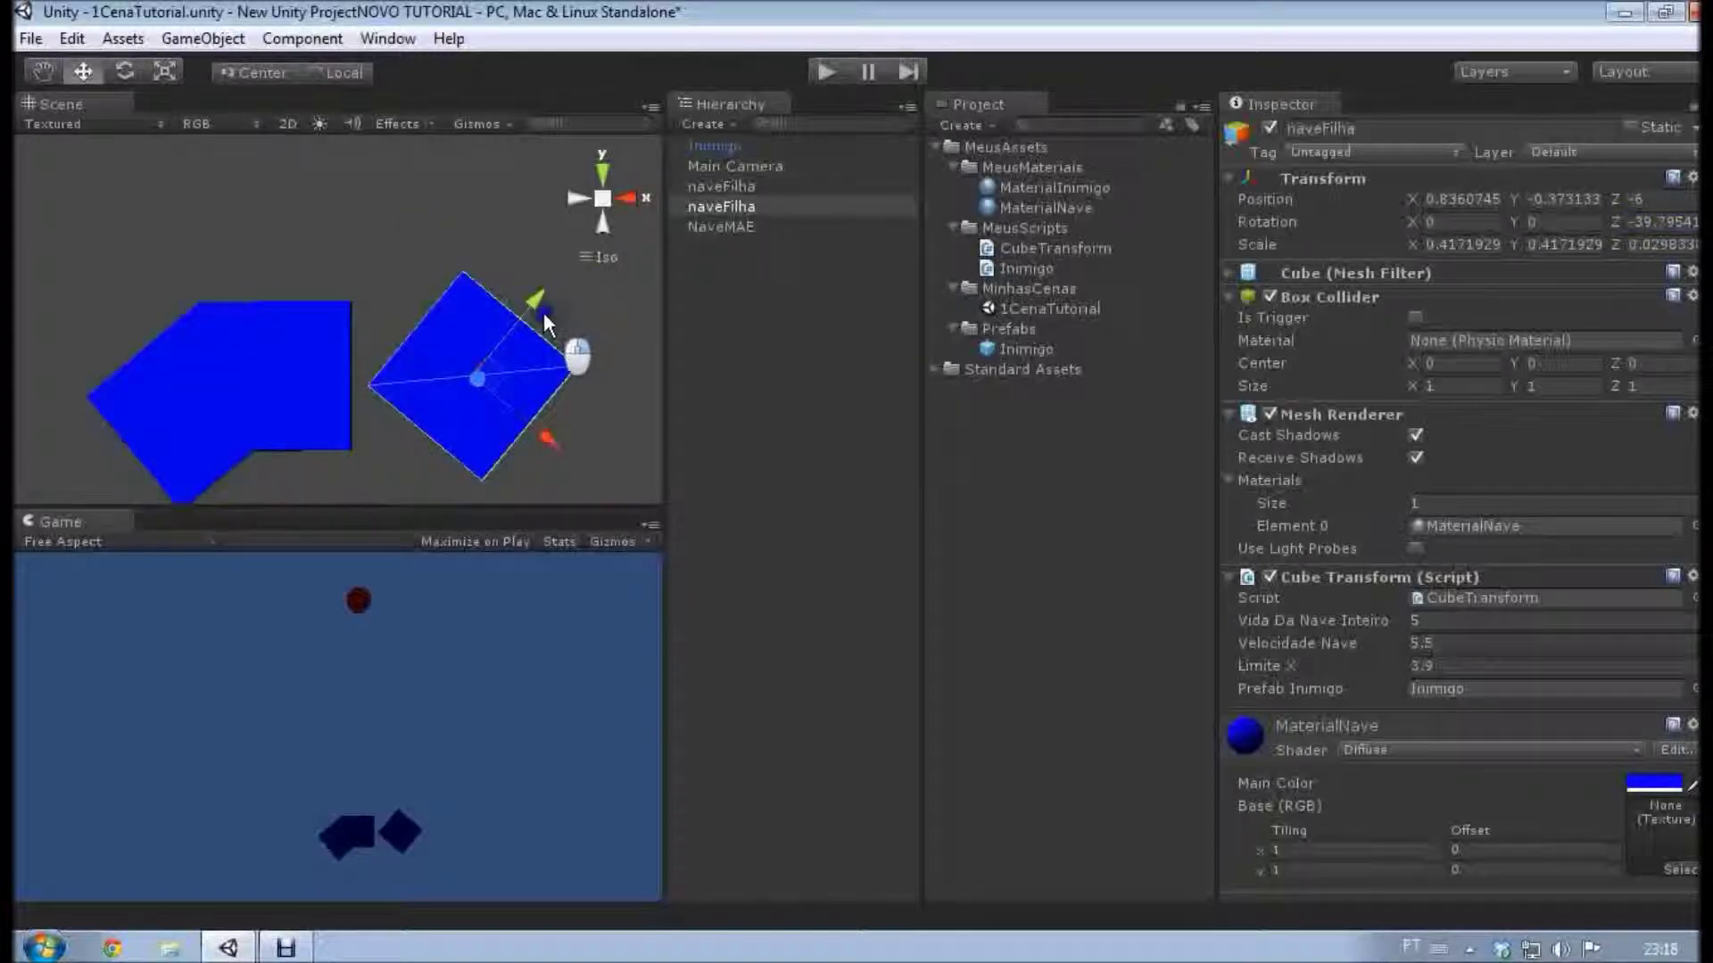
left_click_drag(543, 312, 432, 328)
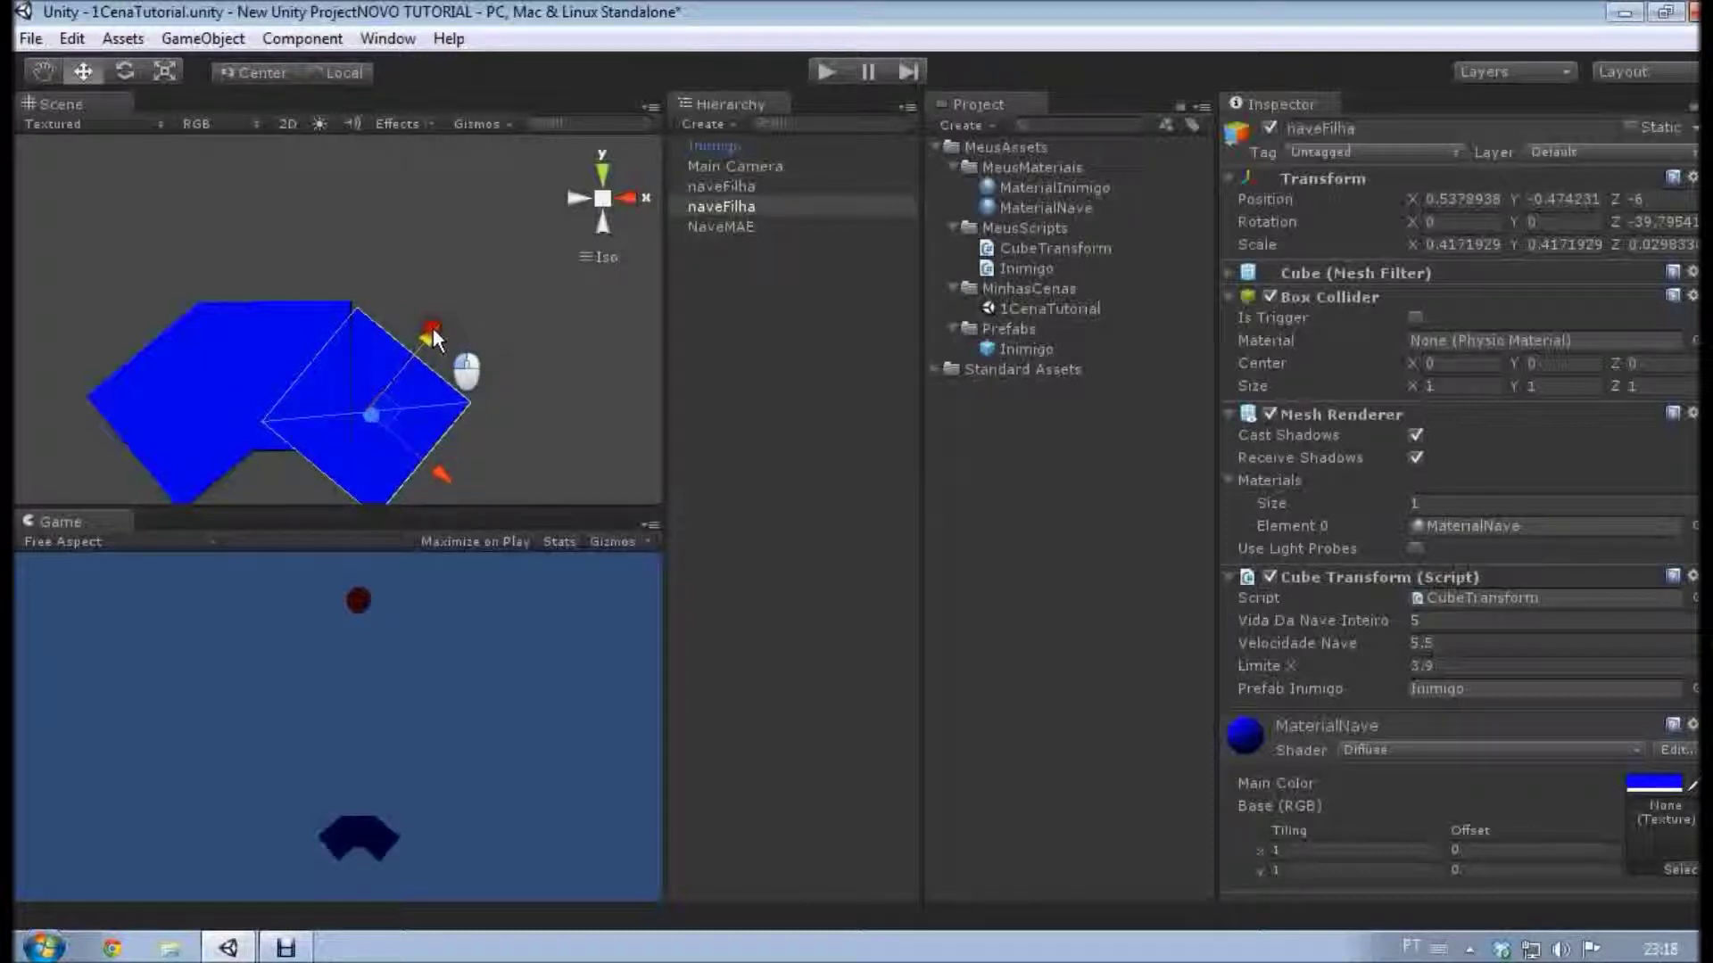
right_click_drag(432, 328, 471, 441)
right_click_drag(430, 270, 385, 285)
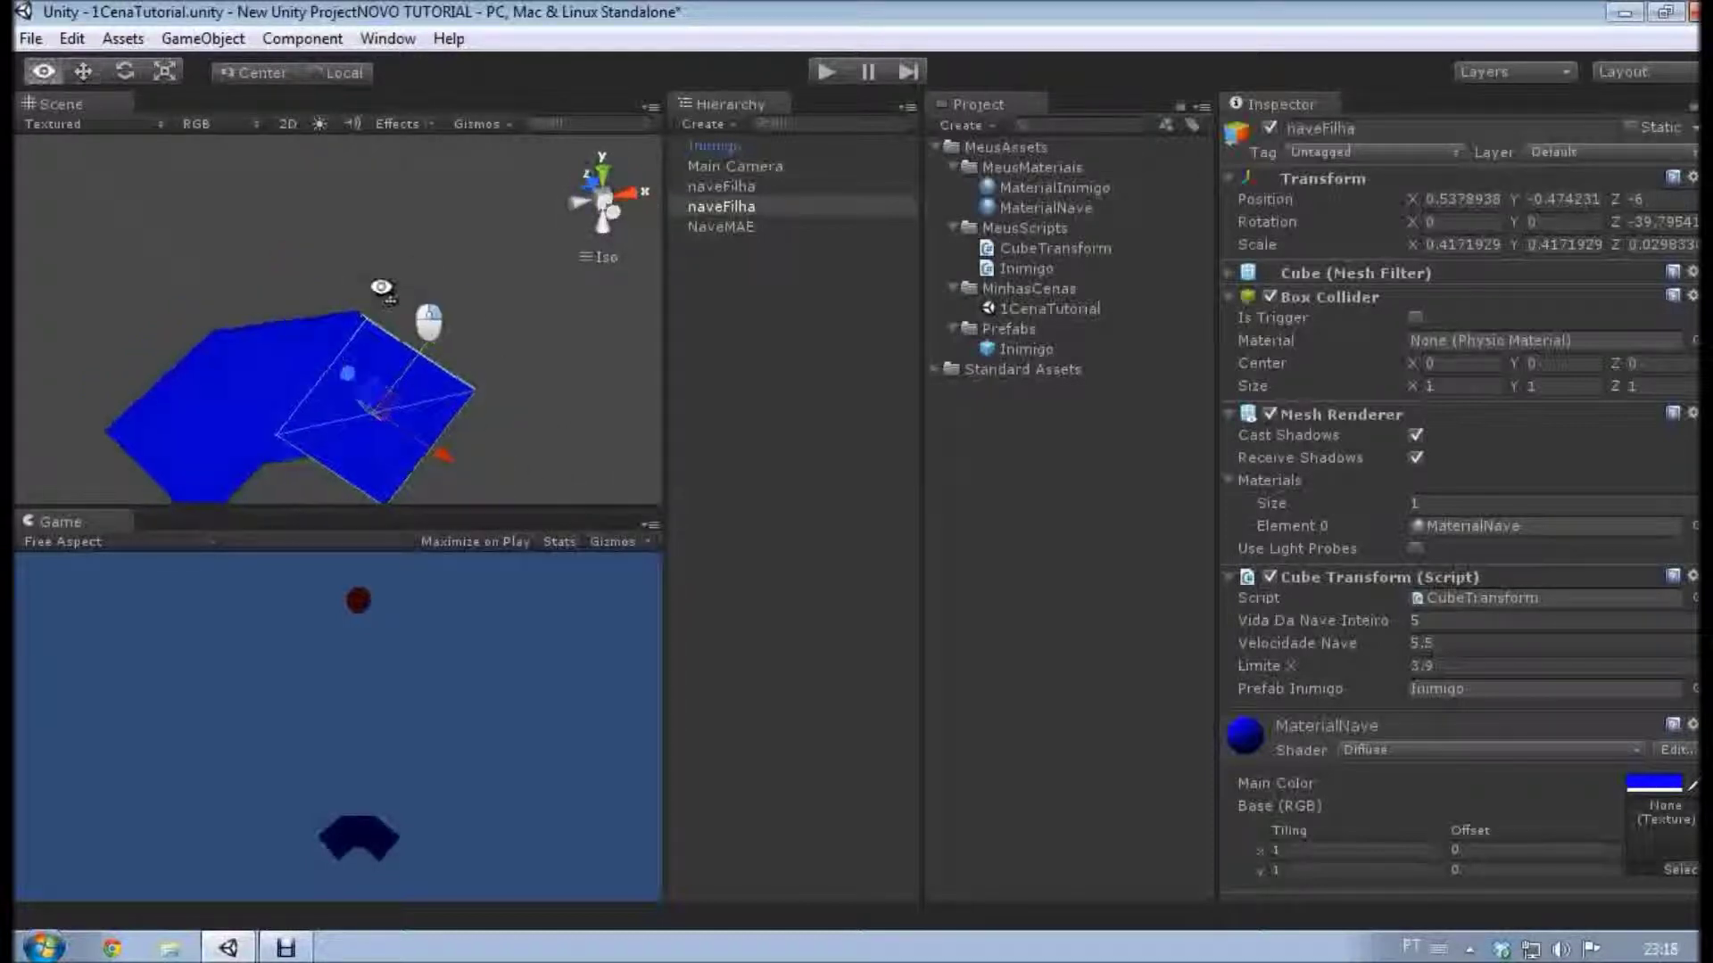
double_click(727, 224)
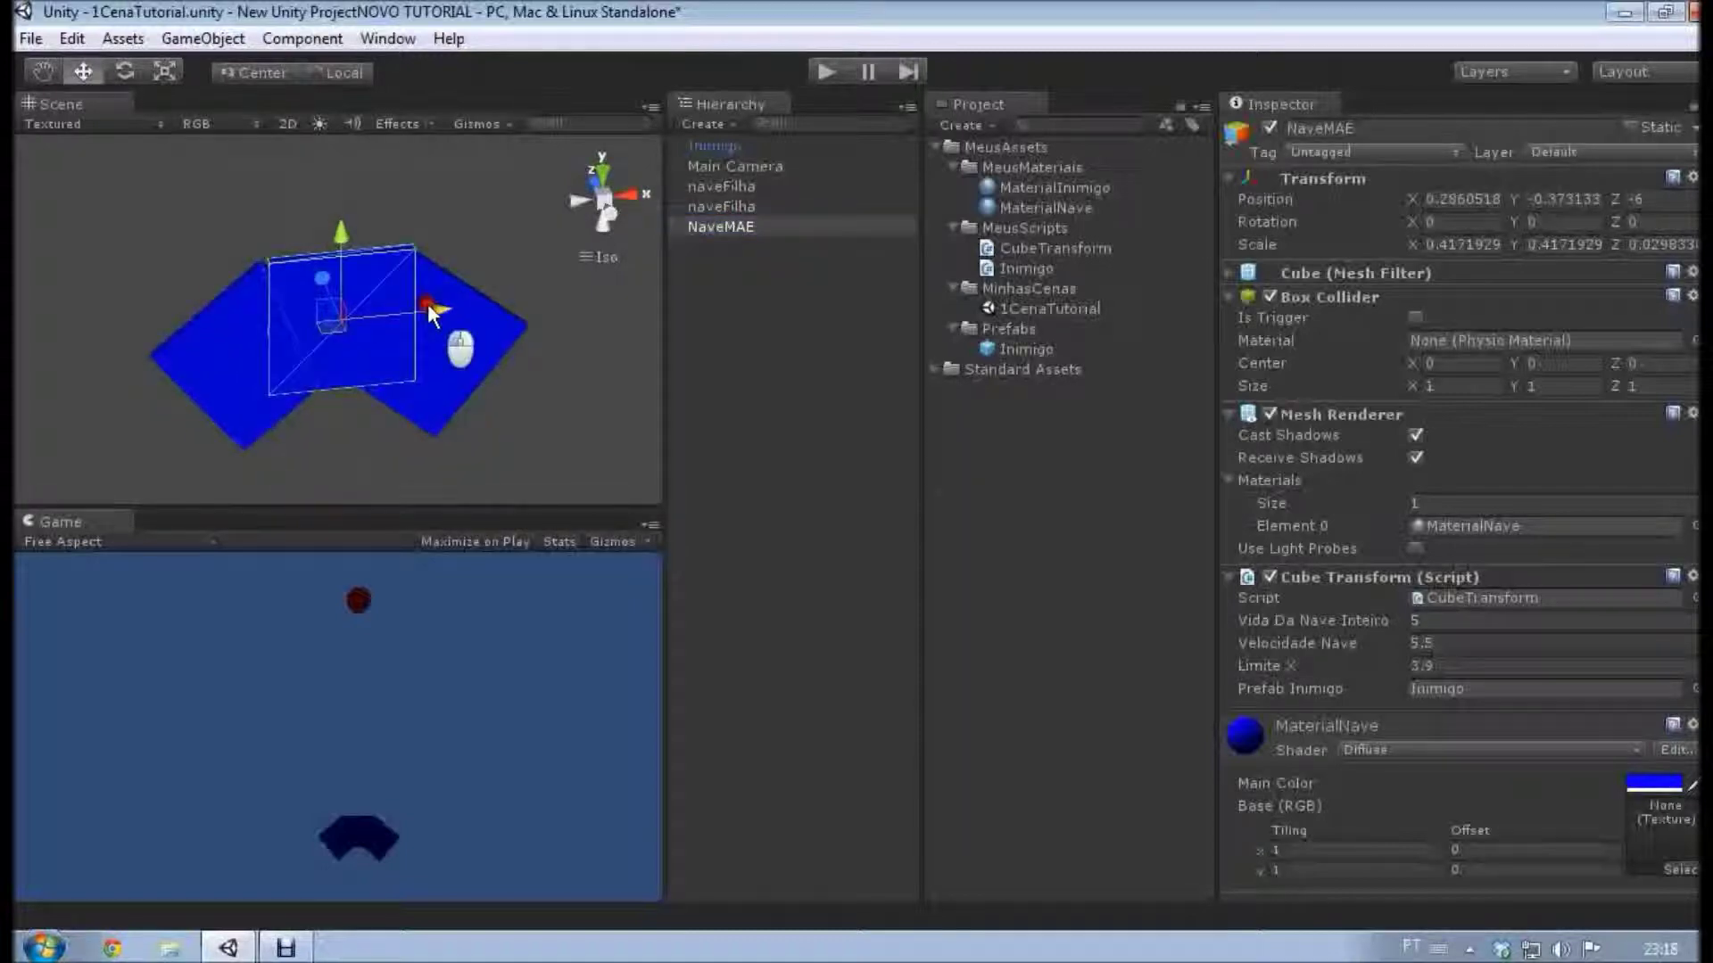
mouse_move(432, 312)
left_mouse_down()
mouse_move(76, 326)
mouse_move(428, 308)
left_mouse_up()
Drag both naveFilha cubes onto NaveMAE in the Hierarchy and expand it to show the children.
left_click(736, 183)
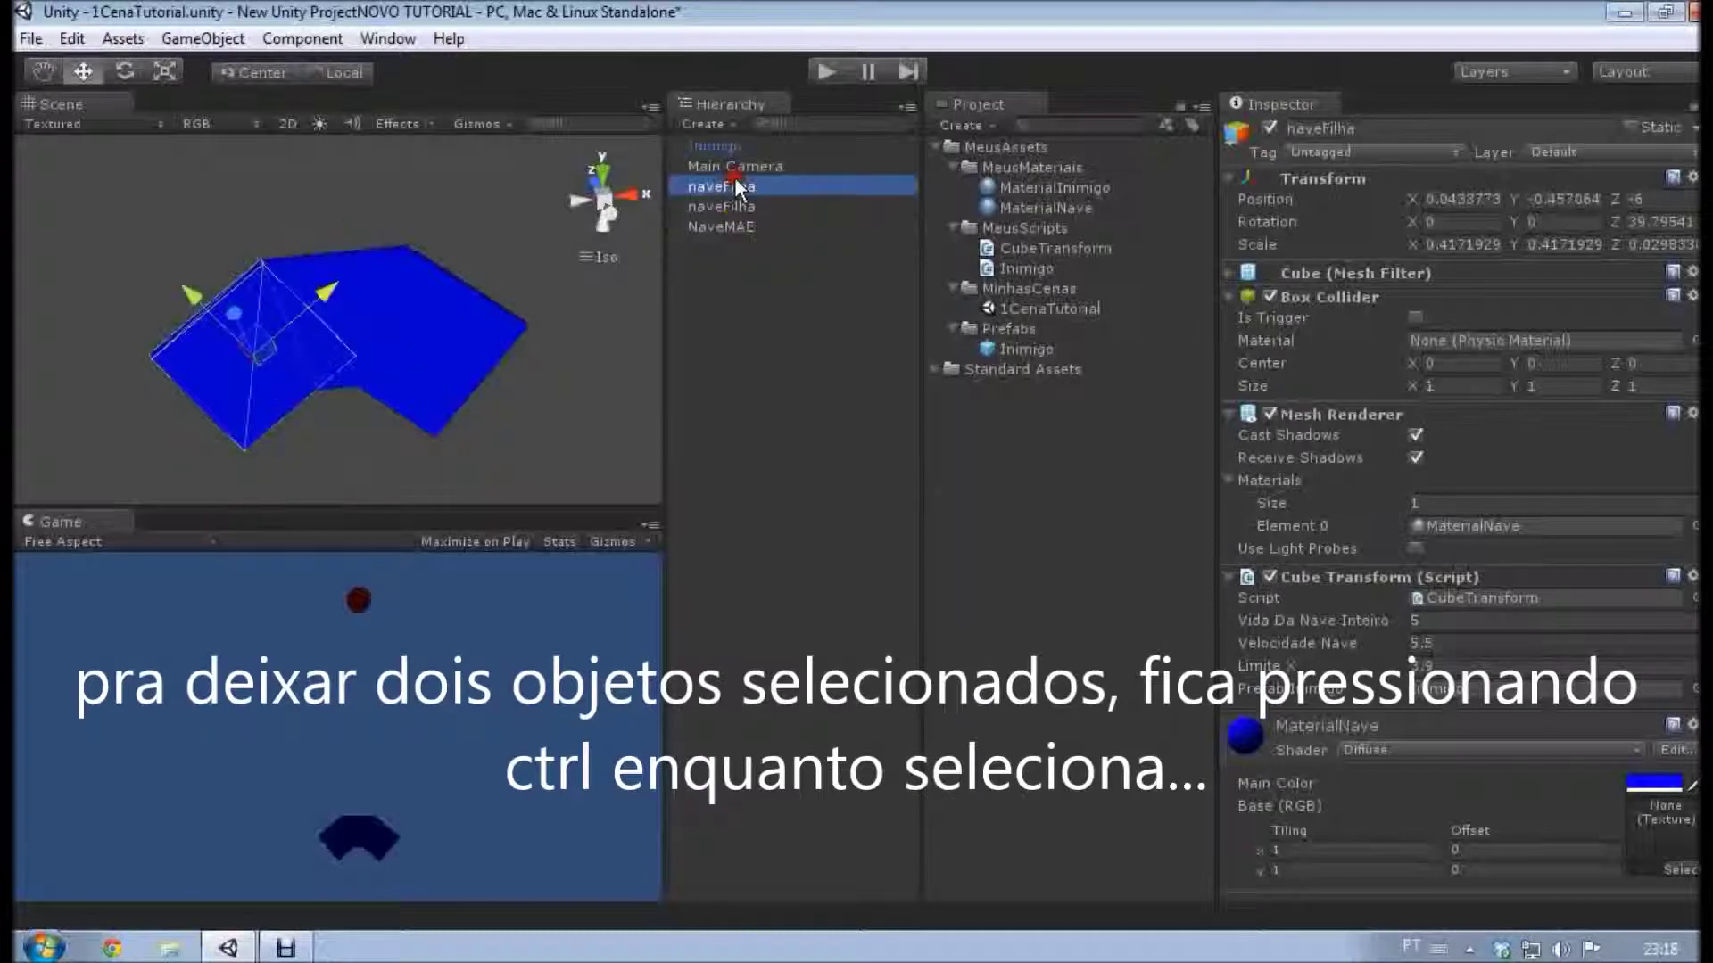
left_click(724, 207, "ctrl")
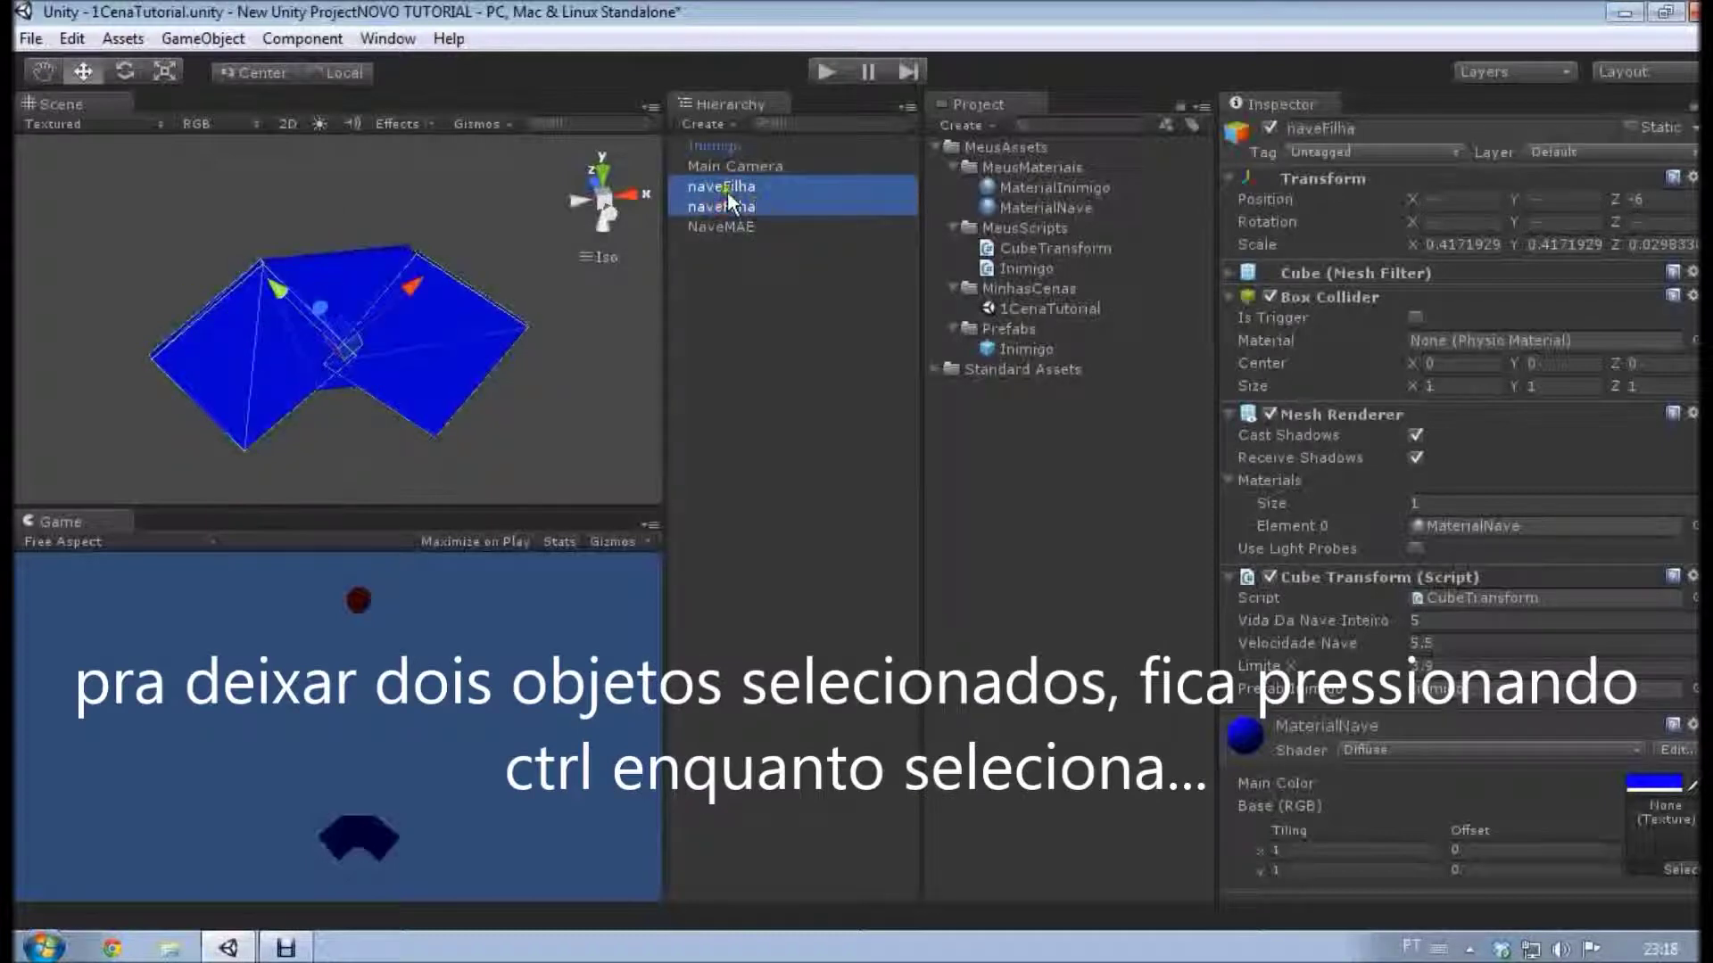
left_click_drag(724, 183, 715, 223)
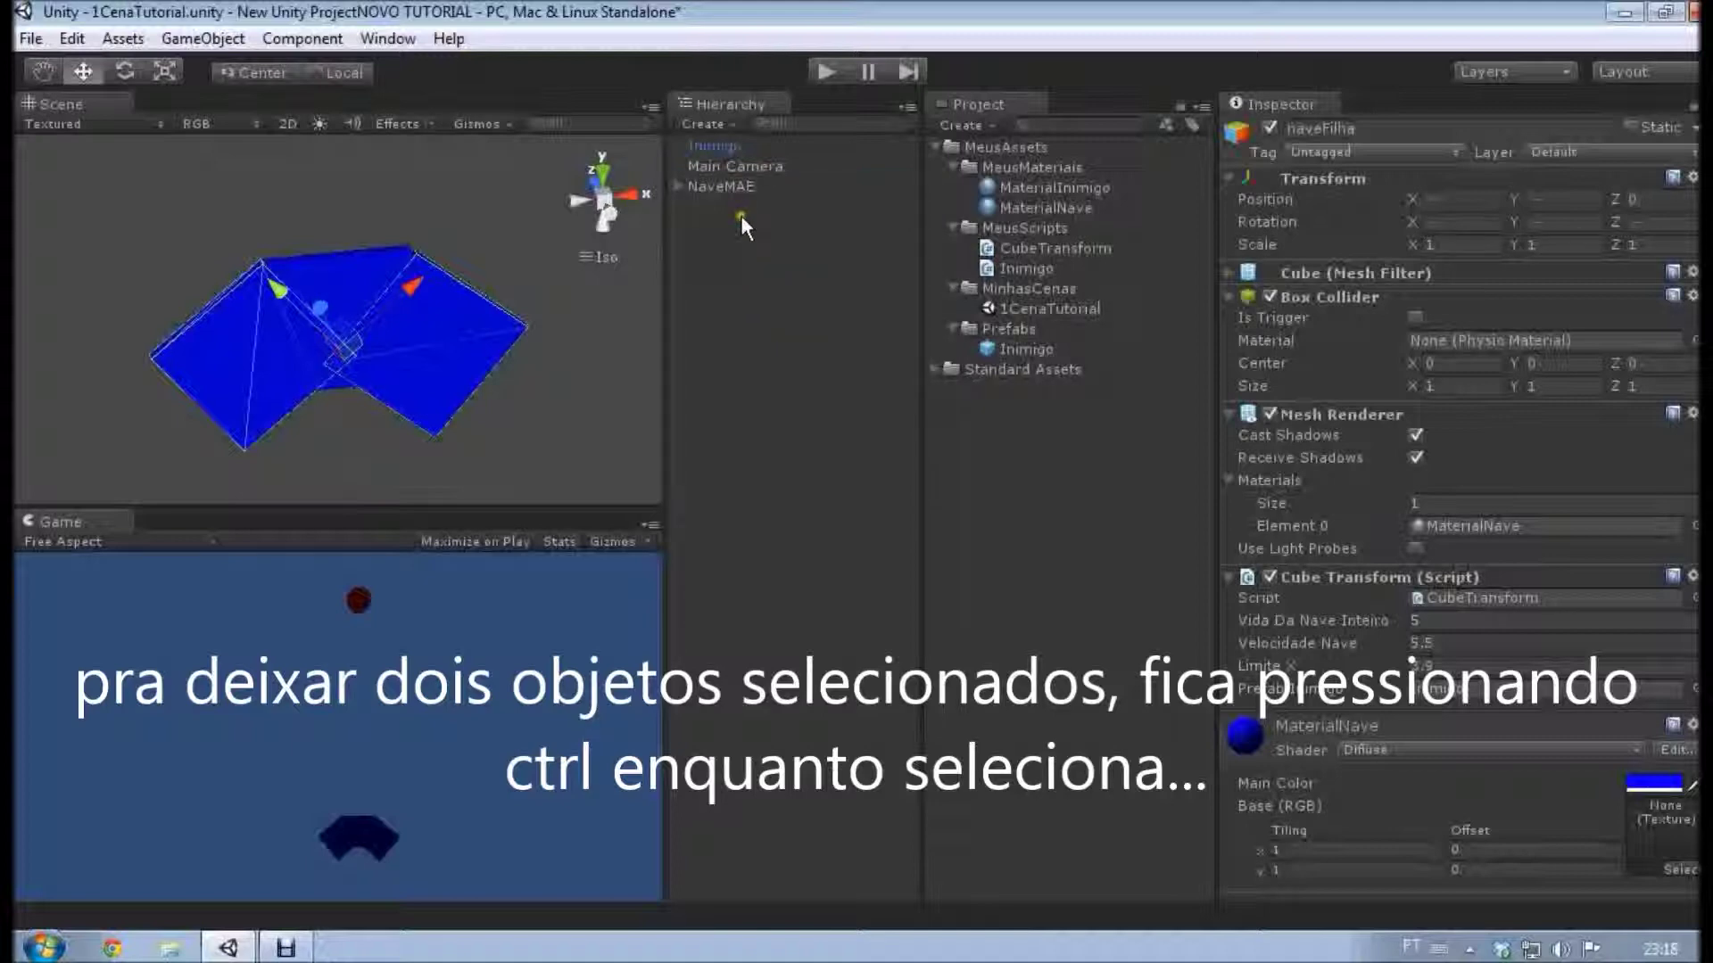
left_click(683, 188)
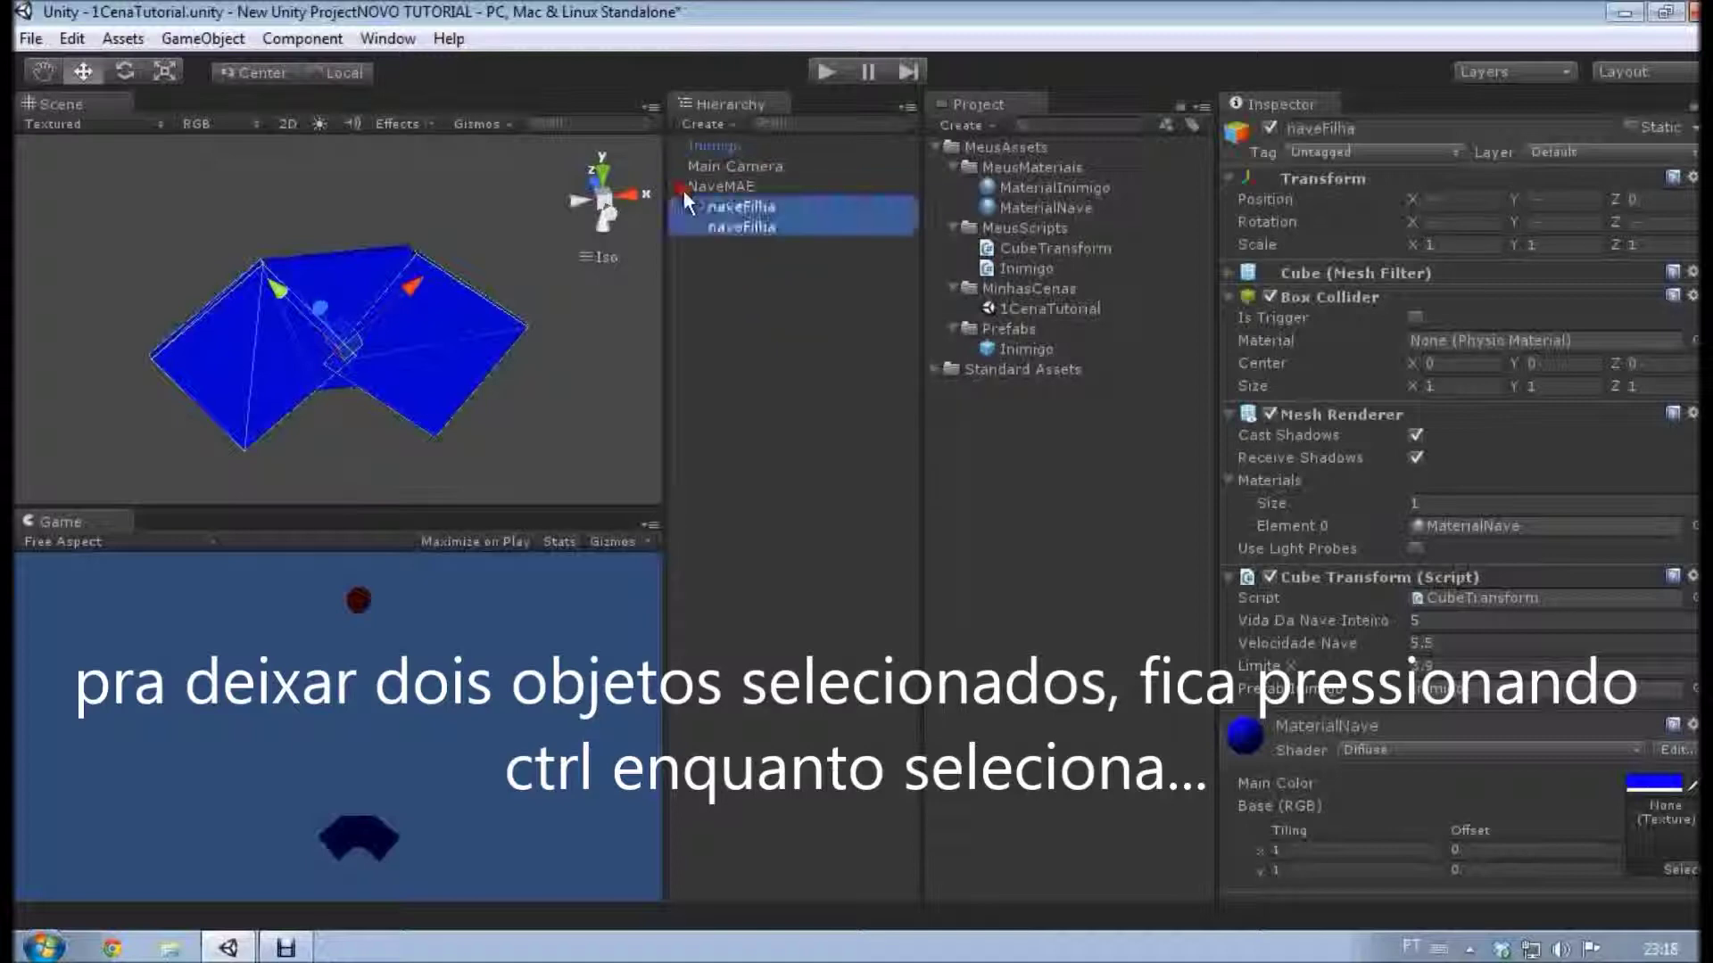
left_click(769, 228, "ctrl")
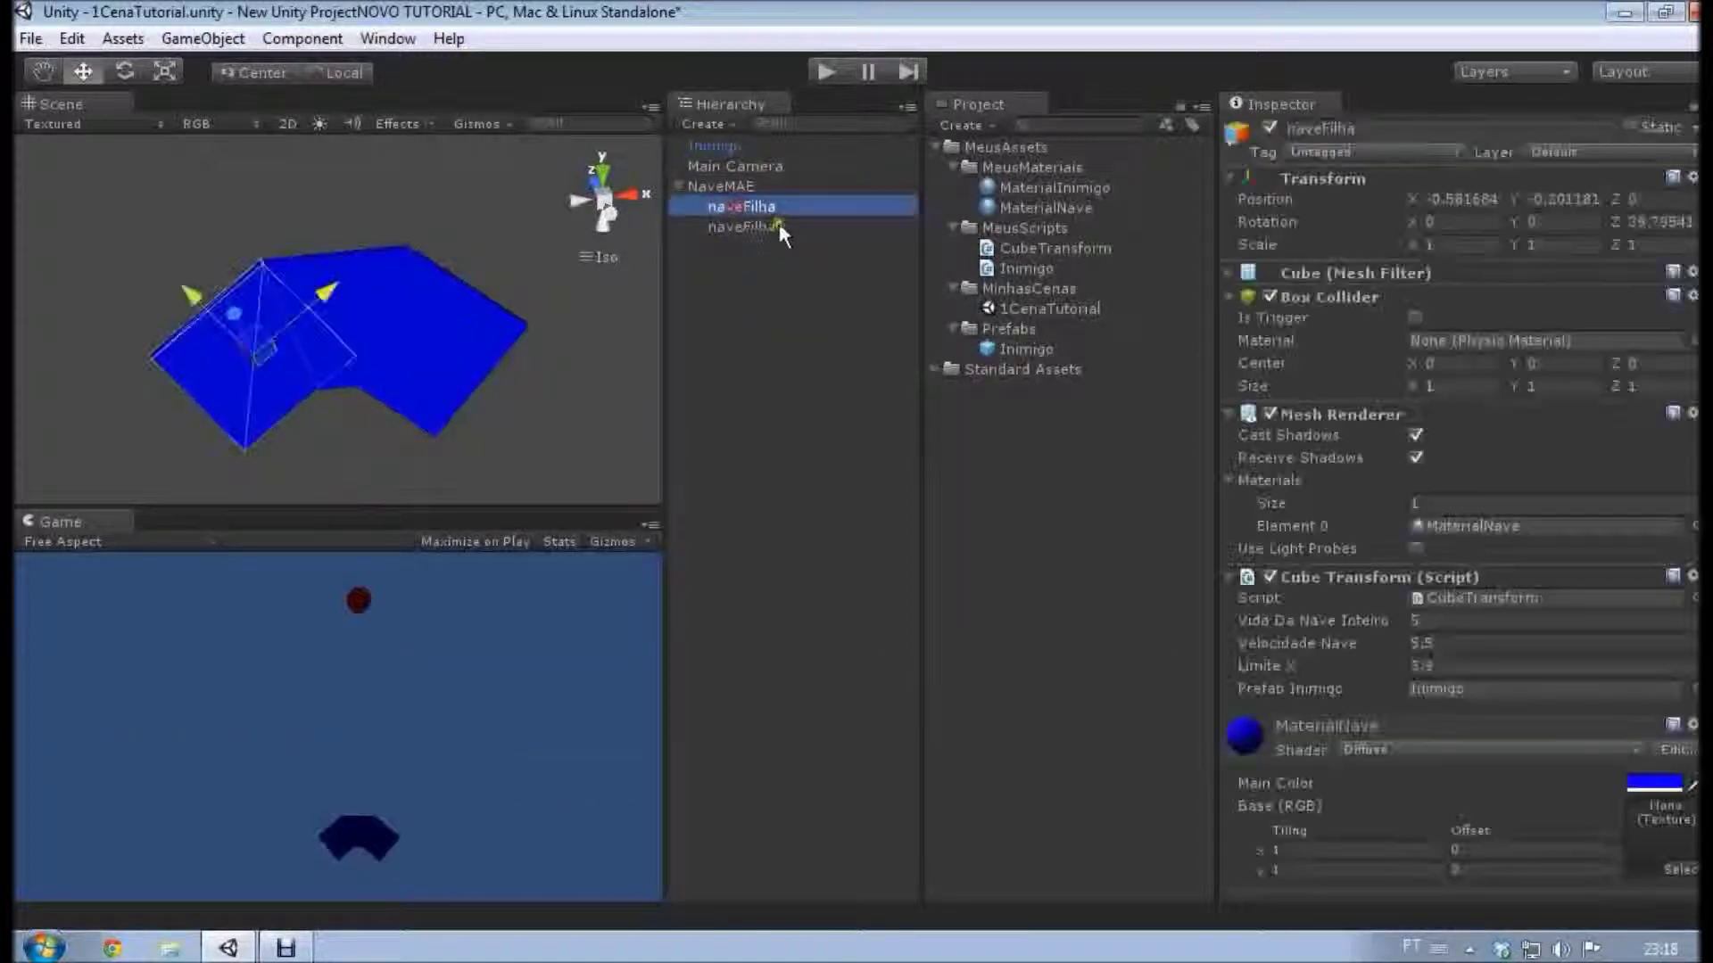
Select NaveMAE and its children, then try moving NaveMAE and undo it.
left_click_drag(762, 184, 768, 207)
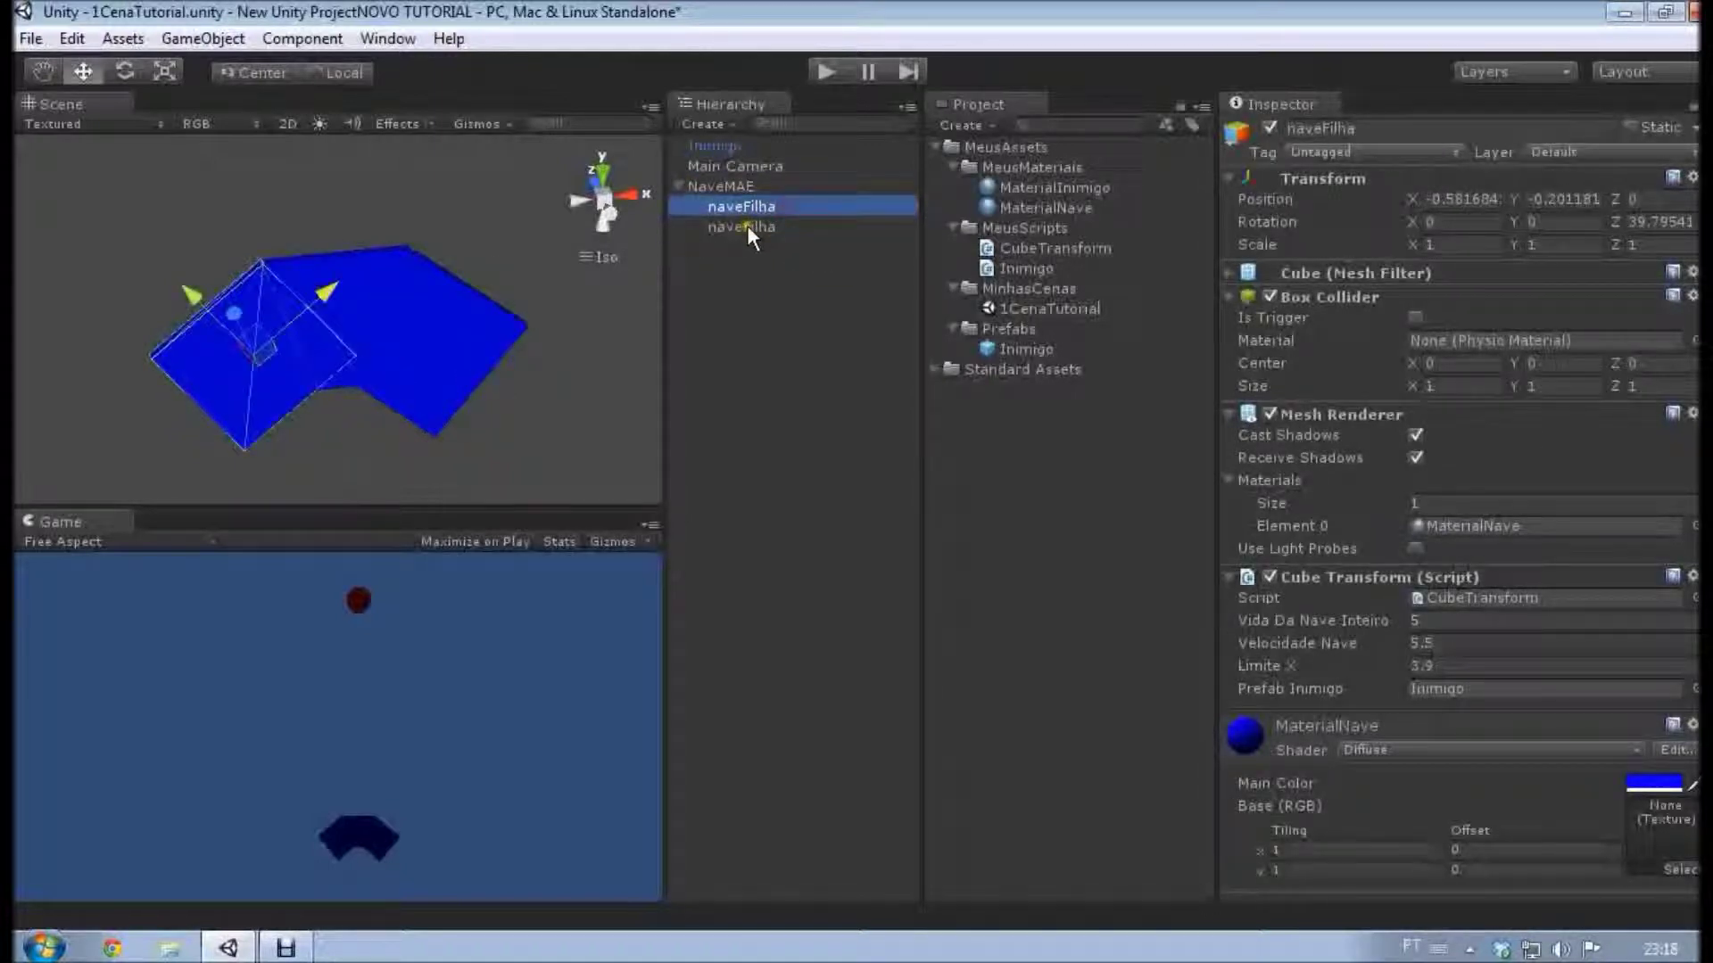
left_click(745, 187)
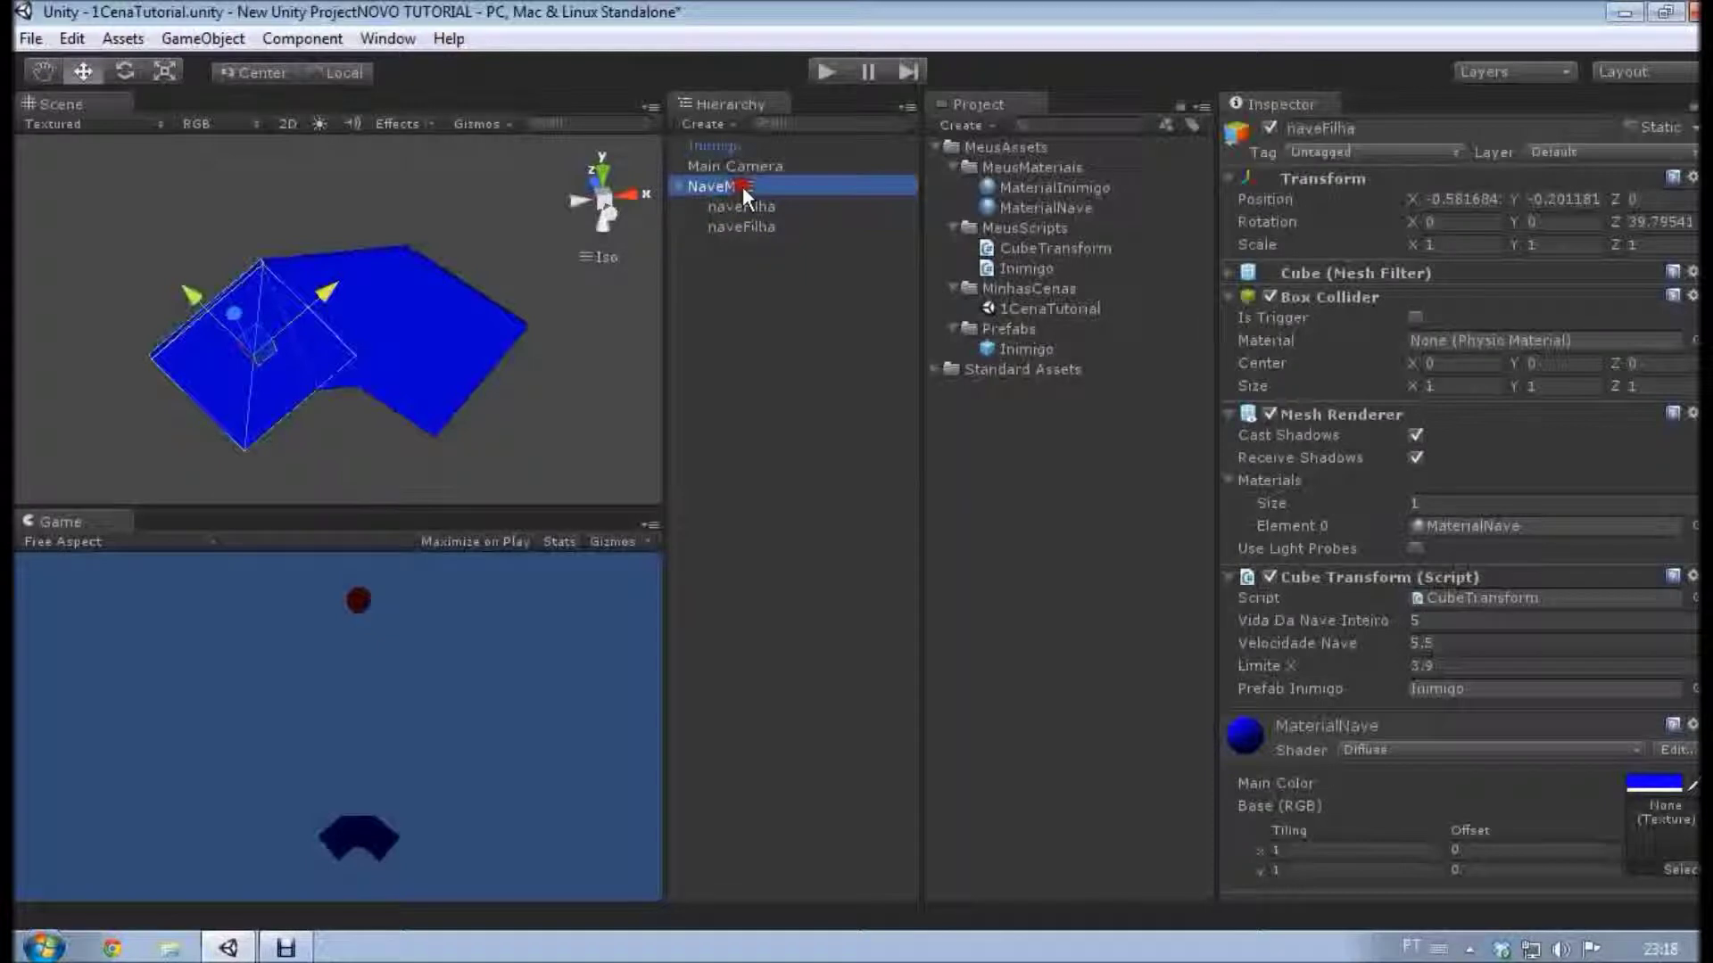
left_click(753, 211)
left_click(767, 225)
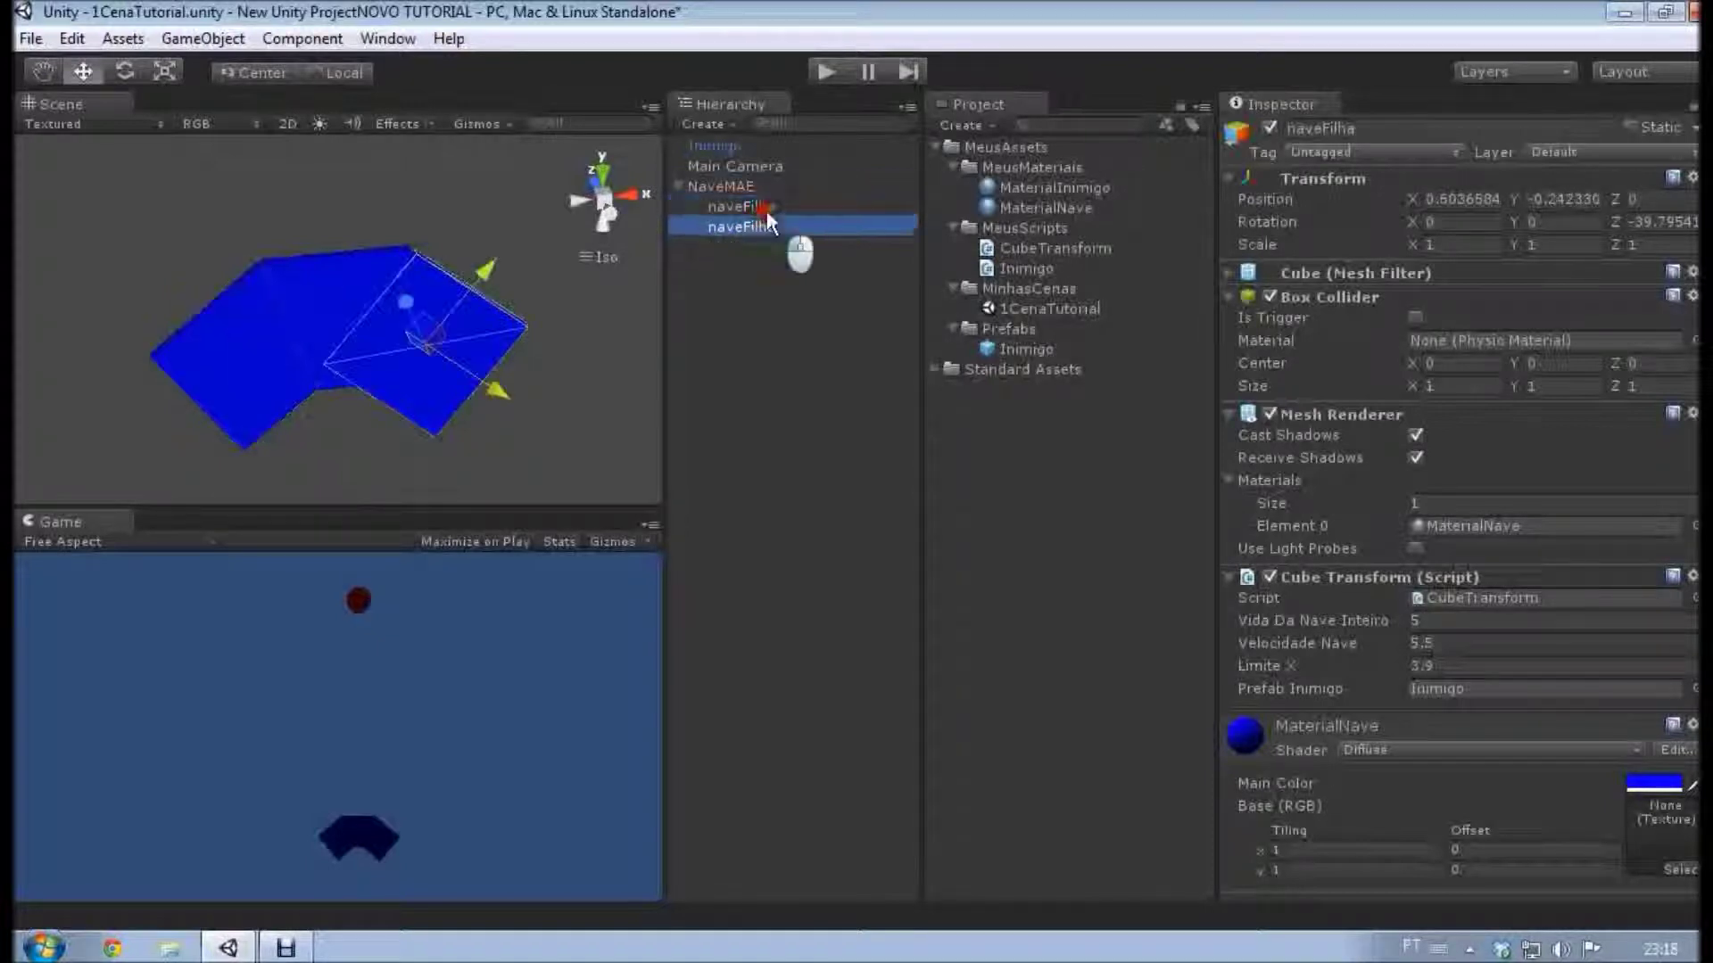
left_click(767, 210)
right_click_drag(499, 312, 634, 355)
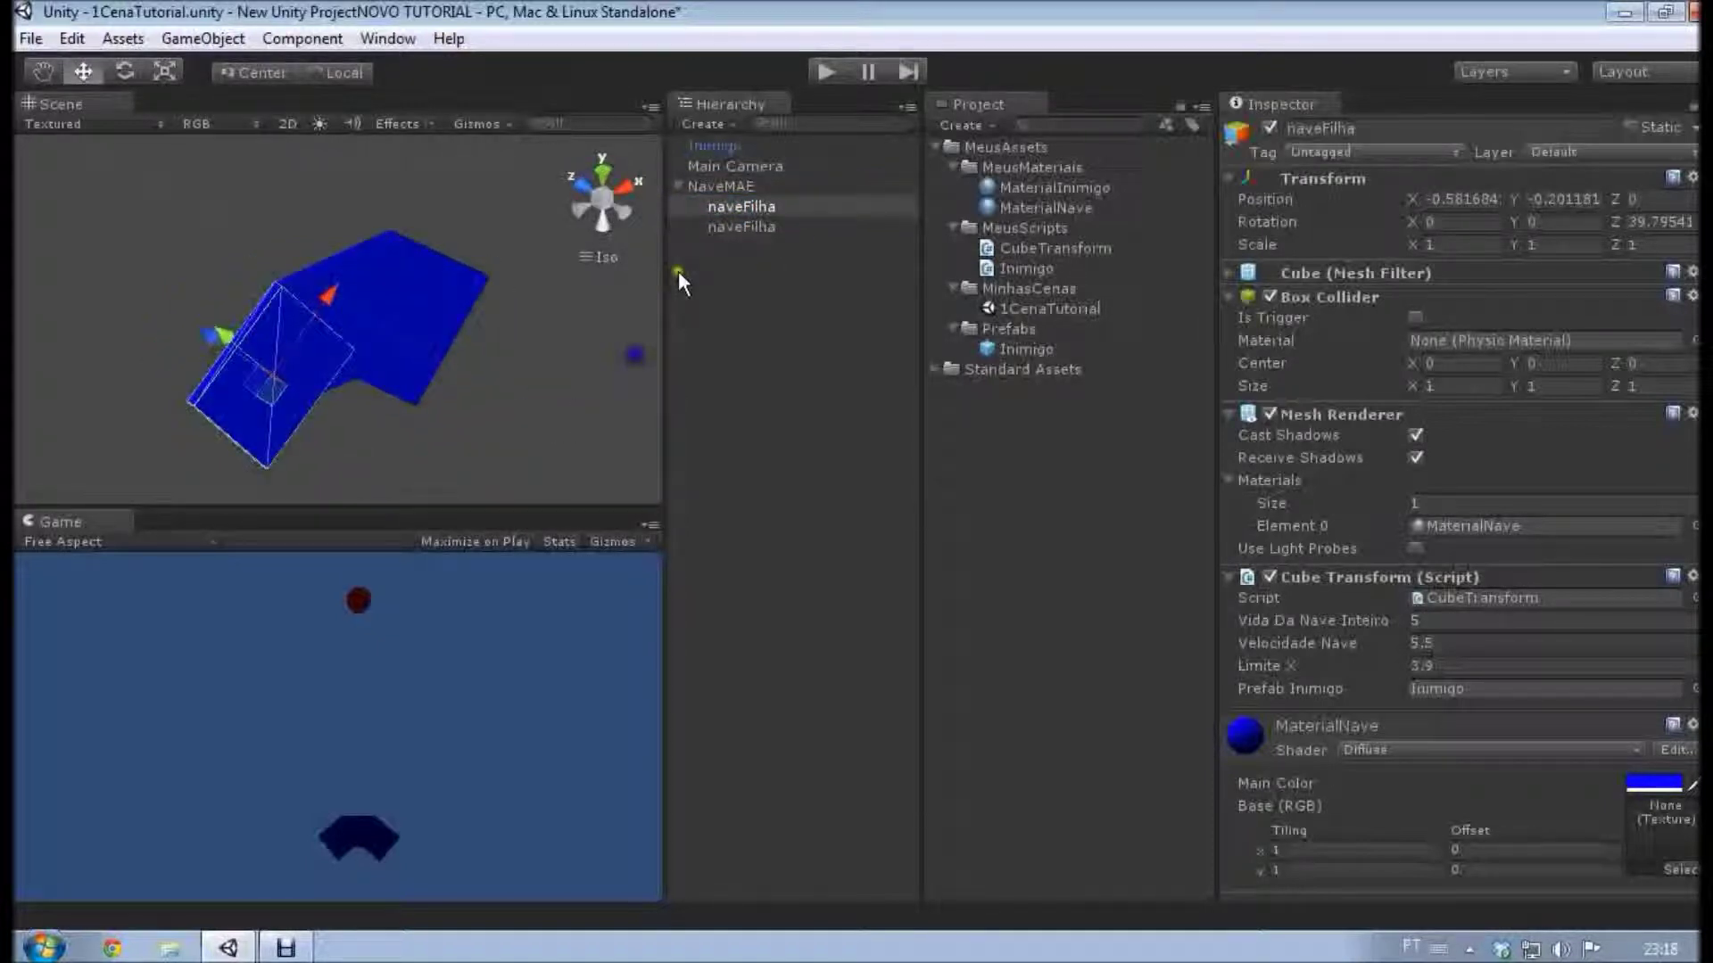
left_click(736, 188)
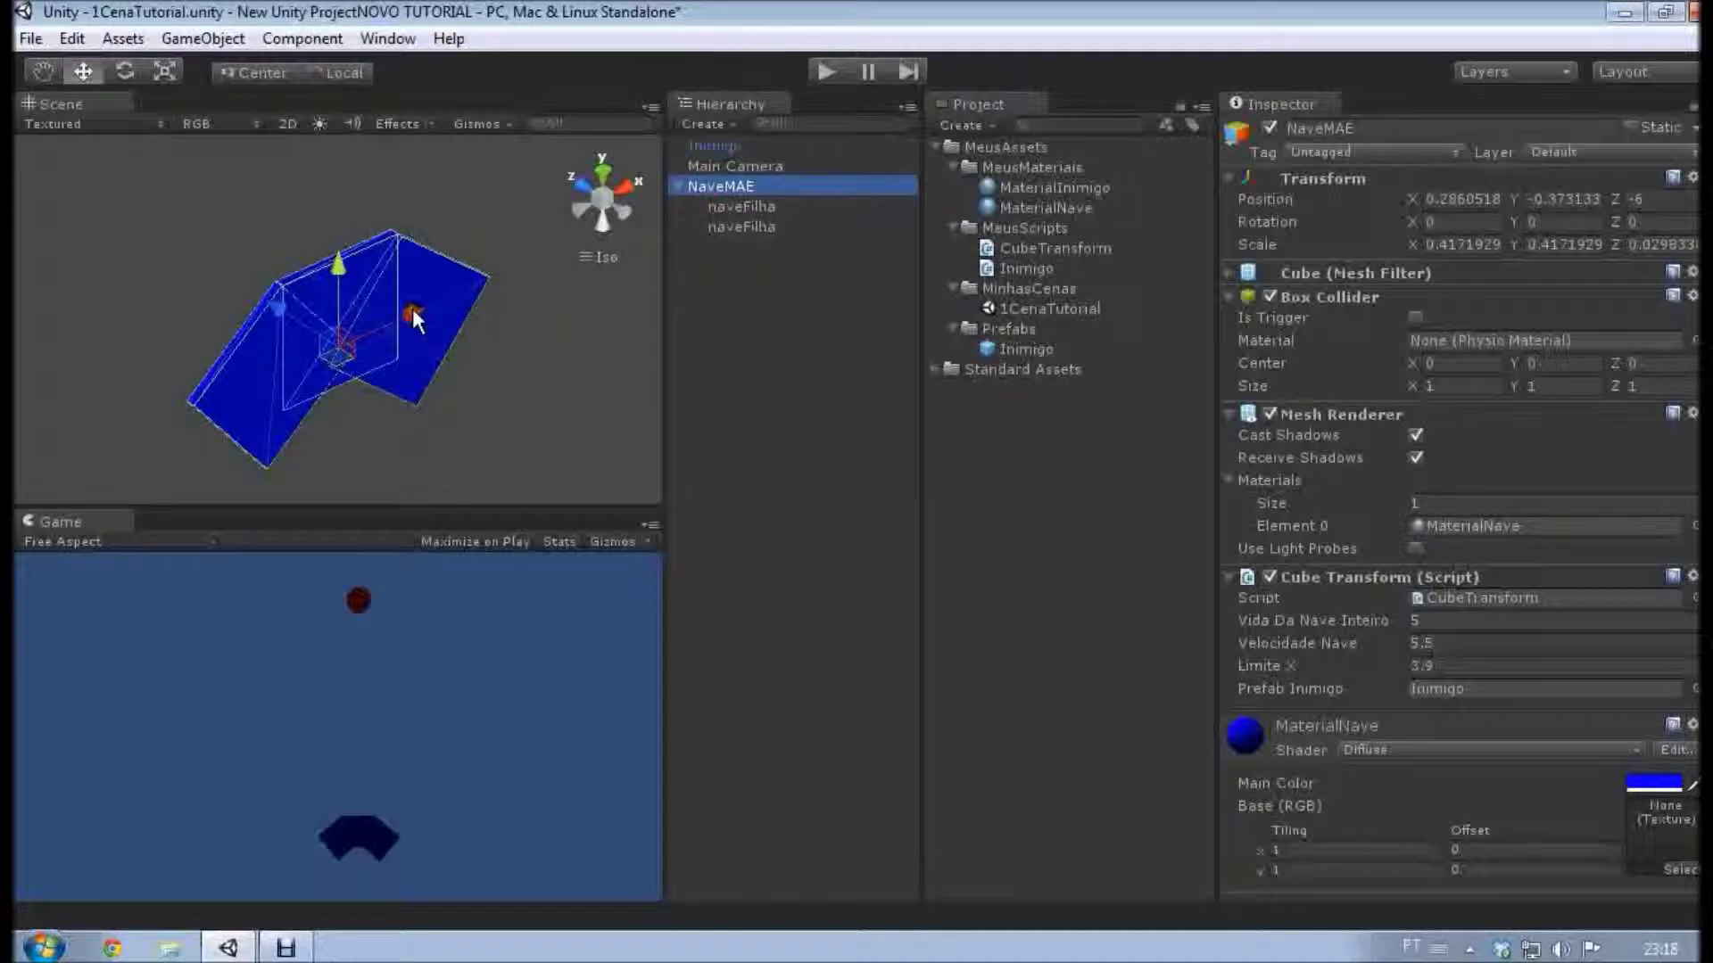
left_click_drag(412, 309, 515, 323)
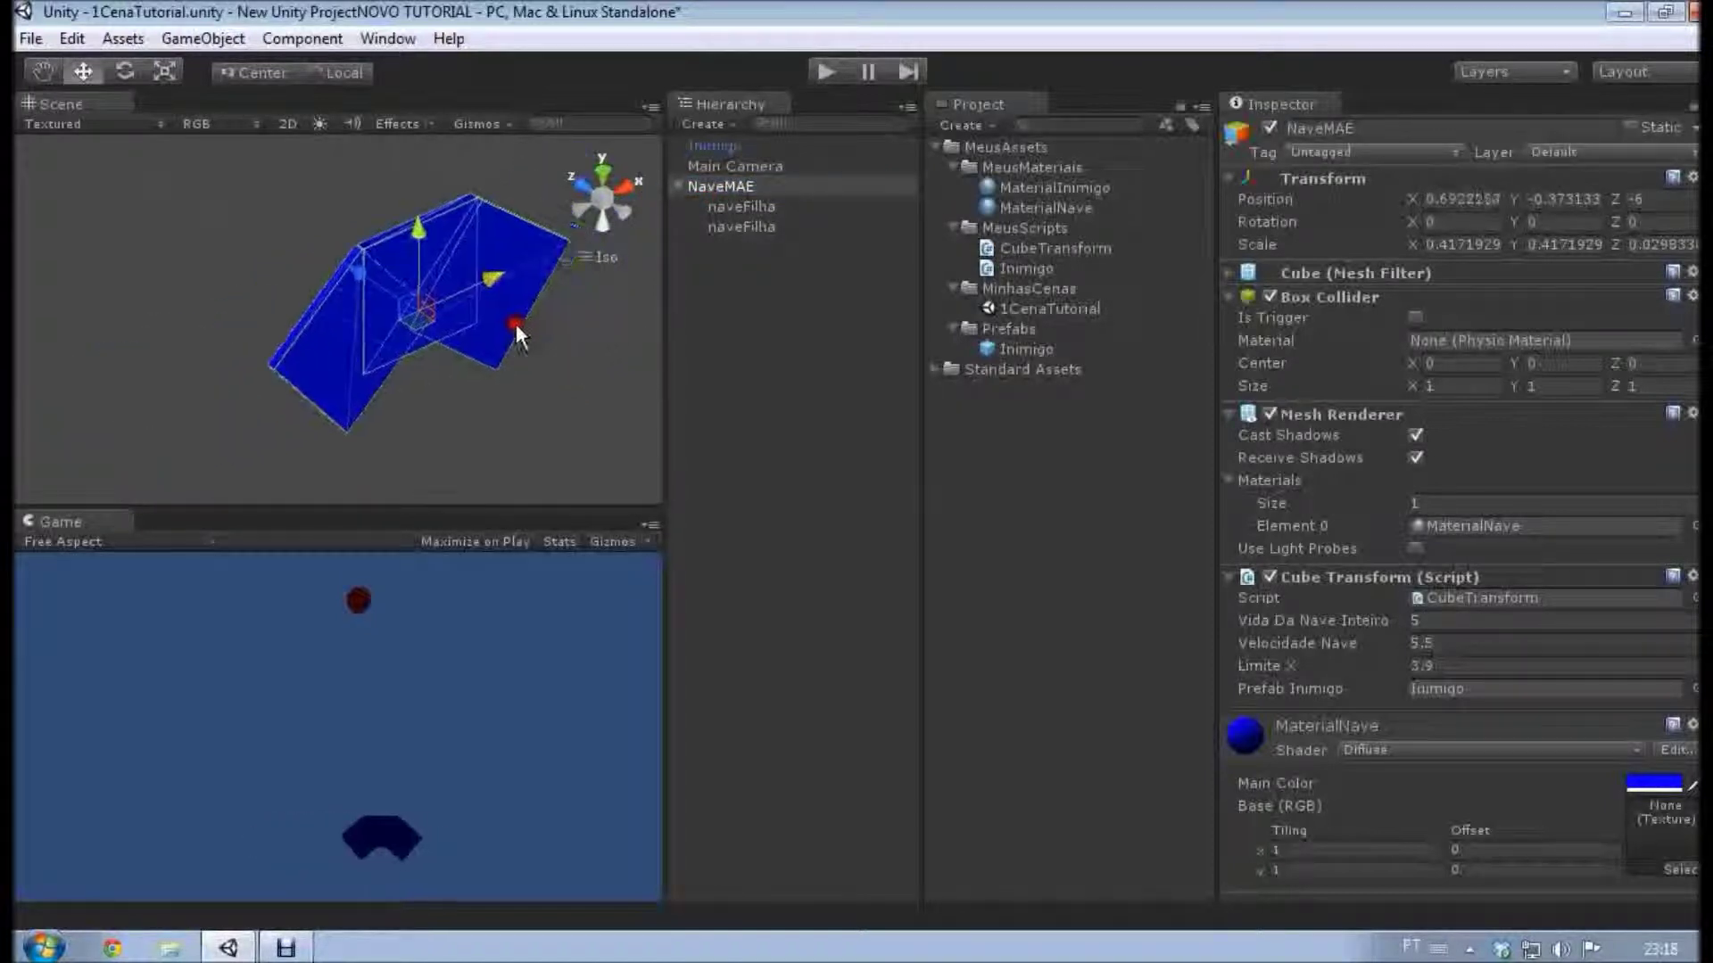
key("ctrl+z")
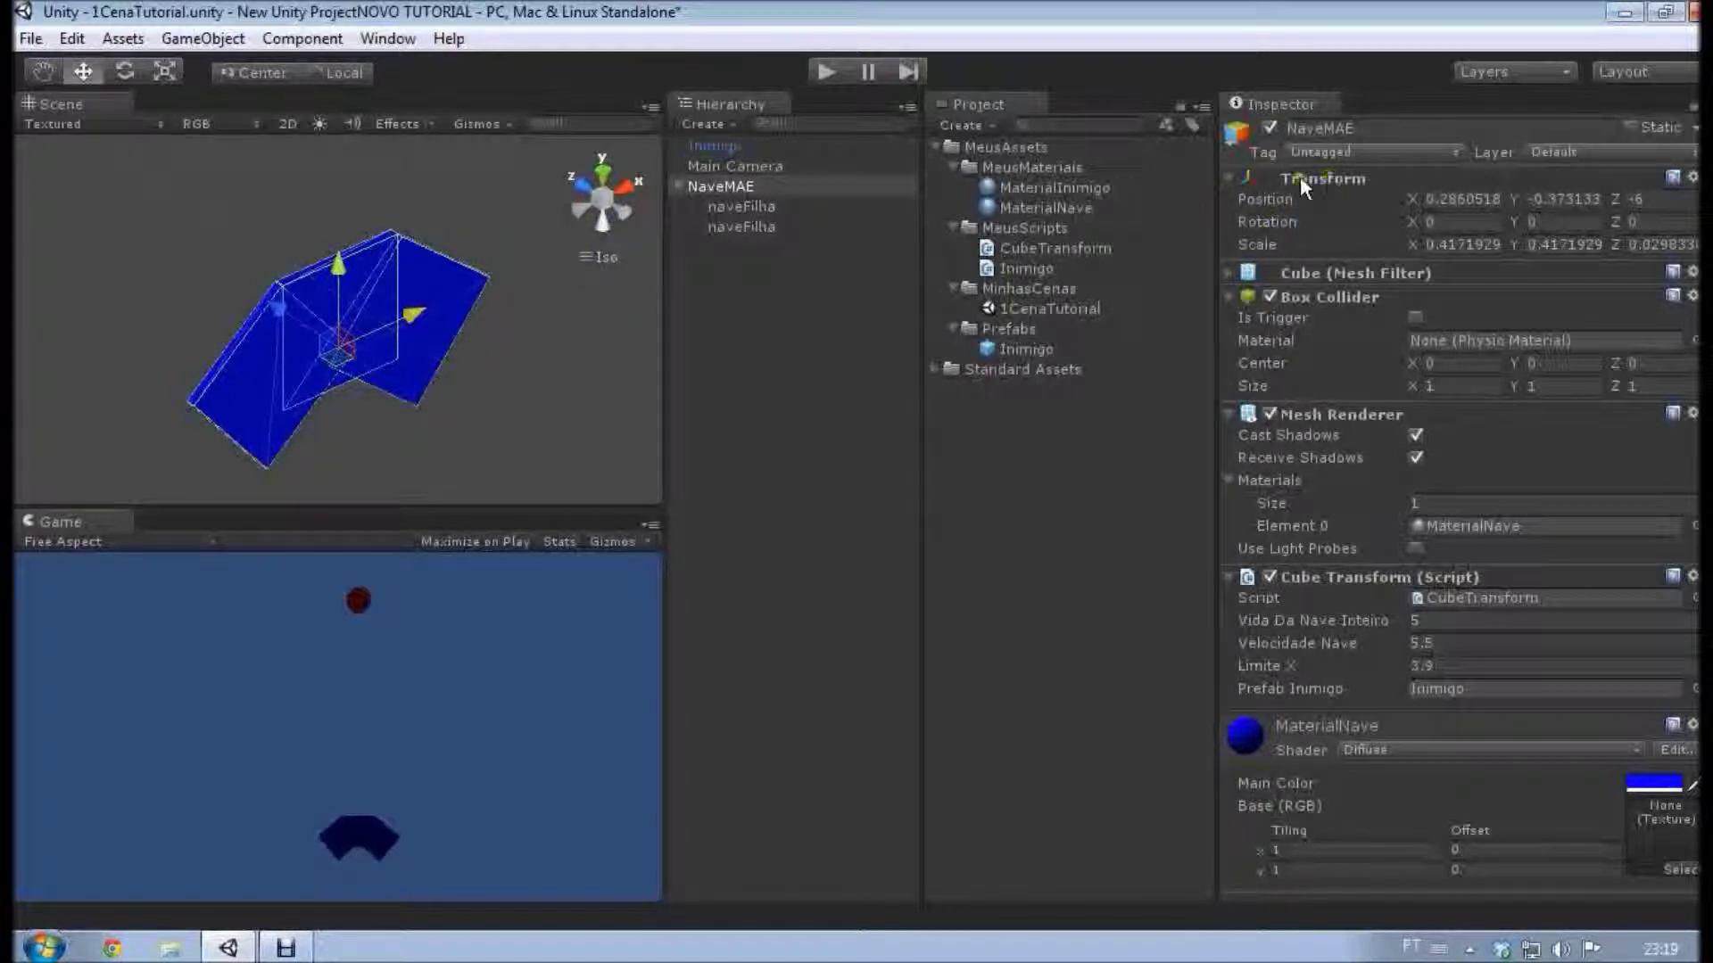
Try rotating and then scaling NaveMAE, undoing each change.
left_click(126, 73)
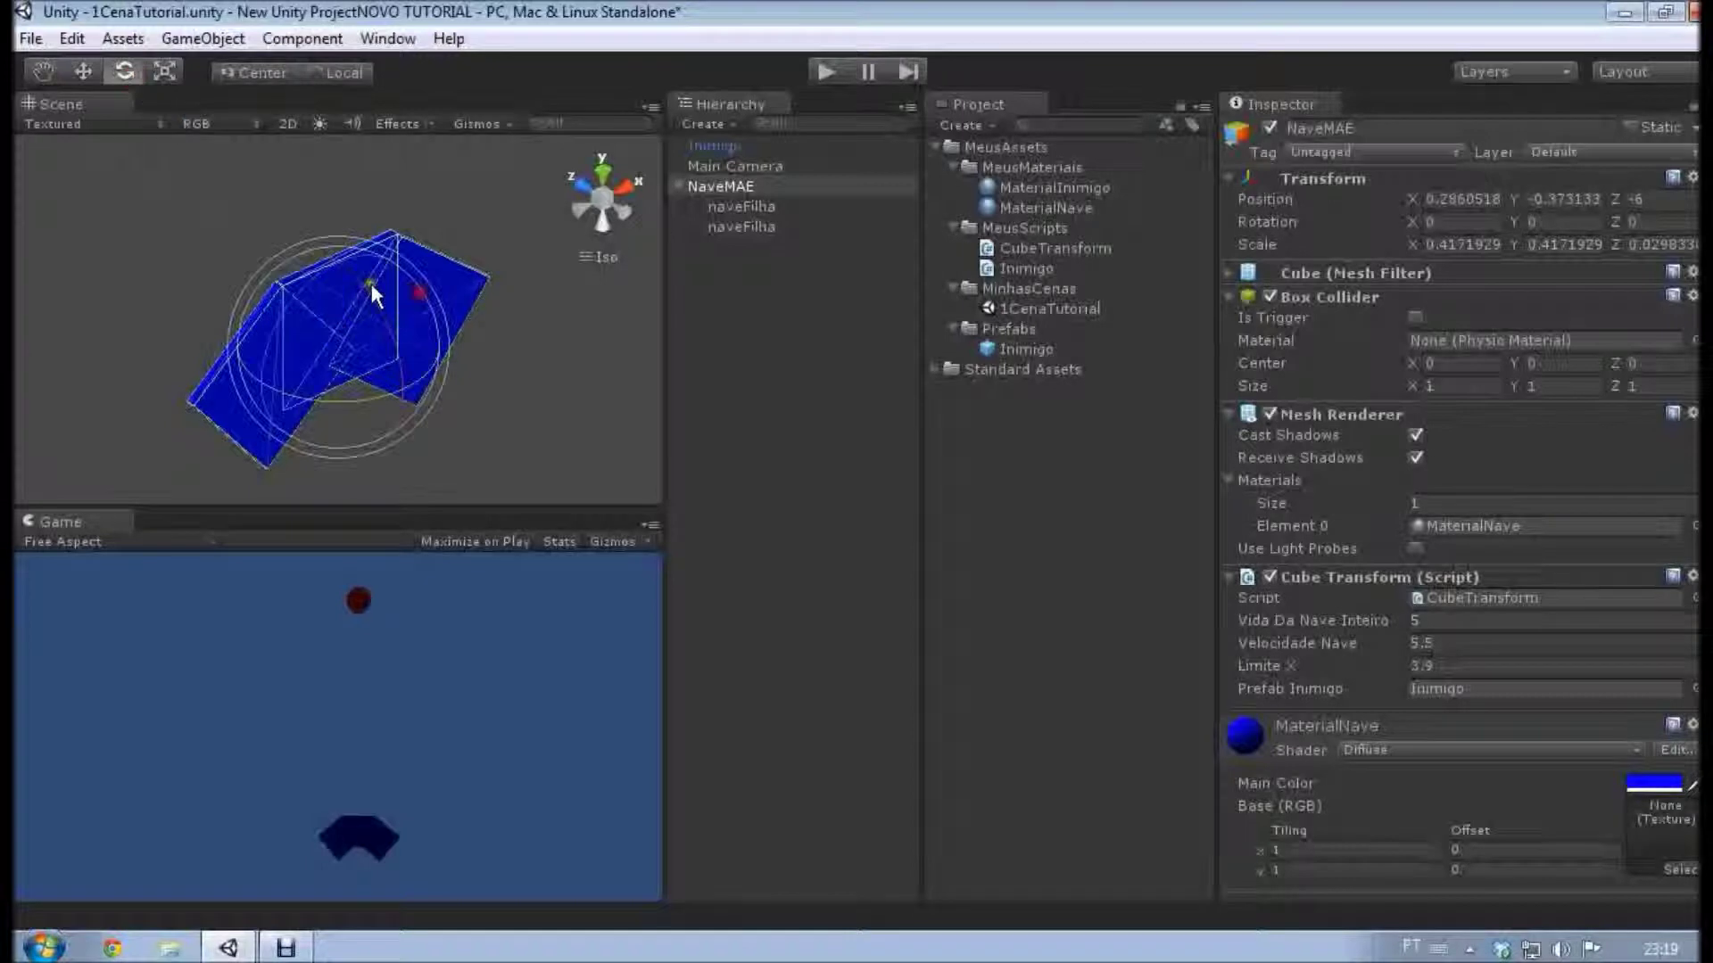
left_click_drag(286, 297, 387, 191)
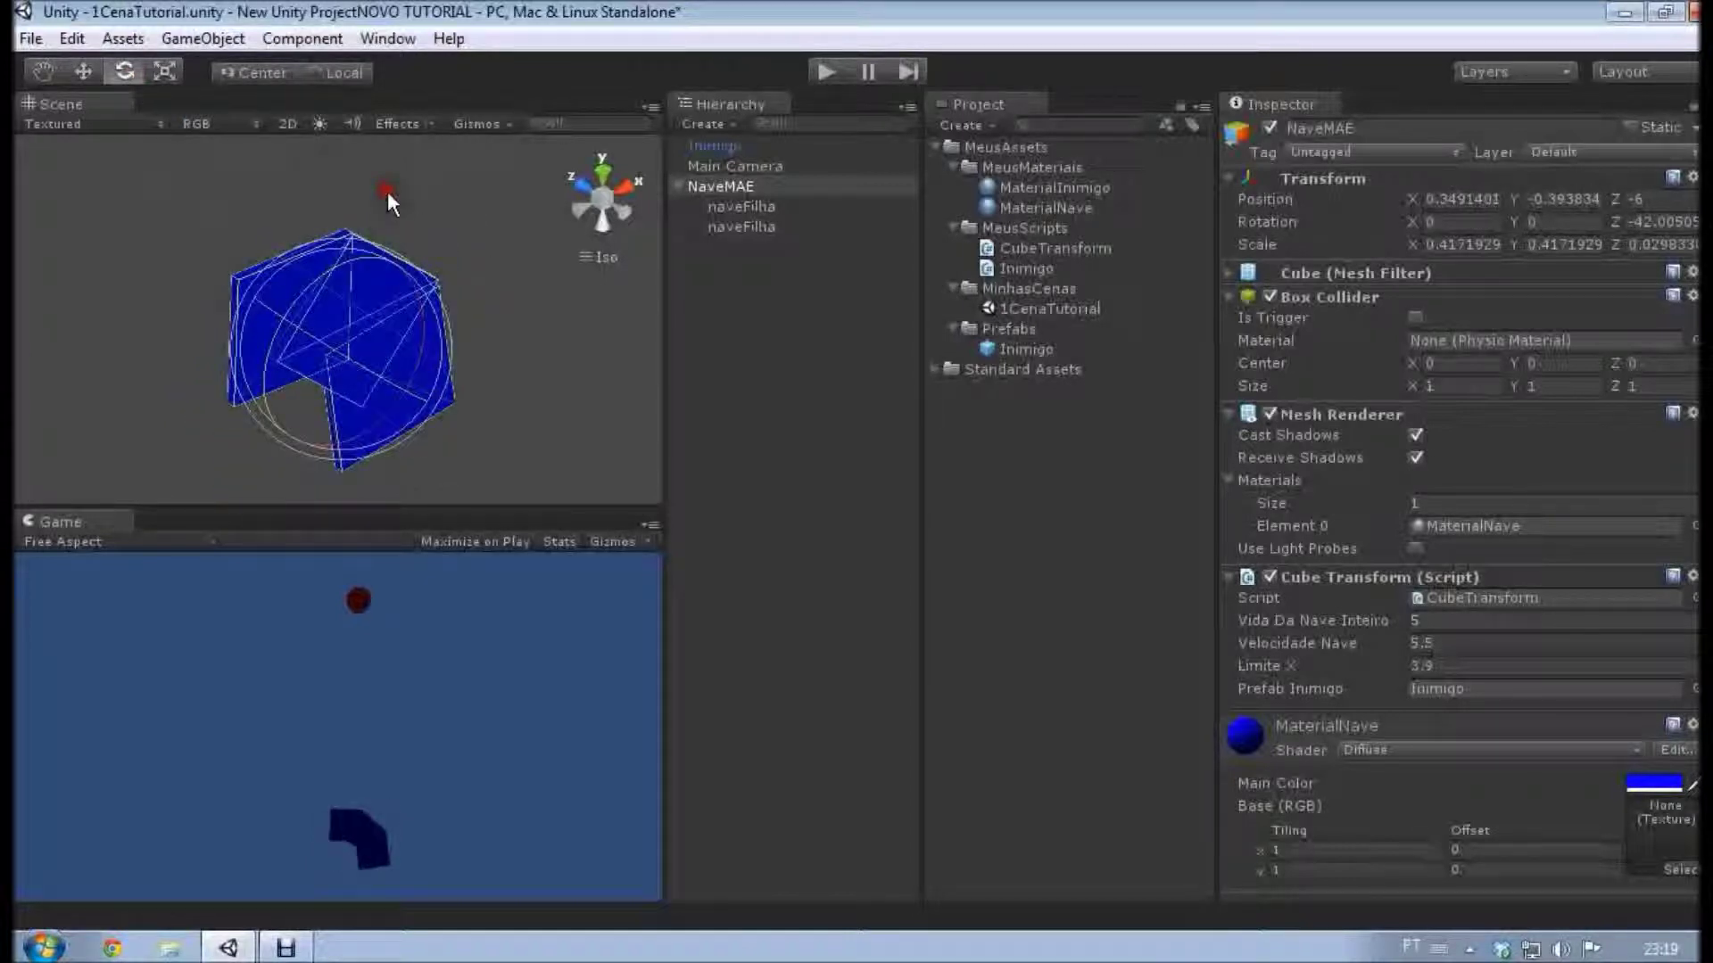
key("ctrl+z")
key("r")
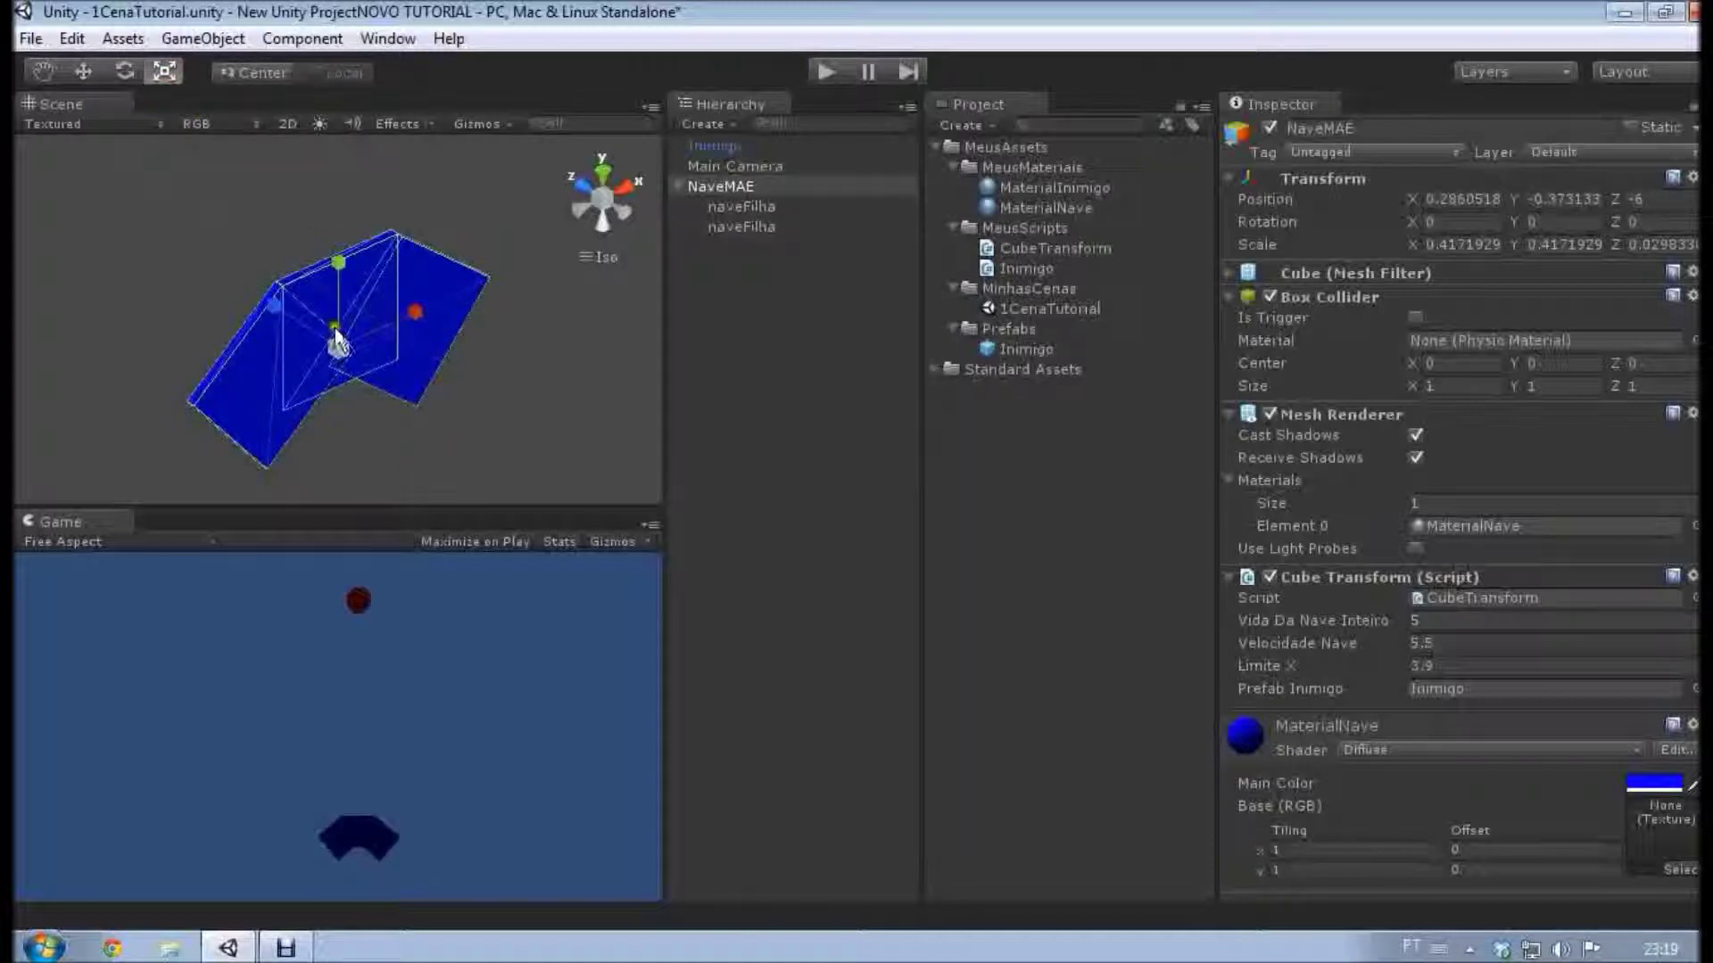
left_click_drag(339, 364, 427, 309)
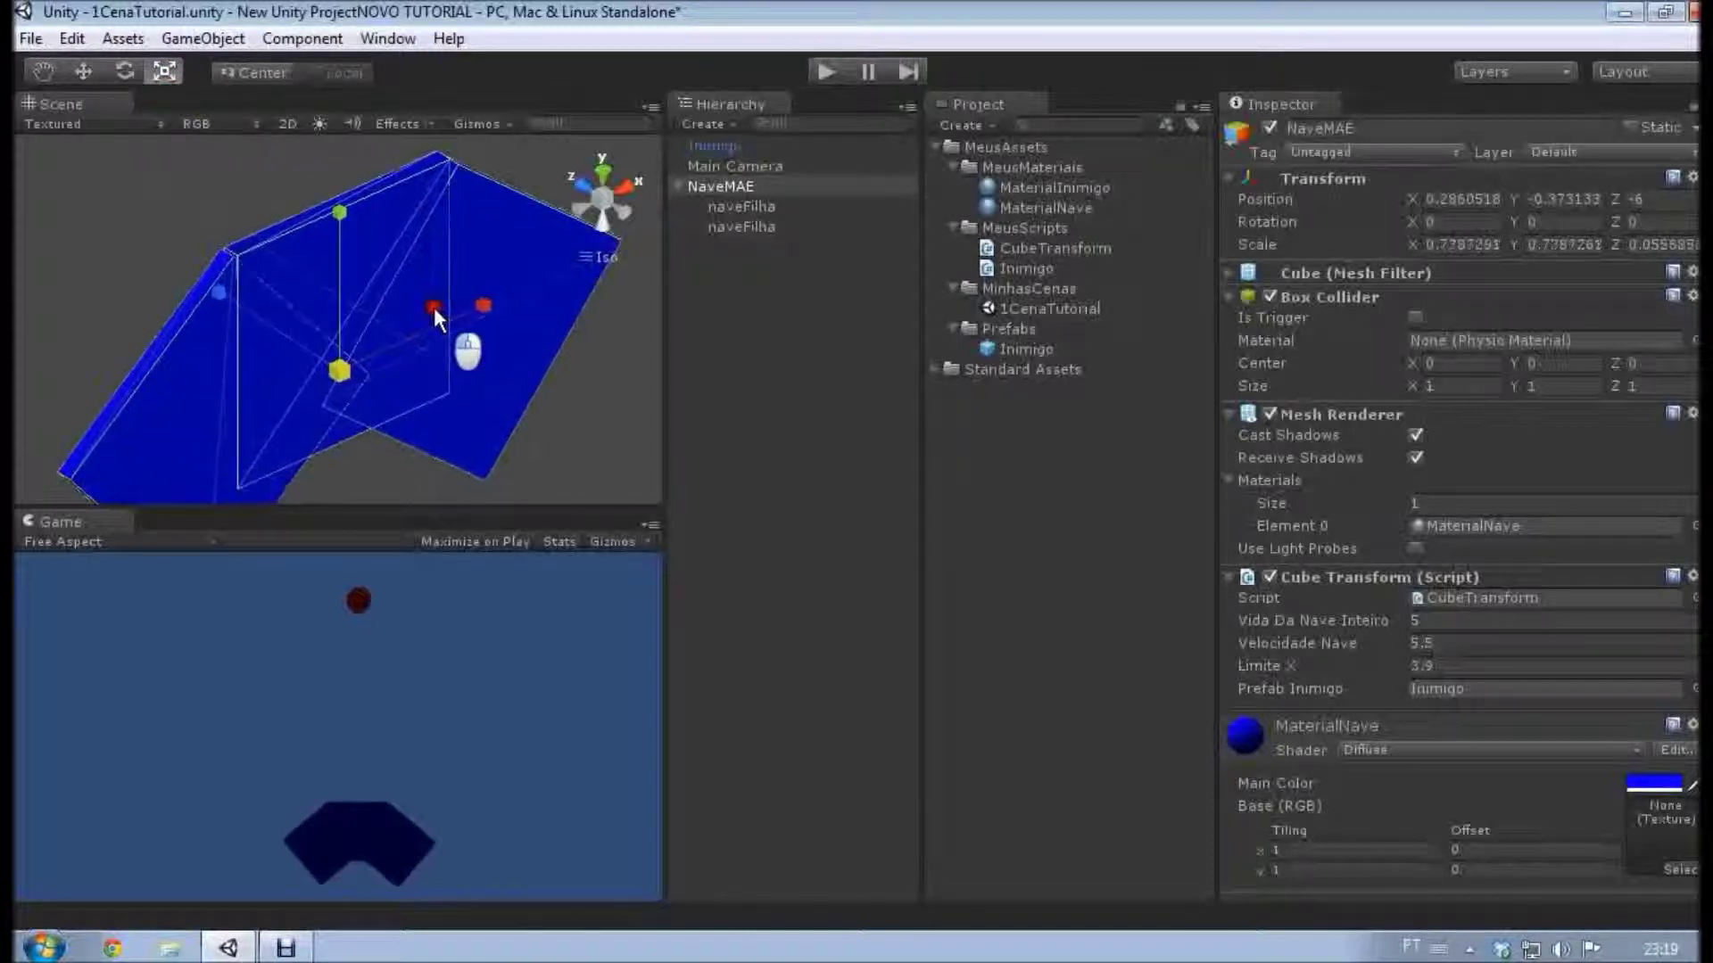
key("ctrl+z")
Try scaling the second naveFilha cube uniformly, then undo it.
left_click(755, 206)
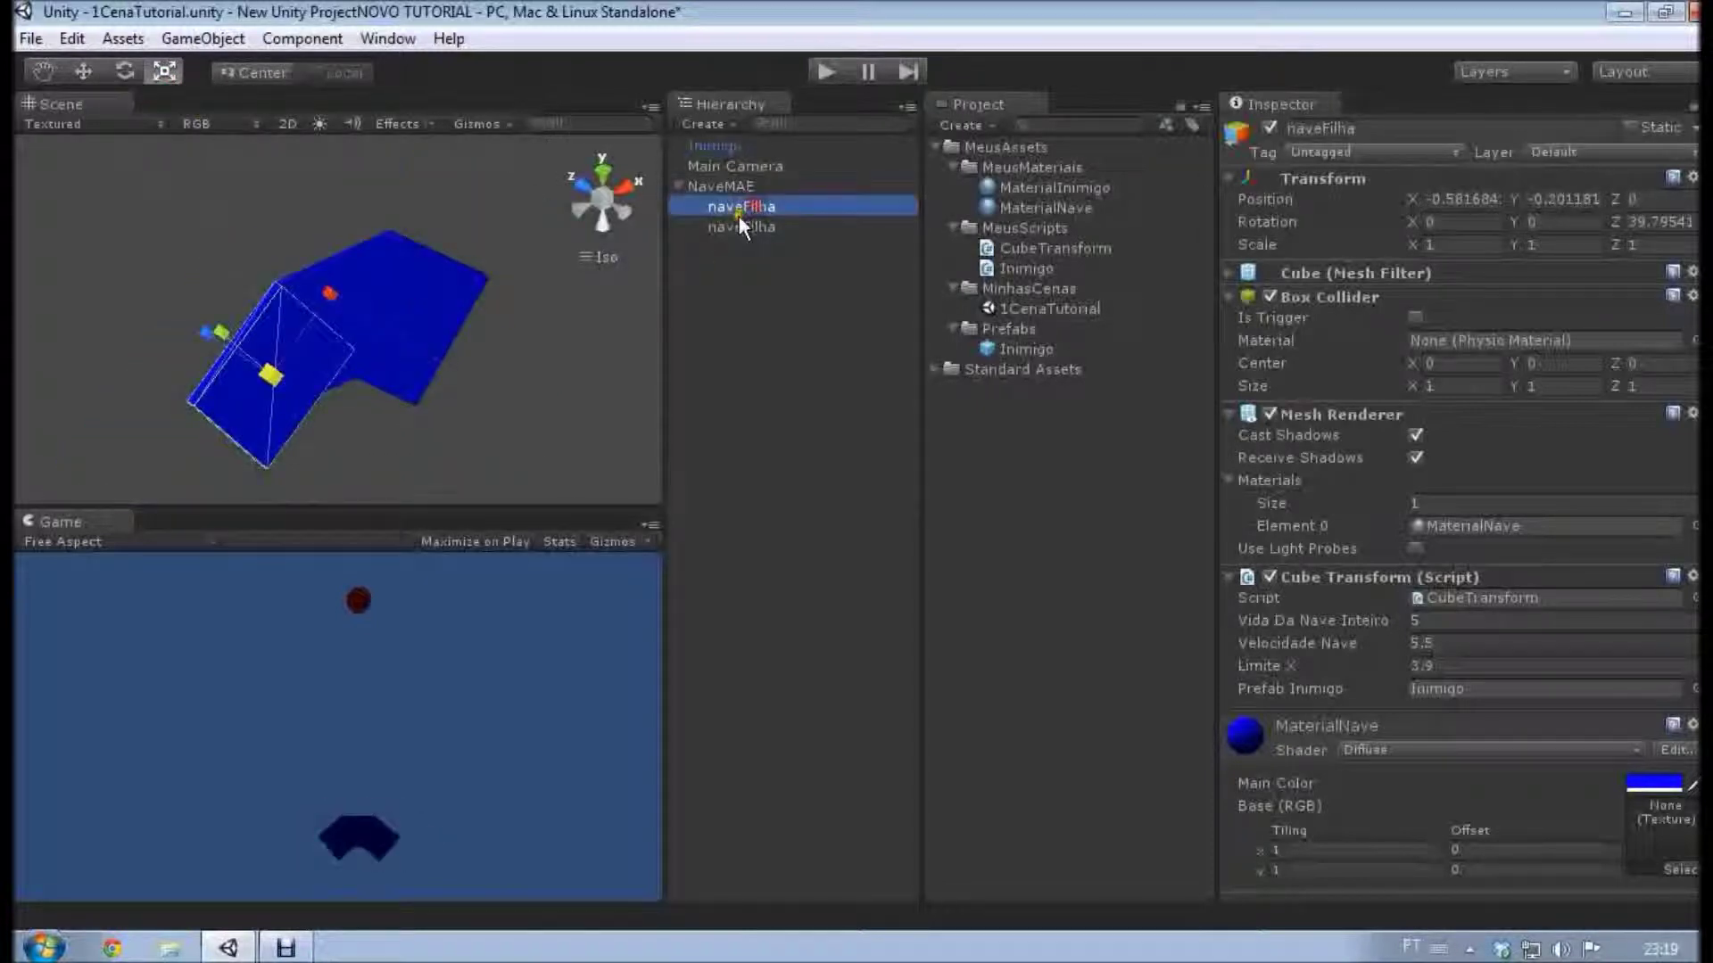
left_click(740, 227)
left_click(763, 186)
left_click(764, 207)
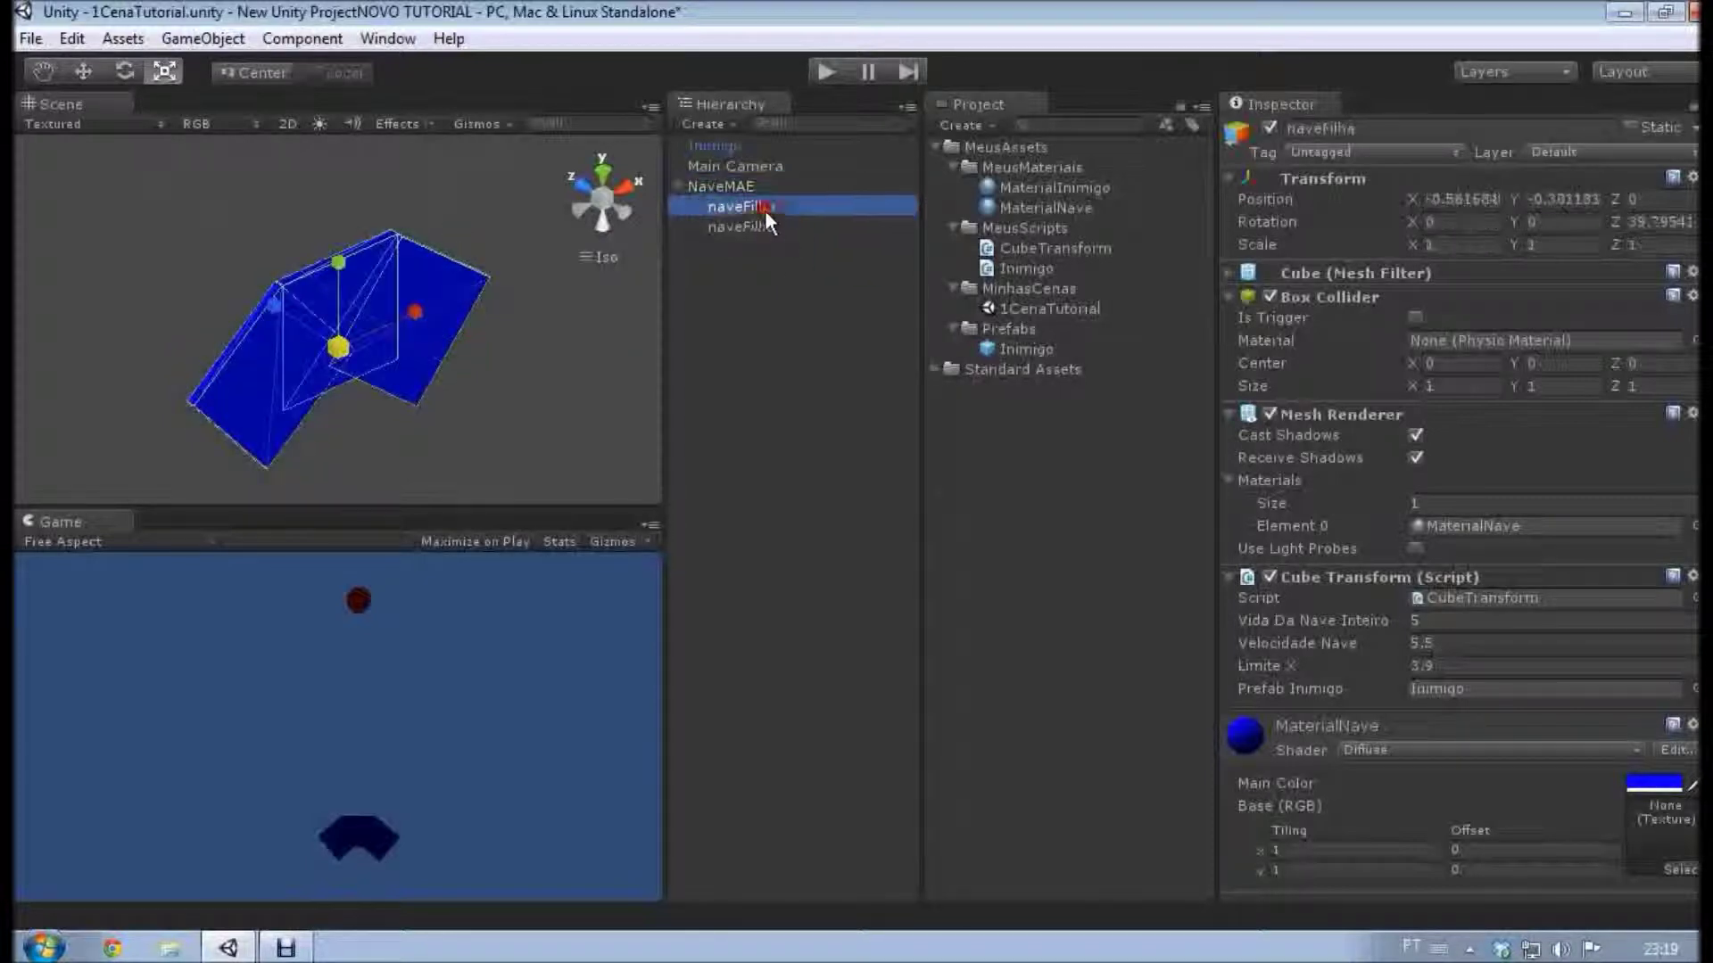
left_click(751, 186)
mouse_move(562, 299)
right_mouse_down()
mouse_move(371, 371)
mouse_move(553, 313)
right_mouse_up()
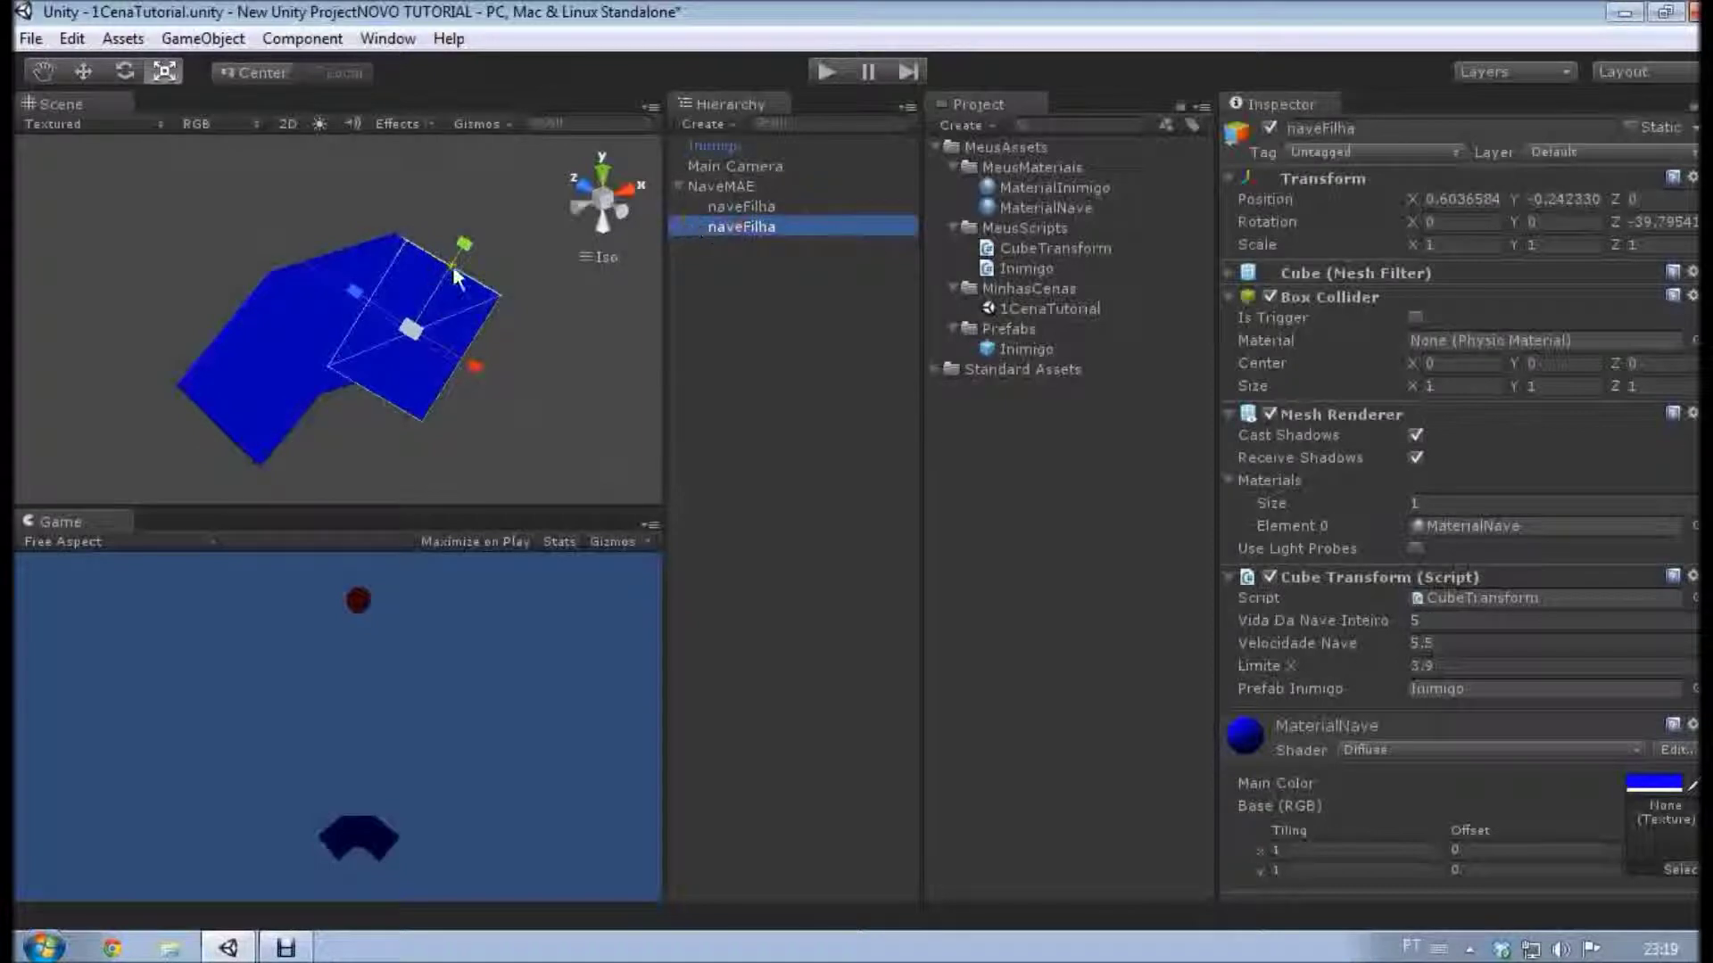
left_click_drag(410, 329, 474, 300)
key("ctrl+z")
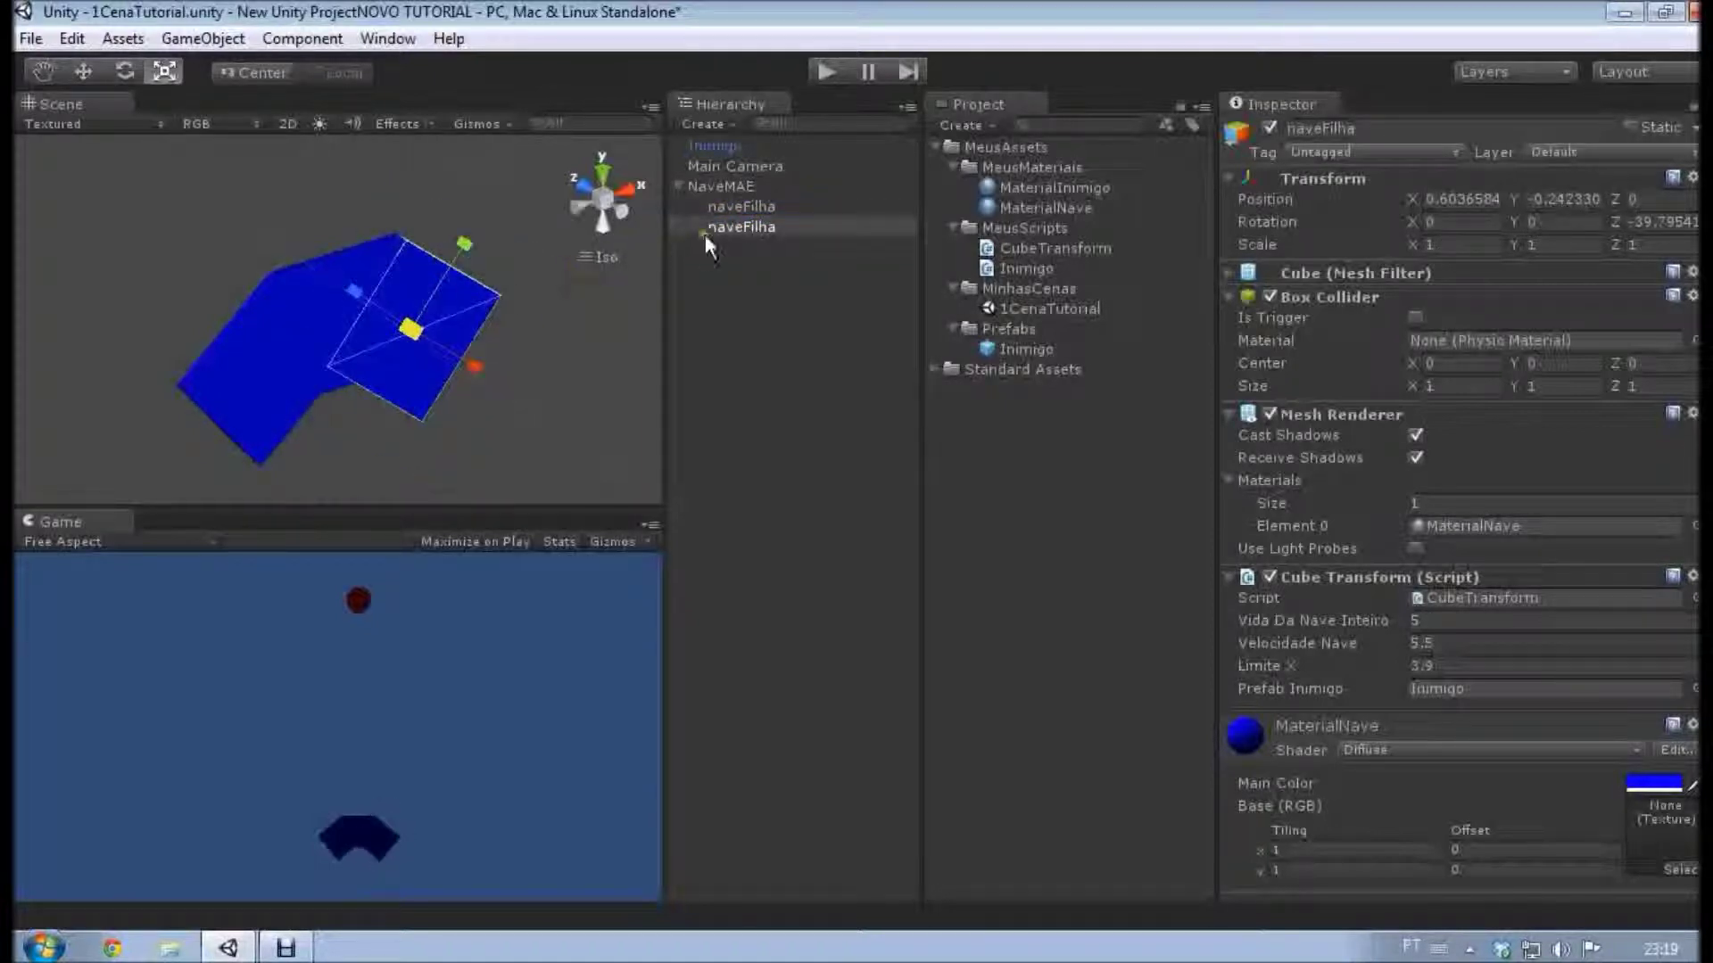
Switch to the Move tool with the first naveFilha selected and undo its last edit.
left_click(745, 226)
left_click(719, 188)
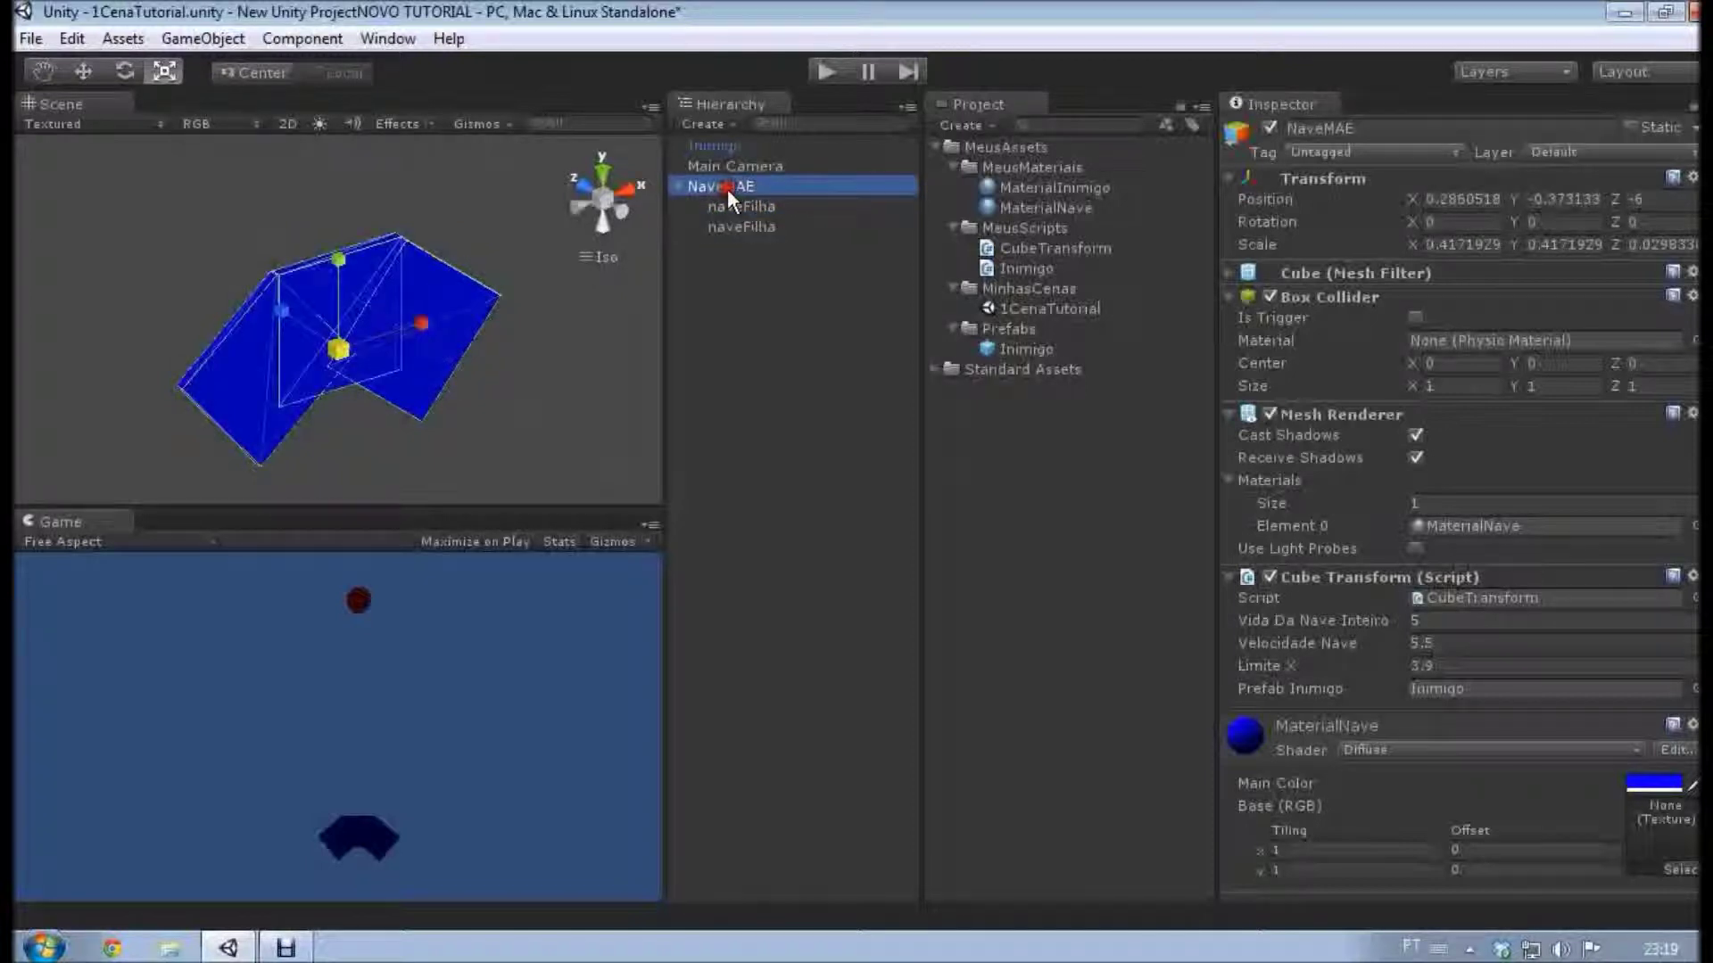
left_click(746, 221)
left_click(756, 207)
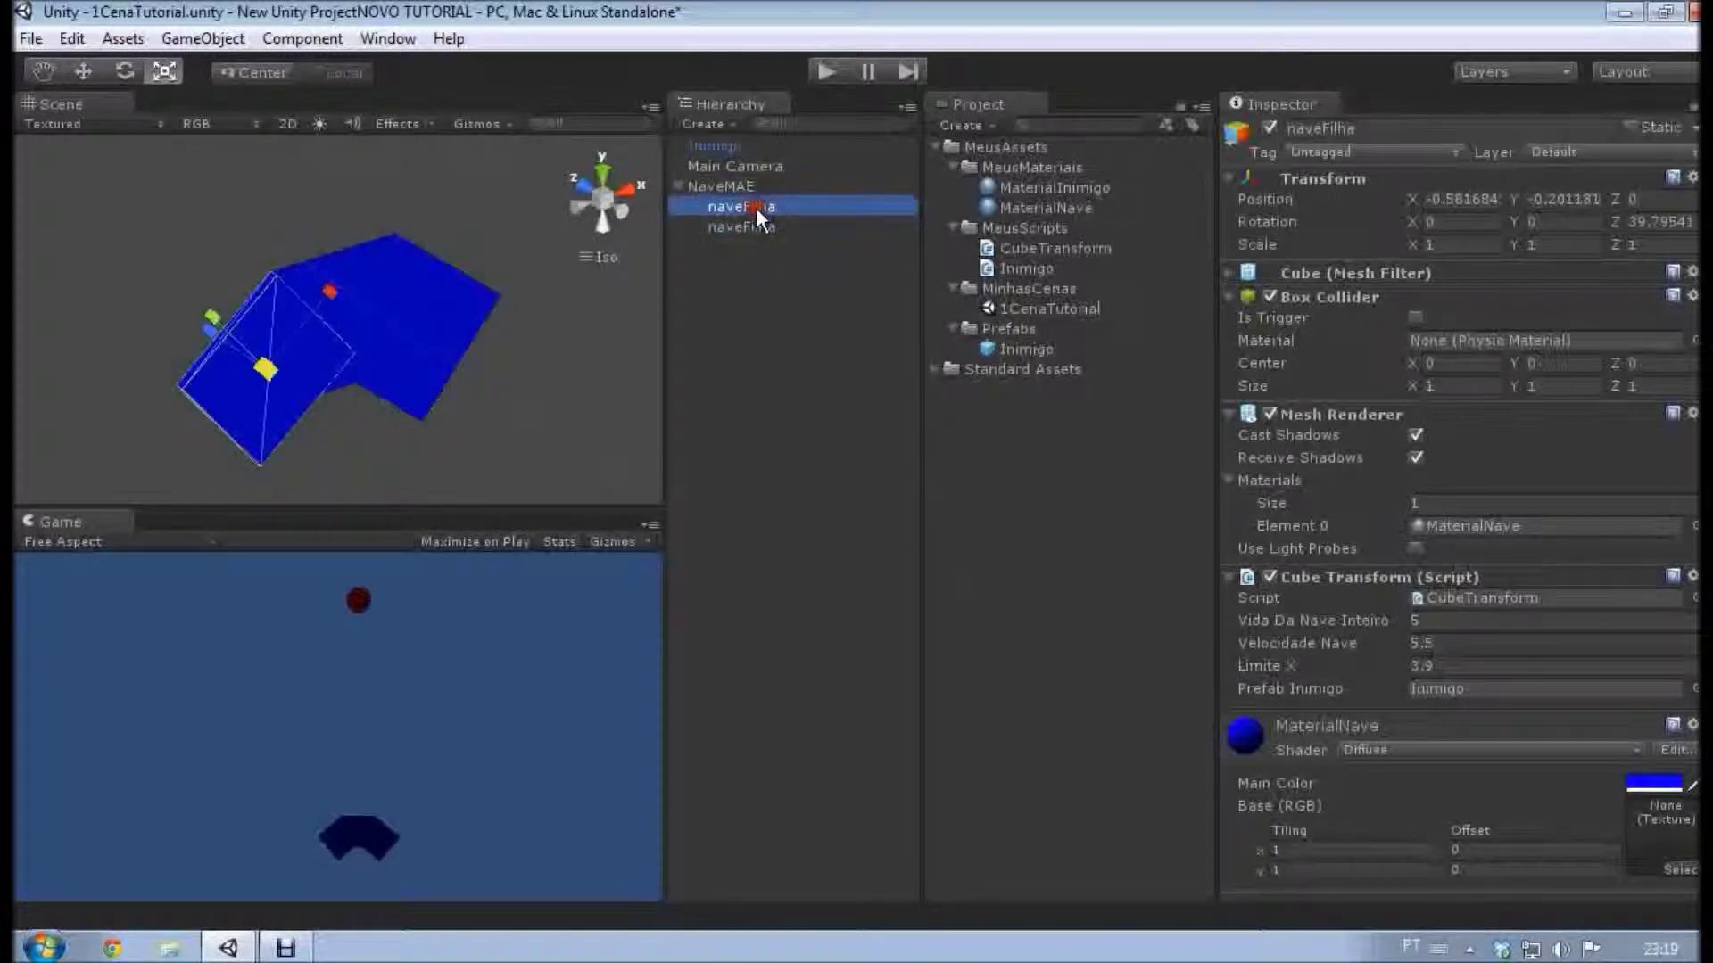
left_click_drag(542, 350, 357, 304, "alt")
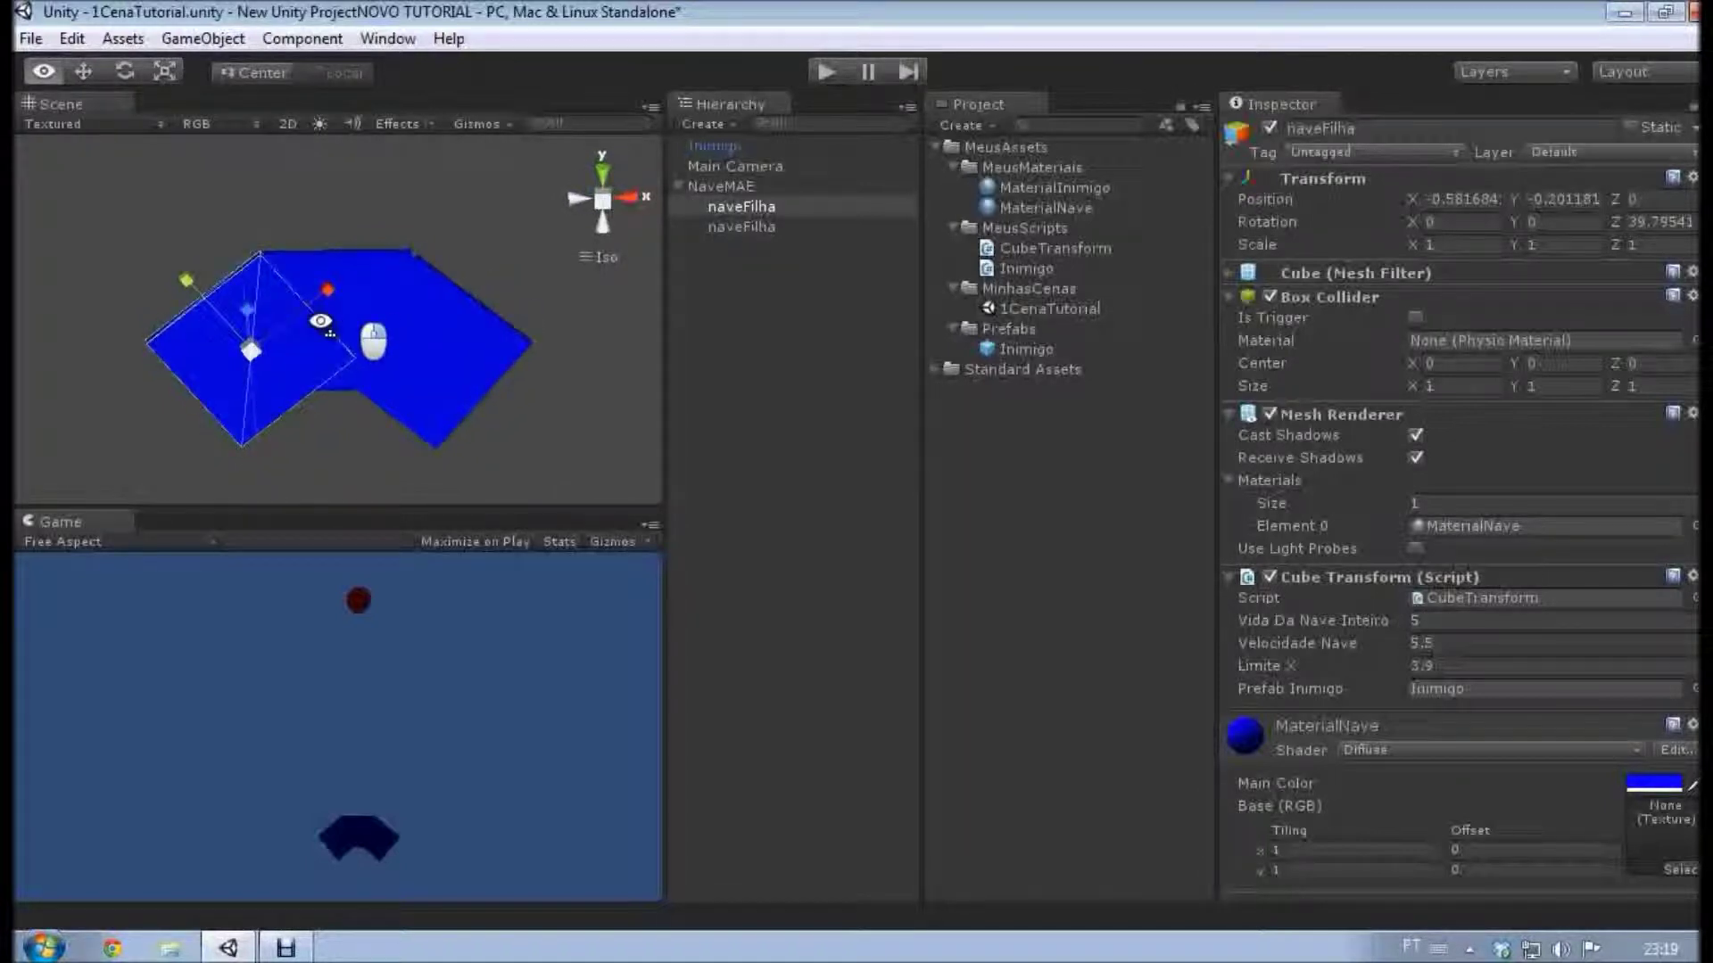
left_click(747, 210)
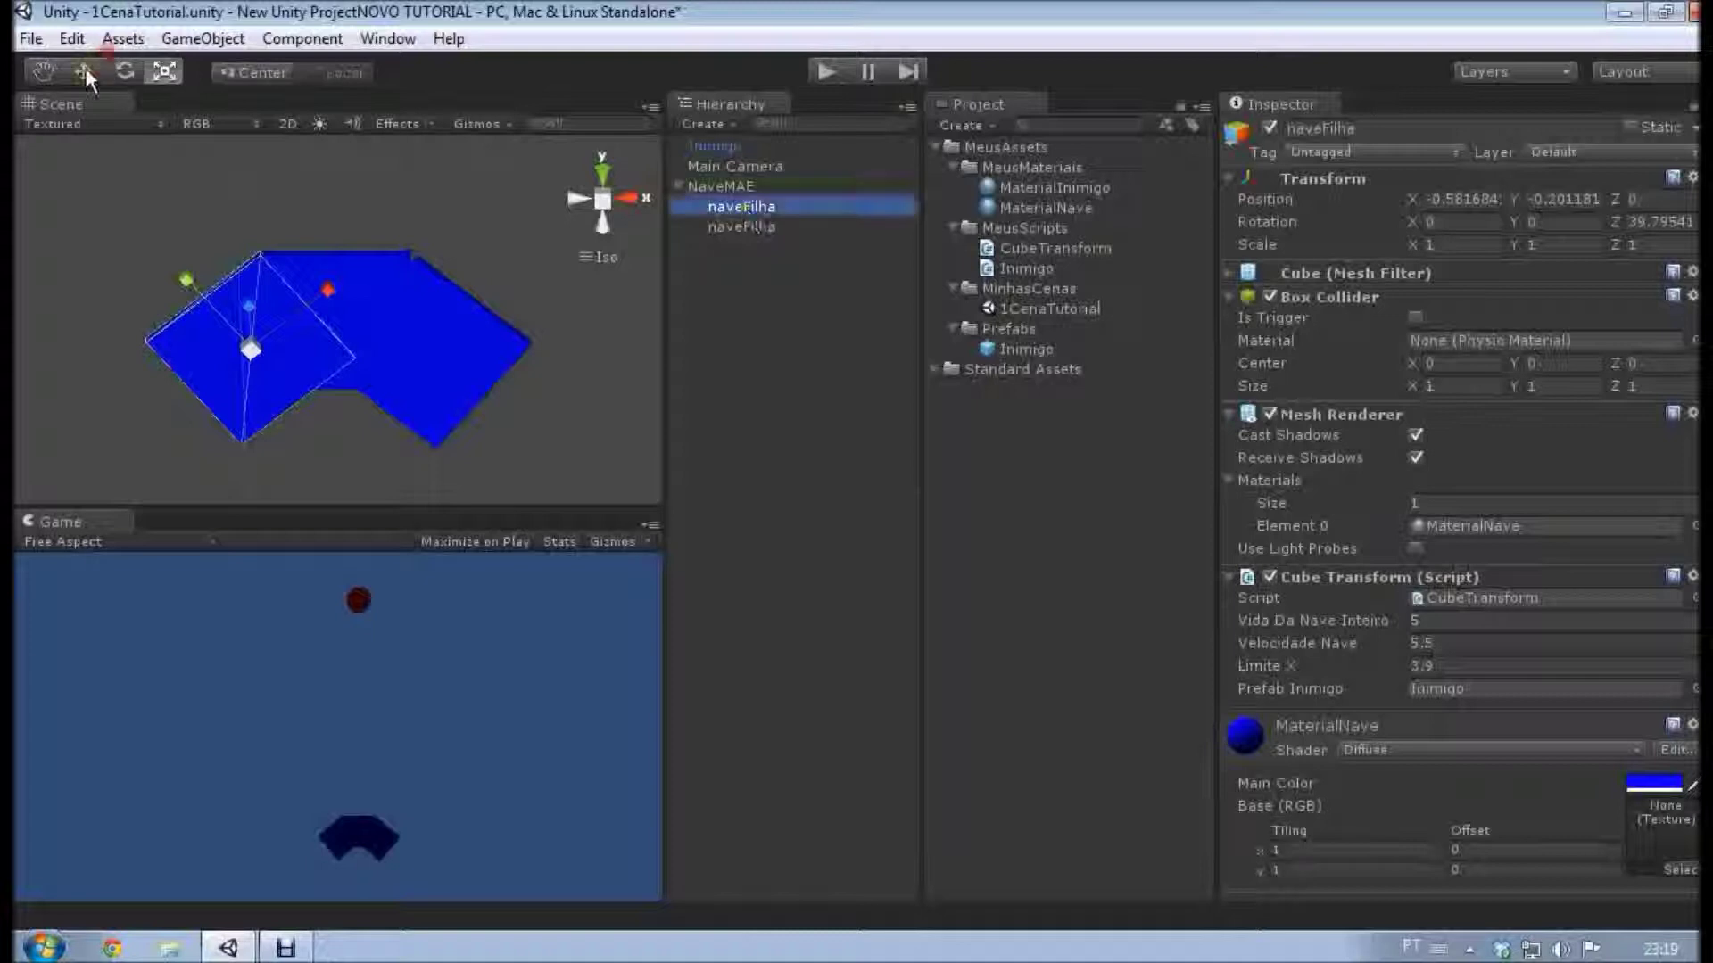
left_click(83, 71)
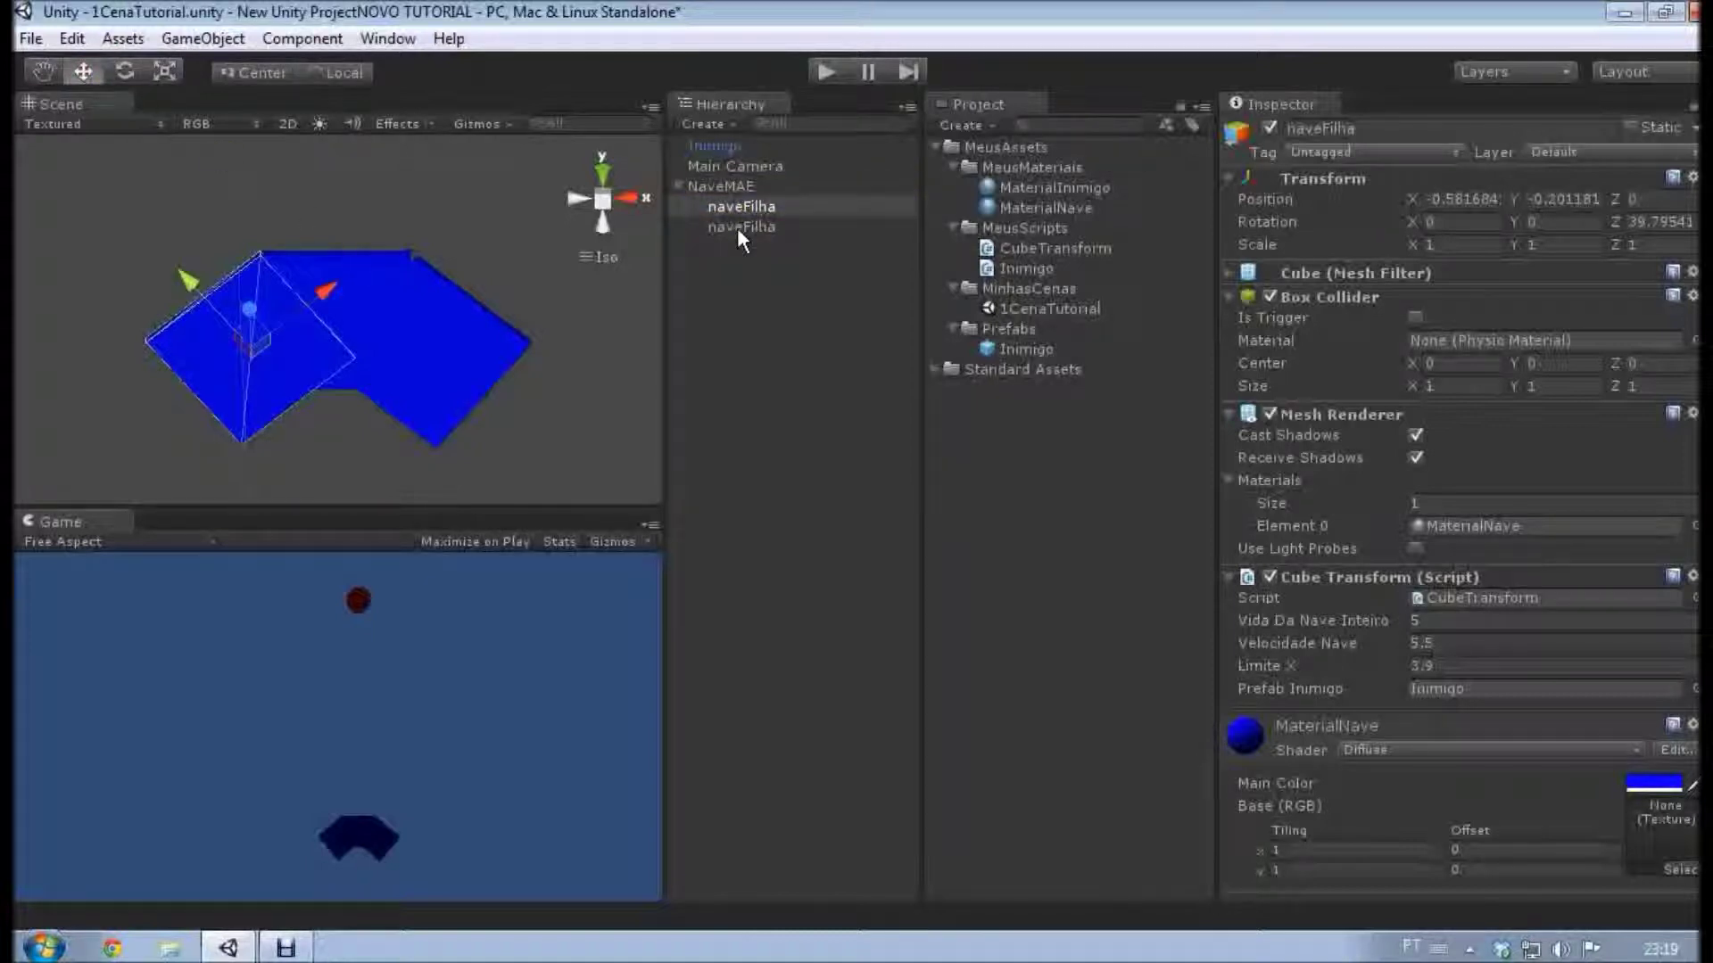
left_click(743, 201)
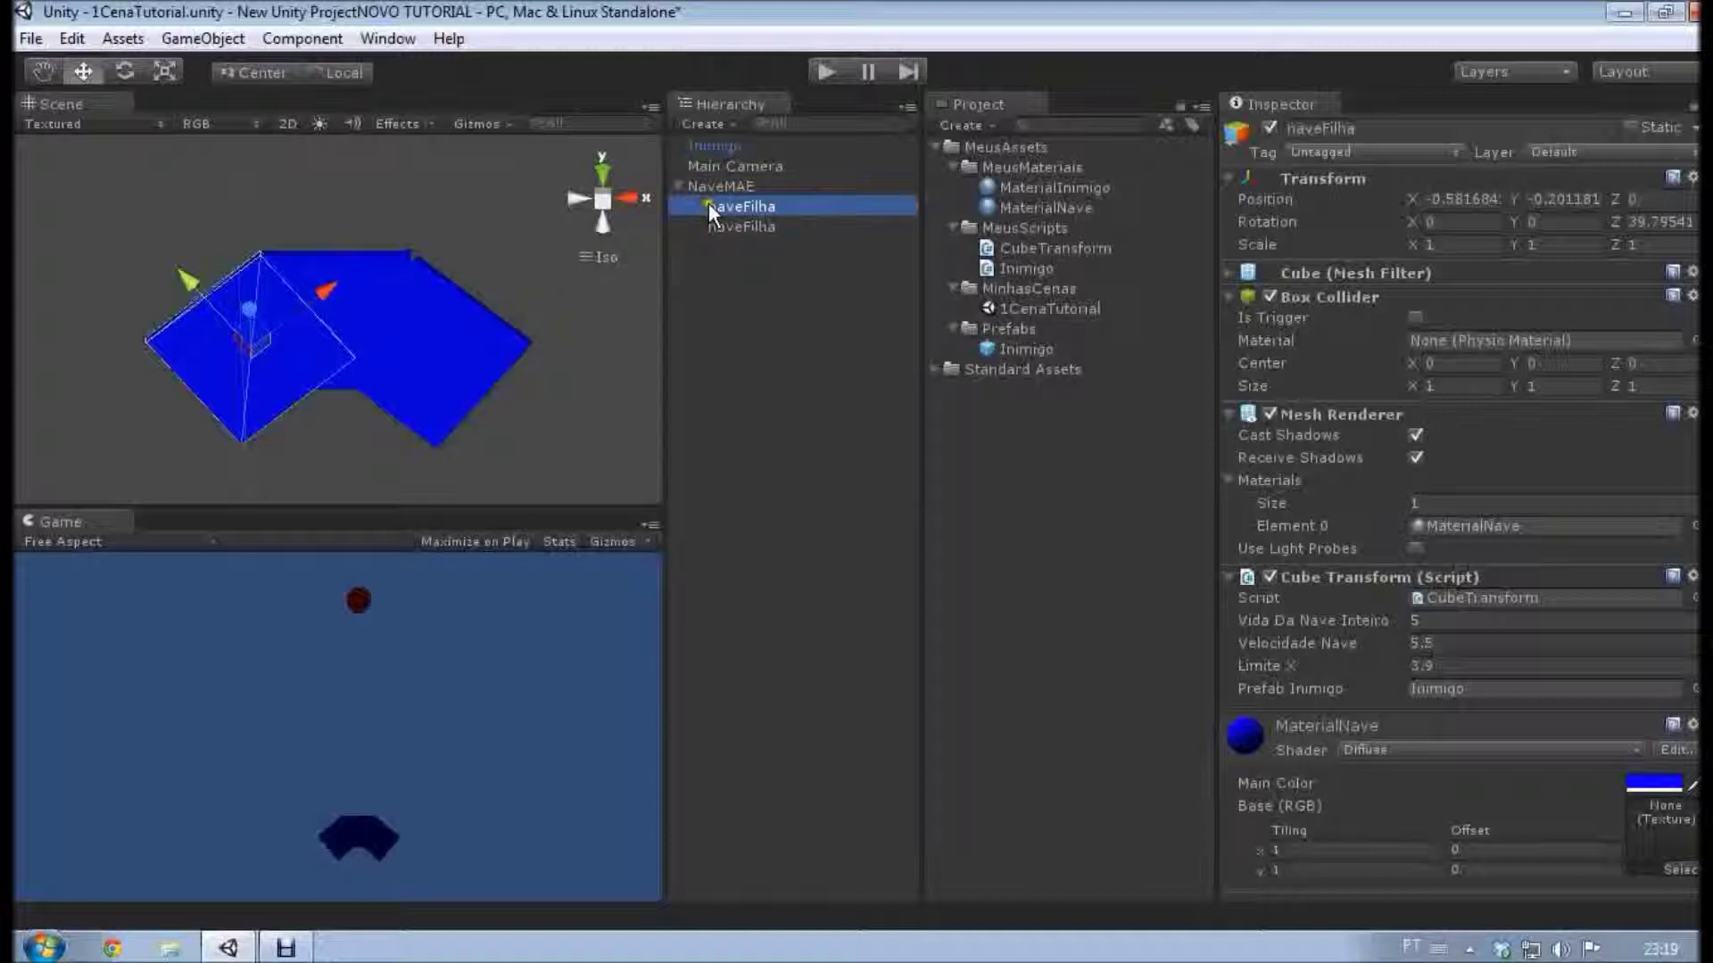
key("ctrl+z")
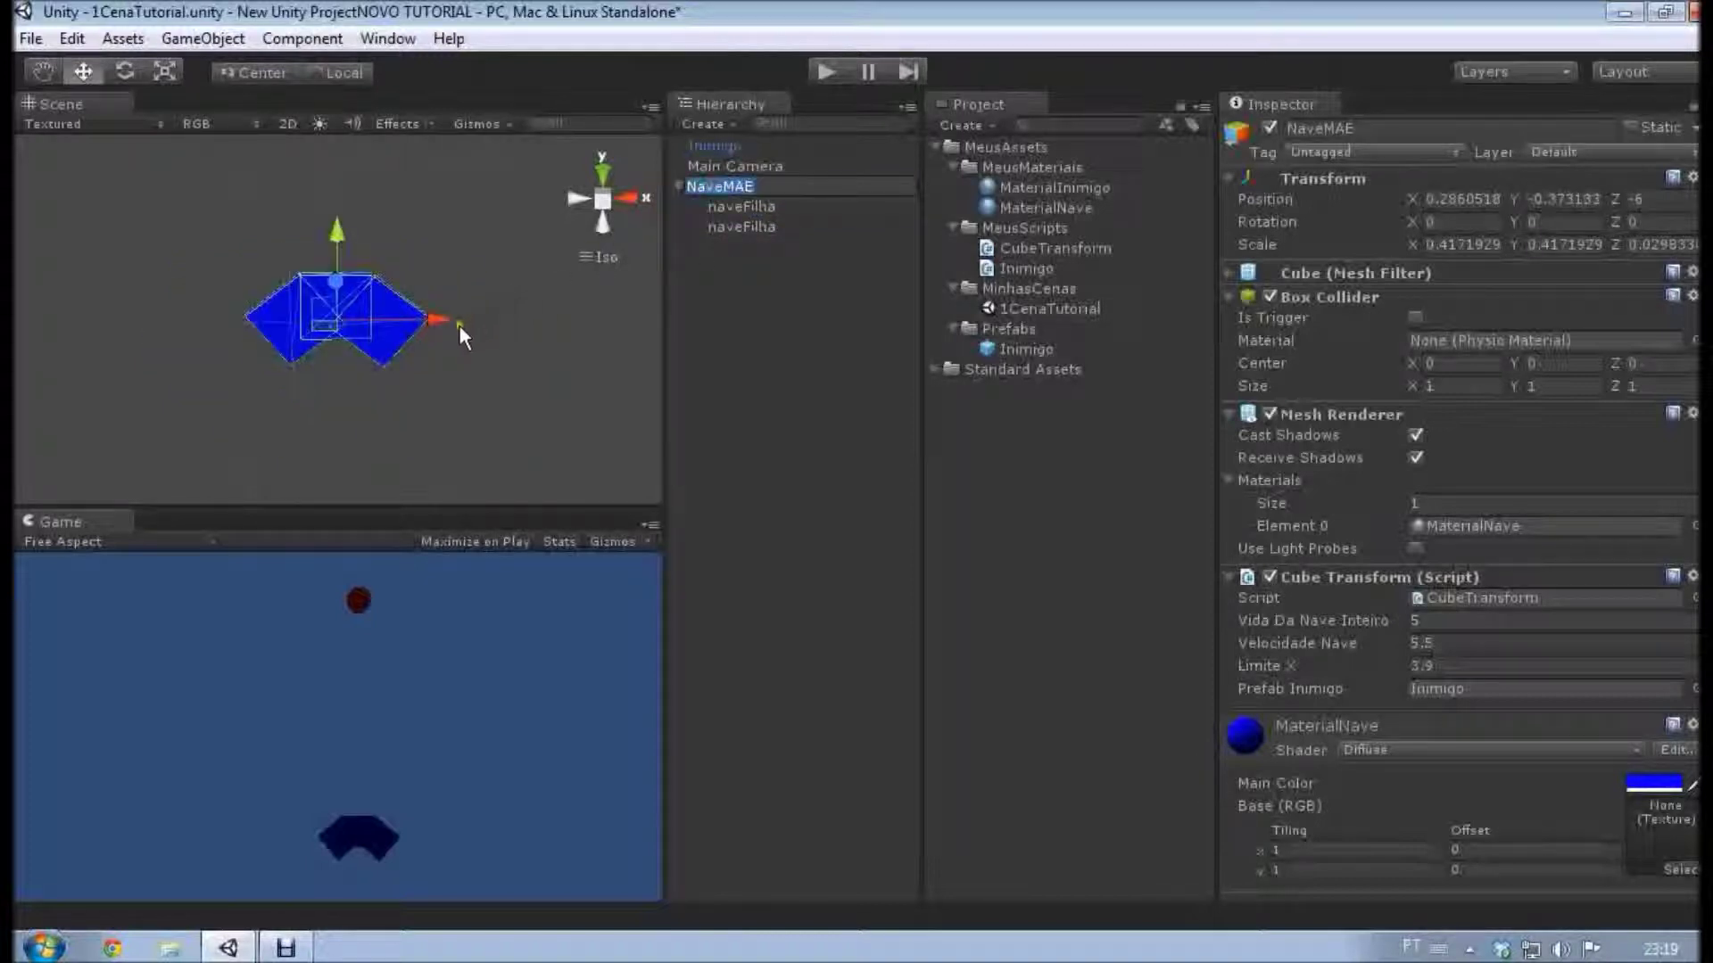
Move NaveMAE right along X to about 11.13.
scroll(459, 324, "down", 5)
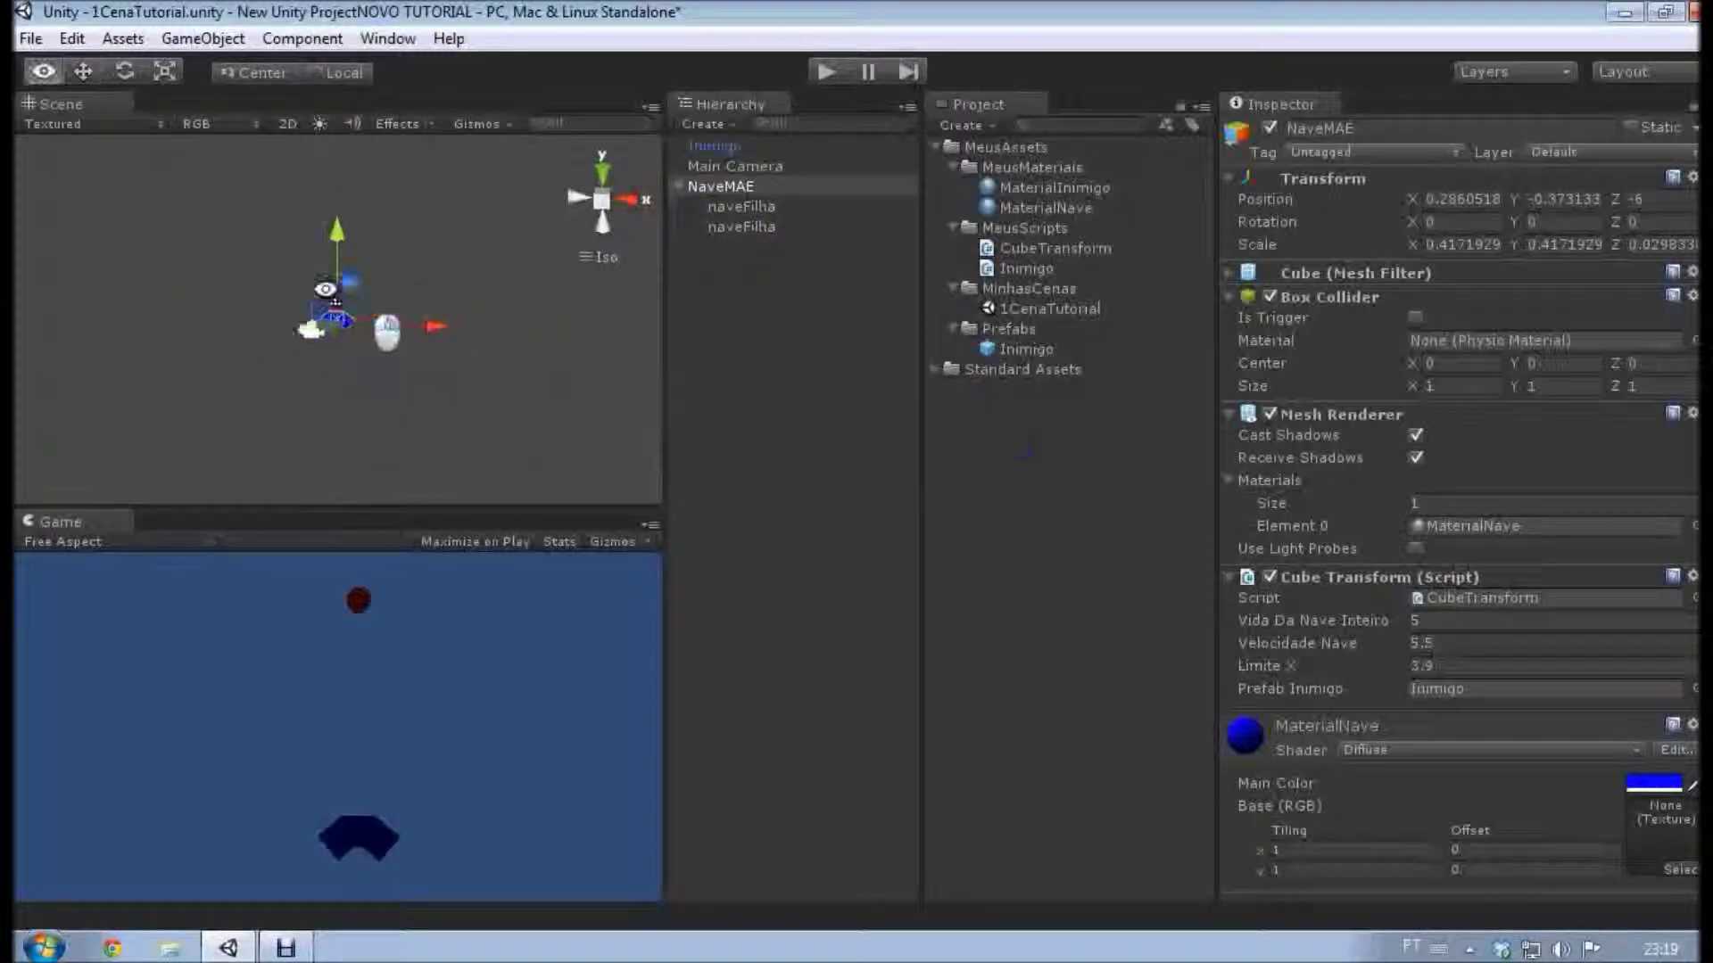
right_click_drag(325, 289, 476, 368)
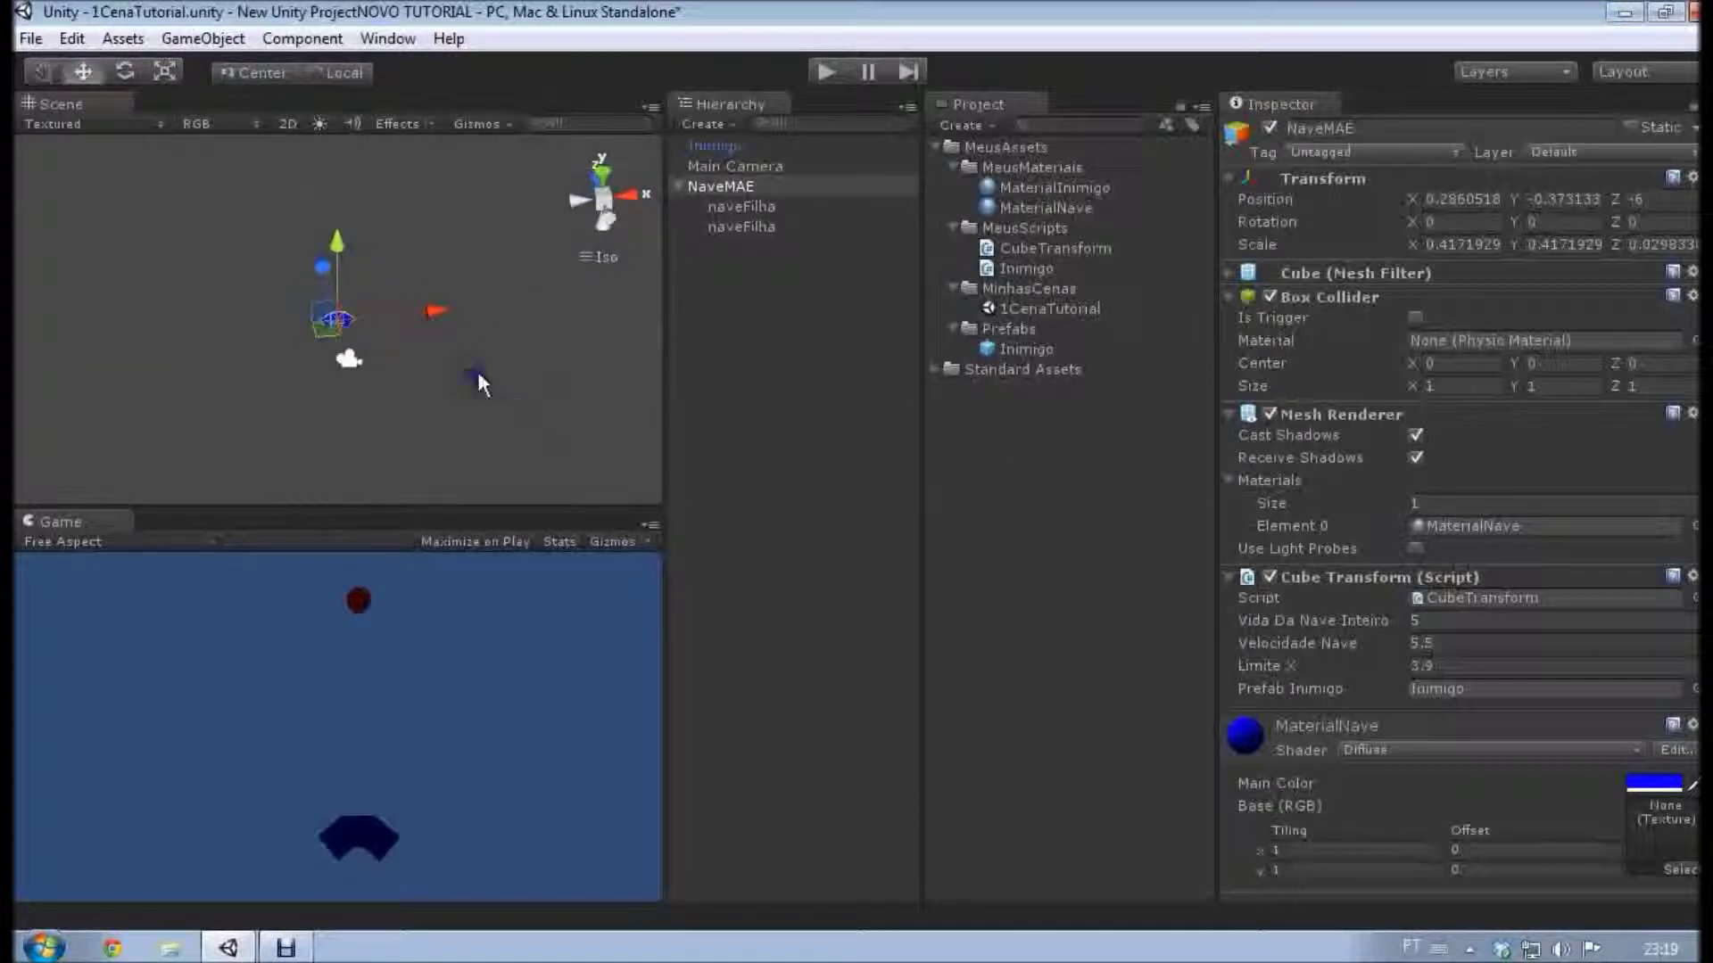
middle_click_drag(423, 273, 356, 315)
right_click_drag(389, 291, 674, 355)
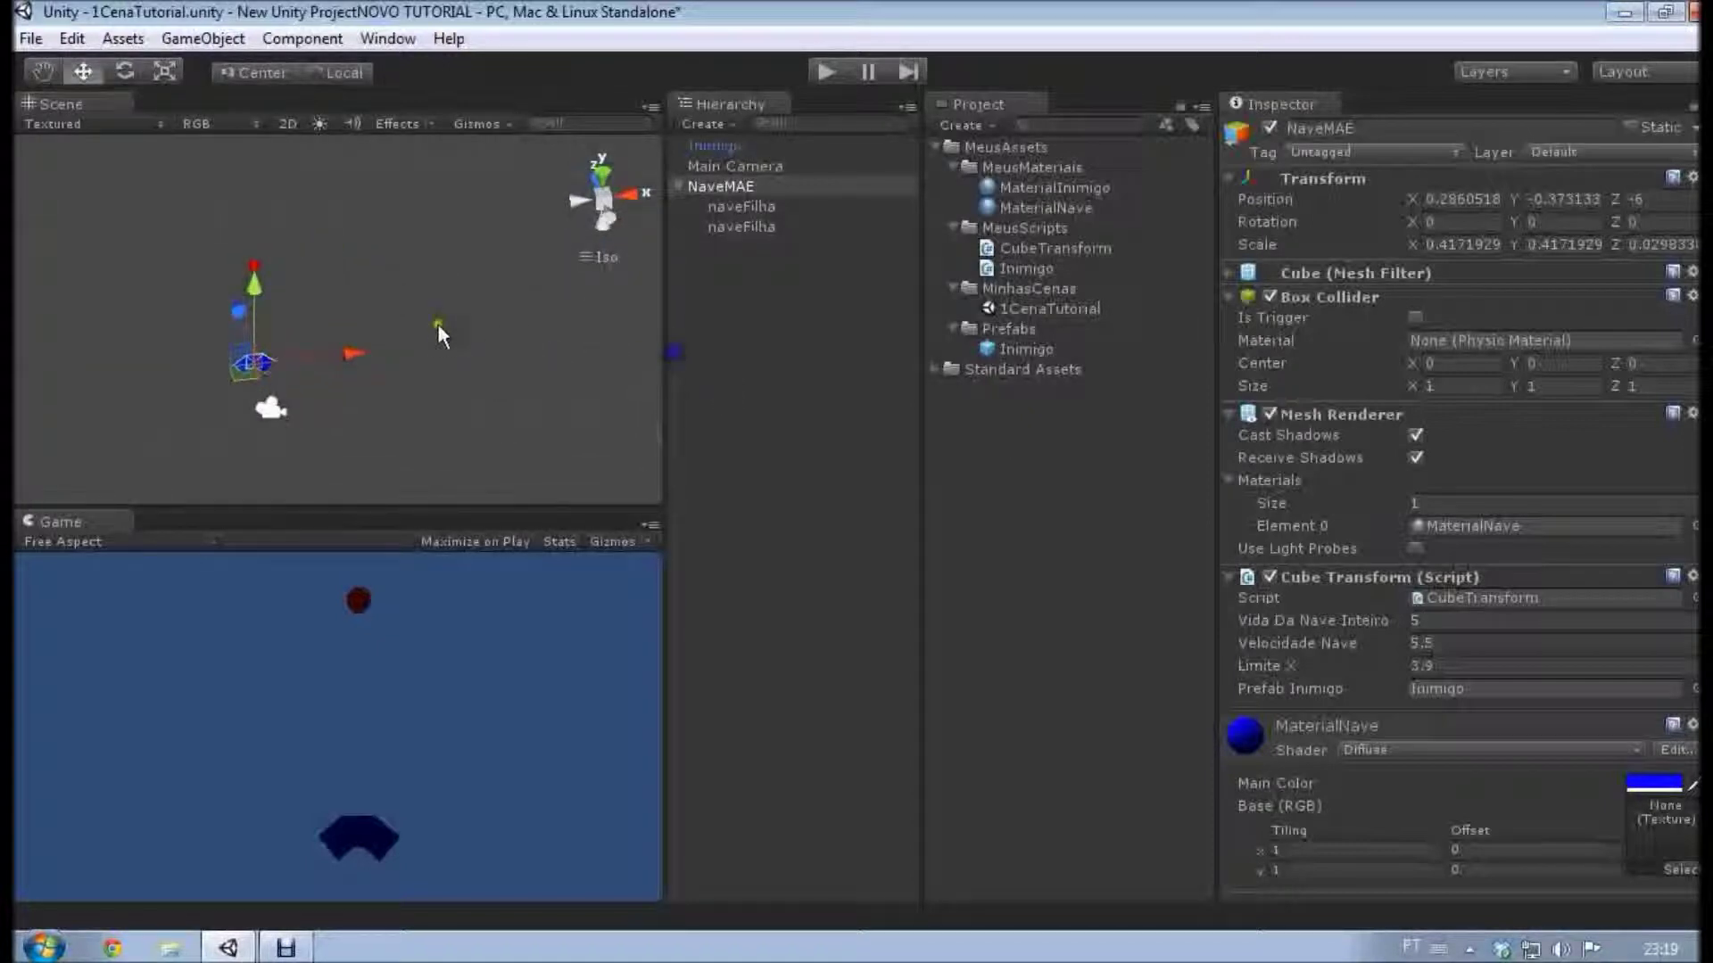
middle_click_drag(438, 328, 241, 346)
left_click(77, 286)
left_click(174, 369)
left_click_drag(178, 369, 586, 341)
right_click_drag(530, 399, 416, 319)
Keep moving NaveMAE right until Position X reads 20.01561.
left_click_drag(414, 319, 440, 302, "alt")
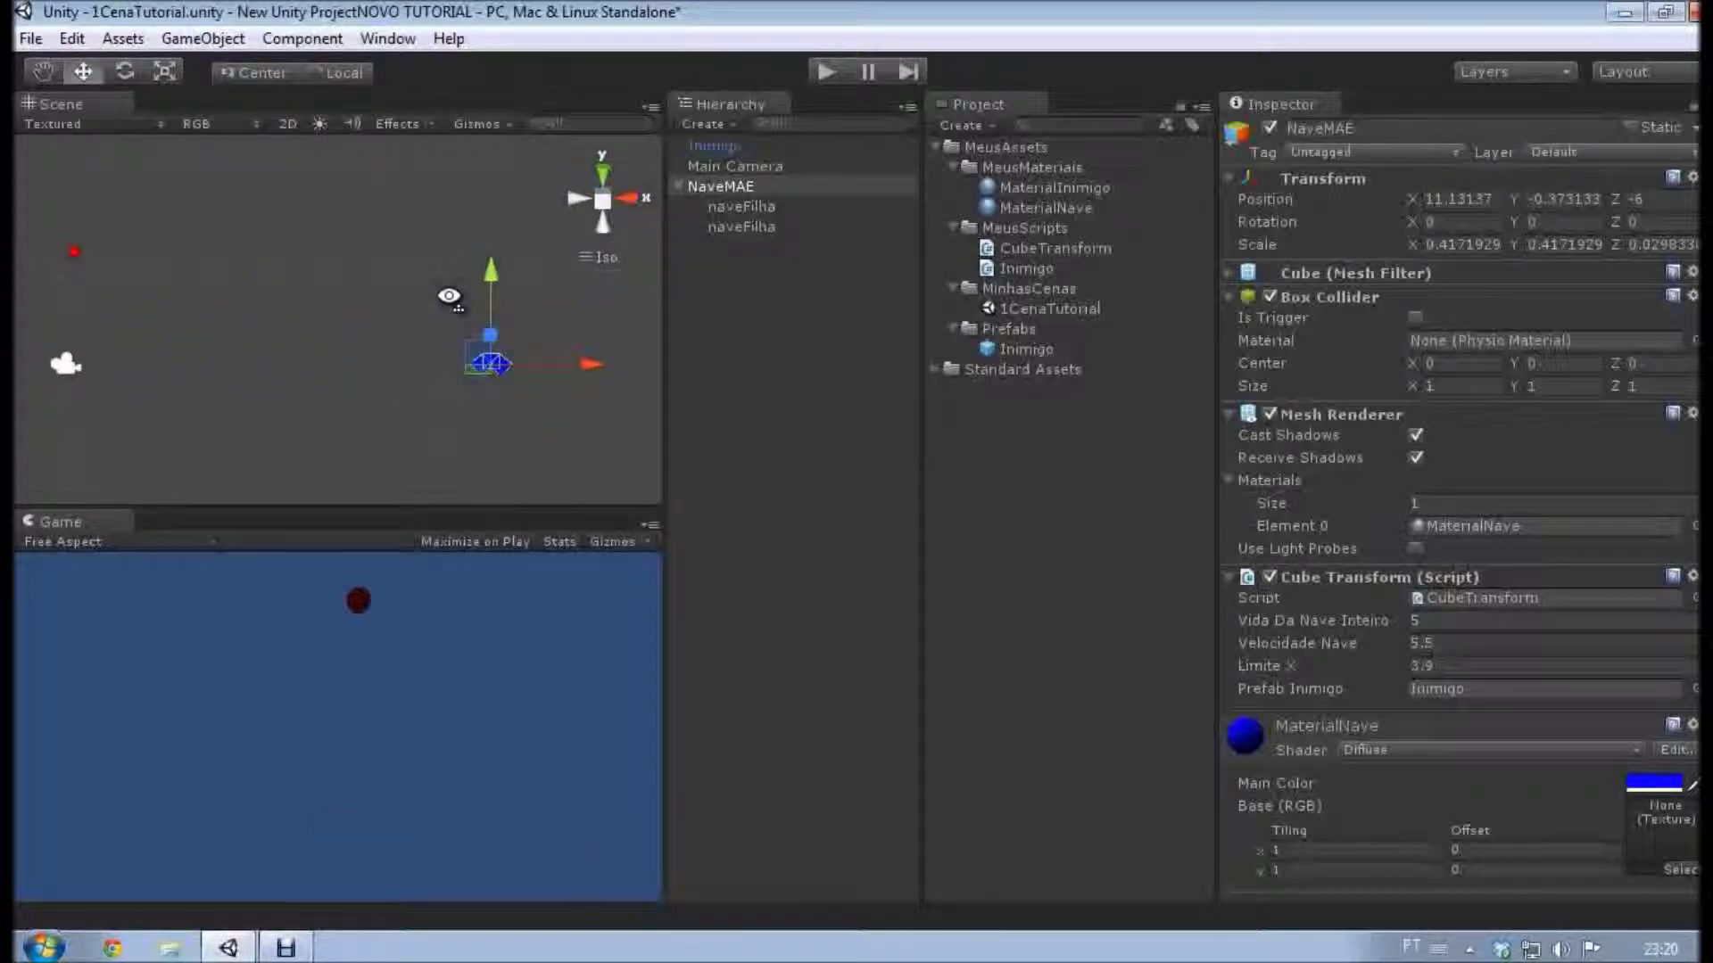
middle_click_drag(439, 300, 299, 282)
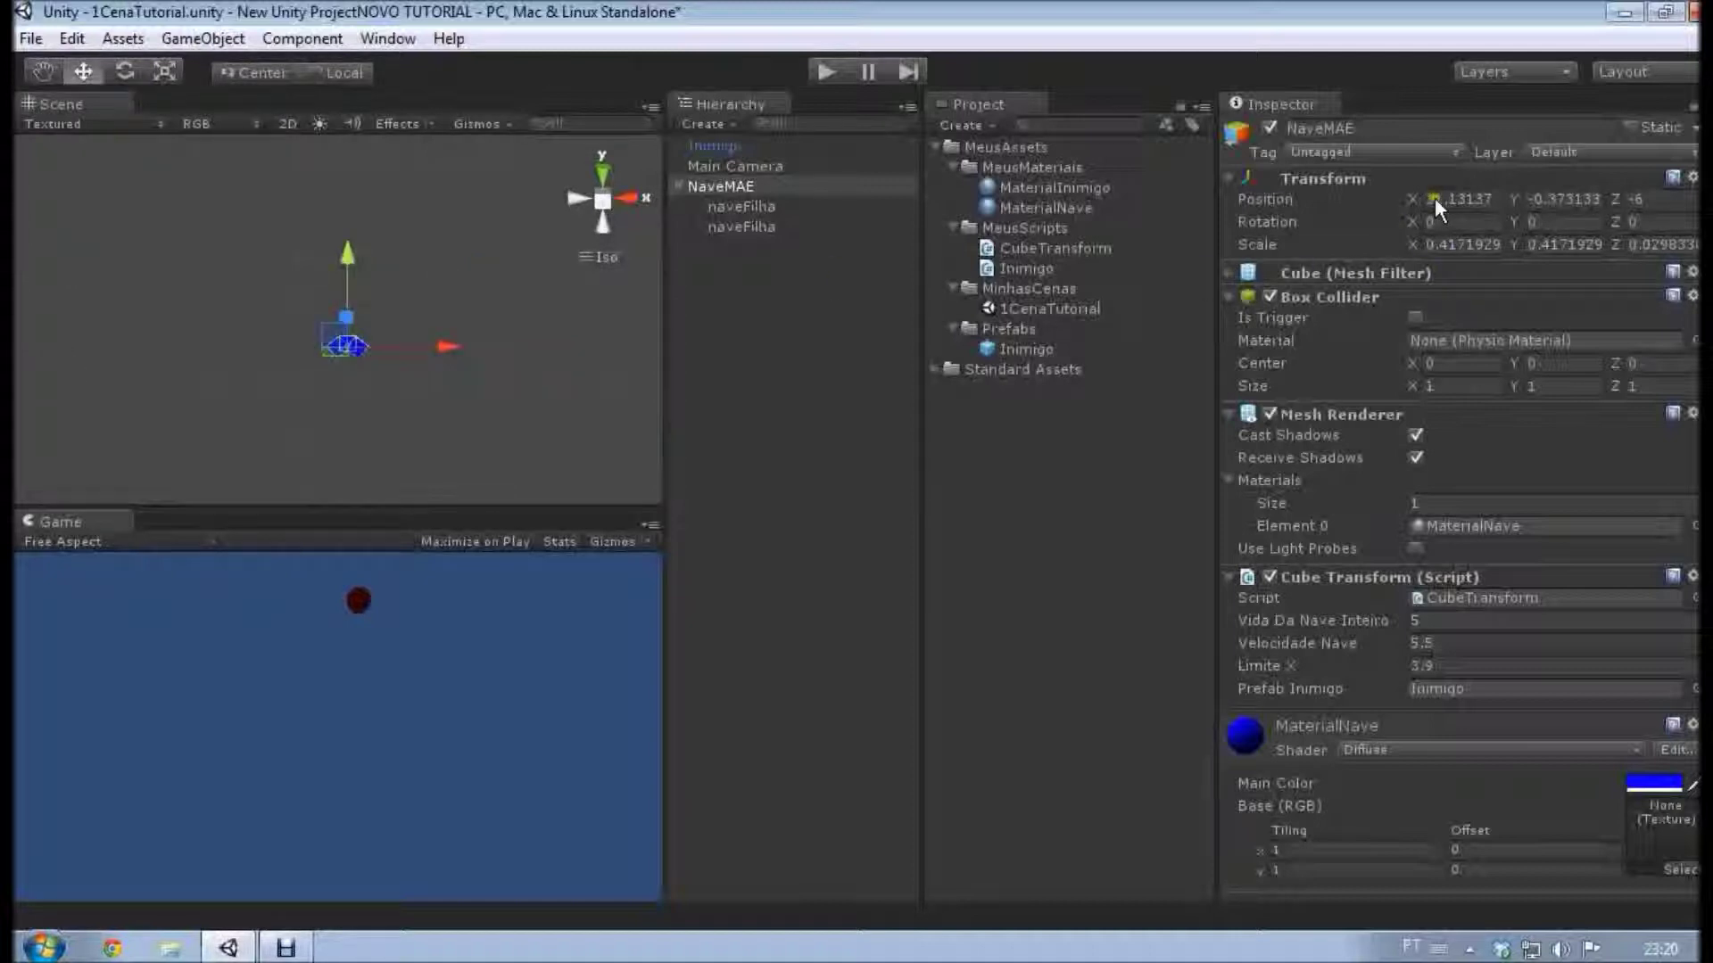
left_click_drag(451, 347, 635, 322)
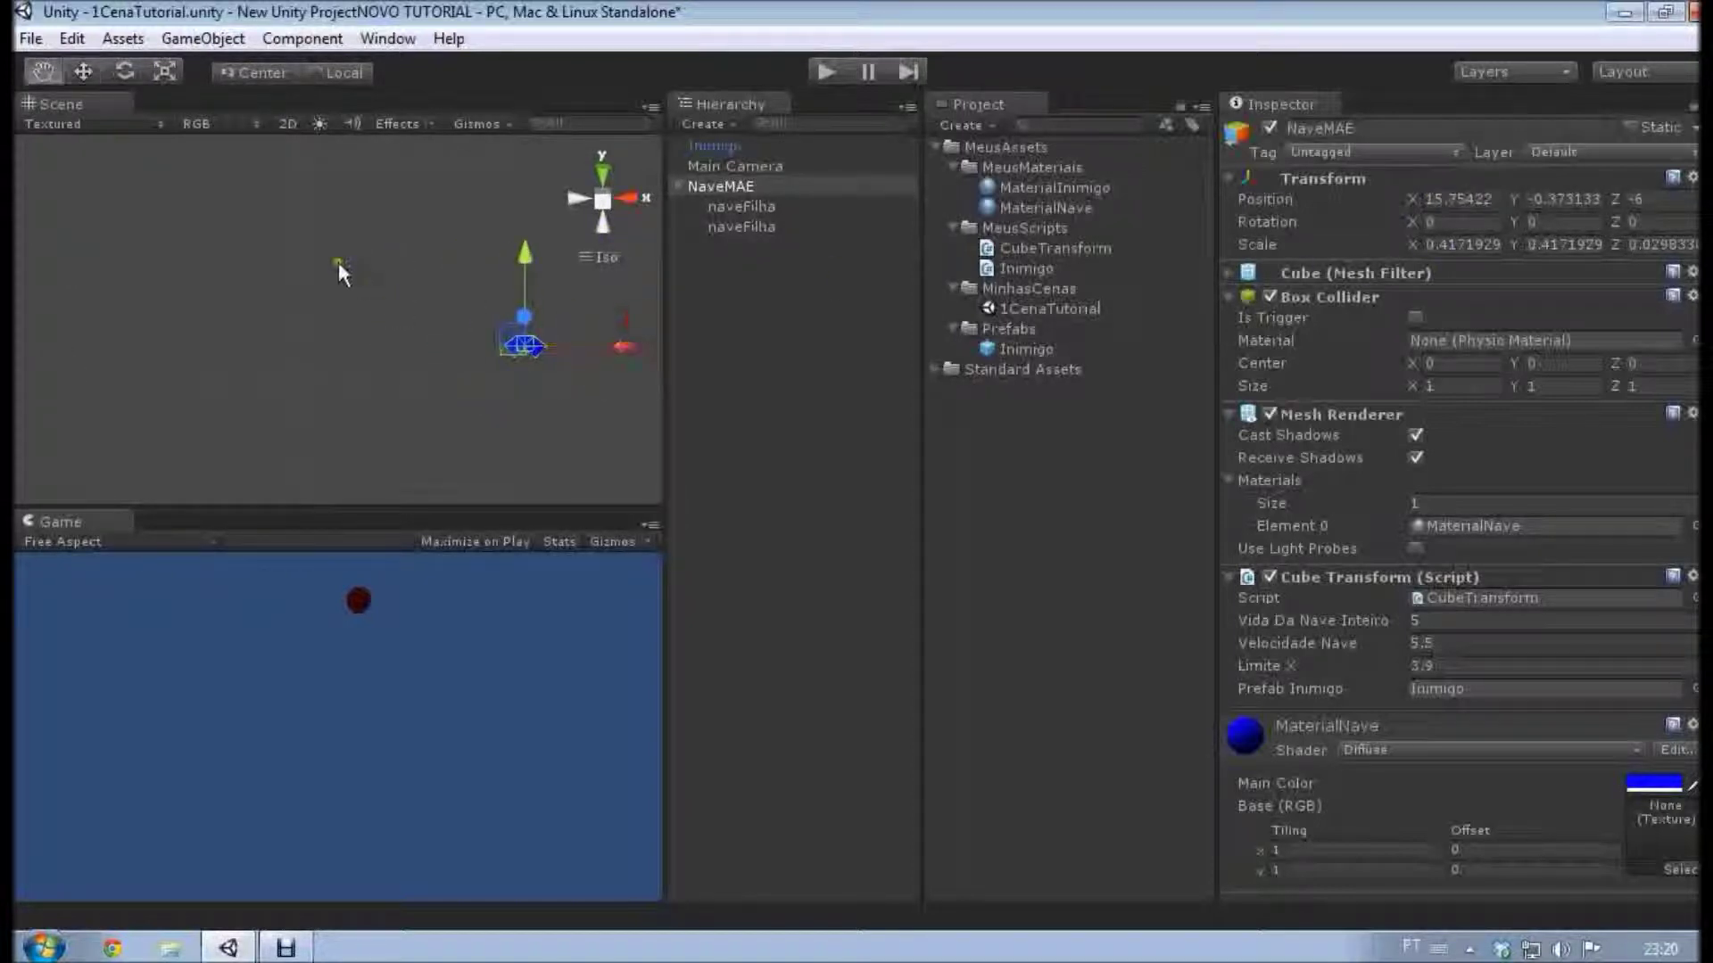
middle_click_drag(339, 264, 197, 285)
key("w")
left_click_drag(515, 366, 595, 357)
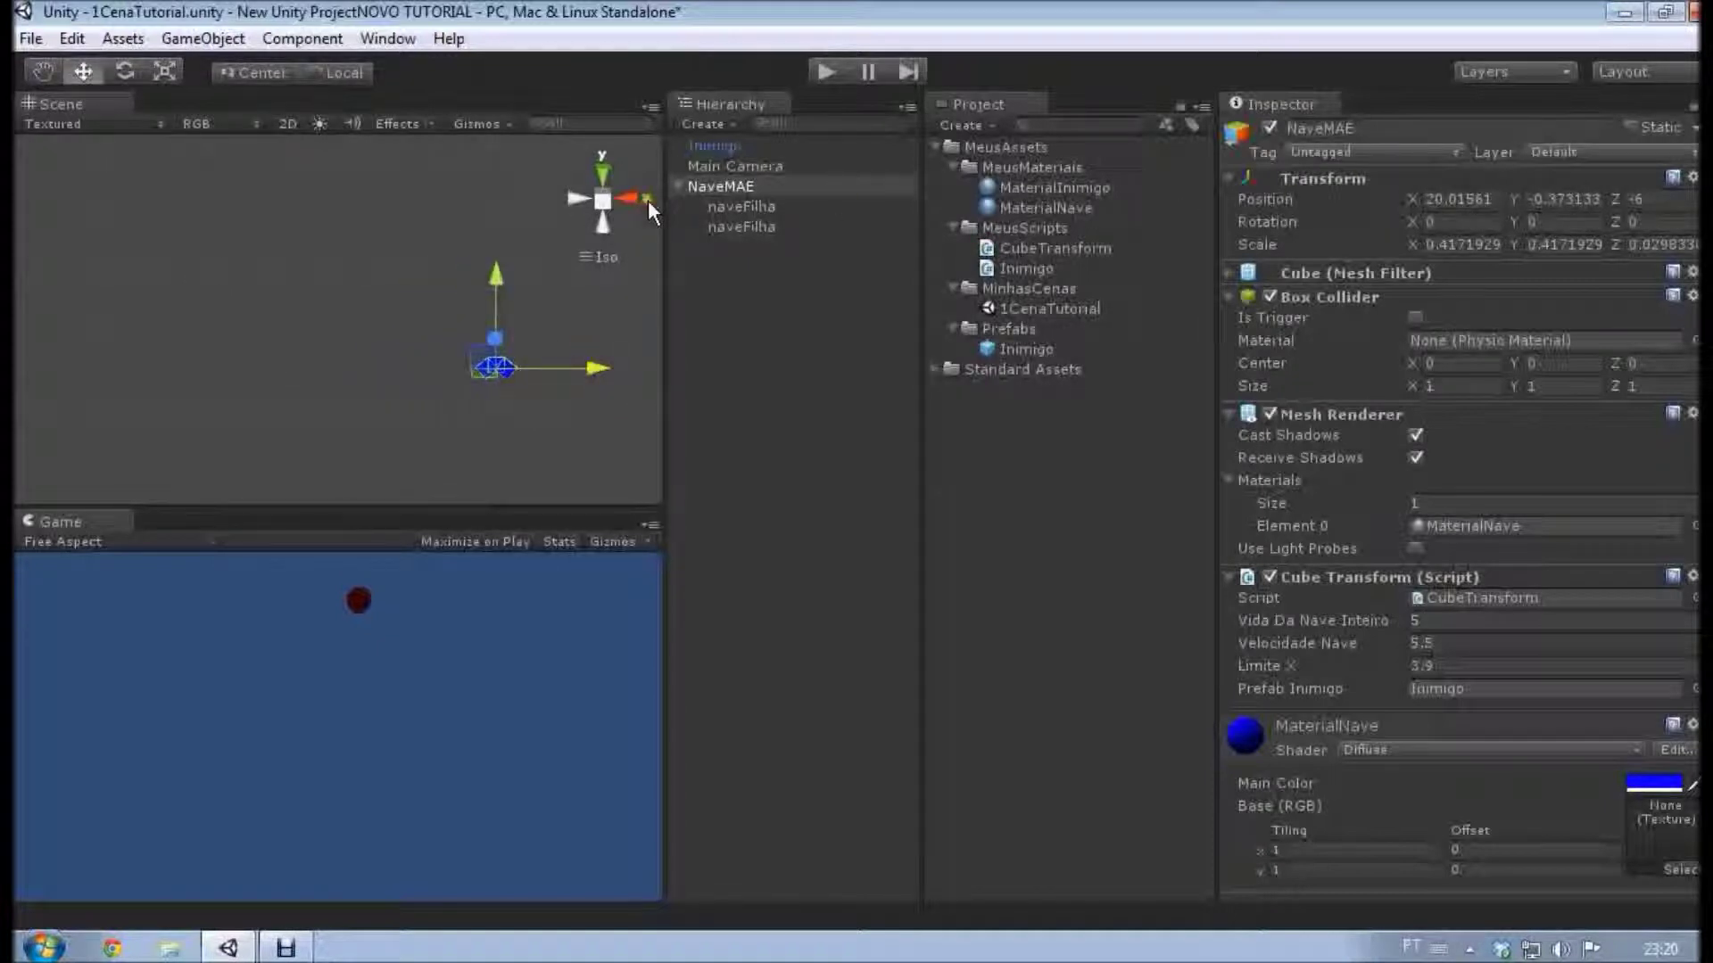
Frame NaveMAE, try moving it to X 23.88, and undo back to 20.01561.
right_click_drag(441, 201, 460, 277)
middle_click_drag(461, 277, 424, 150)
double_click(729, 189)
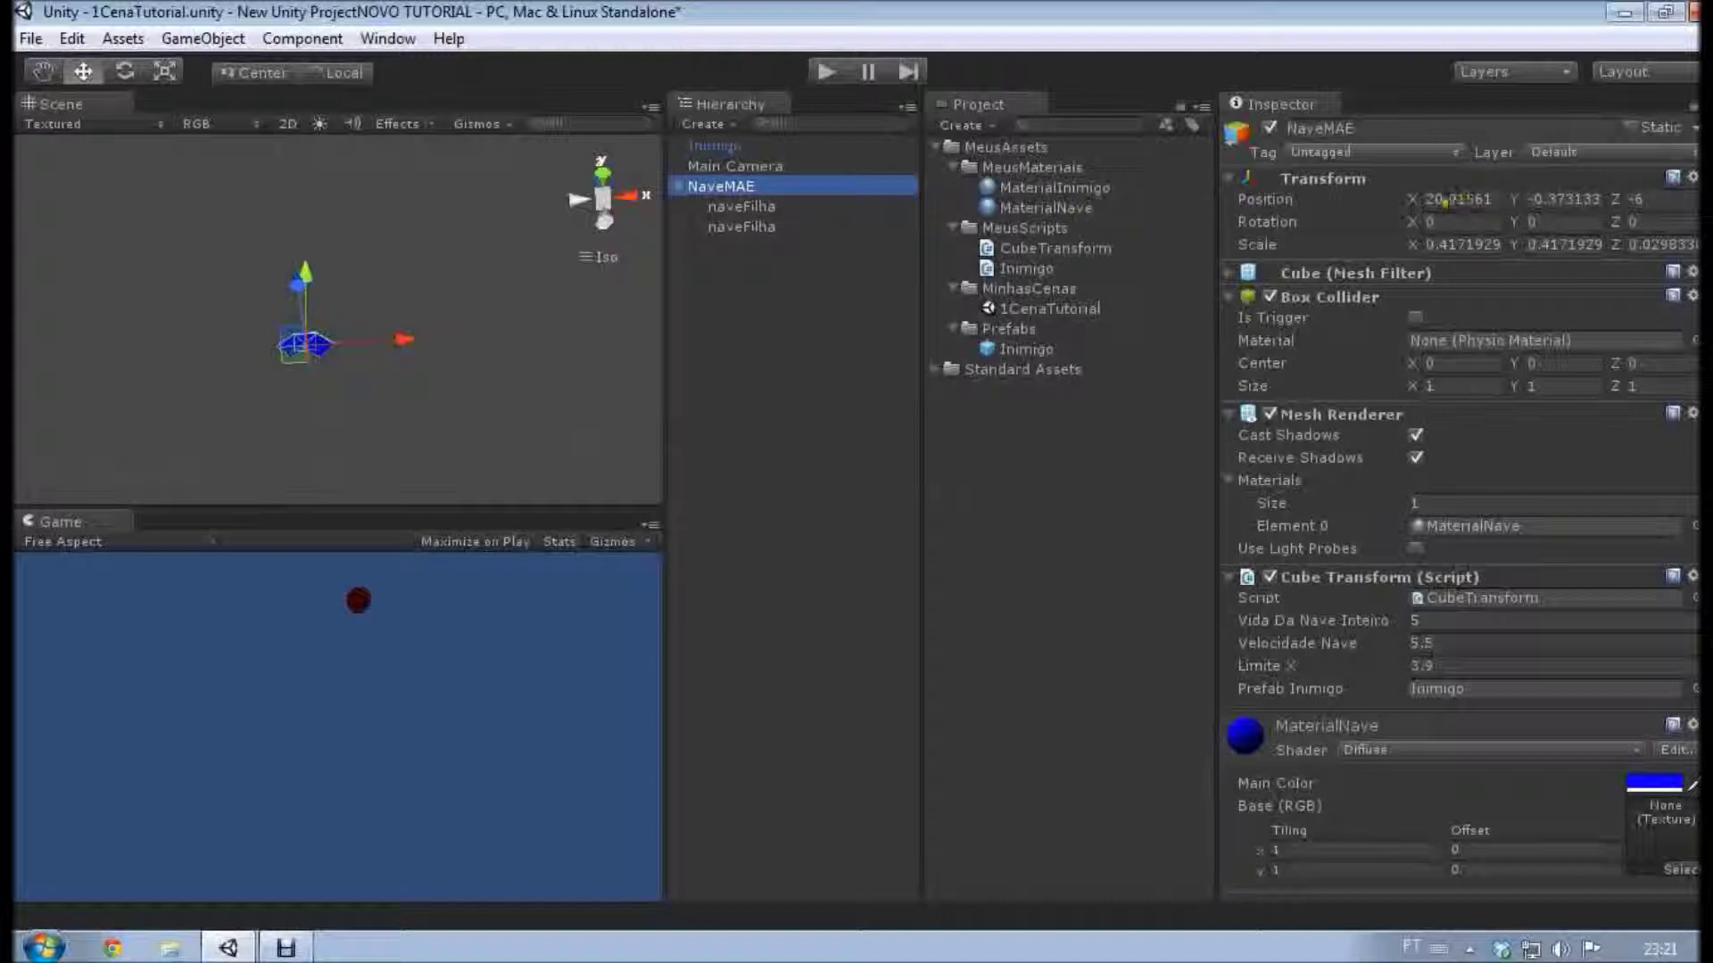
left_click_drag(303, 281, 428, 369, "alt")
left_click(725, 187)
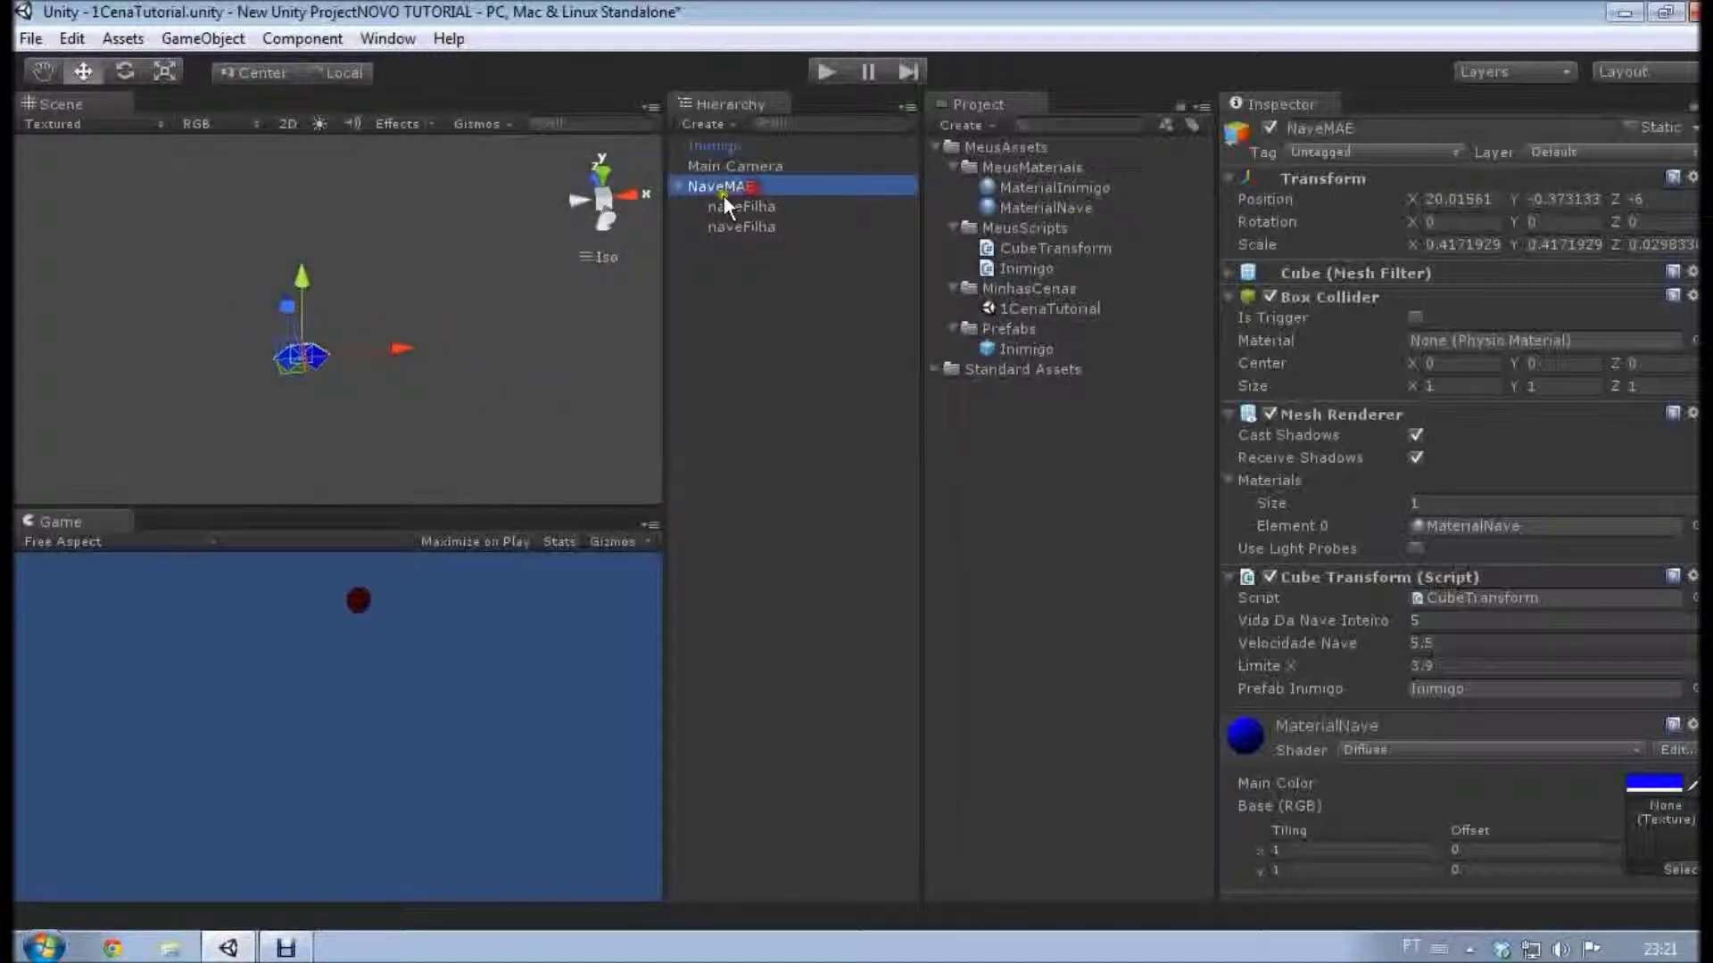
left_click_drag(399, 348, 519, 345)
key("ctrl+z")
Orbit and zoom the view to a front view of the ship.
right_click_drag(476, 337, 783, 309)
right_click_drag(262, 382, 229, 409)
left_click_drag(228, 408, 330, 517, "alt")
right_click_drag(386, 290, 820, 495, "alt")
left_click_drag(444, 281, 612, 432, "alt")
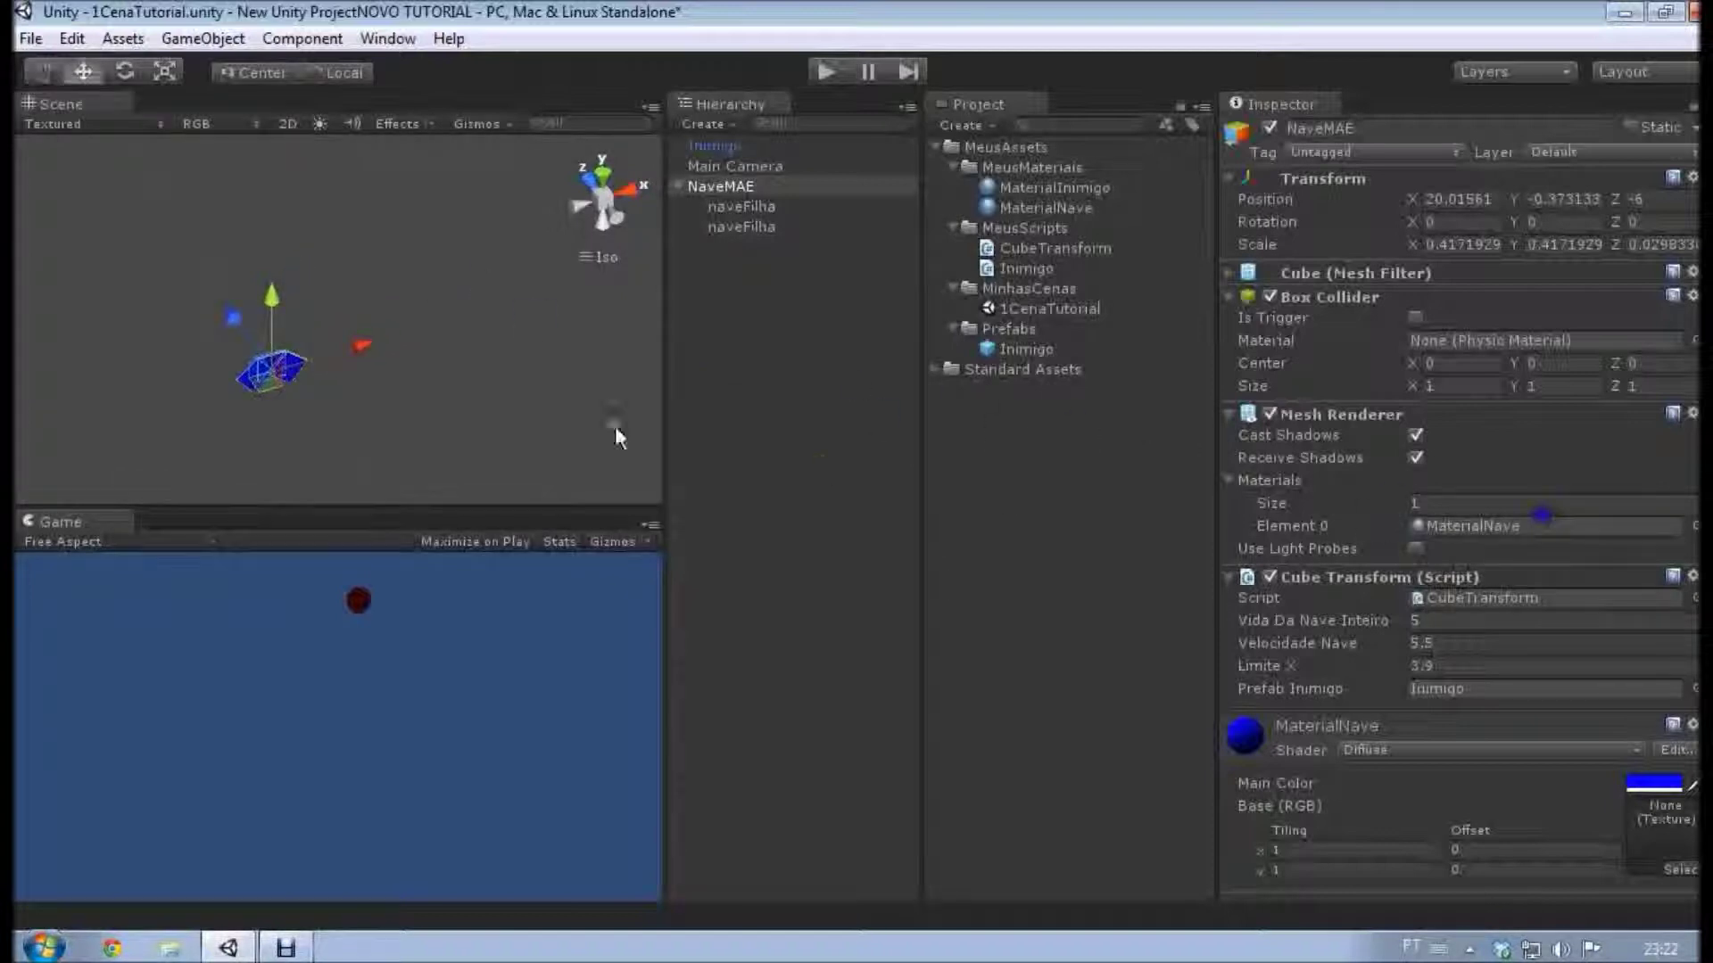
left_click_drag(444, 394, 525, 241, "alt")
left_click(737, 206)
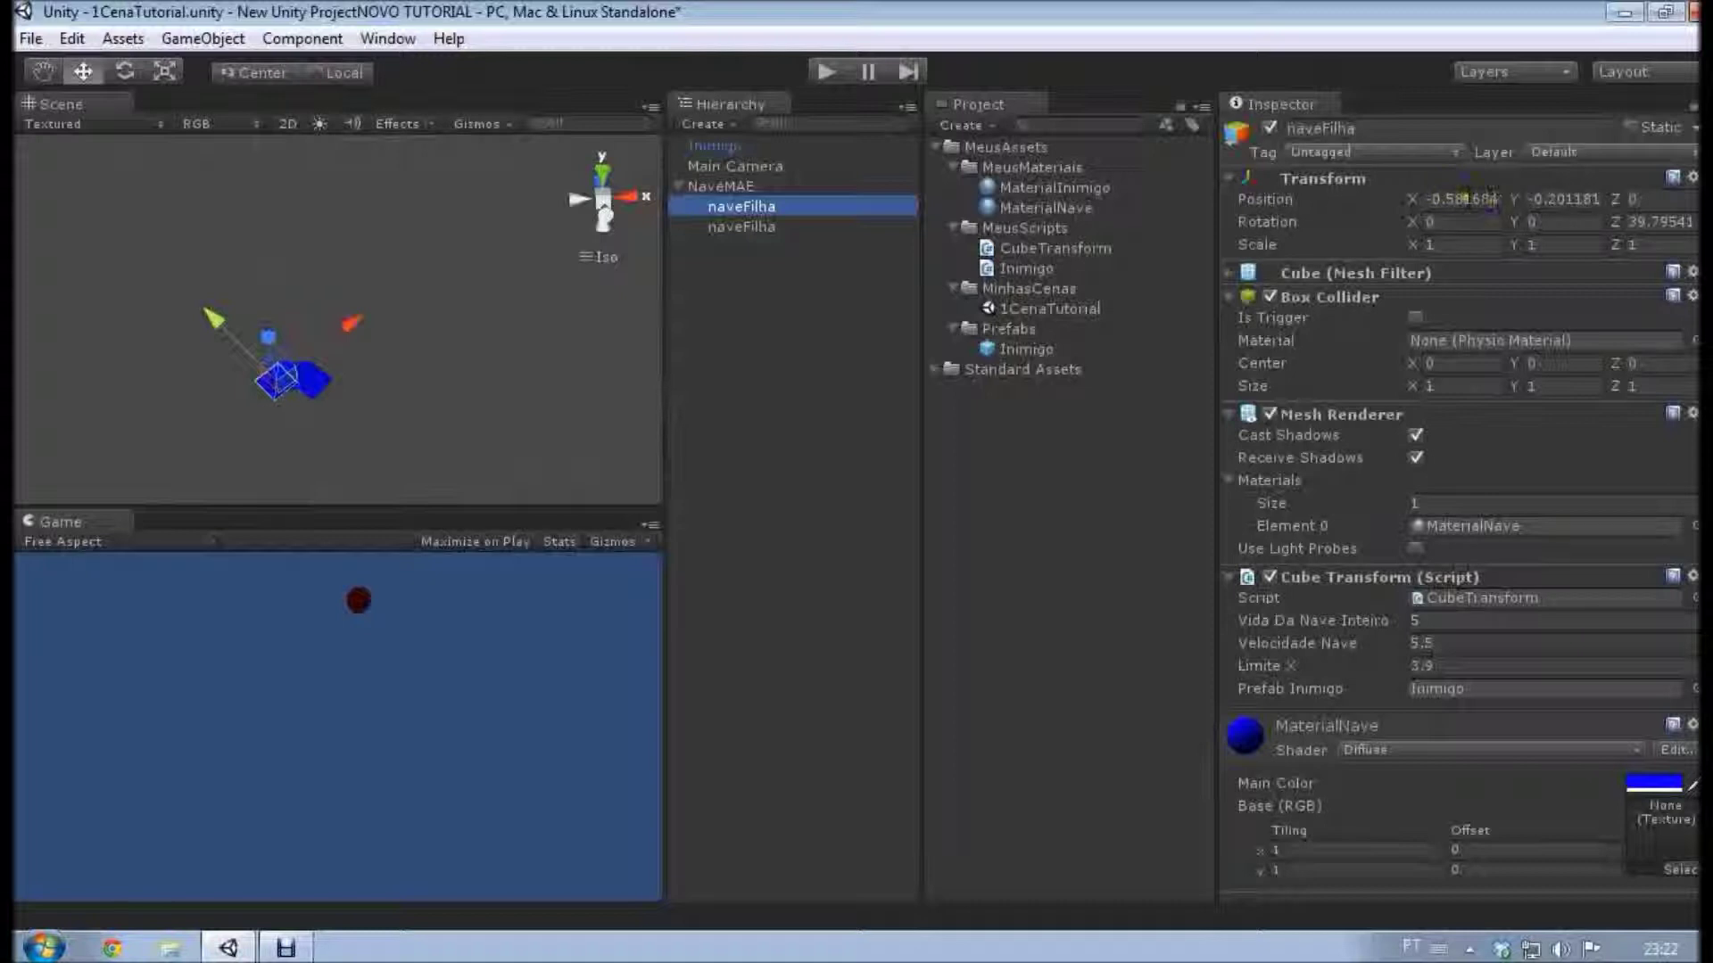
left_click(727, 186)
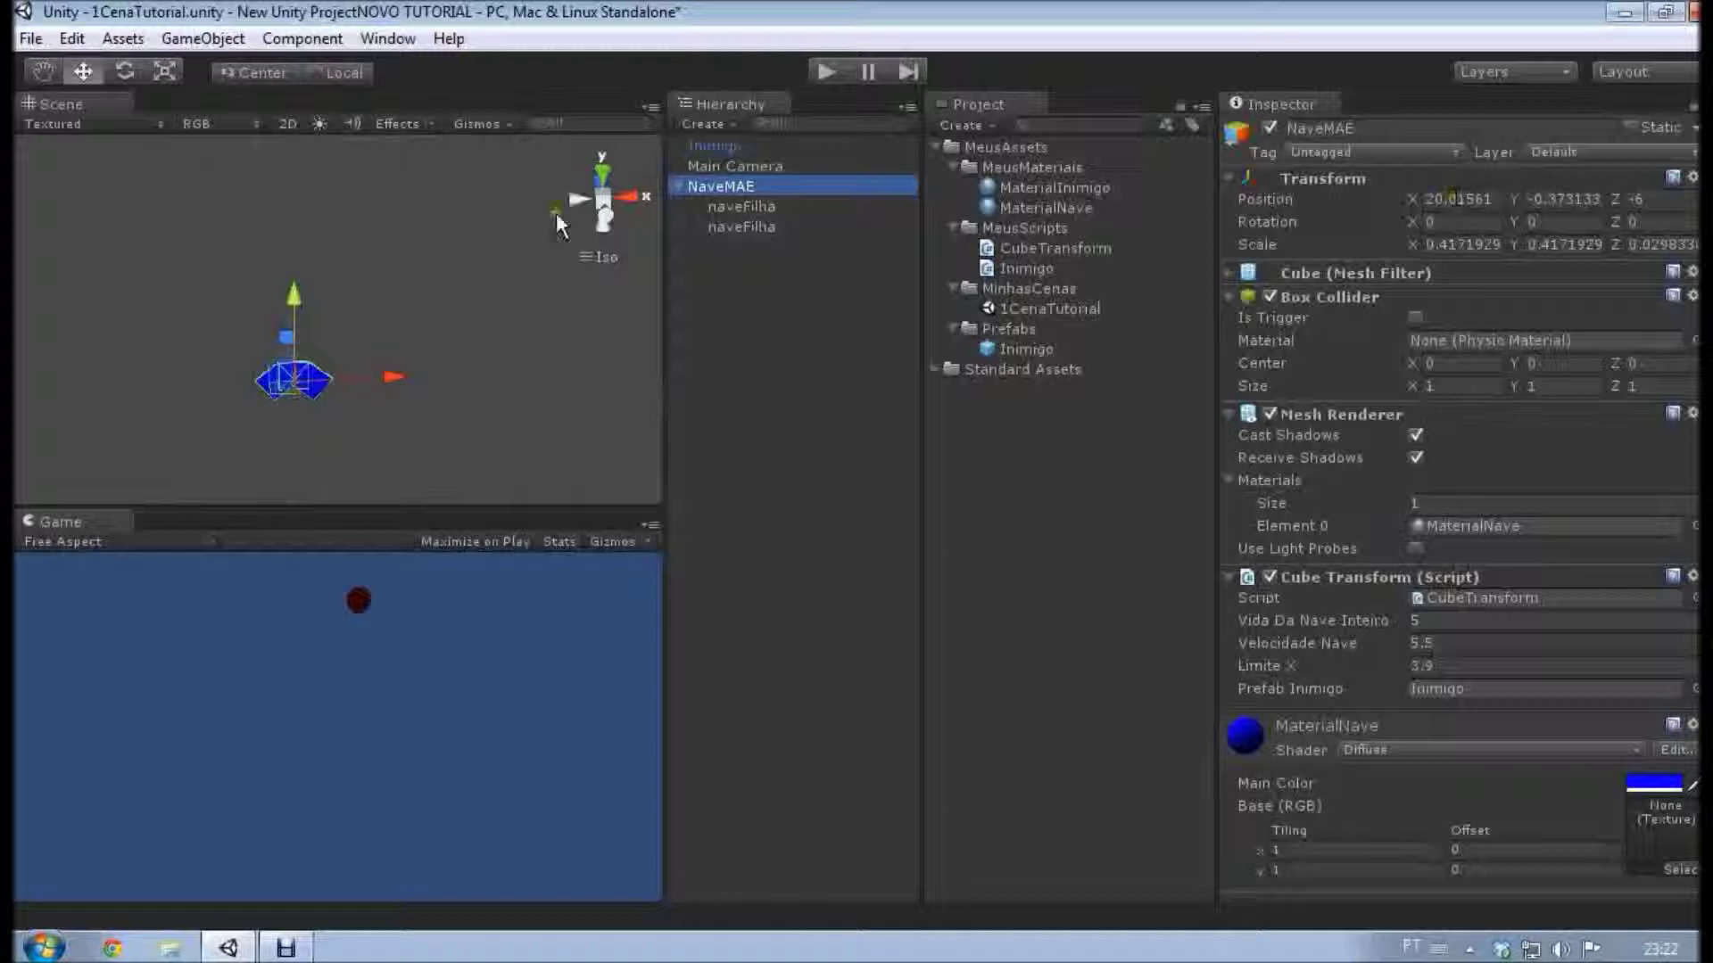
left_click(768, 205)
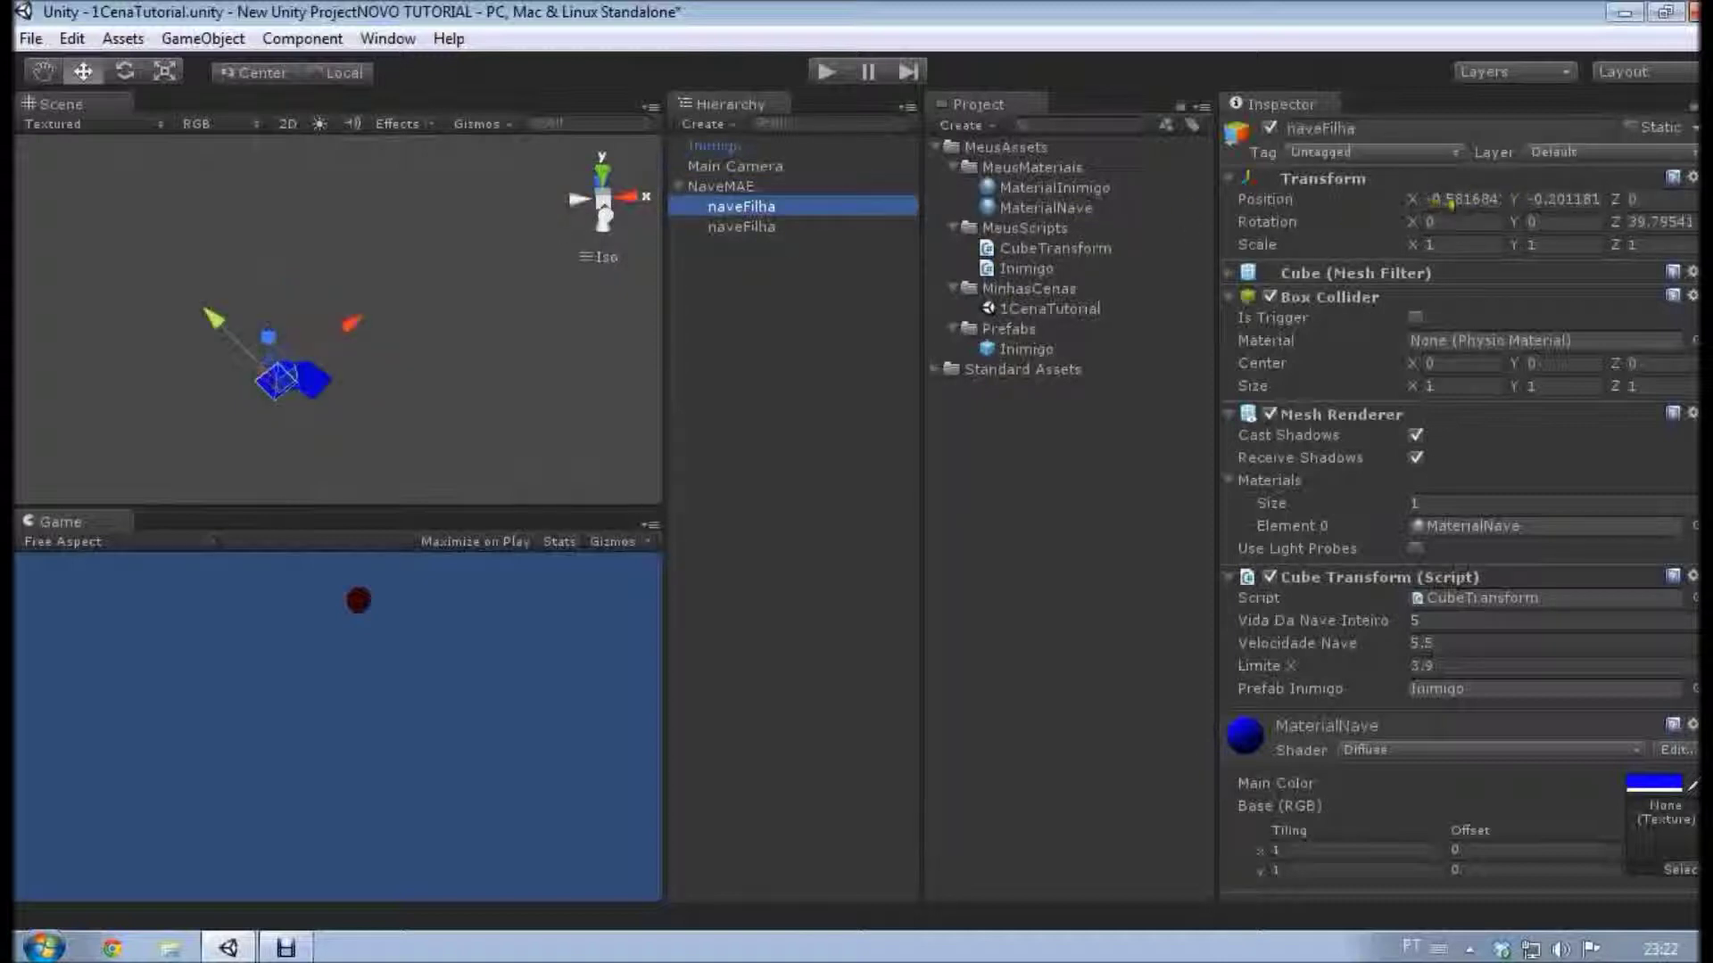
left_click(763, 188)
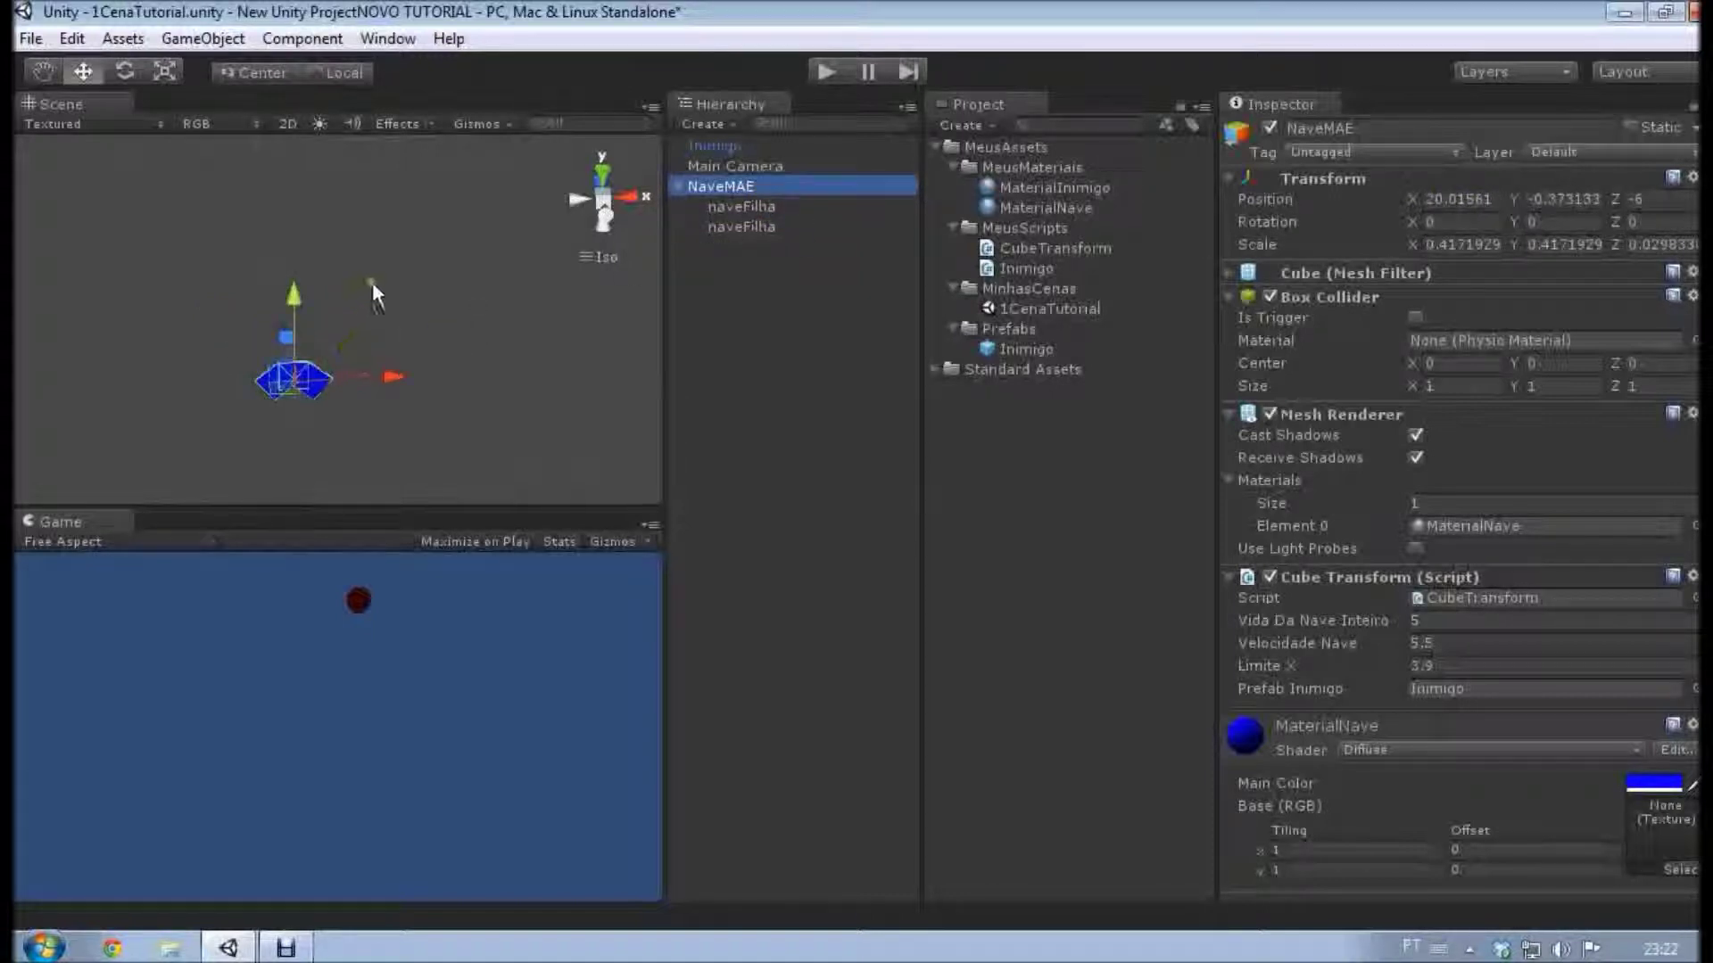
right_click_drag(418, 284, 562, 425, "alt")
middle_click_drag(420, 375, 417, 283)
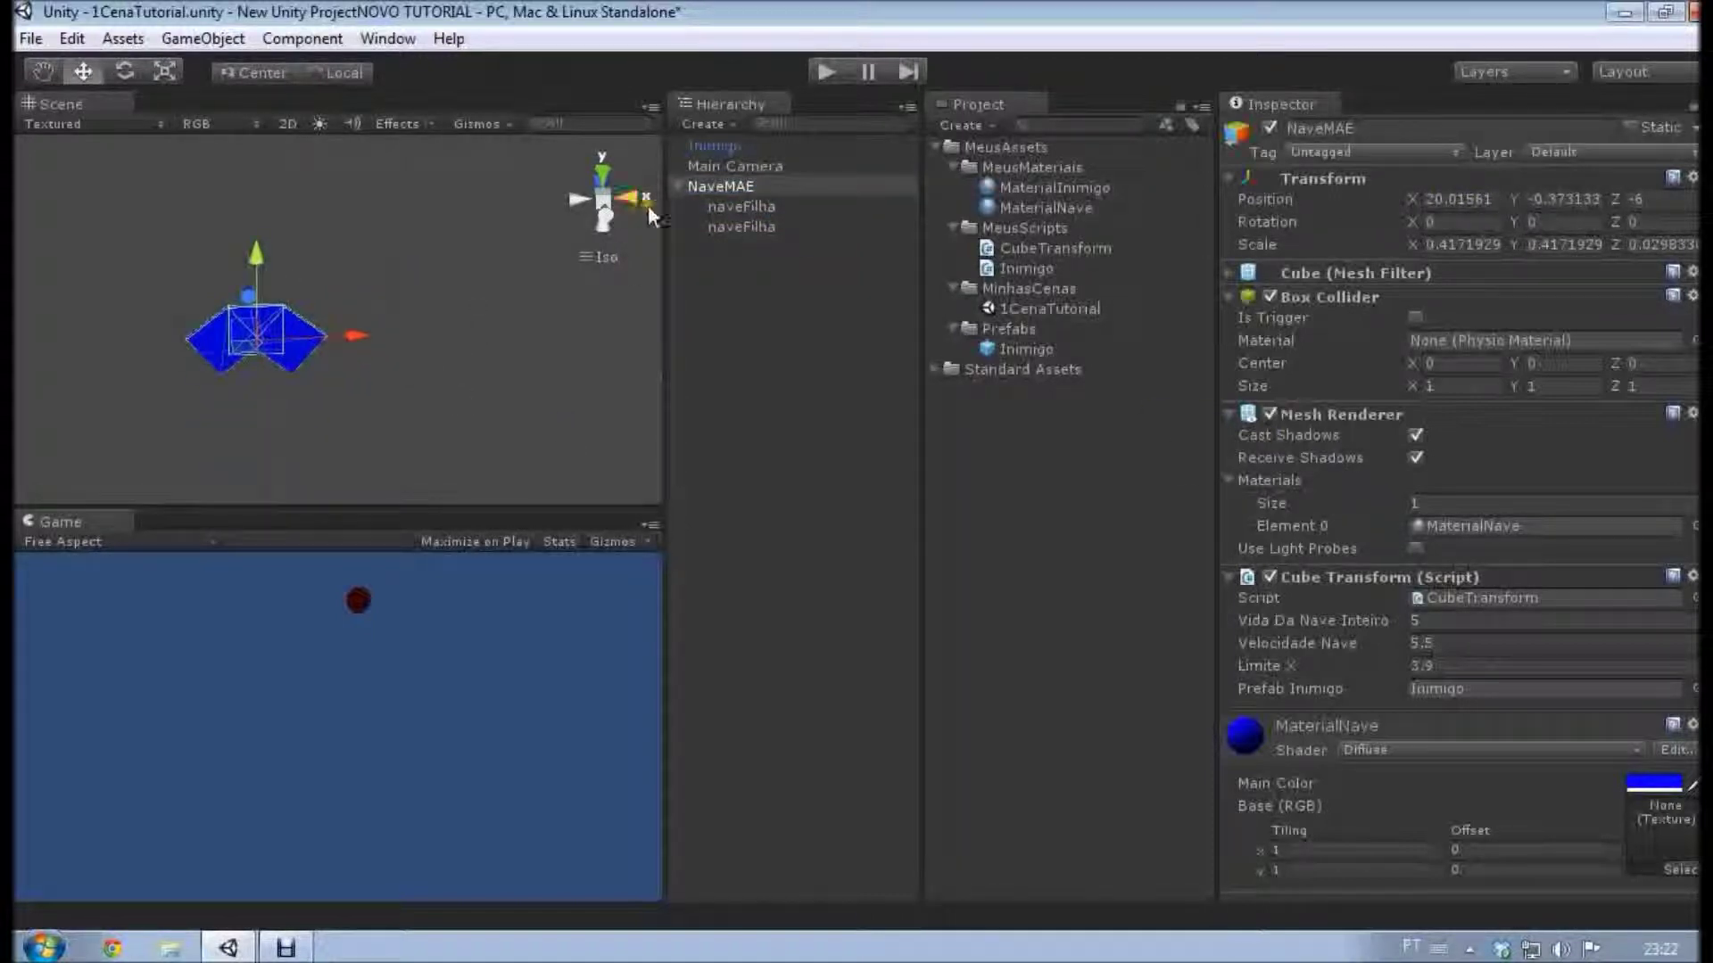
left_click(767, 206)
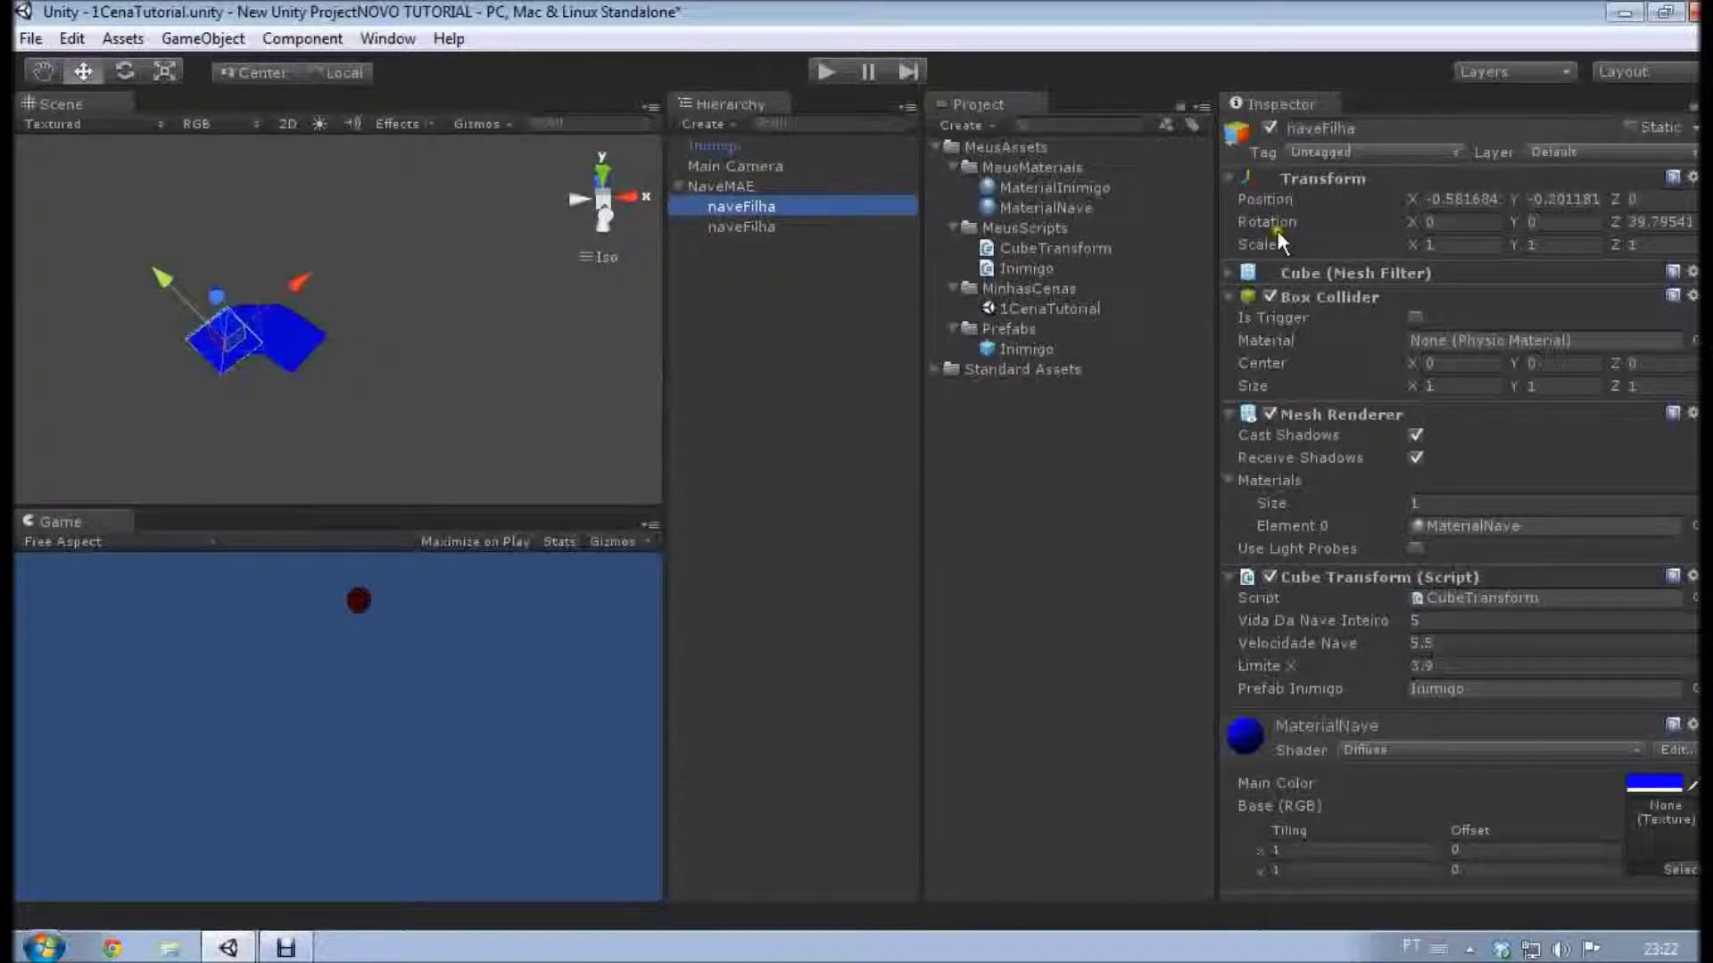
left_click(771, 188)
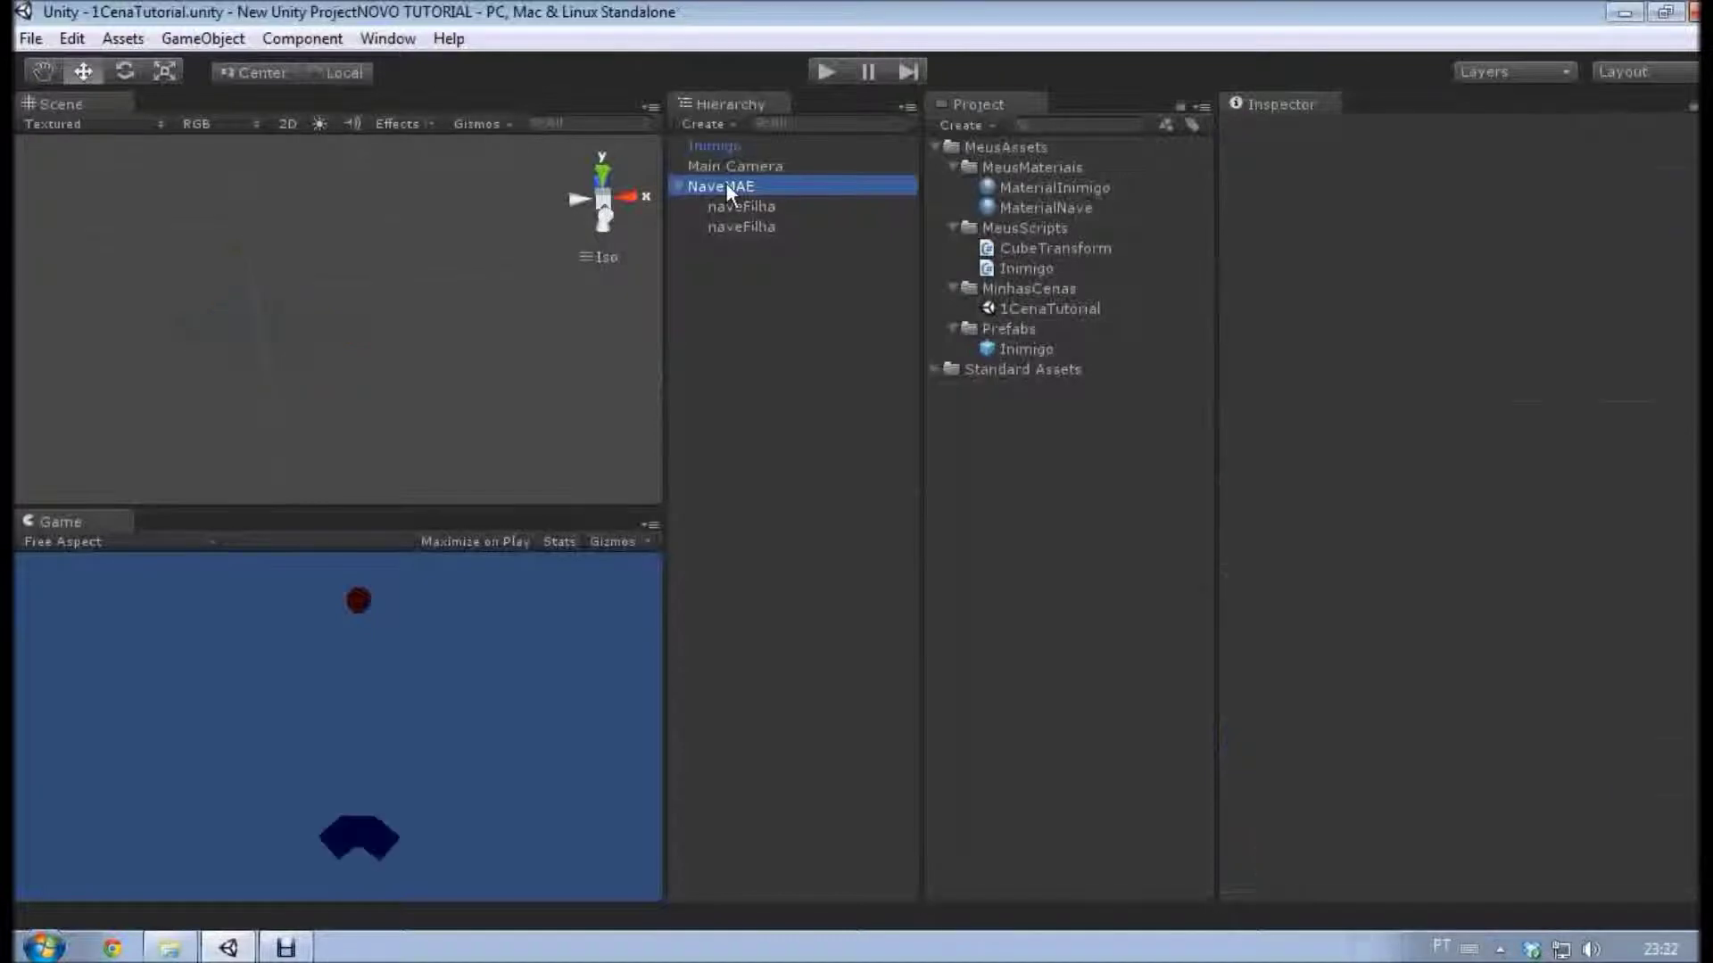
Set NaveMAE's Position X to 20 and frame it in the scene view.
left_click(726, 183)
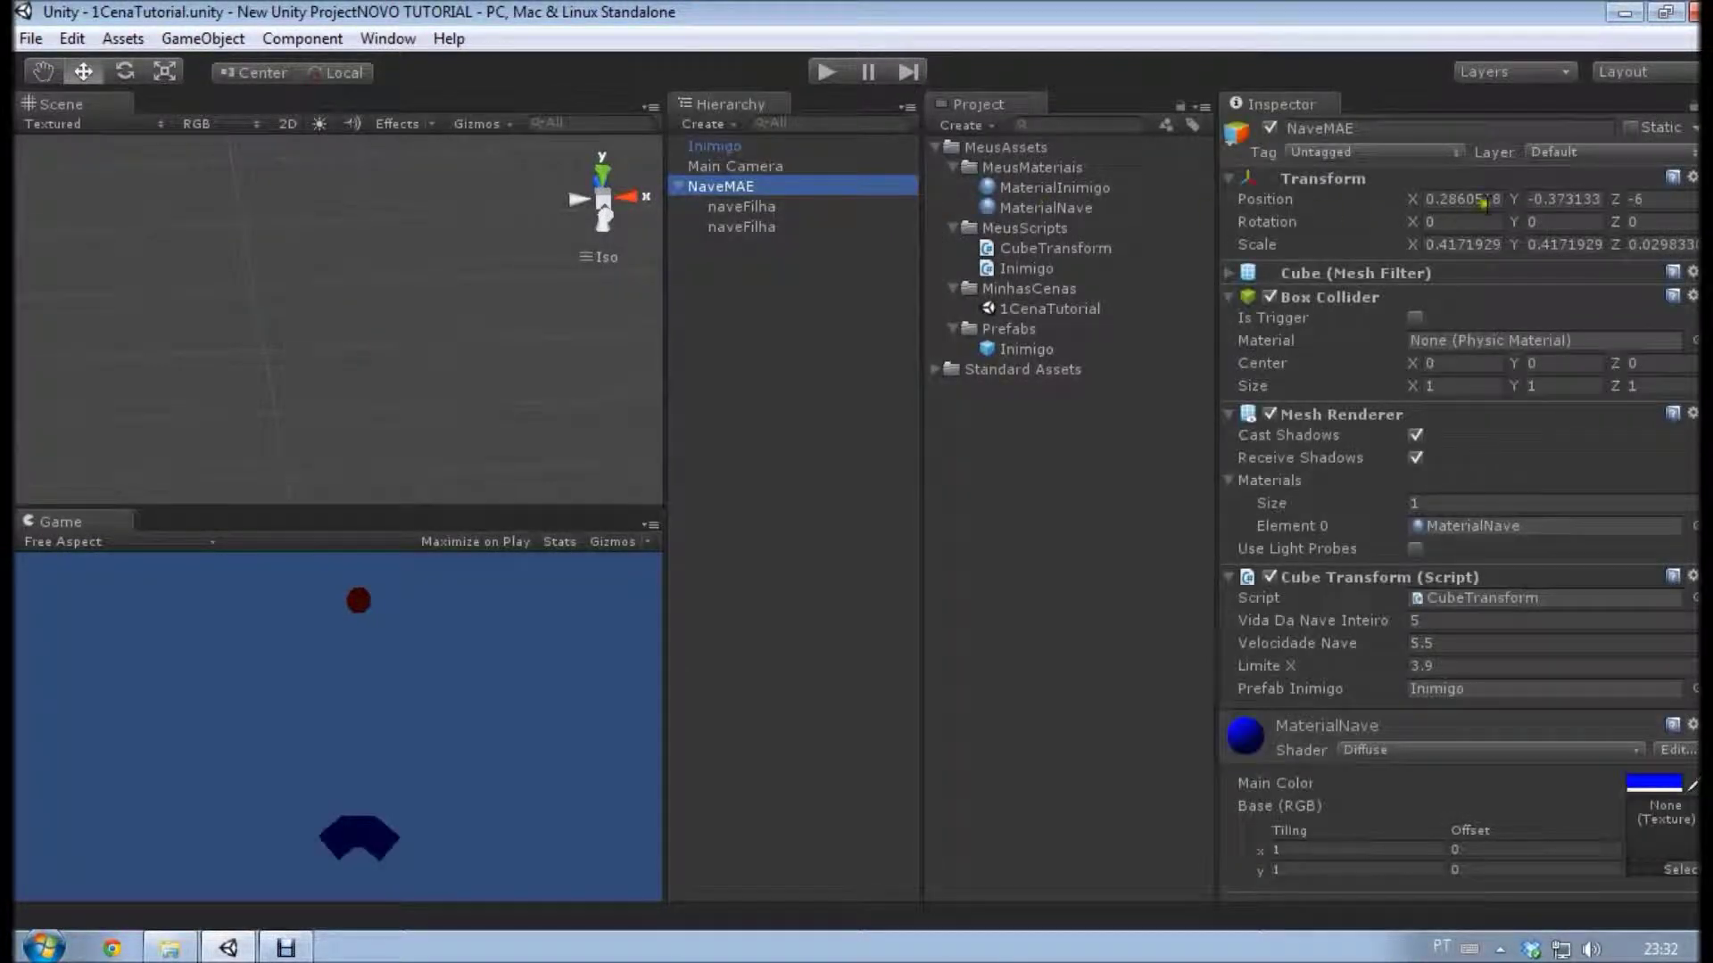
left_click(1459, 199)
type("20")
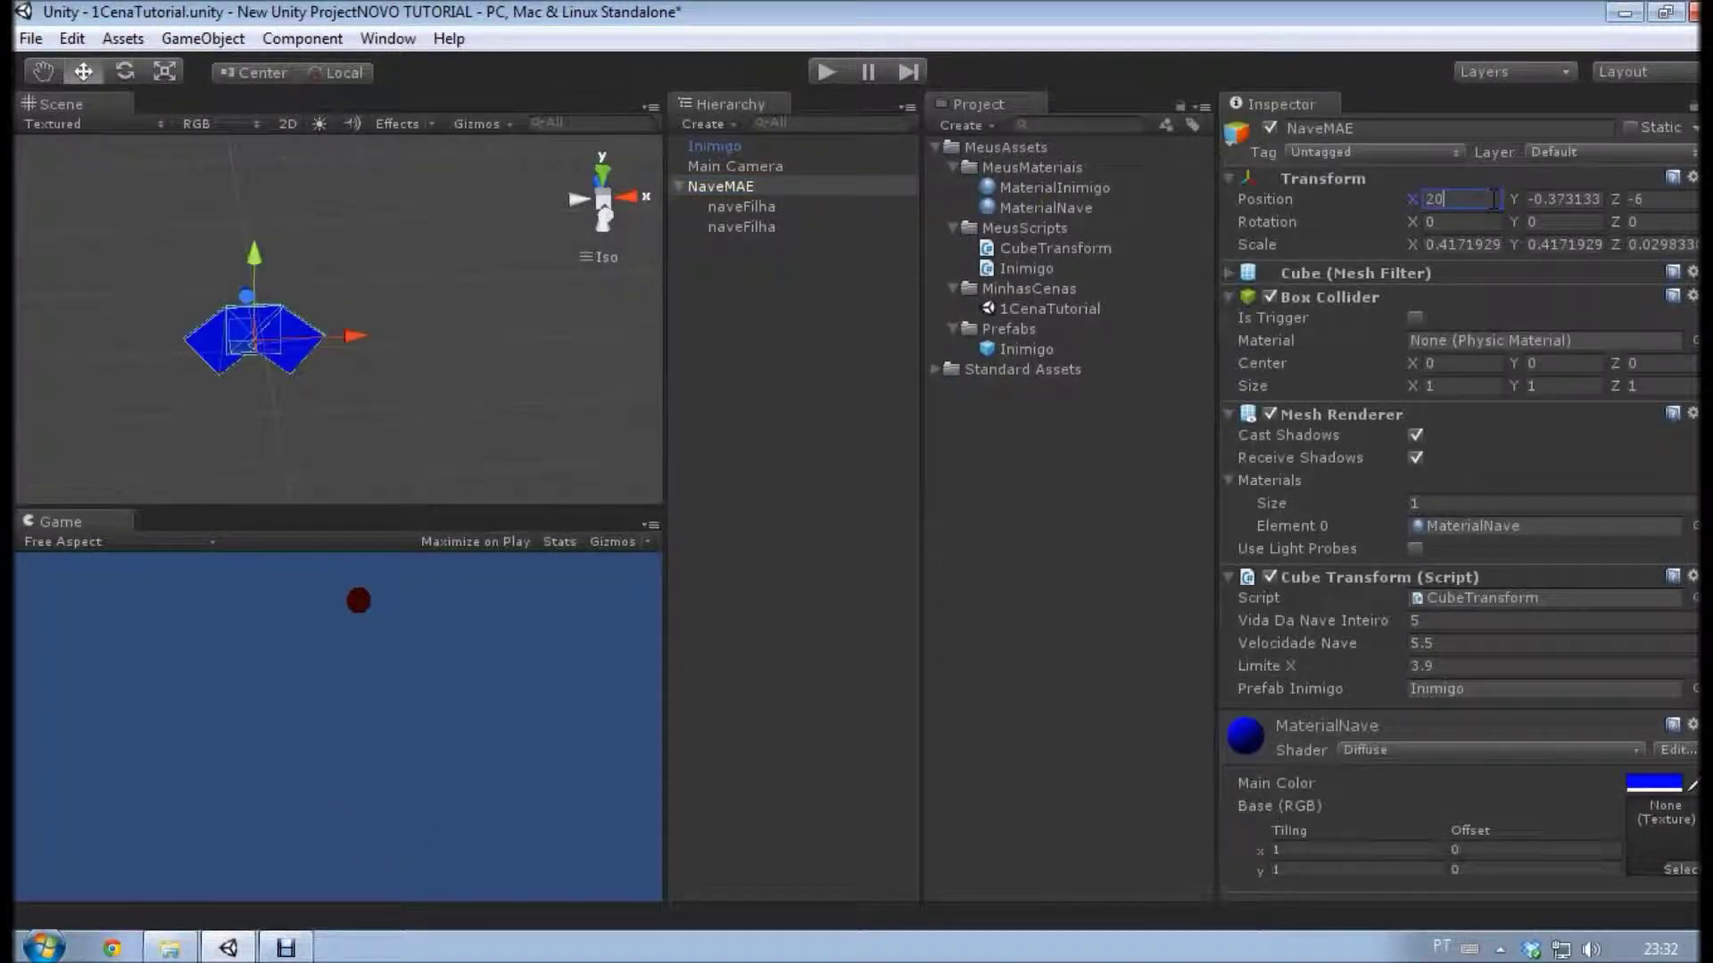
left_click(1371, 198)
double_click(714, 189)
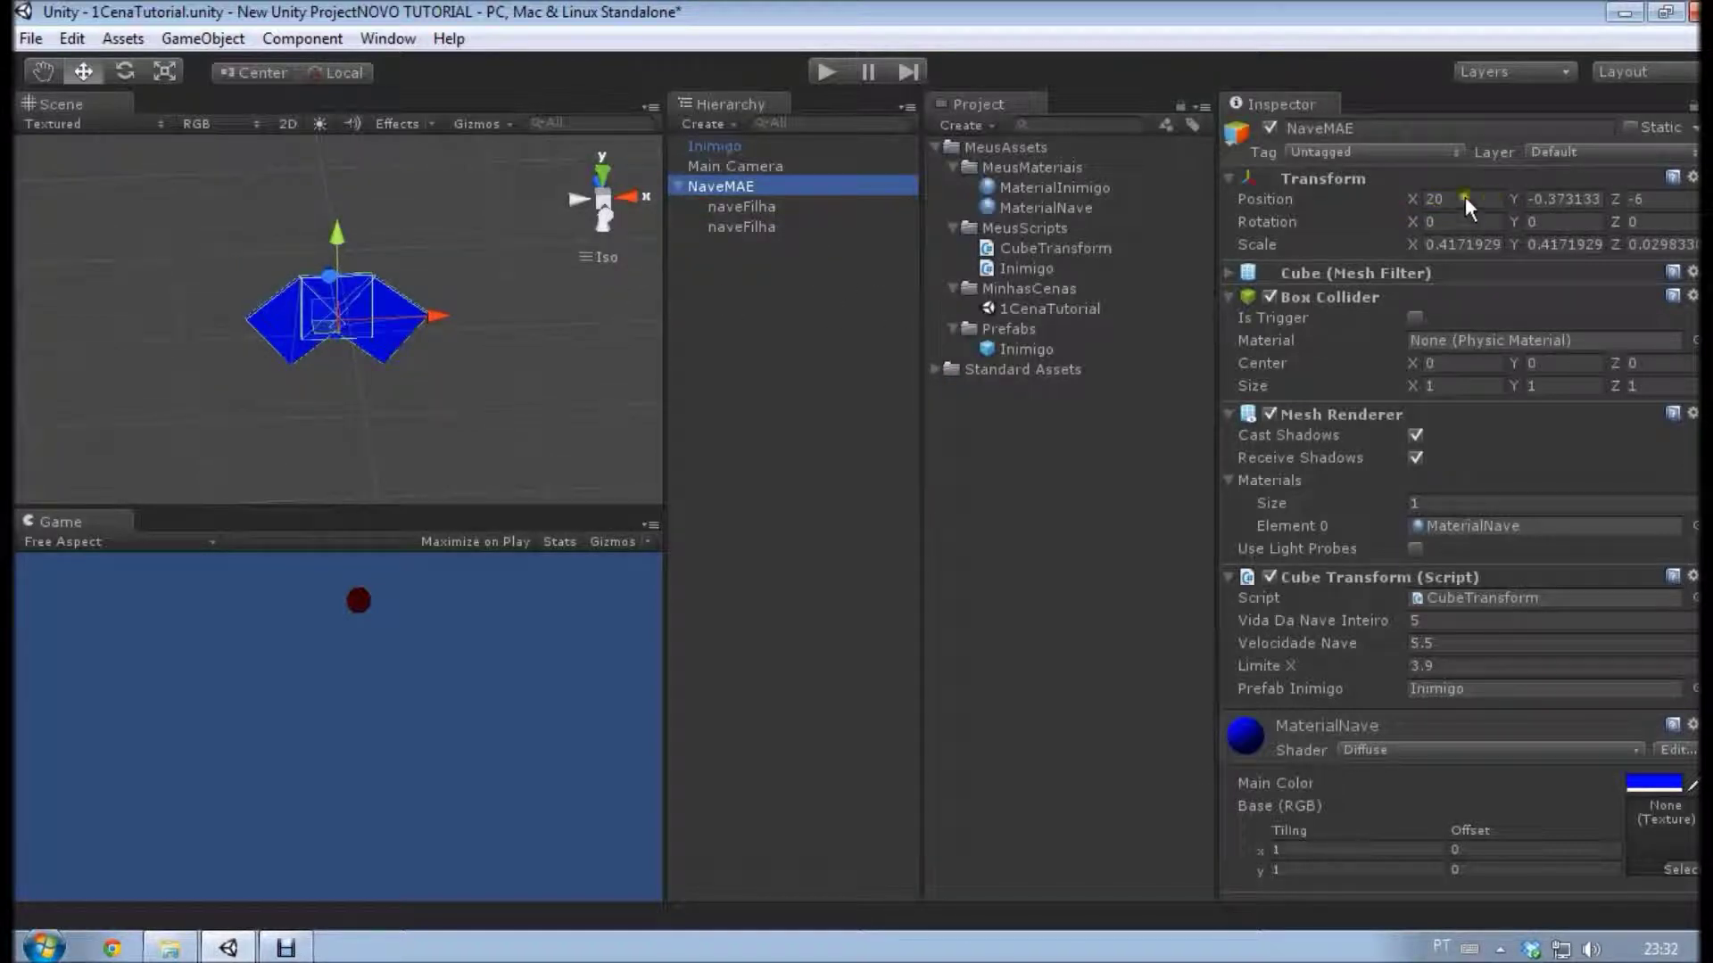
Frame the first naveFilha child in the scene view.
key("Down")
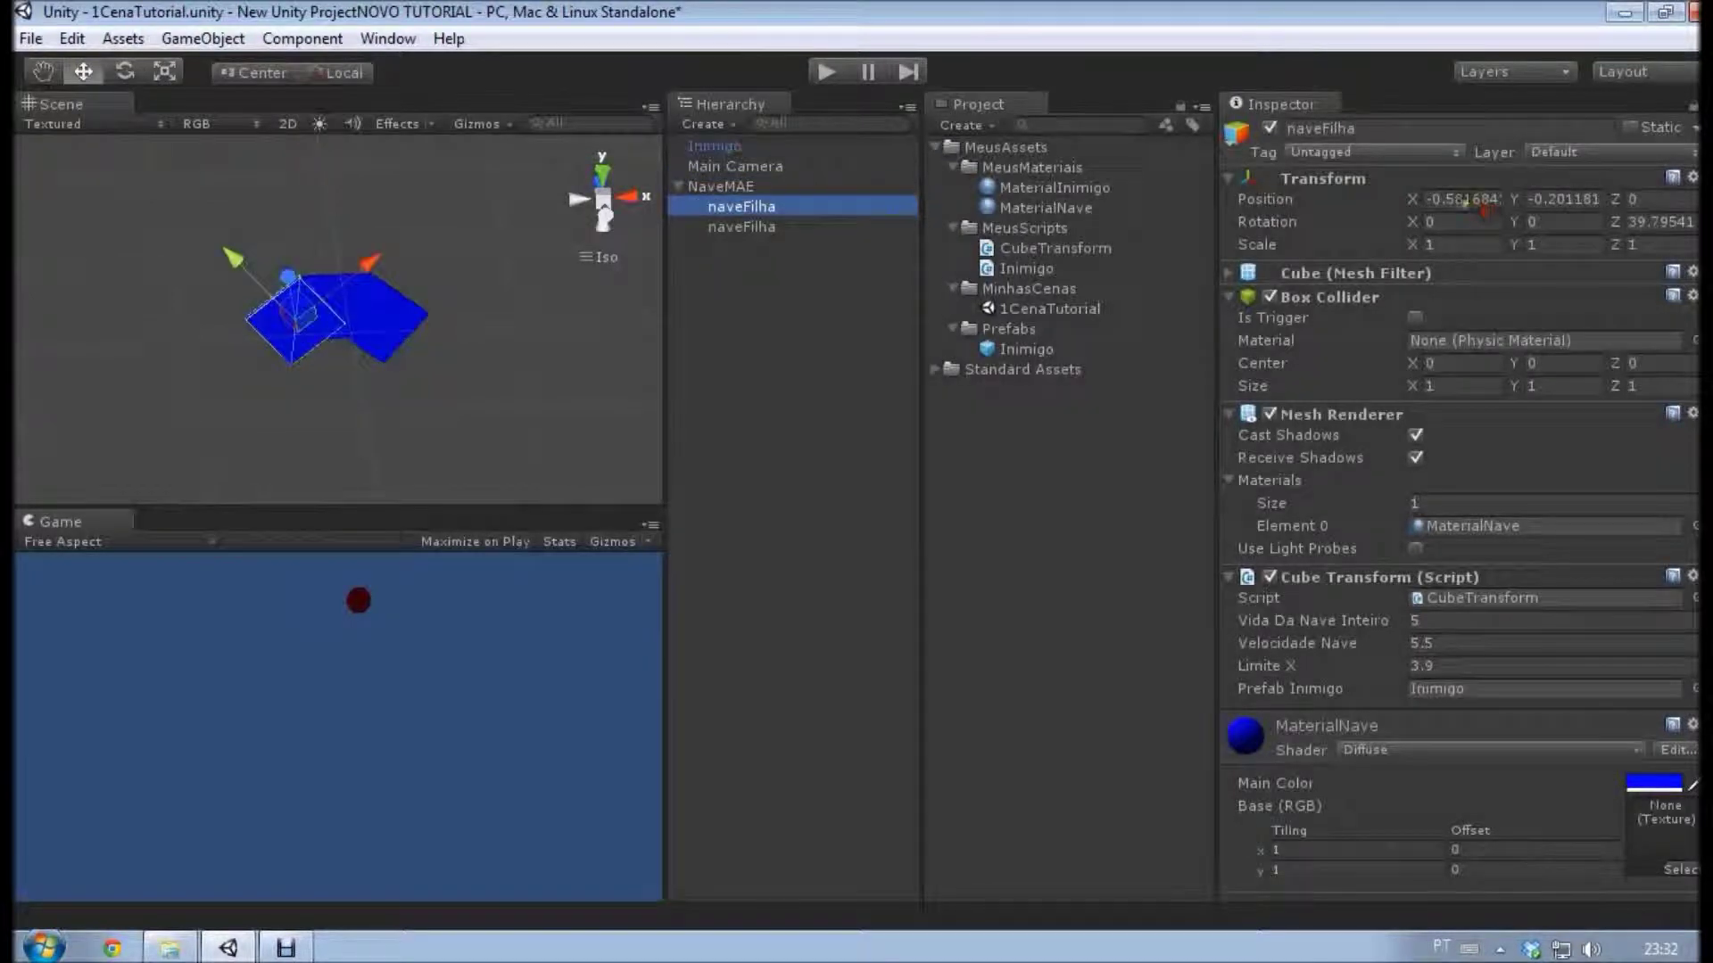
left_click(748, 206)
double_click(747, 201)
right_click_drag(462, 398, 454, 279)
left_click_drag(453, 279, 419, 308, "alt")
Switch between NaveMAE and both naveFilha children to compare their Position values.
left_click(726, 187)
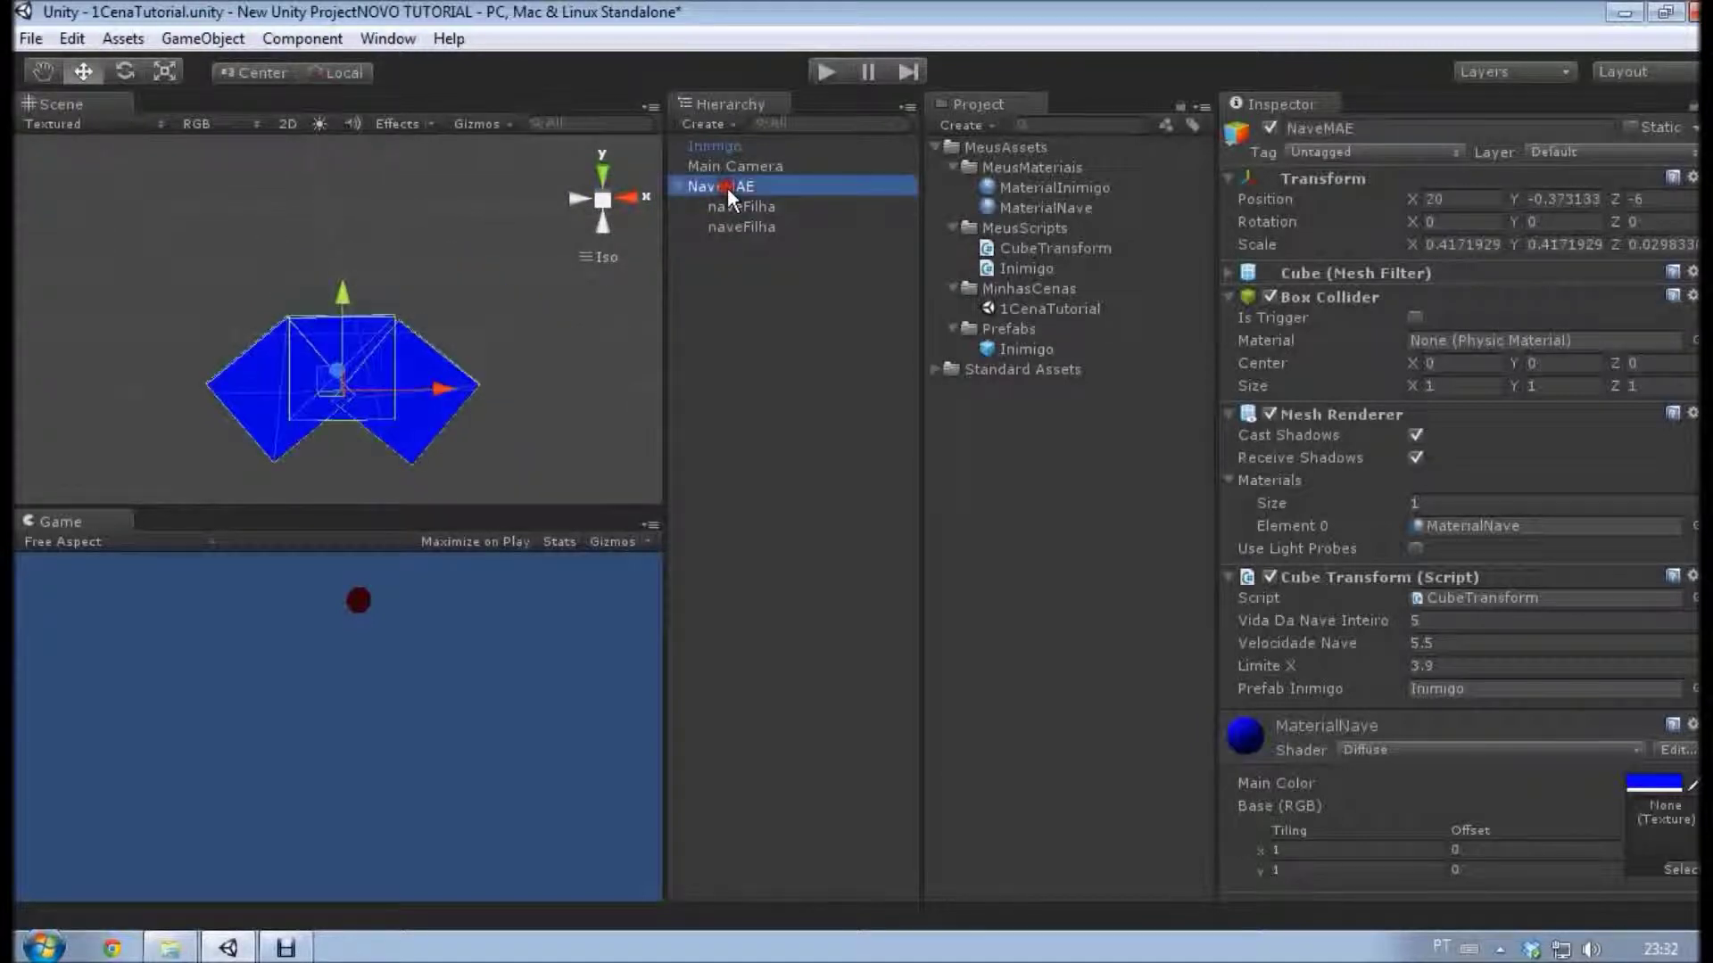
left_click(737, 226)
left_click(755, 208)
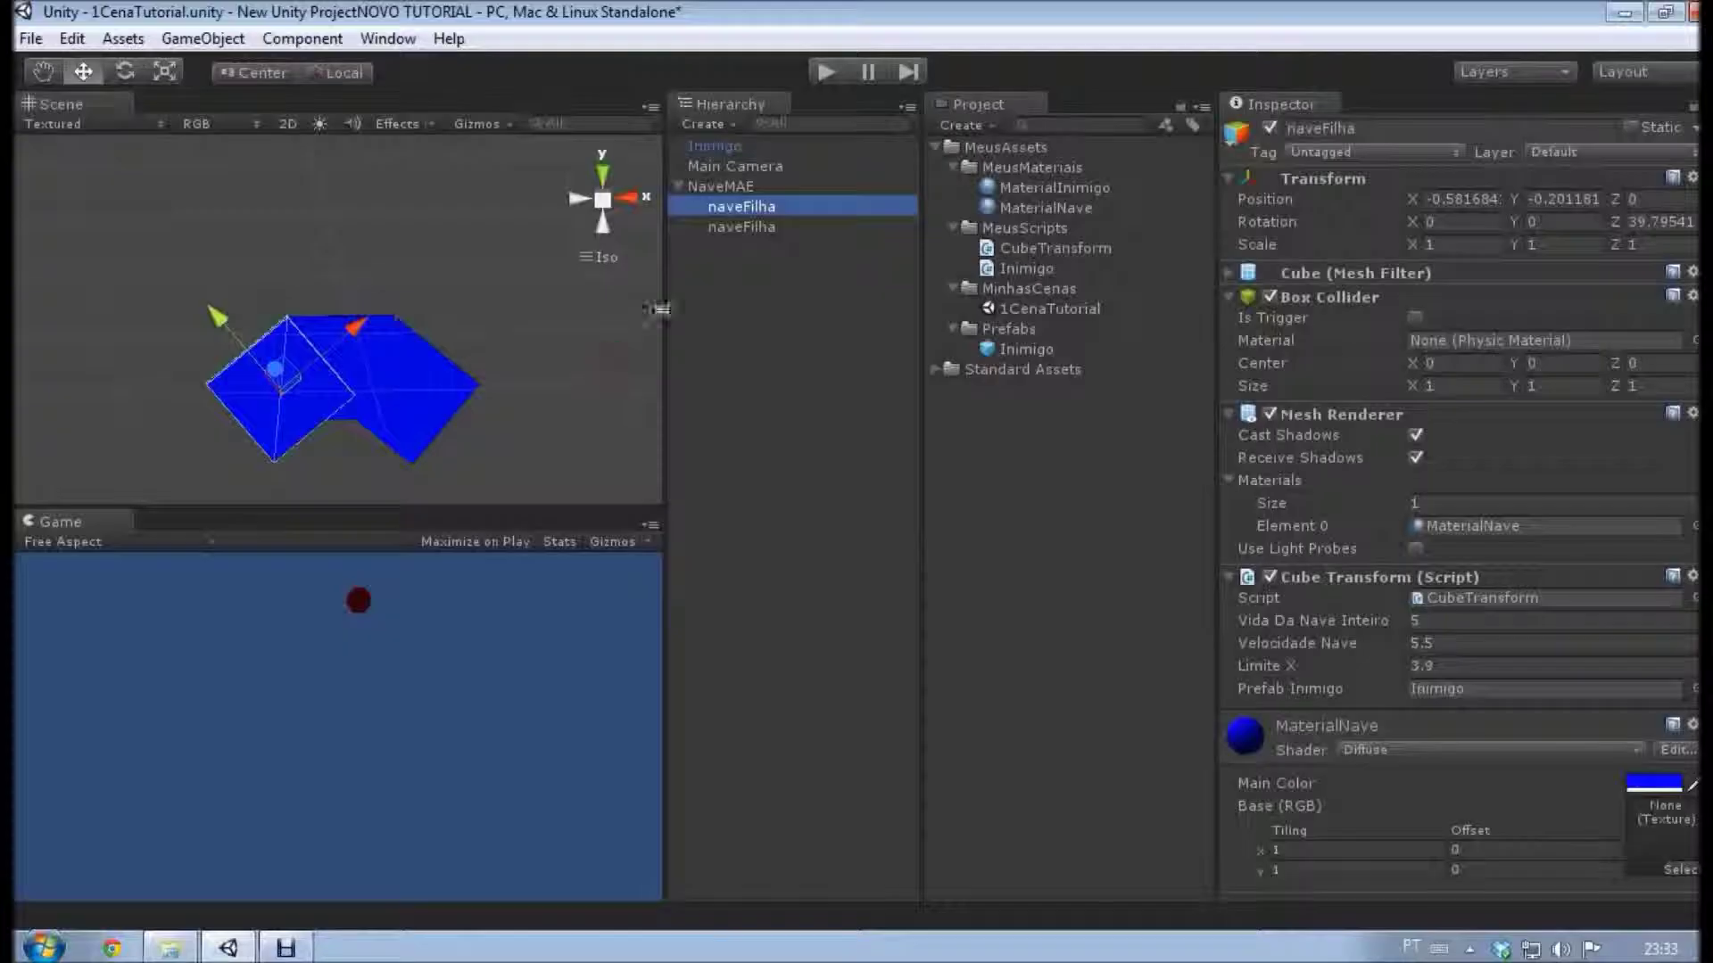
left_click(721, 214, "ctrl")
left_click(724, 212, "ctrl")
left_click(719, 223)
left_click(749, 205)
right_click_drag(413, 283, 494, 361)
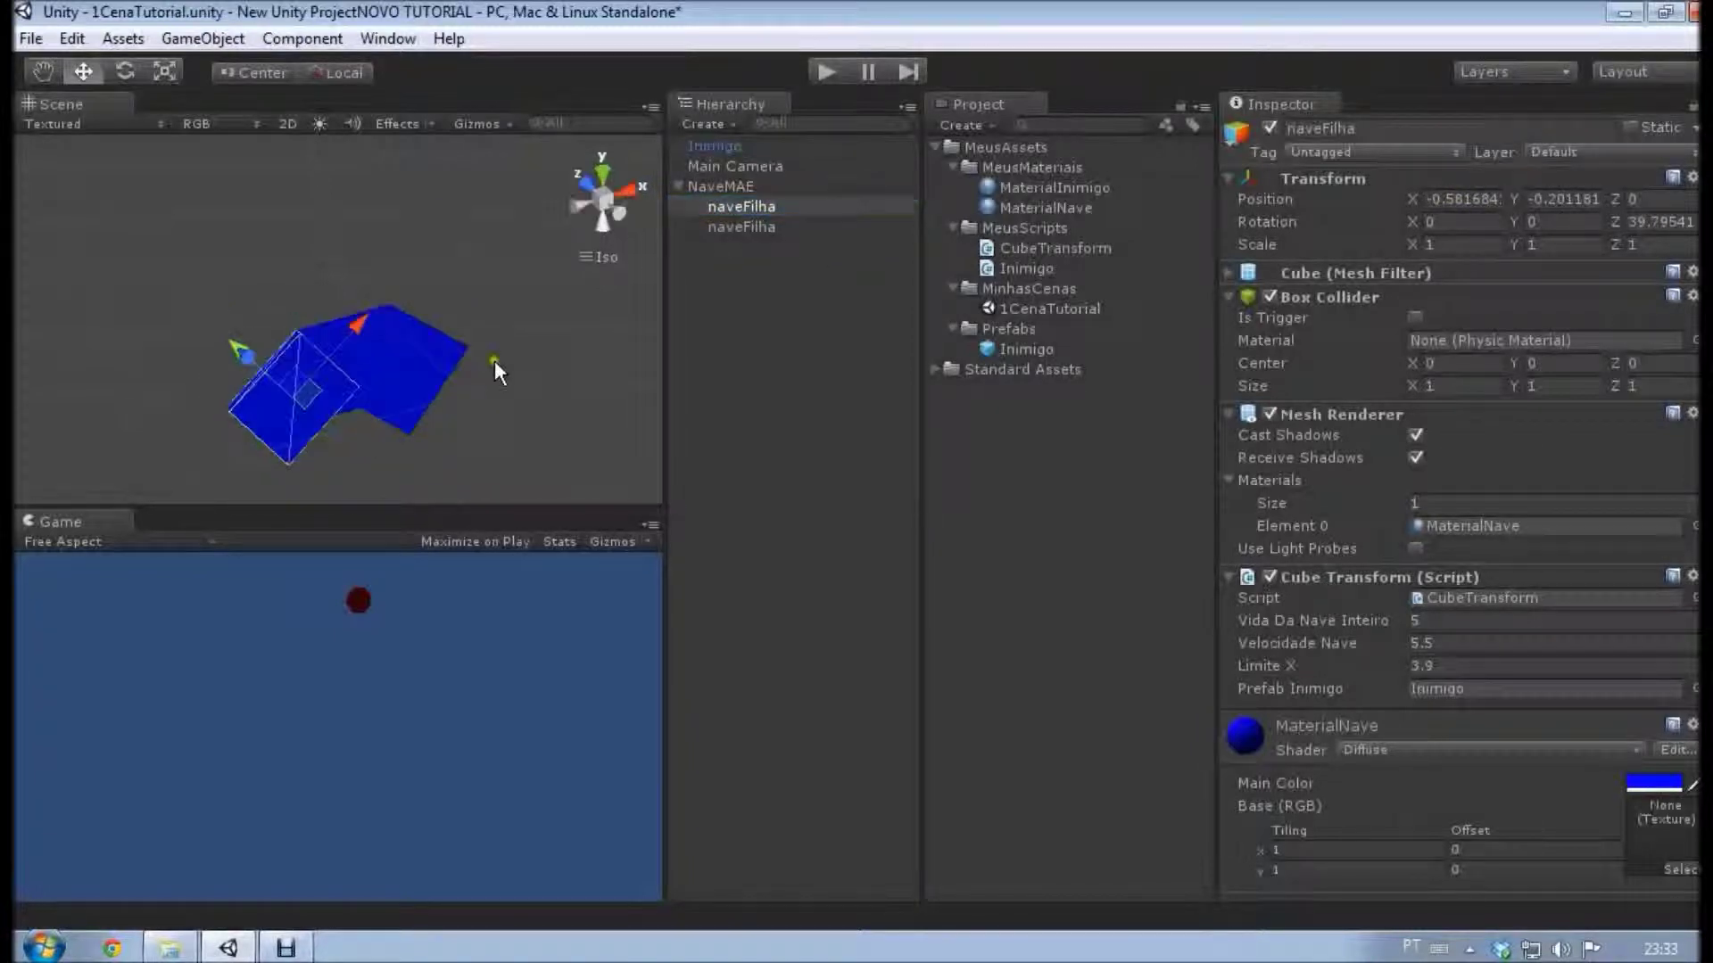
Set the first naveFilha's Position X to 0 so it centres on NaveMAE.
double_click(747, 205)
left_click(1463, 198)
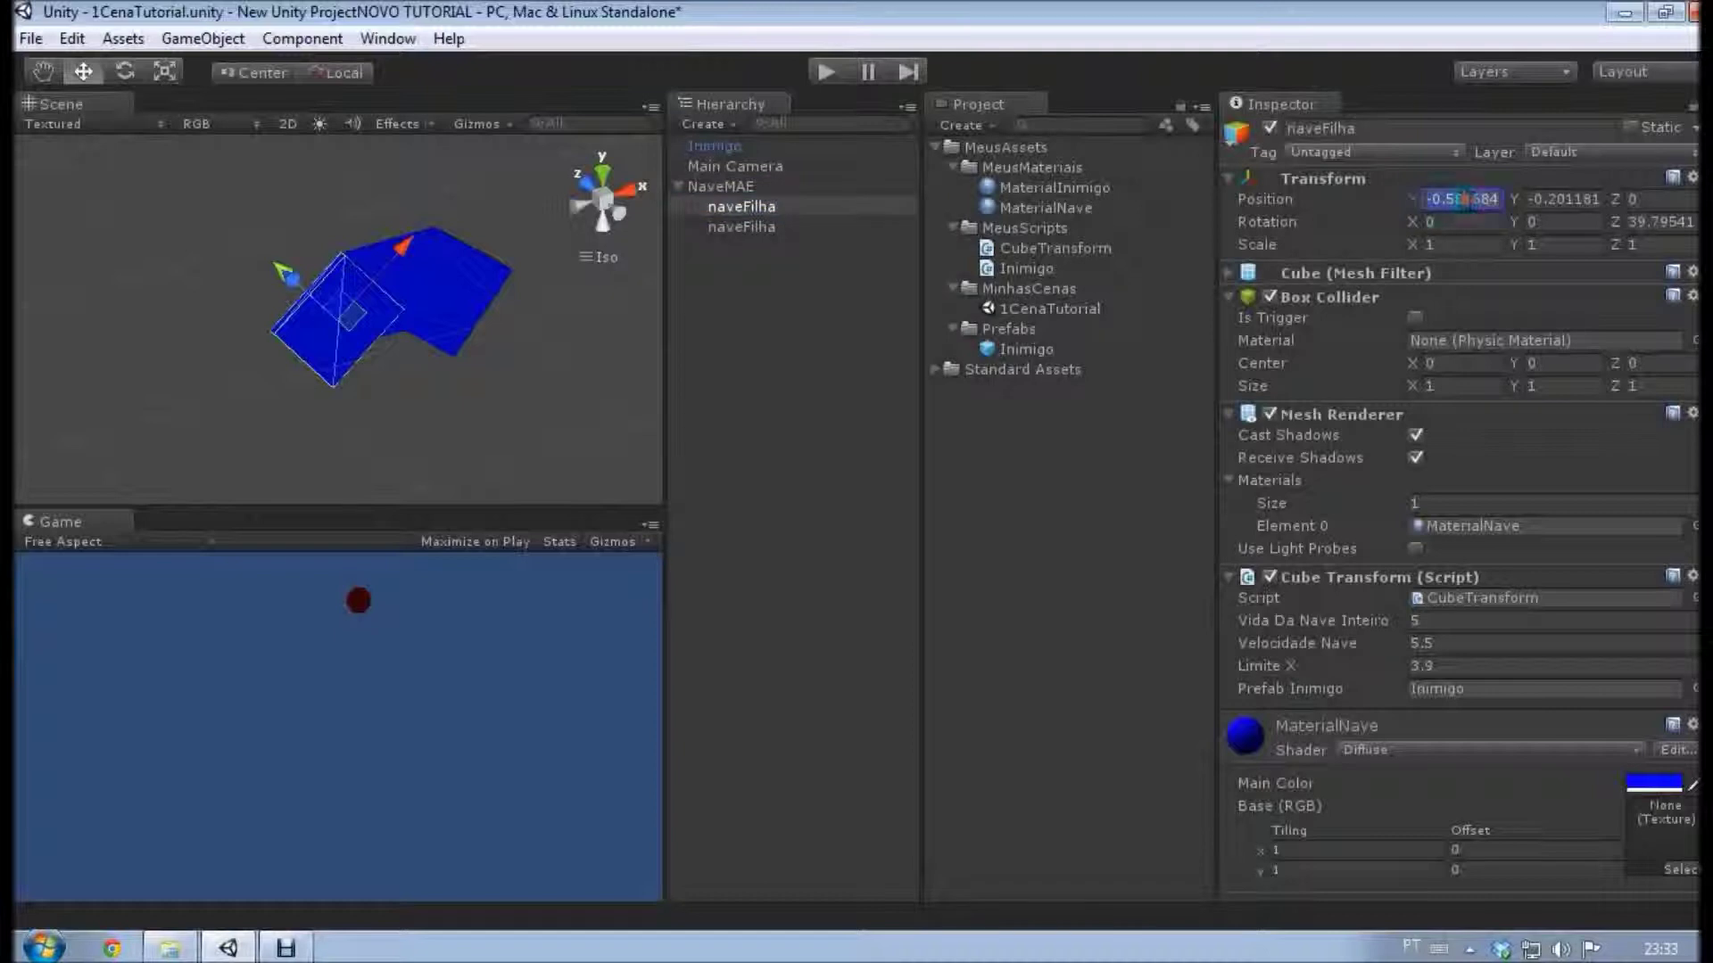
type("0")
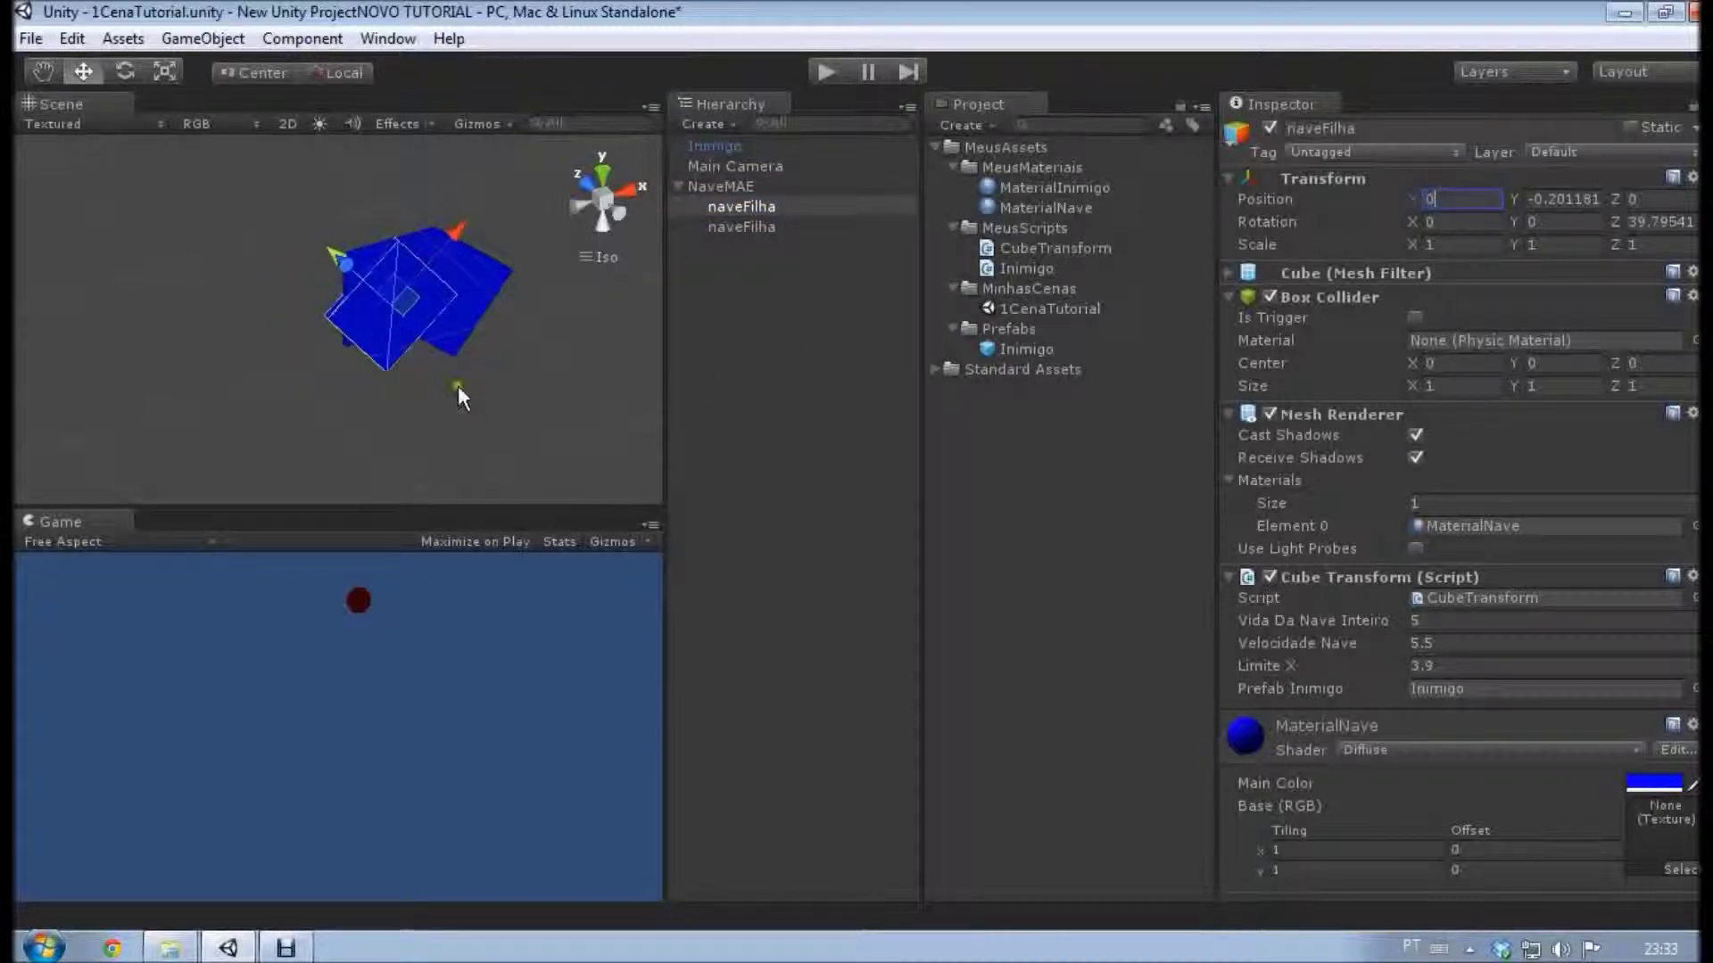
left_click_drag(457, 386, 656, 222, "alt")
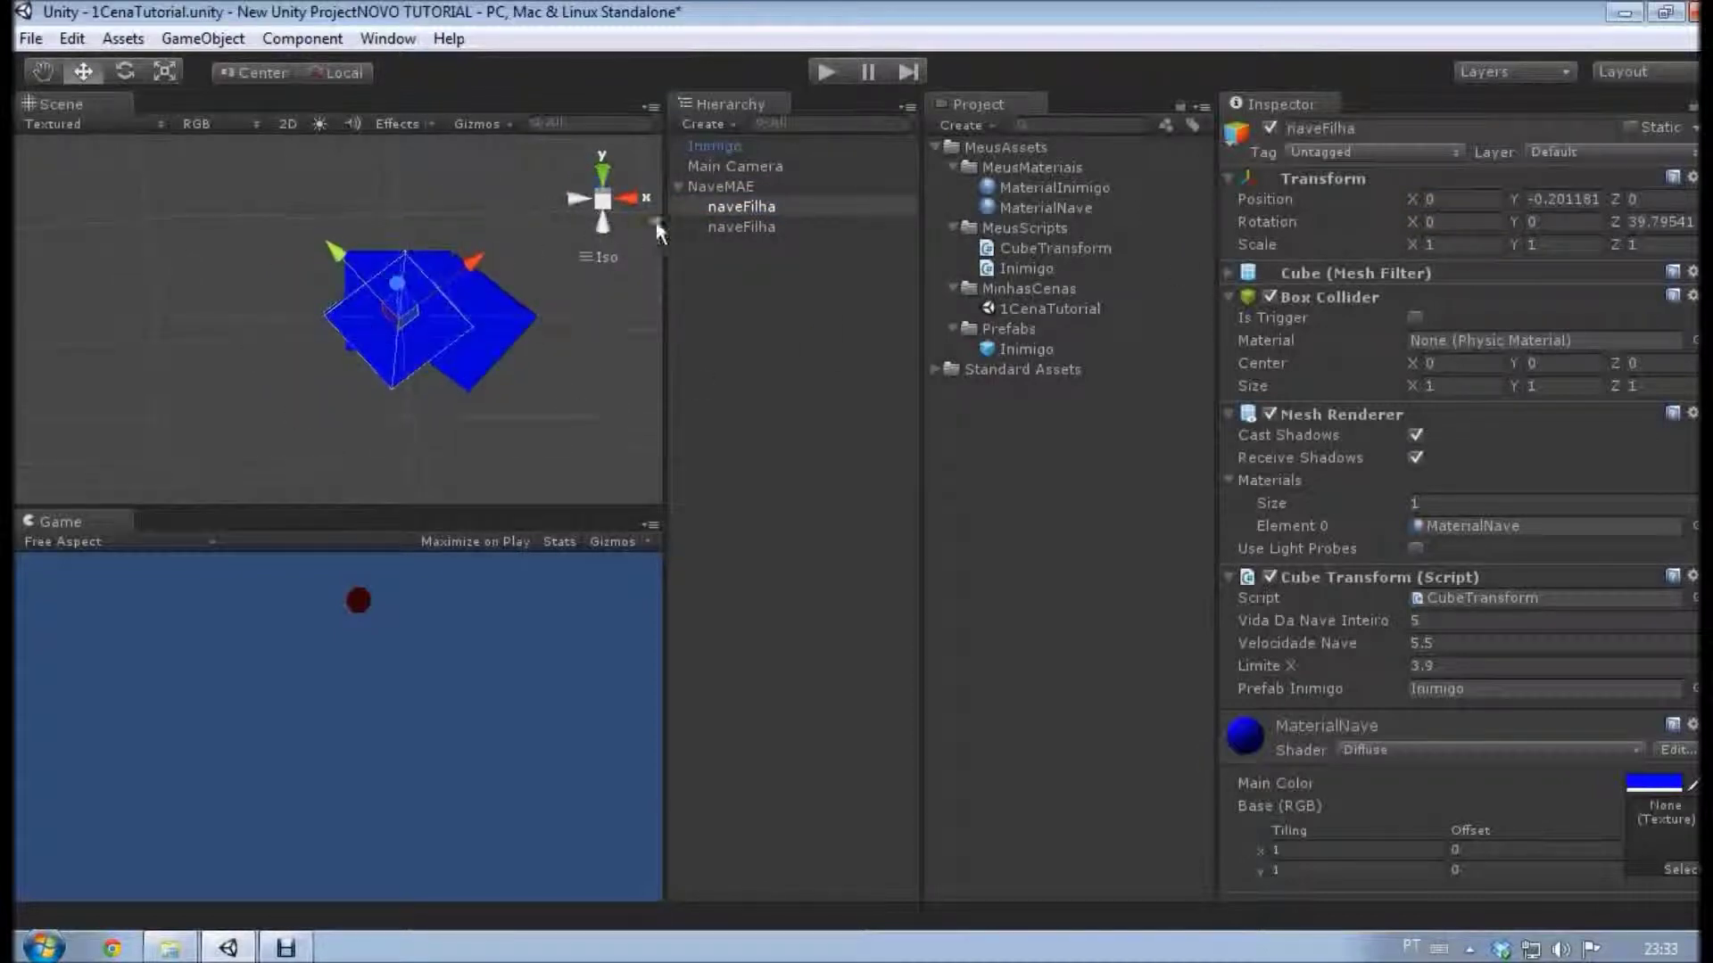
Drag NaveMAE right along X to about 21.94.
double_click(731, 185)
left_click_drag(344, 369, 430, 376)
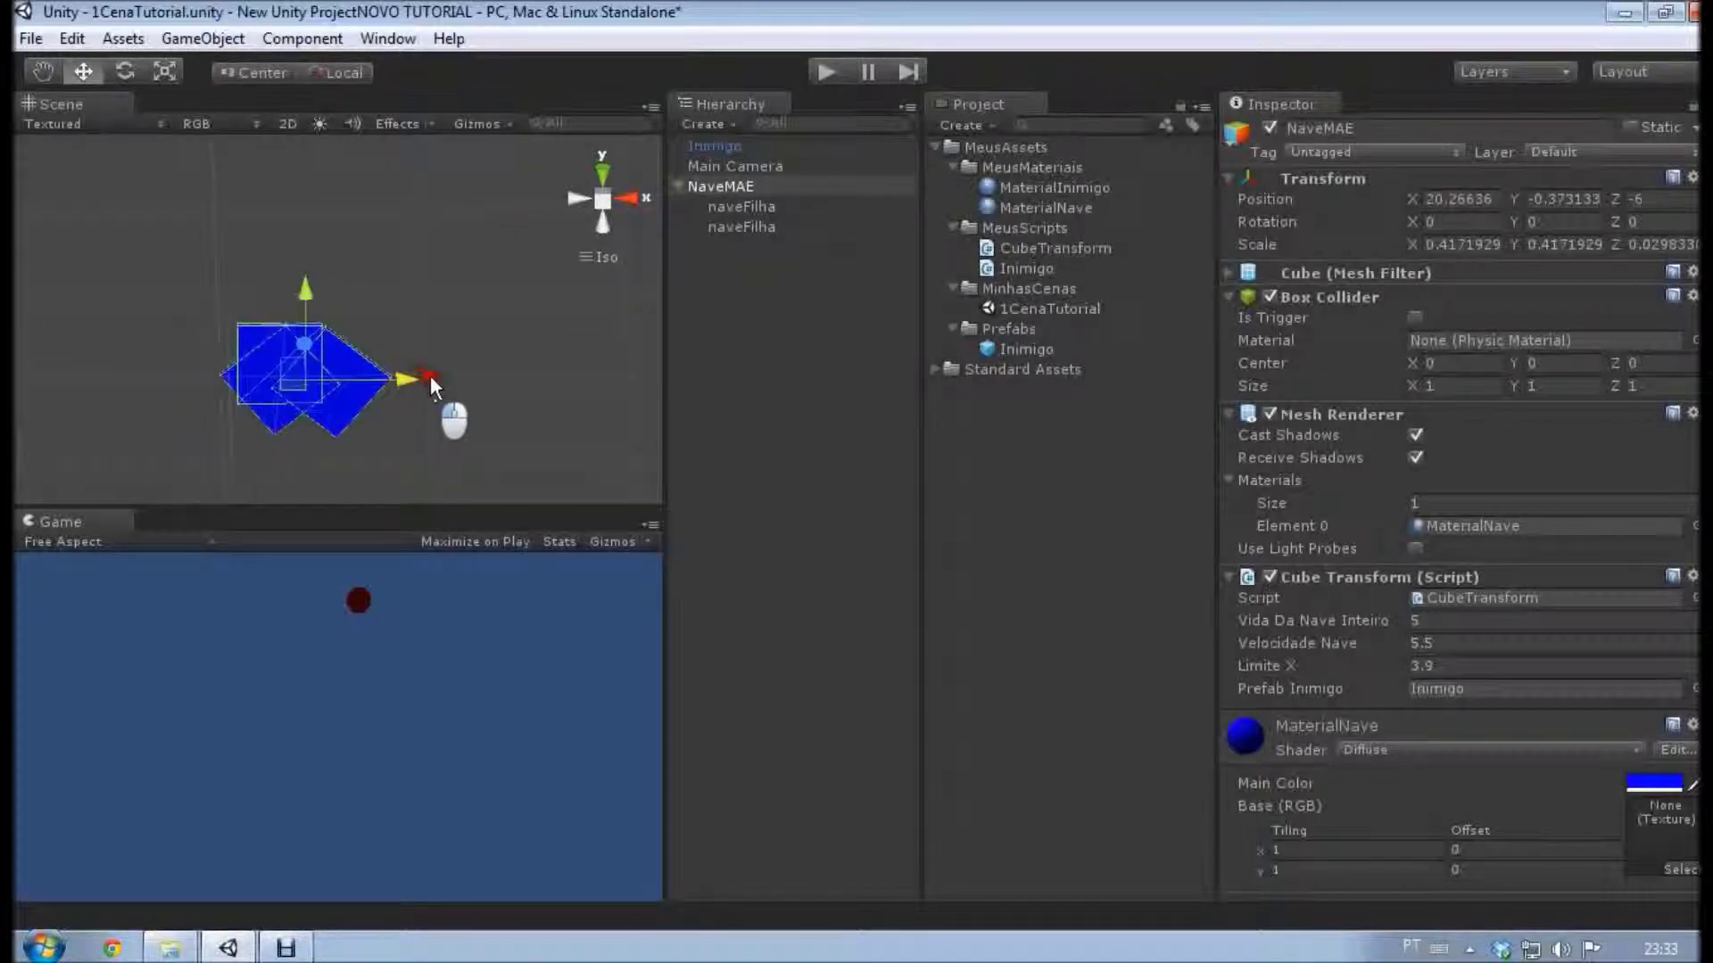
left_click(739, 207)
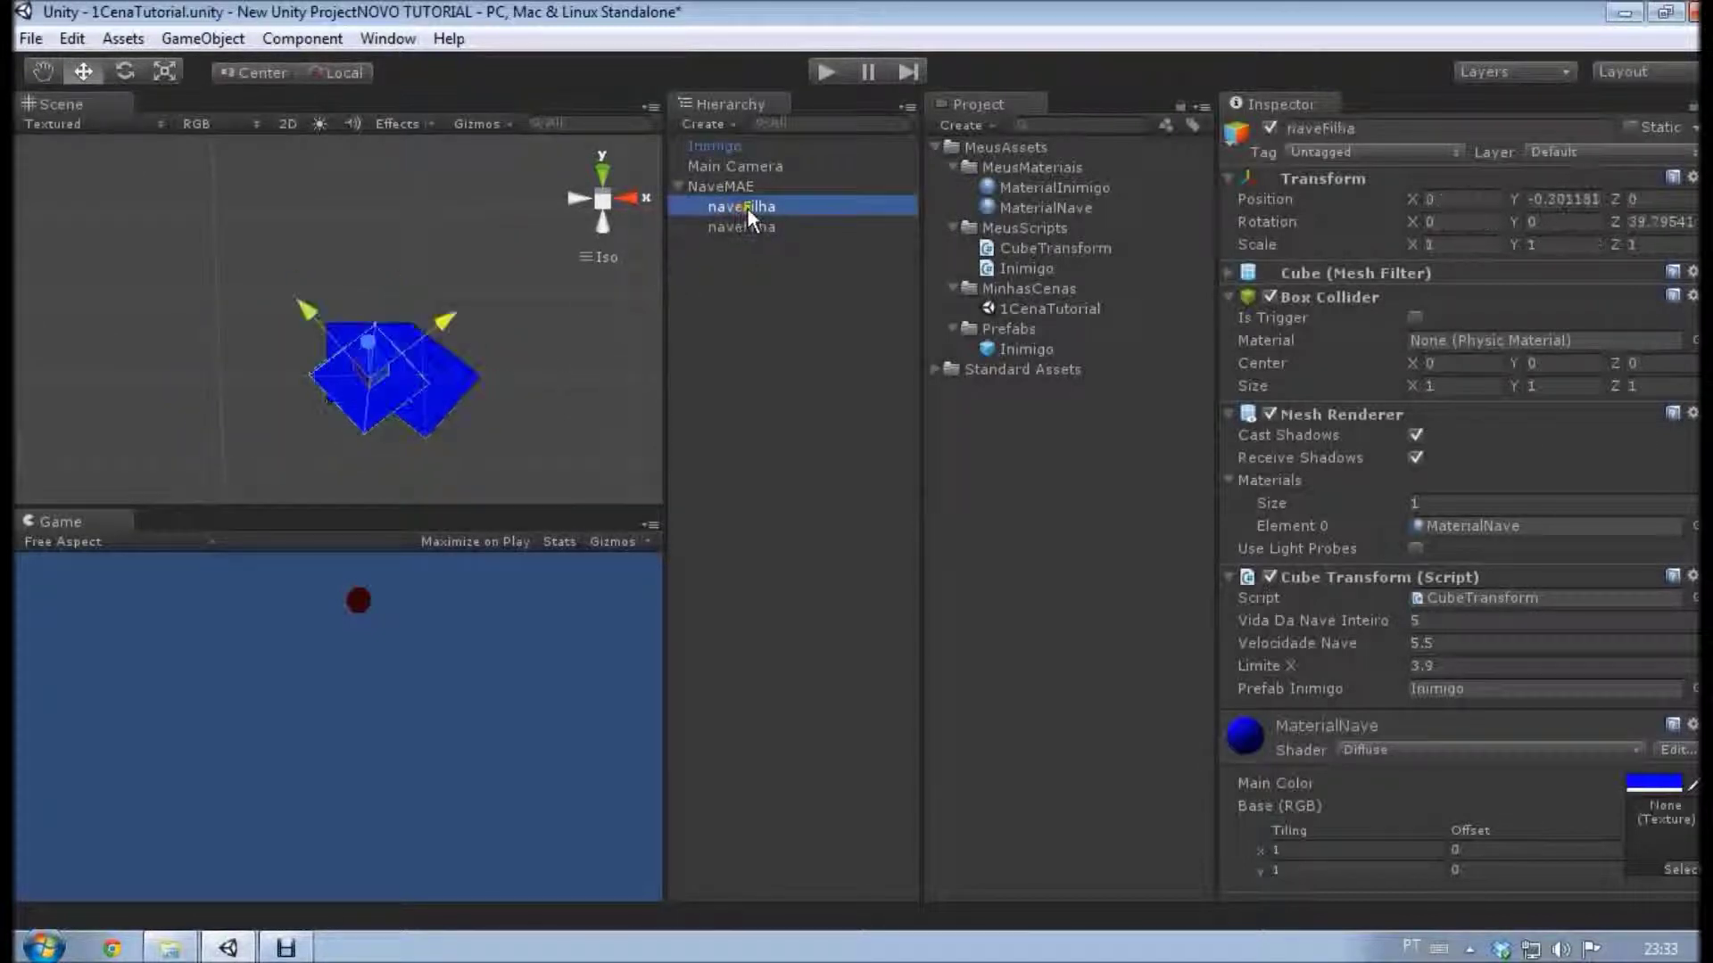
double_click(730, 185)
middle_click_drag(549, 246, 430, 233)
left_click_drag(389, 342, 628, 300)
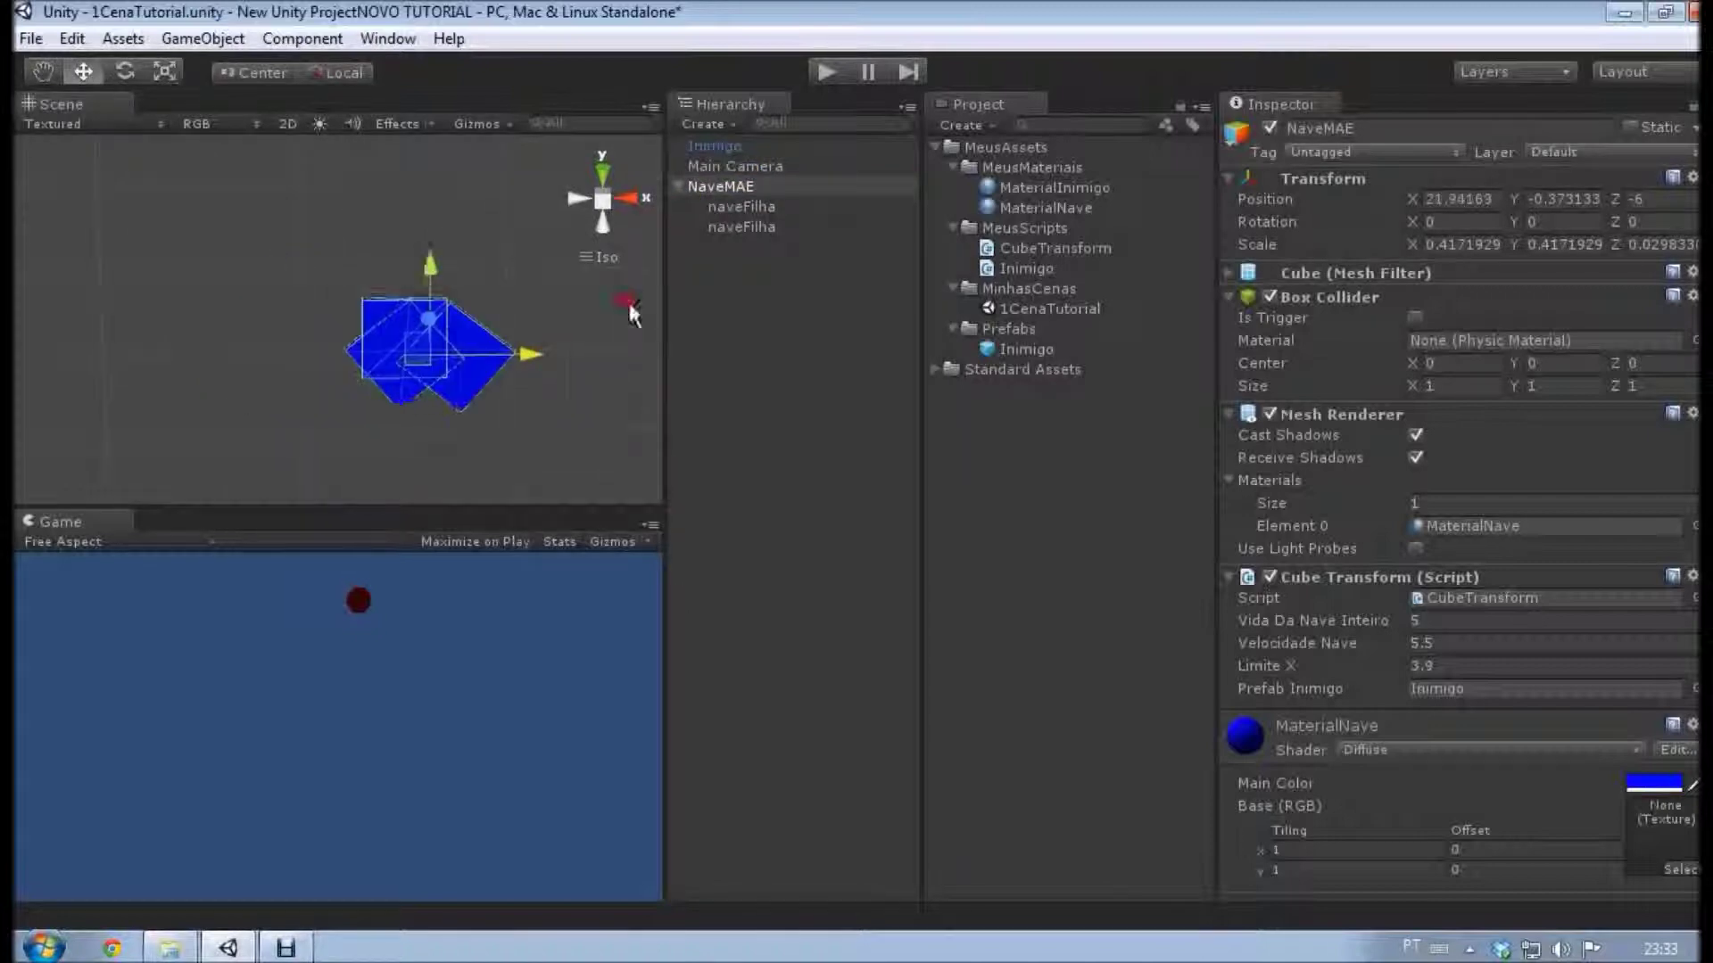
Select the first naveFilha, tilt the view, and start editing its Position X.
left_click(769, 206)
middle_click_drag(402, 253, 342, 228)
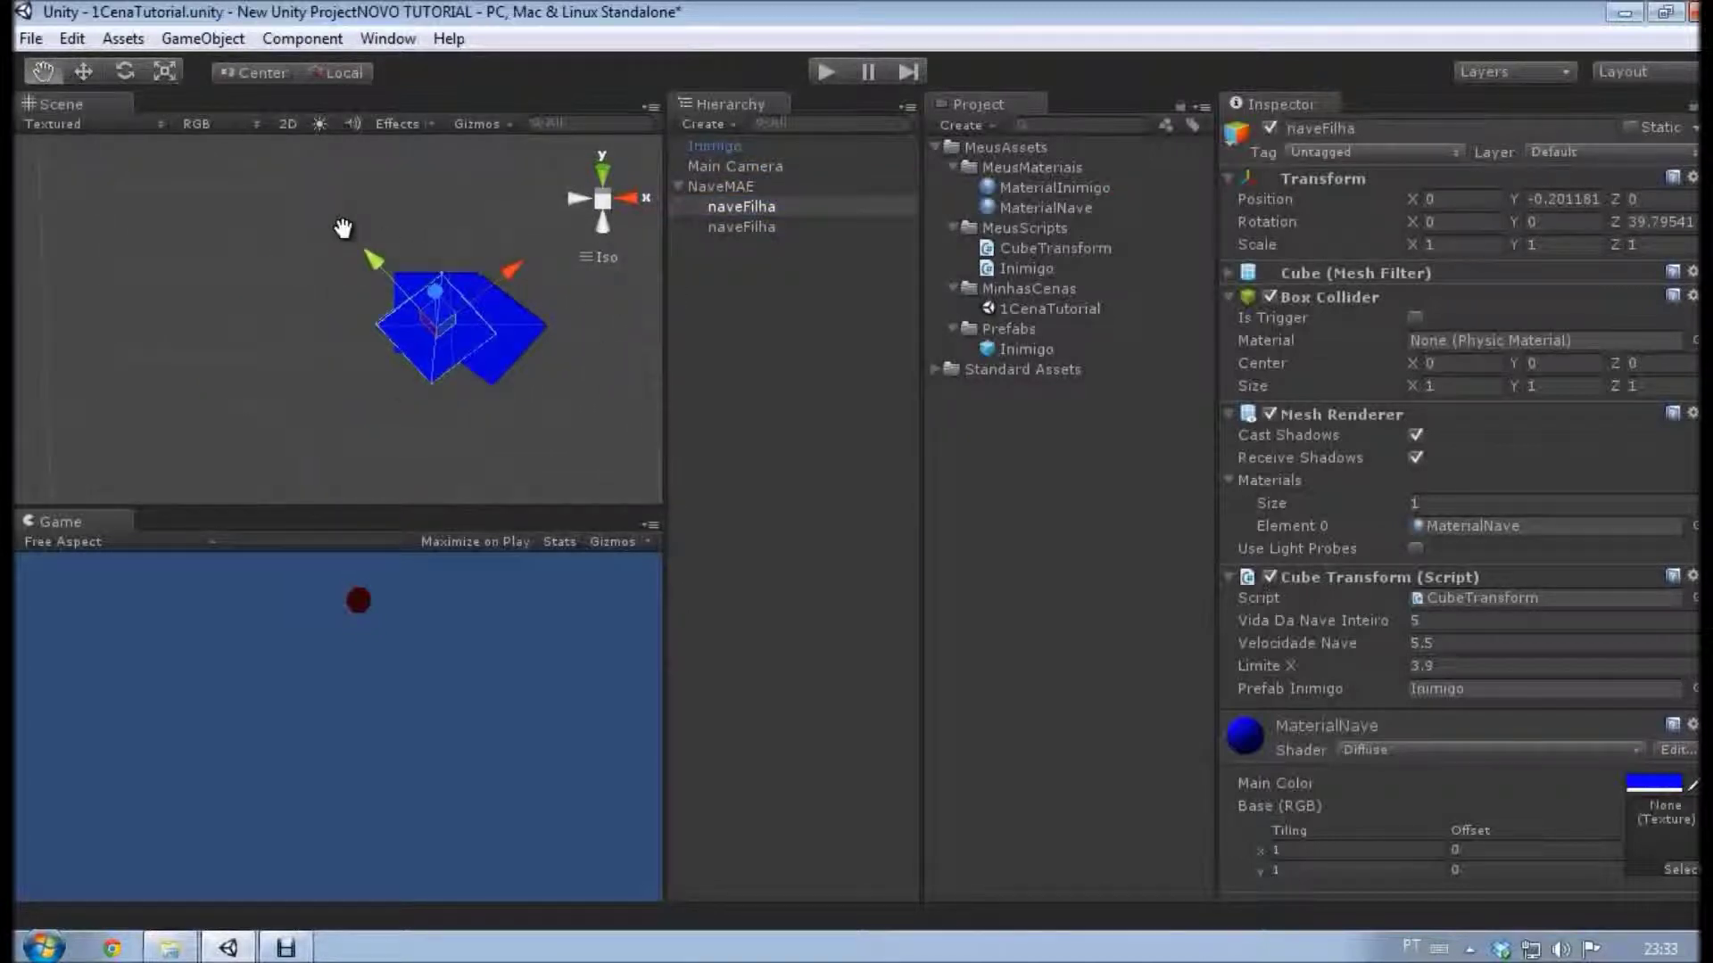
right_click_drag(417, 276, 472, 387)
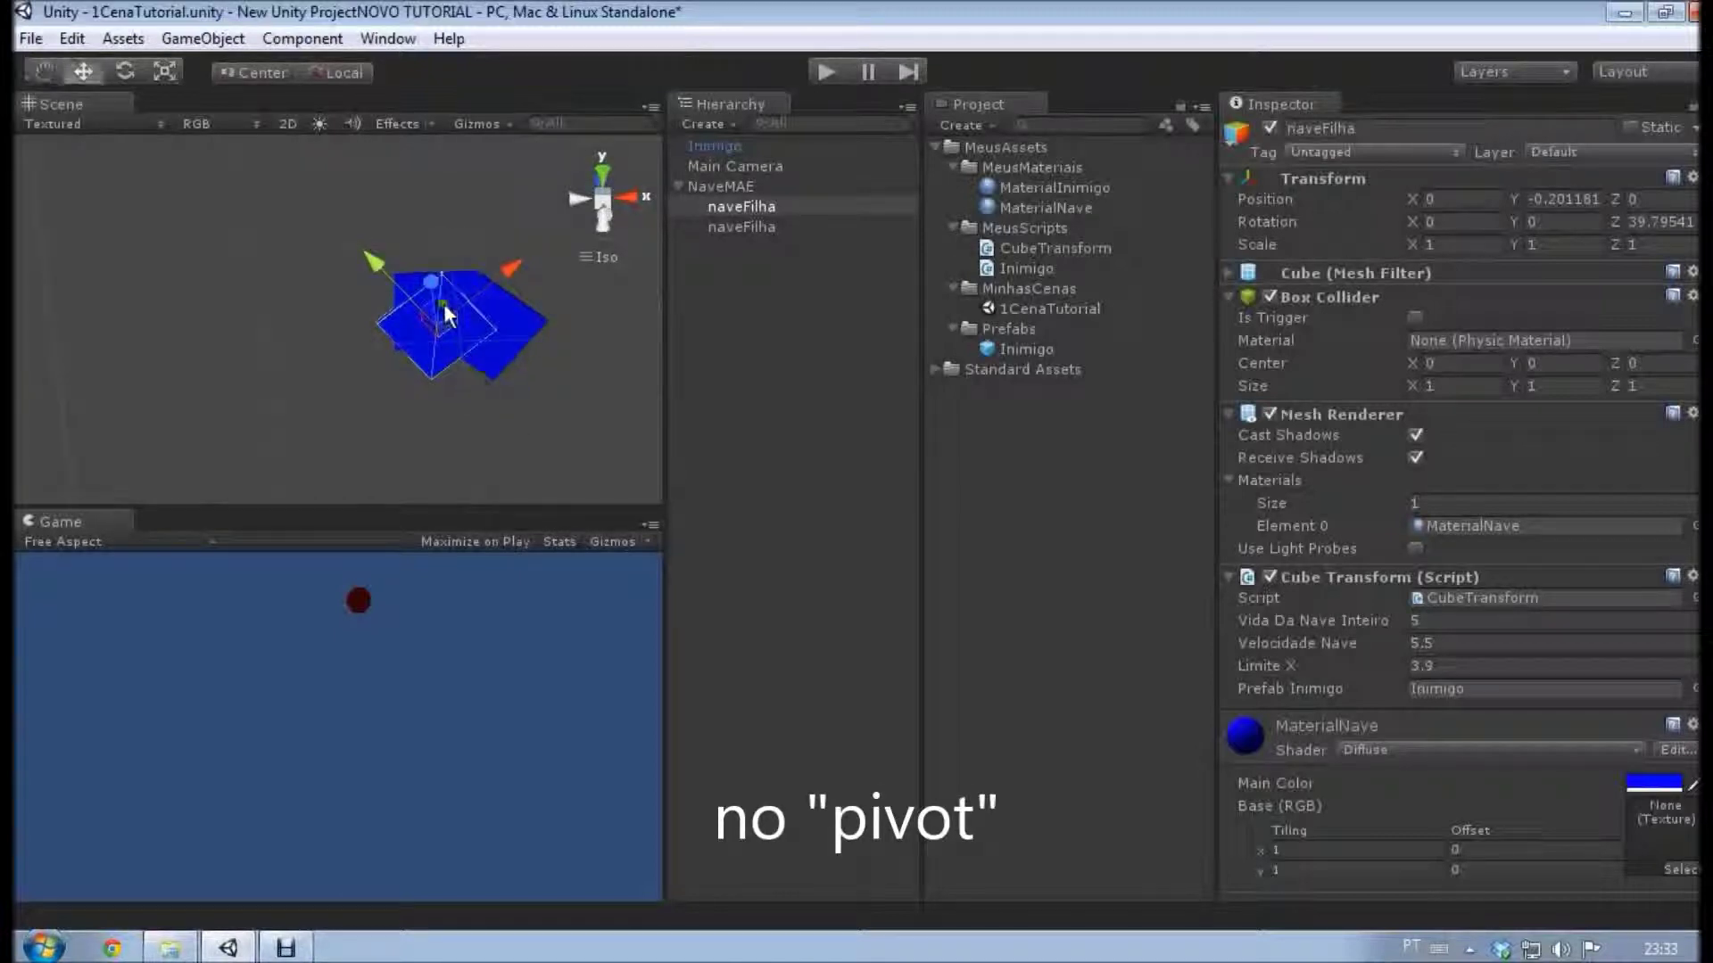
left_click_drag(446, 315, 439, 299, "alt")
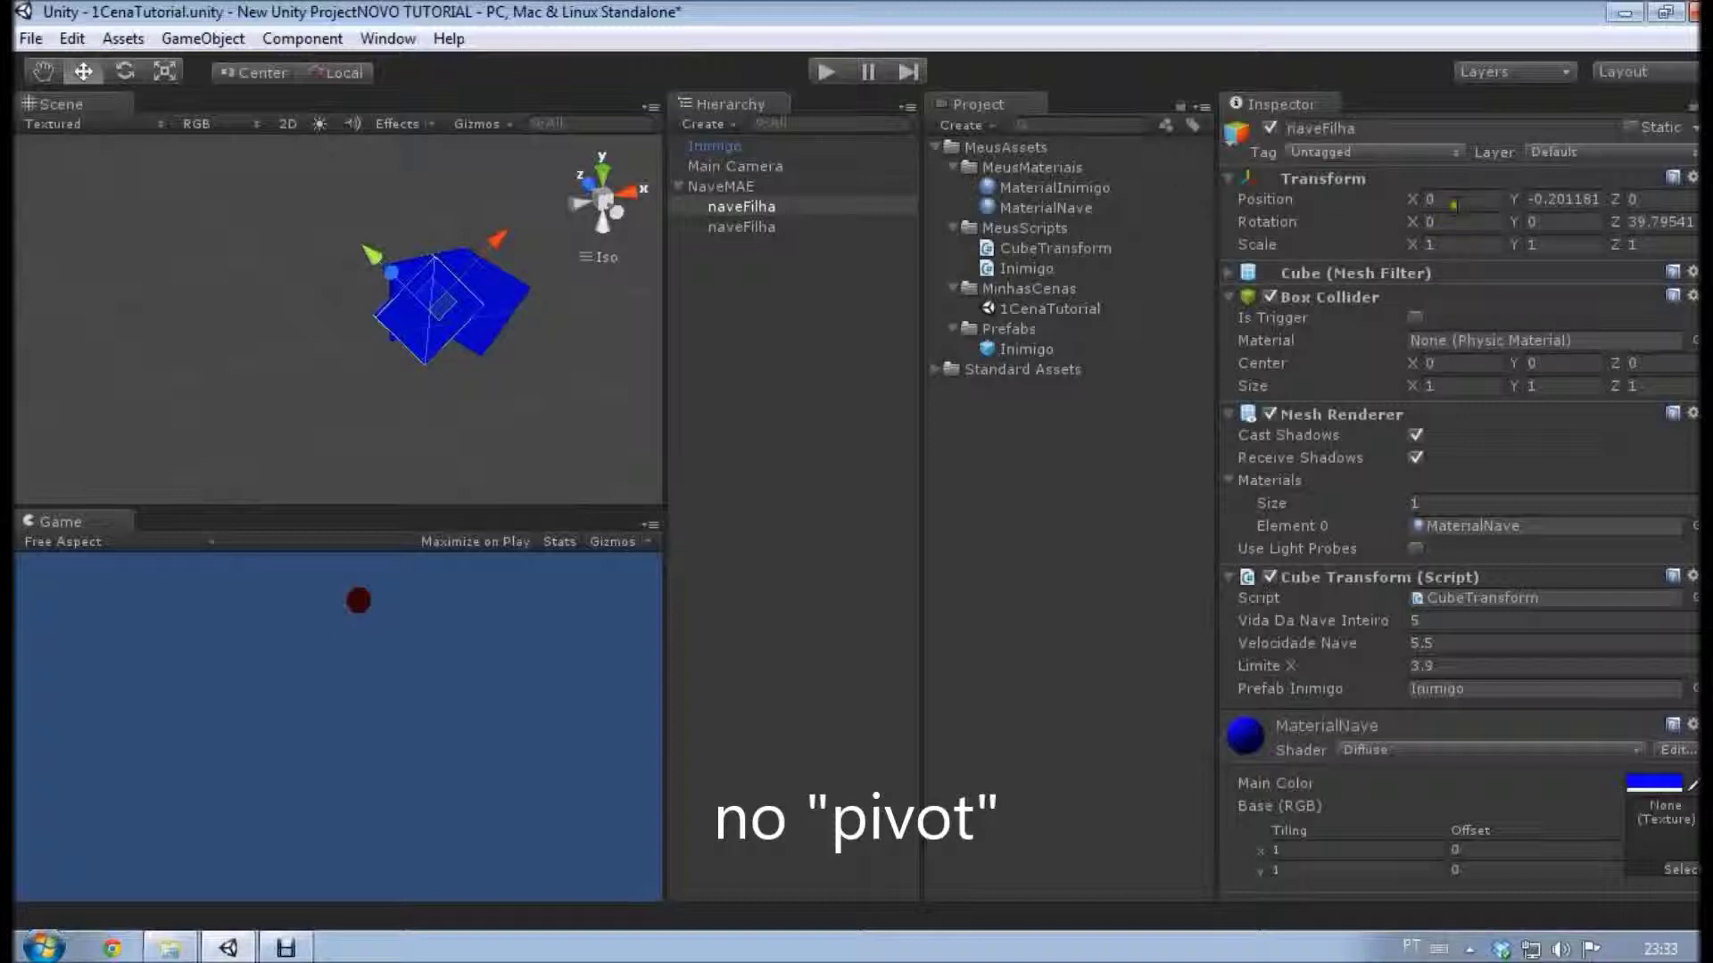
left_click(1454, 200)
Set the first naveFilha's Position X to 10 and zoom out to see the cubes.
type("10")
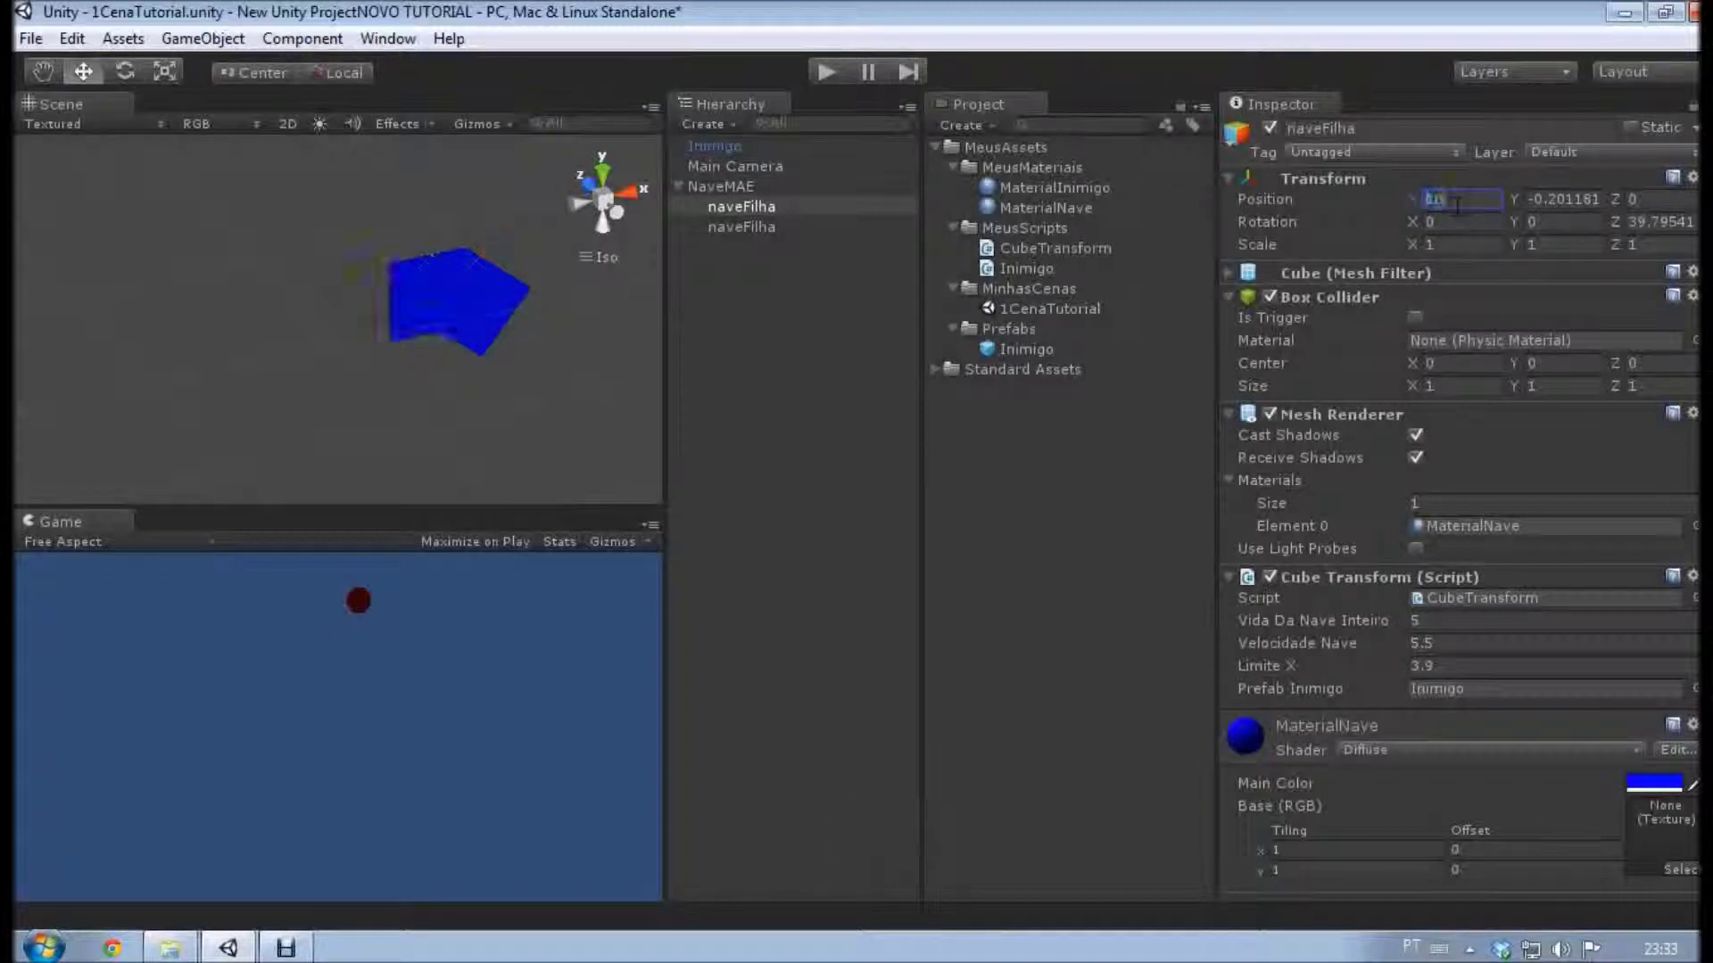
key("Return")
right_click_drag(259, 314, 758, 314, "alt")
right_click_drag(386, 308, 388, 308, "alt")
left_click_drag(757, 206, 725, 186)
Switch between NaveMAE and the naveFilha children to compare their X positions.
left_click(744, 186)
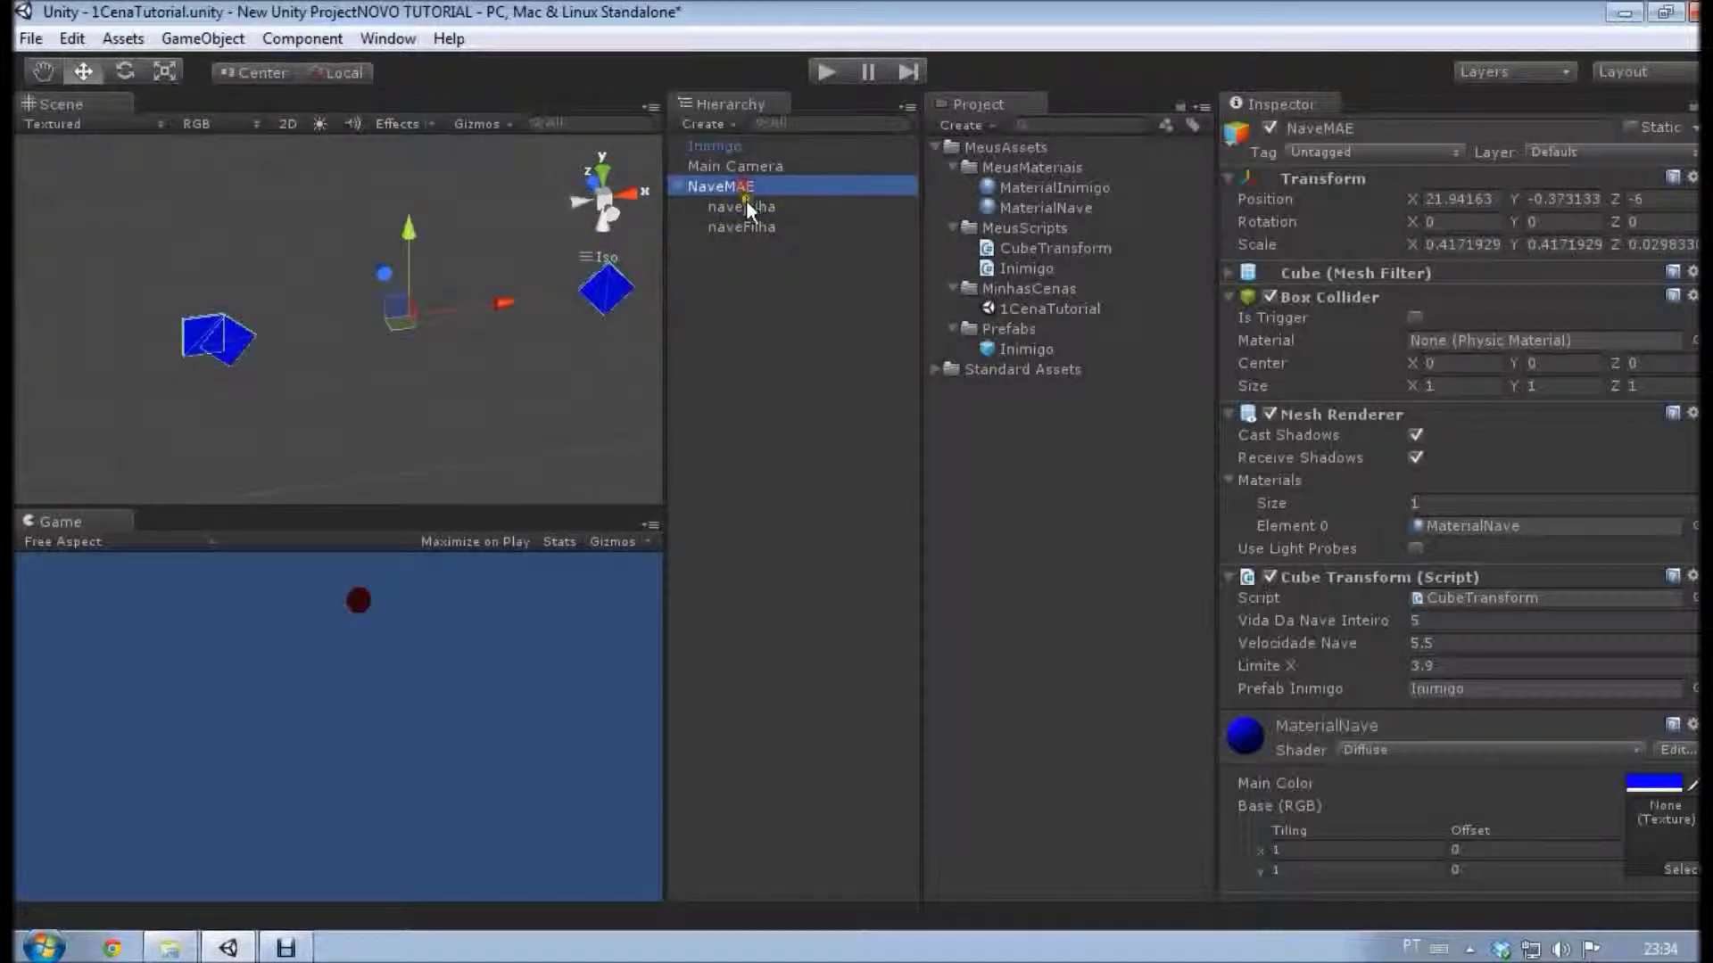
left_click(746, 203)
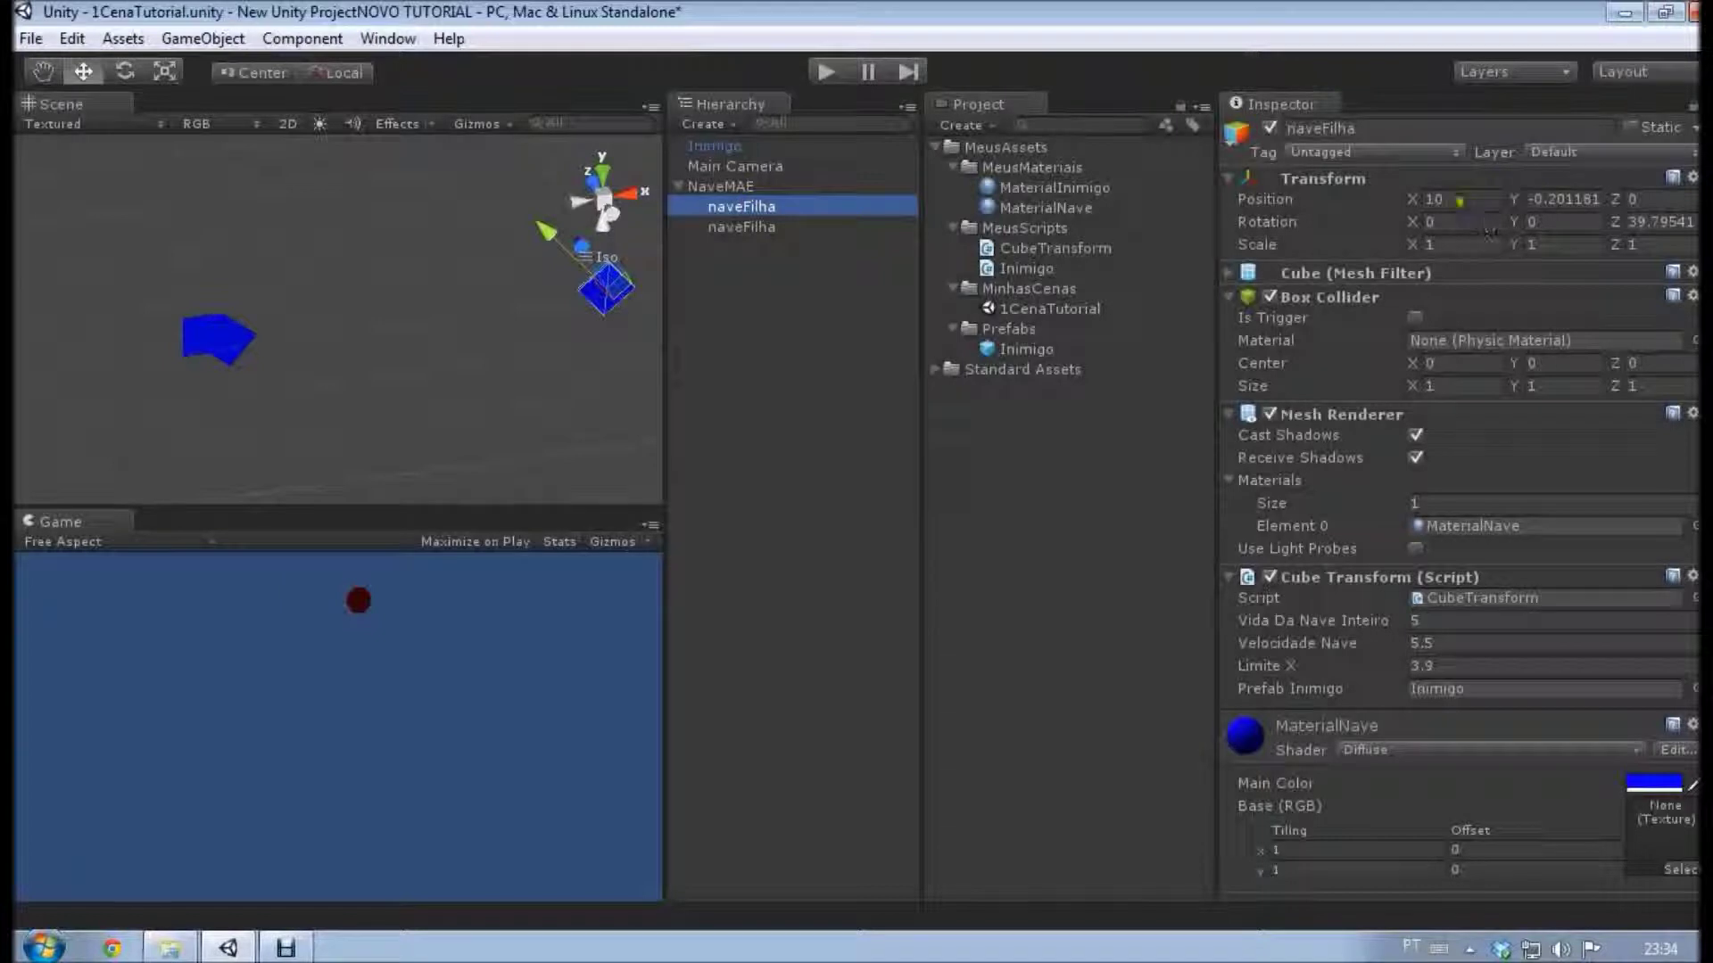
left_click(1460, 200)
left_click(757, 207)
left_click(753, 185)
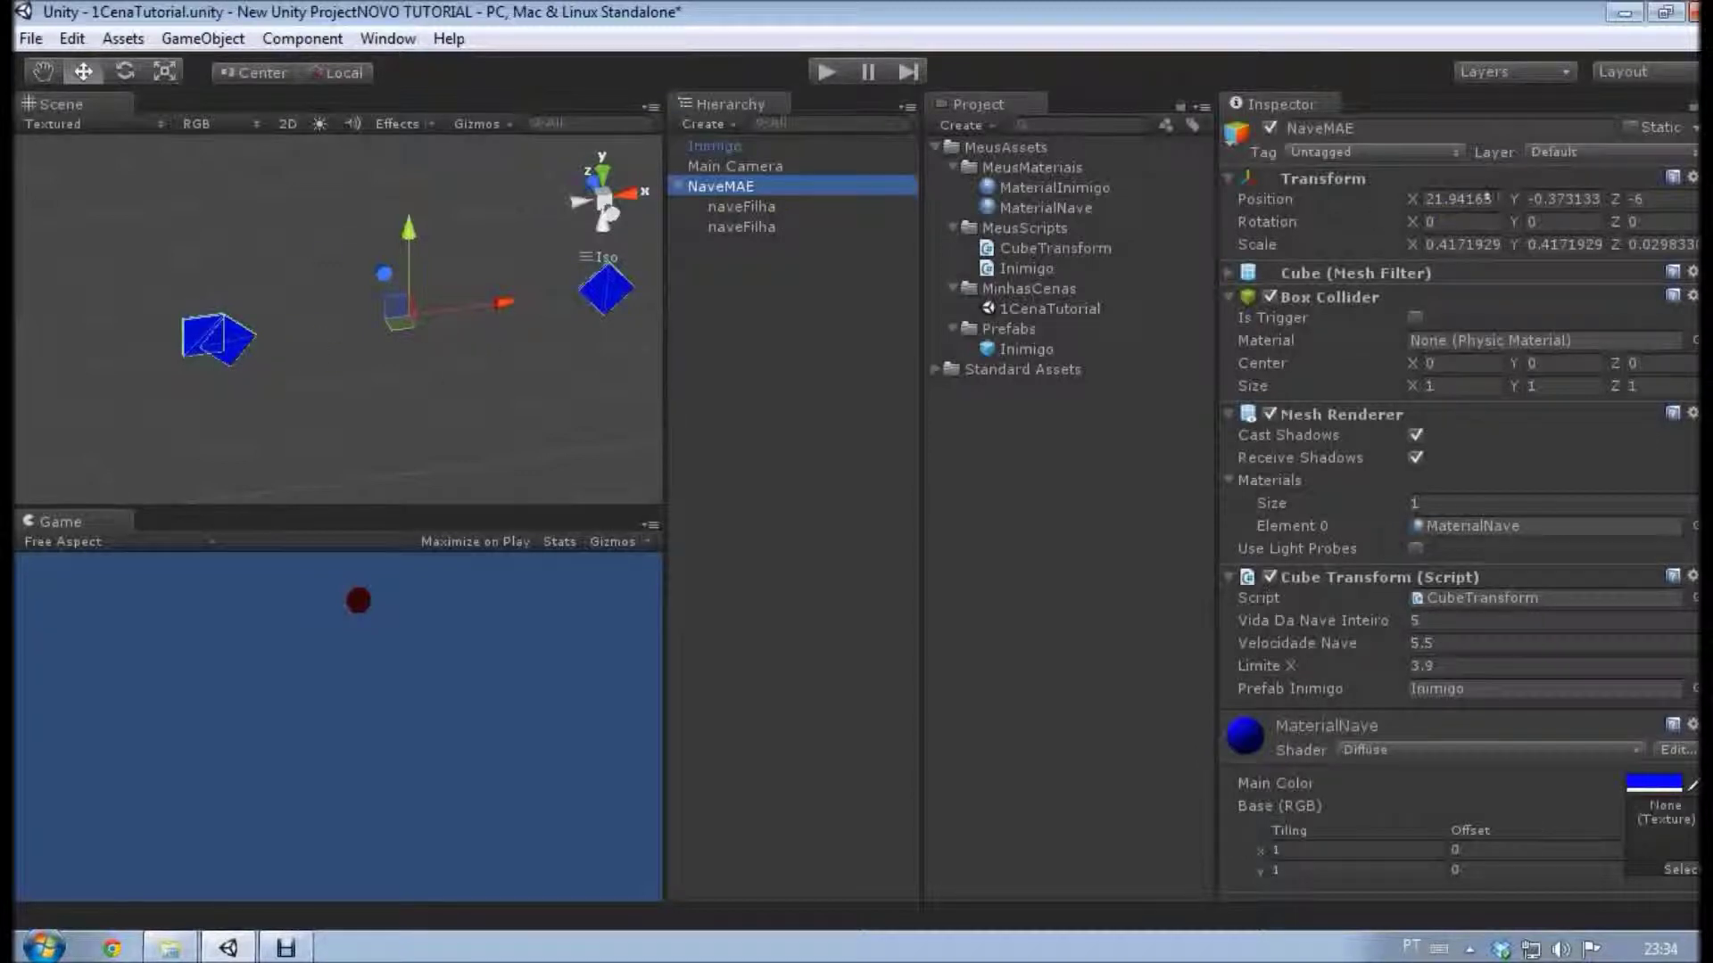
left_click(796, 204)
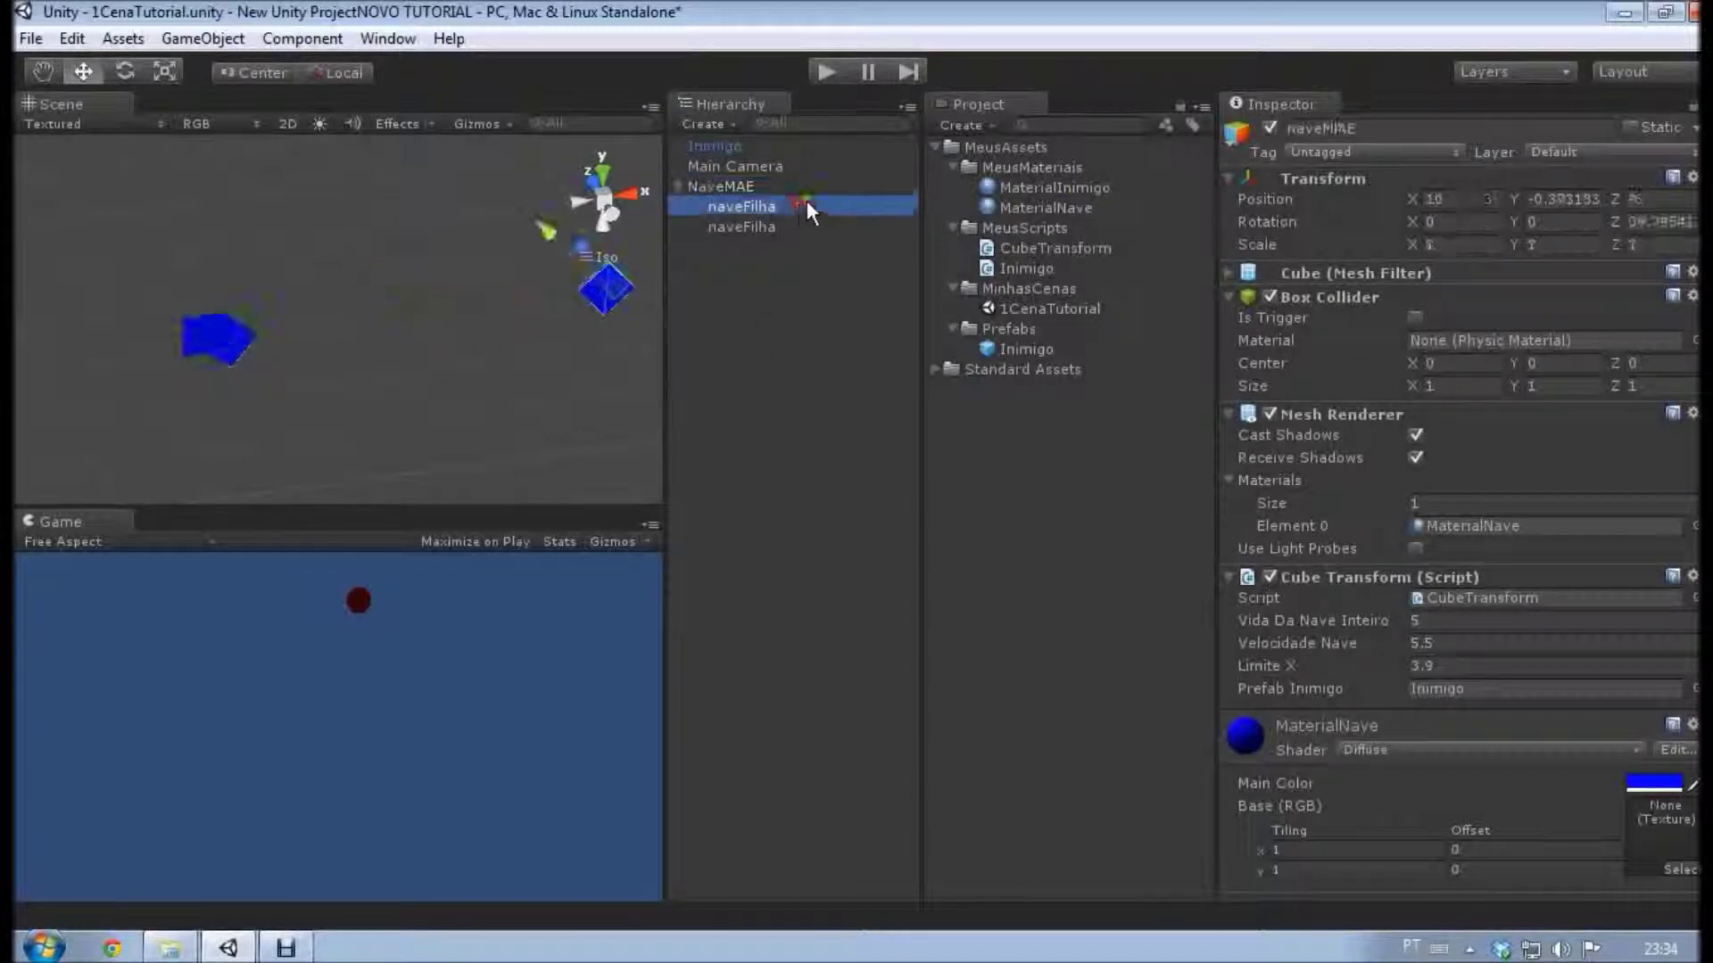
left_click(1447, 199)
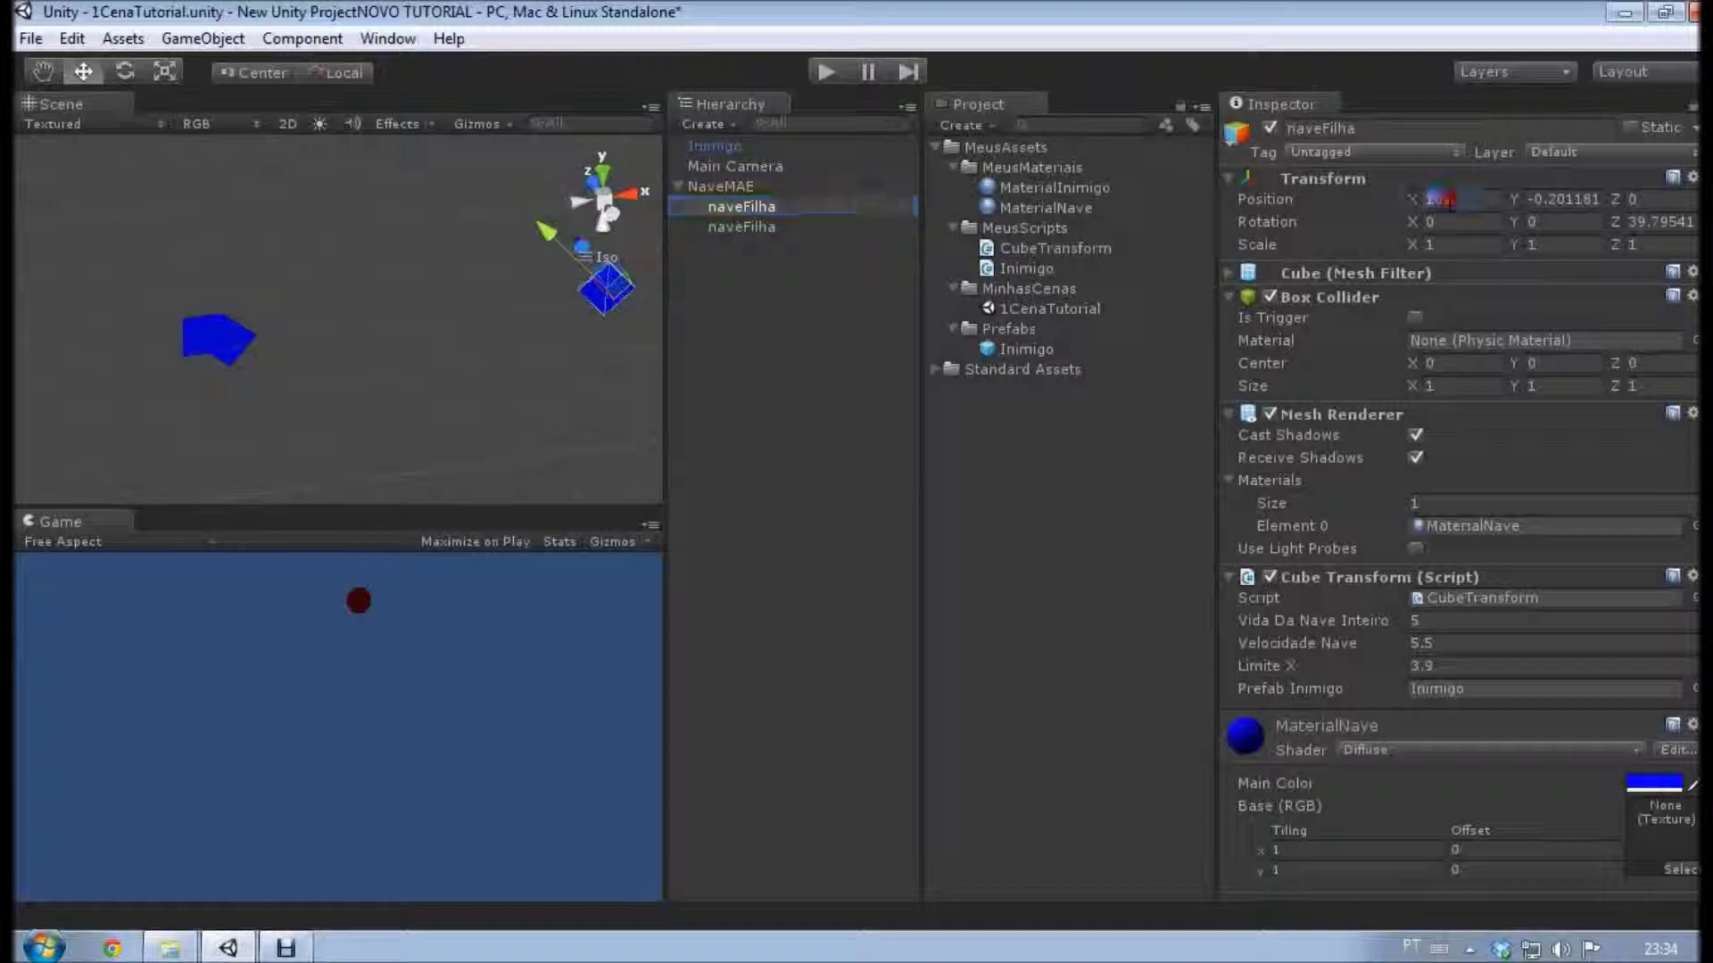
left_click(746, 206)
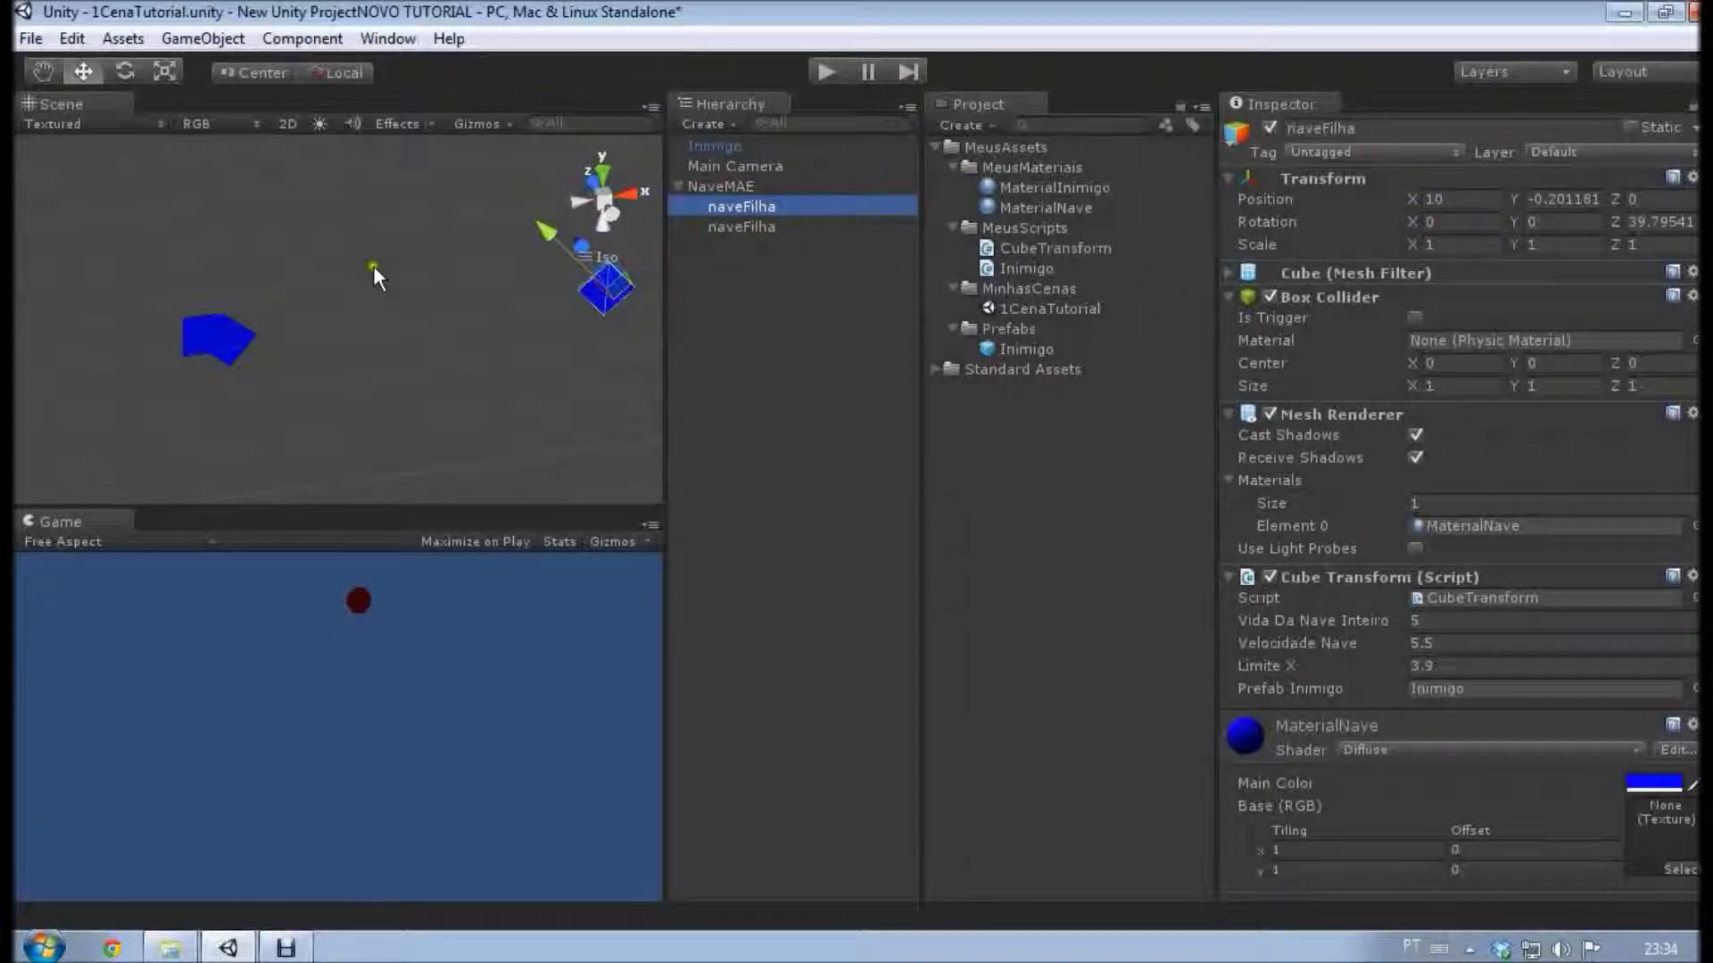
left_click(776, 186)
left_click(767, 208)
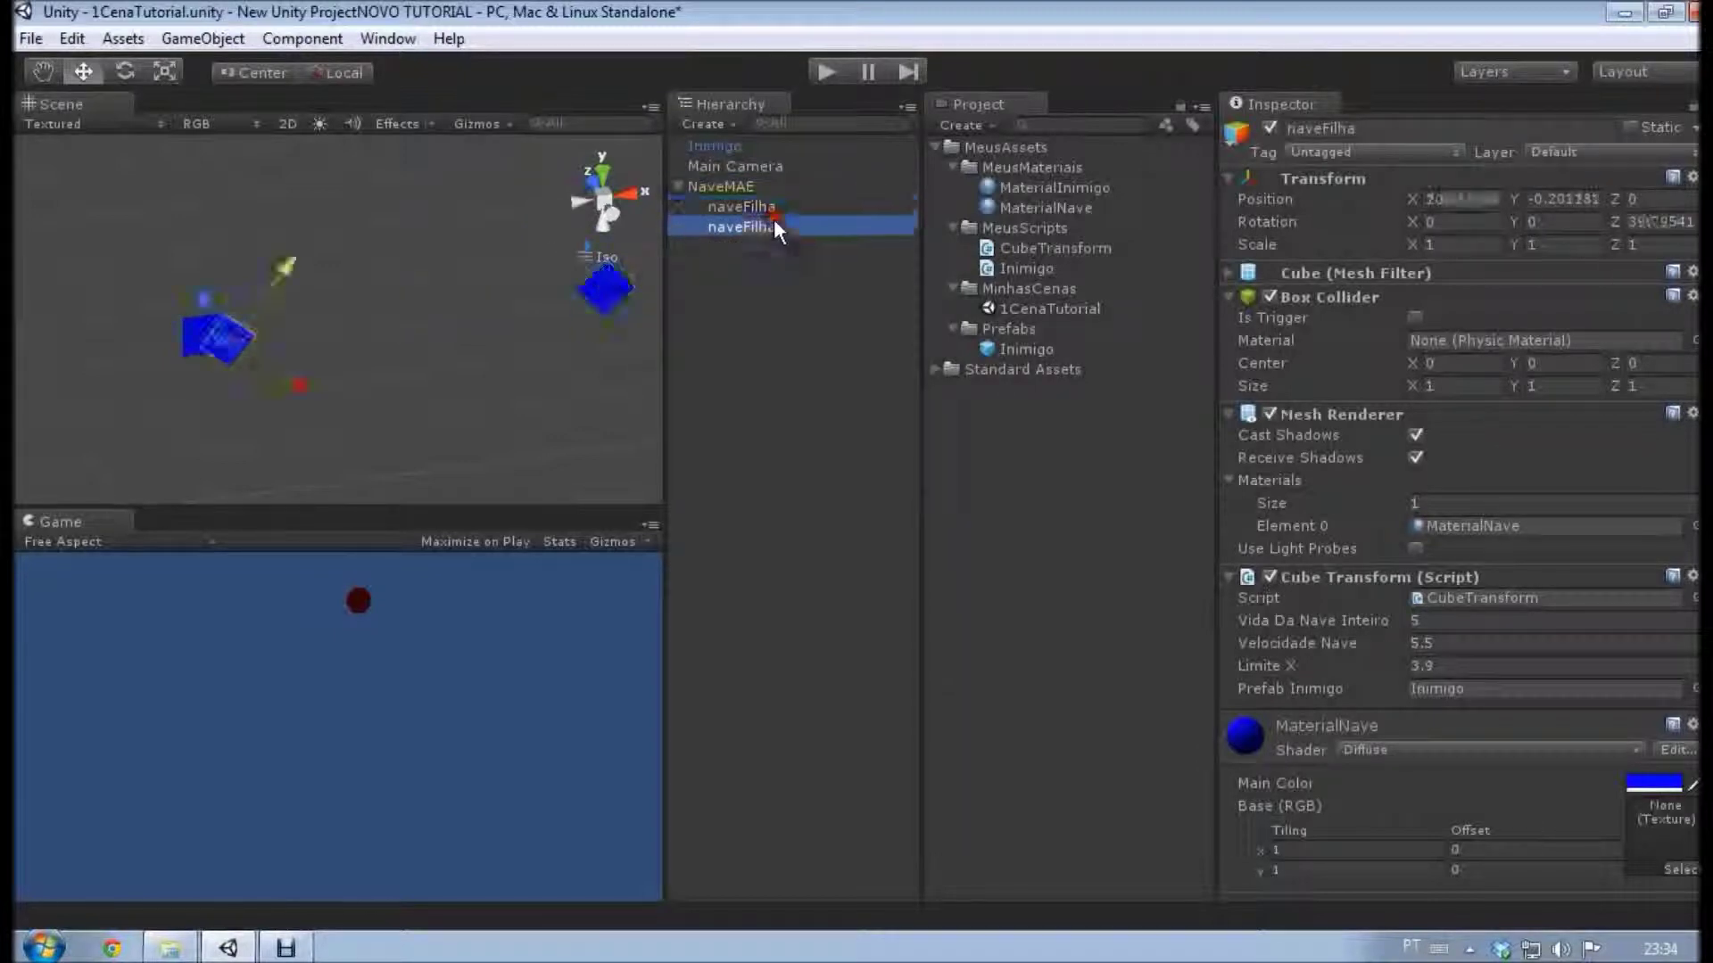
left_click(788, 209)
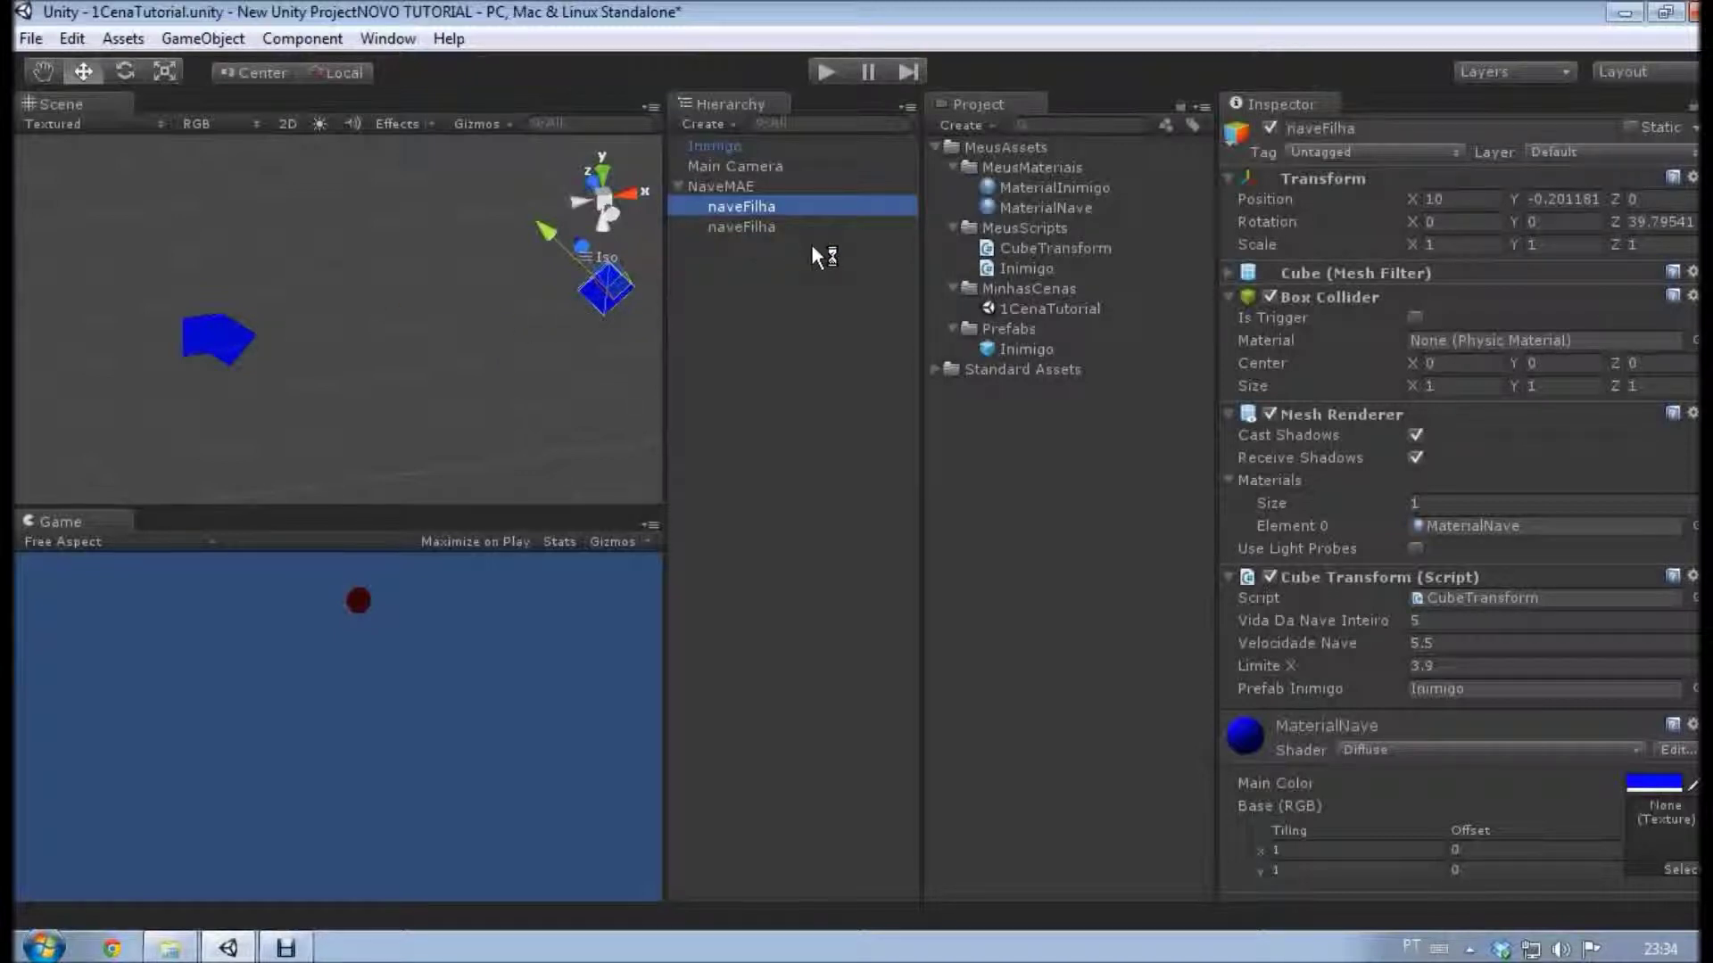
Step between NaveMAE and the first naveFilha in the Hierarchy and pan the Scene view.
key("Up")
key("Down")
key("Up")
key("Down")
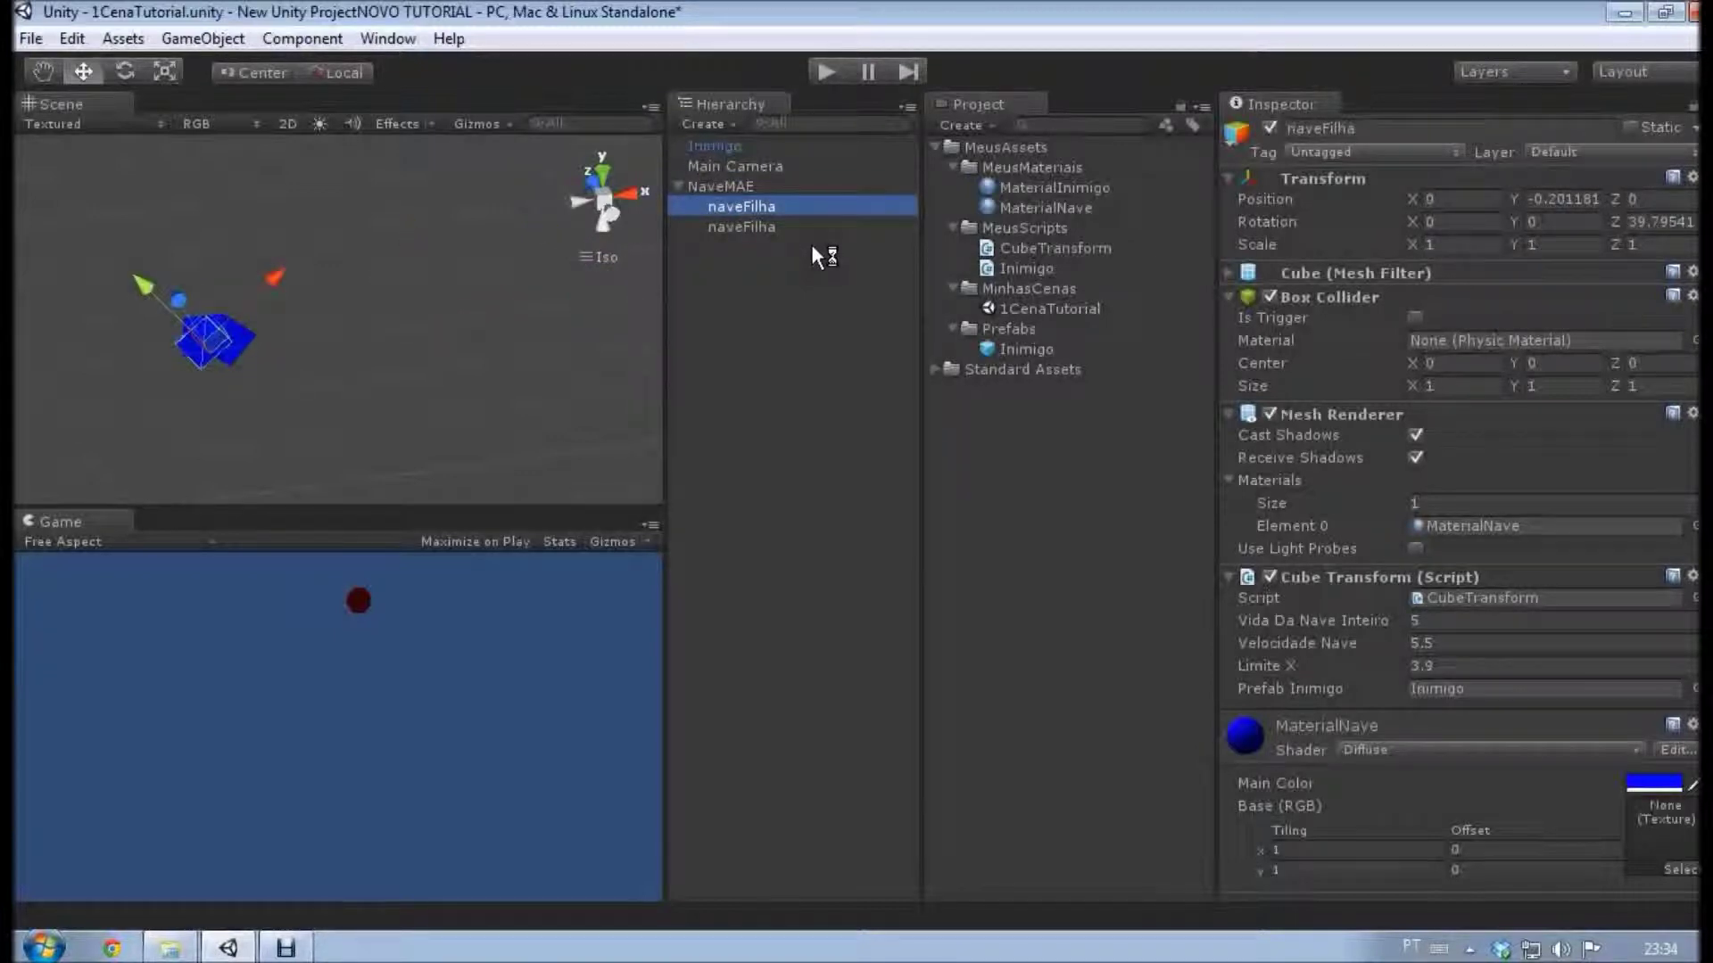
key("Up")
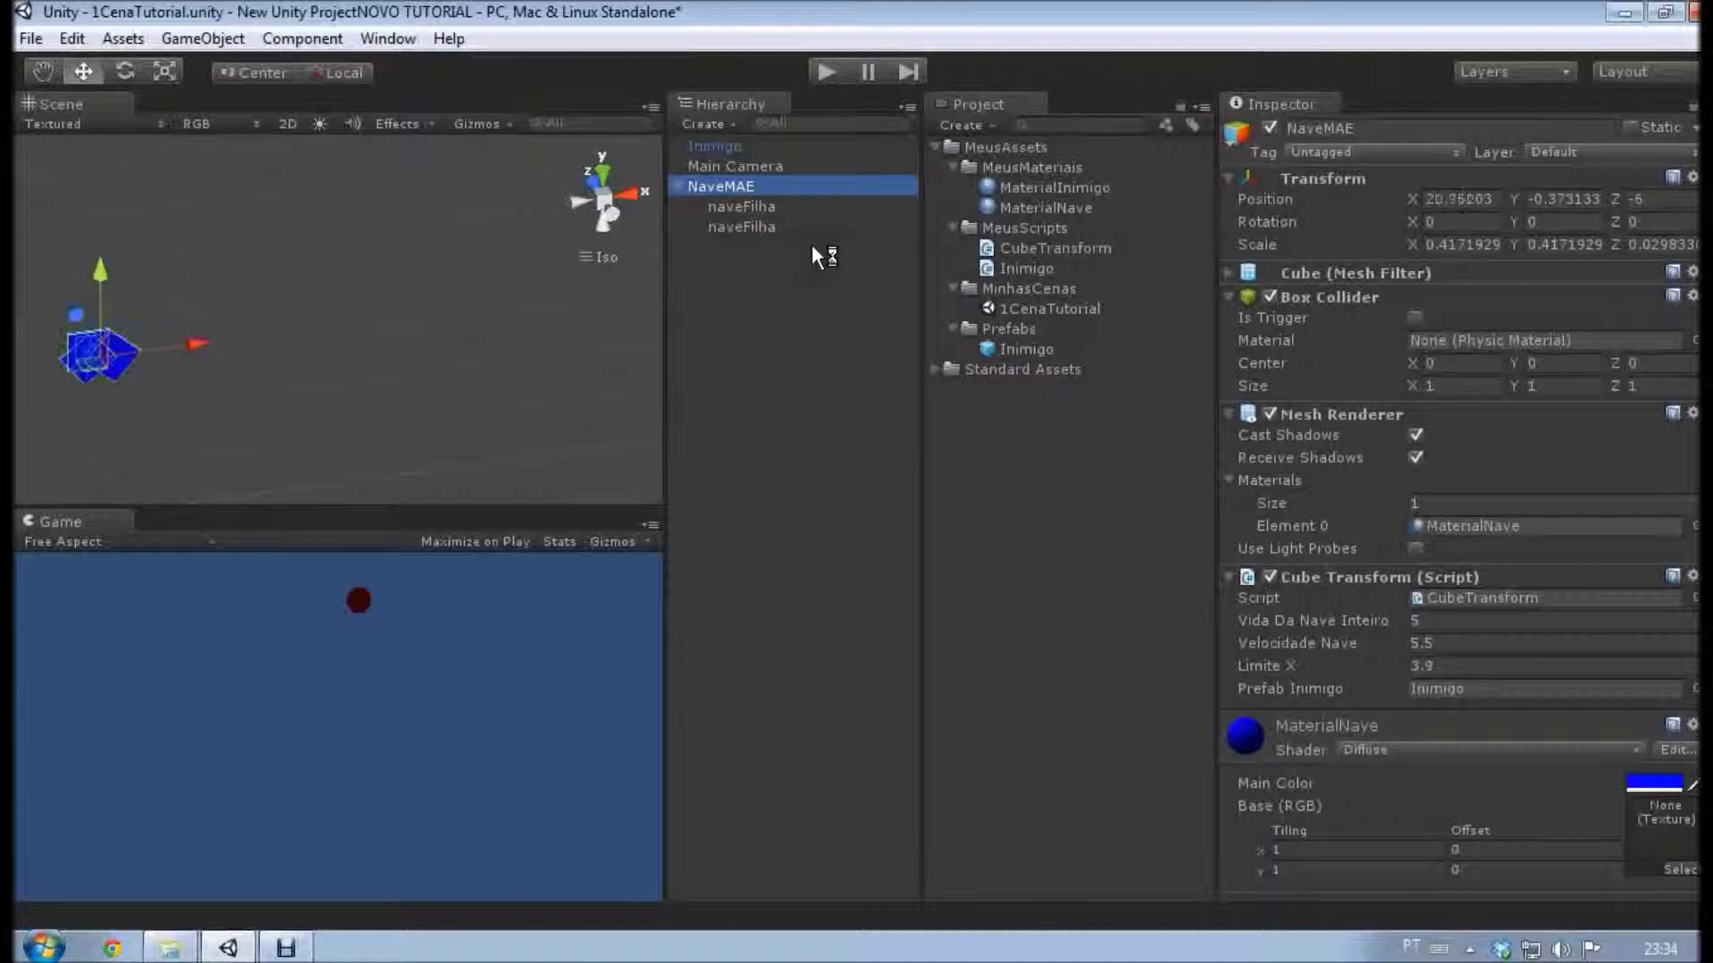
key("Down")
key("Up")
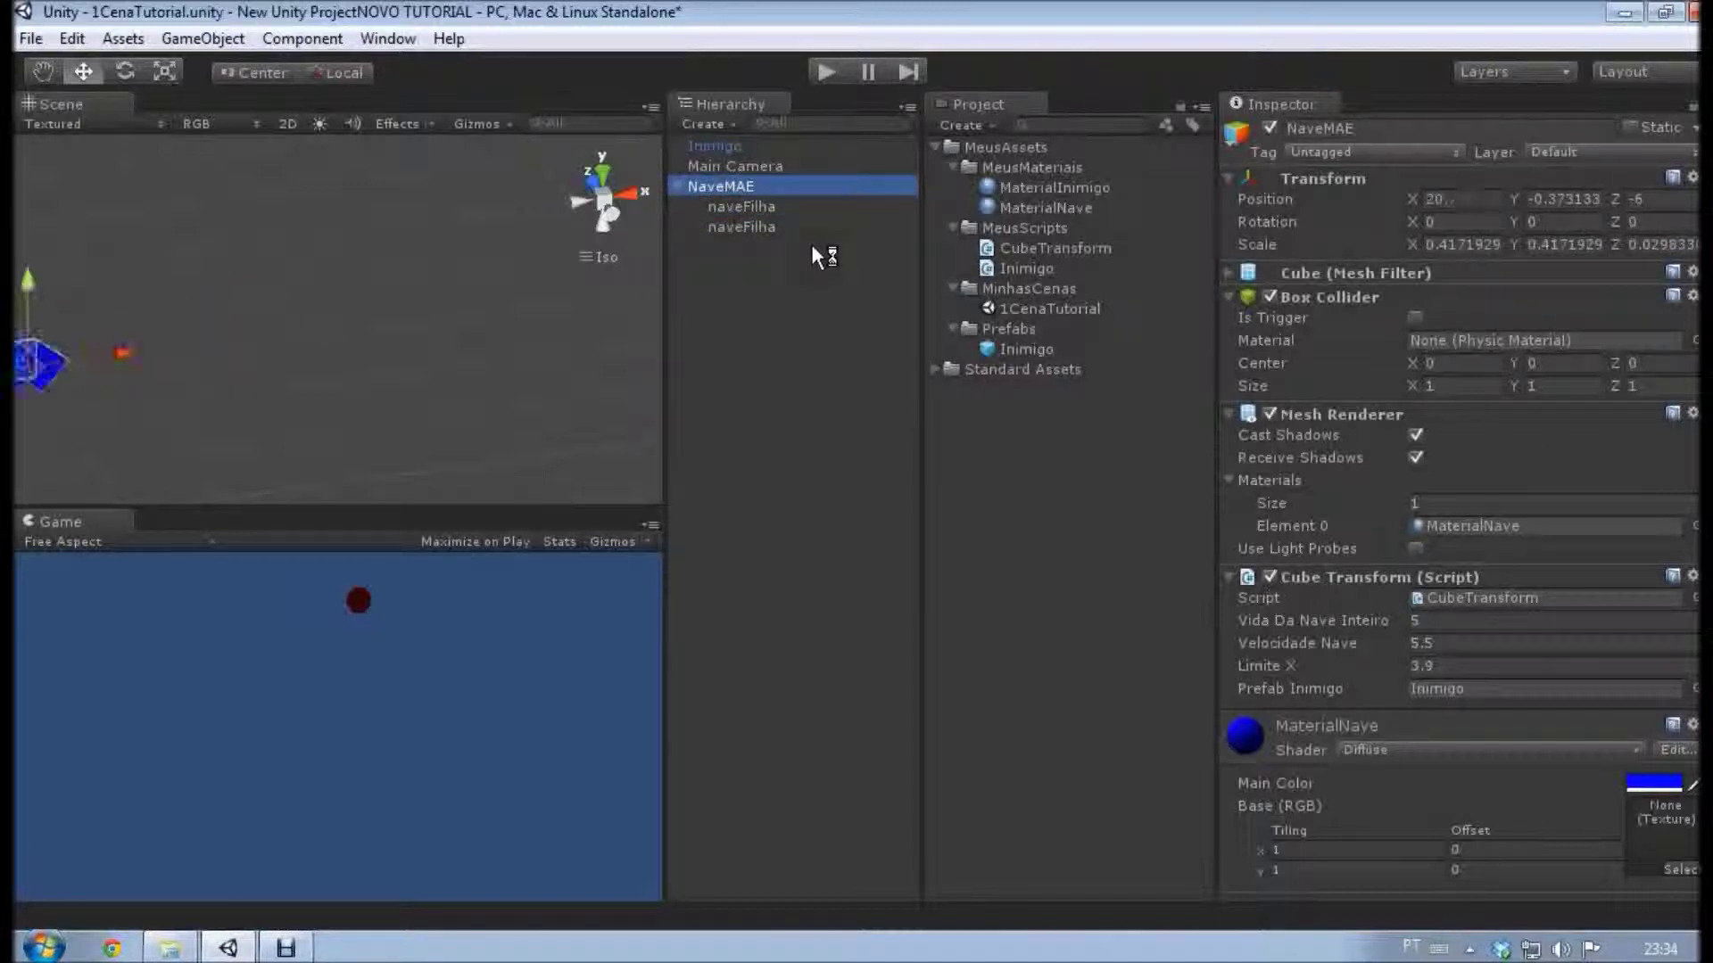
key("Down")
middle_click_drag(132, 301, 338, 282)
Shift the first naveFilha slightly left, then select NaveMAE and the second naveFilha.
key("ctrl+z")
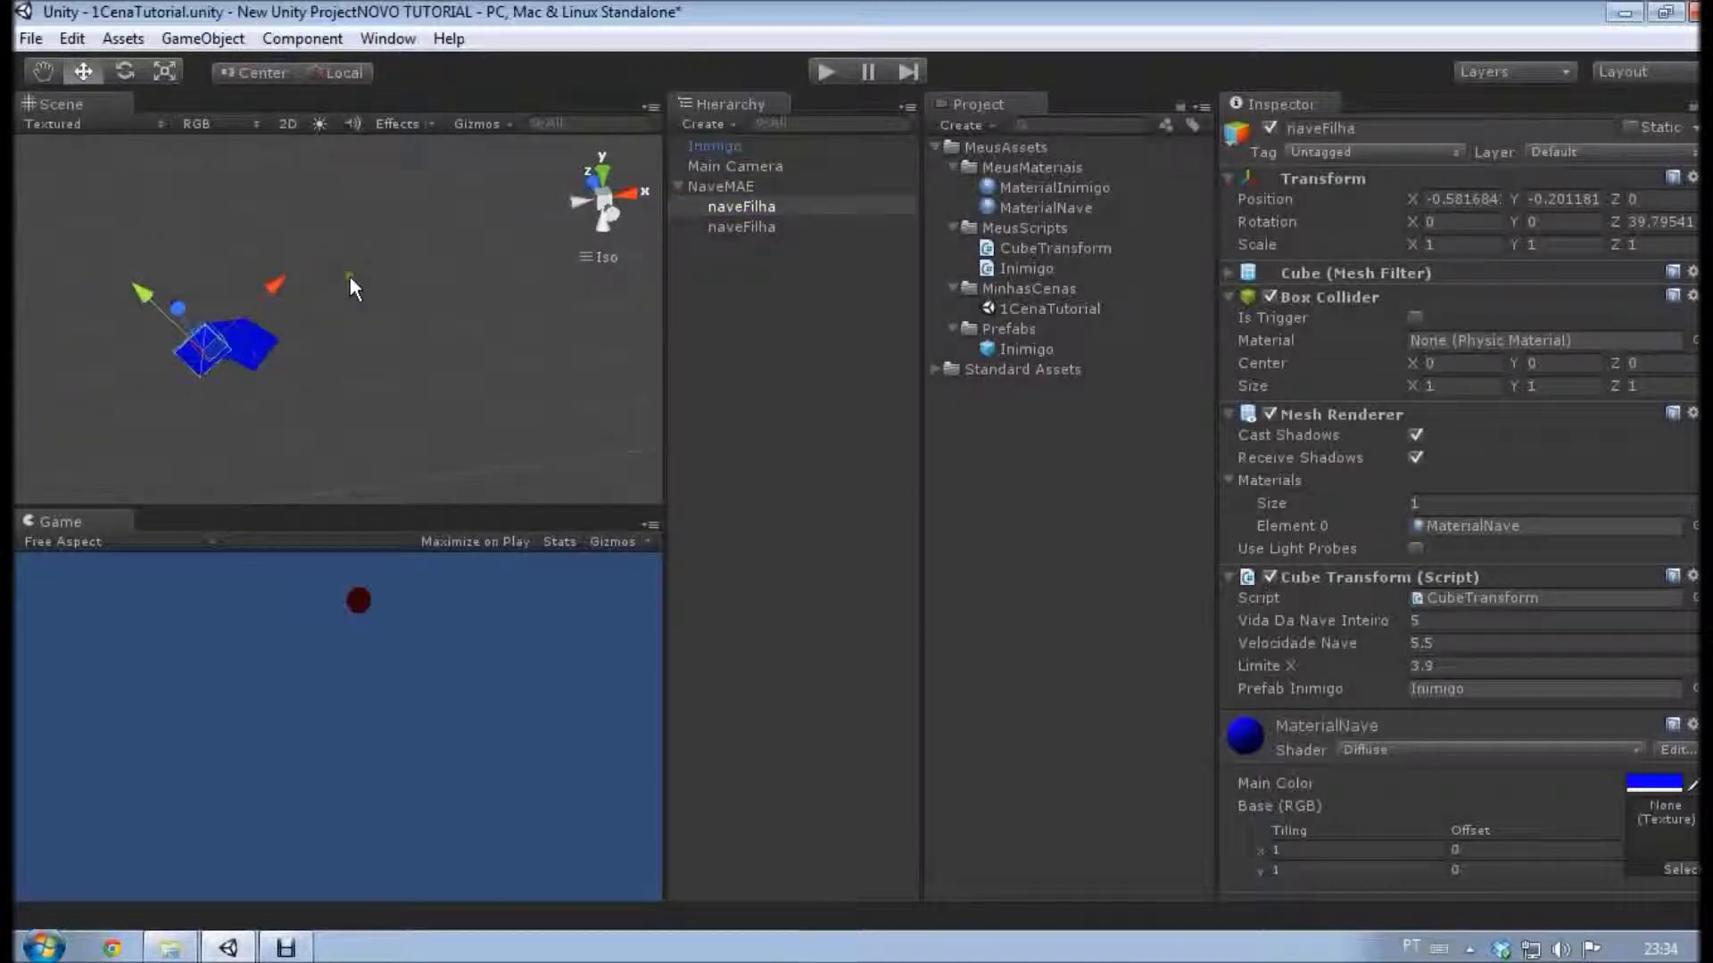
right_click_drag(365, 382, 202, 232)
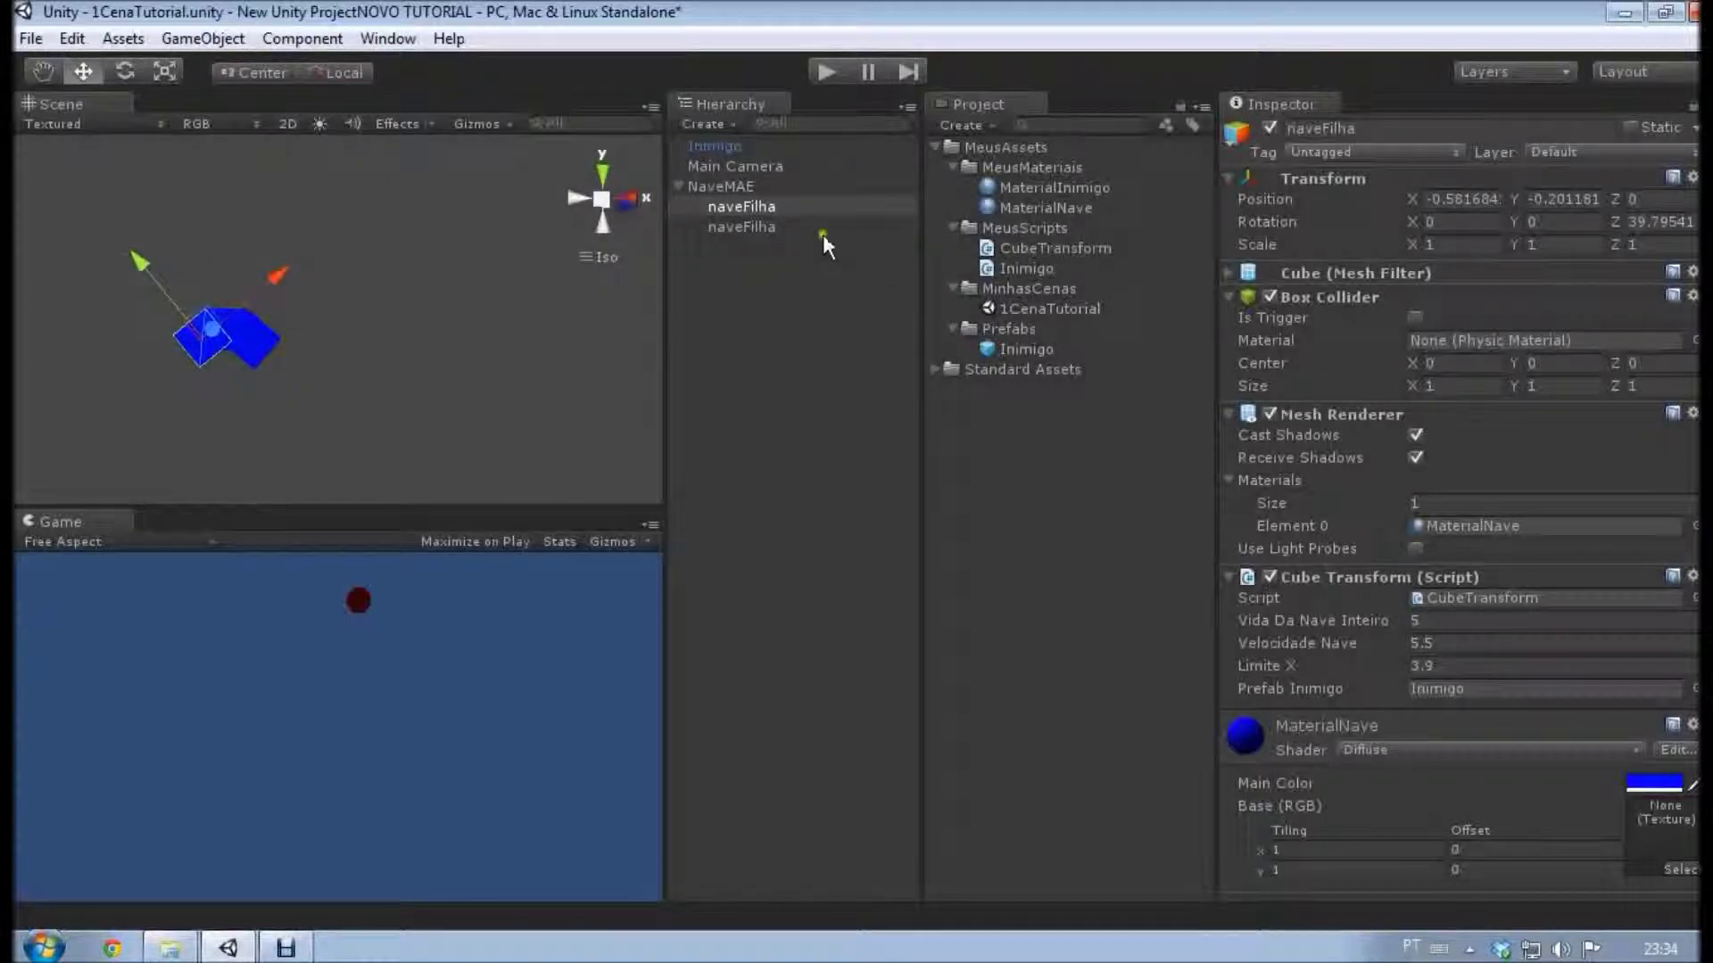
left_click(774, 207)
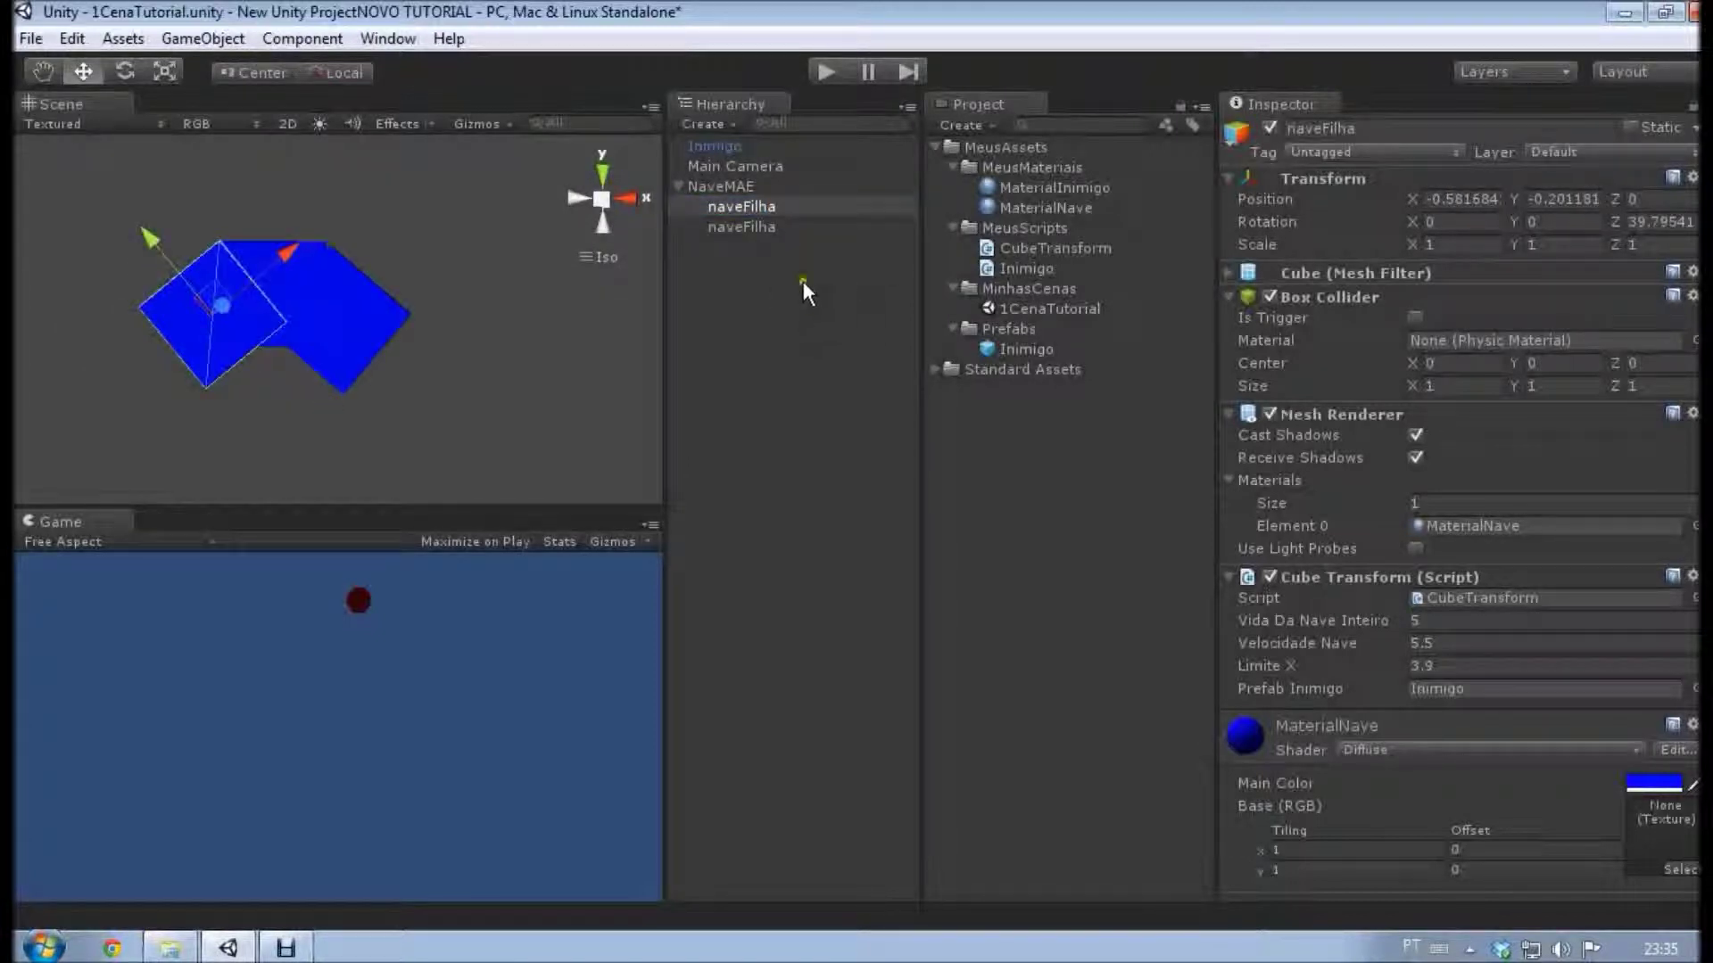
left_click(759, 187)
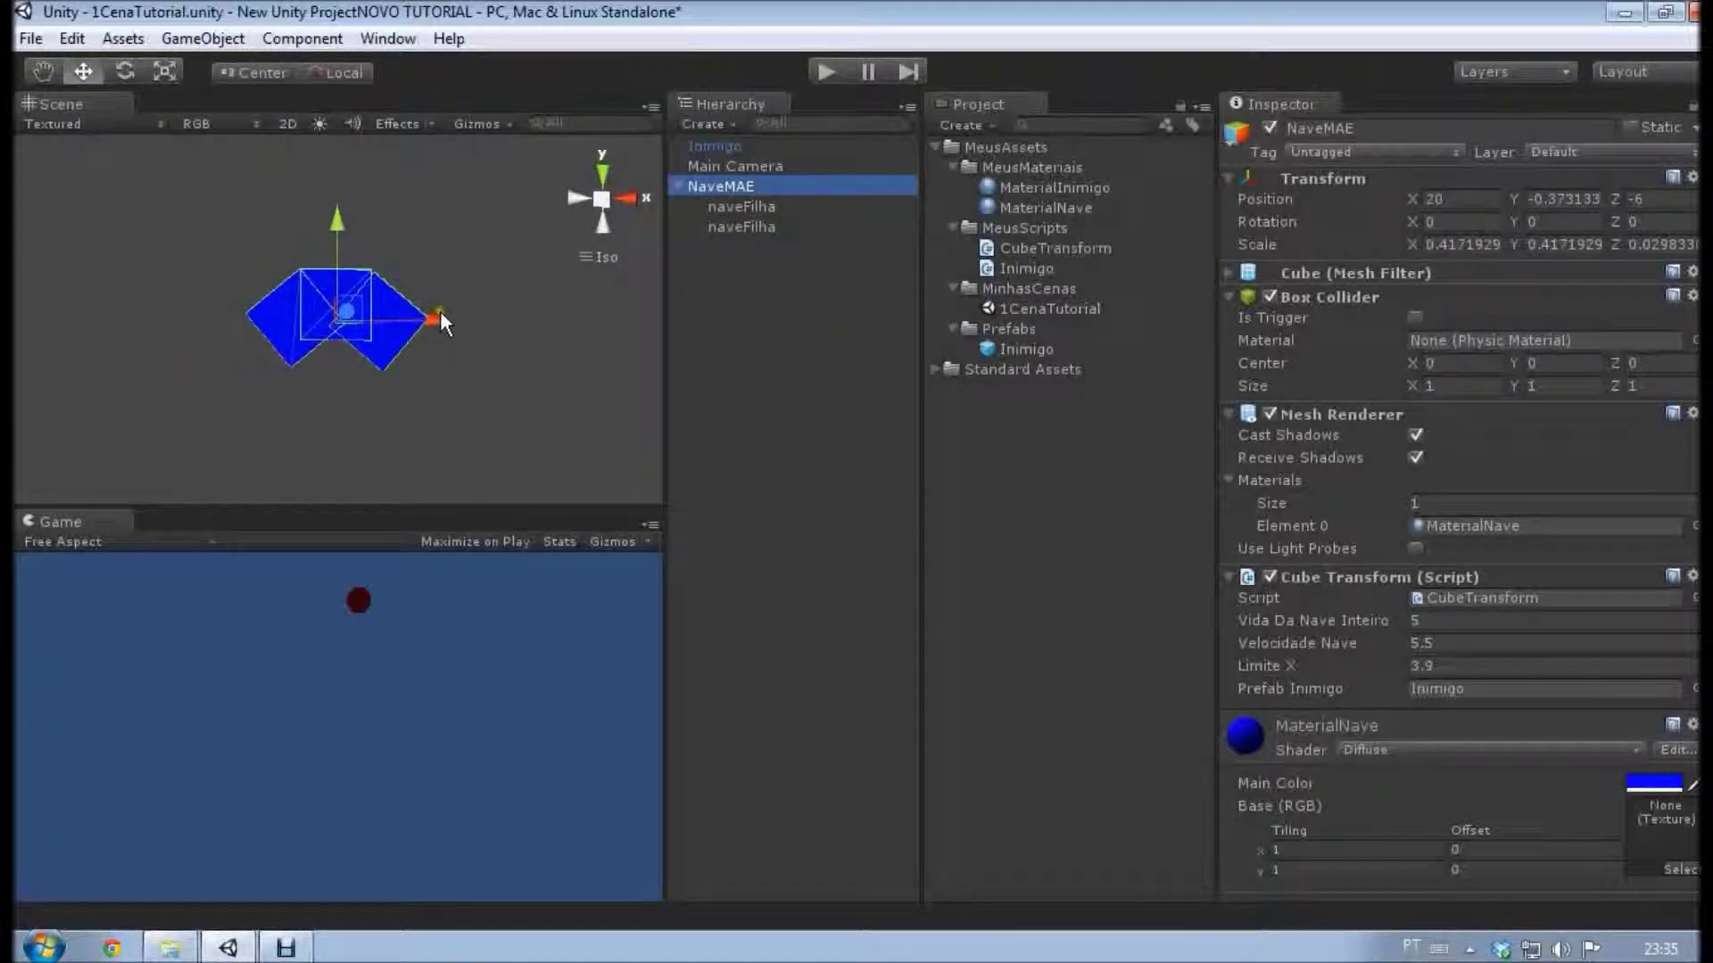
key("Down")
key("Down")
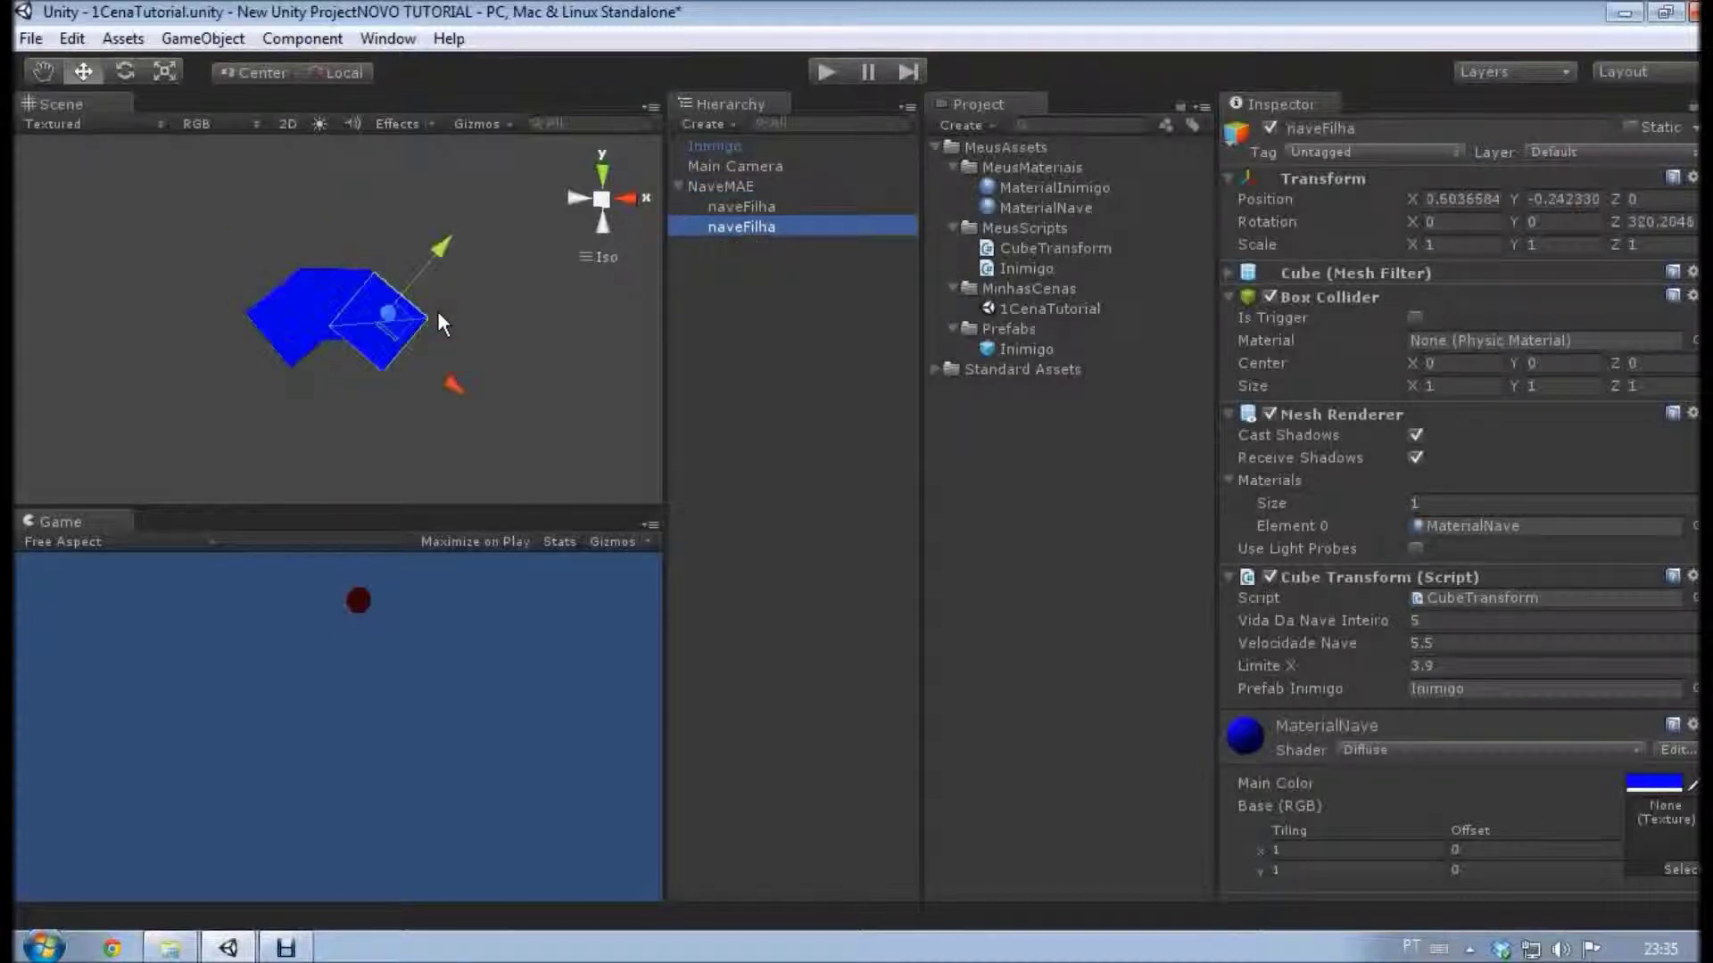
Undo NaveMAE's move to X 20 and frame it in the Scene view.
key("Up")
key("Up")
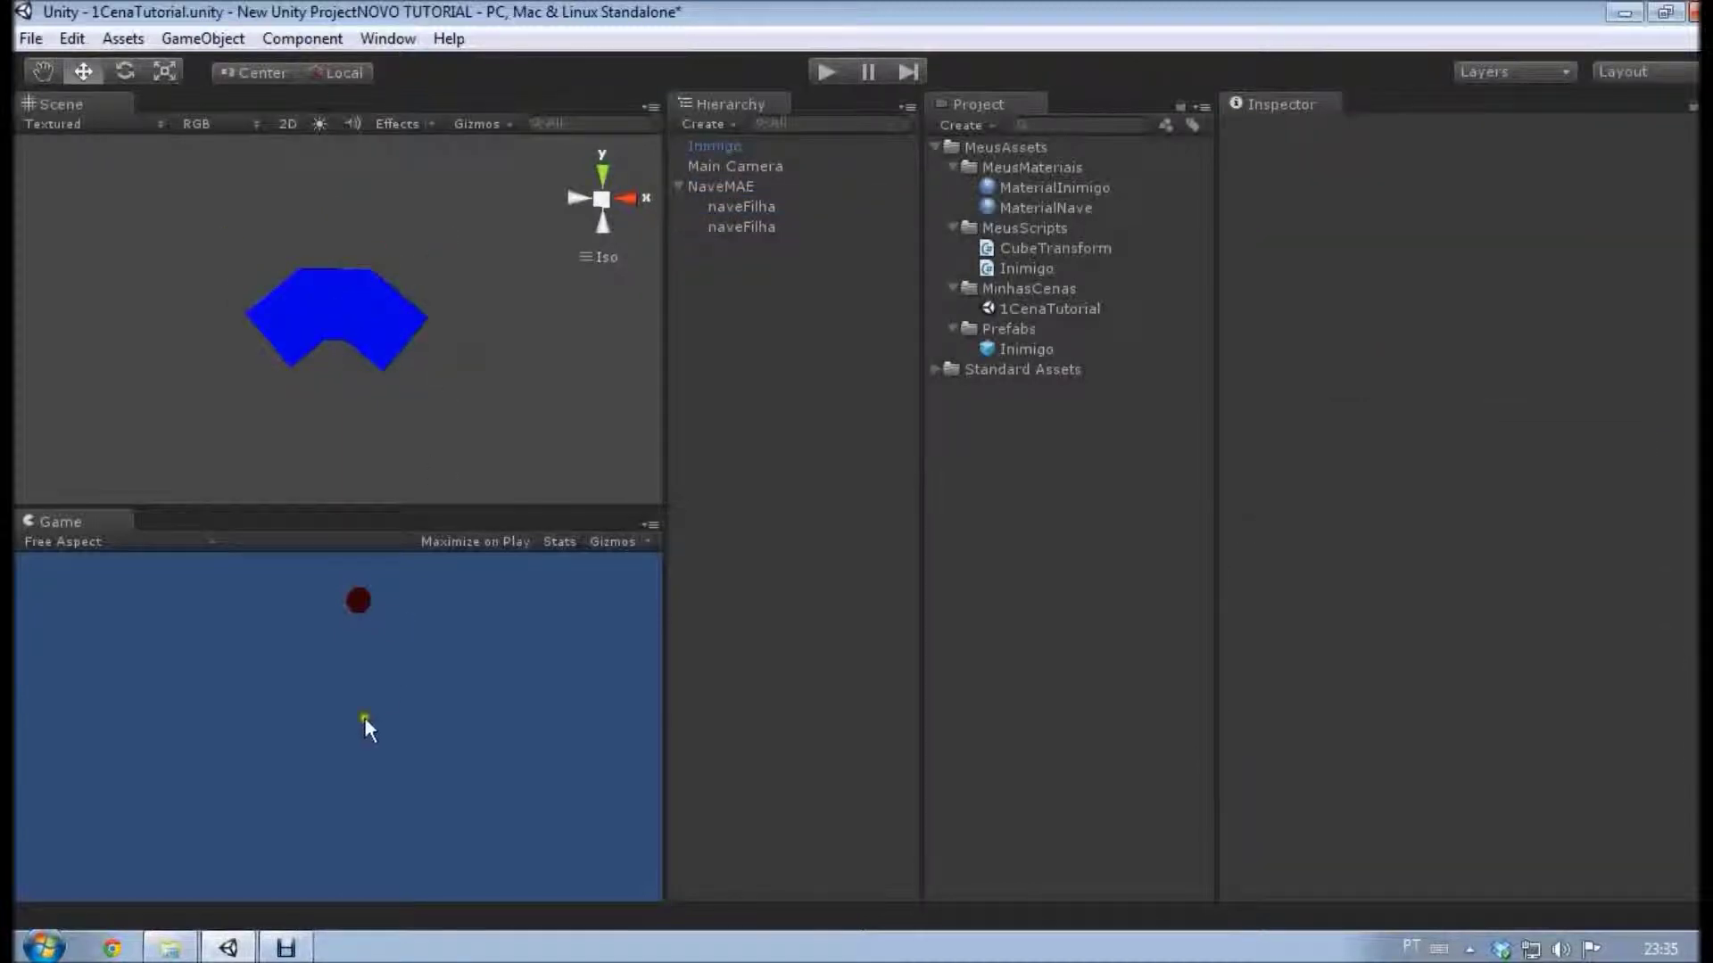
key("ctrl+z")
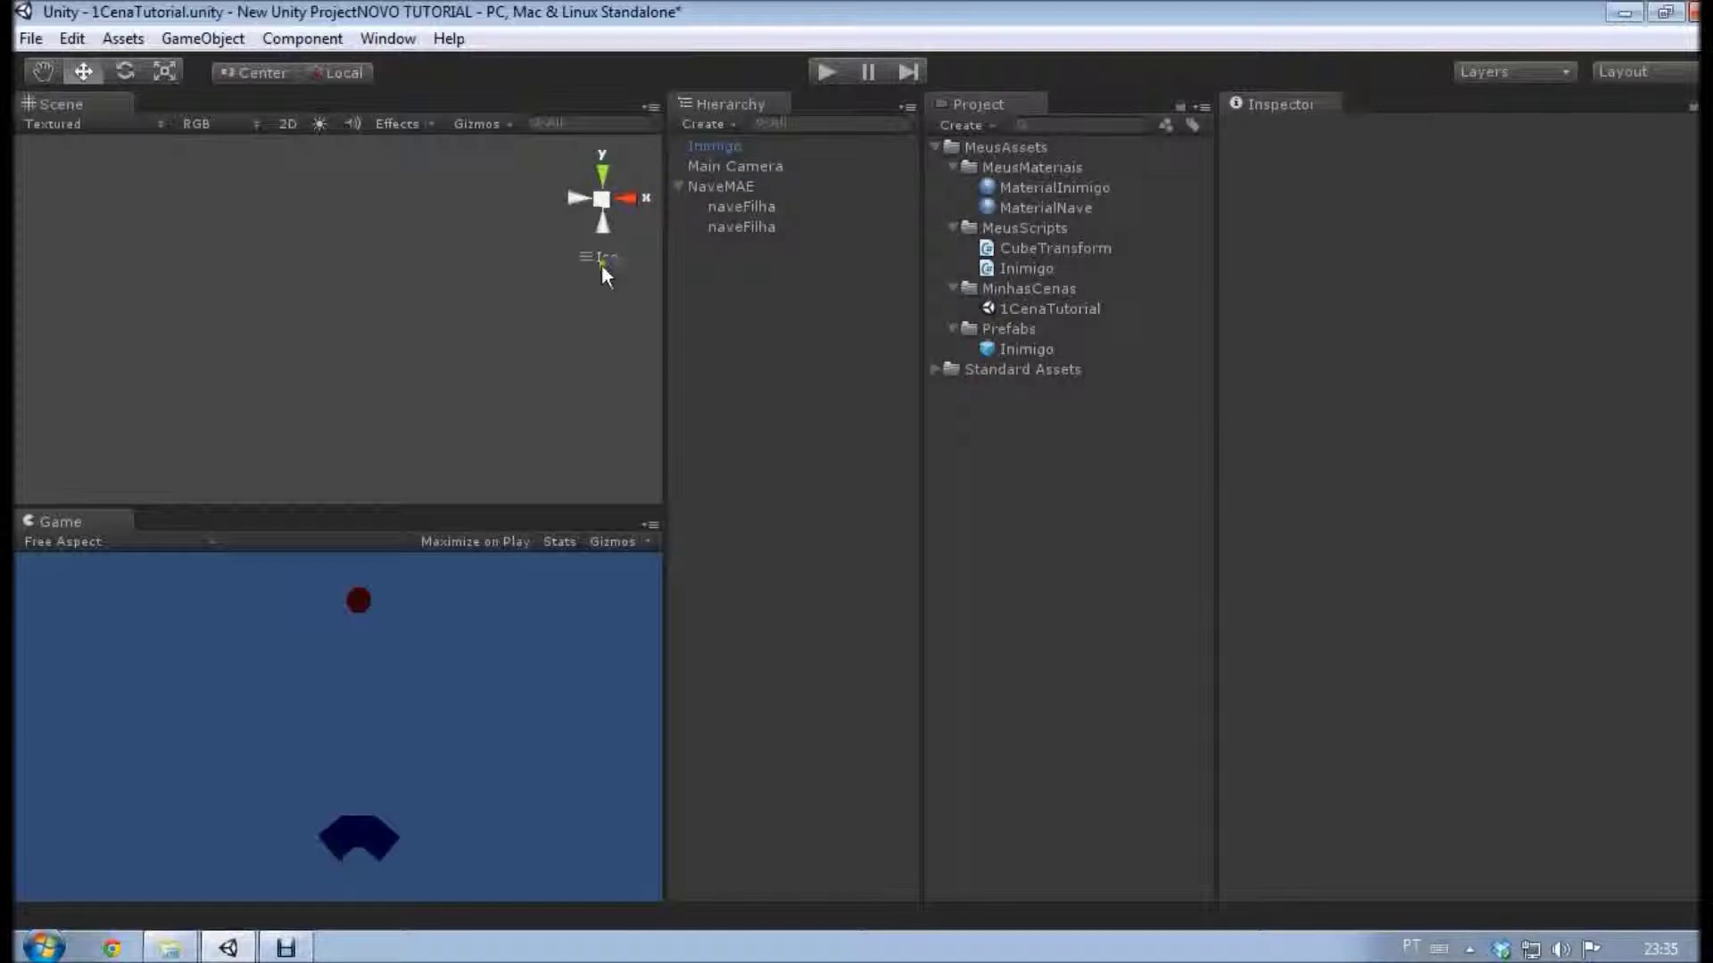
double_click(724, 185)
double_click(724, 186)
With the Move tool active, select the second naveFilha and bring up the GameObject creation menu.
mouse_move(463, 277)
middle_mouse_down()
mouse_move(467, 317)
mouse_move(460, 275)
middle_mouse_up()
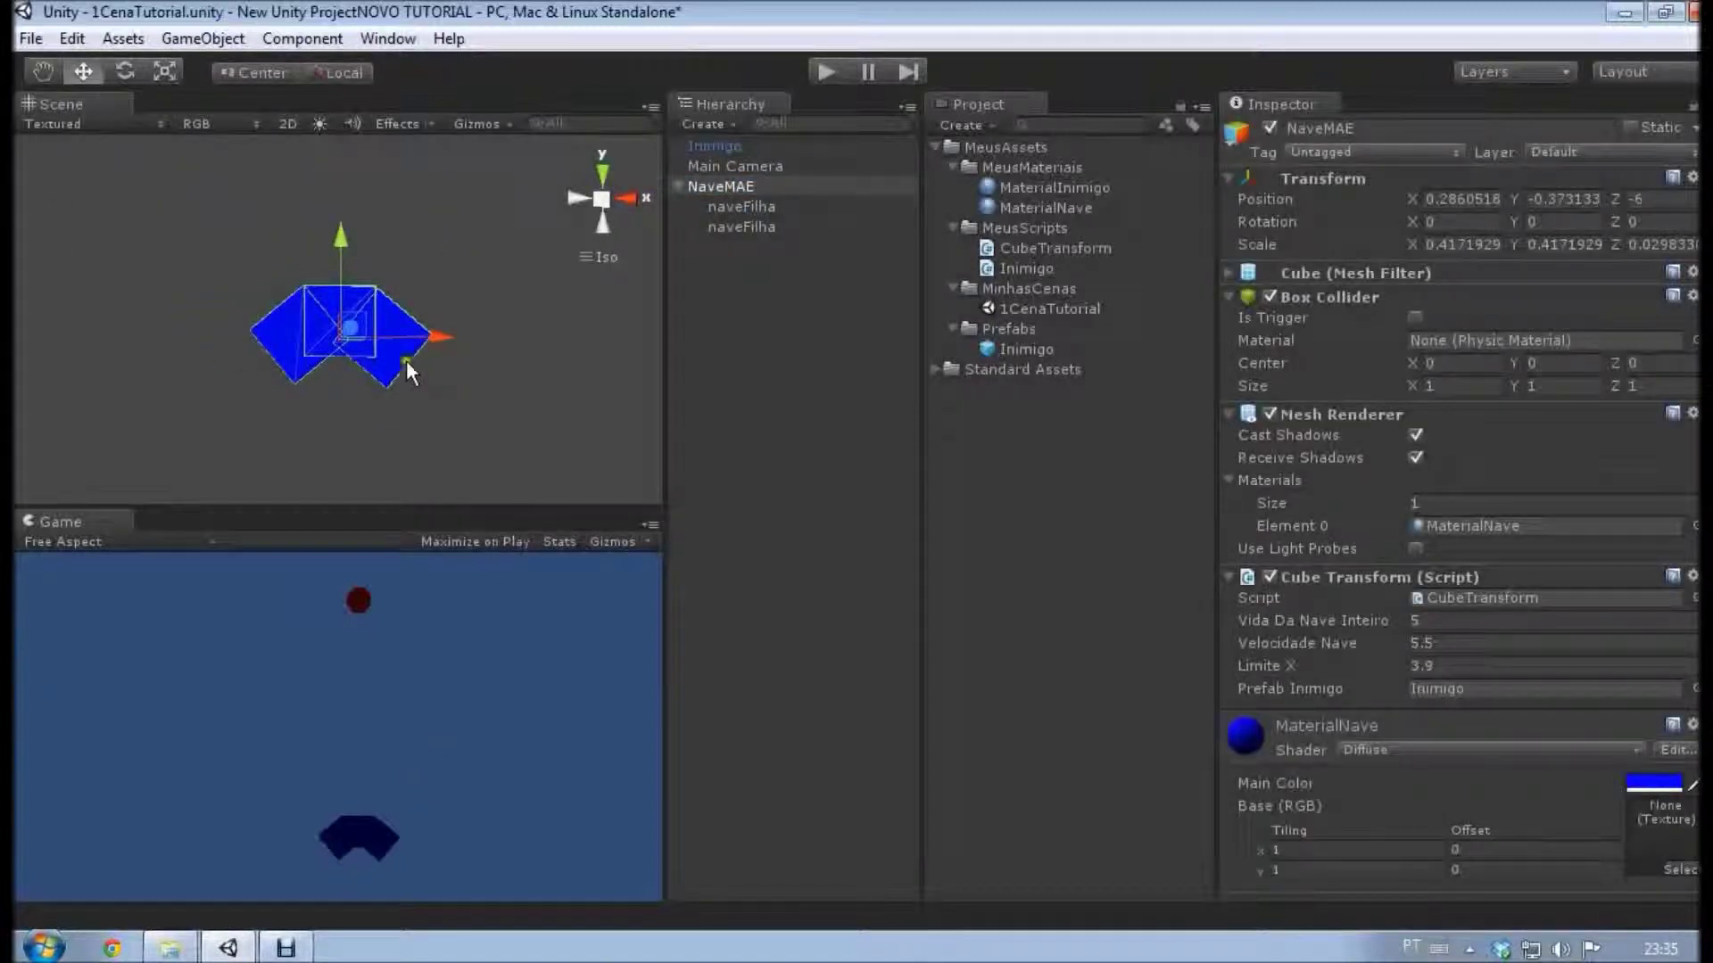
left_click_drag(371, 314, 276, 345, "alt")
key("w")
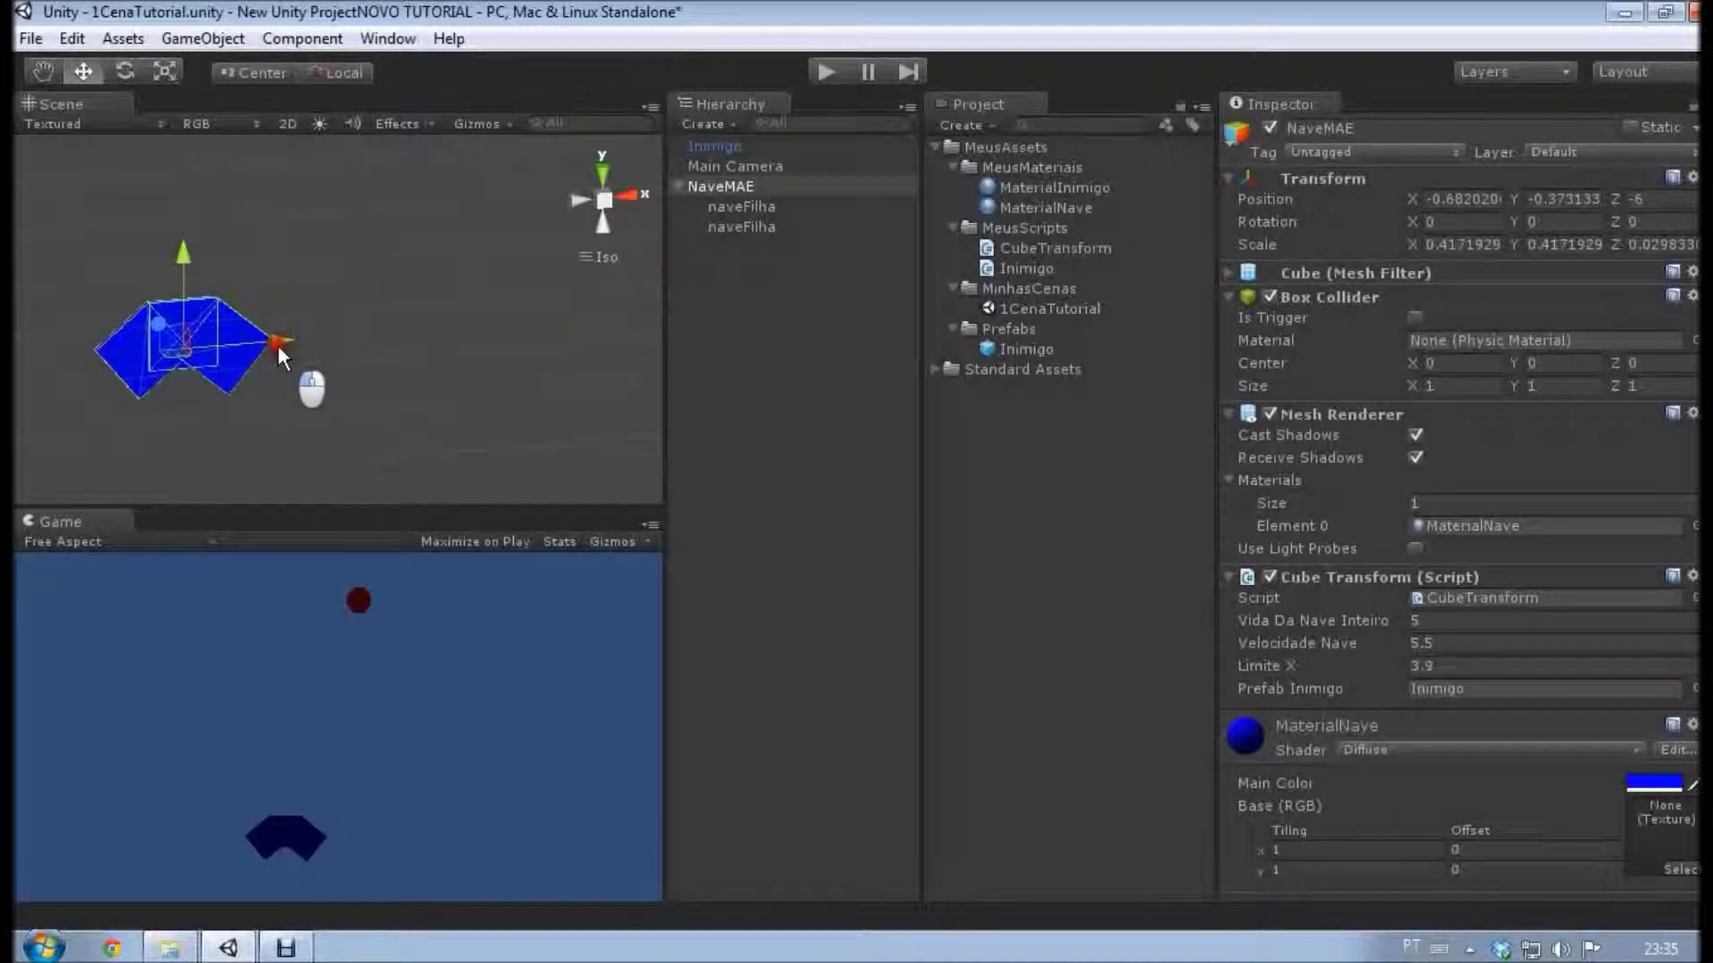
left_click(740, 225)
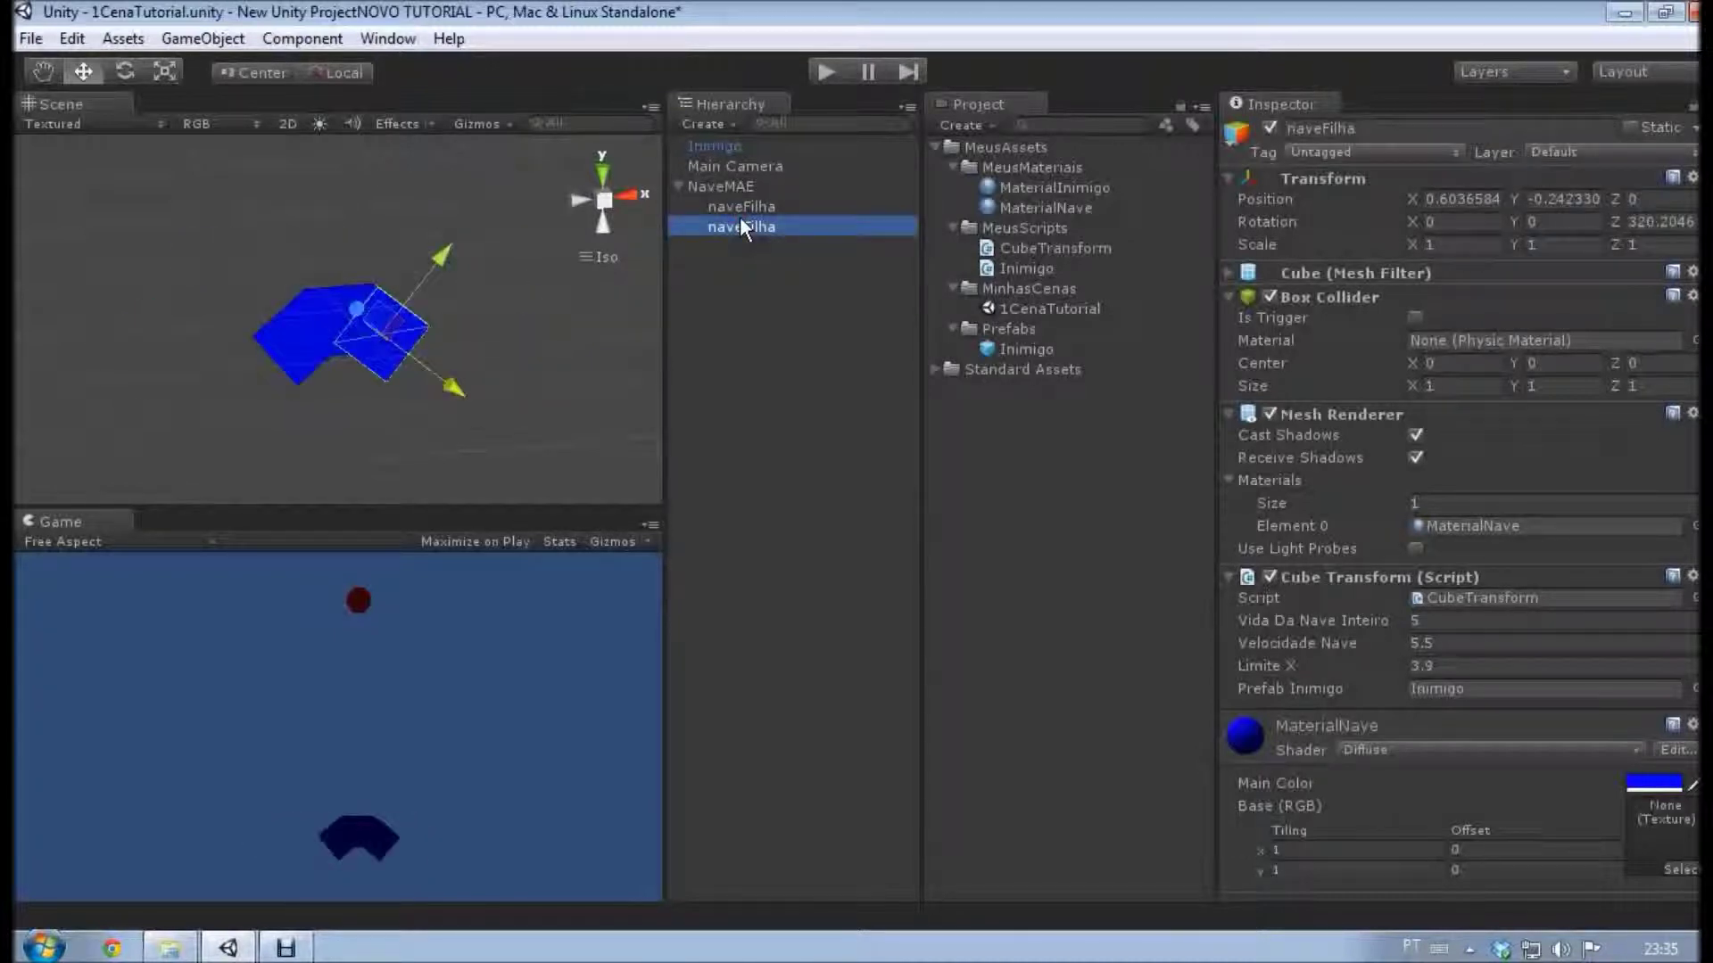
left_click(192, 37)
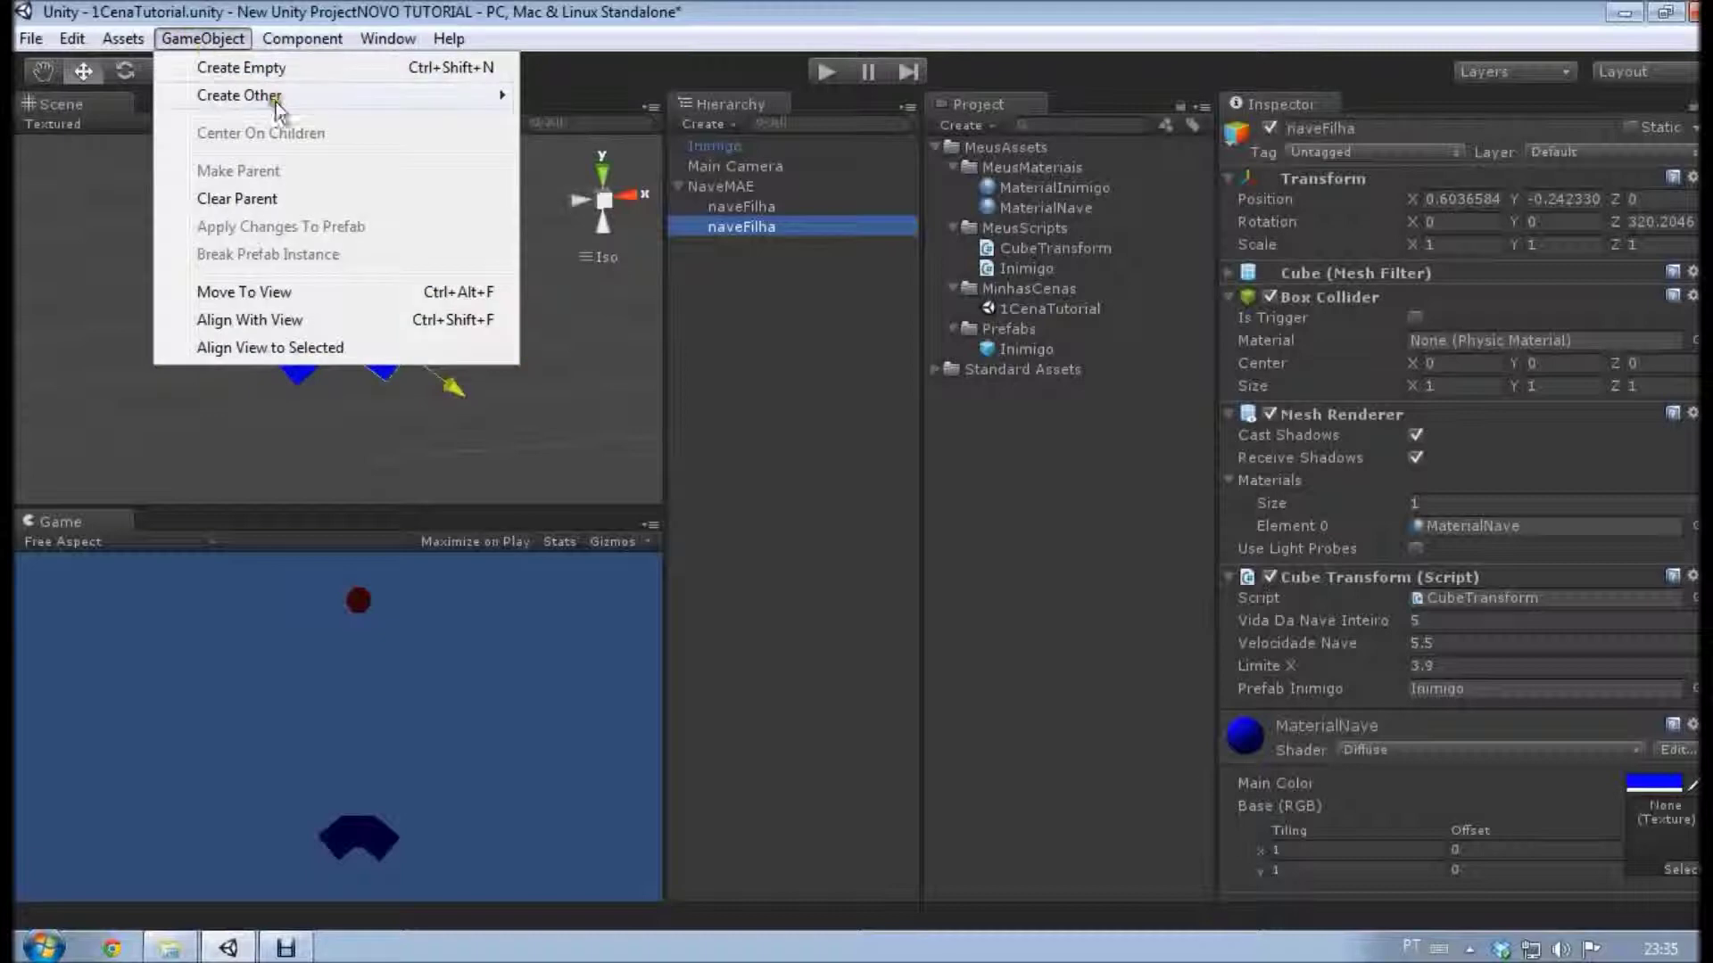
Create a Cylinder and shrink it to about 0.35 scale.
mouse_move(276, 98)
left_click(614, 446)
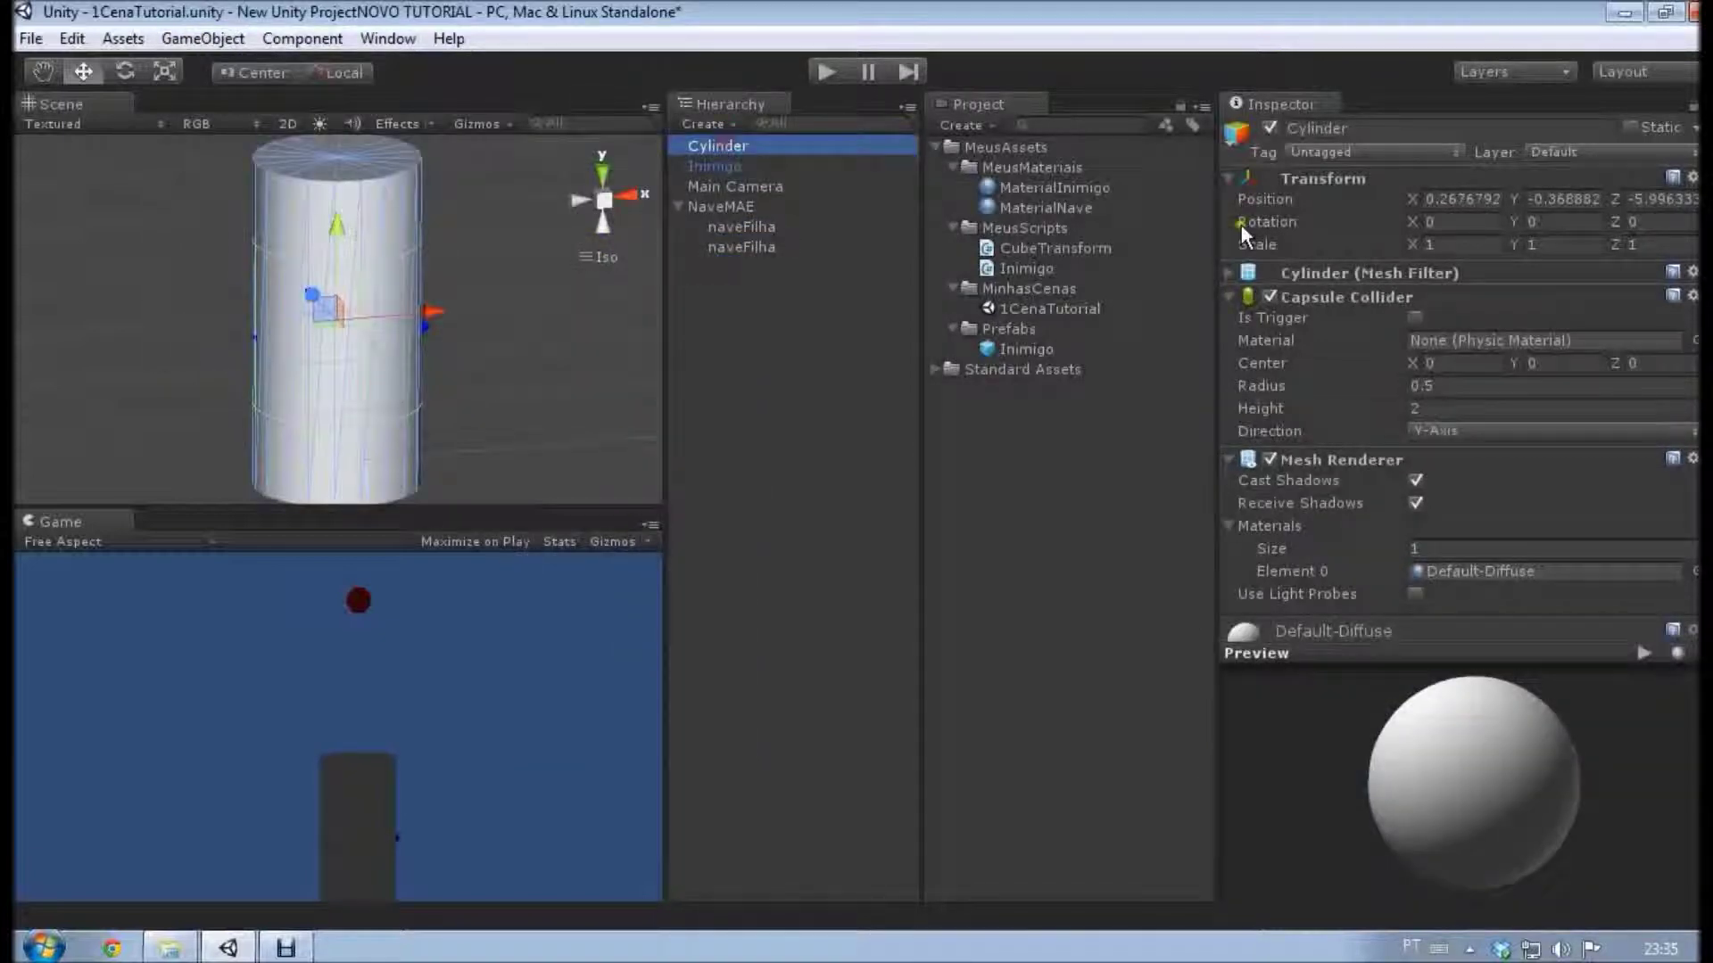
left_click(164, 72)
left_click_drag(337, 320, 264, 335)
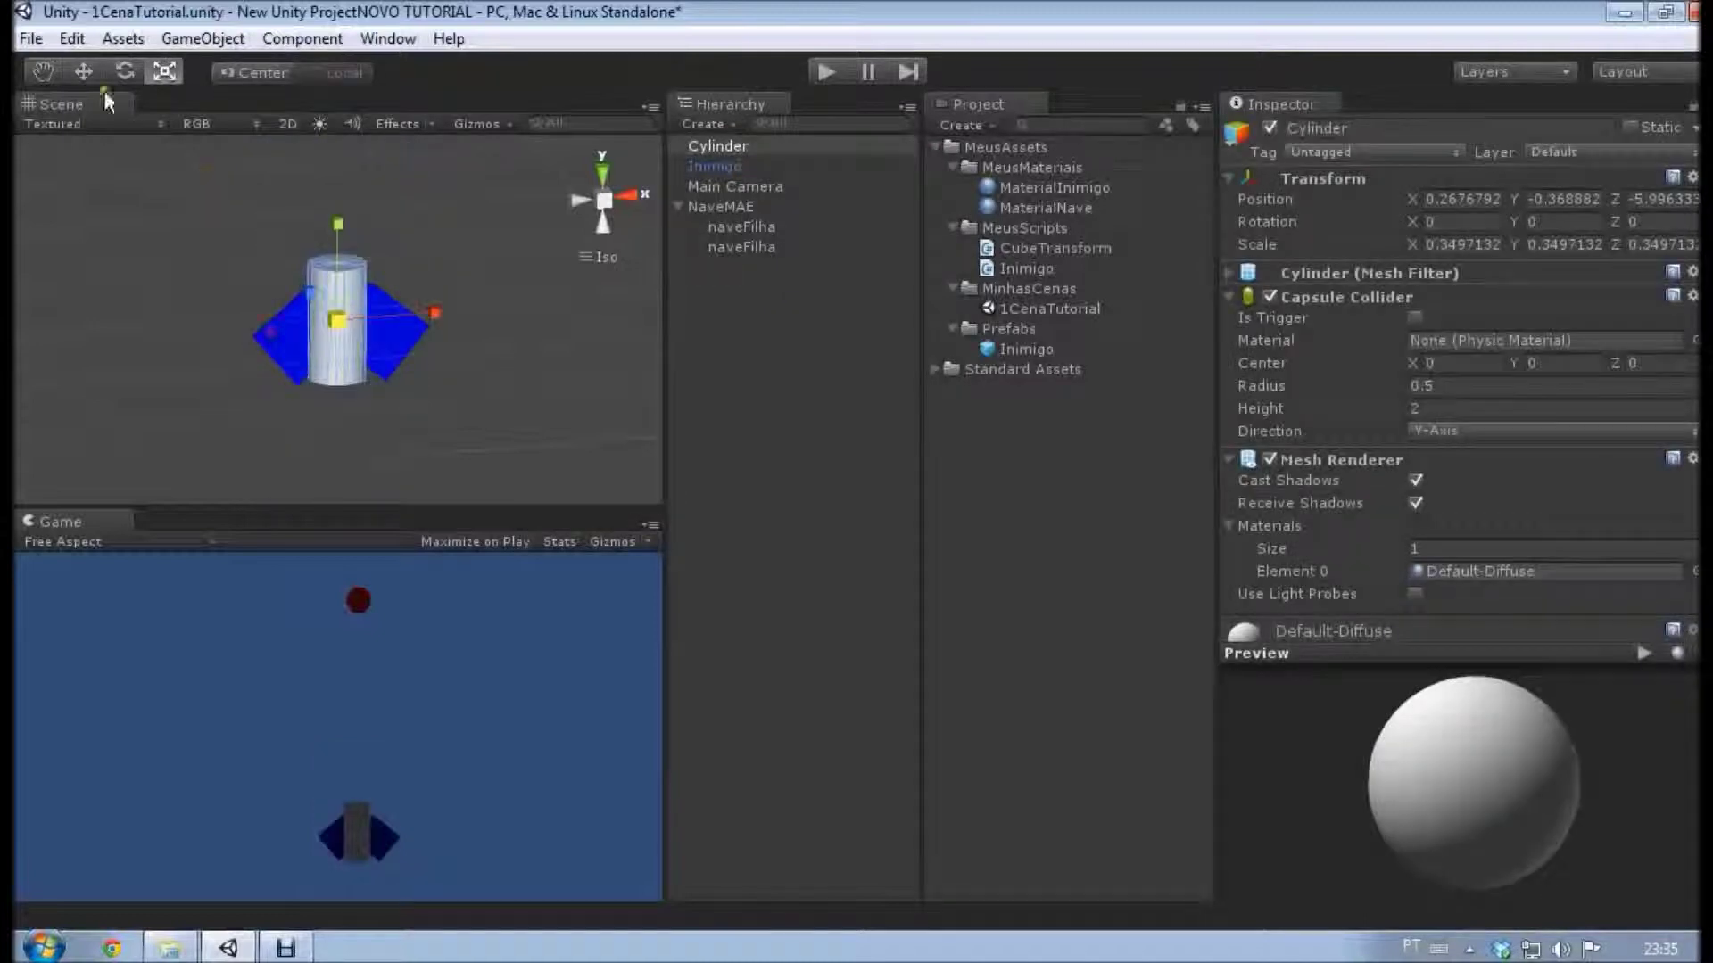
Move the Cylinder left of the ship and make it a child of the second naveFilha.
left_click(83, 70)
left_click_drag(426, 307, 221, 334)
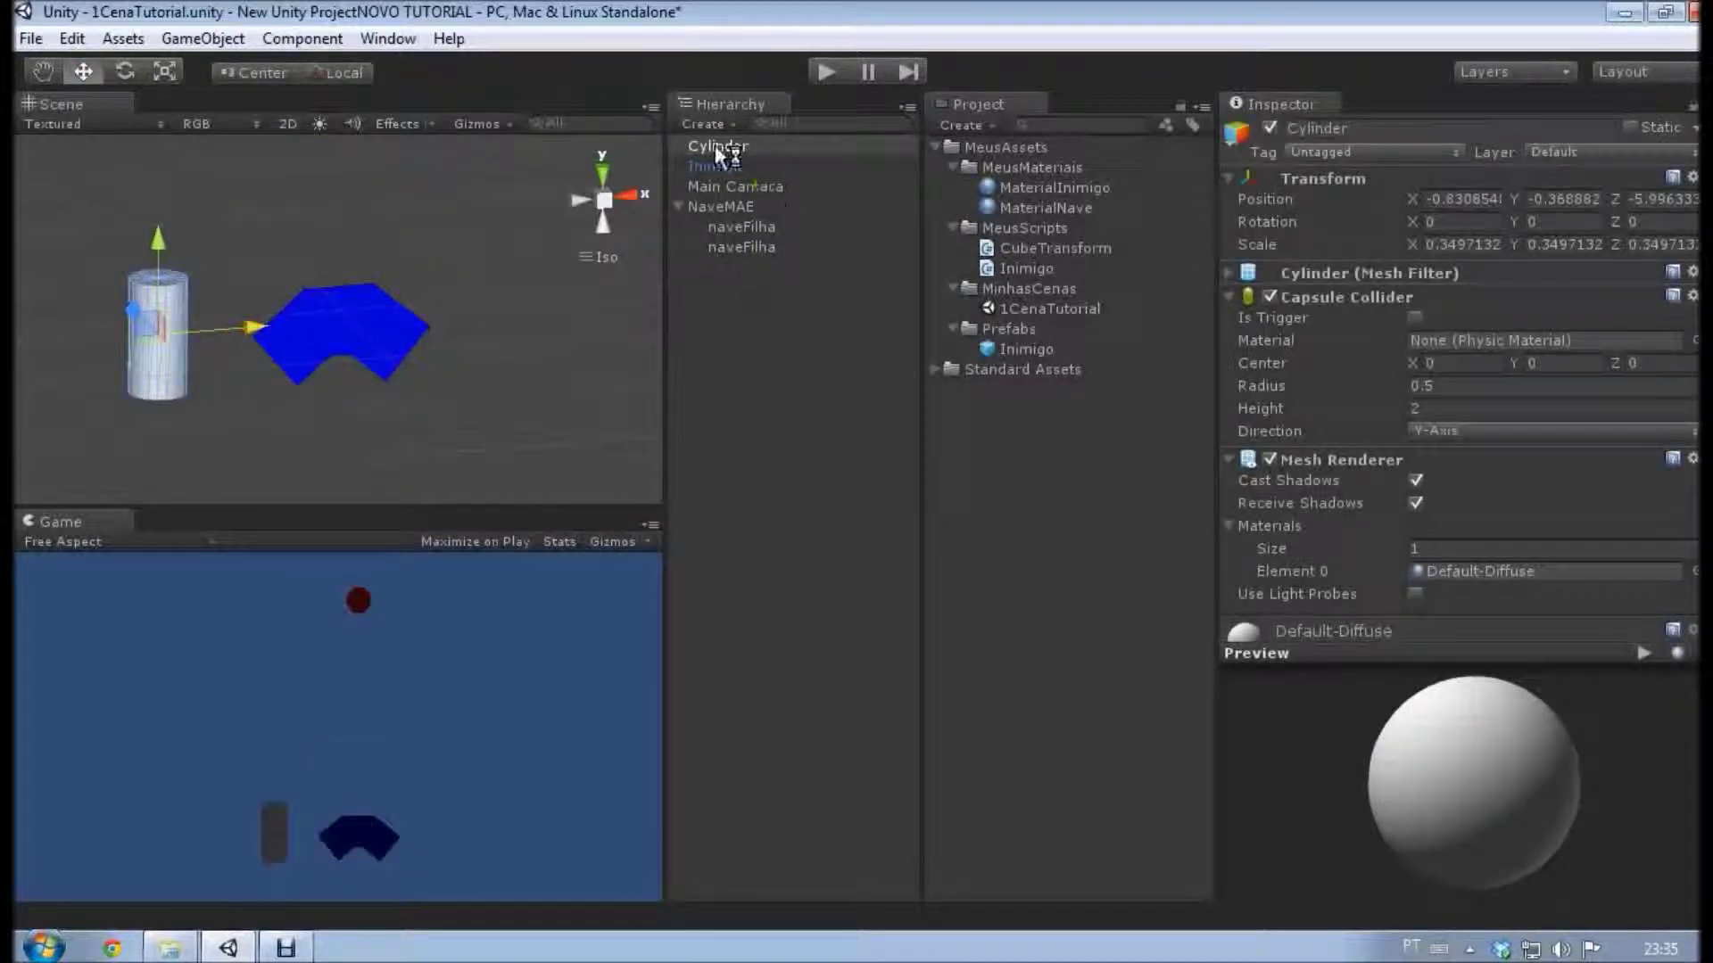
left_click_drag(719, 153, 769, 244)
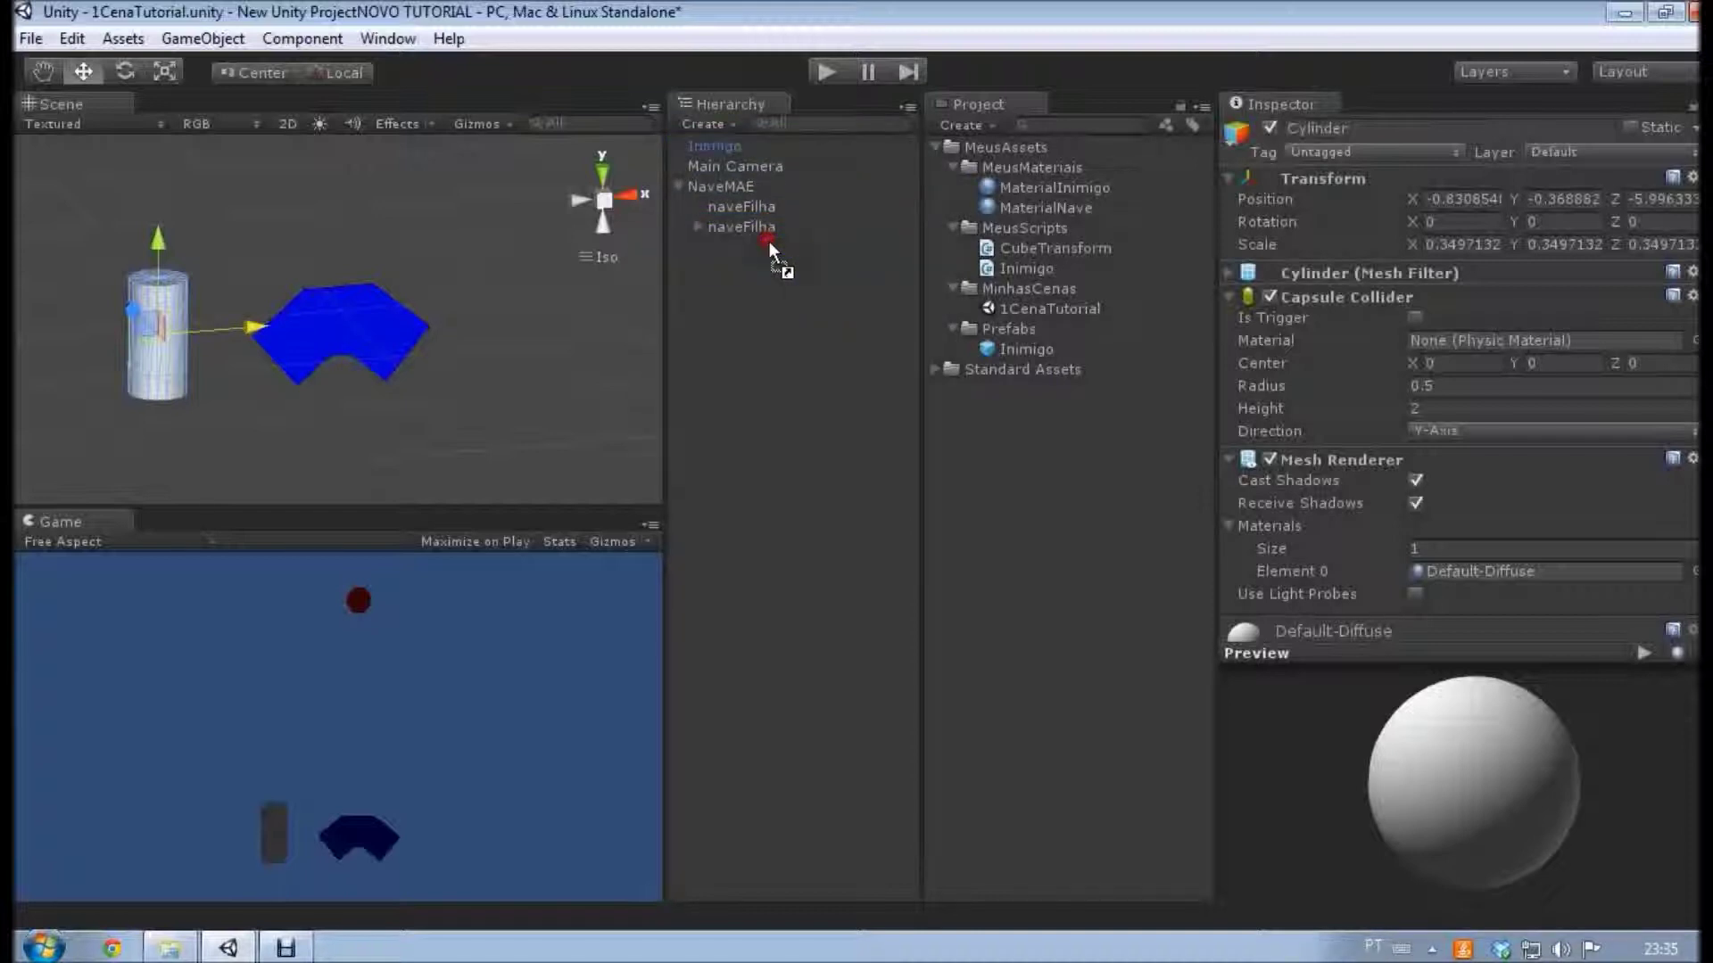
Expand the second naveFilha to show Cylinder, then slide NaveMAE along X so the cylinder follows.
left_click(701, 226)
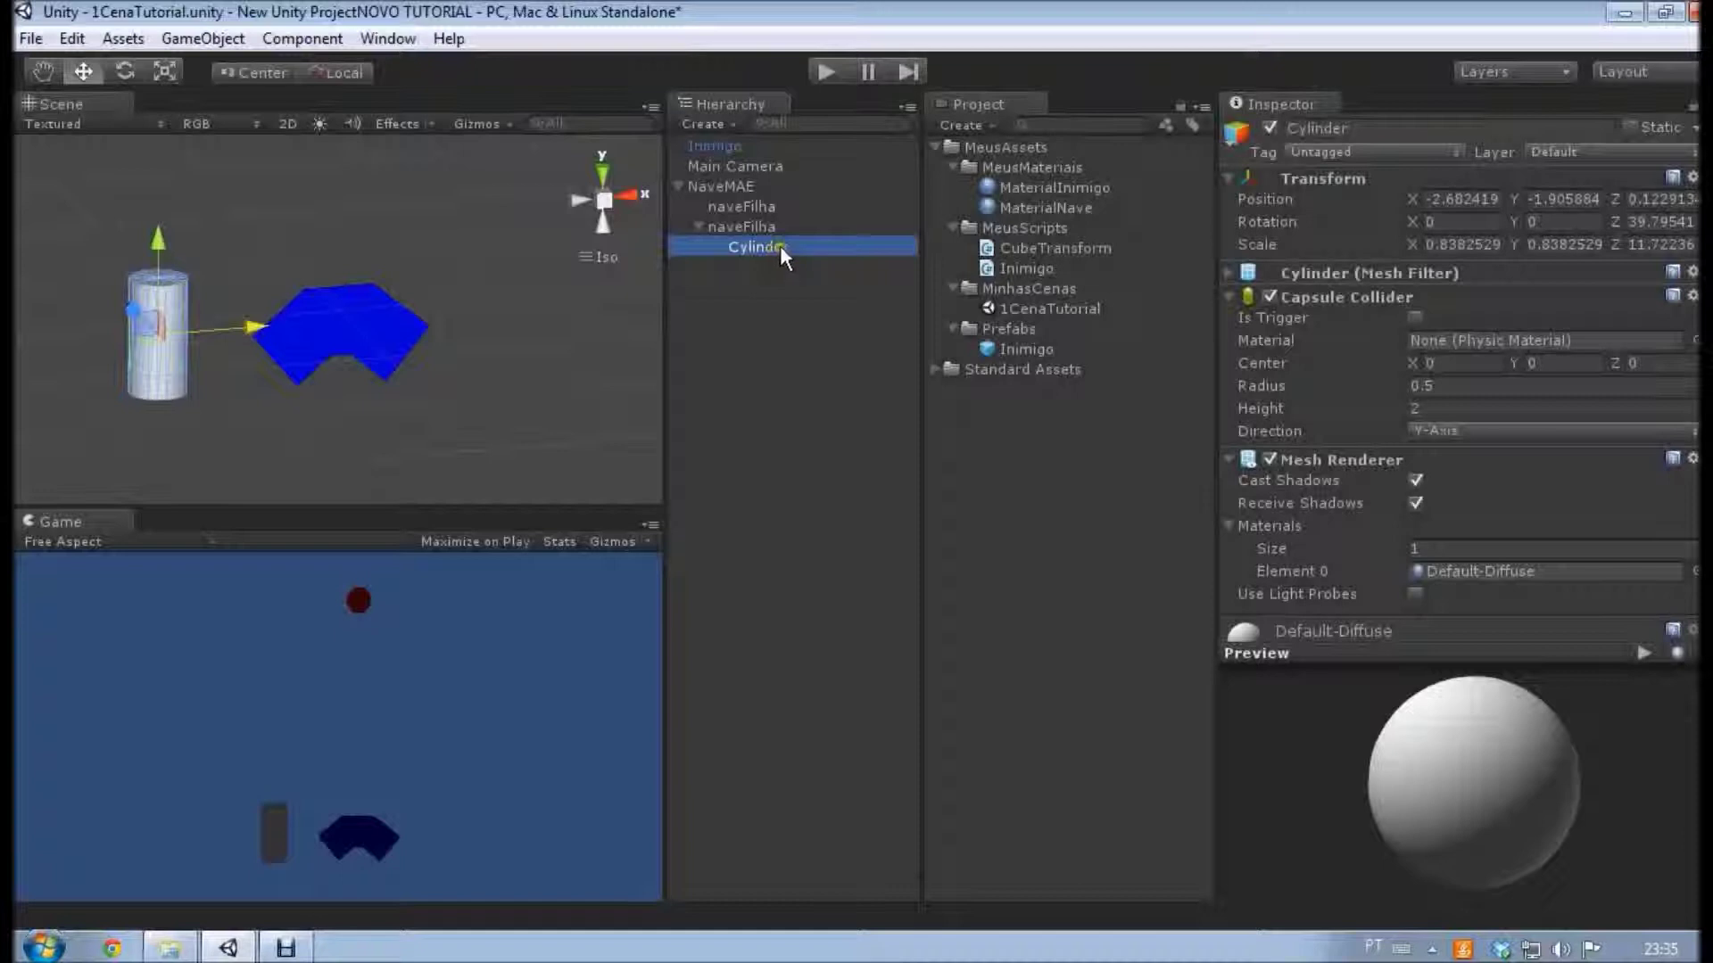
double_click(725, 186)
left_click(440, 314)
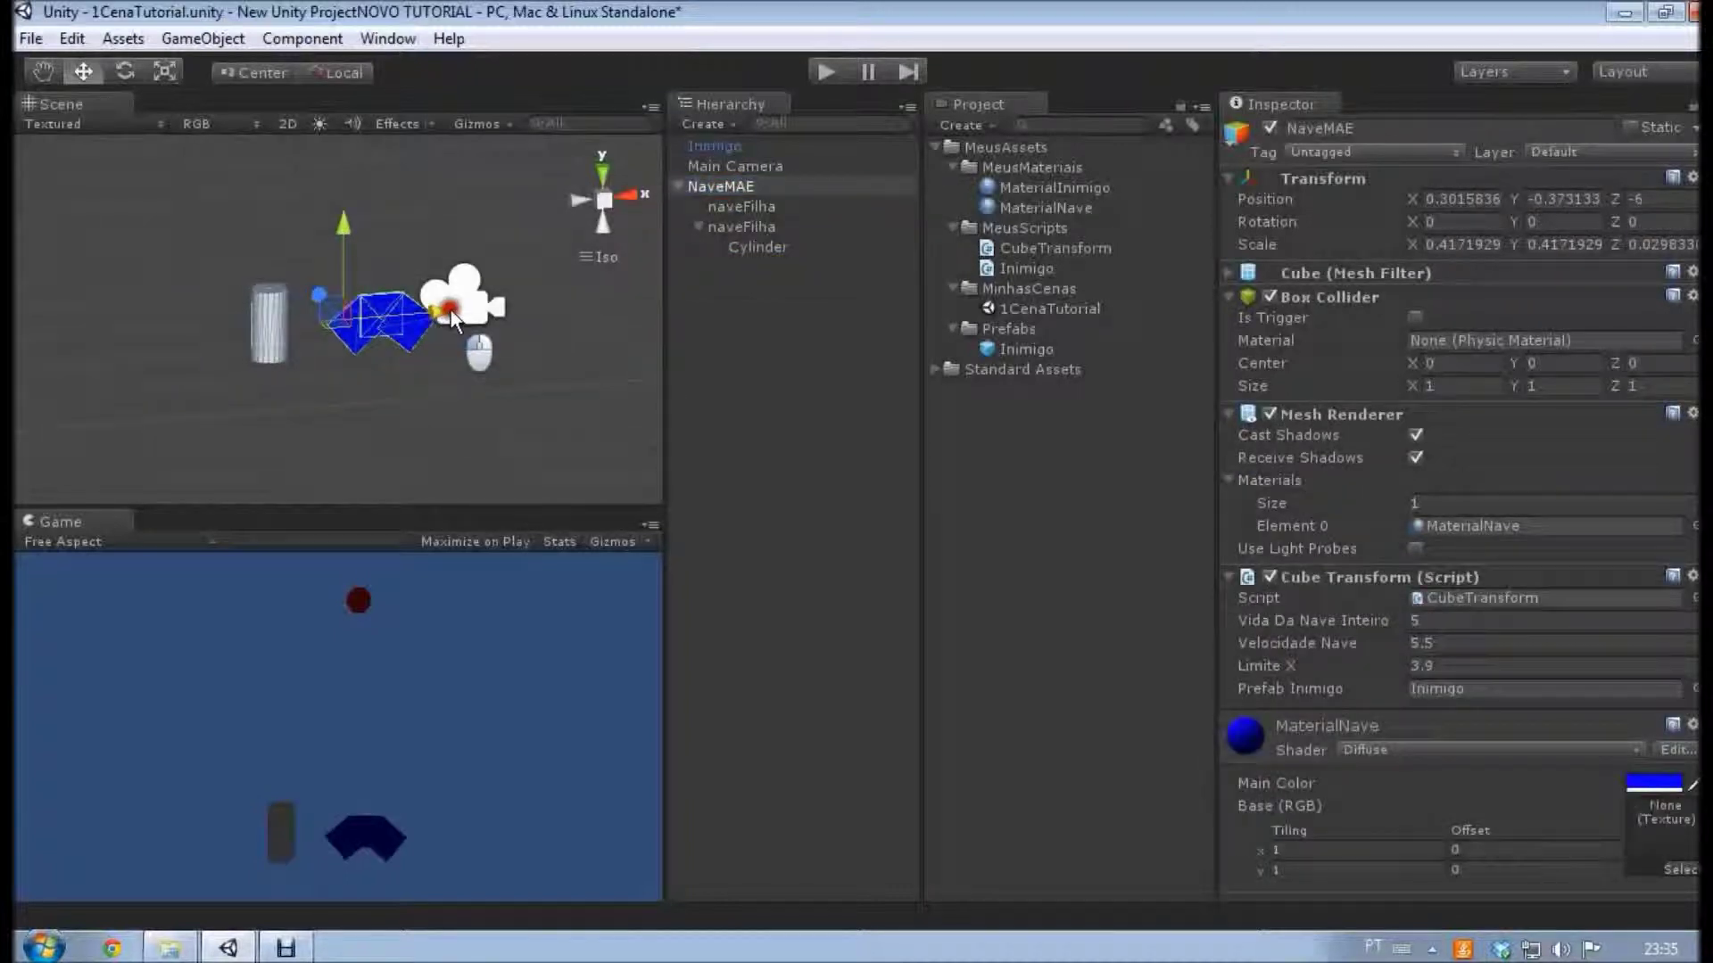
mouse_move(452, 311)
left_mouse_down()
mouse_move(568, 309)
mouse_move(393, 332)
mouse_move(489, 310)
mouse_move(454, 312)
left_mouse_up()
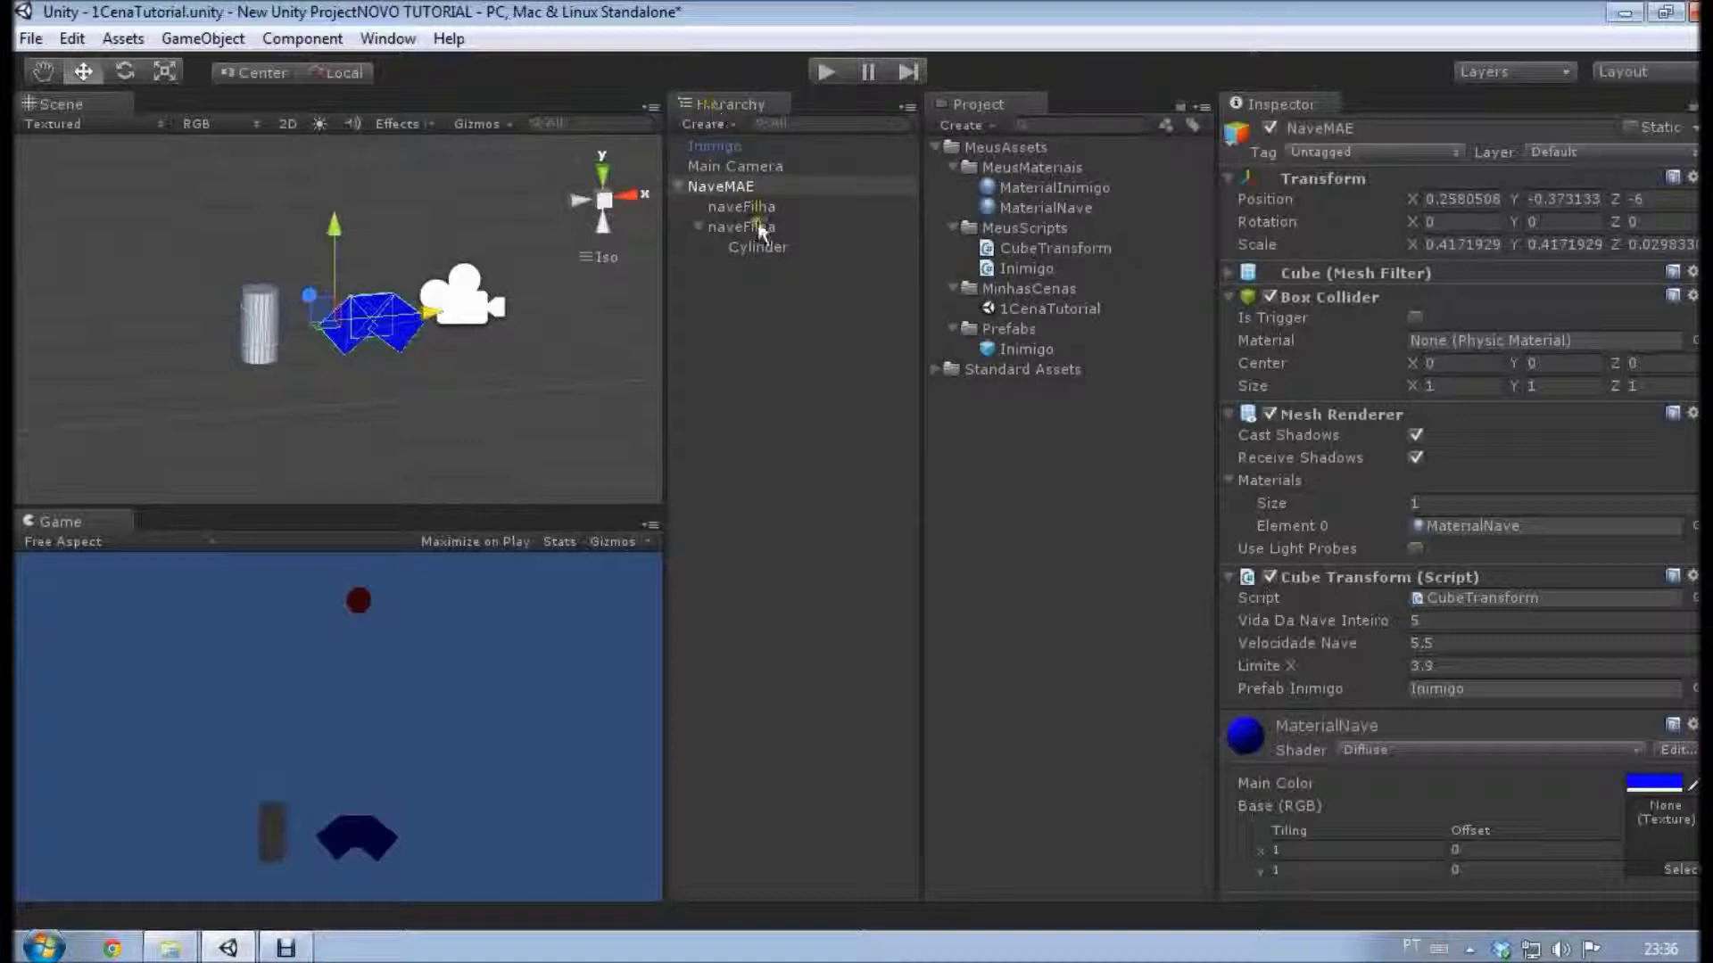
Undo the ship's last move, shift NaveMAE right along X, and inspect its children.
key("ctrl+z")
left_click_drag(373, 309, 416, 314)
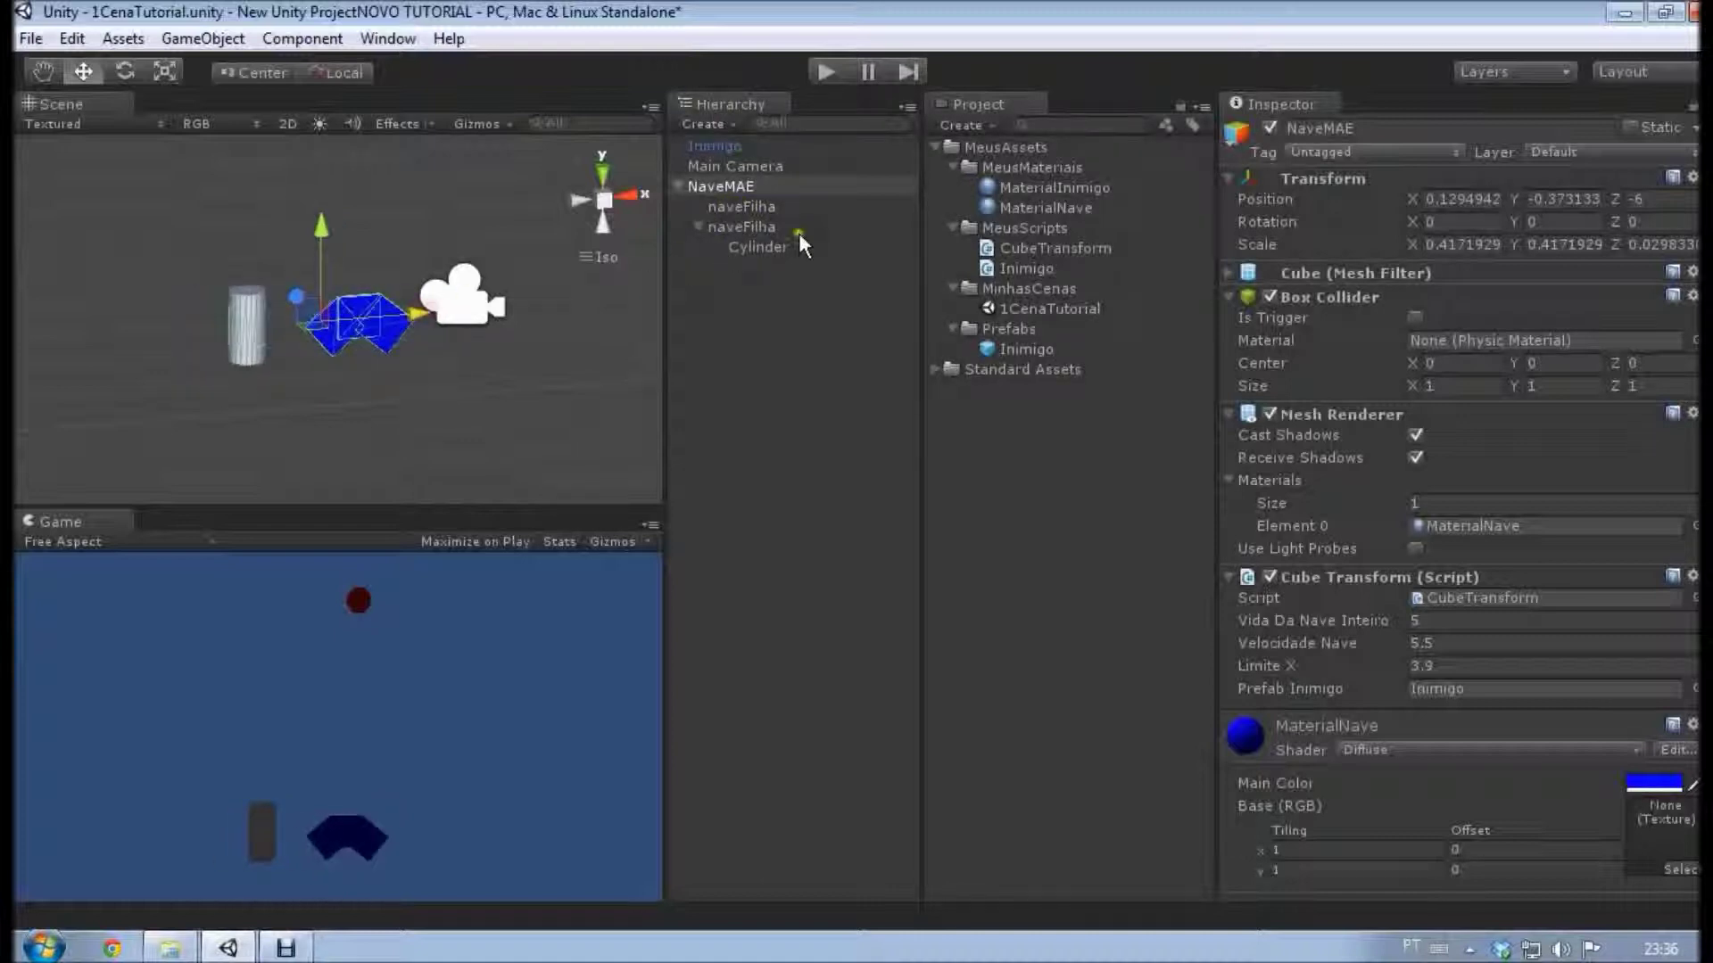
left_click(740, 206)
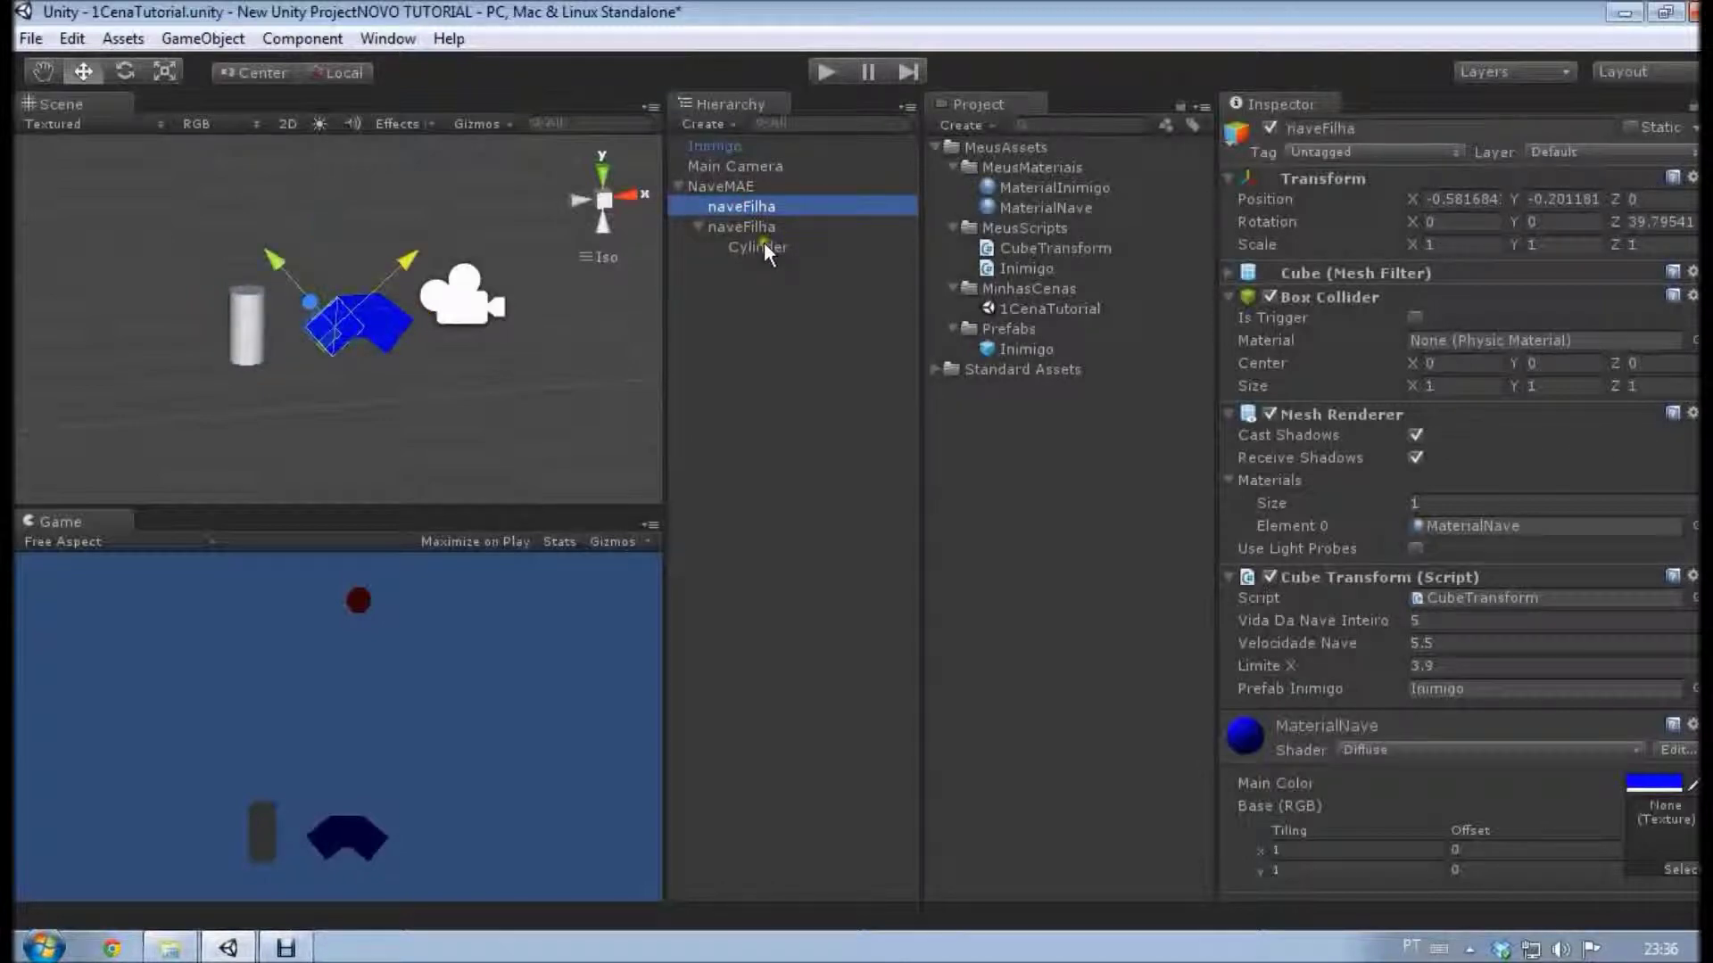
left_click(762, 246)
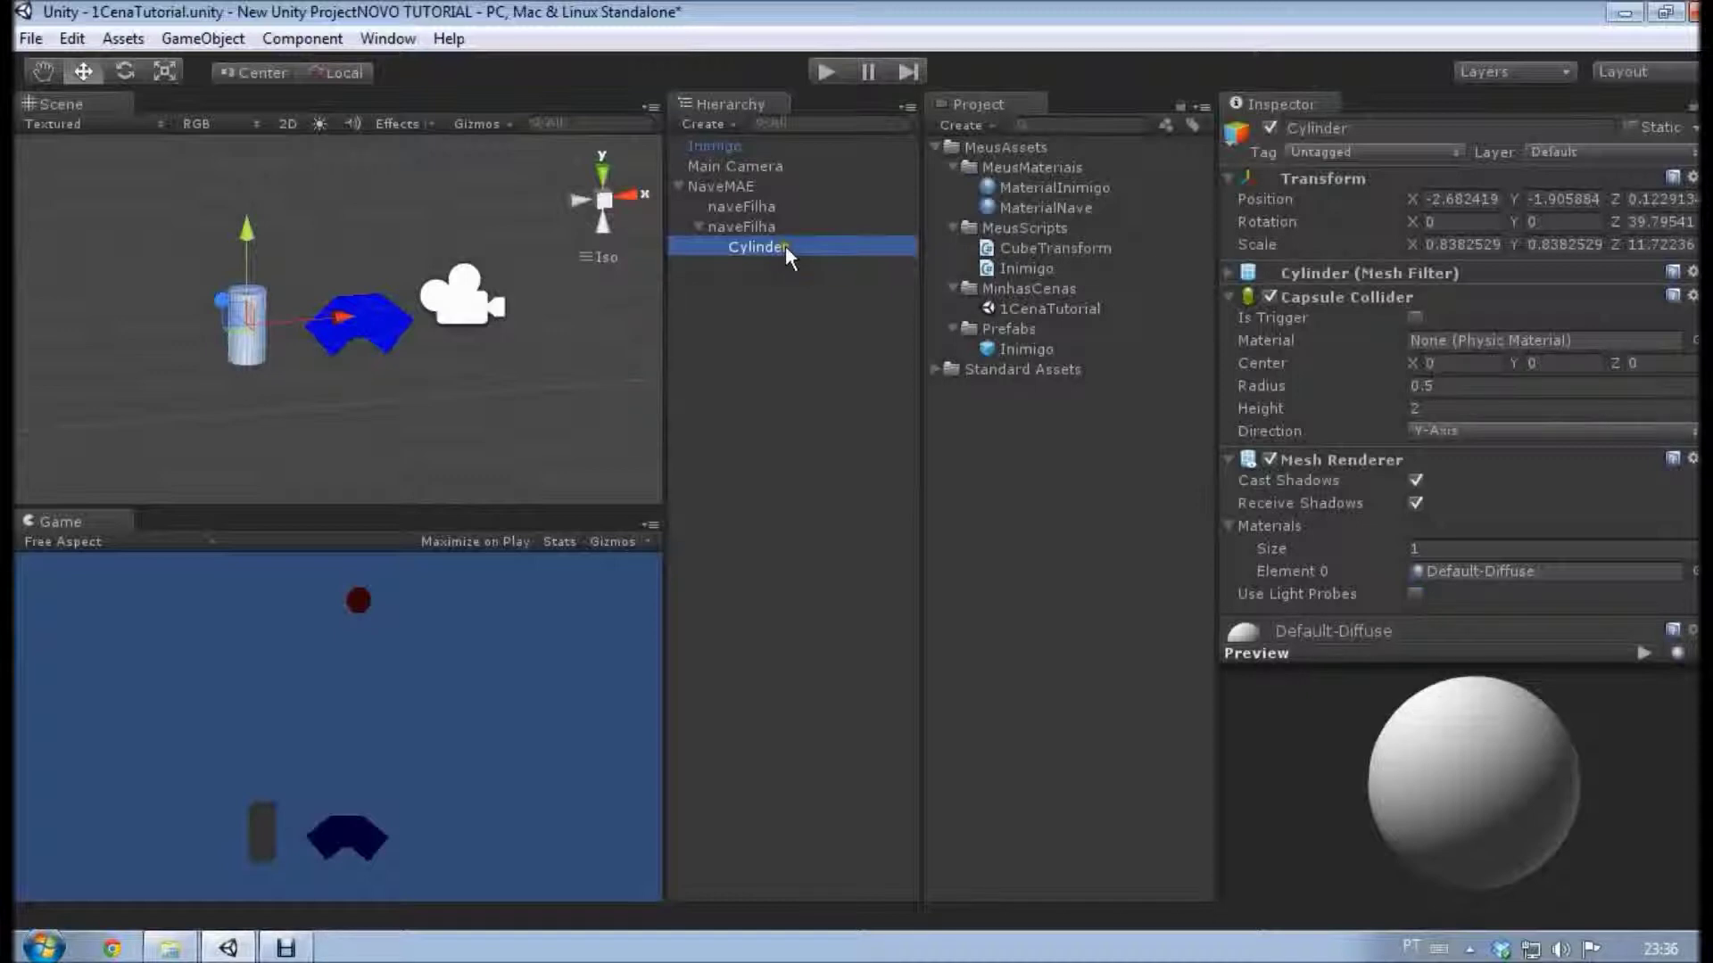
left_click(748, 187)
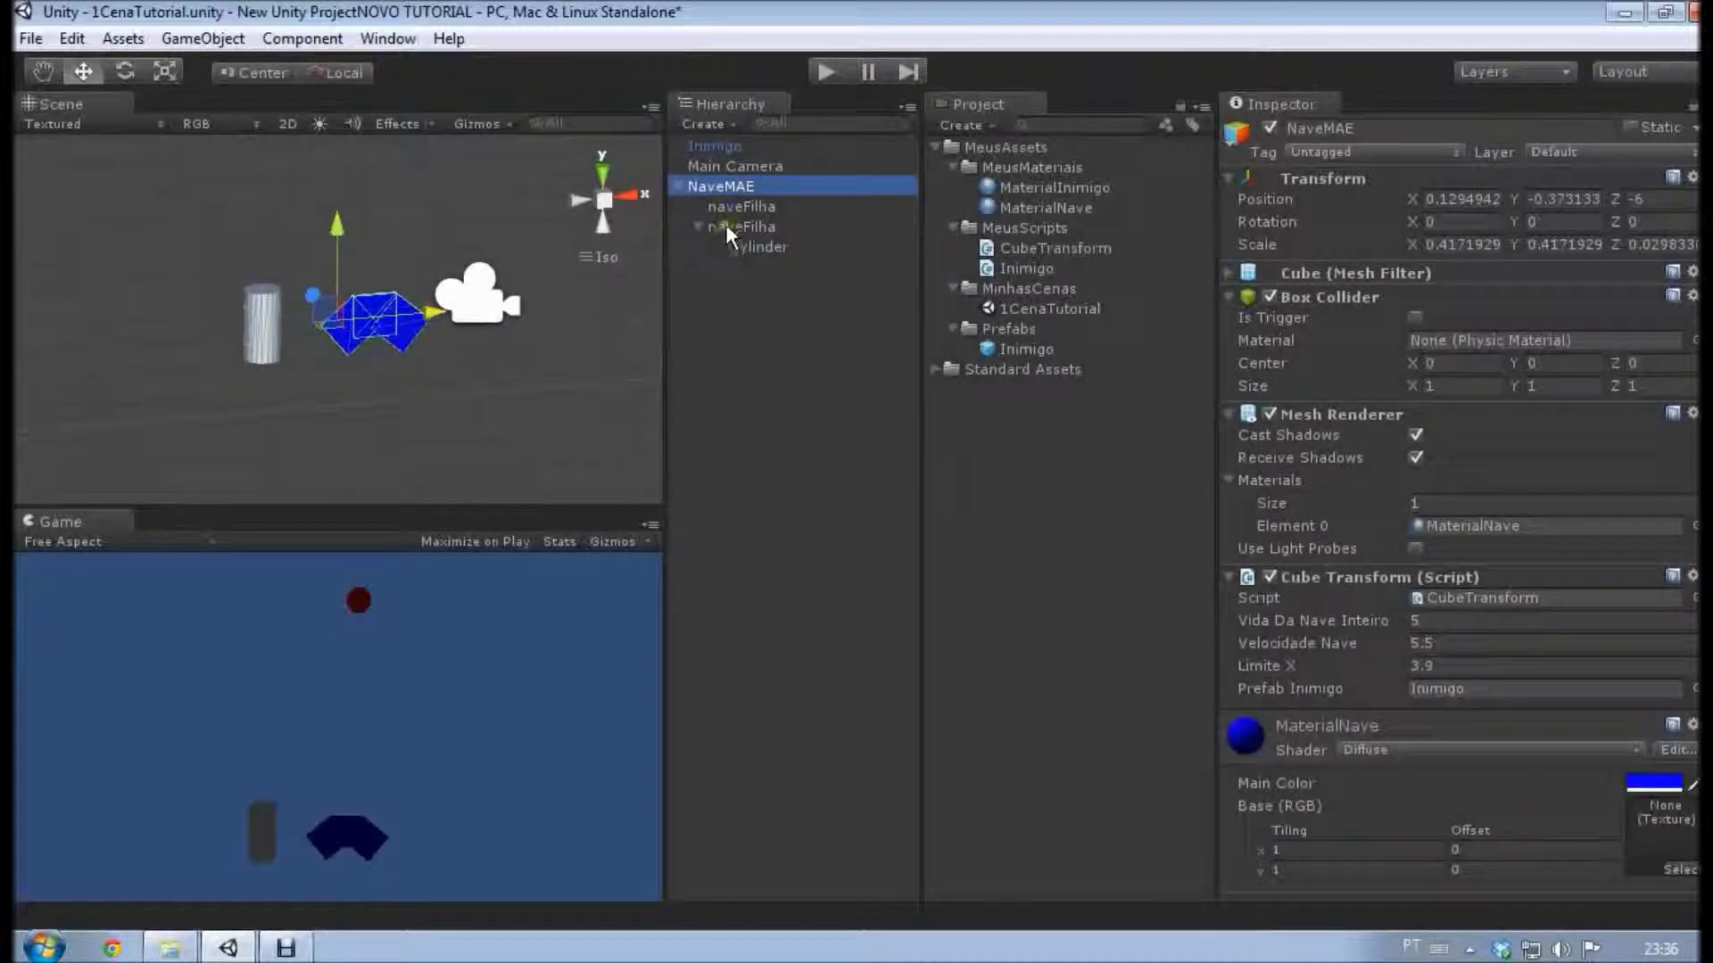
Select the second naveFilha and drag it up along its Y axis.
right_click_drag(523, 273, 530, 335)
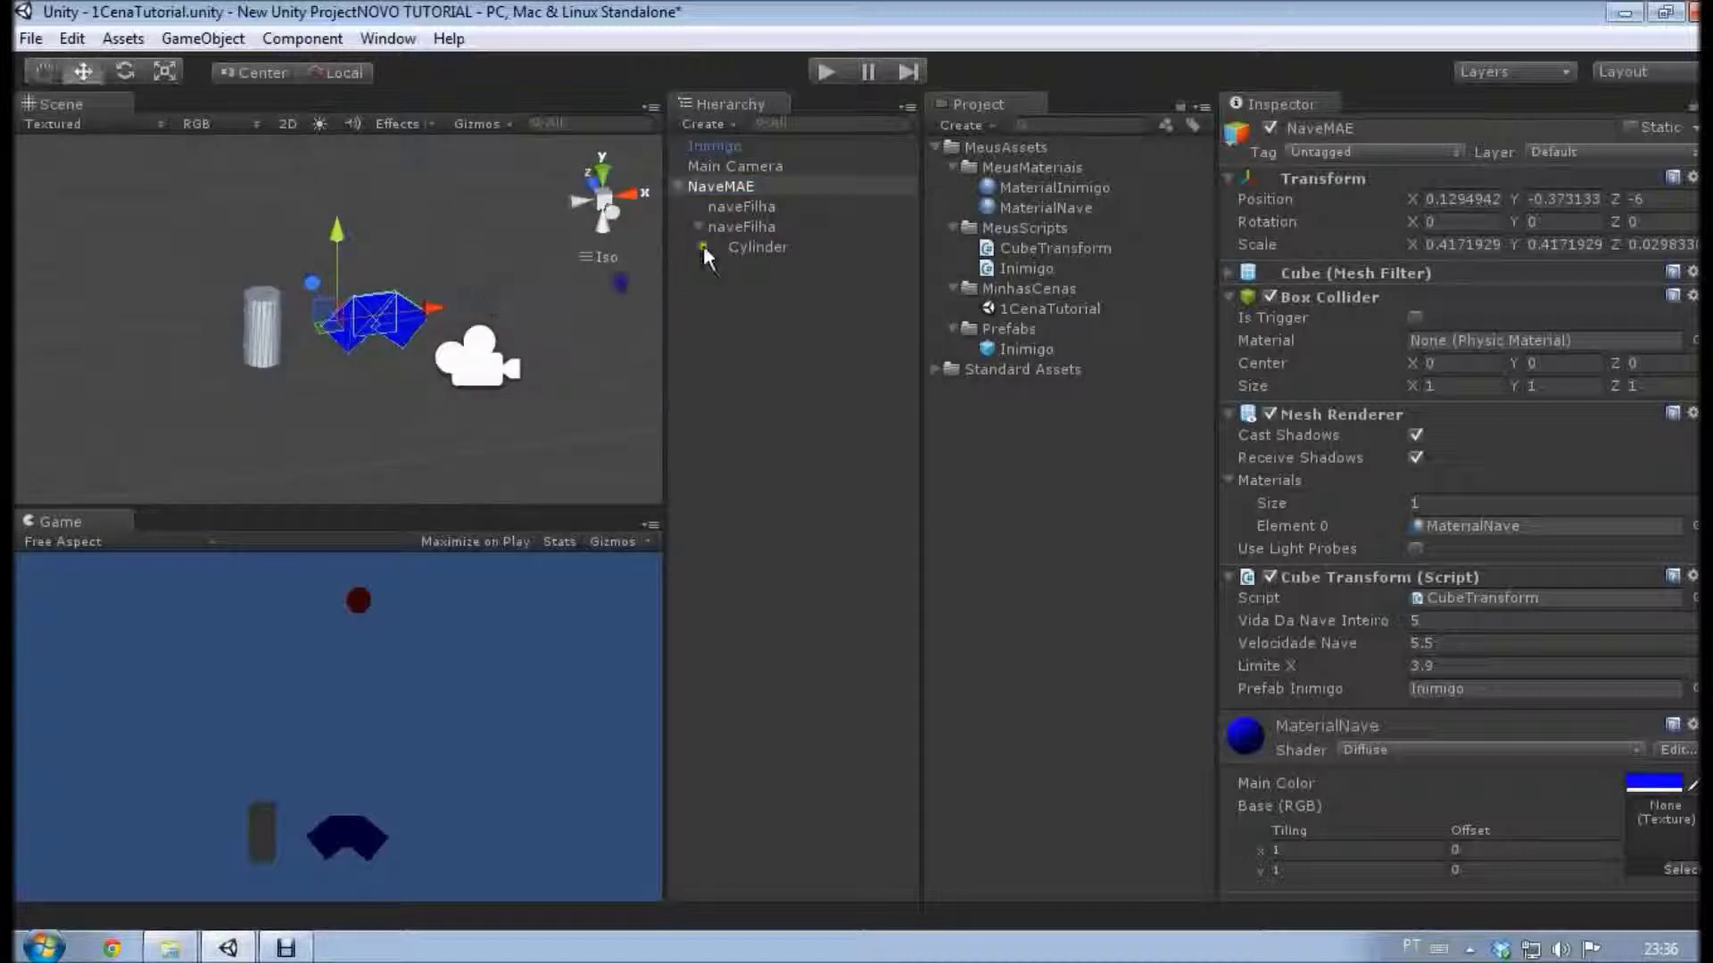
left_click(752, 224)
middle_click_drag(427, 232, 355, 277)
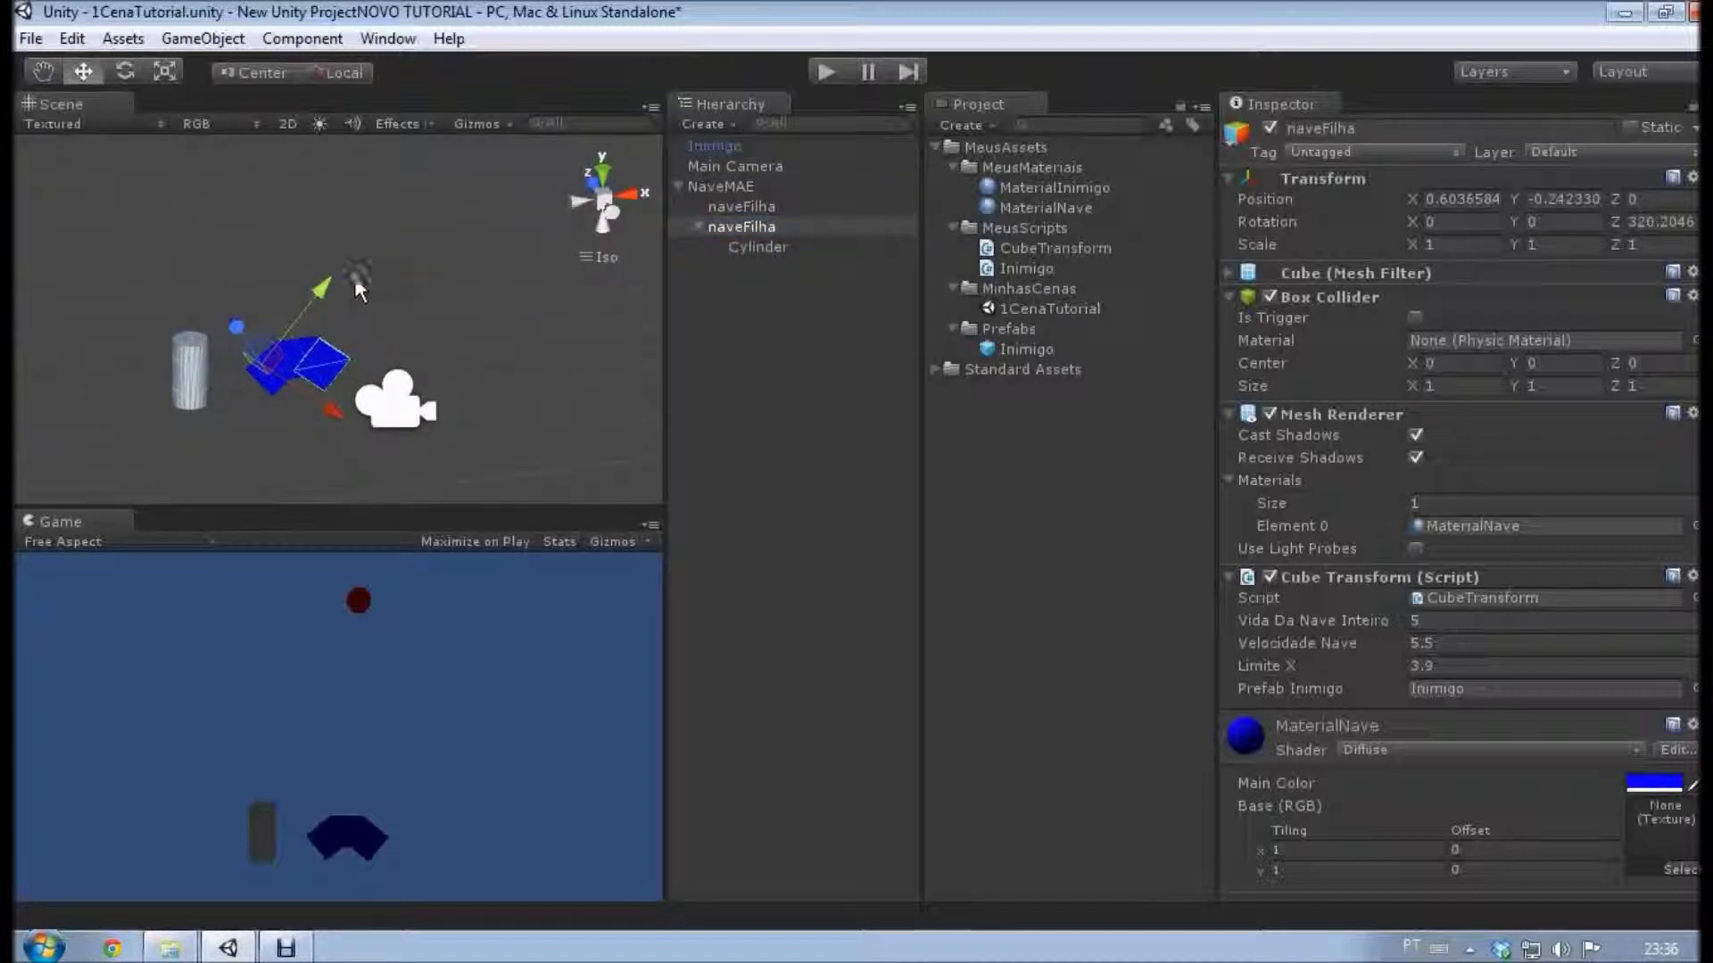
left_click(721, 230)
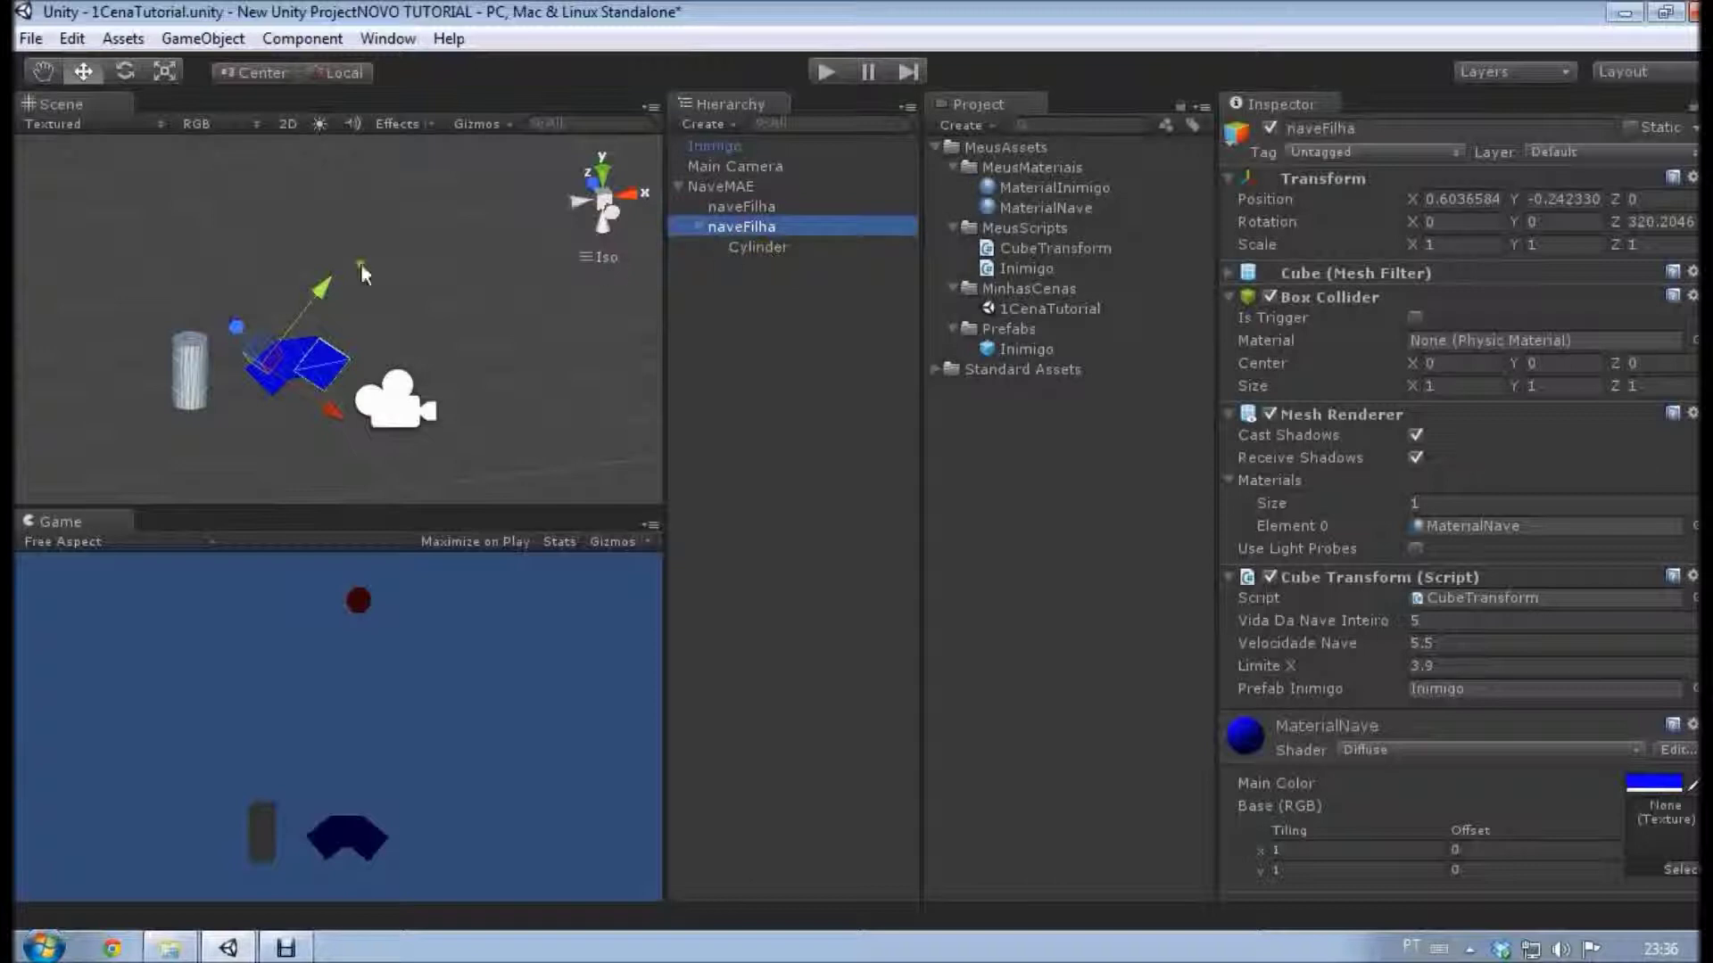
left_click_drag(323, 292, 276, 222)
Undo the naveFilha move and orbit the Scene to a new angle.
key("ctrl+z")
right_click_drag(276, 222, 277, 191)
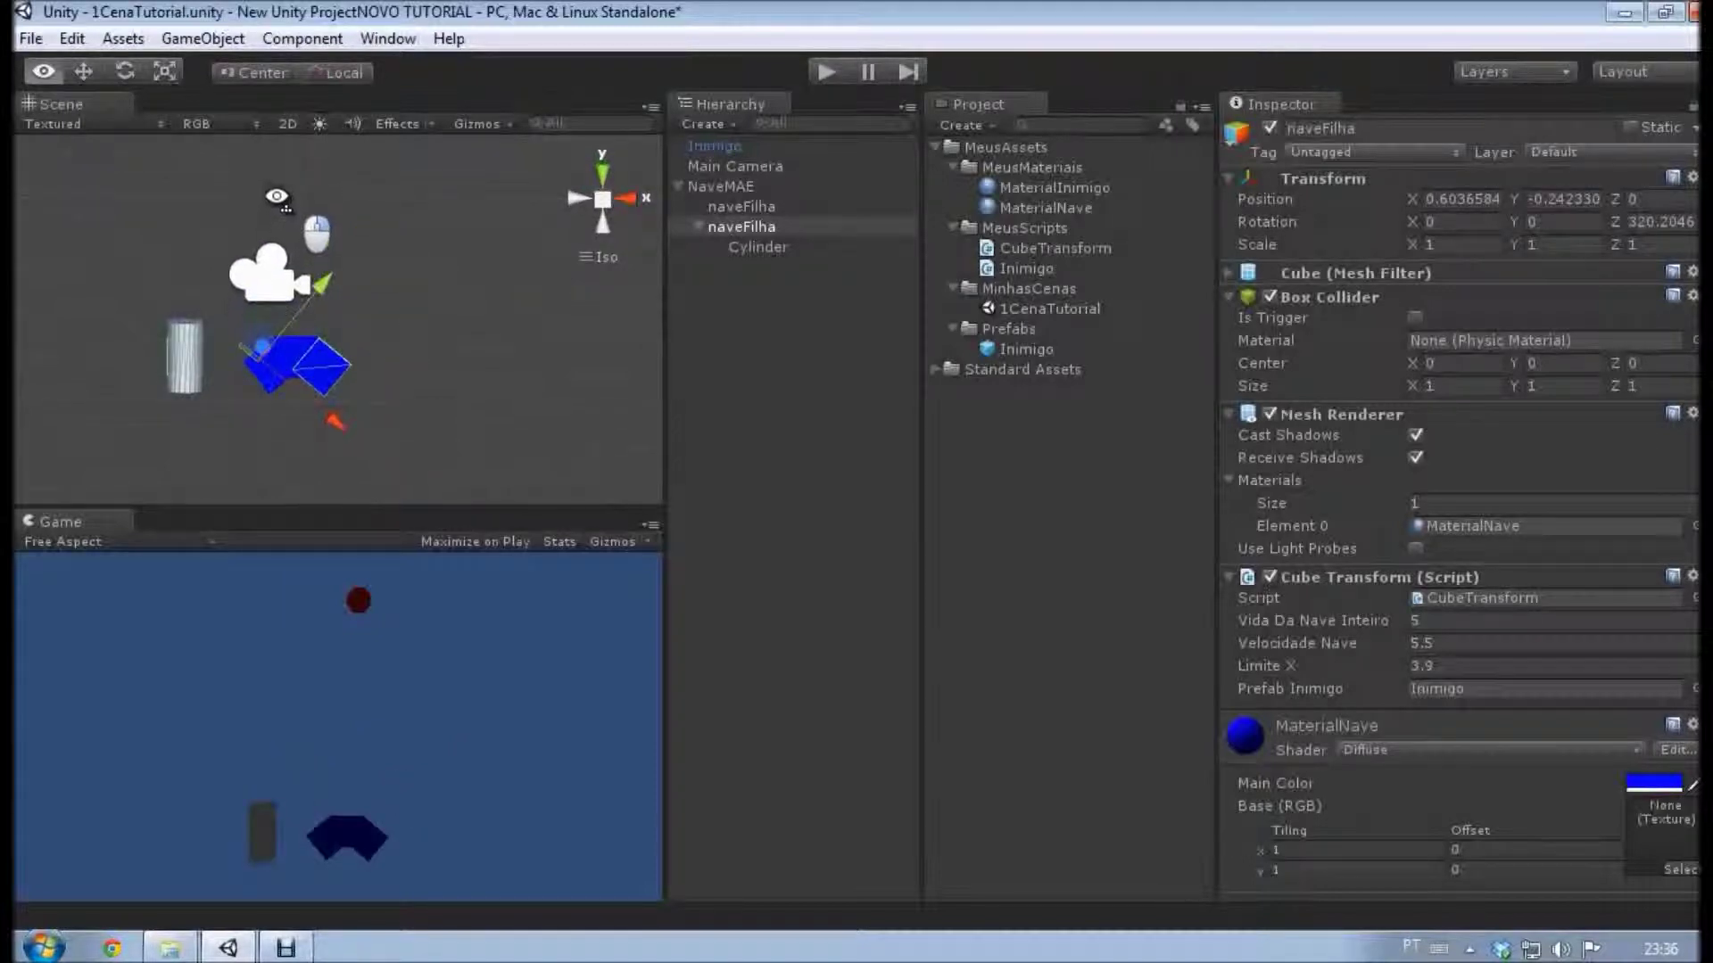
left_click(737, 223)
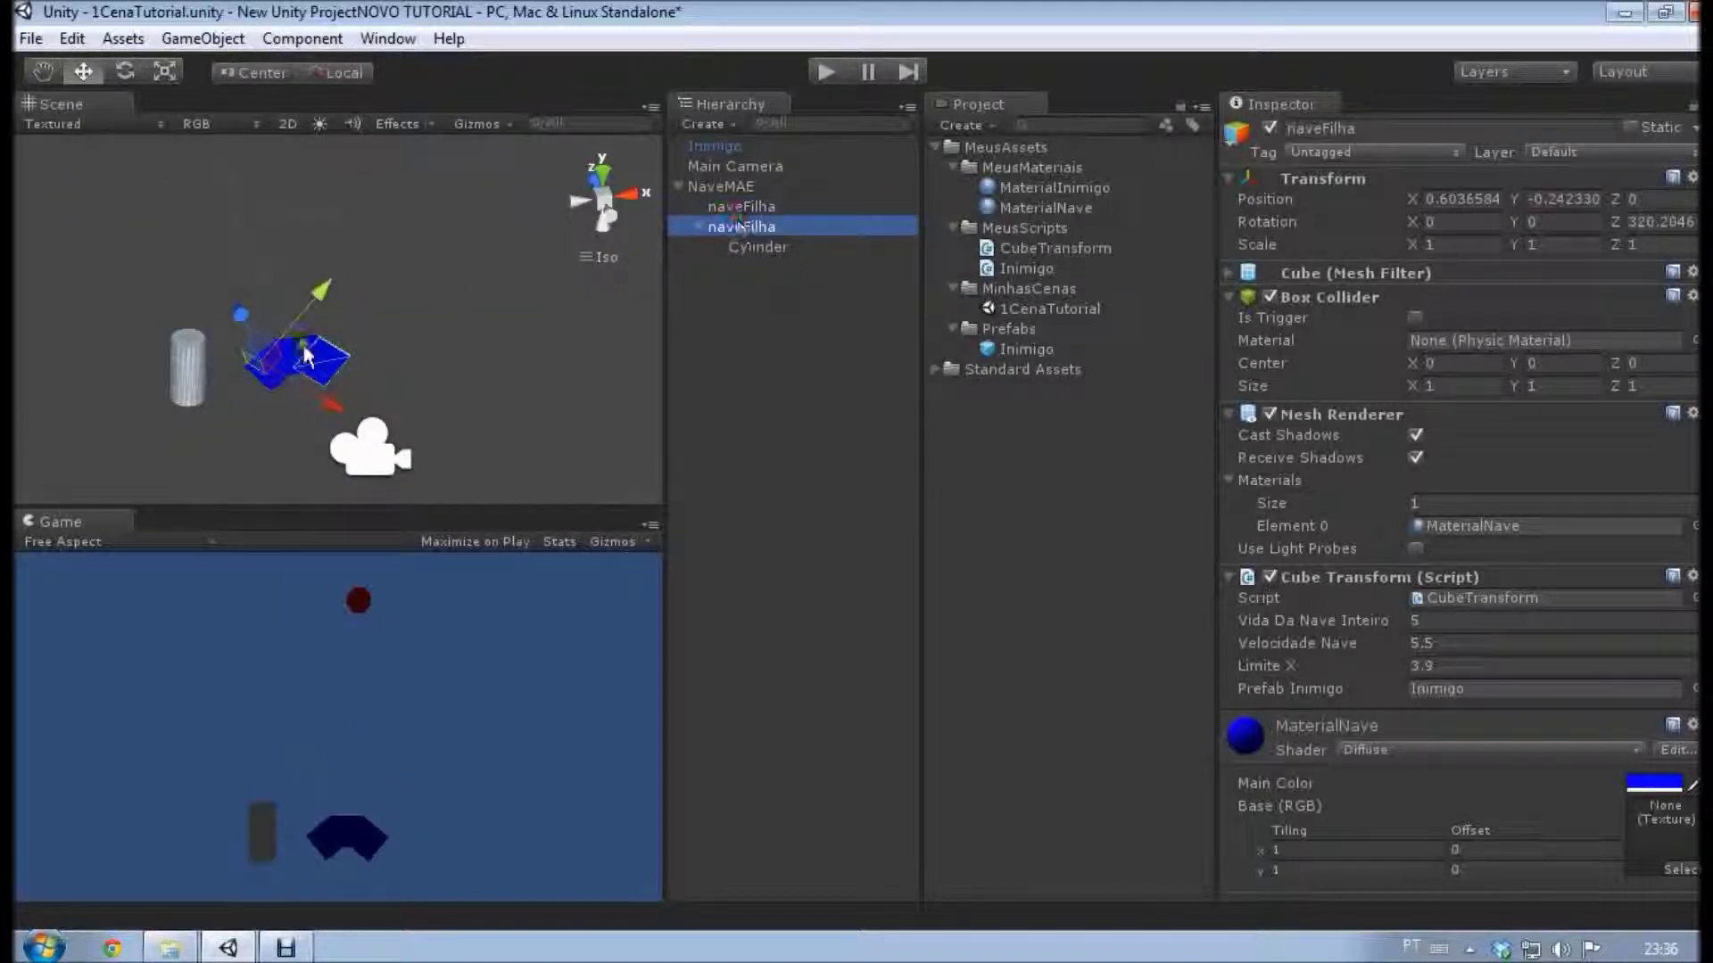
right_click_drag(331, 337, 332, 344)
left_click_drag(335, 343, 300, 403, "alt")
Drag the second naveFilha up-right to about X 2.62, Y 2.18.
right_click_drag(297, 393, 309, 344)
left_click_drag(332, 284, 415, 191)
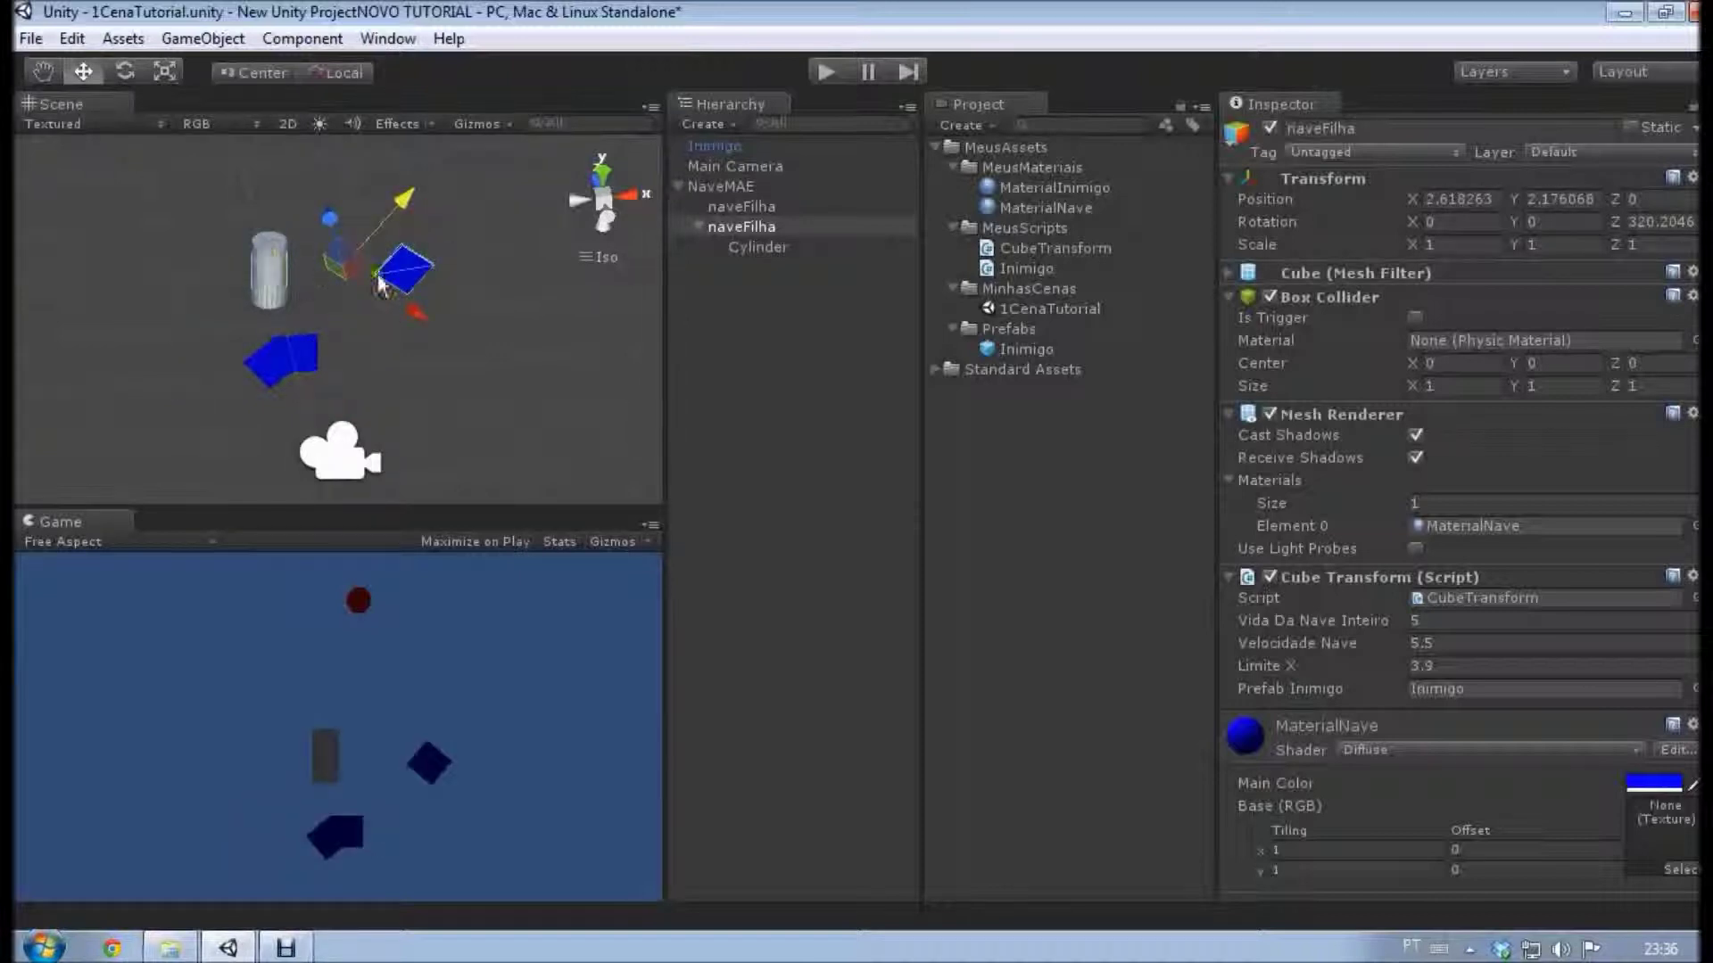
left_click(764, 227)
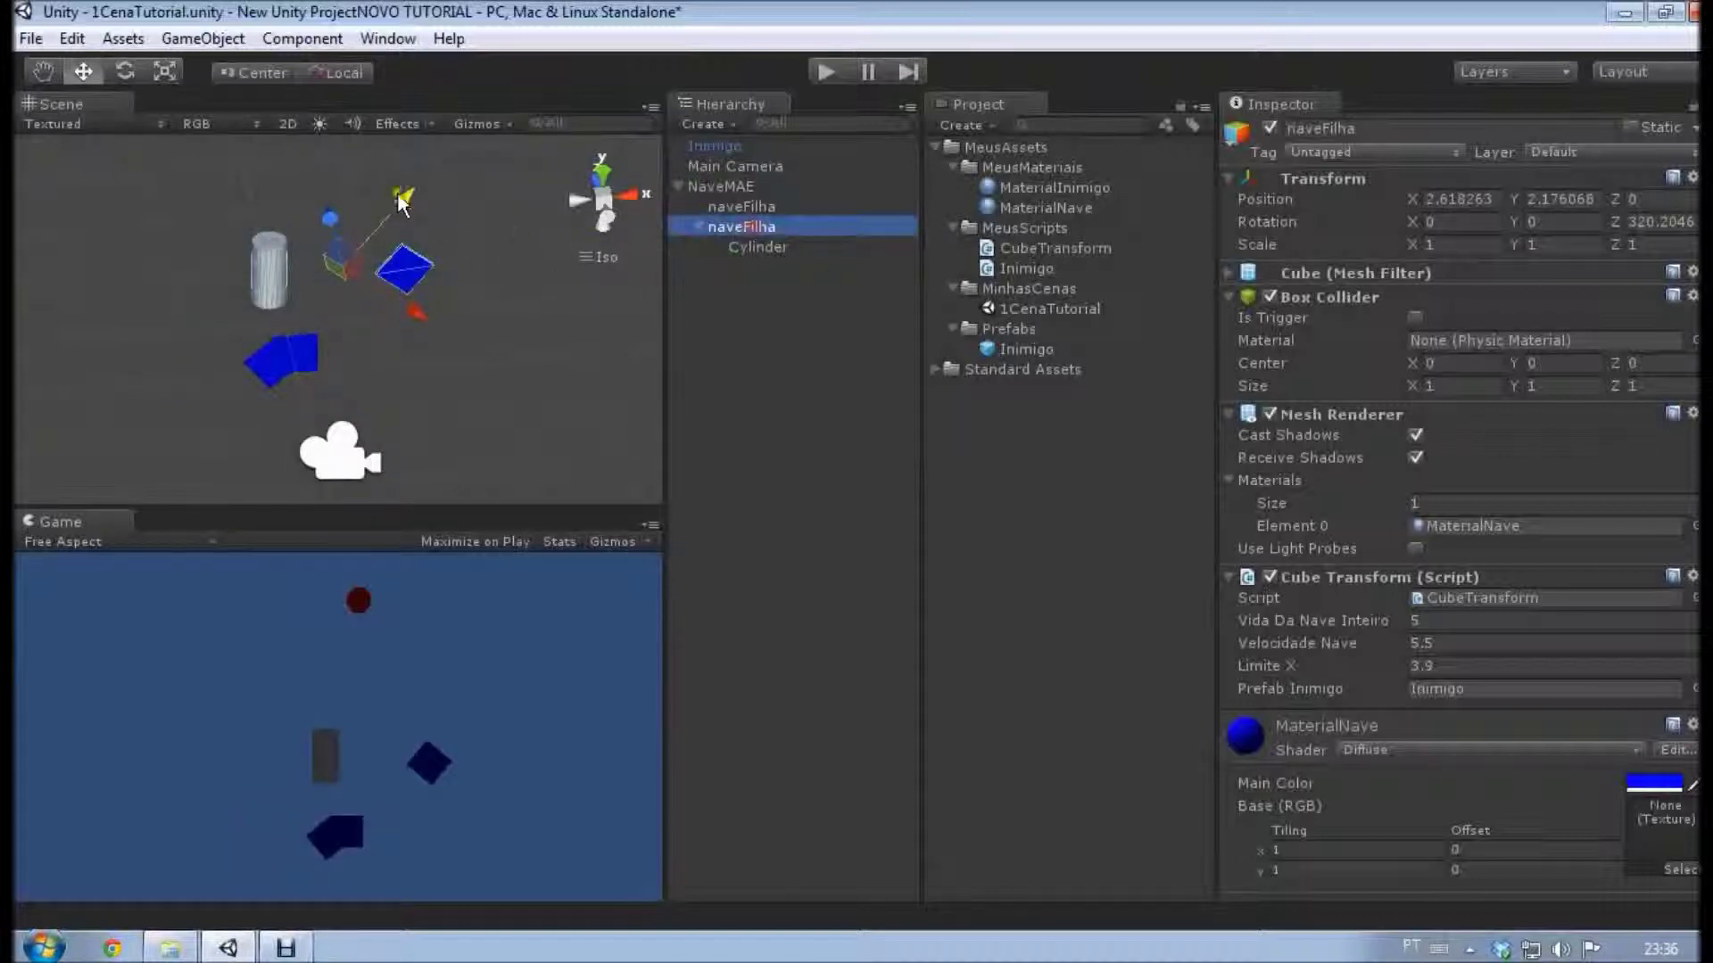
left_click_drag(398, 191, 201, 136)
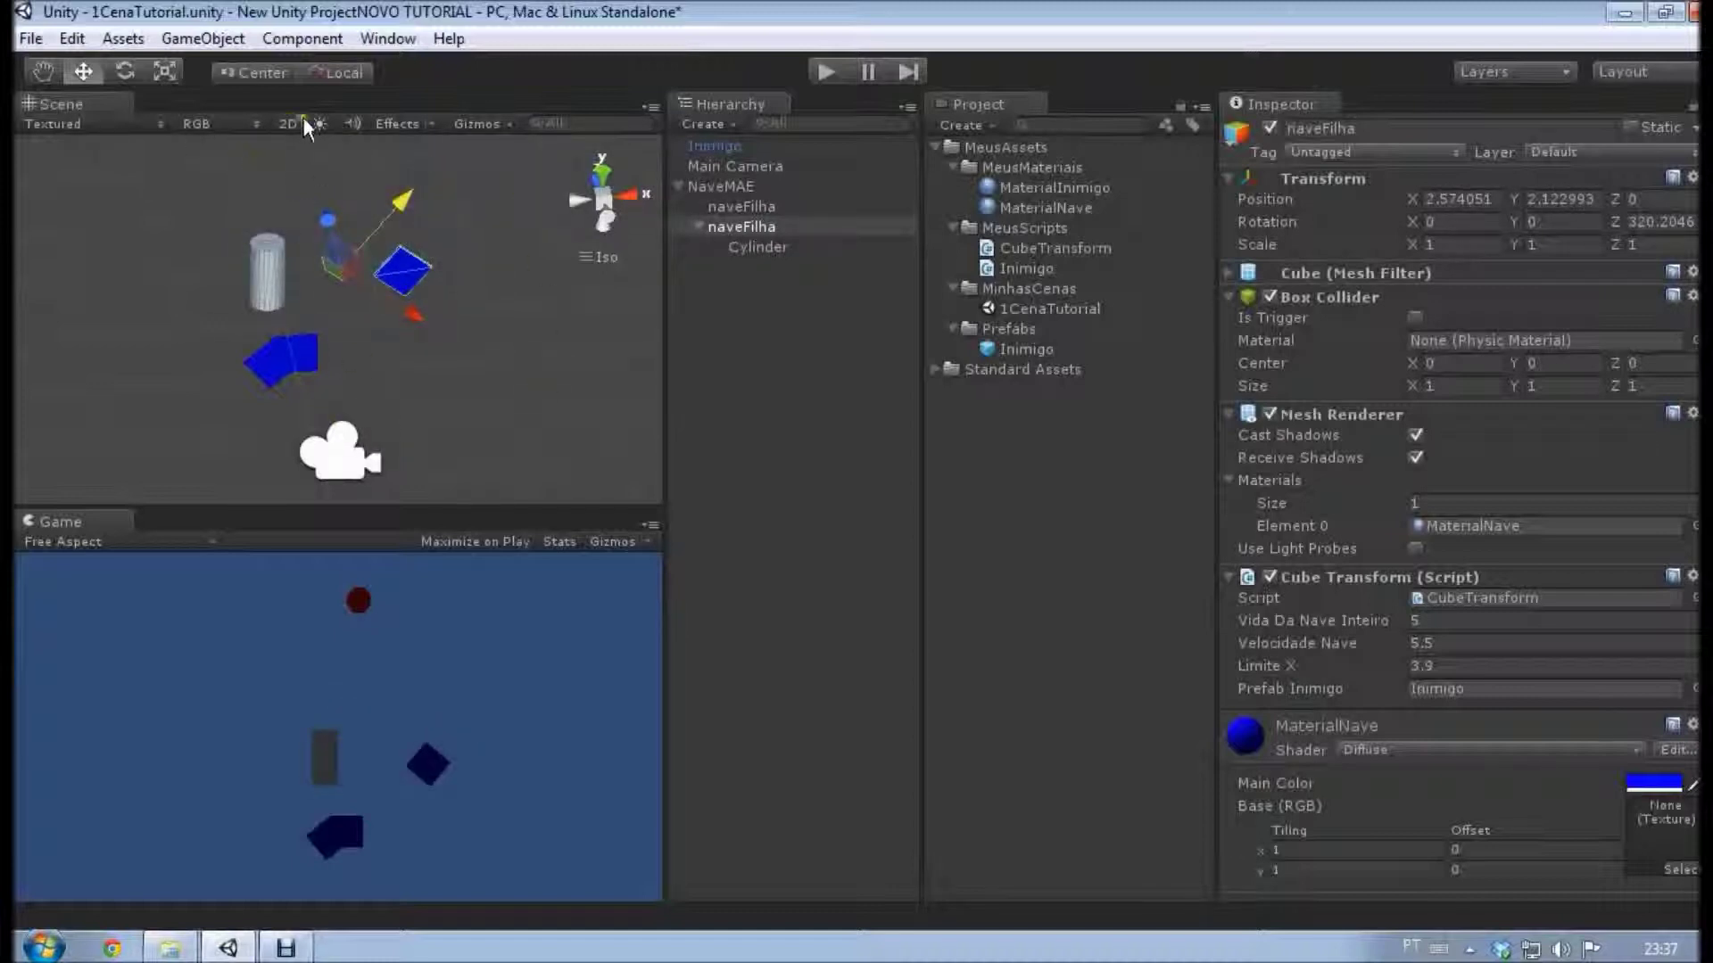
Toggle the handle between Pivot and Center and nudge the second naveFilha up along Y.
left_click(239, 69)
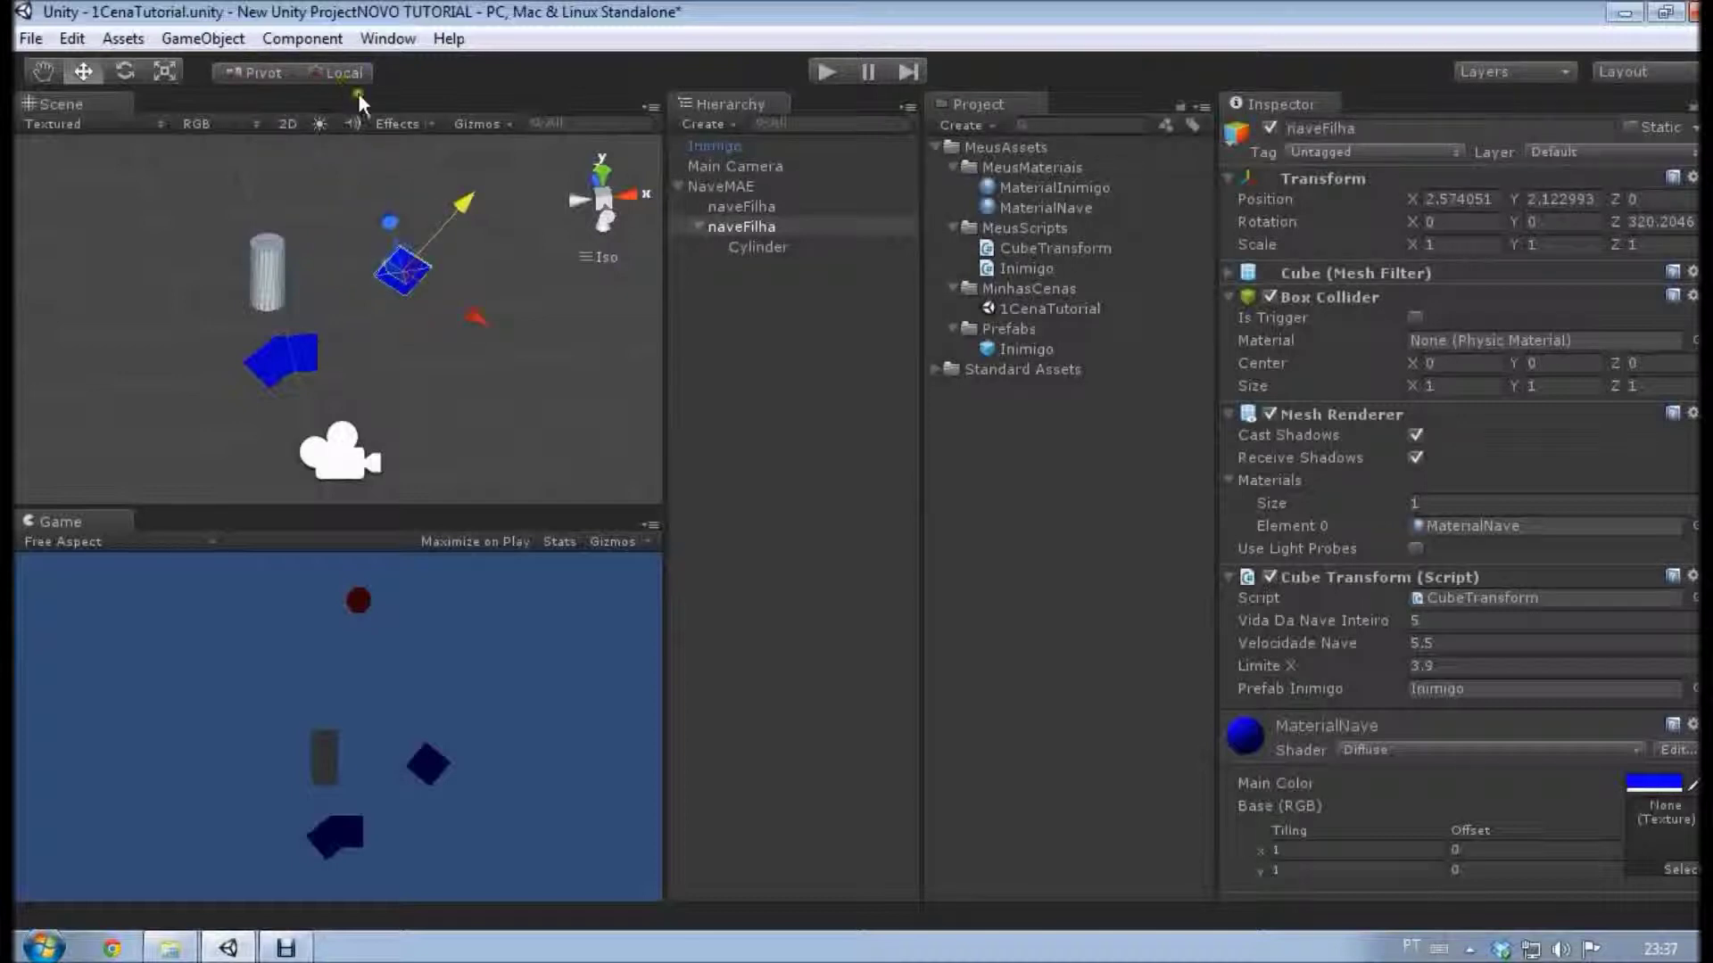
right_click_drag(474, 291, 430, 250)
middle_click_drag(417, 255, 399, 339)
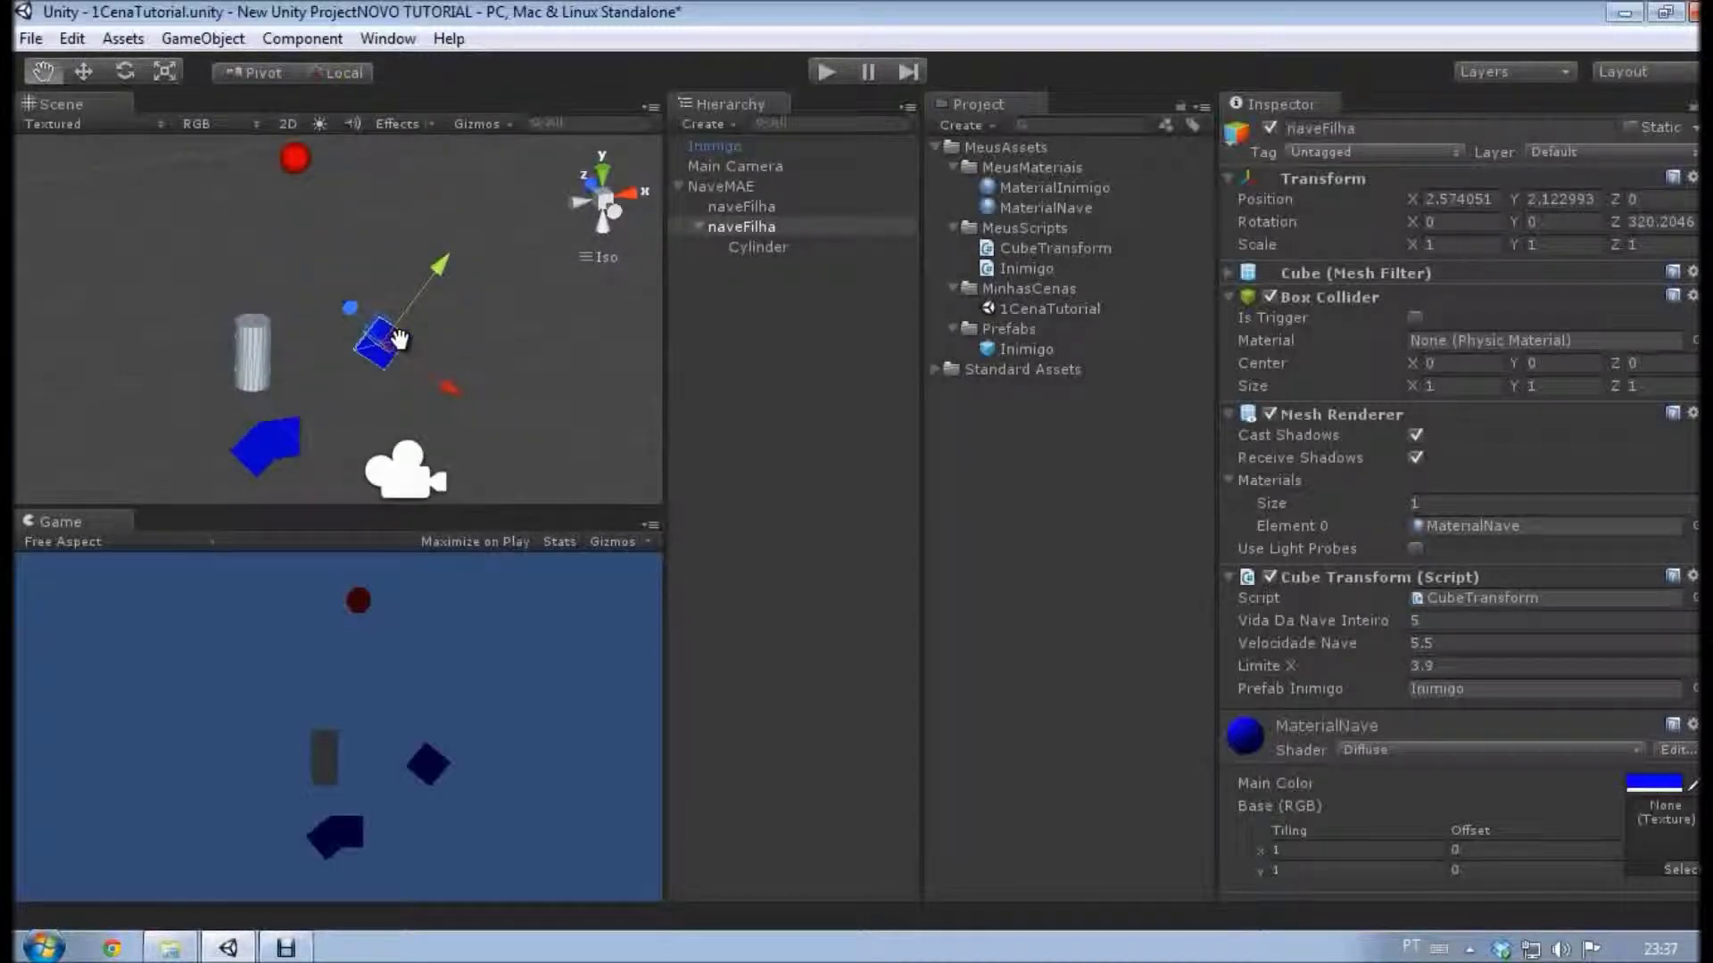
left_click(761, 225)
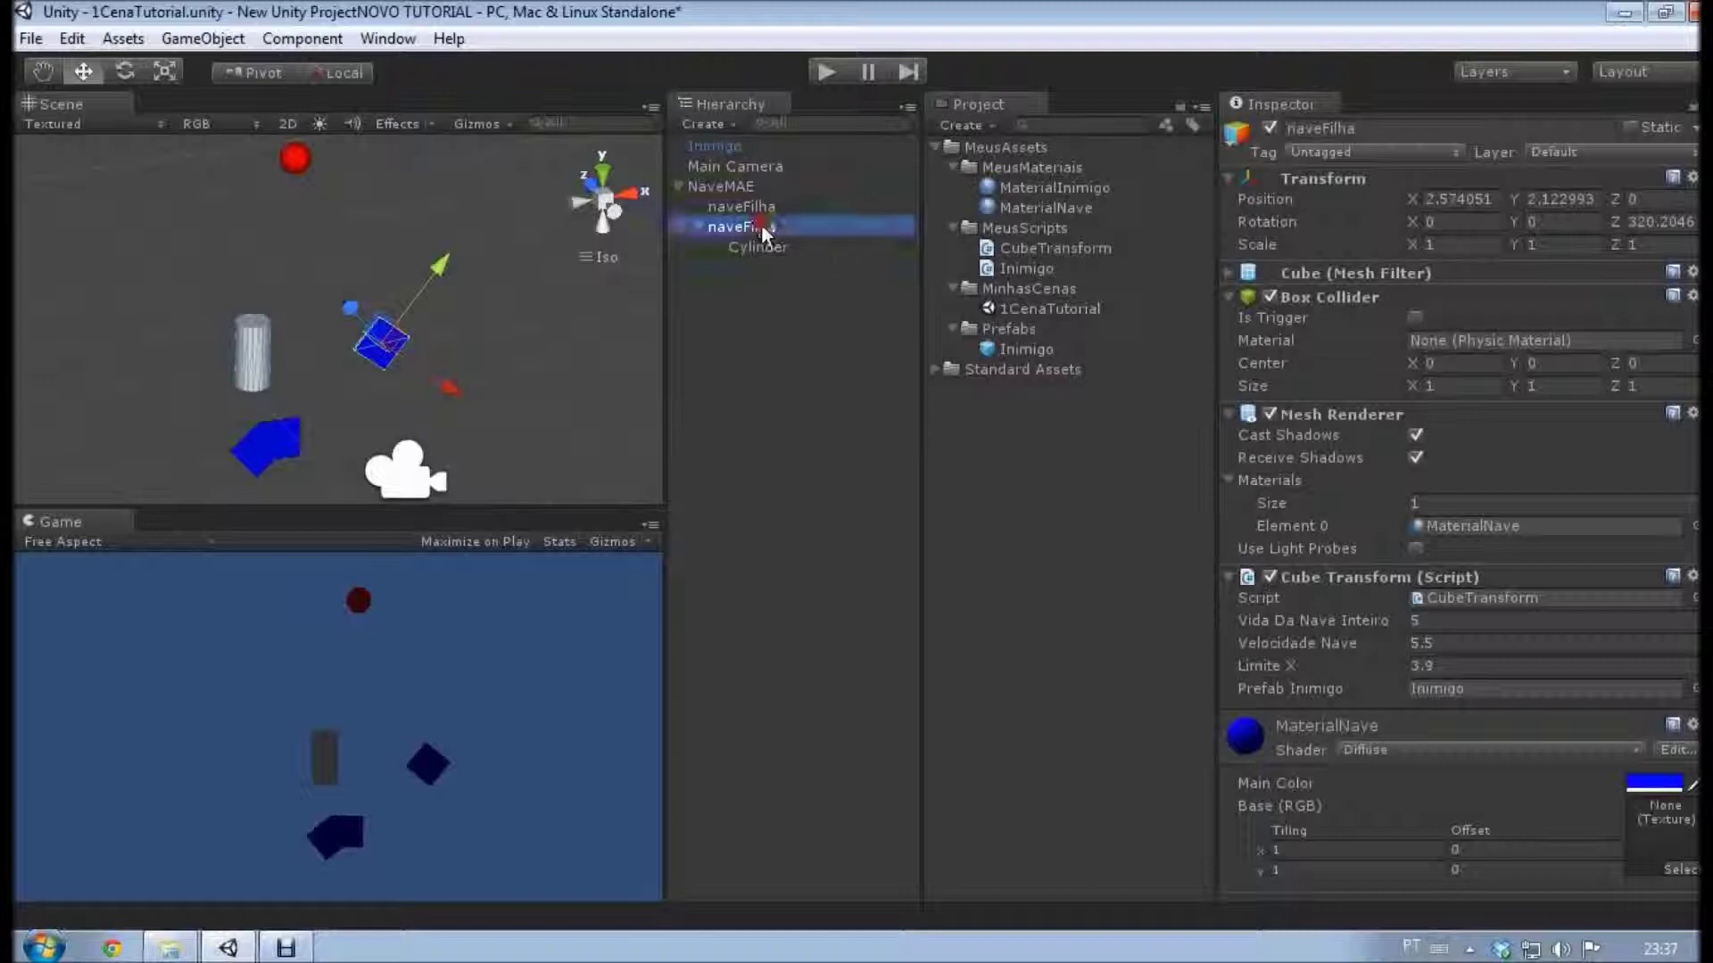
left_click(248, 69)
left_click_drag(303, 328, 282, 326, "alt")
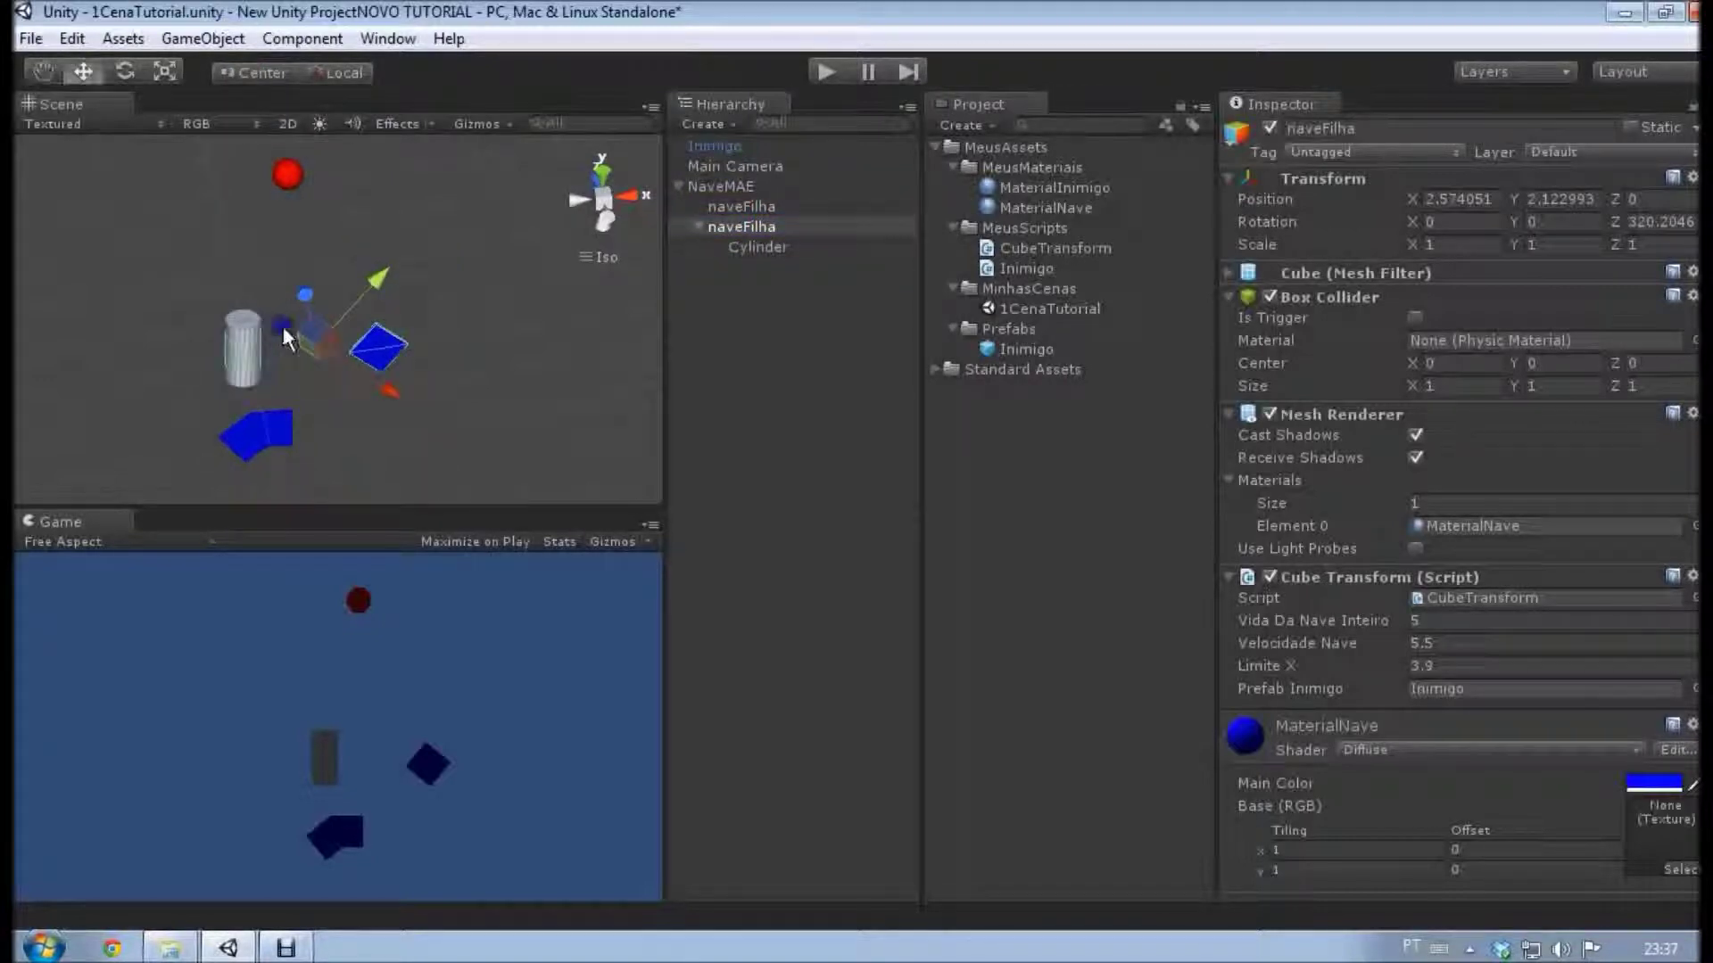
left_click(726, 225)
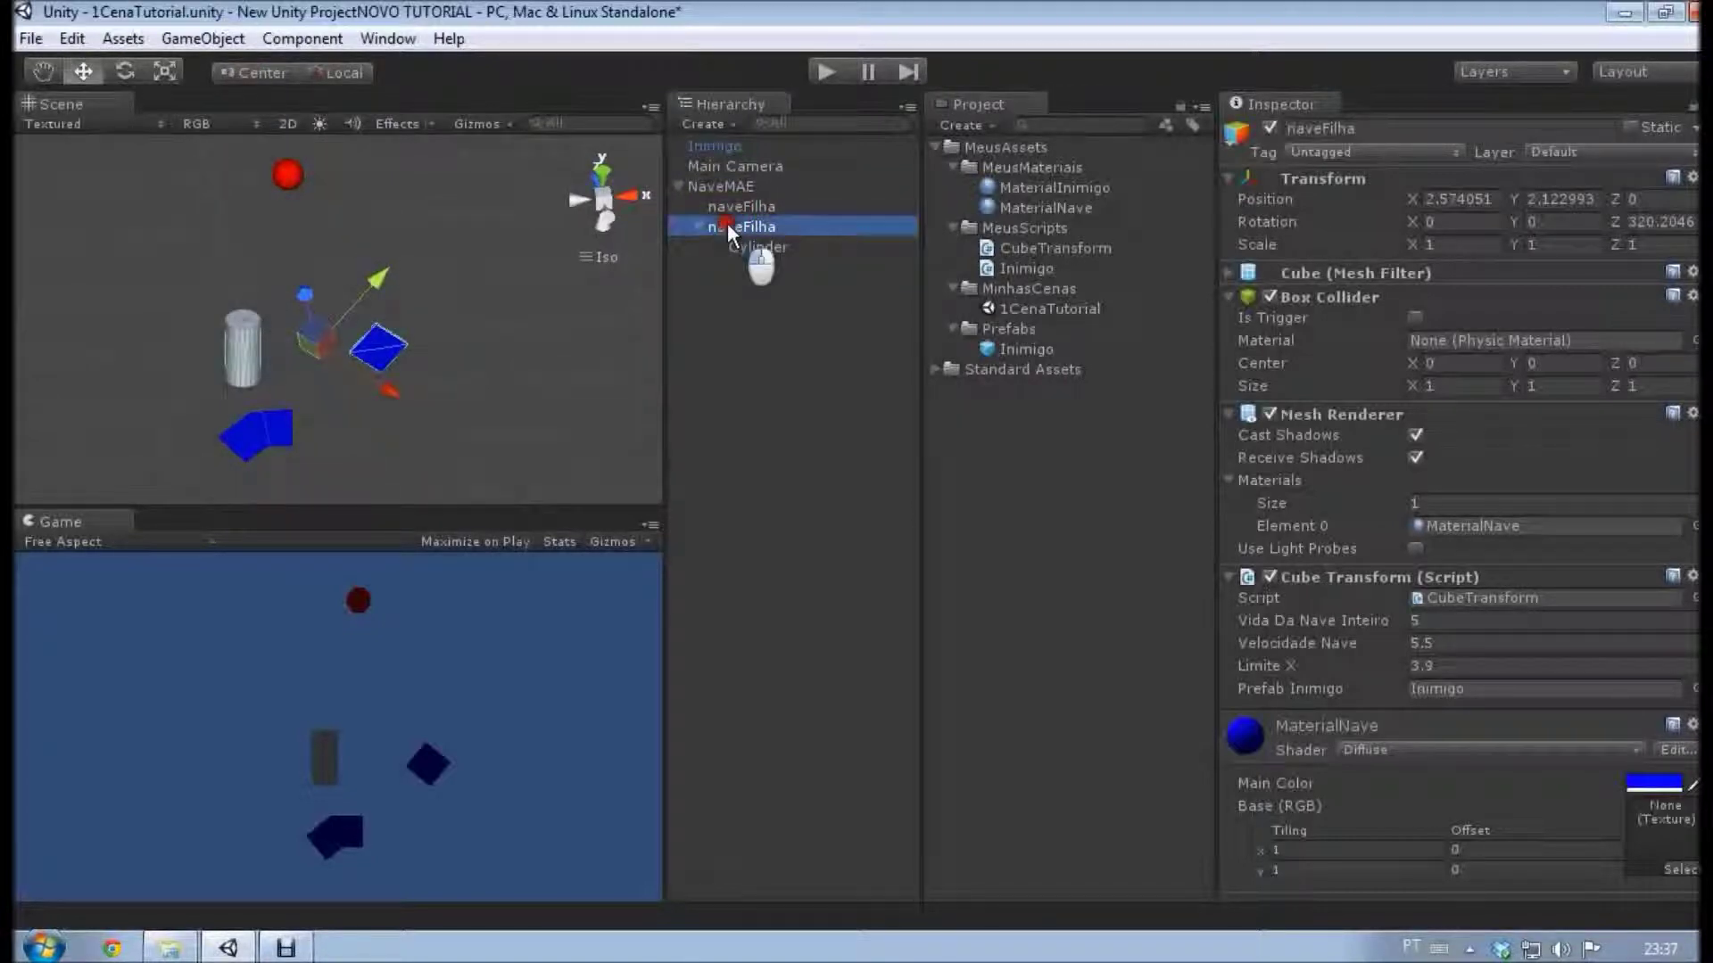
mouse_move(376, 280)
left_mouse_down()
mouse_move(405, 250)
mouse_move(371, 272)
left_mouse_up()
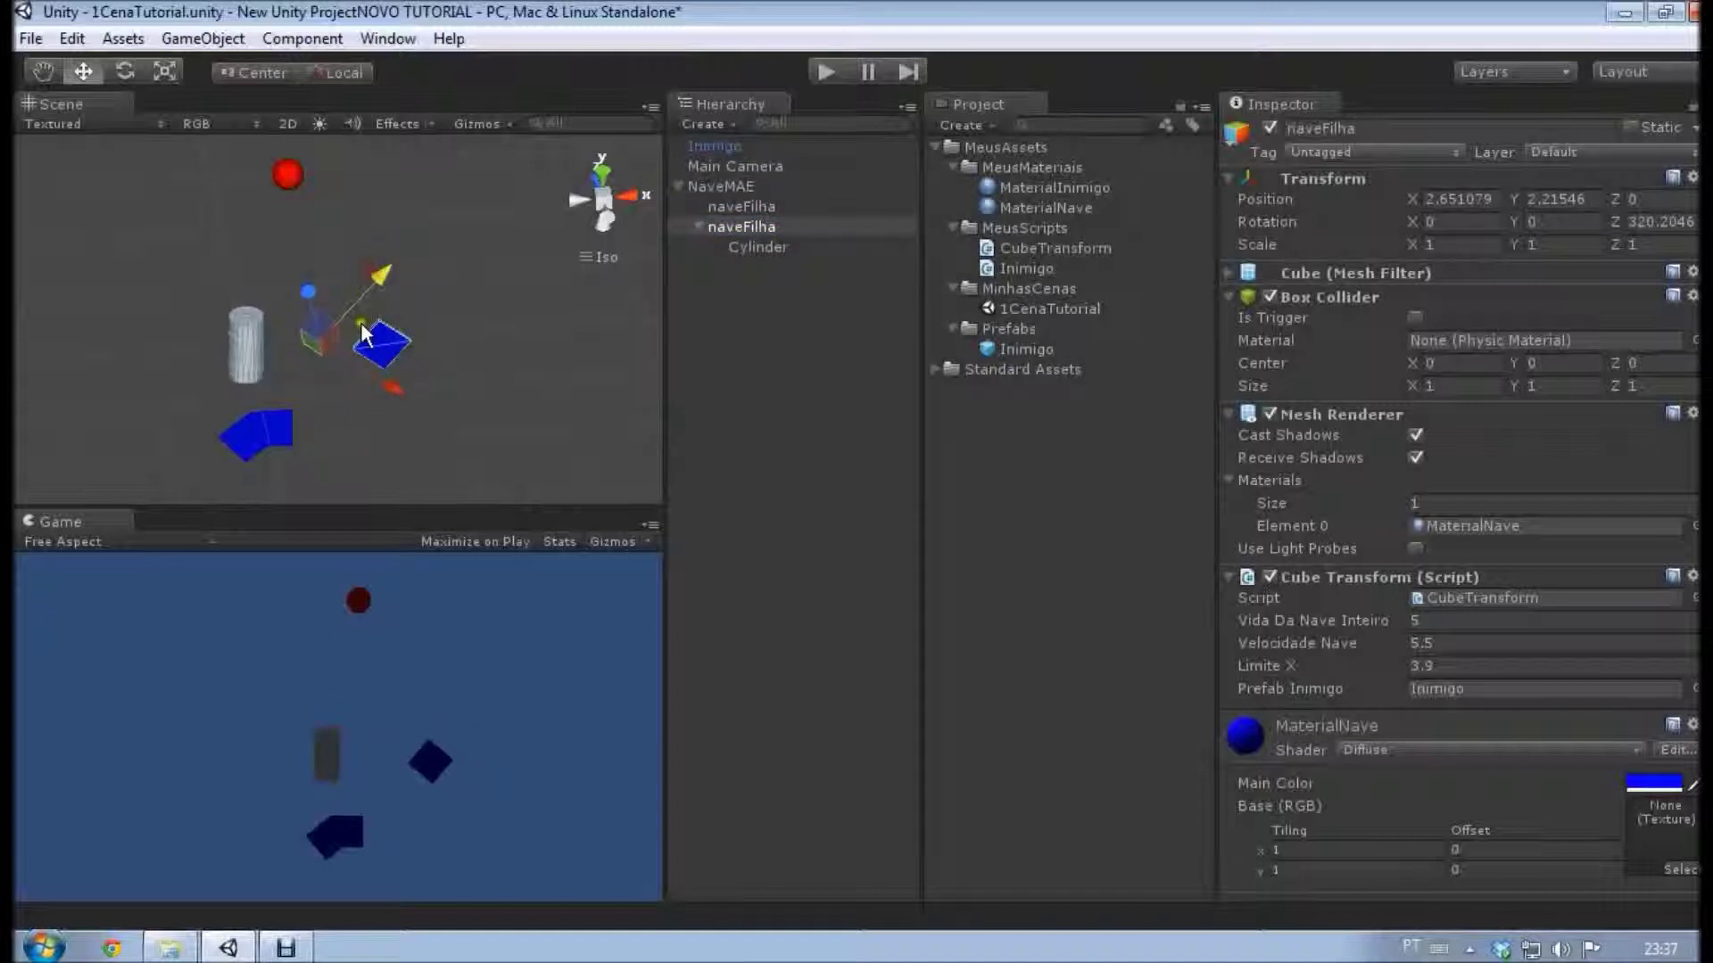
right_click_drag(376, 352, 381, 340)
Compare the Cylinder and second naveFilha selections with the handle set to Pivot.
left_click(760, 246)
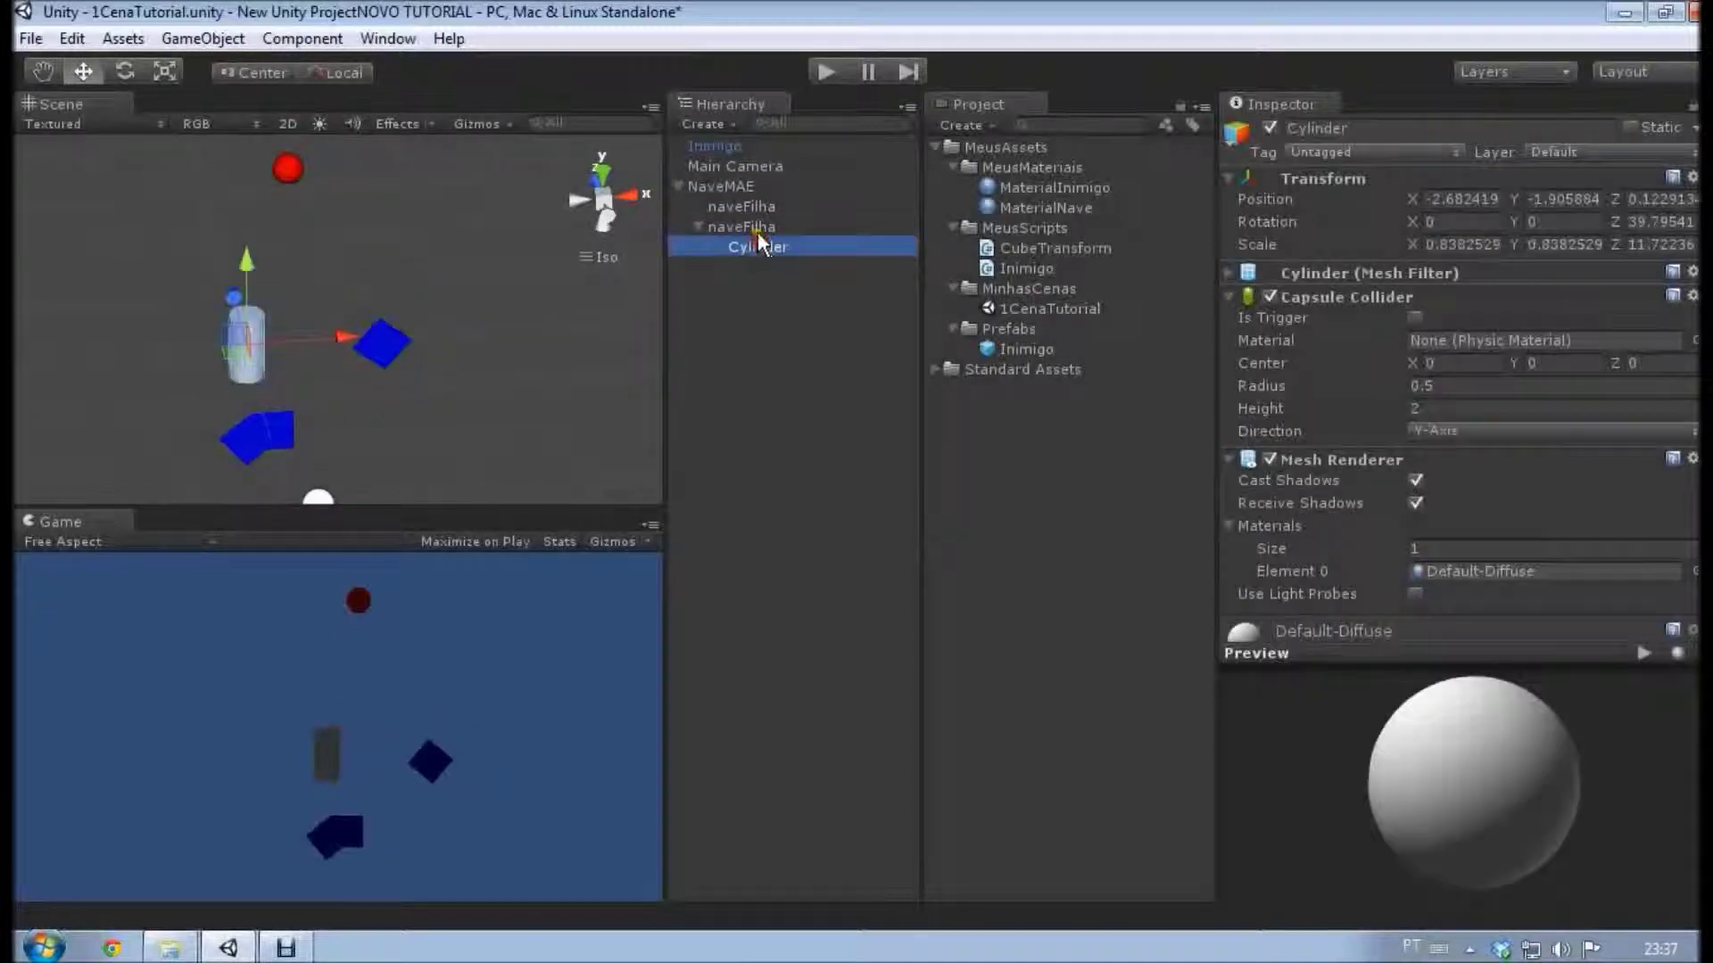
left_click(763, 226)
left_click(239, 72)
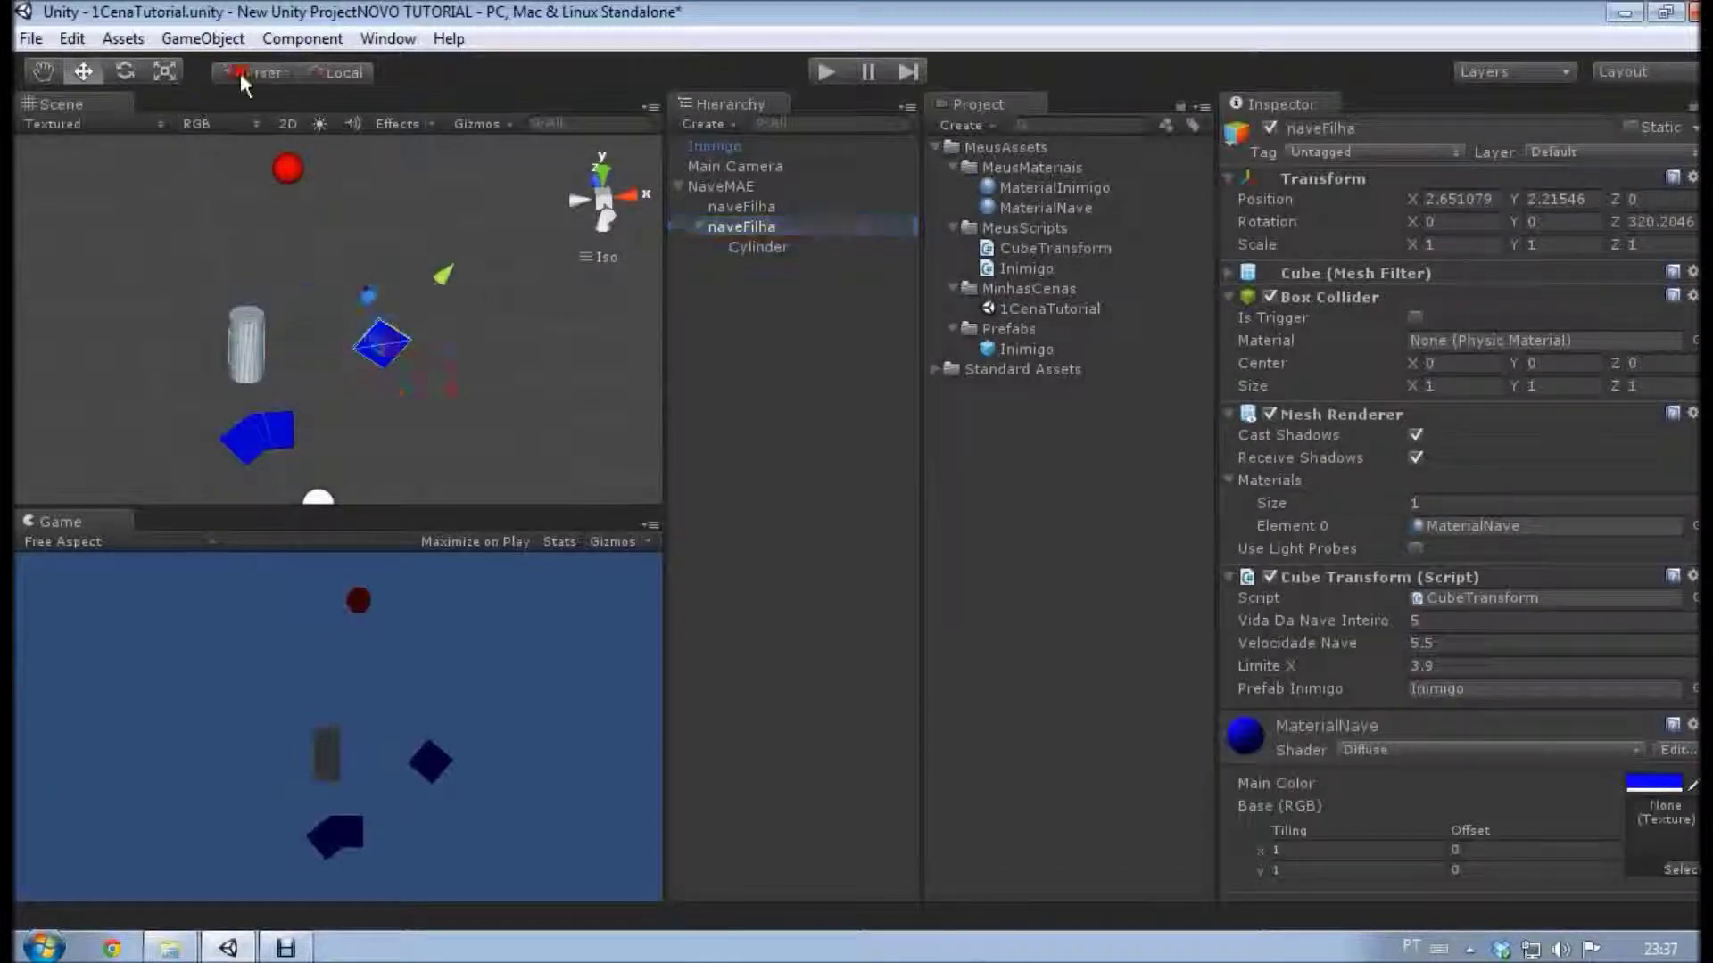
mouse_move(382, 332)
right_mouse_down()
mouse_move(478, 218)
mouse_move(388, 341)
right_mouse_up()
scroll(379, 355, "down", 2)
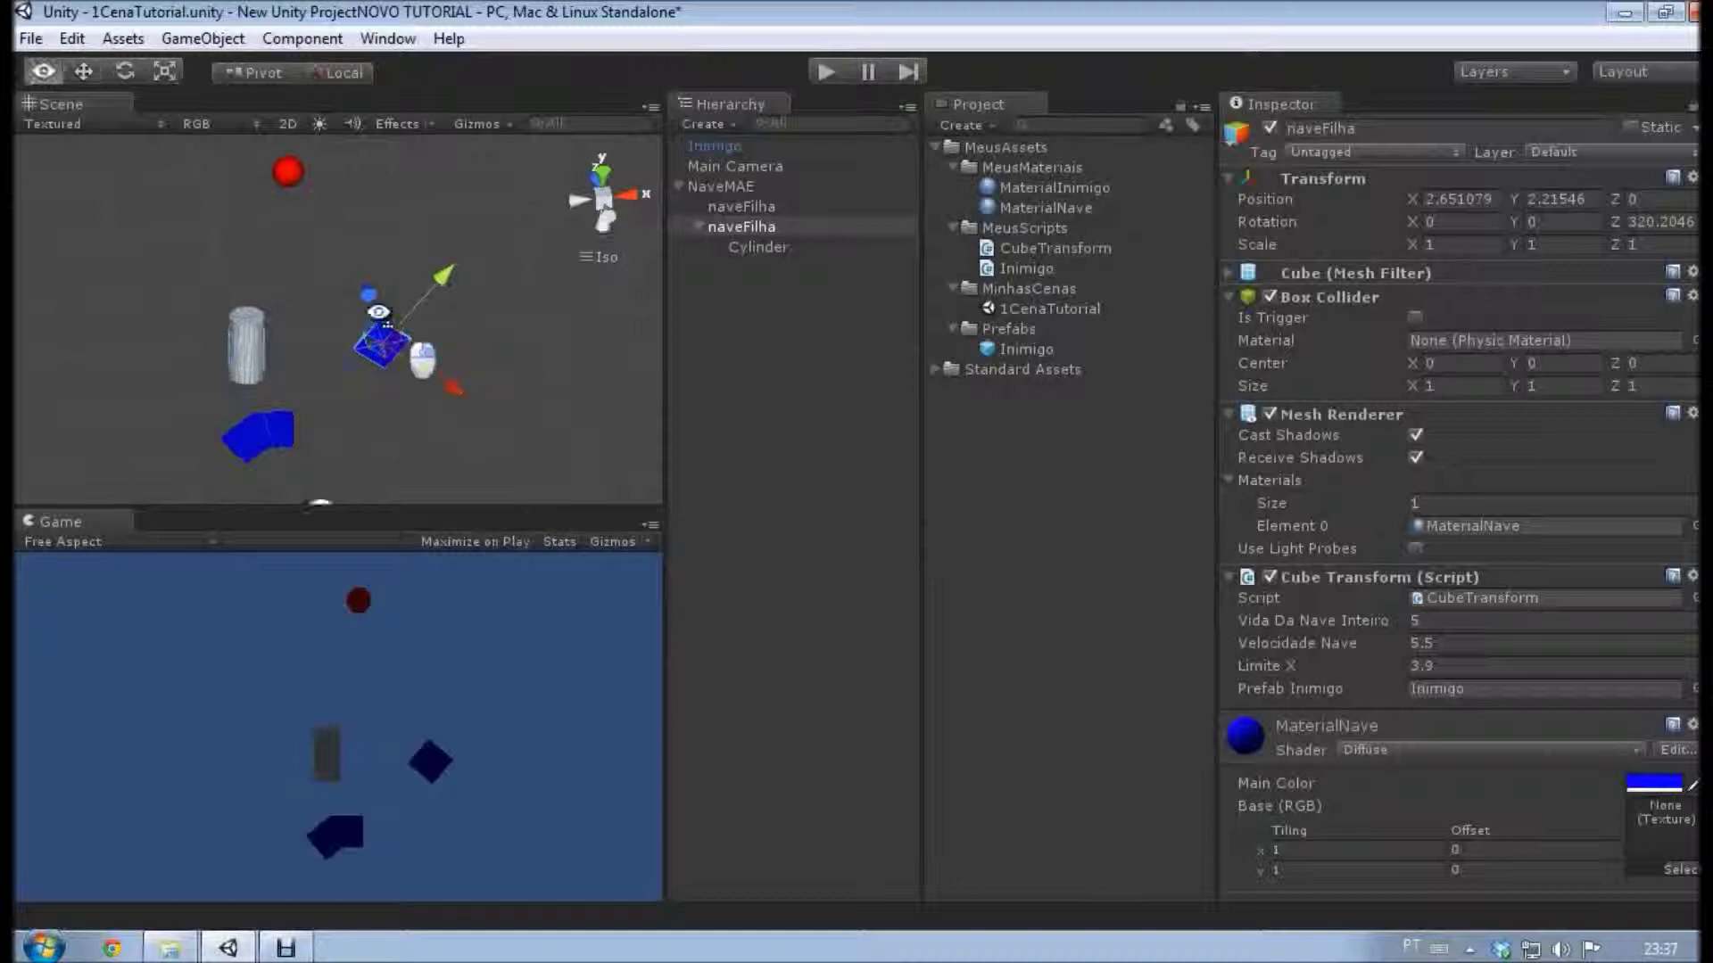
left_click(740, 230)
left_click(762, 247)
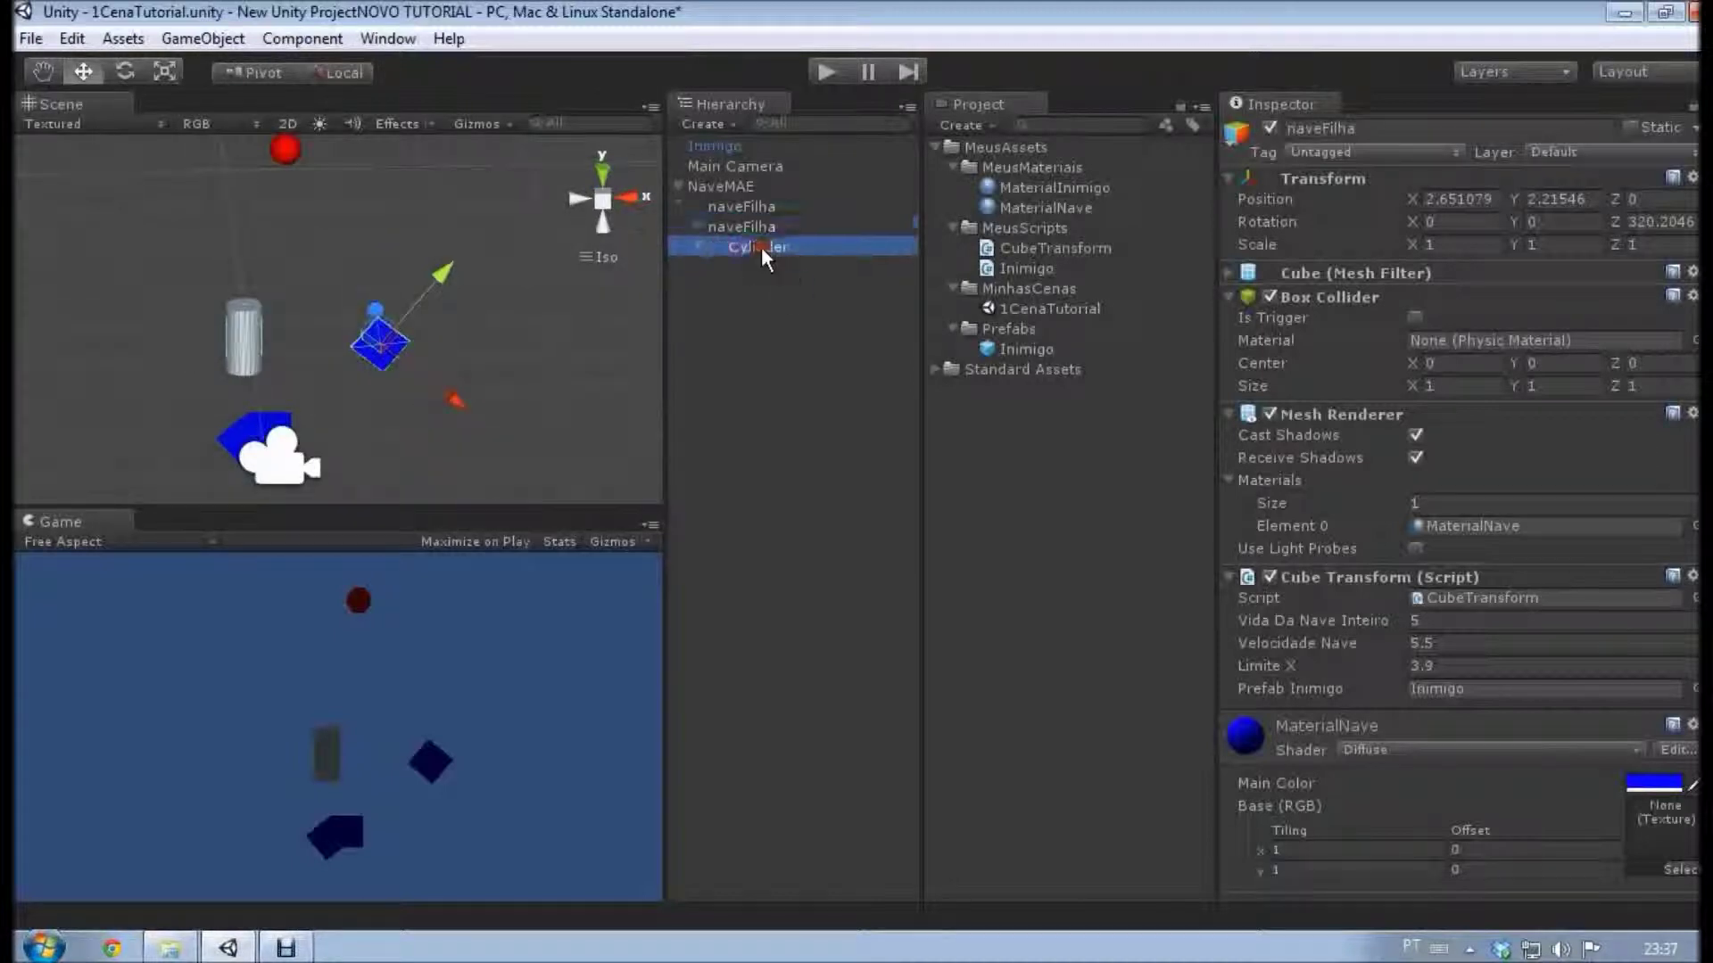
left_click(760, 227)
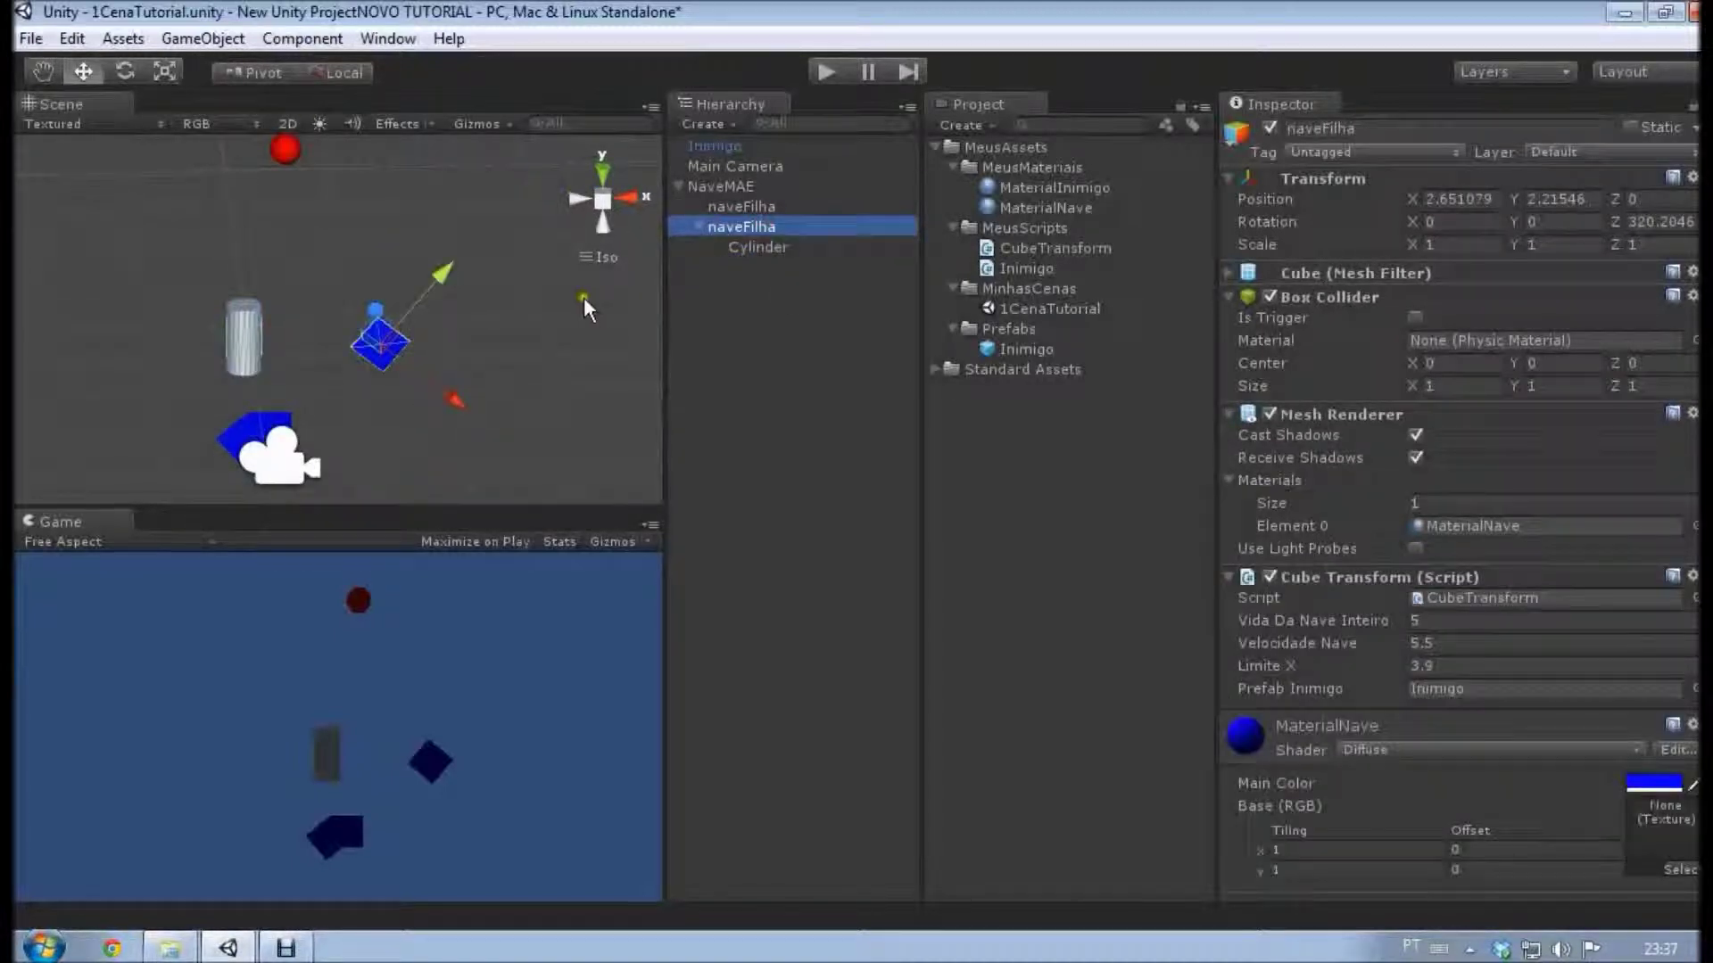
right_click_drag(382, 350, 380, 294)
Undo four times to return the second naveFilha and Cylinder to earlier positions.
key("ctrl+z")
key("ctrl+z")
key("ctrl+z")
key("ctrl+z")
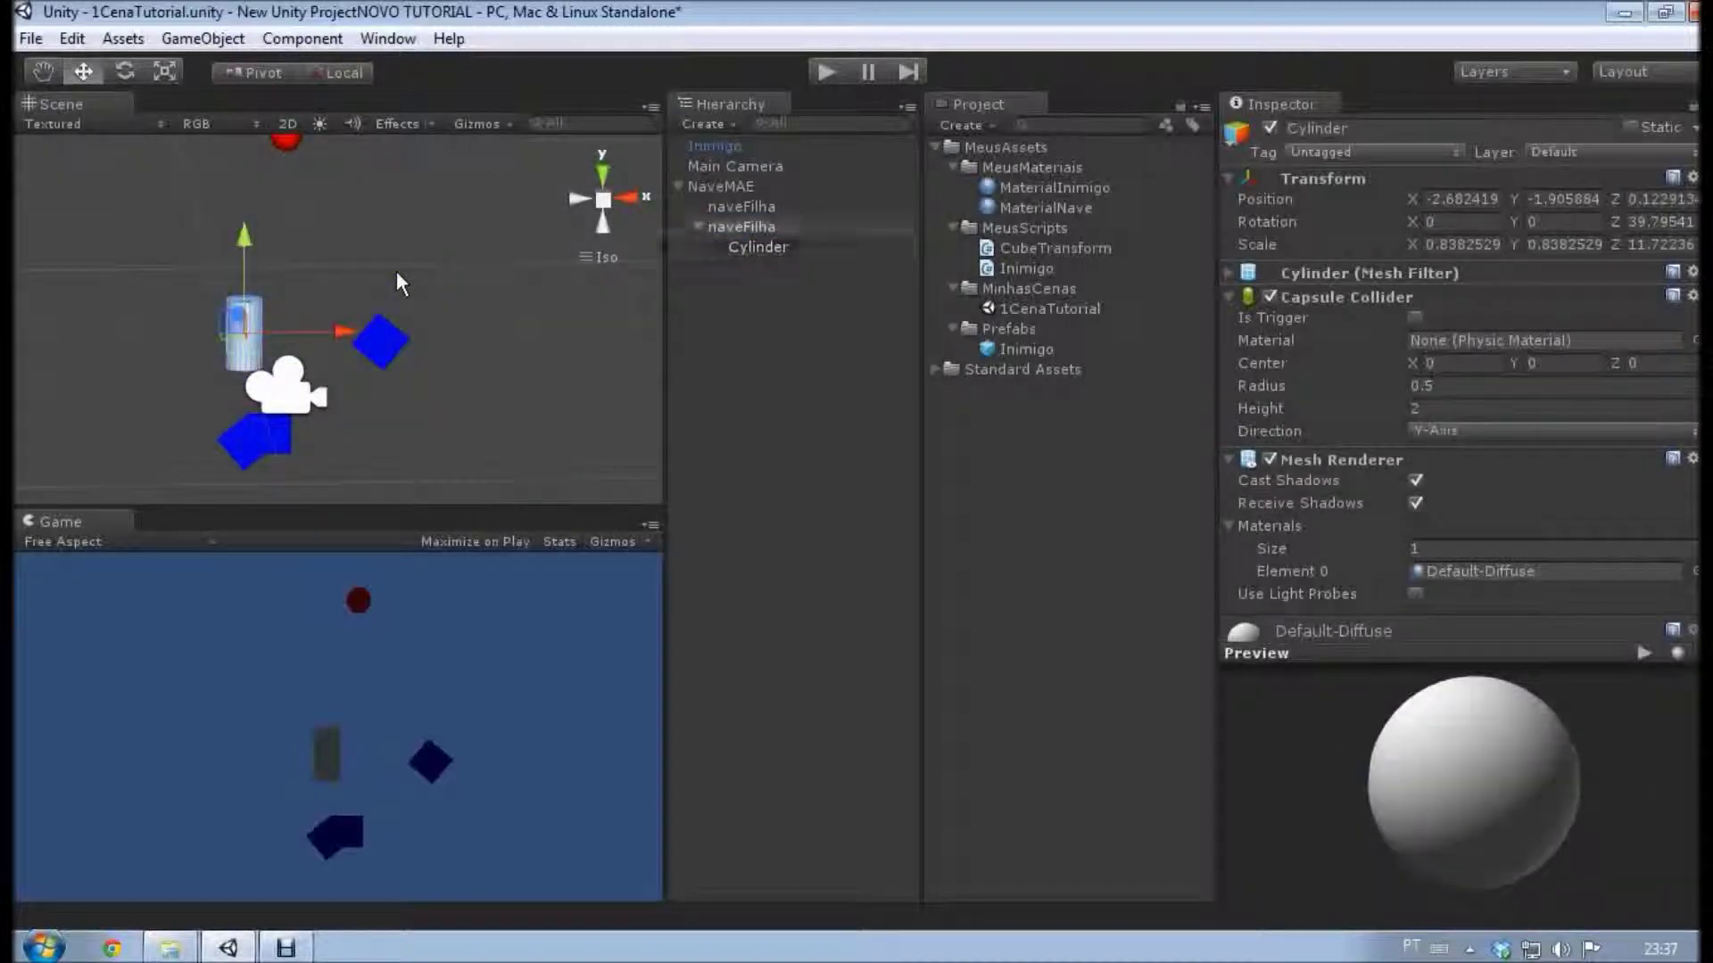
key("ctrl+z")
key("ctrl+z")
key("ctrl+z")
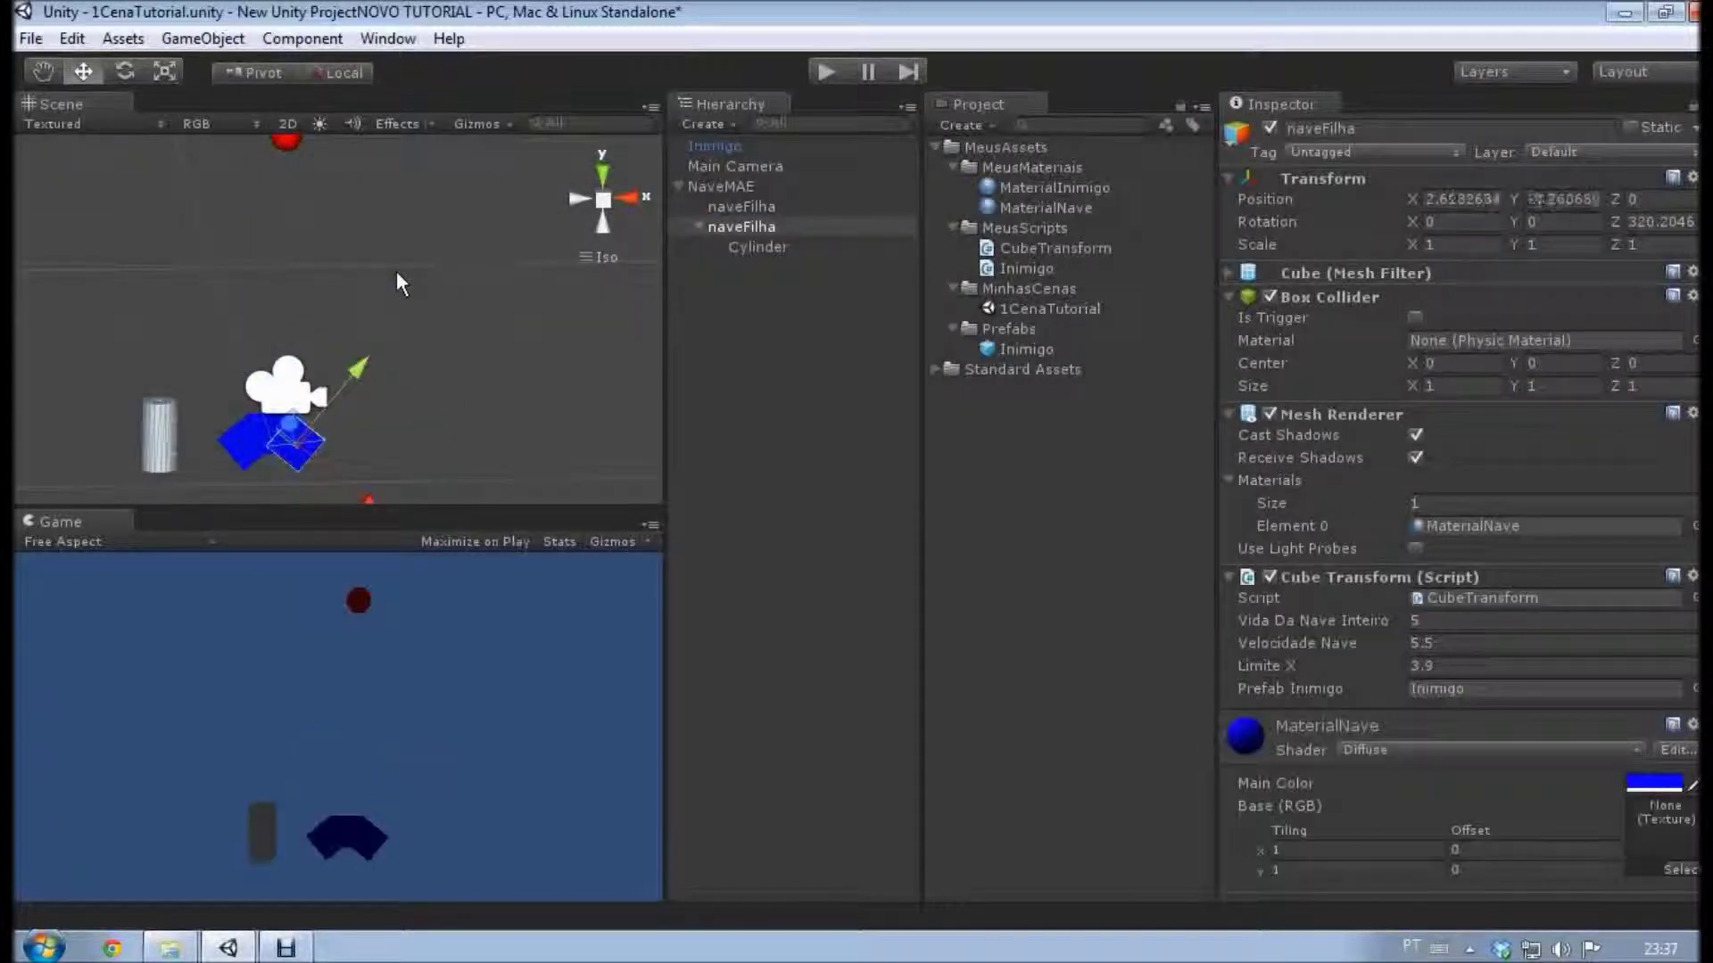
key("ctrl+z")
key("ctrl+z")
key("ctrl+z")
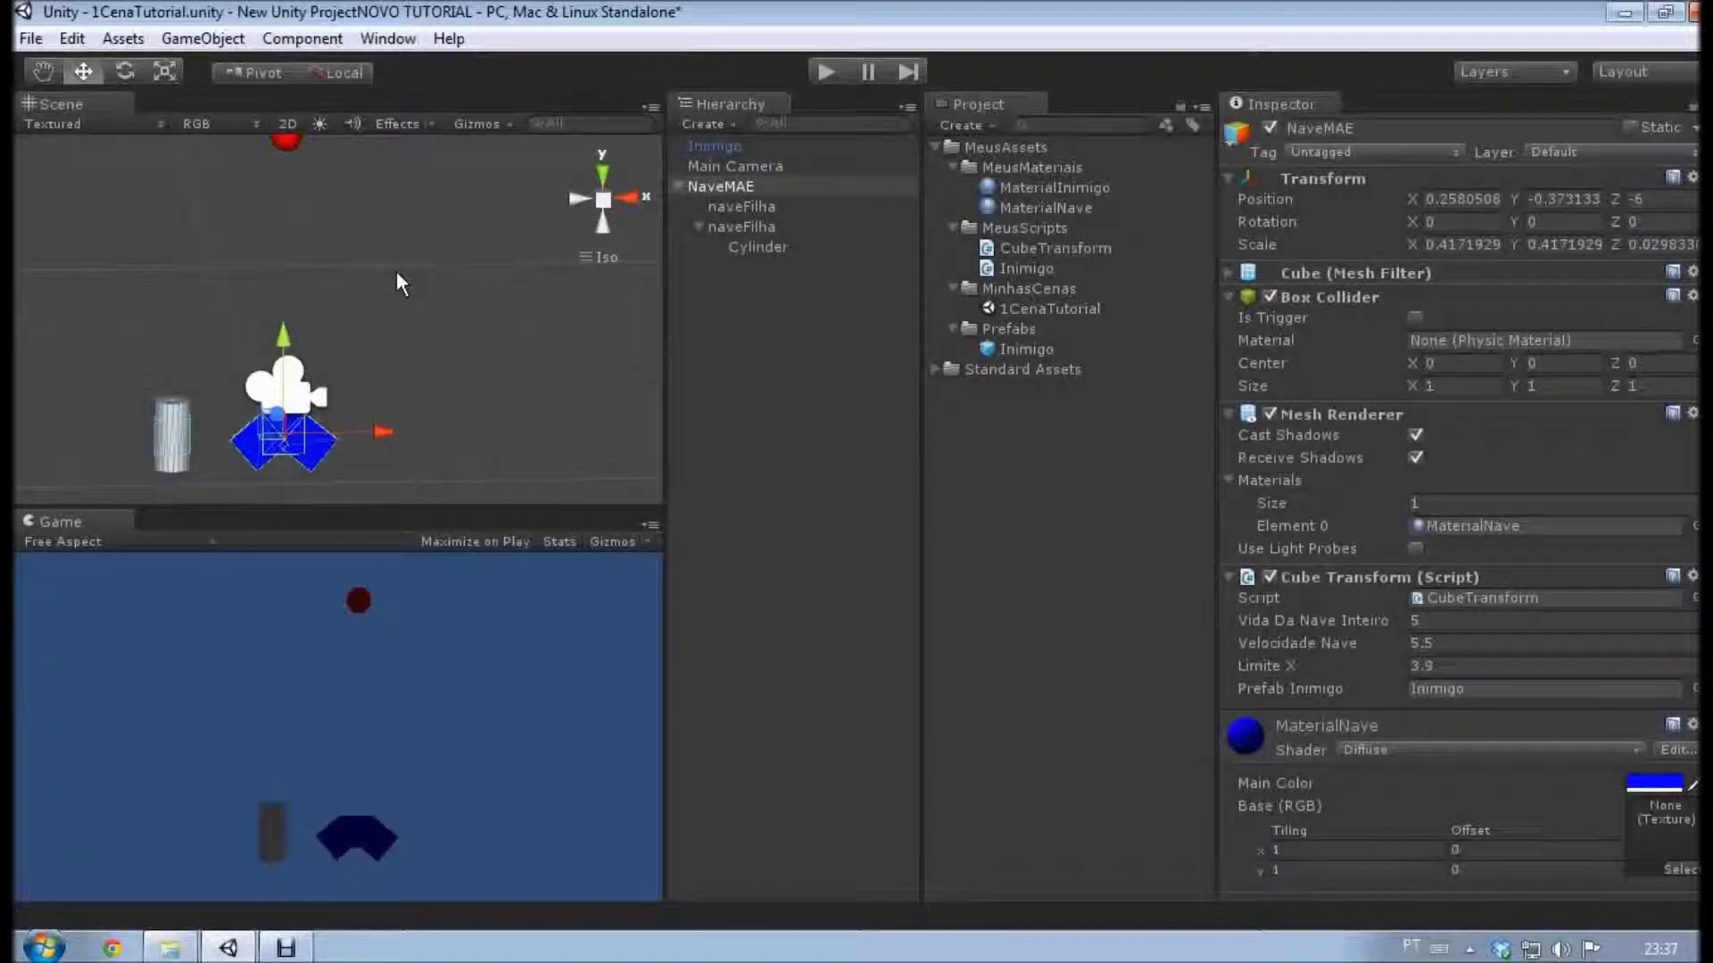
key("ctrl+z")
key("ctrl+z")
key("ctrl+z")
key("ctrl+z")
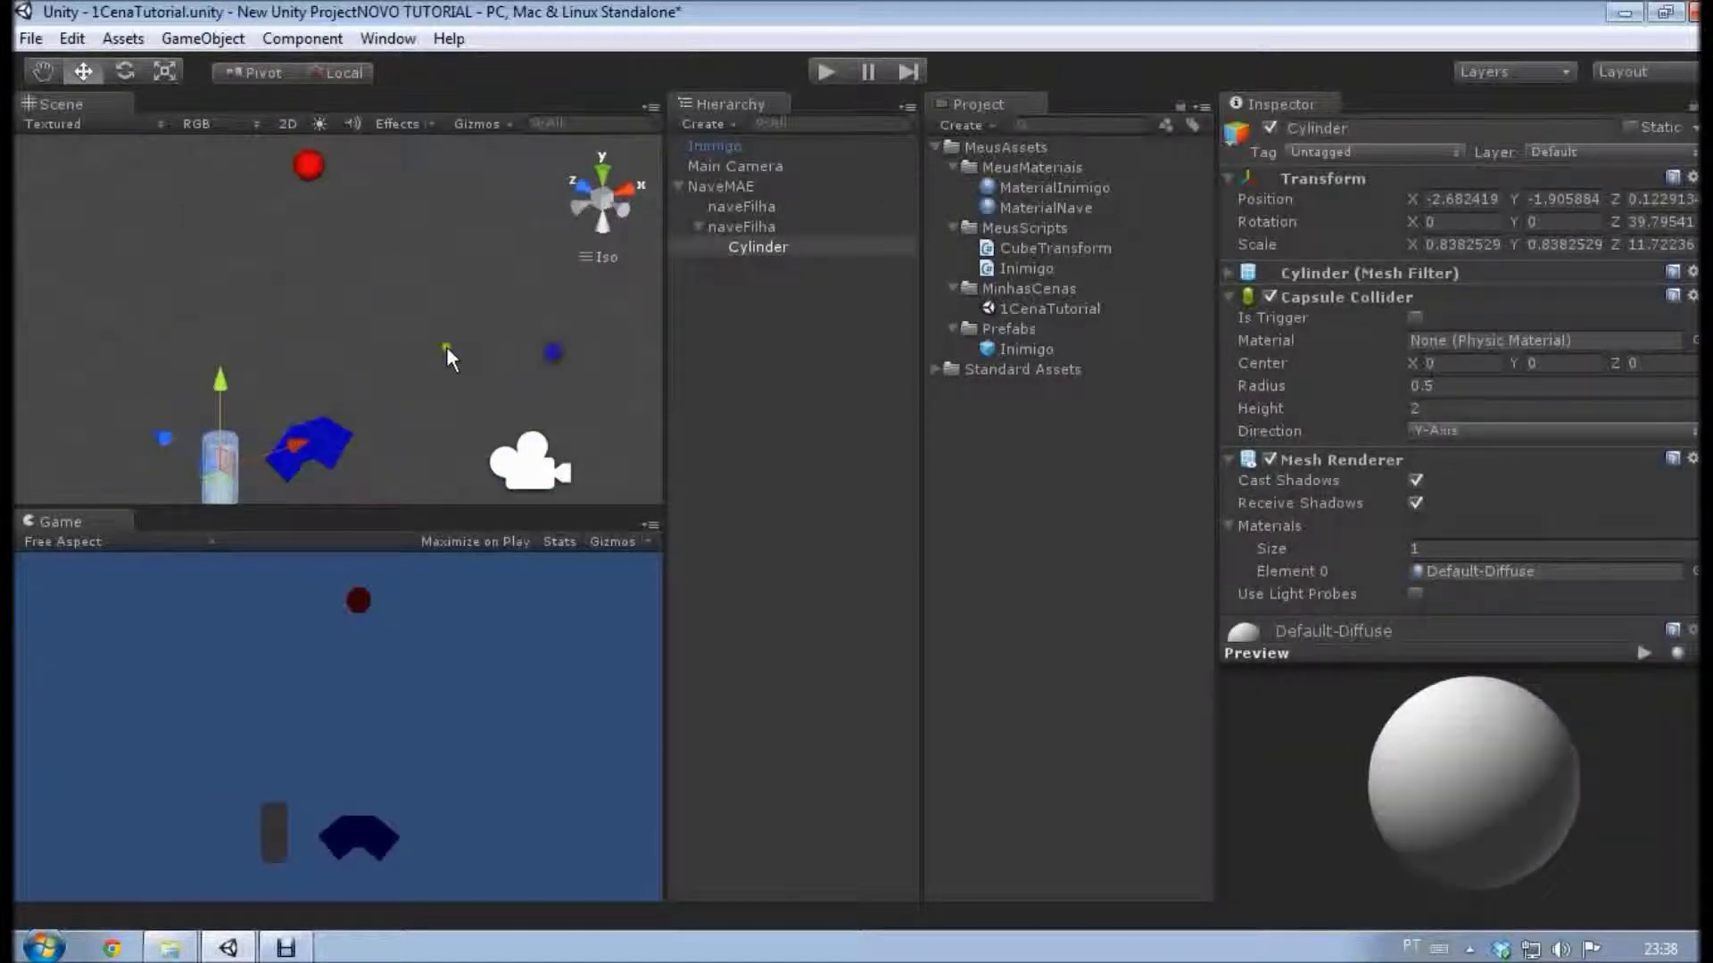
Drag Cylinder out of naveFilha to the top level of the Hierarchy.
middle_click_drag(446, 347, 421, 260)
left_click_drag(764, 243, 810, 566)
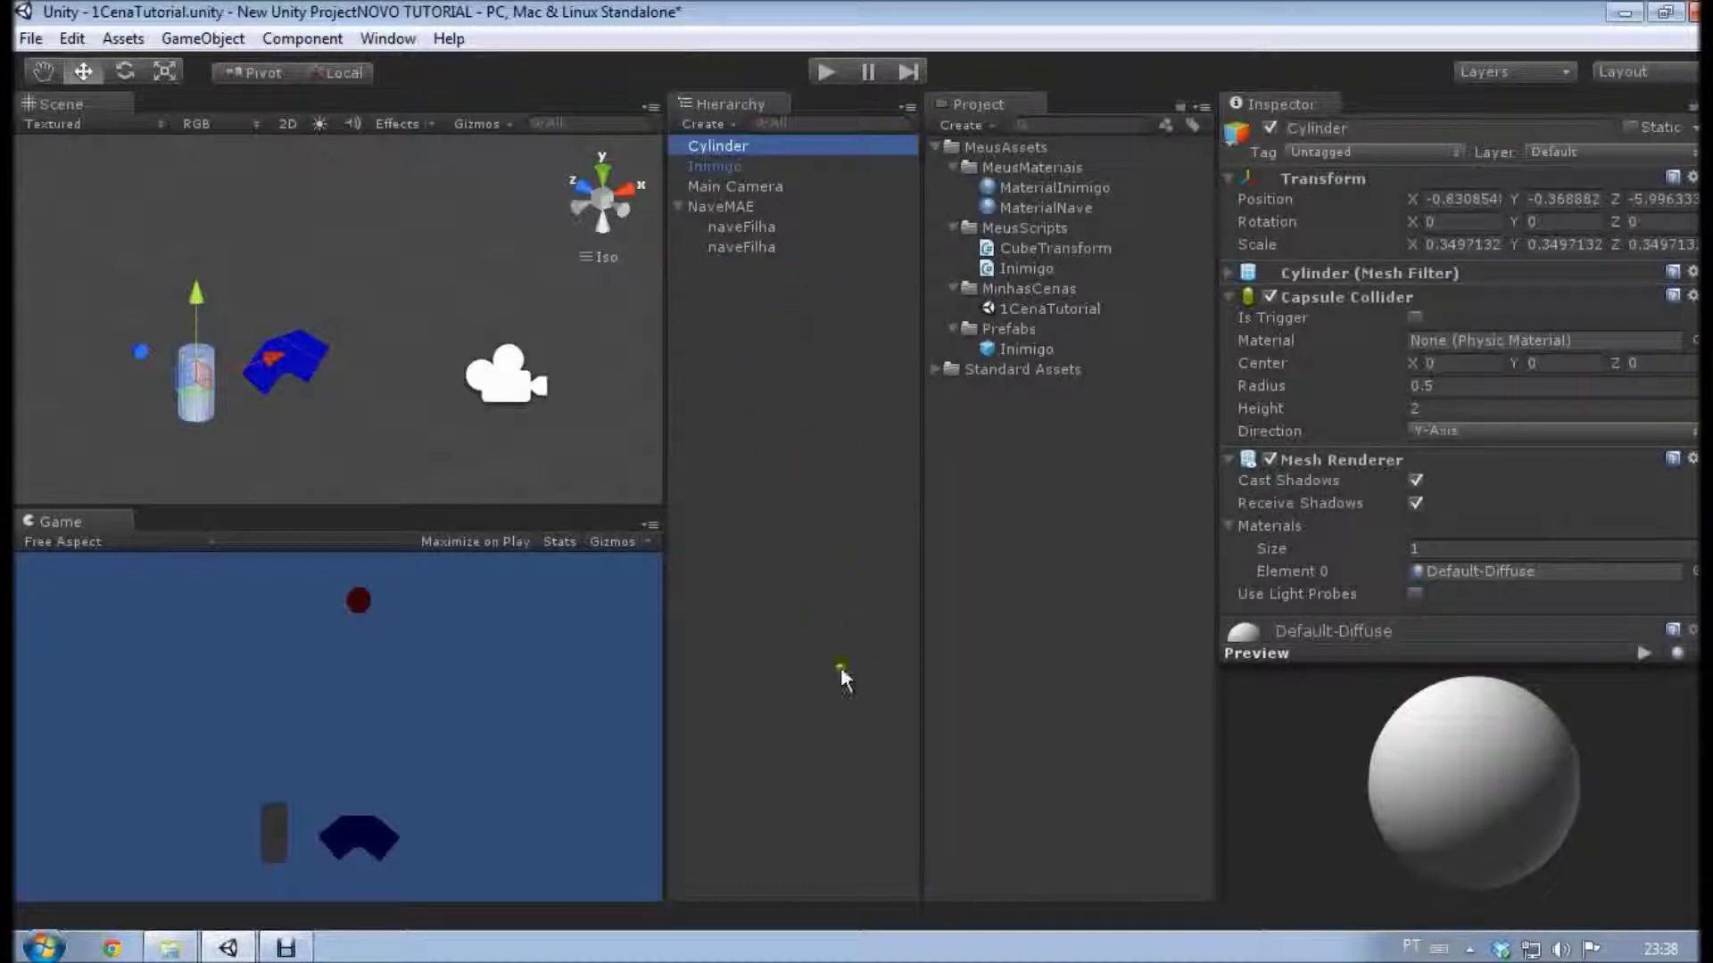
double_click(710, 146)
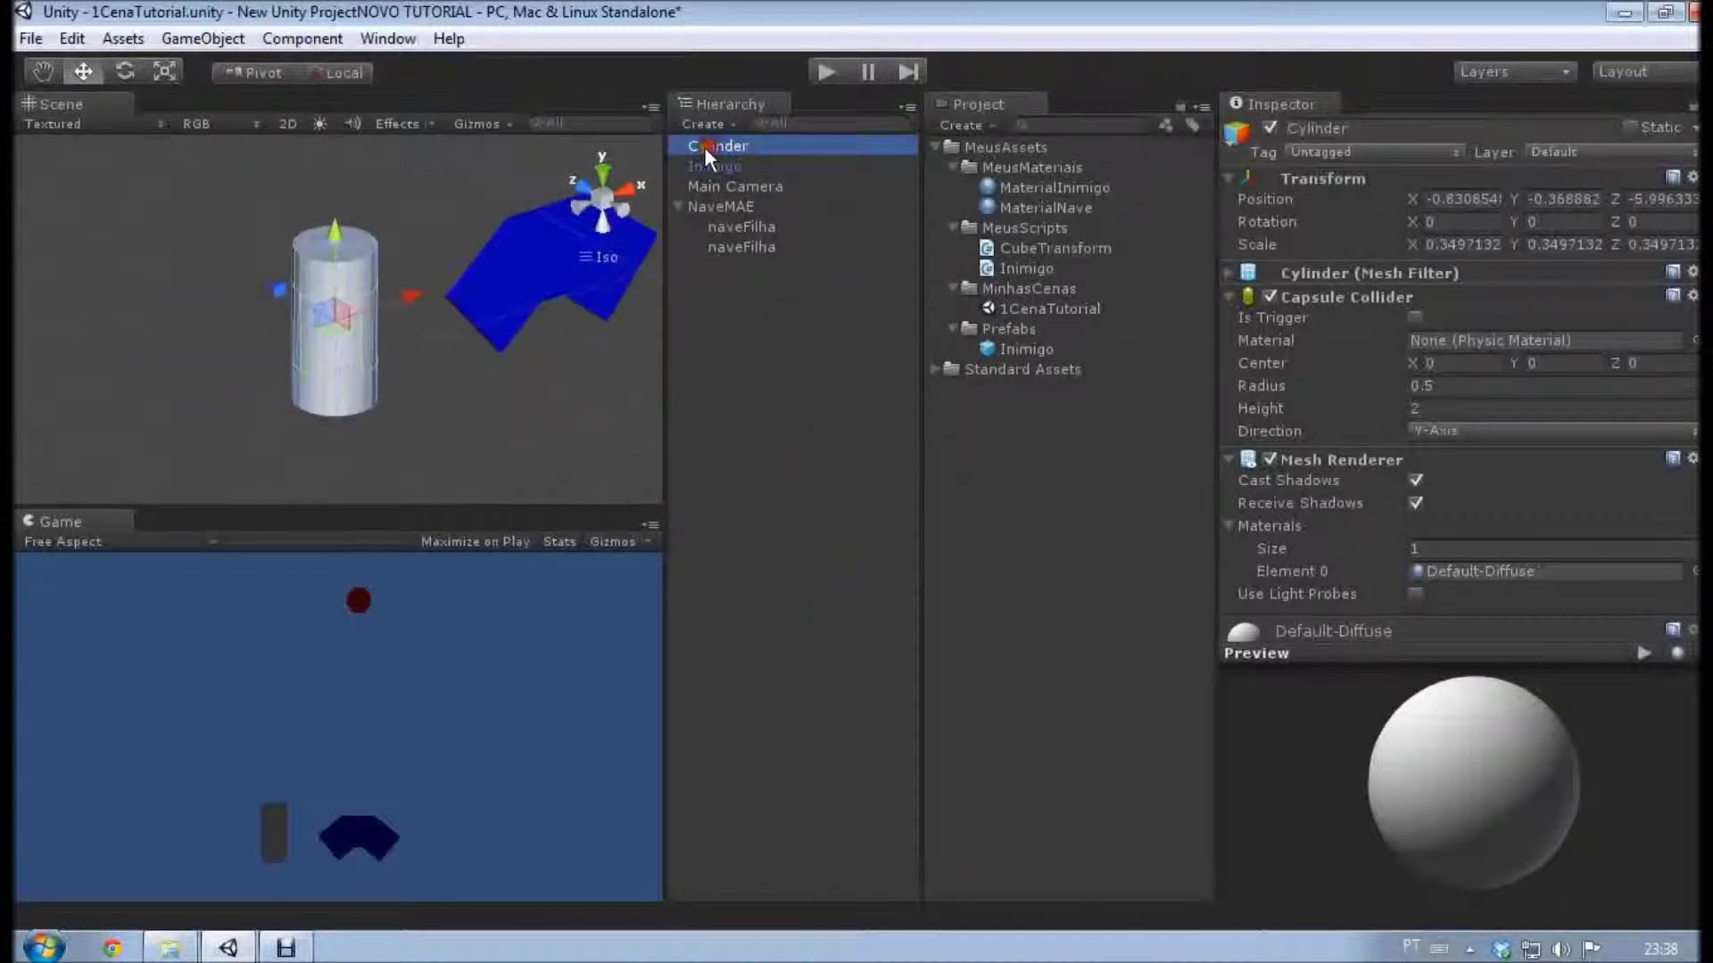
left_click(710, 223)
Slide NaveMAE left along X, then select and delete the Cylinder.
double_click(721, 206)
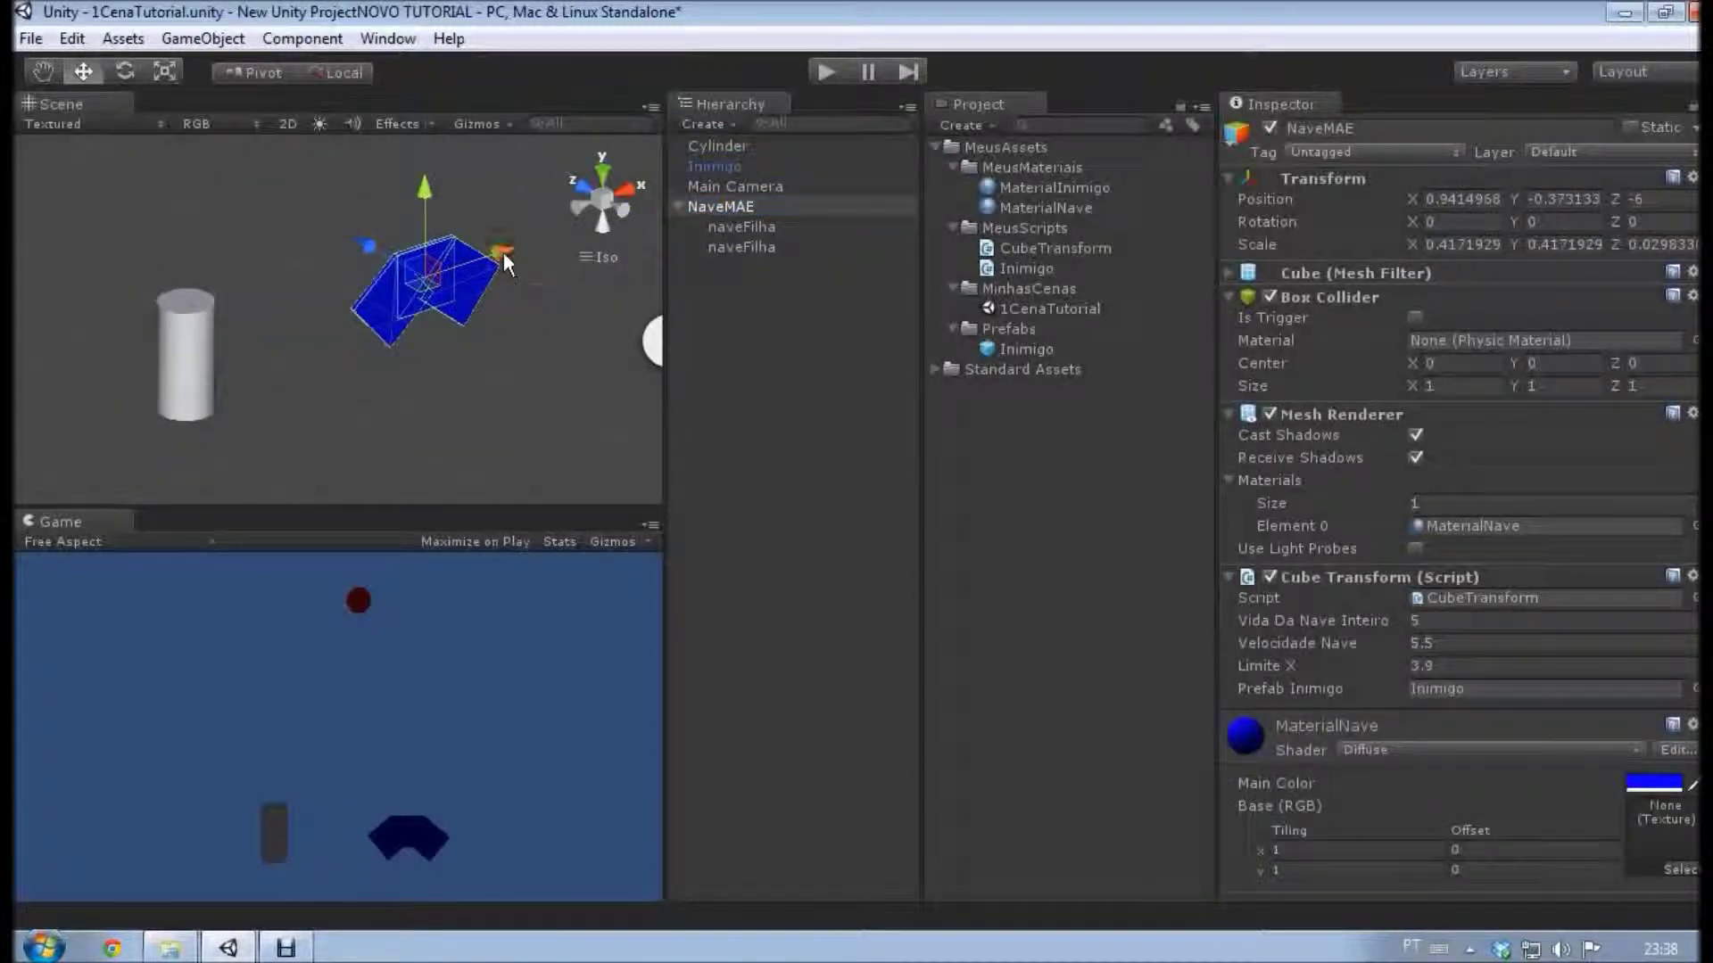
left_click_drag(503, 253, 414, 282)
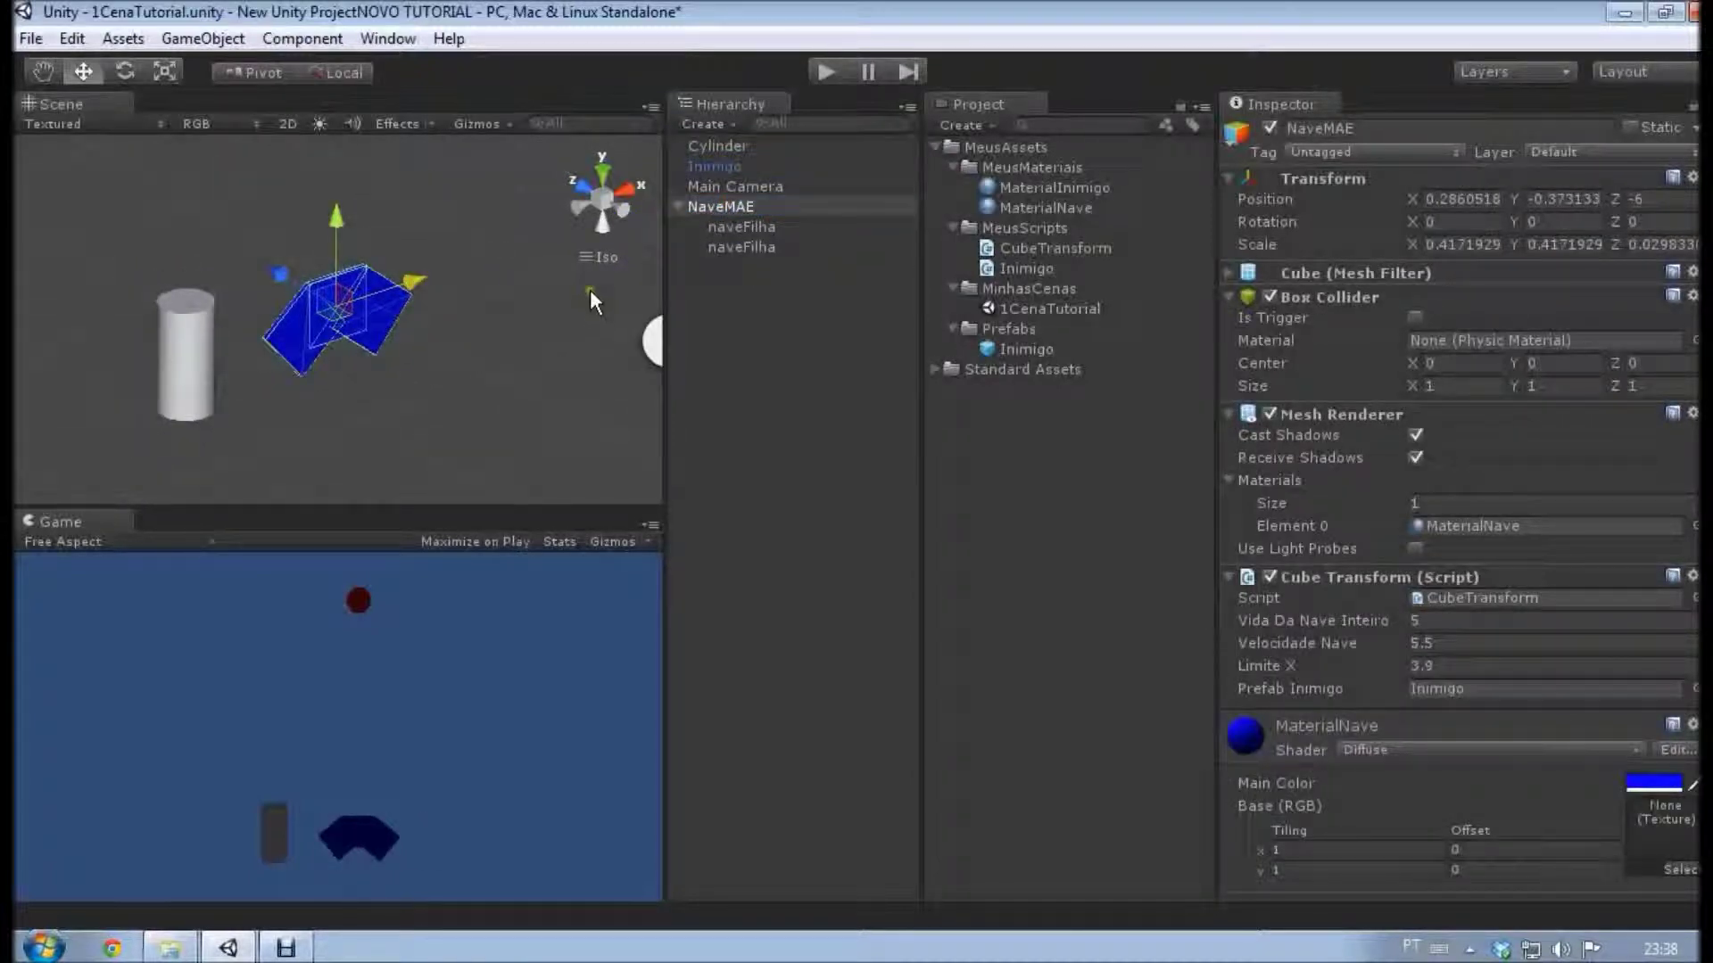
mouse_move(459, 361)
right_mouse_down()
mouse_move(474, 417)
mouse_move(342, 296)
mouse_move(382, 346)
right_mouse_up()
left_click(730, 210)
left_click(732, 208)
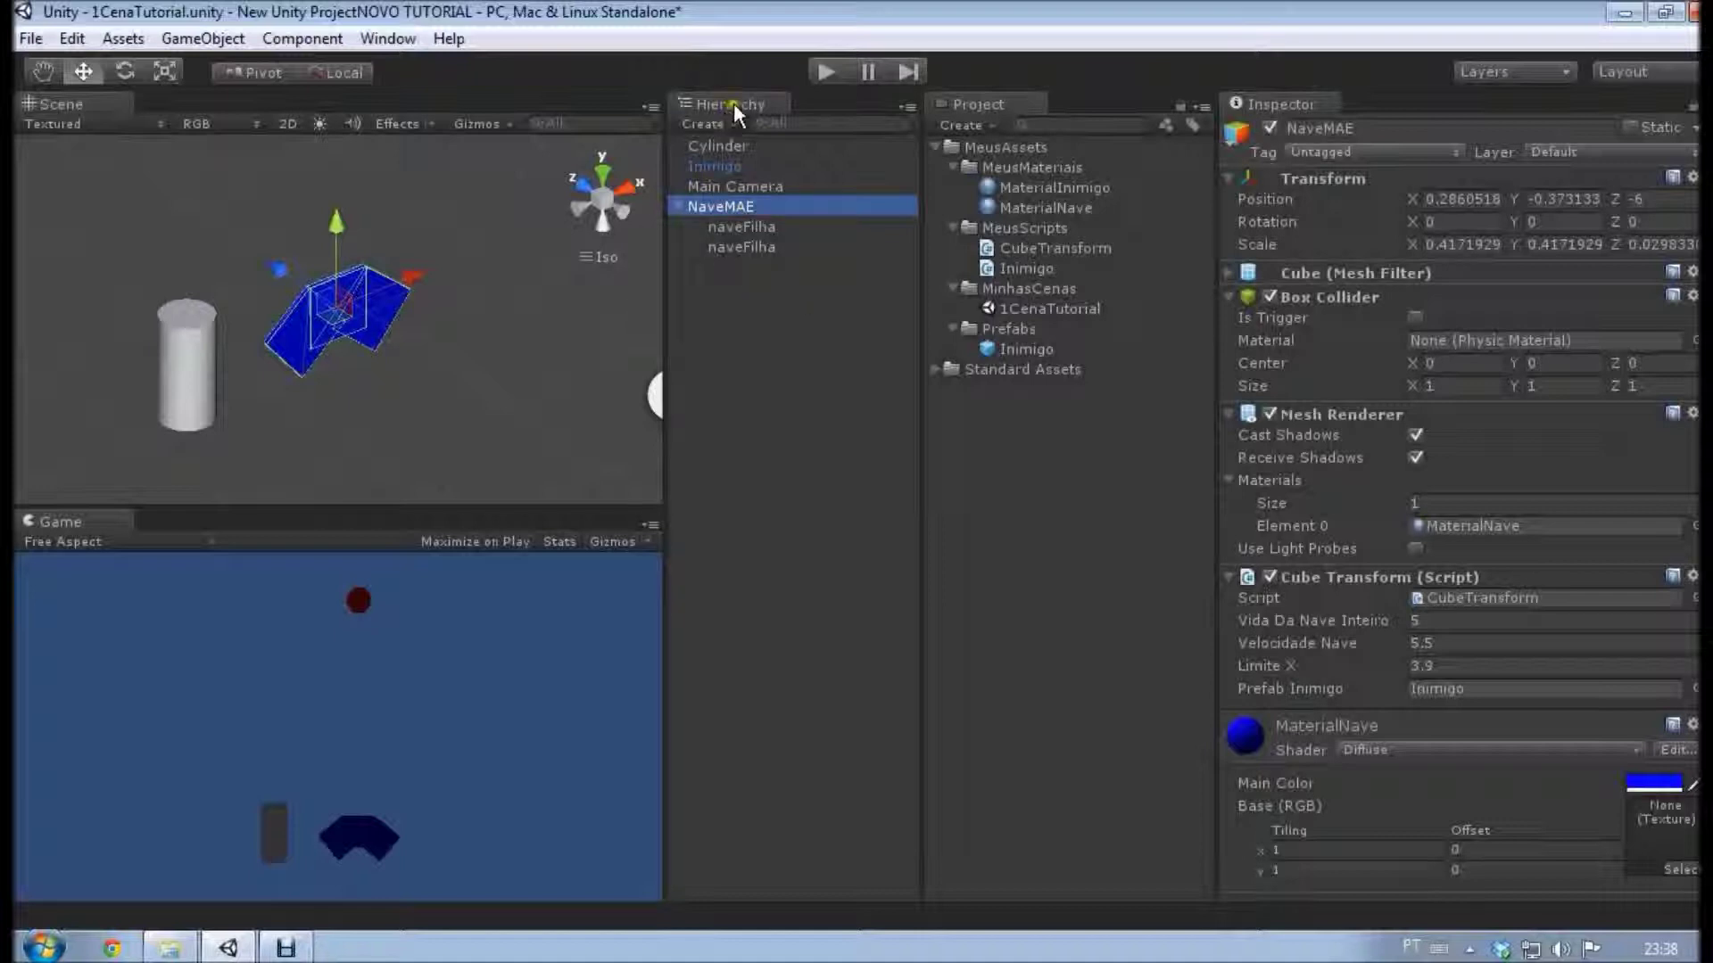
double_click(736, 145)
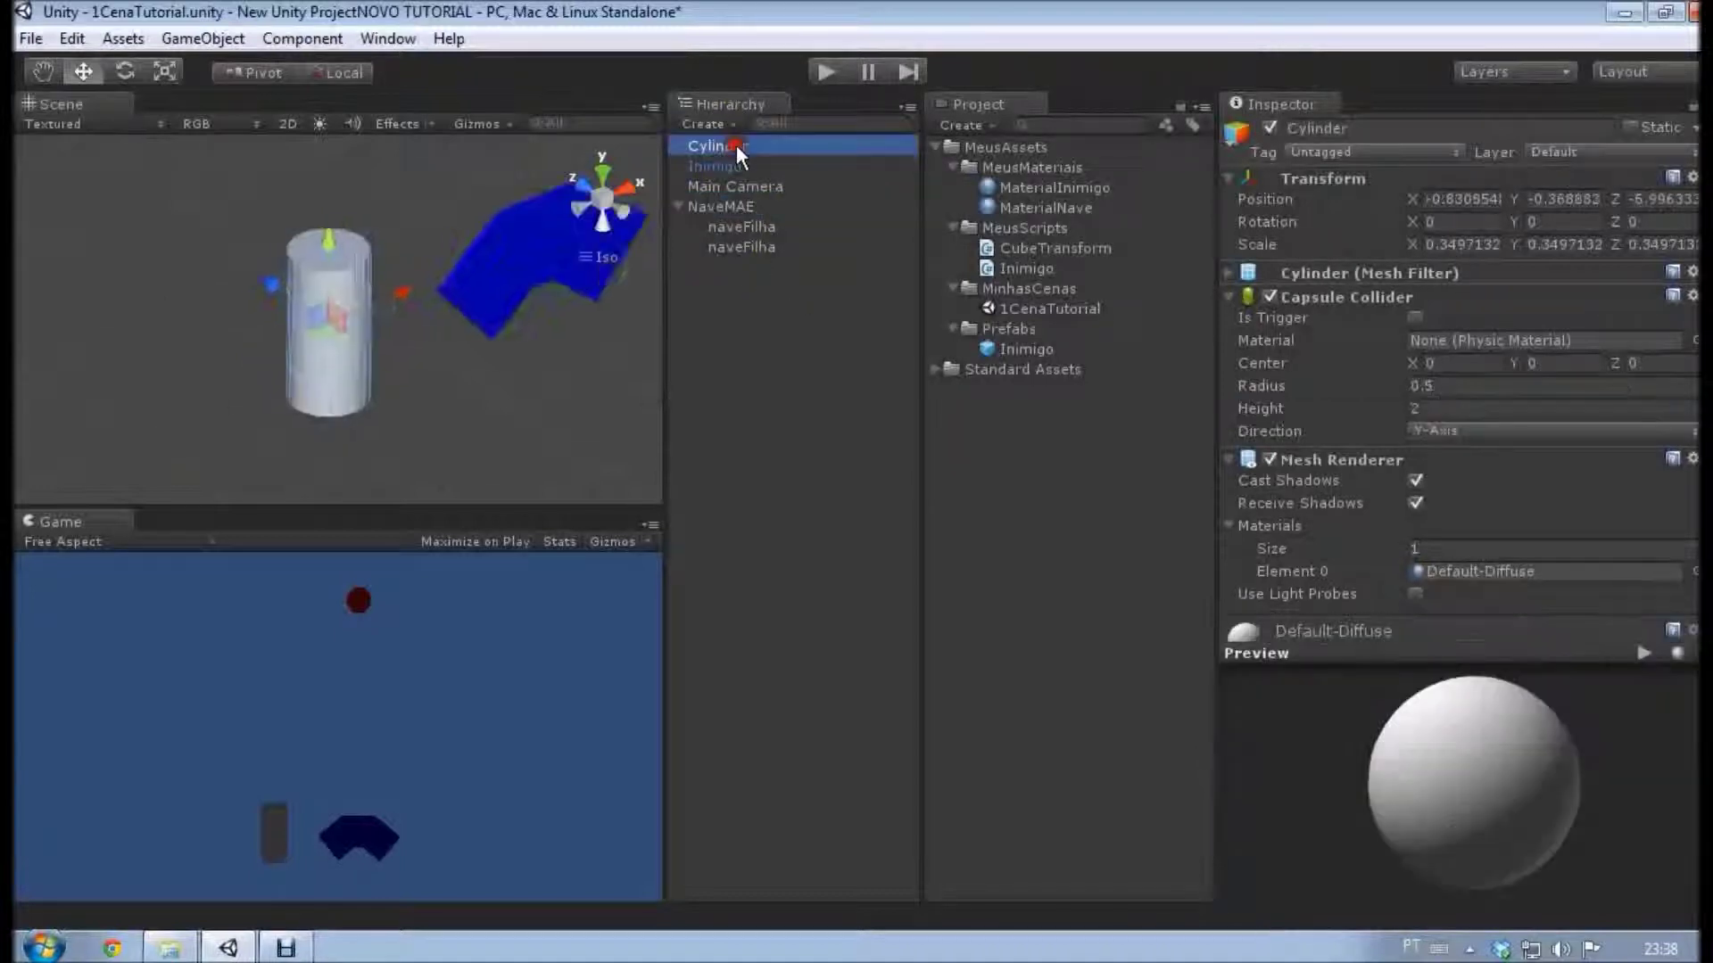
key("Delete")
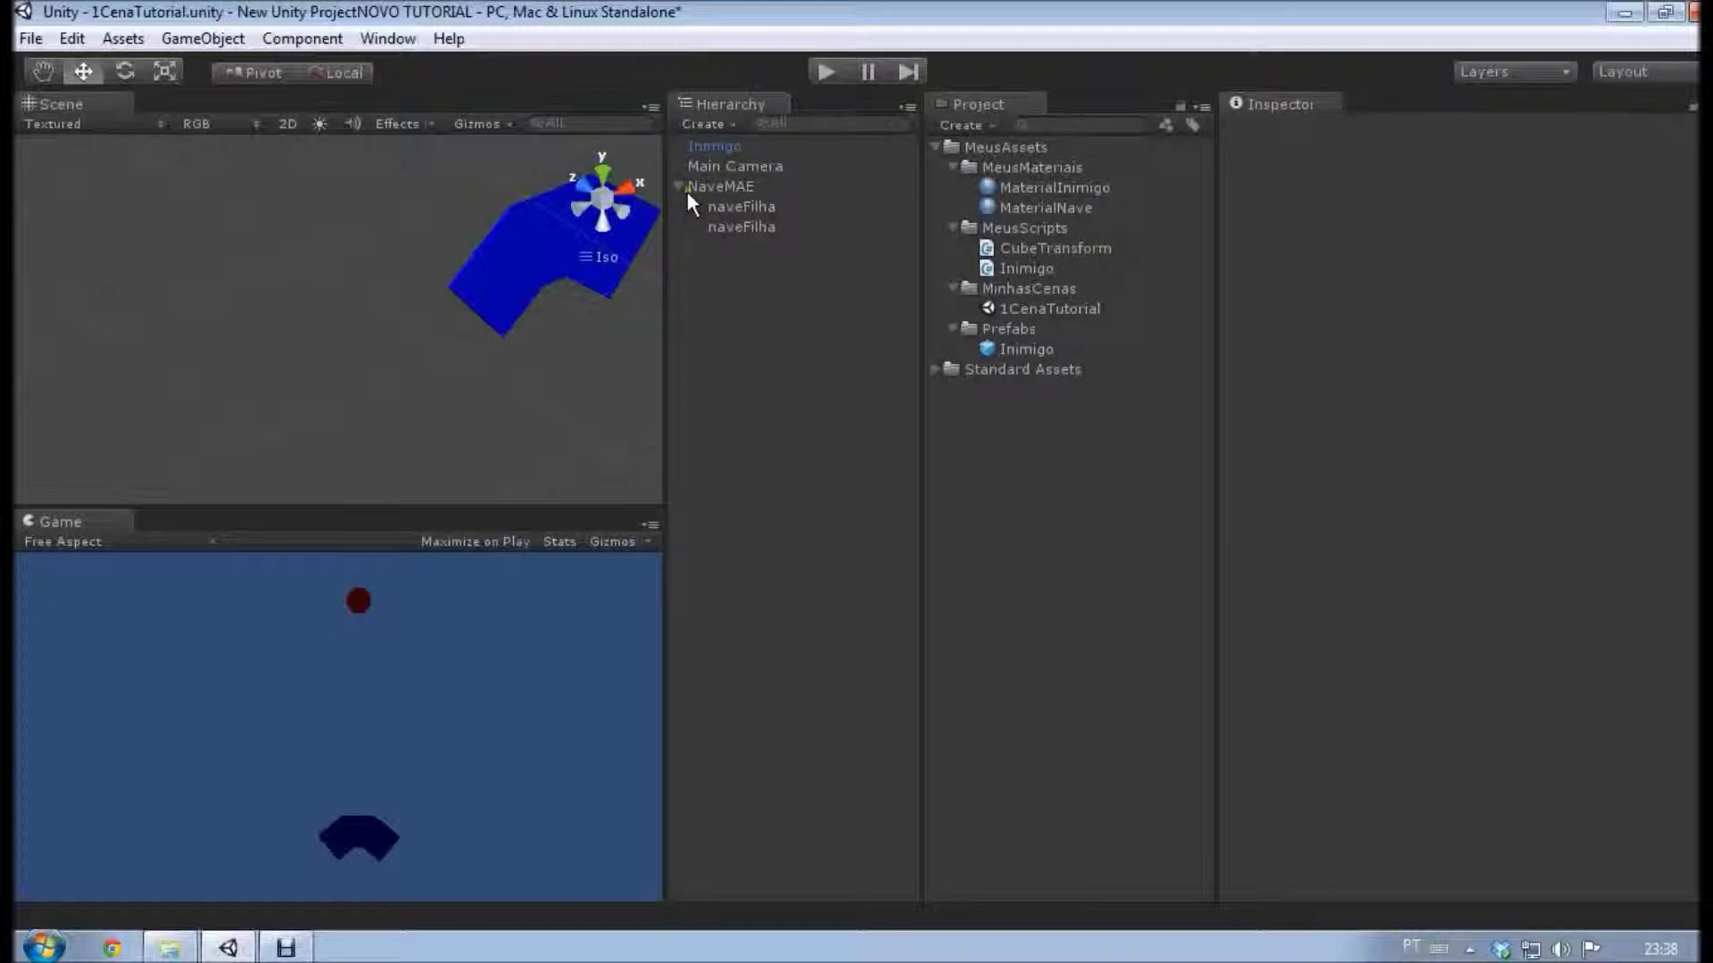
Frame the Inimigo sphere, then NaveMAE, and review NaveMAE's components in the Inspector.
double_click(740, 144)
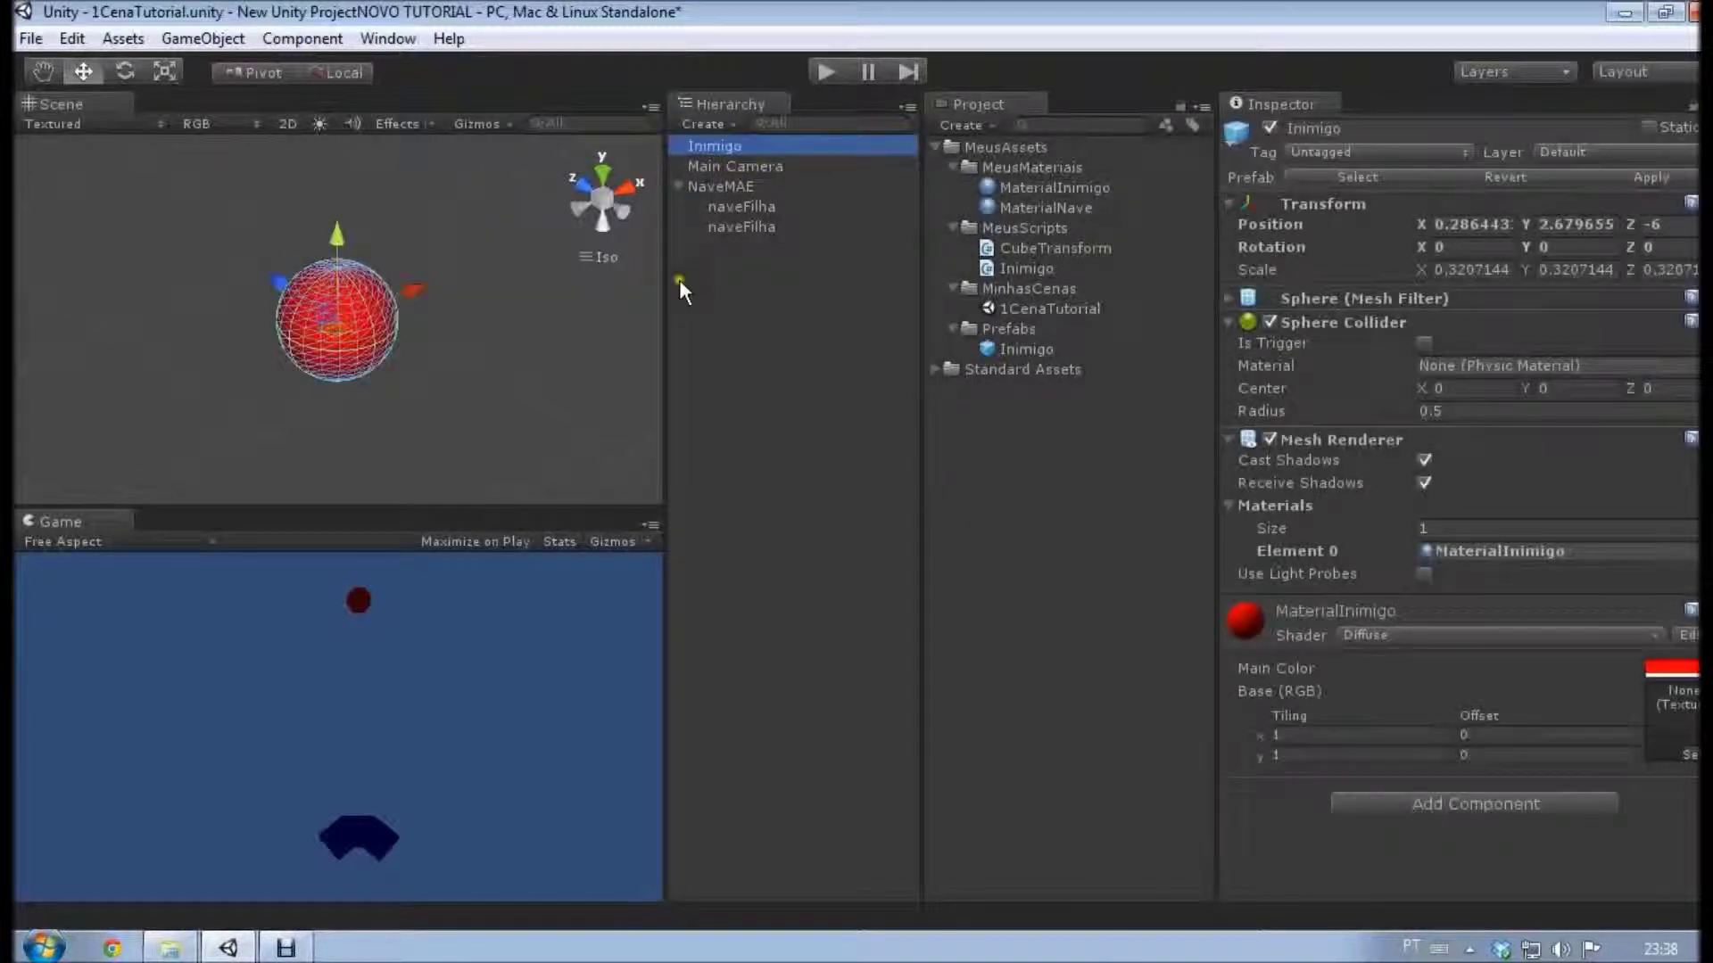
double_click(714, 185)
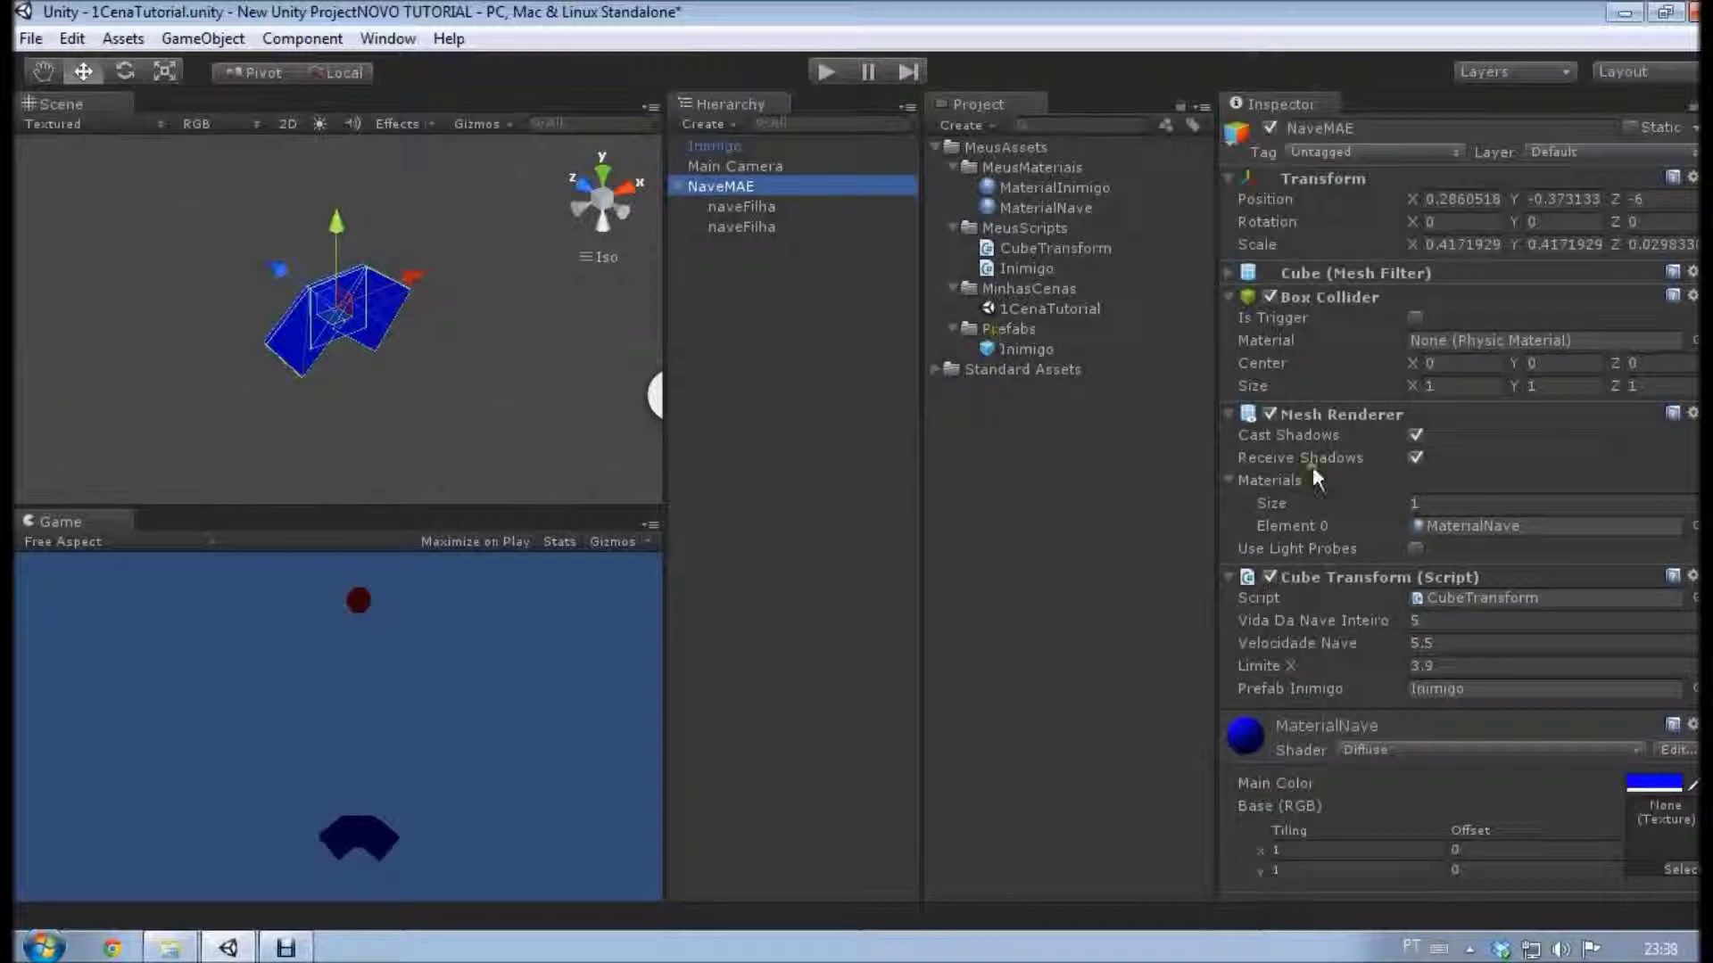
scroll(1547, 753, "down", 2)
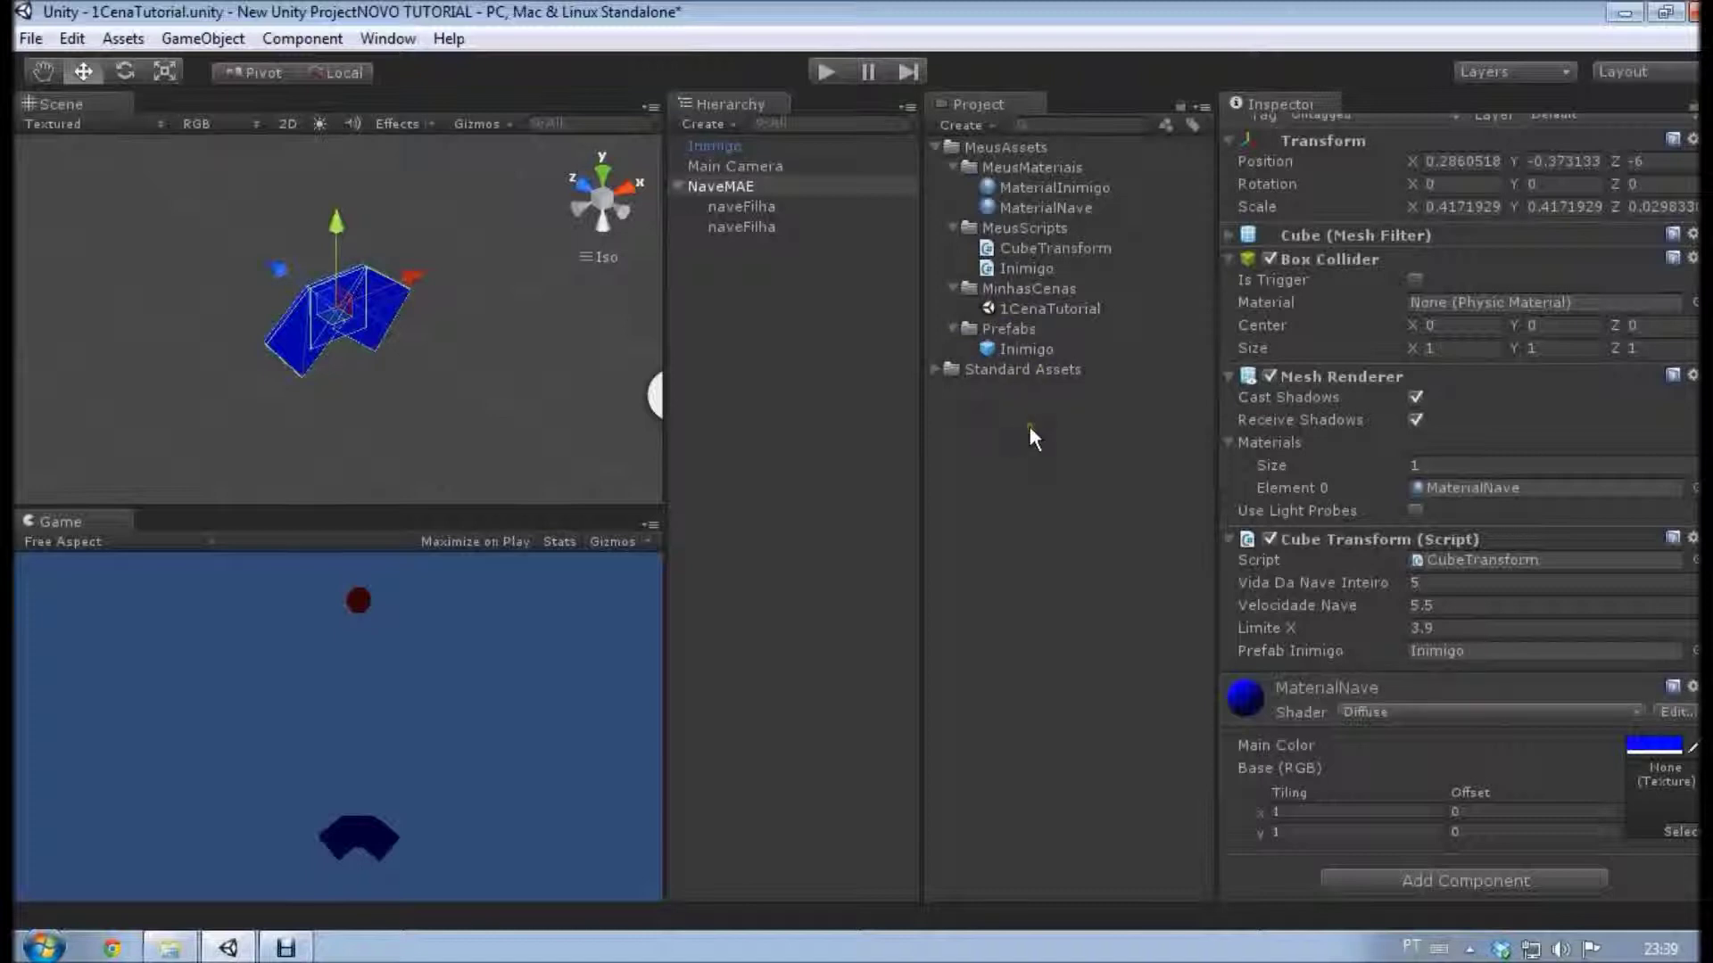
Ping the MaterialNave material from Element 0 and select the MeusMateriais folder.
left_click(1504, 488)
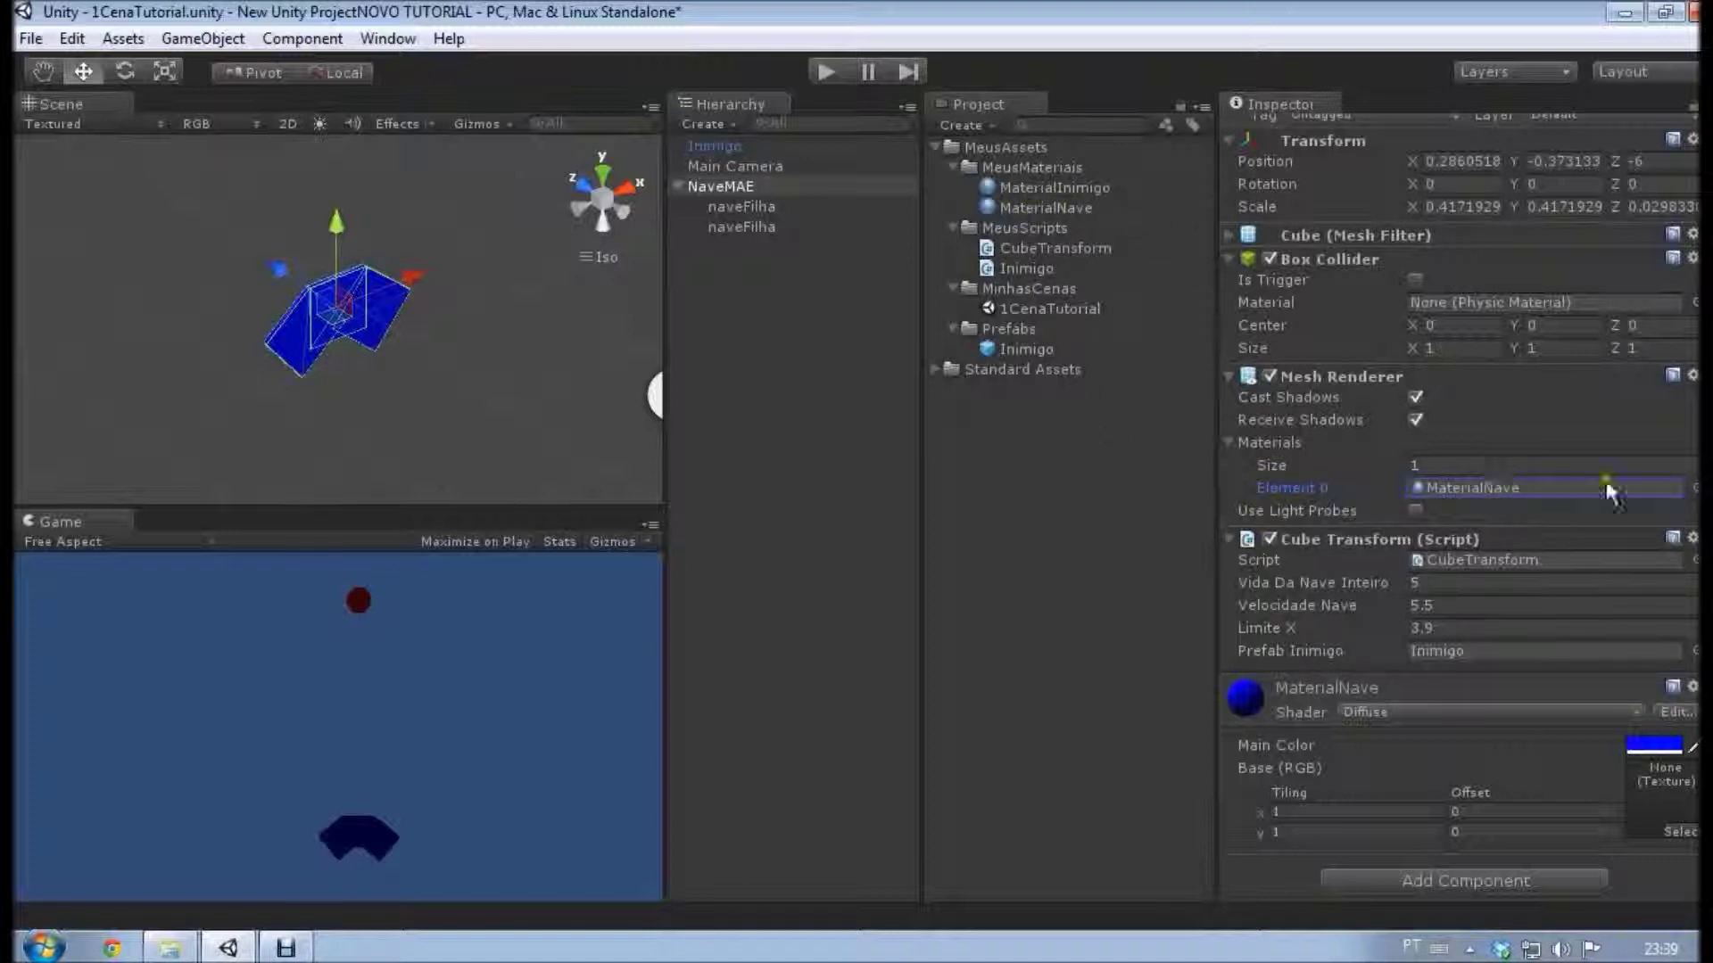
left_click_drag(1598, 489, 859, 341)
left_click_drag(259, 281, 553, 371)
left_click(1512, 486)
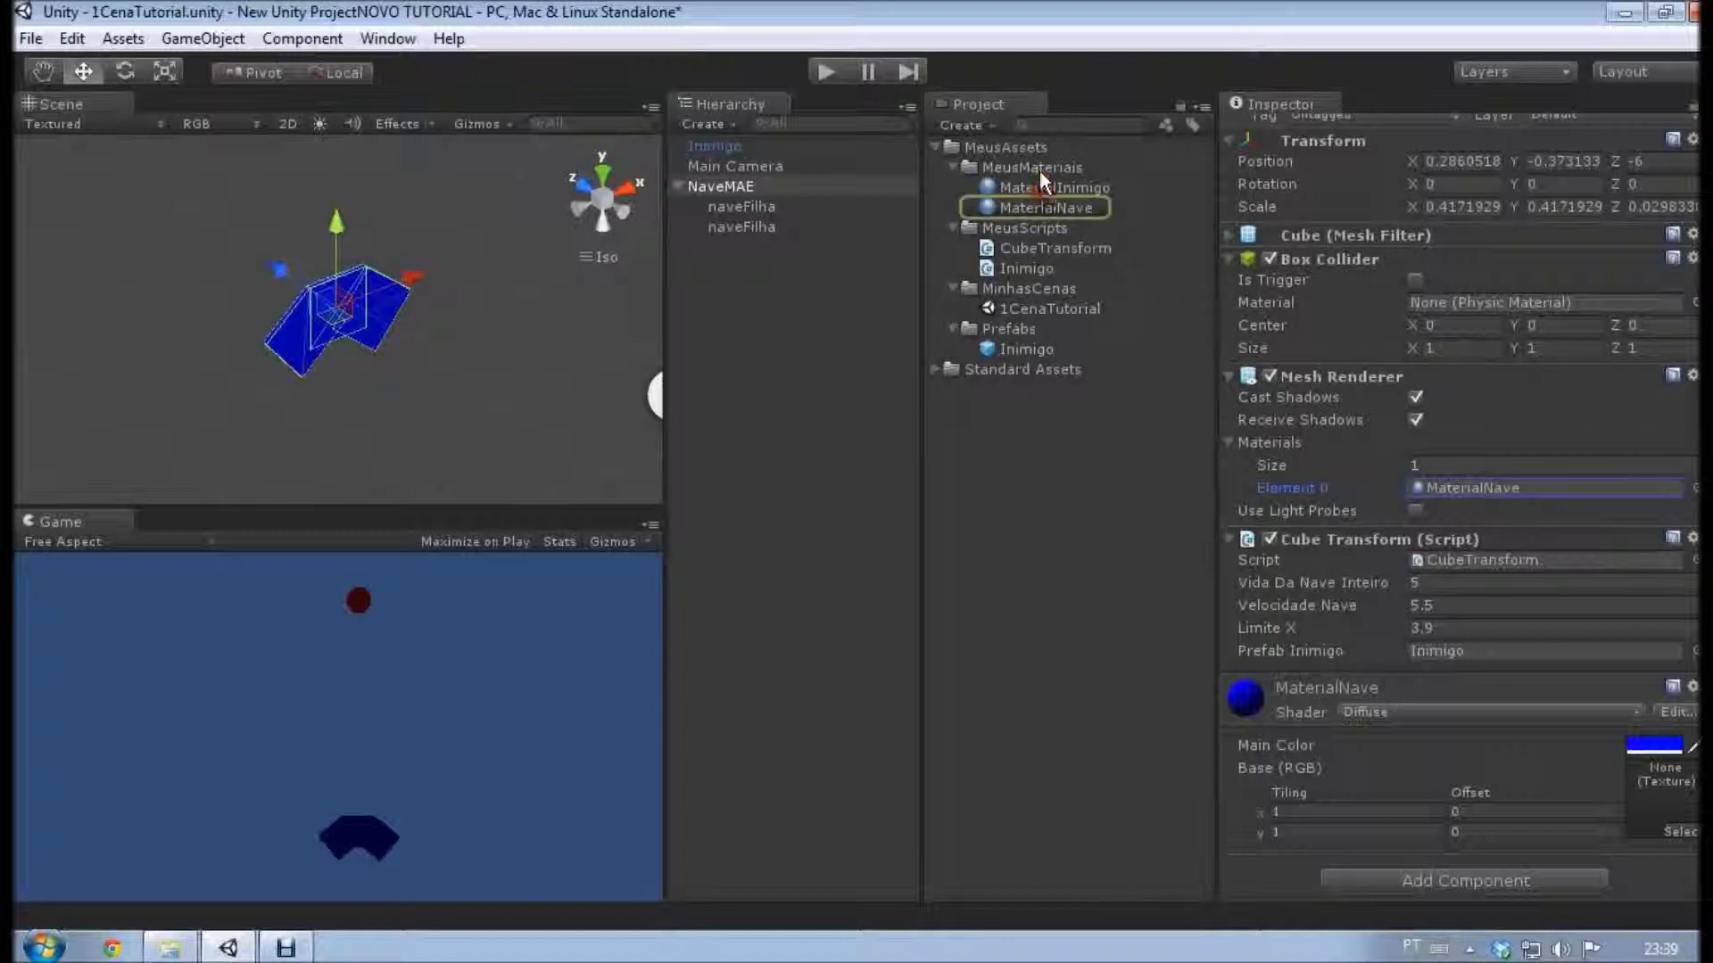
left_click(1039, 167)
Open MeusMateriais' Create menu, close it without creating anything, and select the Inimigo sphere.
right_click(1039, 164)
mouse_move(1155, 177)
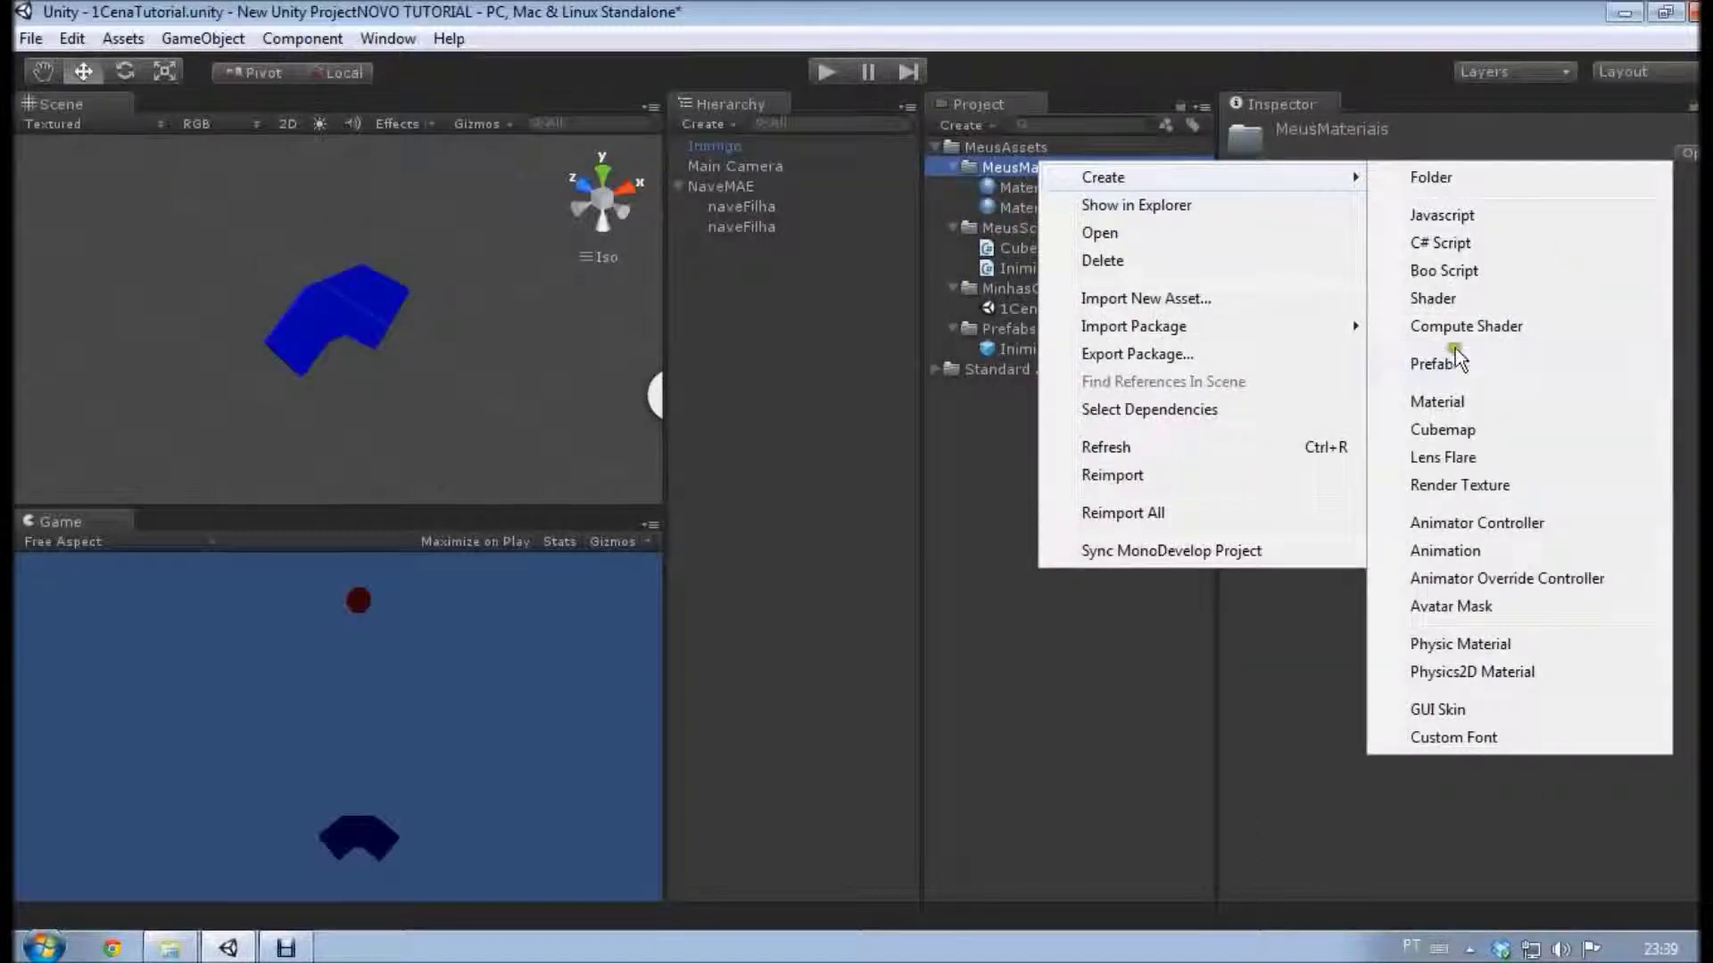
left_click(1439, 402)
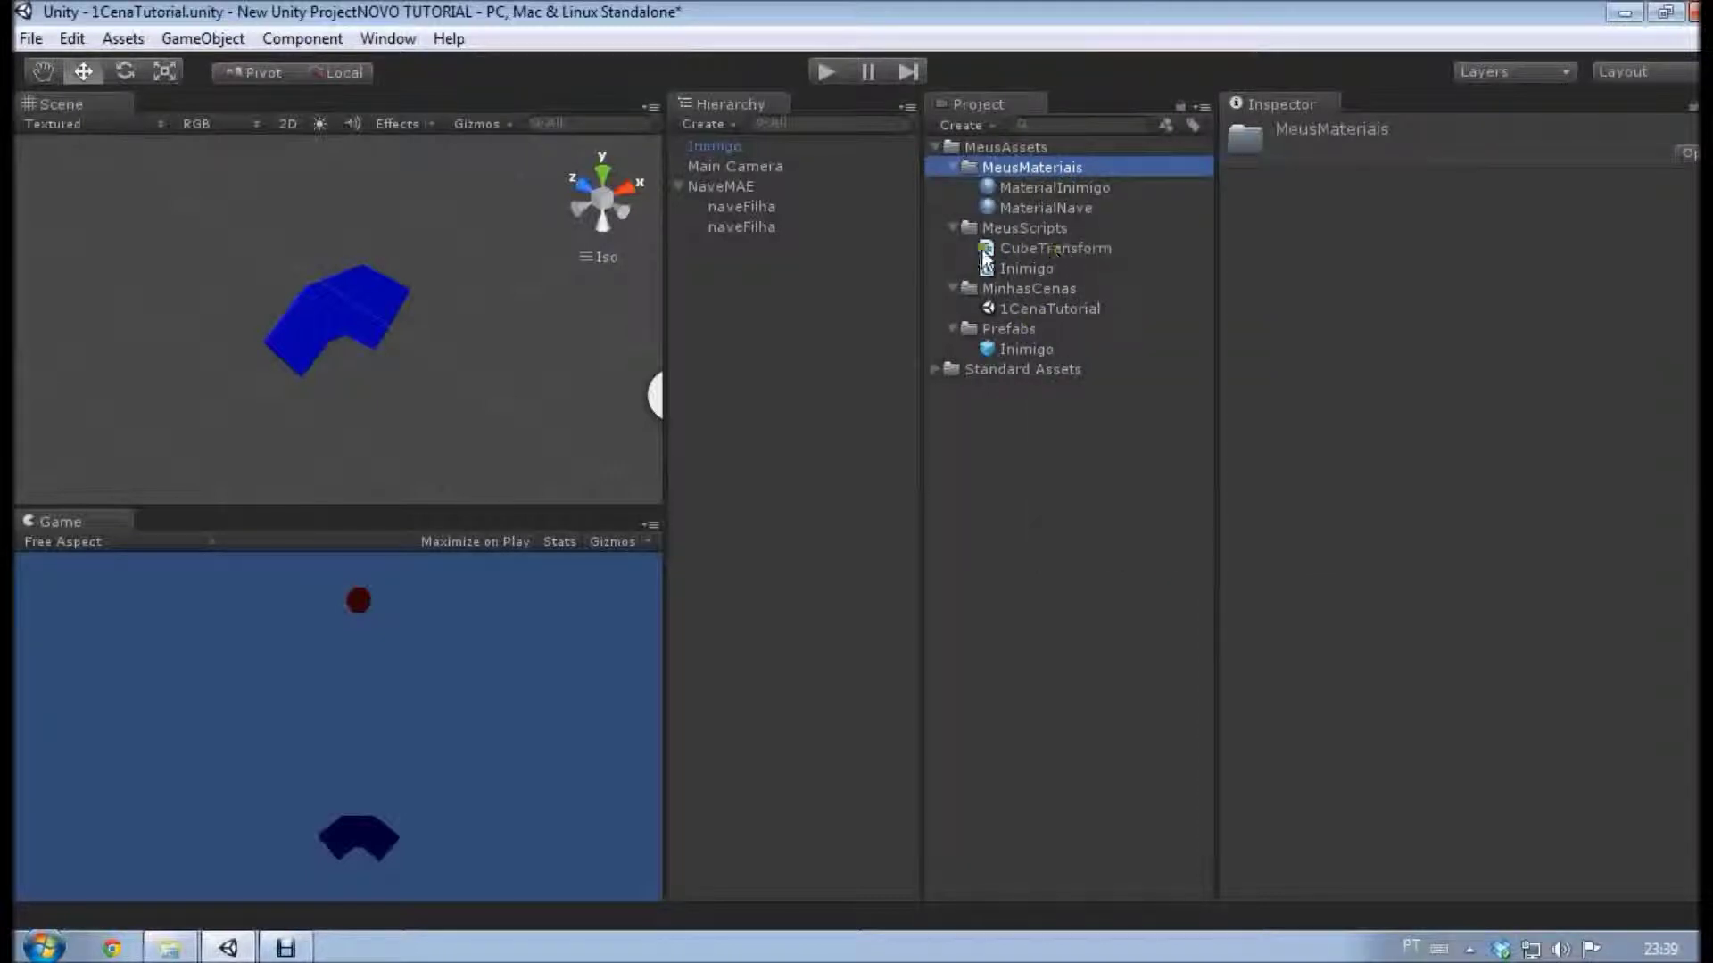
left_click(767, 144)
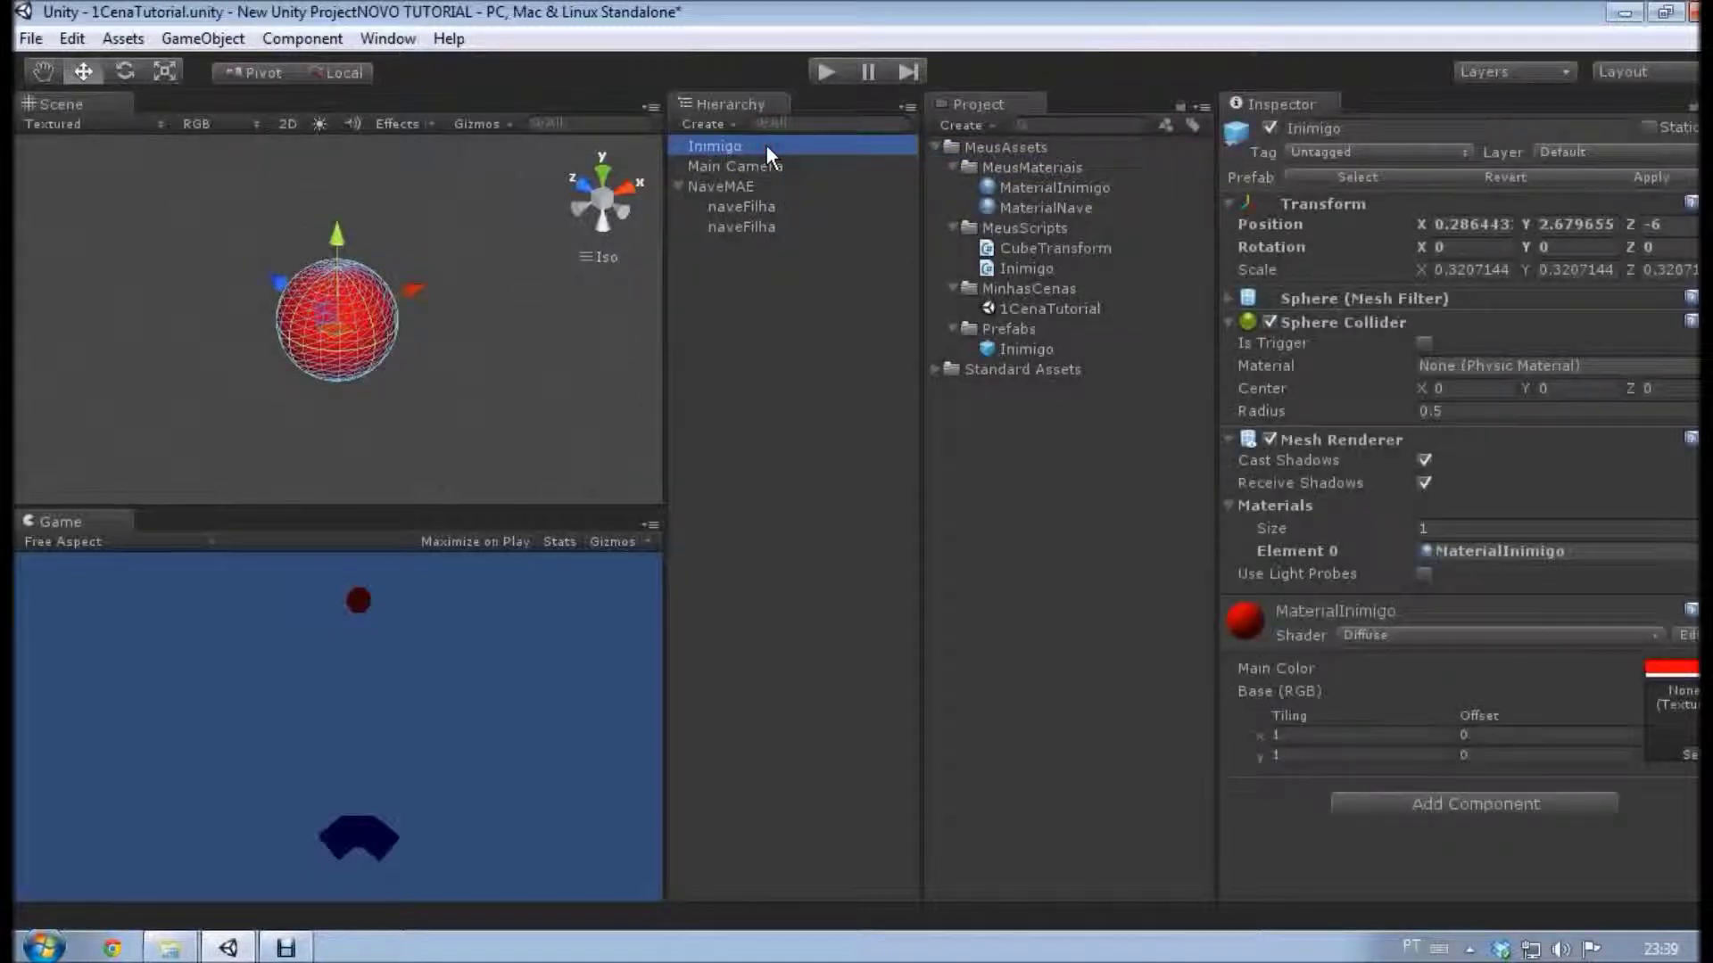
Check the NaveMAE ship and the Main Camera in the Hierarchy, ending on NaveMAE.
left_click(719, 184)
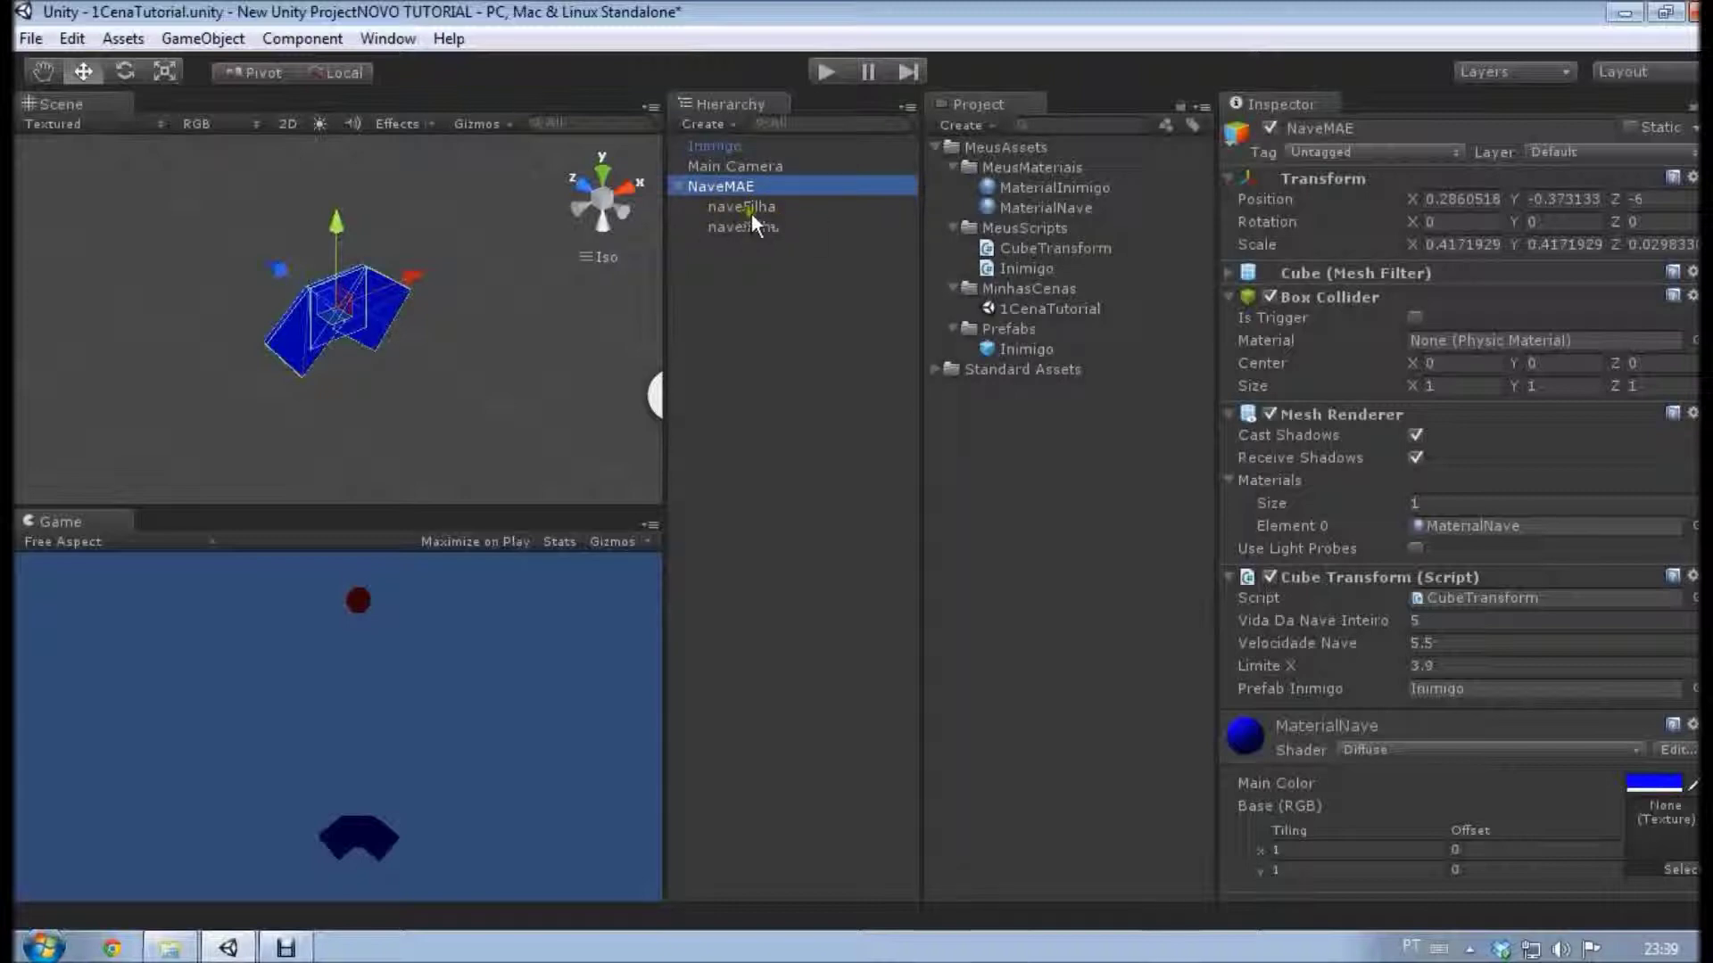
left_click(744, 173)
left_click(717, 186)
Dismiss the File menu without choosing anything, then preview the CubeTransform script's code.
left_click(26, 39)
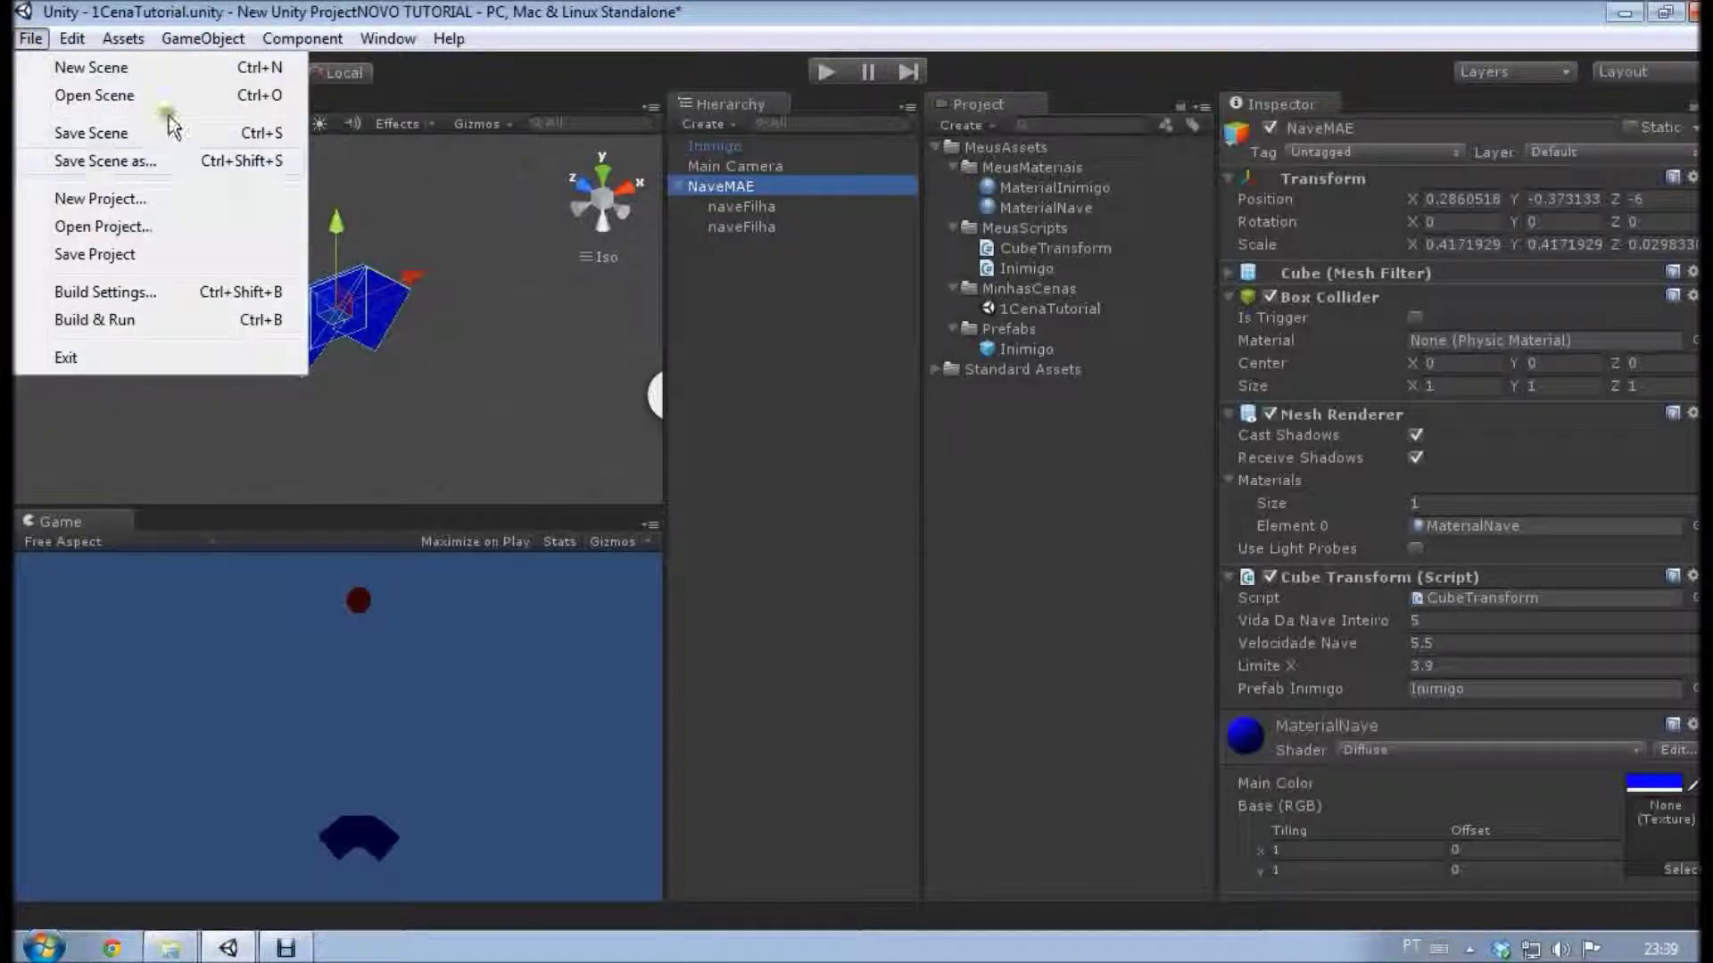
left_click(270, 9)
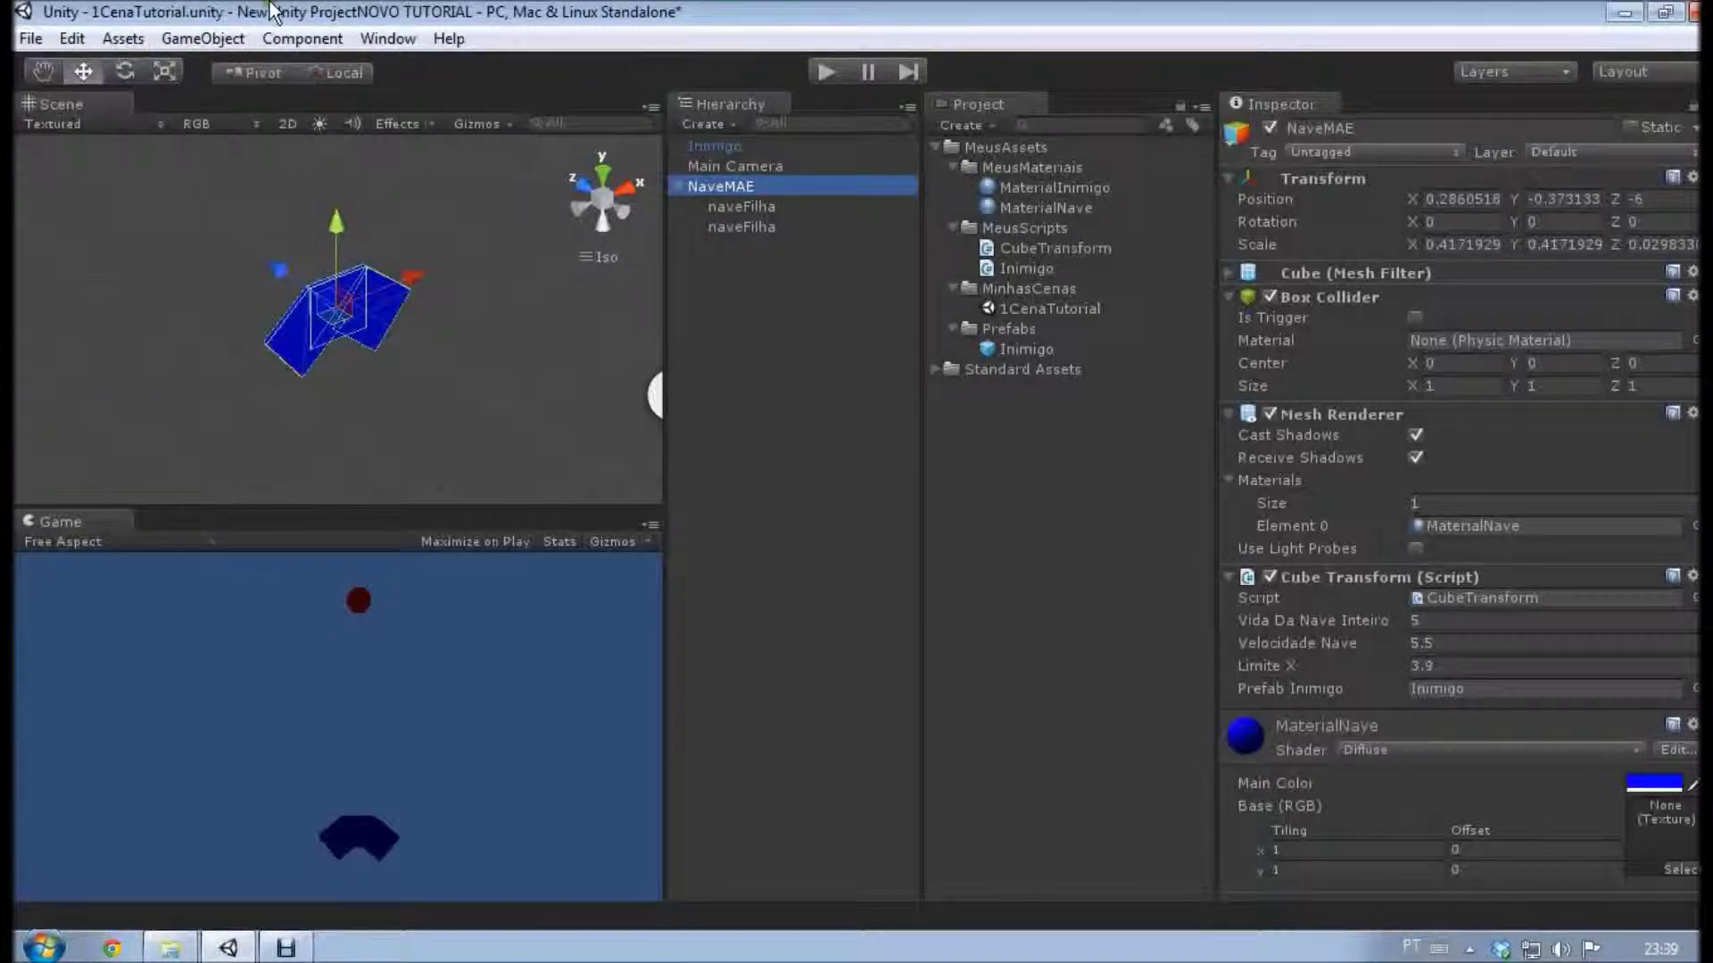
left_click(30, 39)
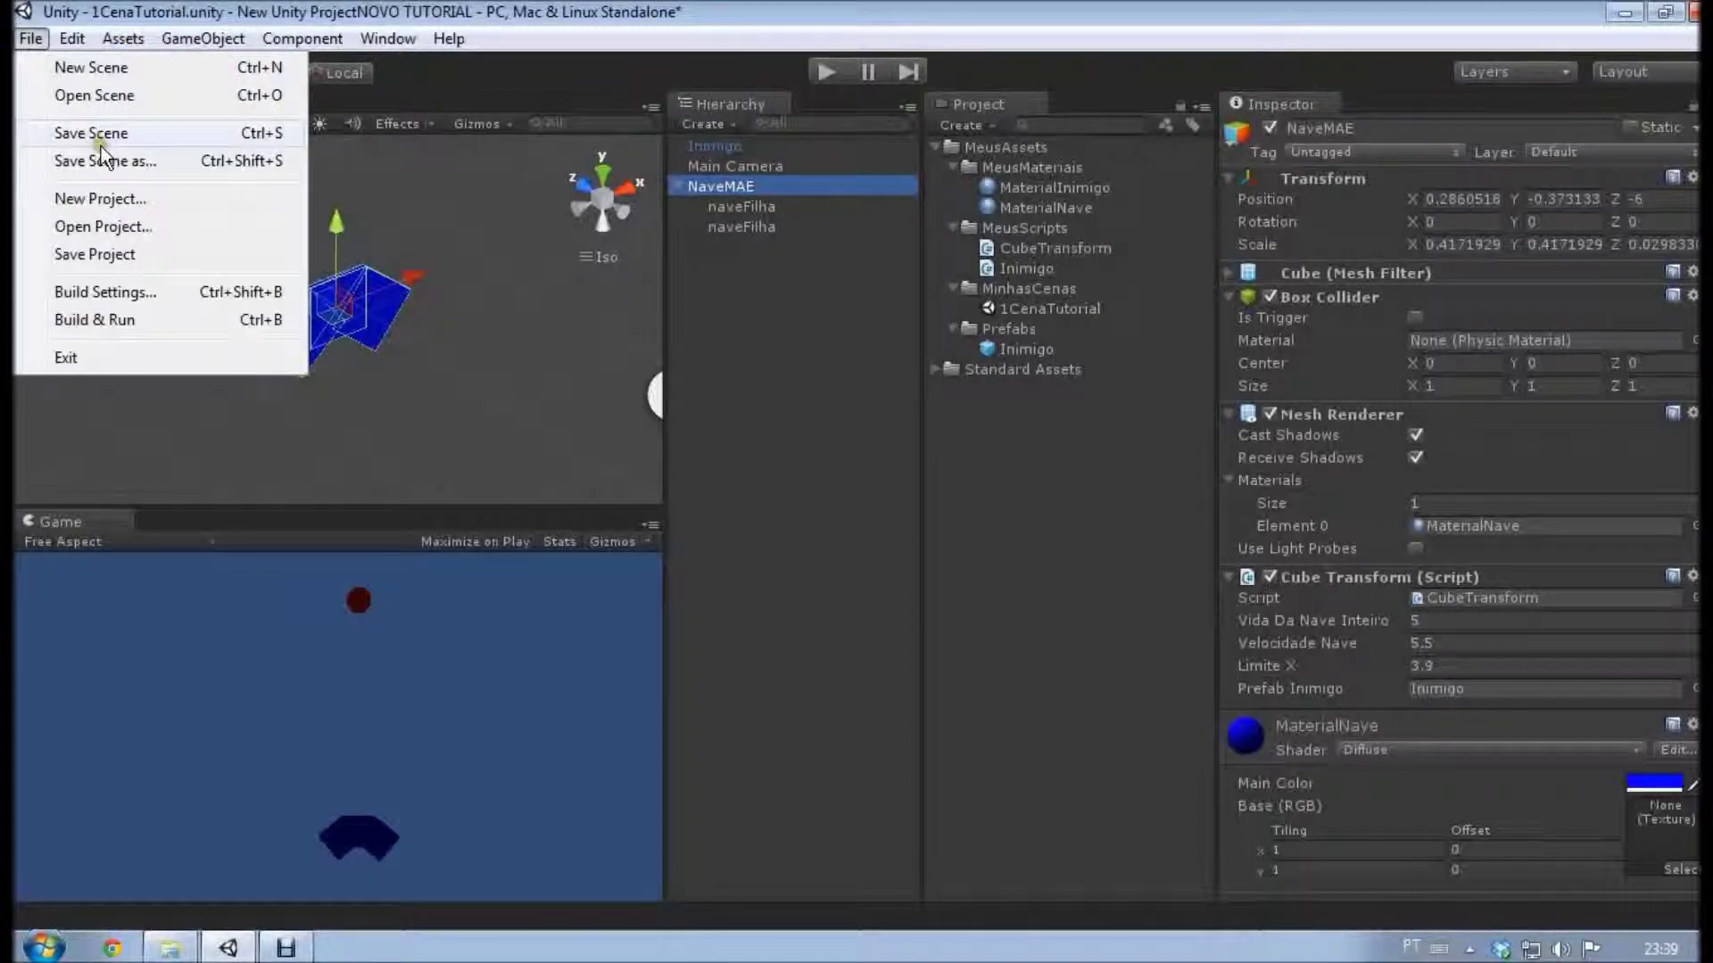
left_click(757, 7)
left_click(1030, 250)
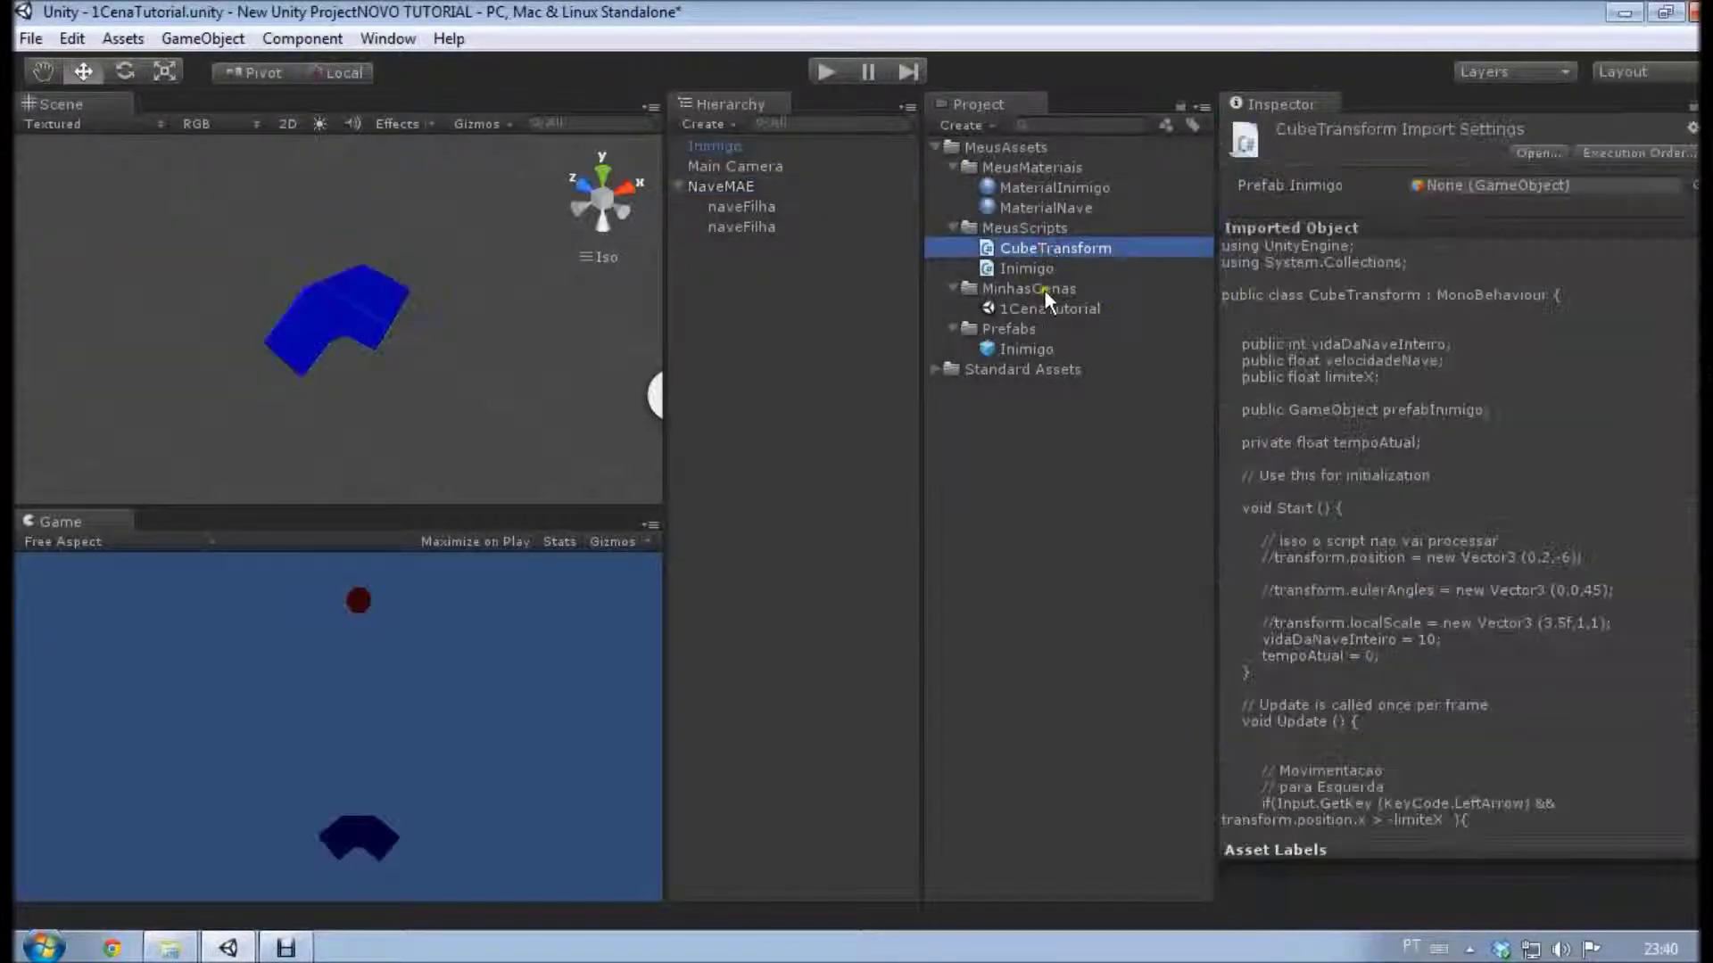
Read the Inimigo and CubeTransform scripts, then view the Inimigo prefab's components and red sphere preview.
left_click(1037, 269)
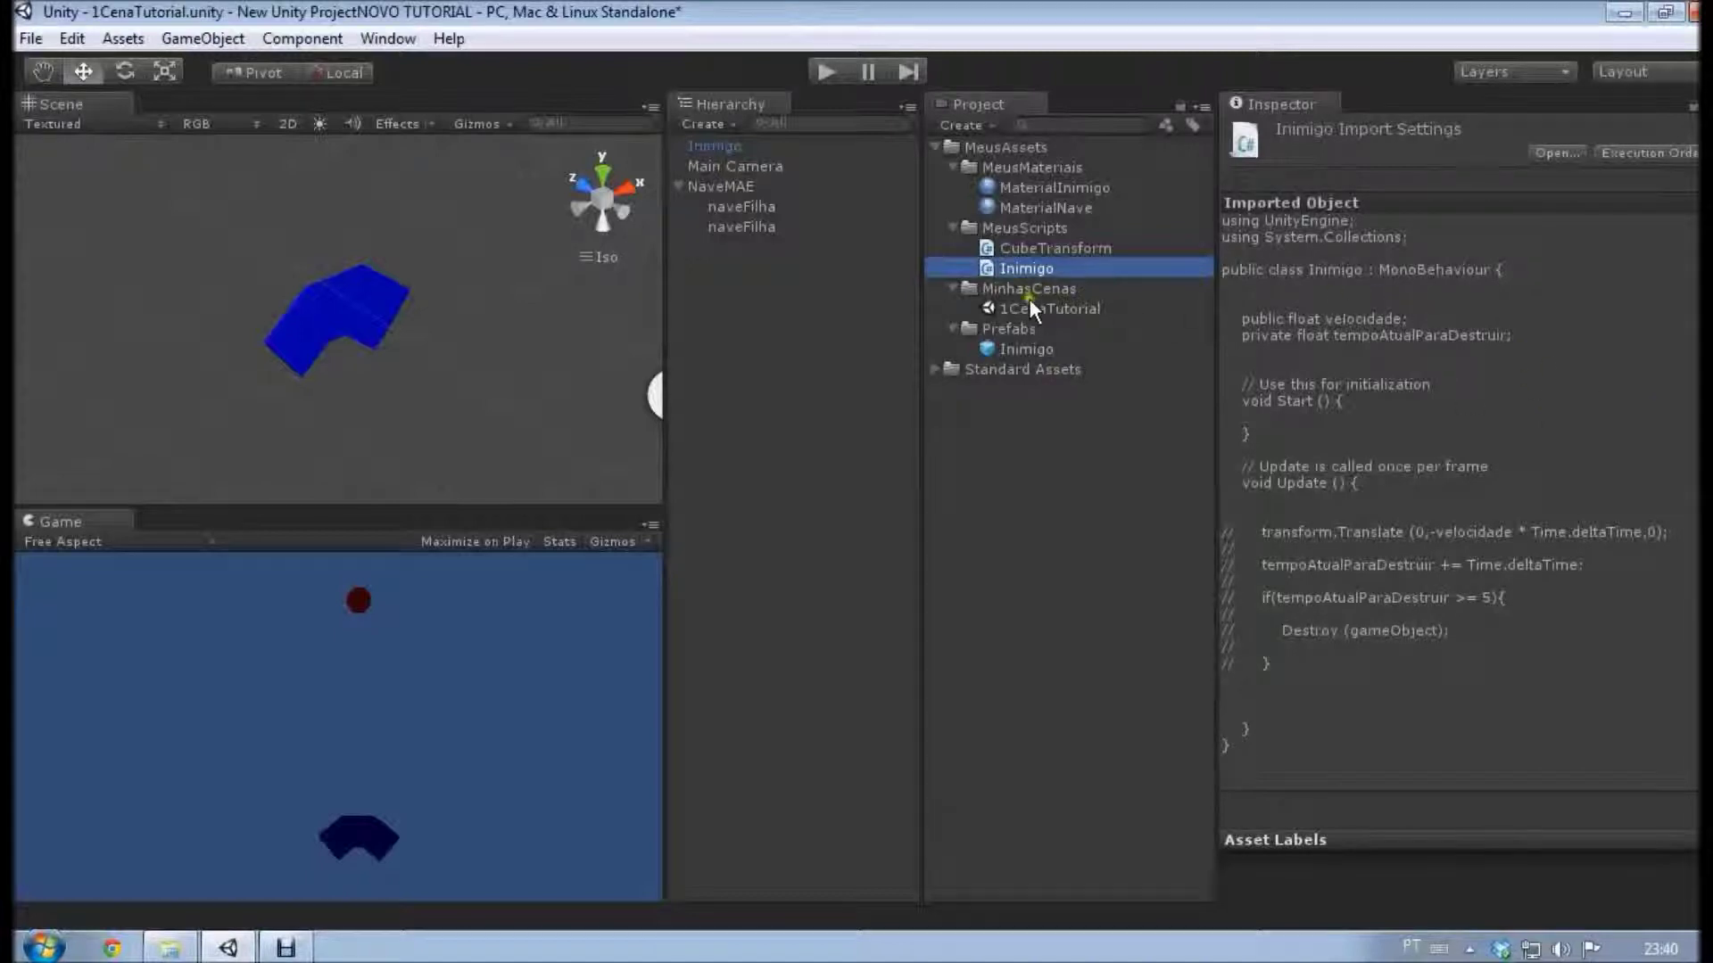
left_click(1027, 250)
left_click(1040, 267)
left_click(1030, 350)
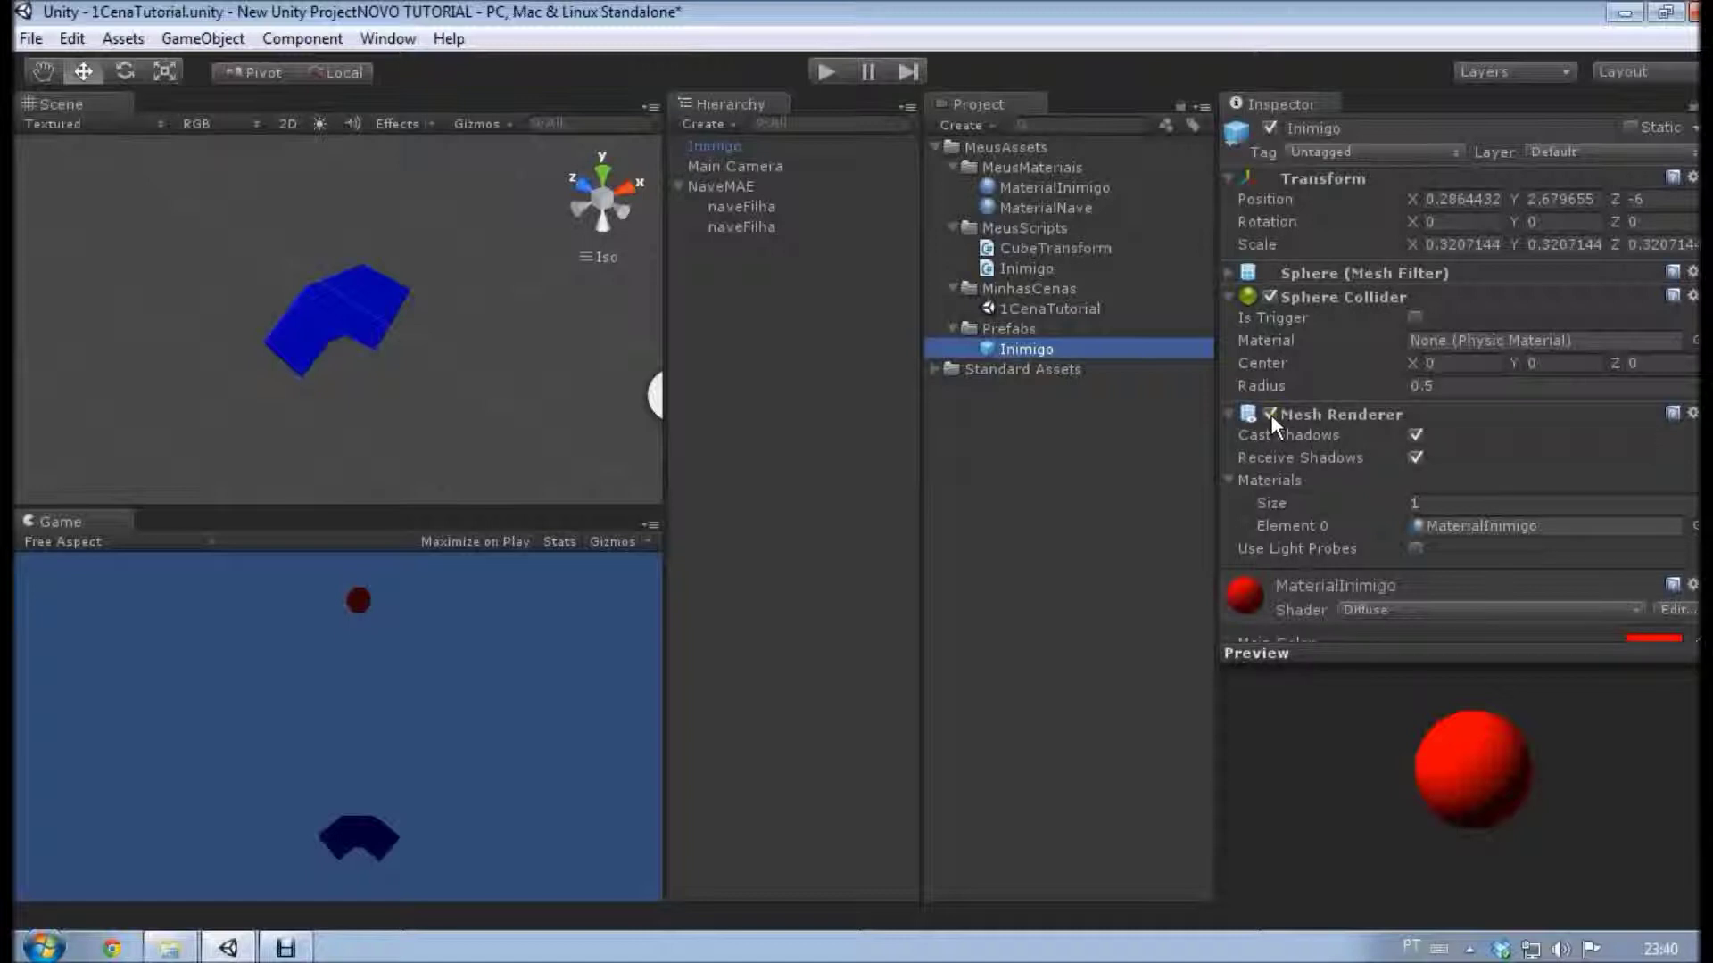
Toggle the Inimigo prefab's Mesh Renderer off and on, leave it enabled, and select the scene's Inimigo.
left_click(1270, 414)
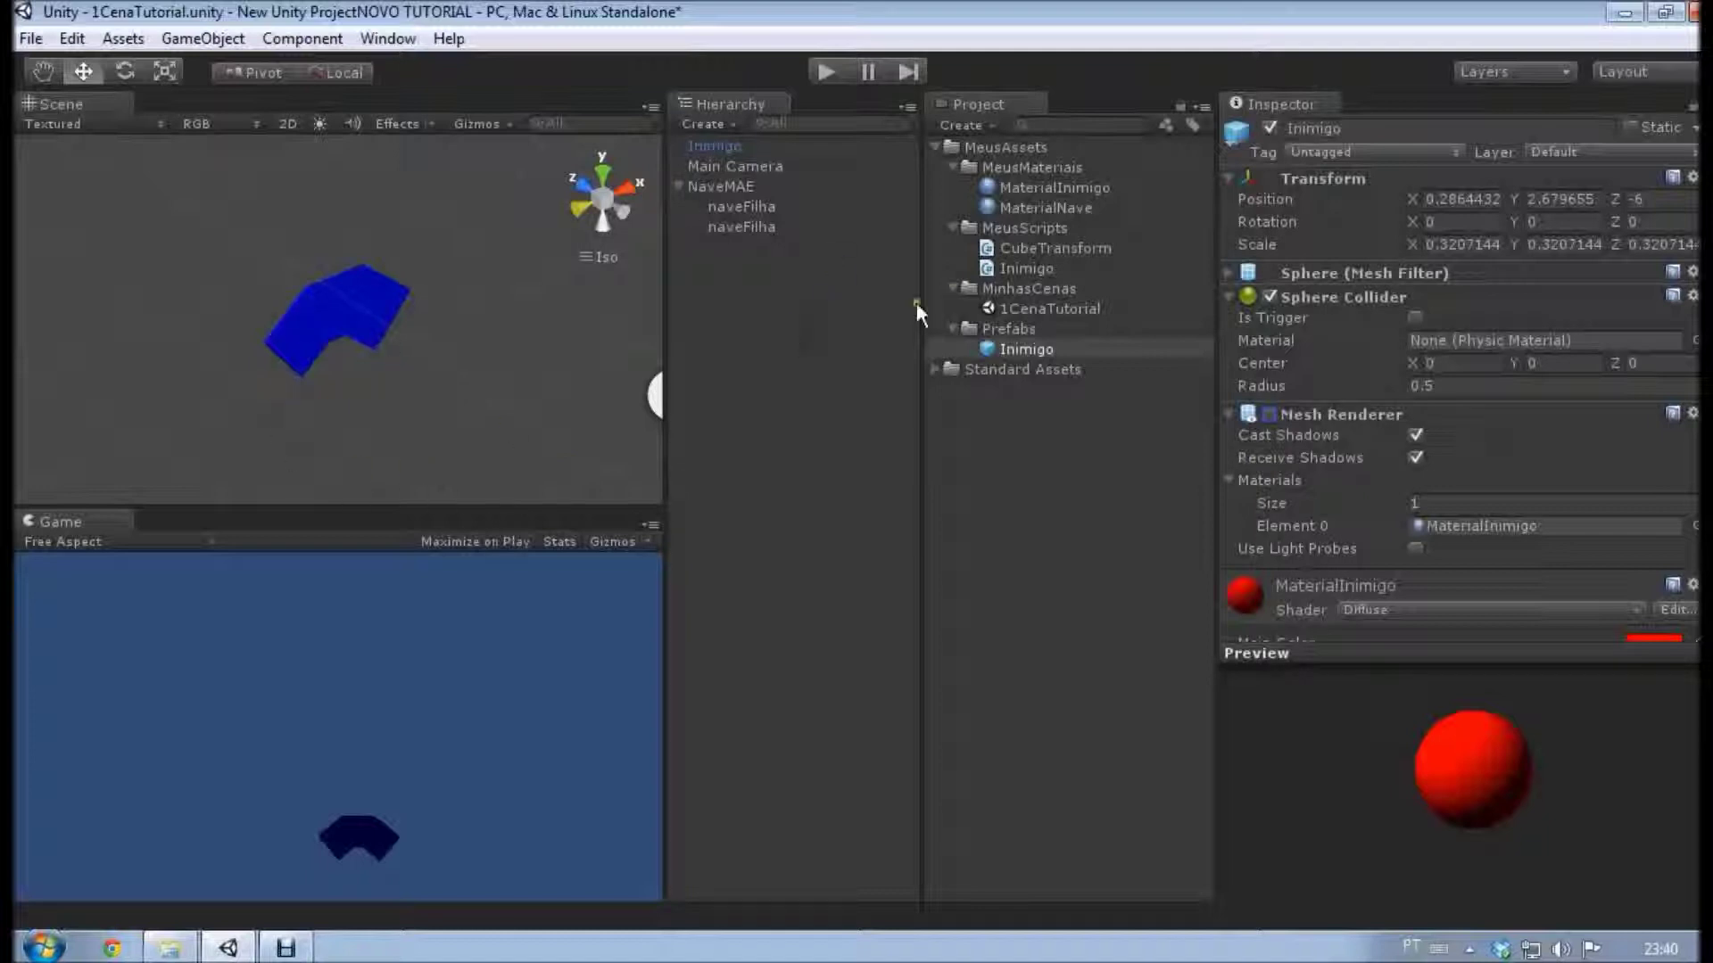
left_click(1270, 414)
left_click(1272, 414)
left_click(1044, 349)
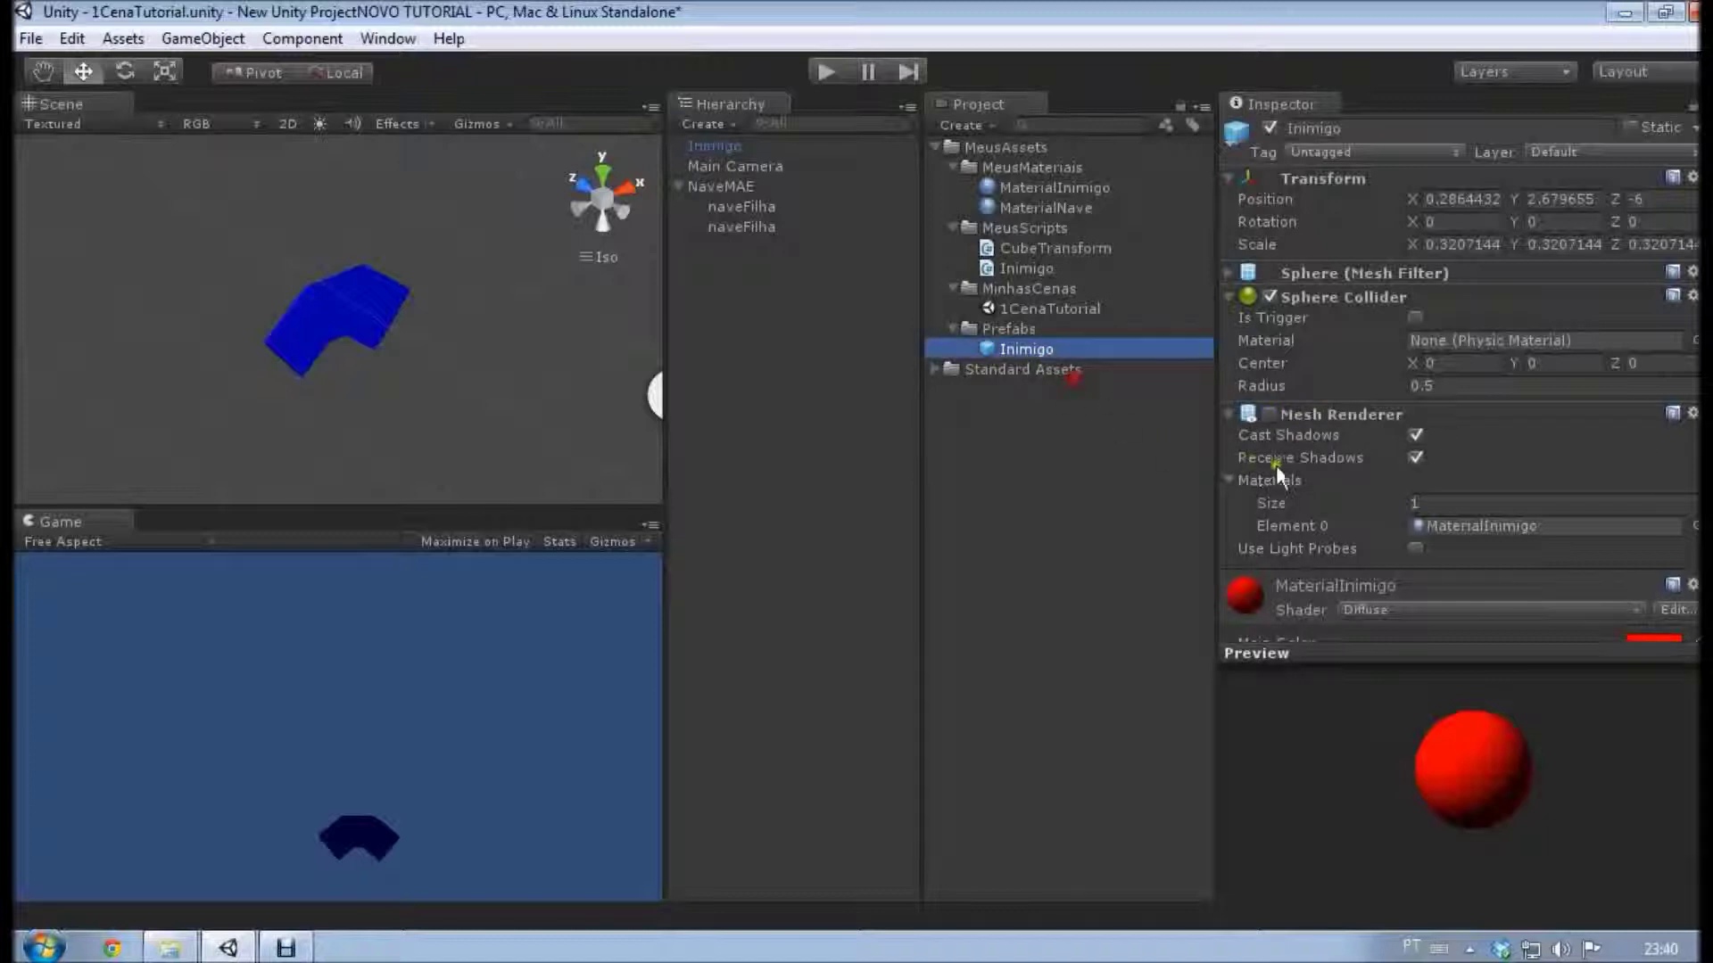
left_click(1270, 414)
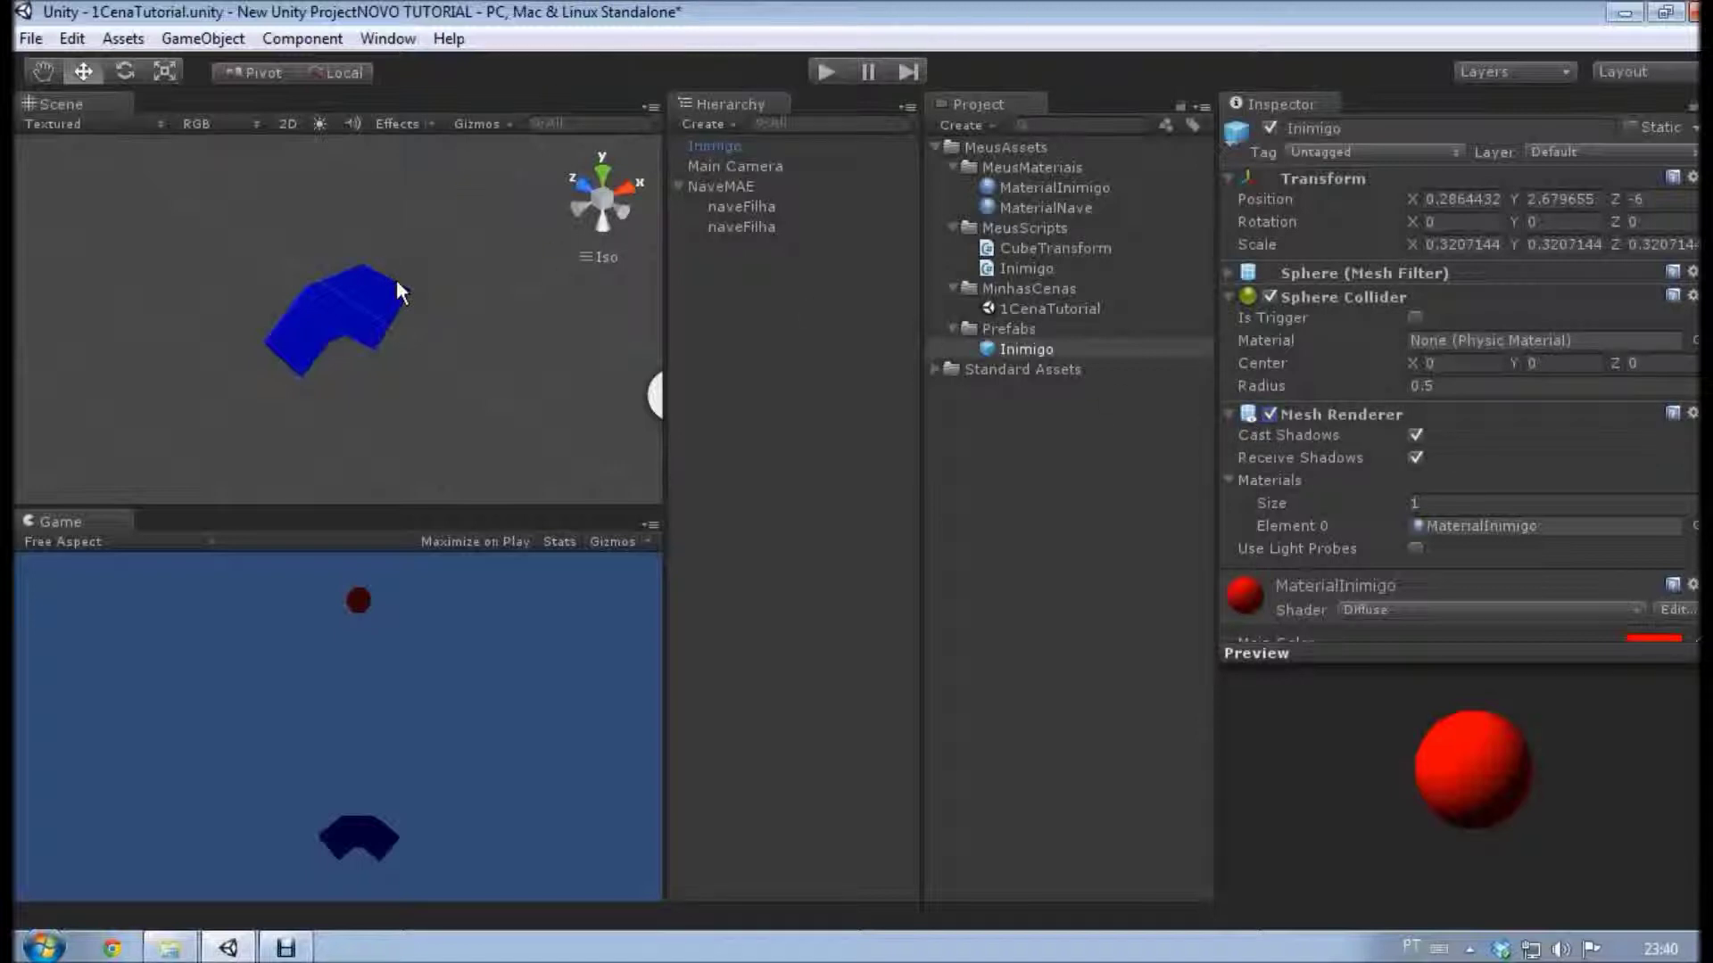
left_click(727, 145)
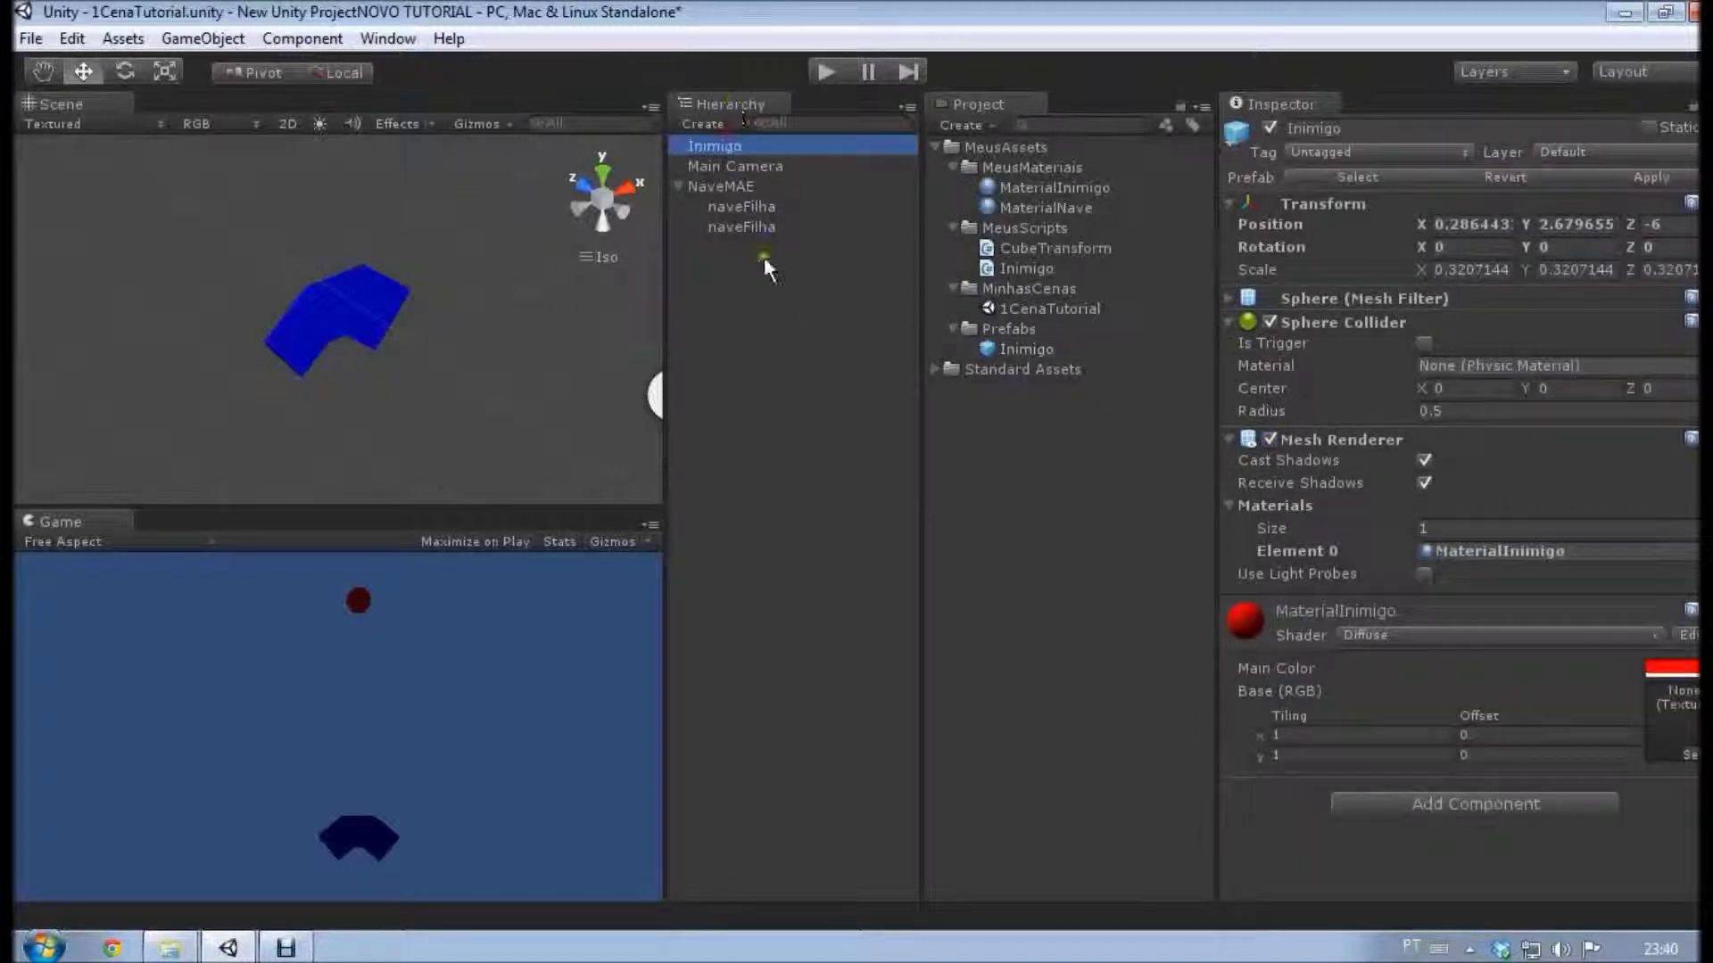
Click through naveFilha, NaveMAE, Main Camera and Inimigo in the Hierarchy, ending on NaveMAE.
left_click(760, 208)
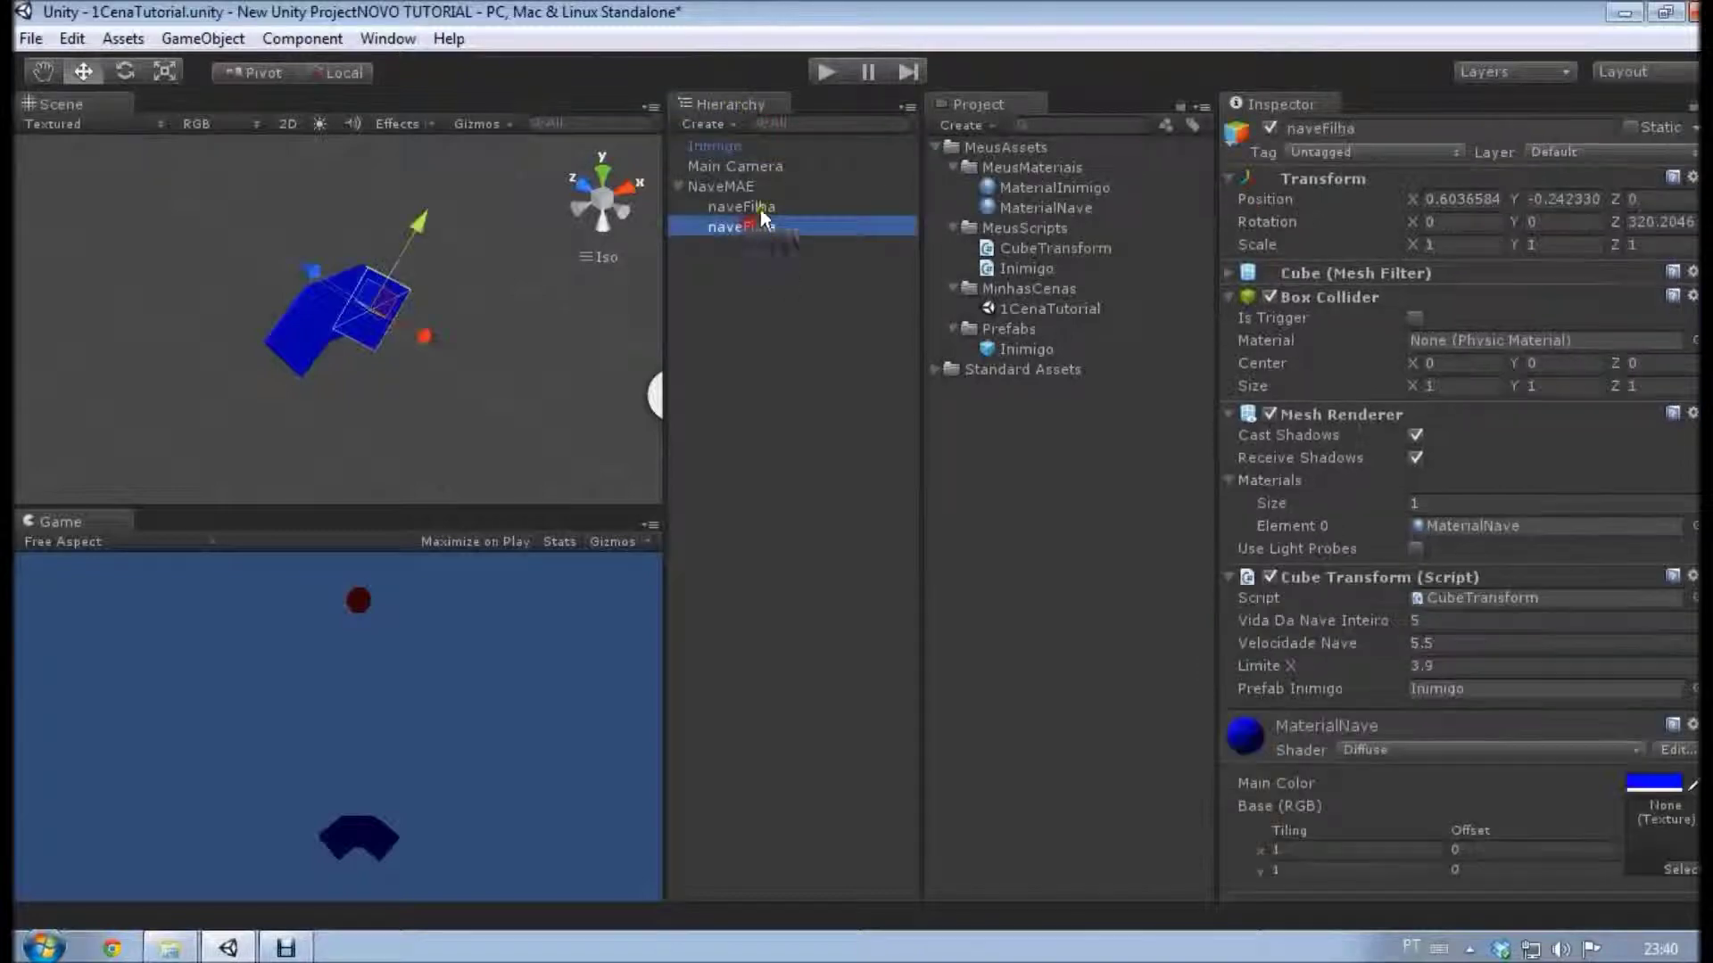
left_click(763, 186)
left_click(765, 165)
left_click(766, 146)
left_click(735, 166)
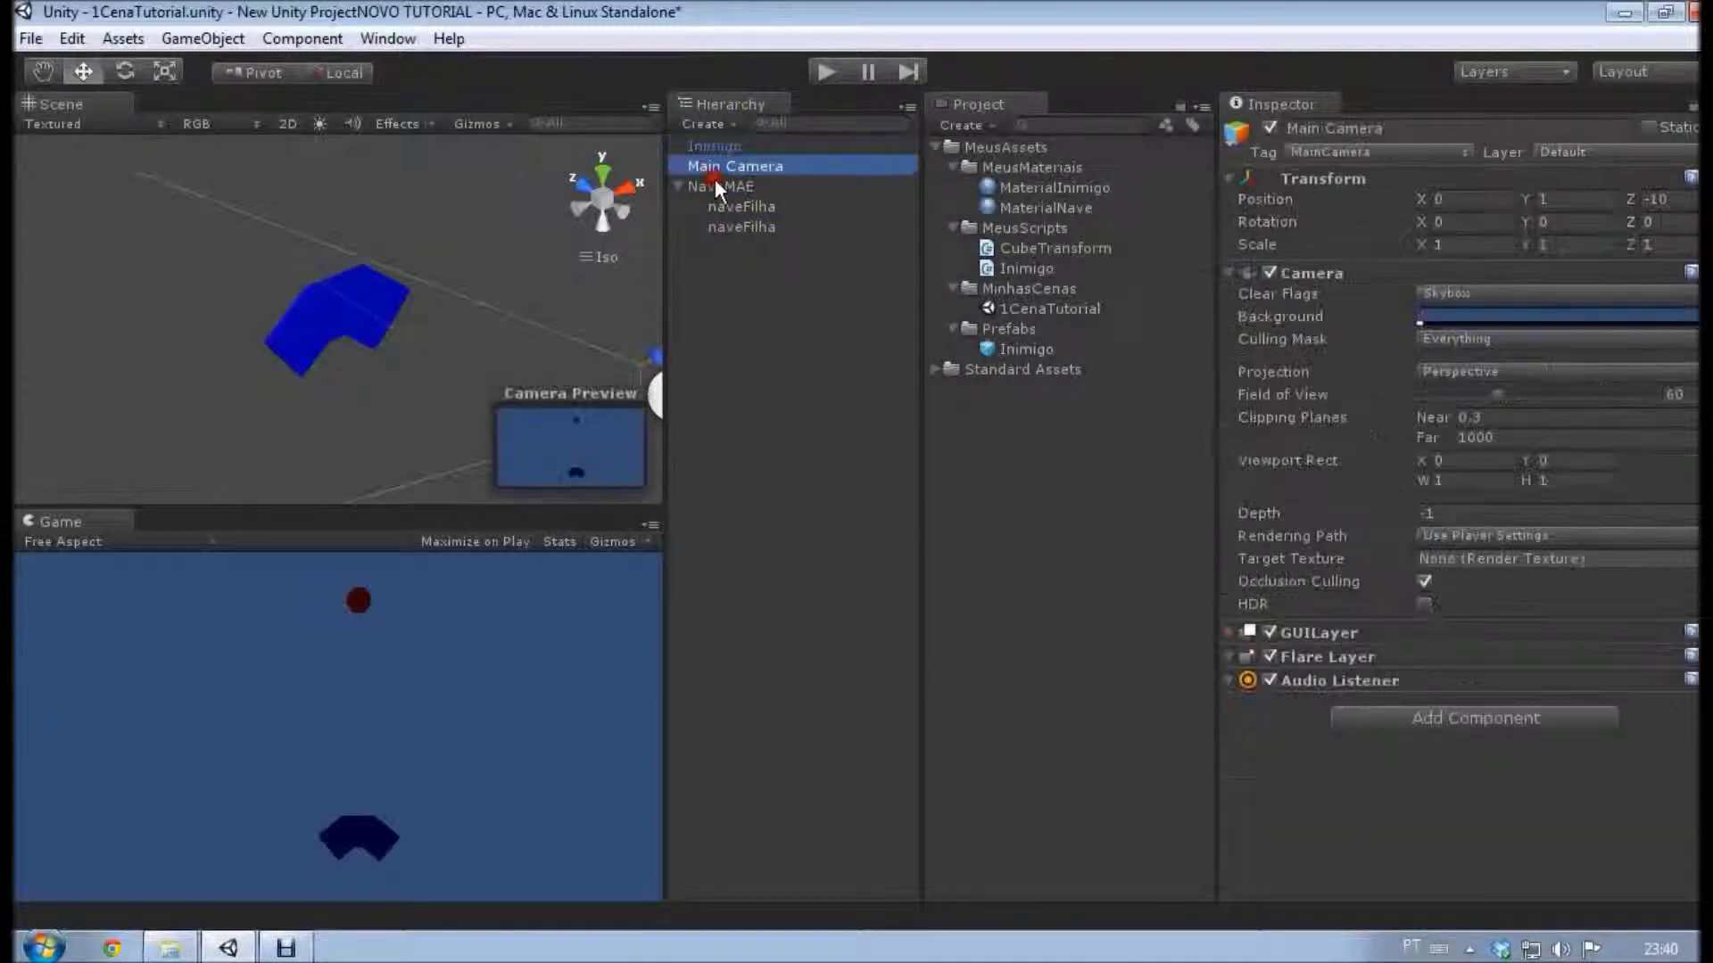
left_click(718, 186)
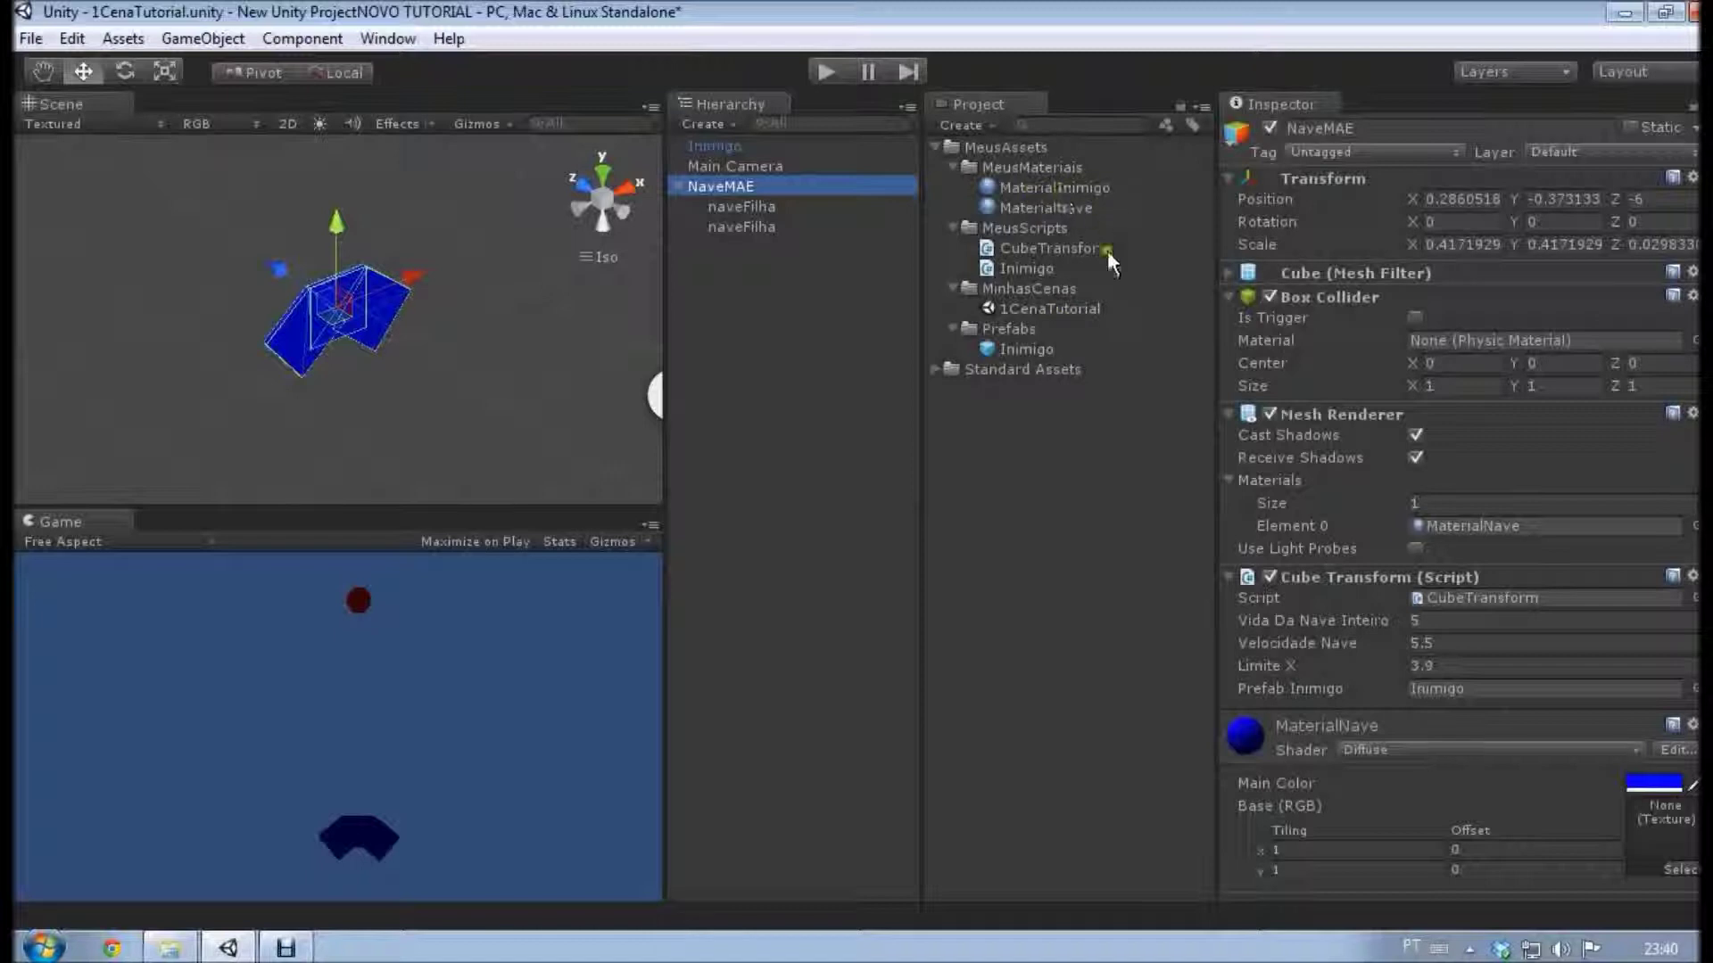
Toggle the Inimigo prefab's Sphere Collider off and back on, then show NaveMAE's properties.
left_click(1016, 348)
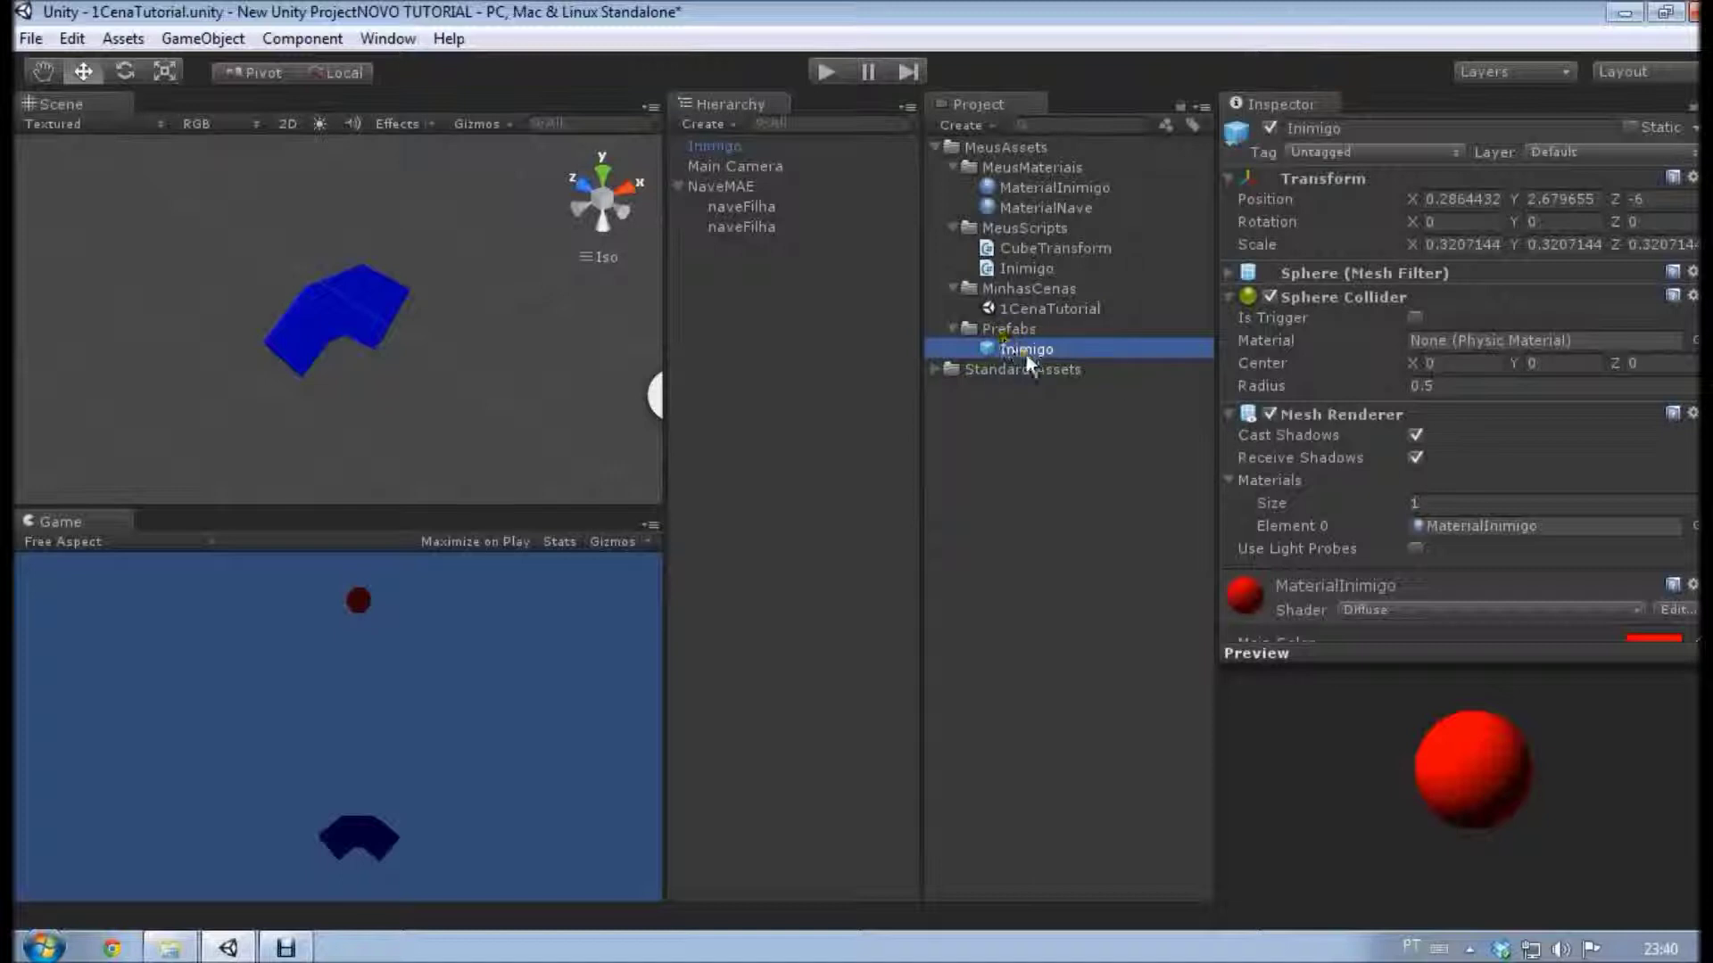
mouse_move(1706, 223)
left_mouse_down()
mouse_move(1705, 357)
mouse_move(1705, 223)
left_mouse_up()
left_click(994, 347)
left_click(1273, 301)
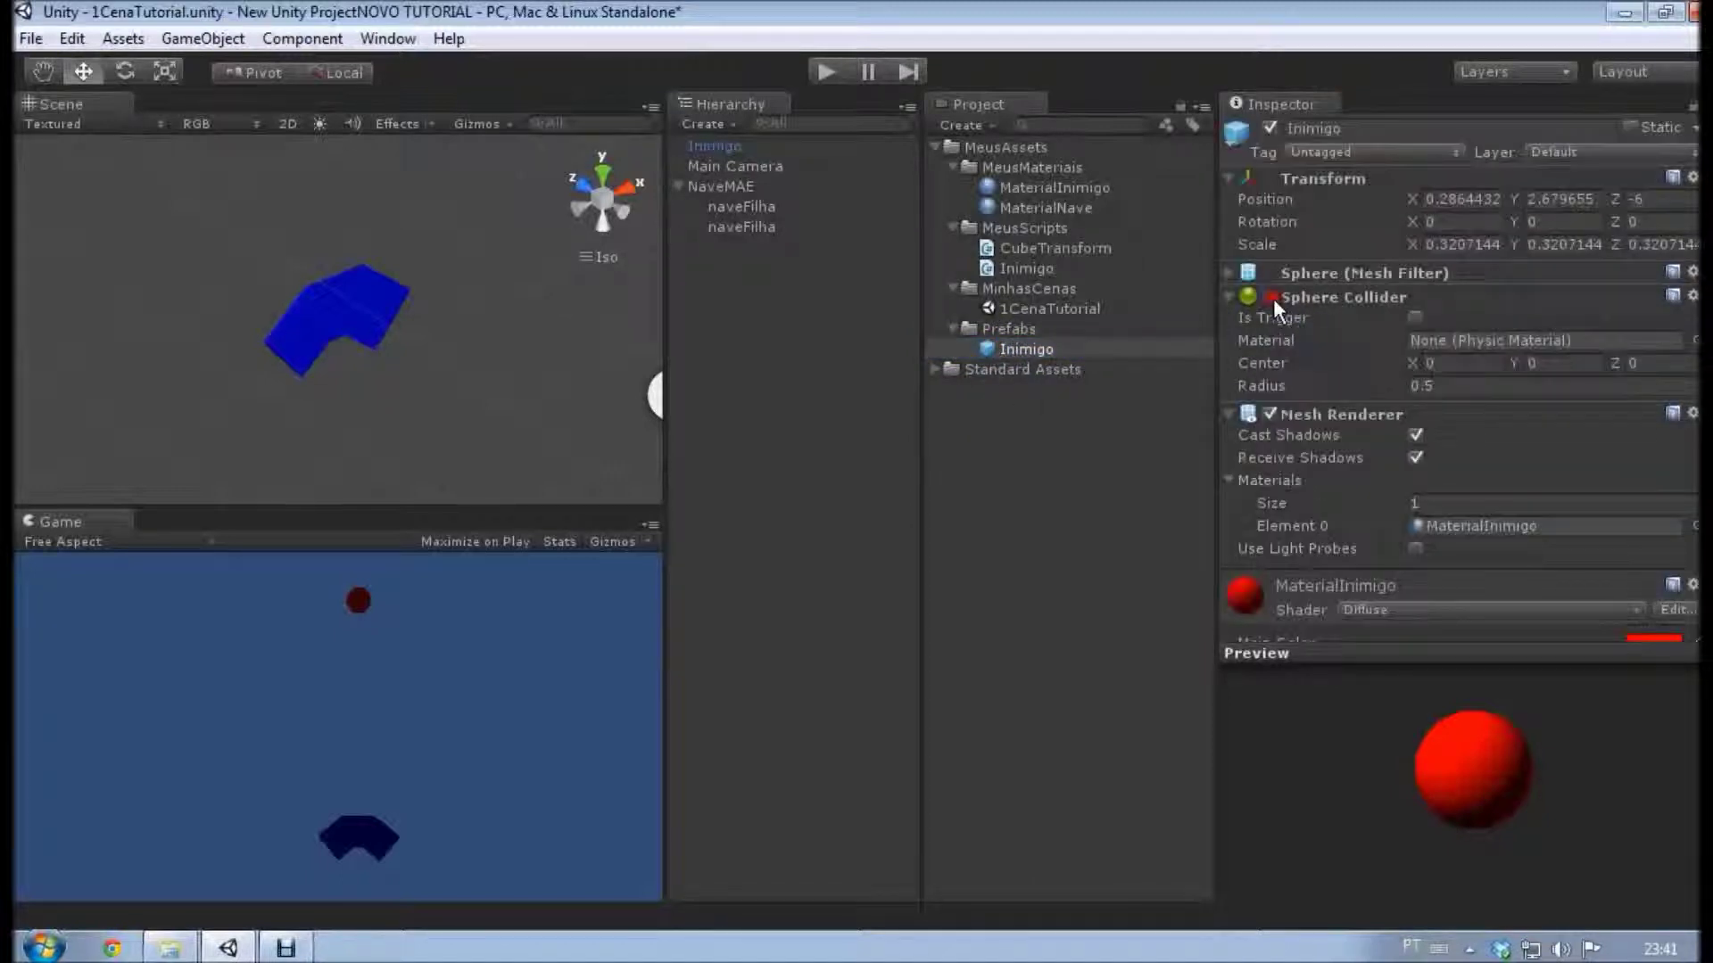
left_click(1268, 298)
left_click(1268, 298)
left_click(725, 187)
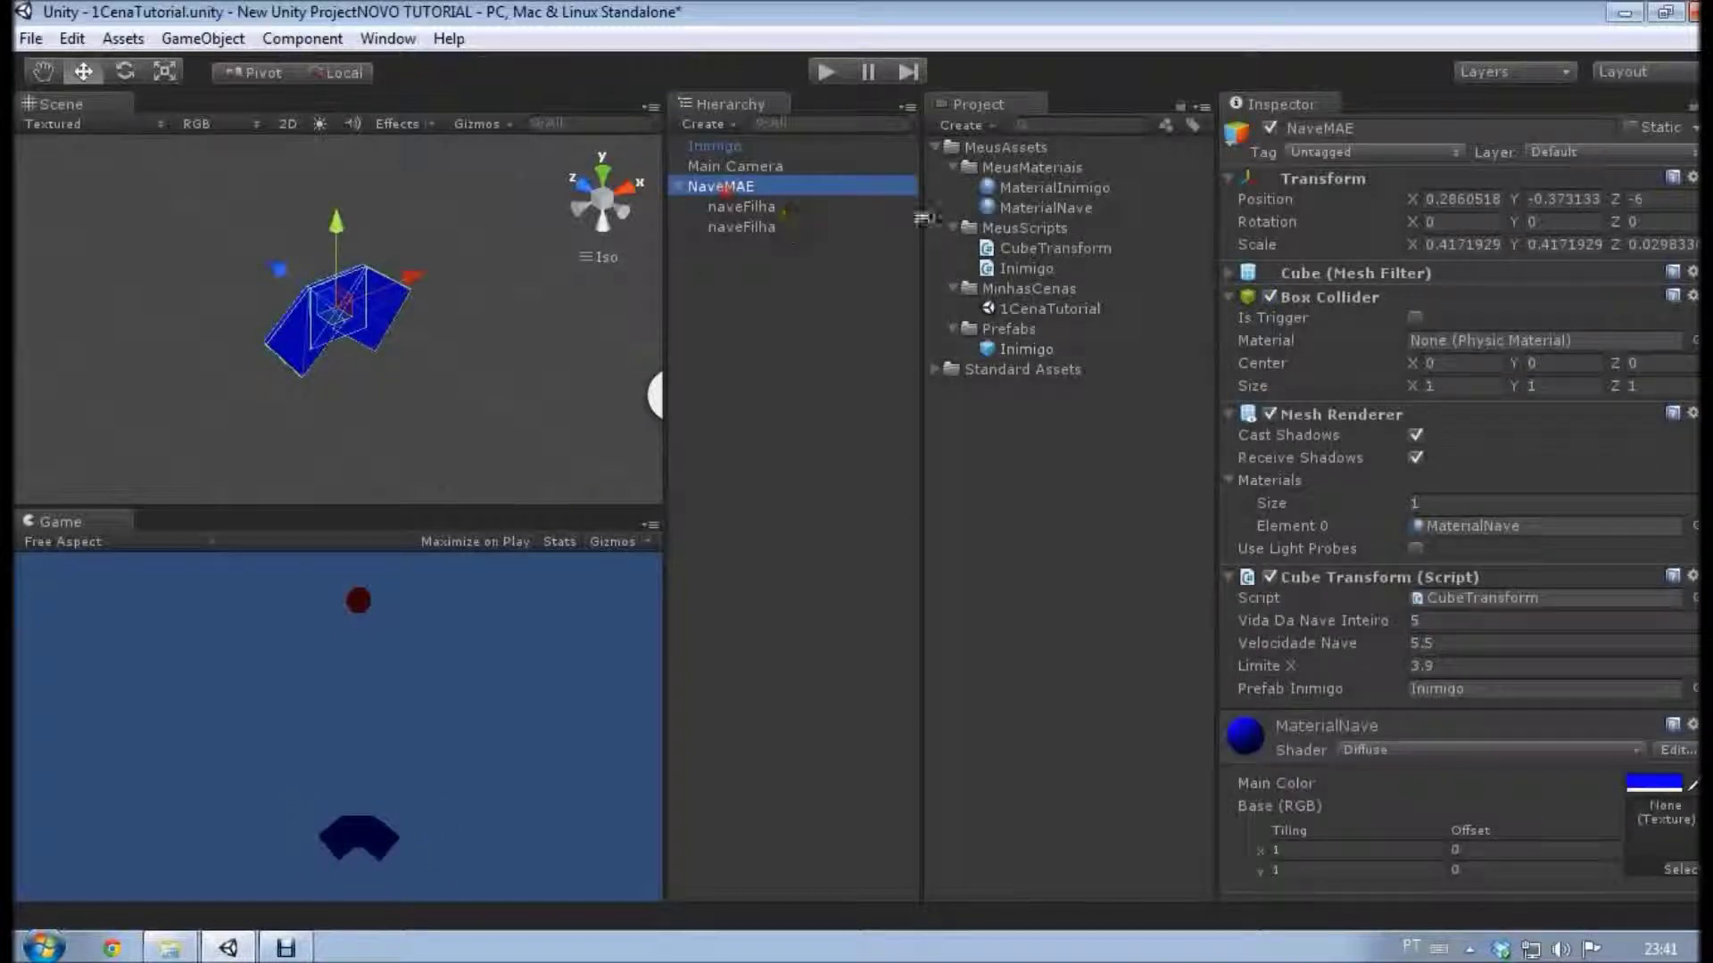